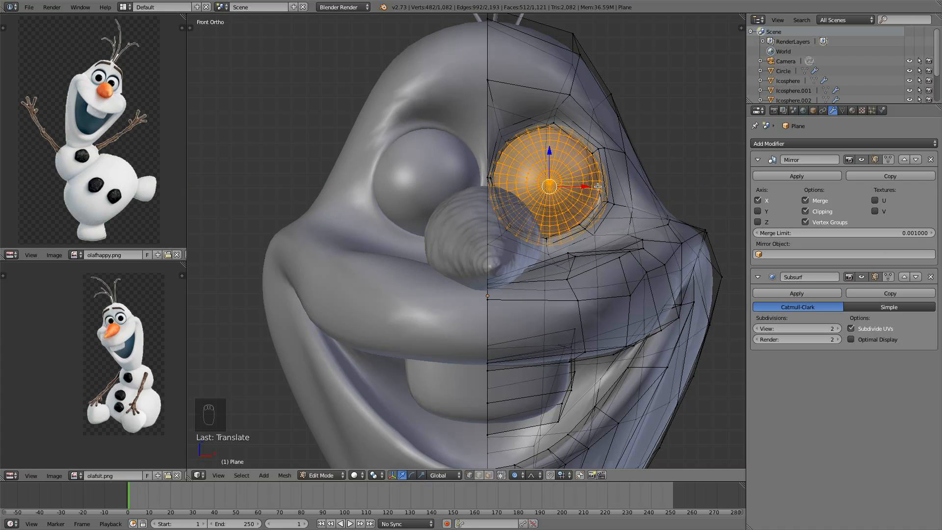
- Examine the head model around the eyes and compare it with the reference image
key(a)
scroll(552, 139, down, 5)
key(Tab)
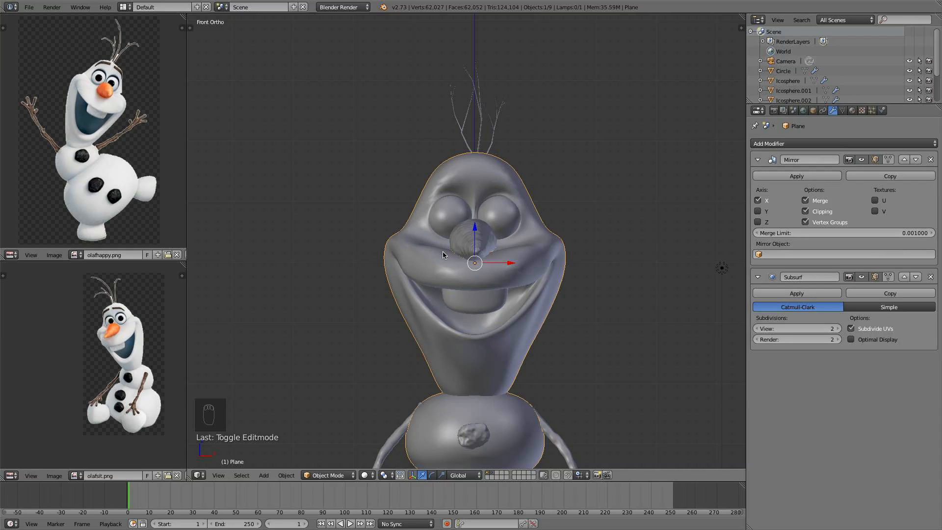
scroll(94, 76, up, 5)
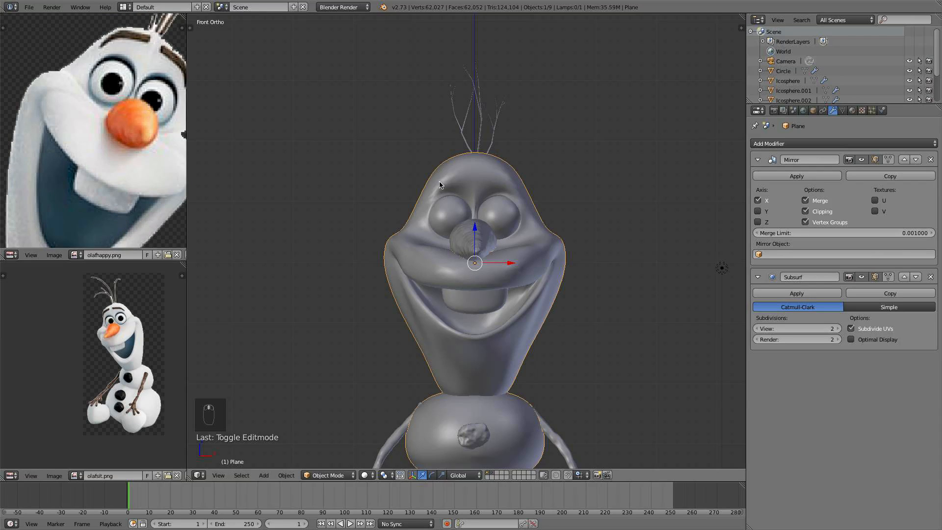
shift+middle_drag(518, 214, 521, 270)
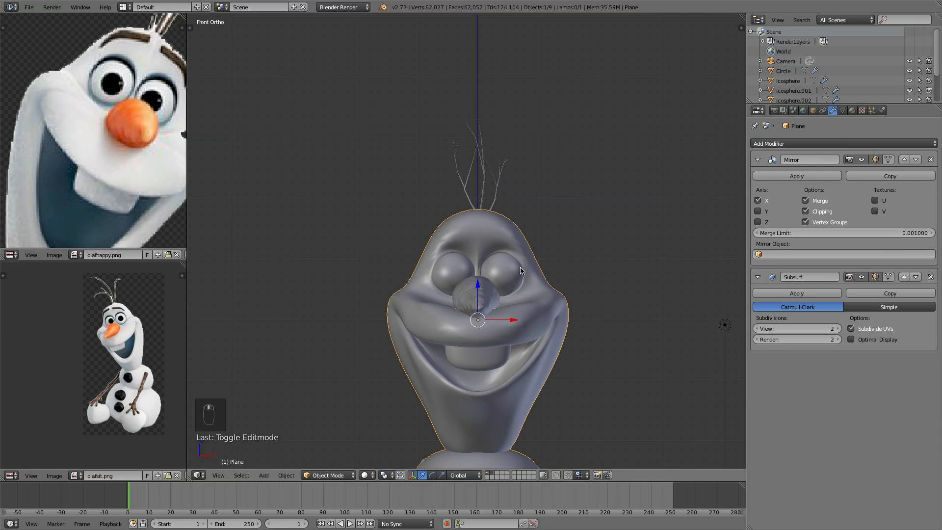
scroll(530, 299, up, 5)
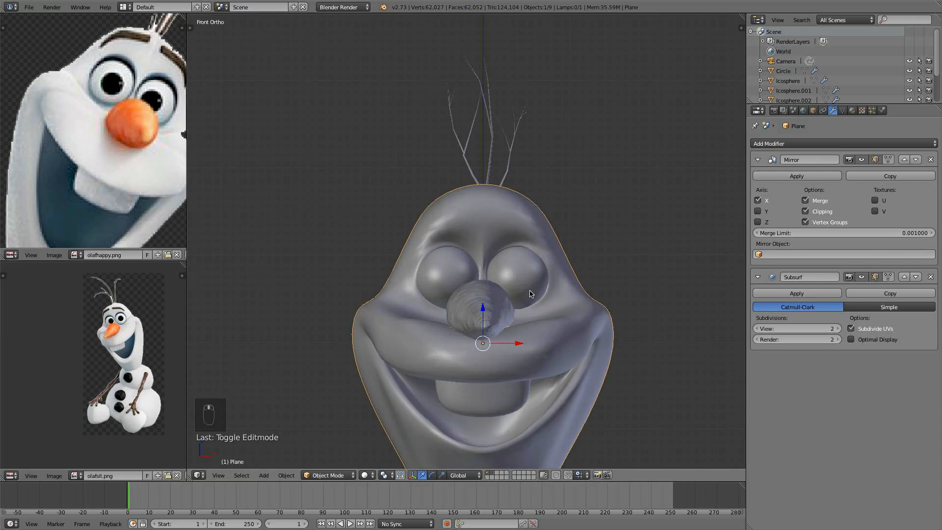
key(Tab)
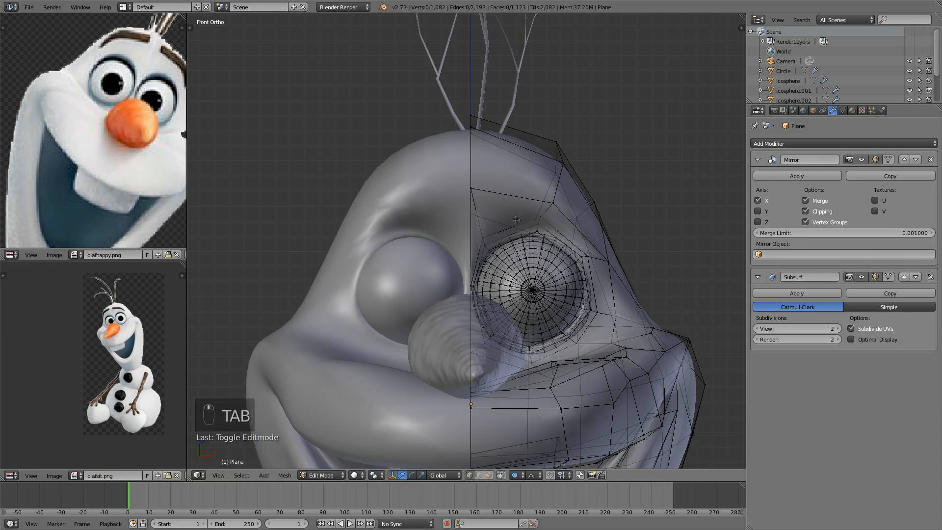
shift+middle_drag(541, 229, 489, 210)
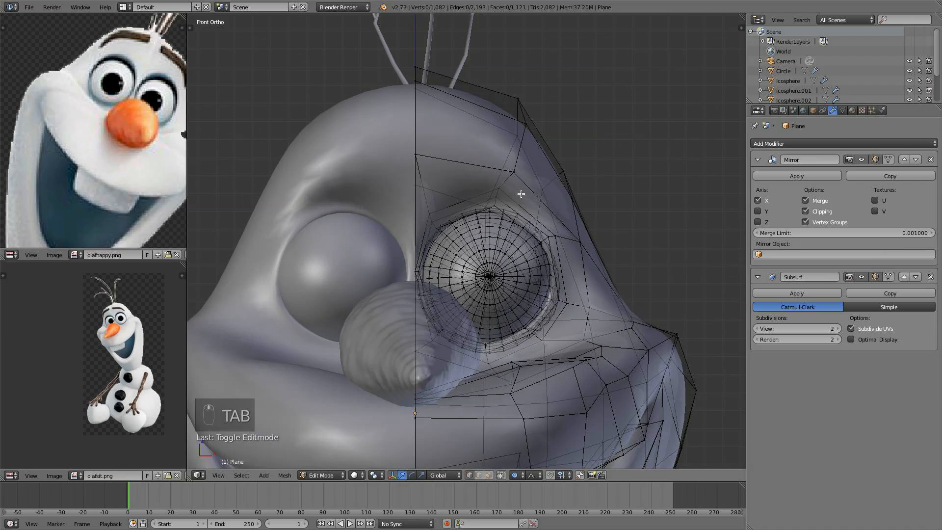
scroll(533, 217, up, 4)
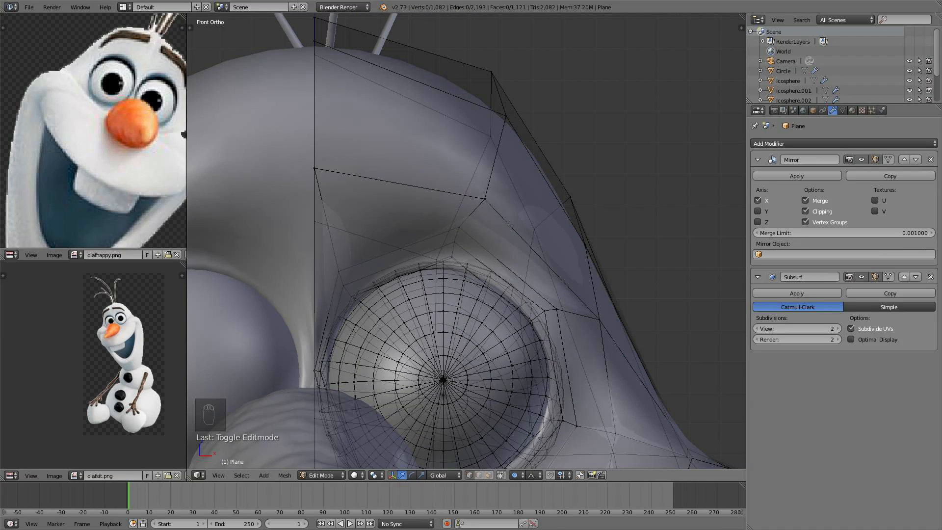
- Try to duplicate the face above the eye and separate it into its own object
click(489, 476)
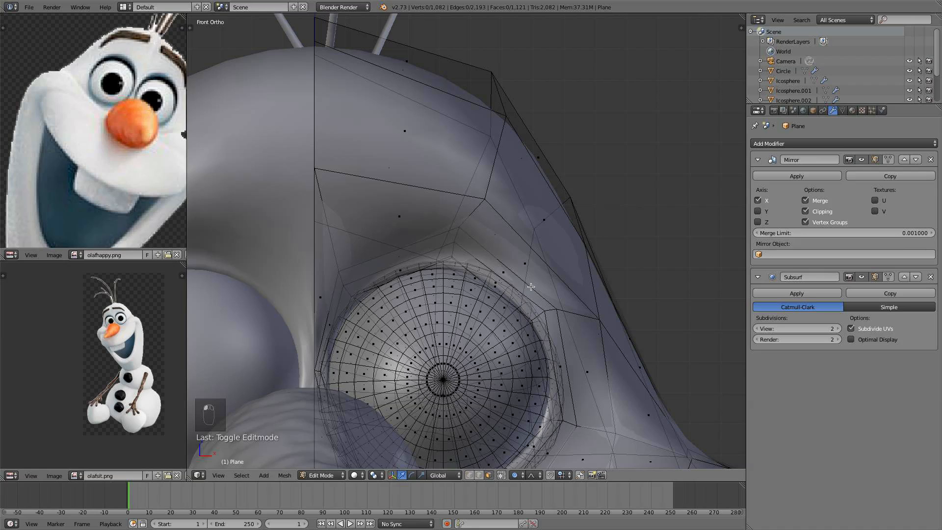
right_click(529, 266)
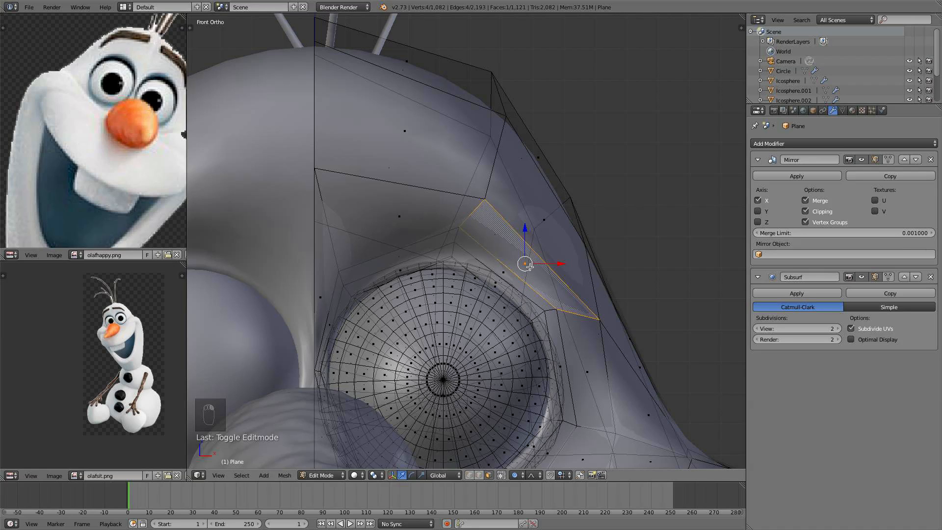
key(shift+d)
key(p)
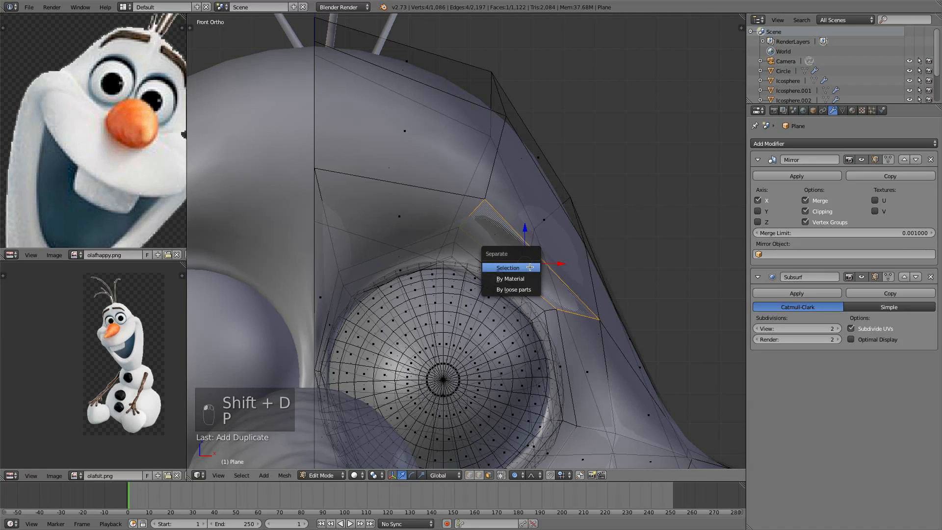
click(530, 266)
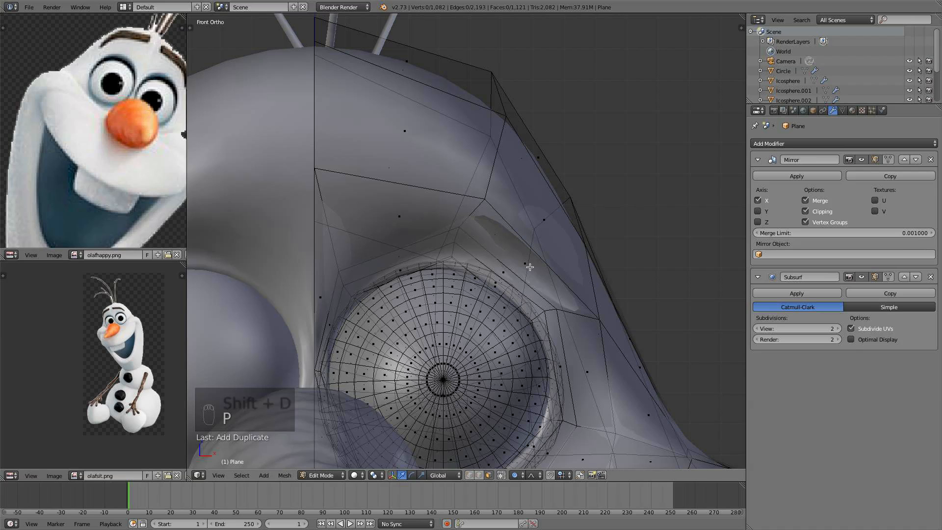
key(super+z)
key(super+z)
key(super+z)
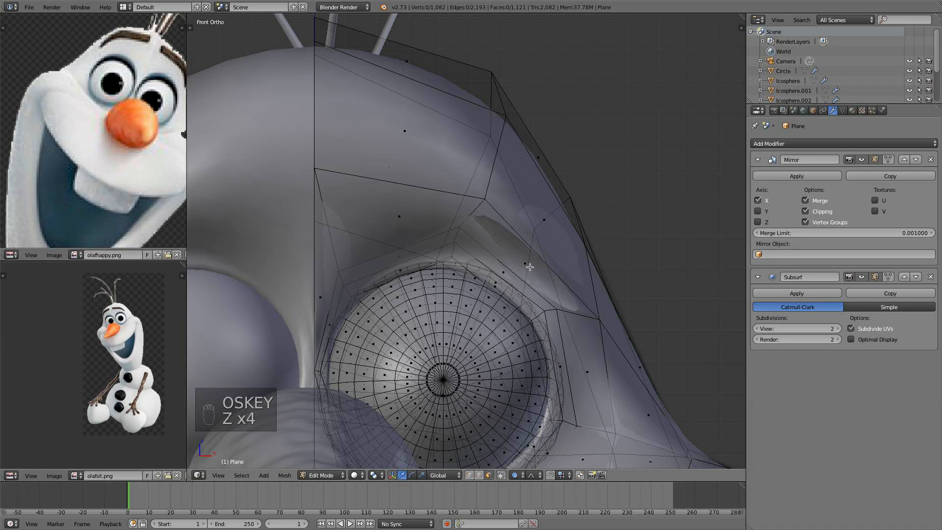
key(super+z)
key(super+z)
key(super+z)
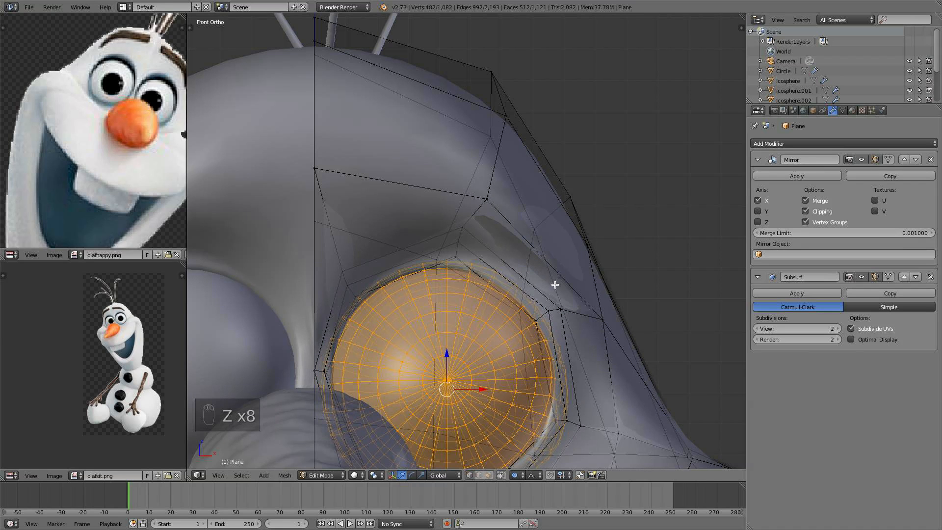
middle_drag(529, 266, 471, 240)
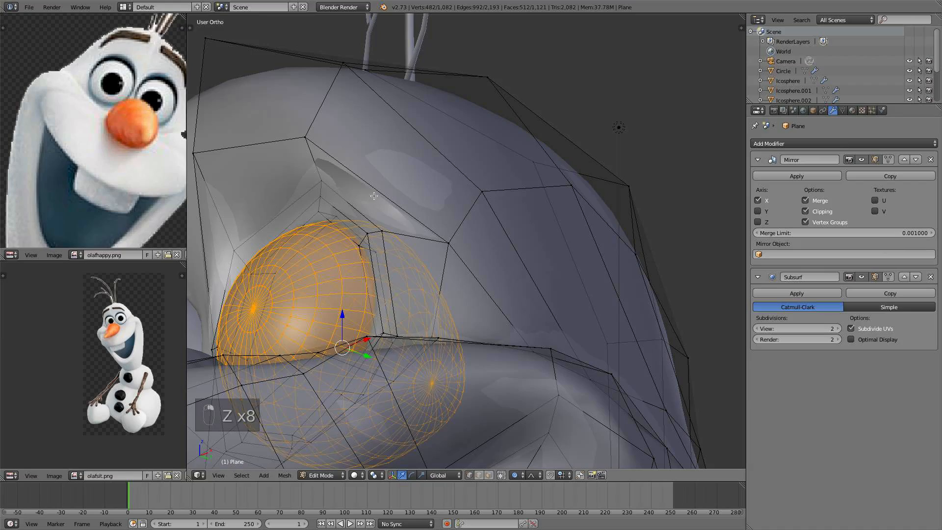
right_drag(411, 220, 472, 250)
right_click(413, 245)
scroll(413, 245, down, 2)
middle_drag(414, 245, 483, 279)
key(Tab)
key(super+z)
key(Tab)
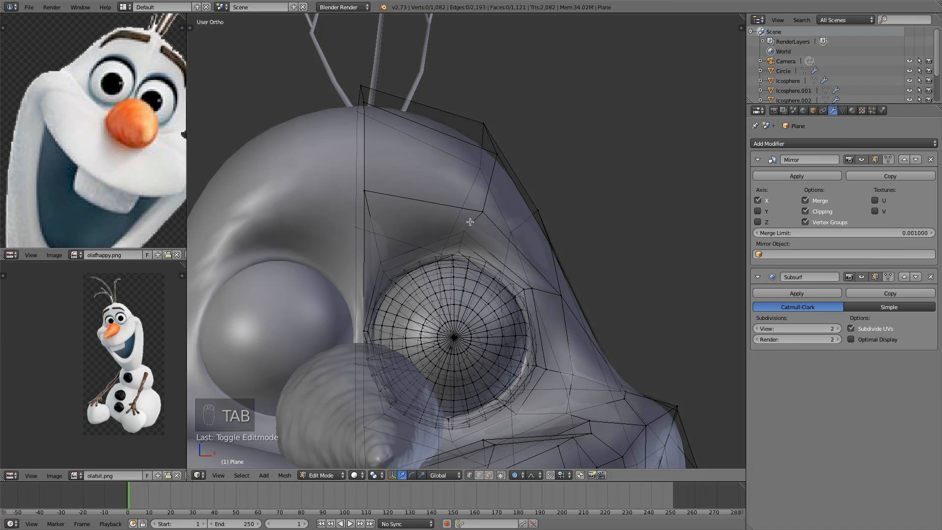
- Make hidden geometry selectable, select the two faces above the eye and duplicate them in place
click(489, 474)
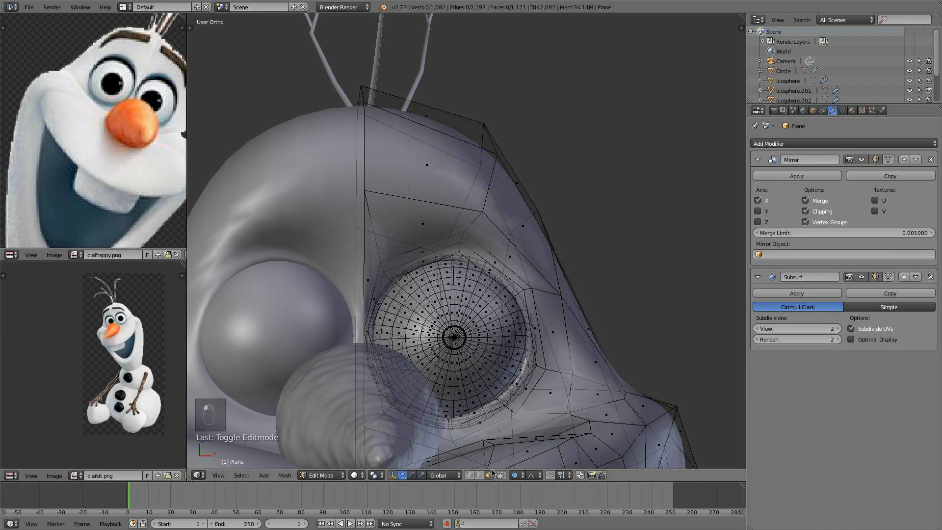
right_click(513, 256)
shift+right_click(421, 222)
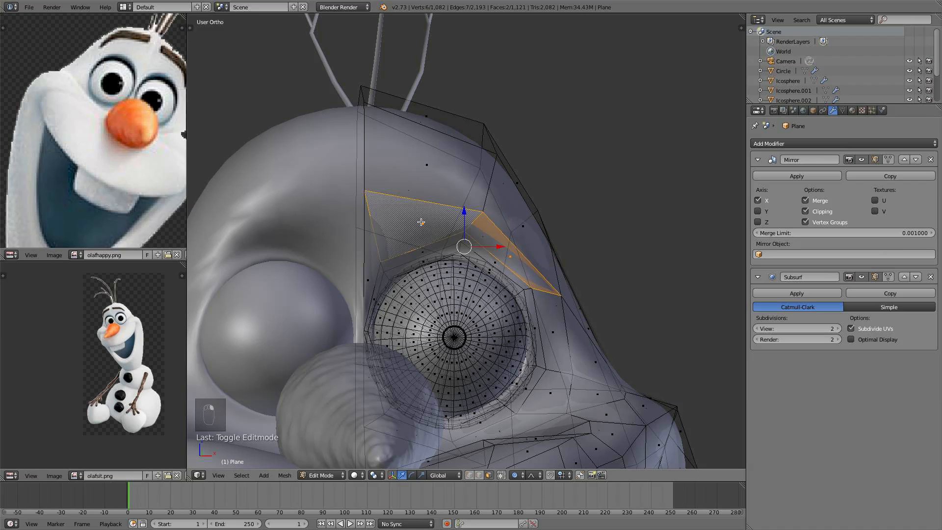
scroll(499, 229, down, 2)
scroll(499, 230, up, 2)
key(shift+d)
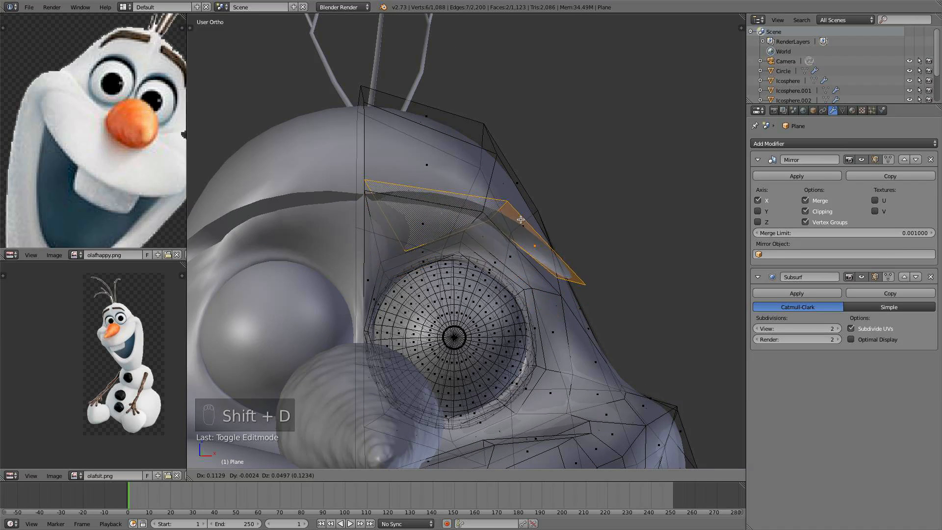
click(614, 243)
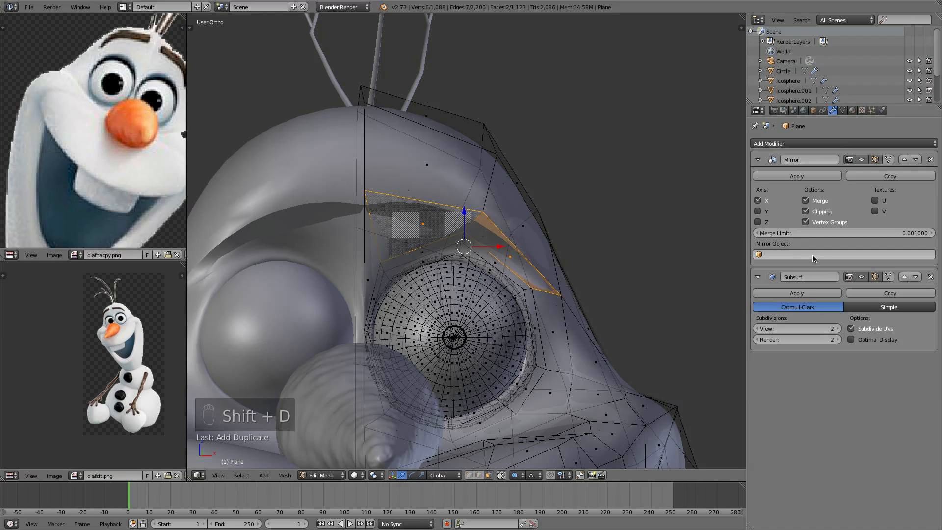
- Turn off the Mirror modifier's Clipping option and enable proportional editing for the duplicated faces
click(805, 211)
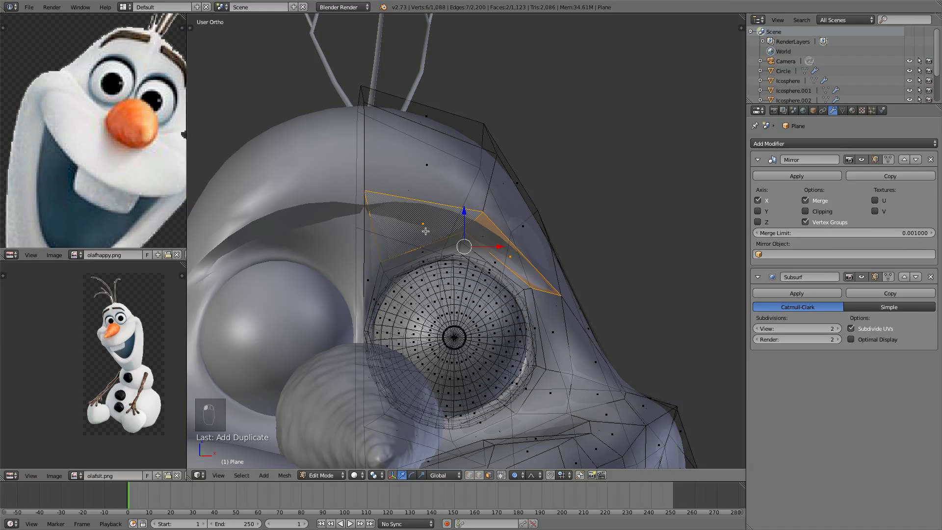
key(g)
right_click(439, 255)
key(o)
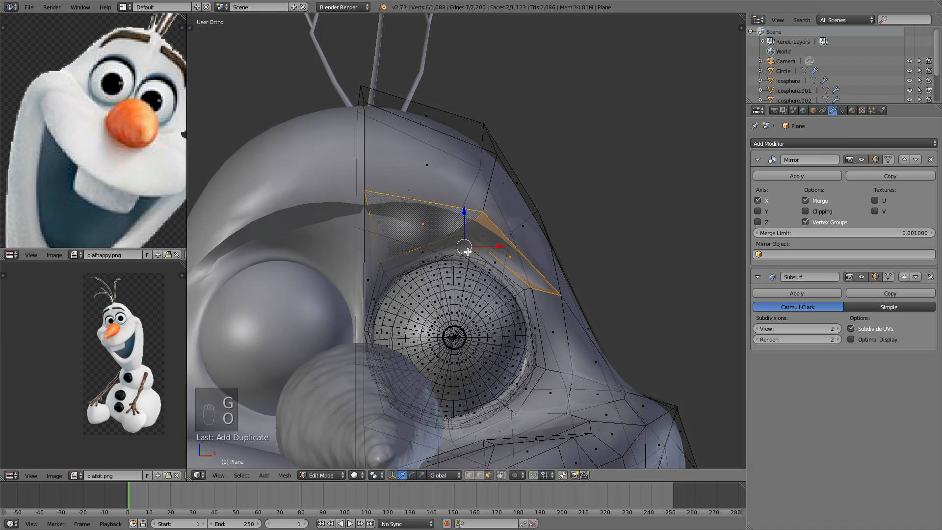
key(g)
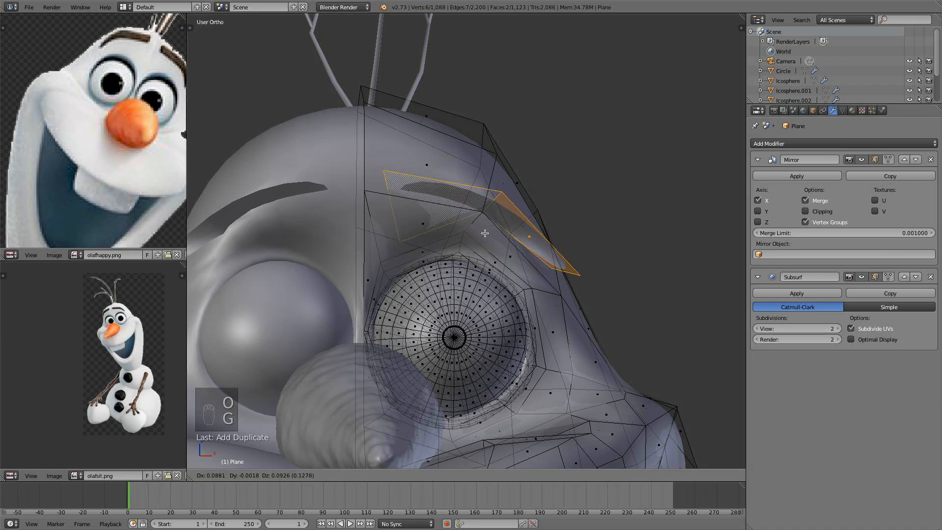
right_click(484, 257)
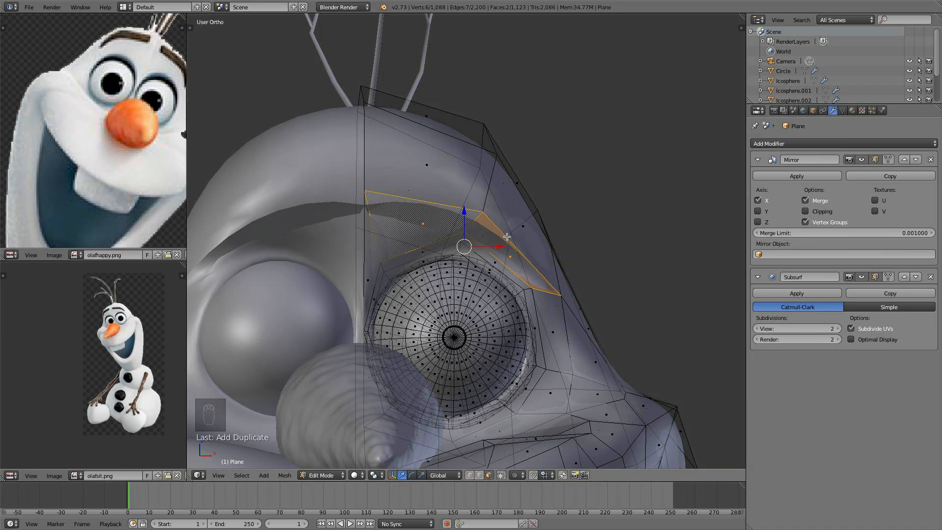
- Switch the viewport to wireframe shading
middle_drag(507, 236, 372, 261)
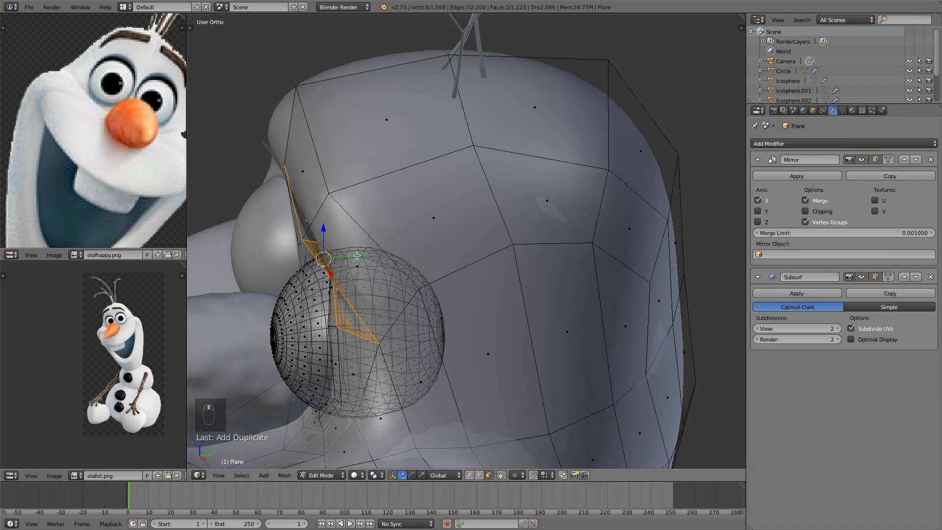
drag(357, 256, 367, 252)
middle_drag(367, 252, 436, 251)
key(z)
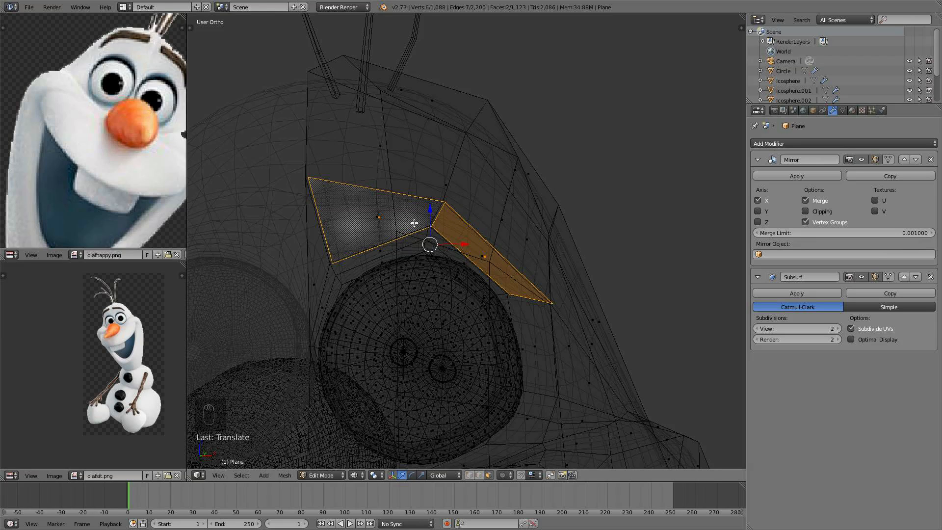
key(ctrl+r)
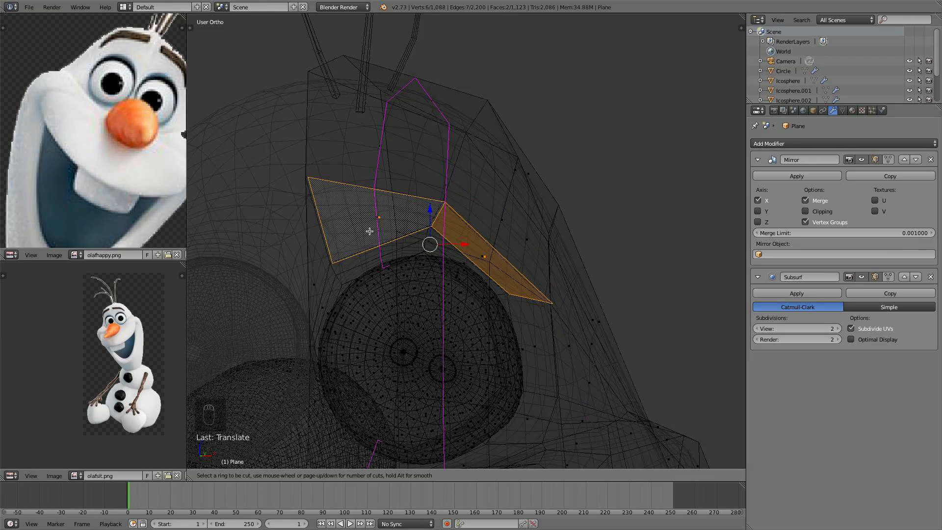
key(Escape)
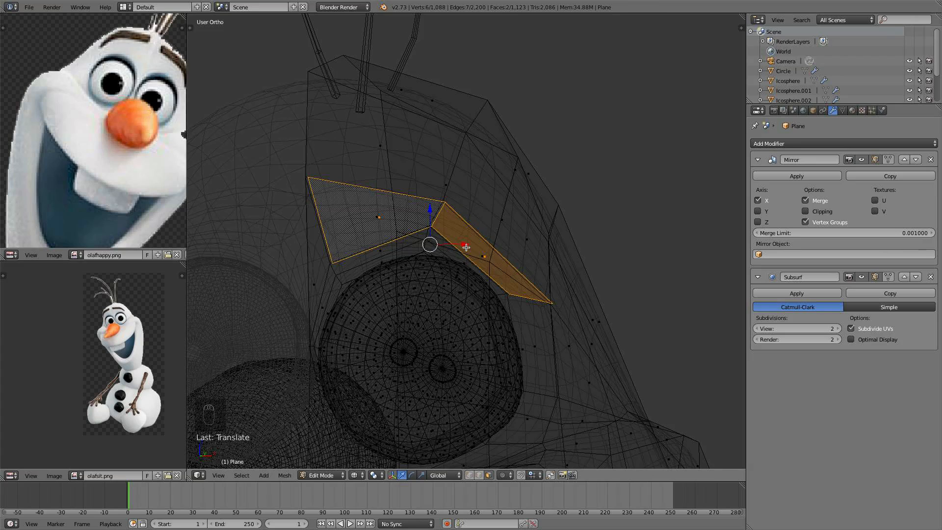
- Hide everything except the duplicated eyebrow faces
key(ctrl+i)
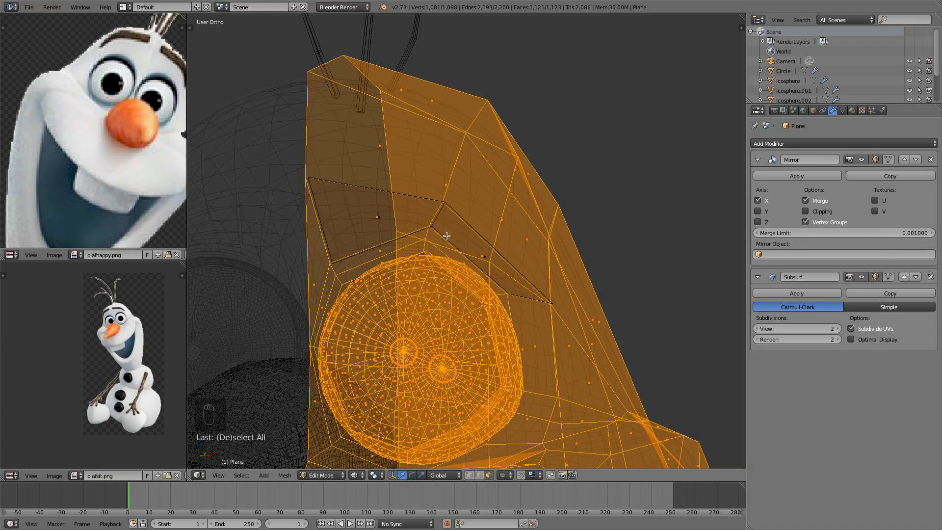
key(h)
scroll(462, 236, up, 2)
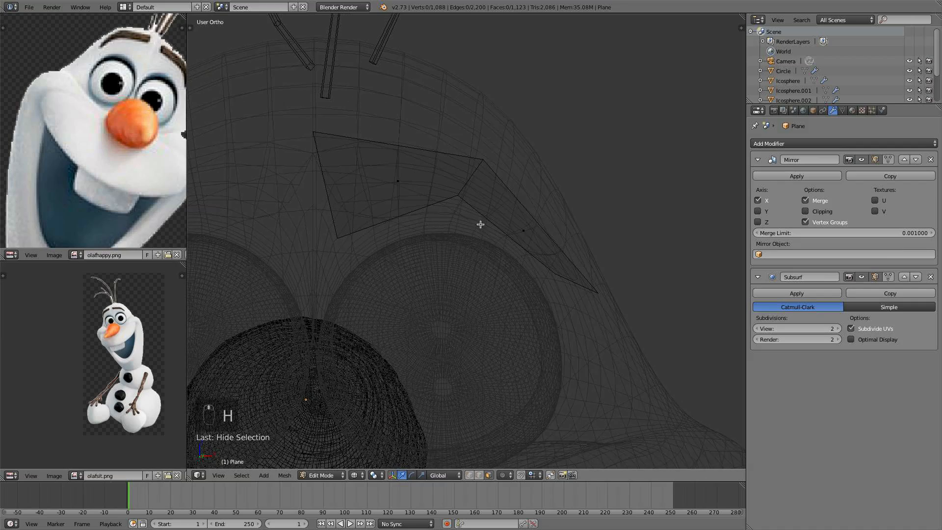
scroll(477, 280, down, 3)
scroll(560, 254, up, 5)
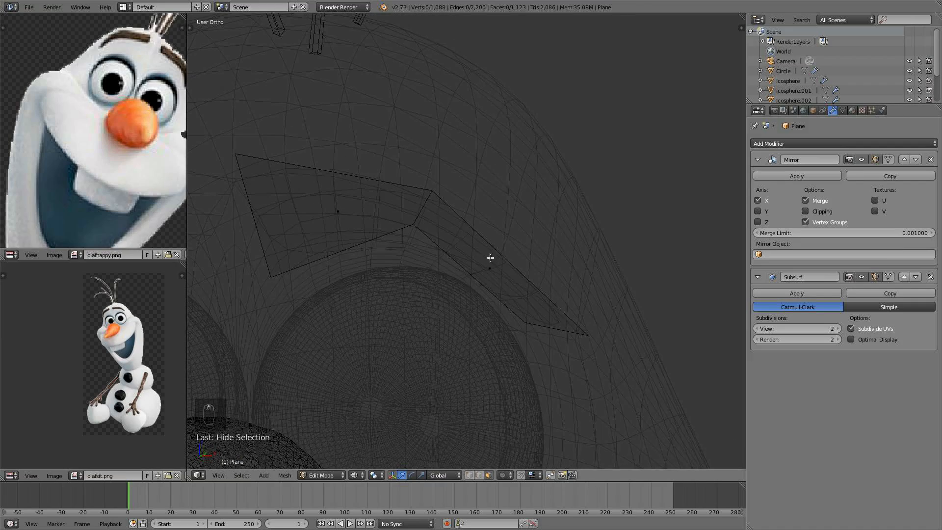
- Add four loop cuts across the narrow outer eyebrow face and triangulate the selection
key(ctrl+r)
scroll(486, 256, up, 2)
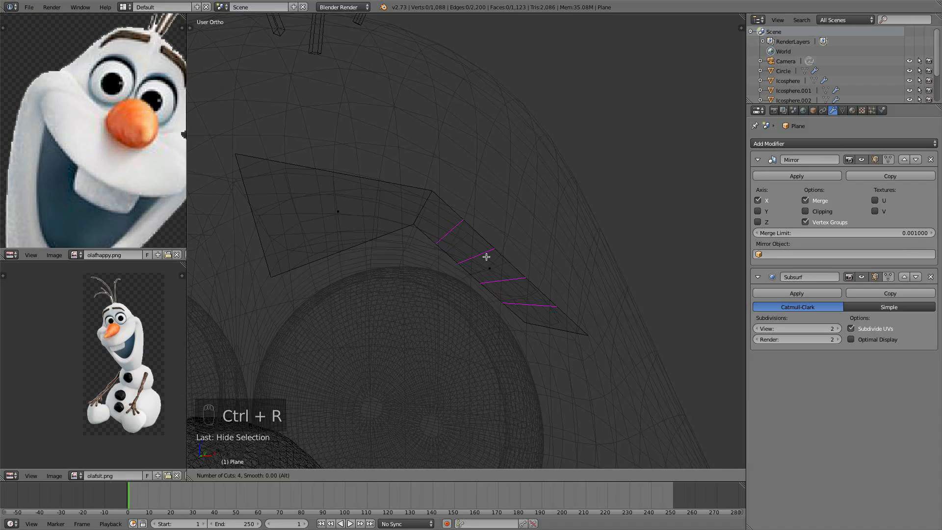
click(486, 257)
right_click(488, 256)
key(ctrl+t)
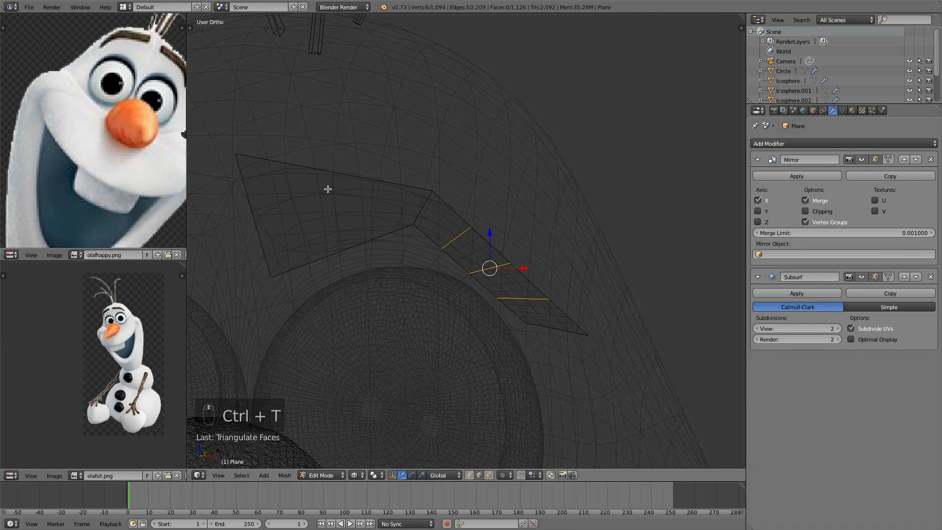
- Add three loop cuts across the wide inner eyebrow face
key(ctrl+r)
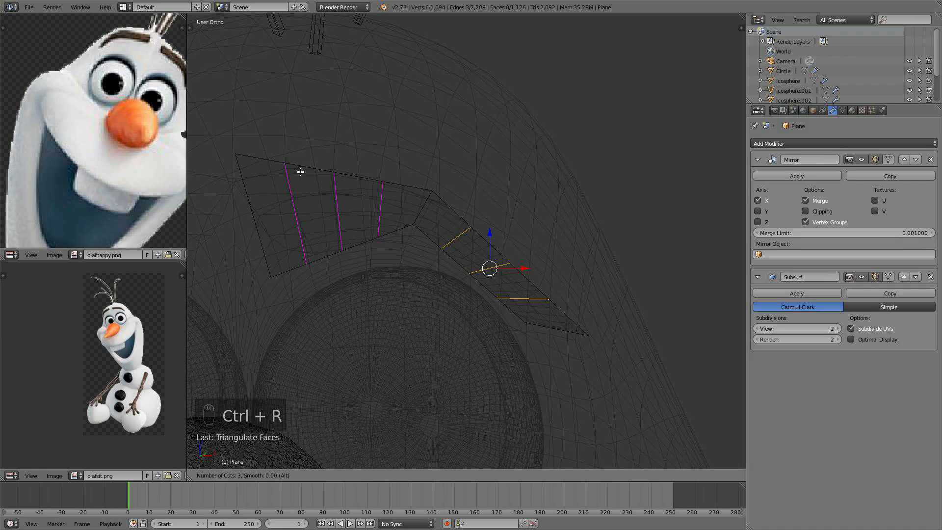
click(300, 172)
right_click(301, 171)
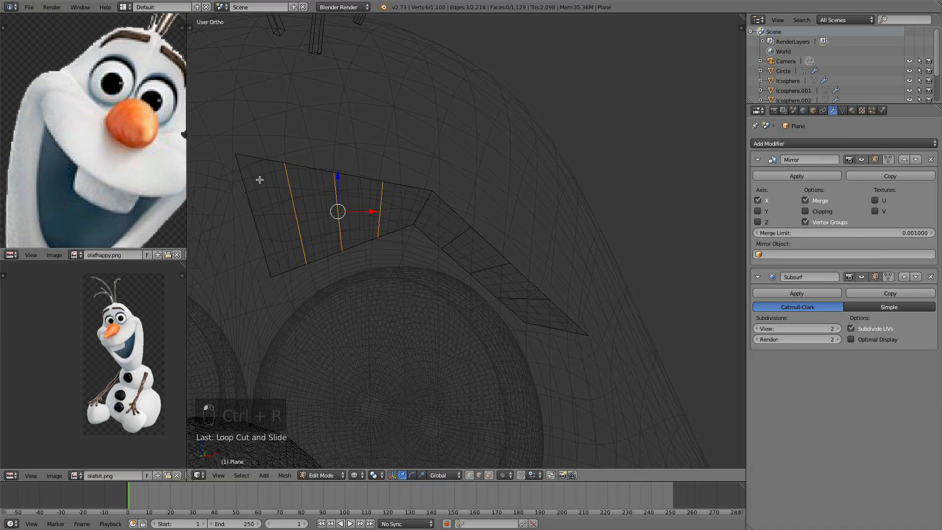
scroll(125, 99, up, 1)
middle_drag(121, 88, 88, 168)
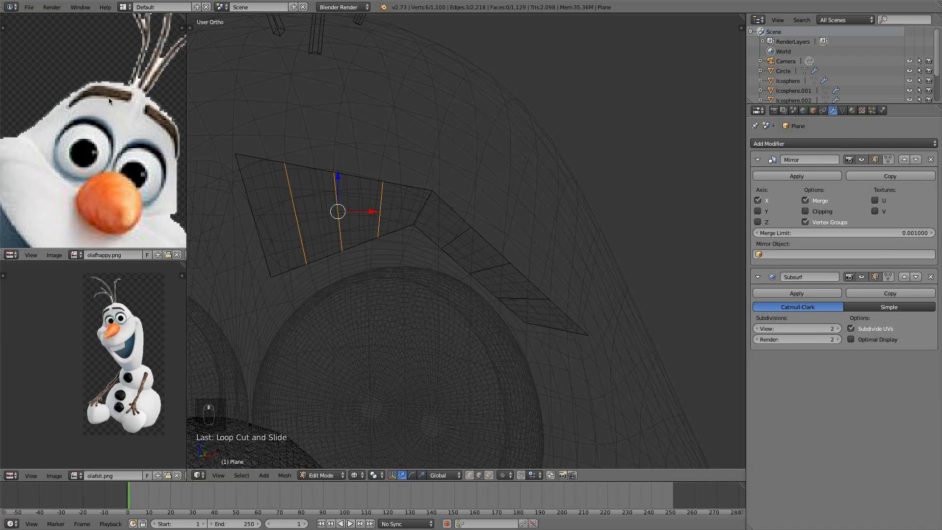
- Switch to face selection and enable proportional editing
scroll(350, 246, down, 1)
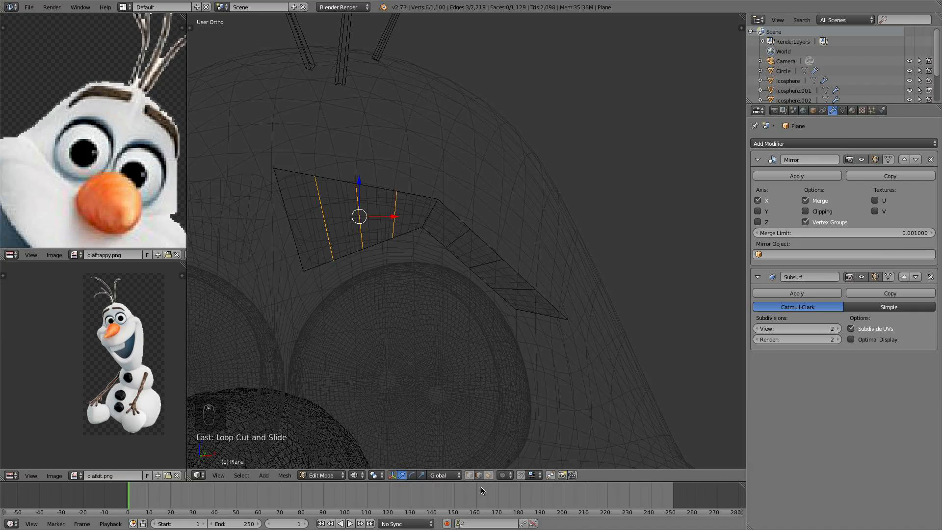
click(469, 475)
click(508, 474)
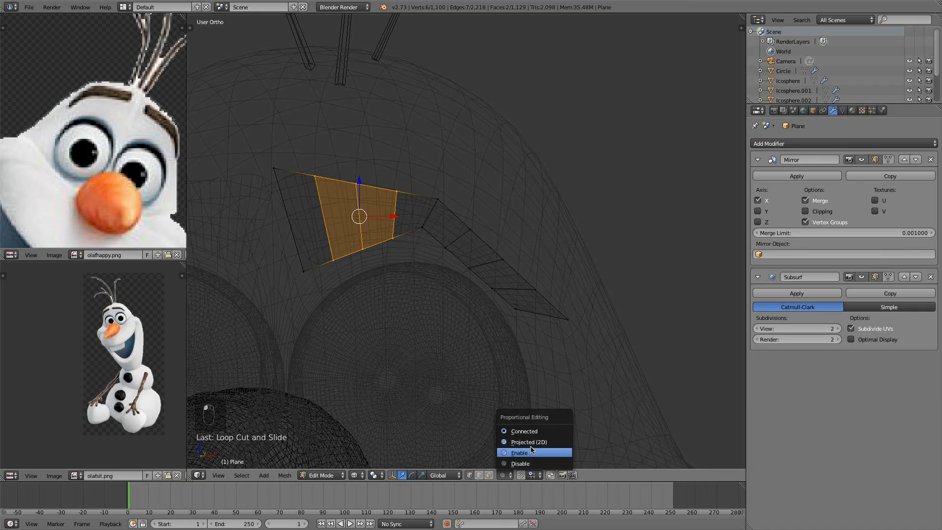
click(544, 453)
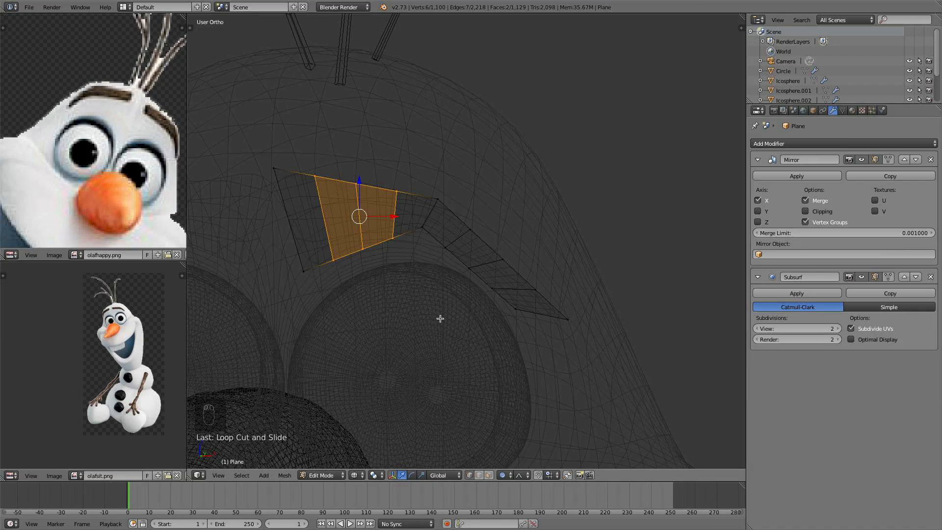
- Move the eyebrow's outer top corner vertex along X with proportional editing
right_click(262, 163)
key(g)
key(x)
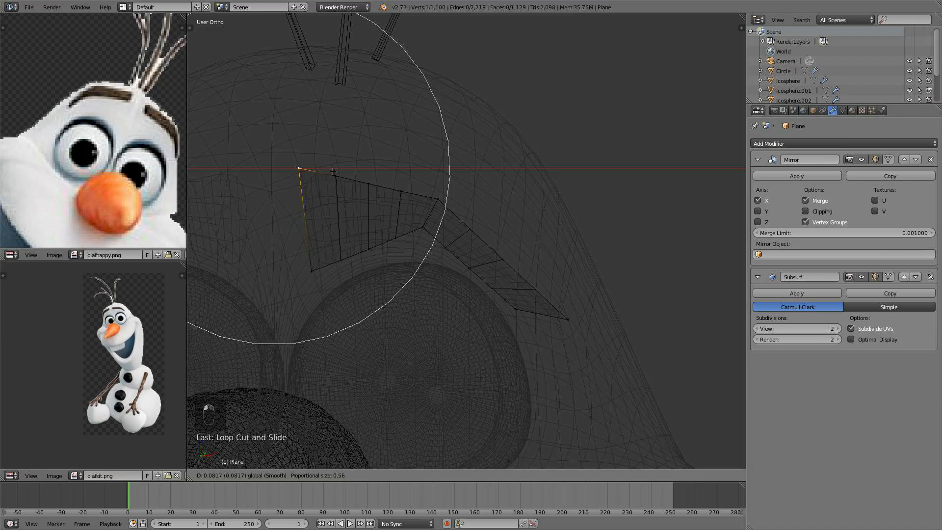
click(333, 171)
- Scale down the eyebrow's outer end edge and move it upward to taper the tip
right_click(311, 269)
shift+right_click(301, 167)
key(s)
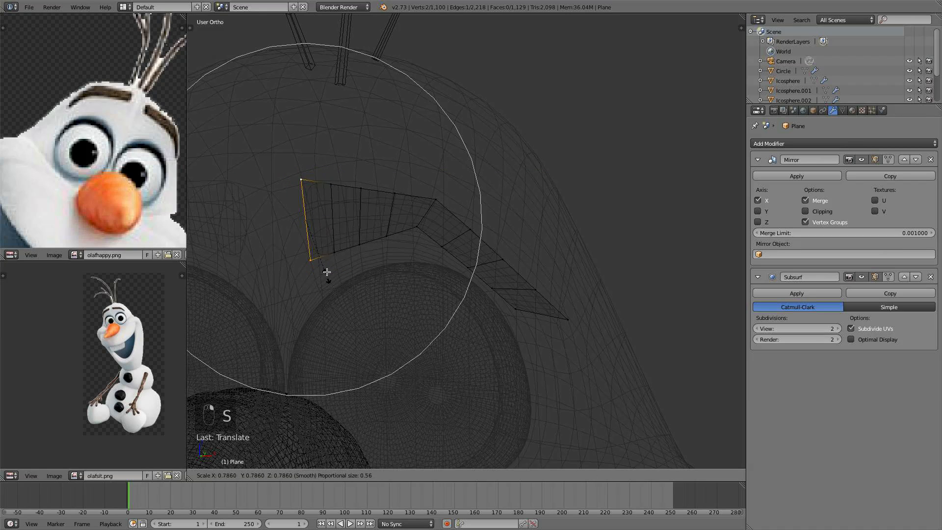
scroll(325, 265, up, 2)
click(324, 255)
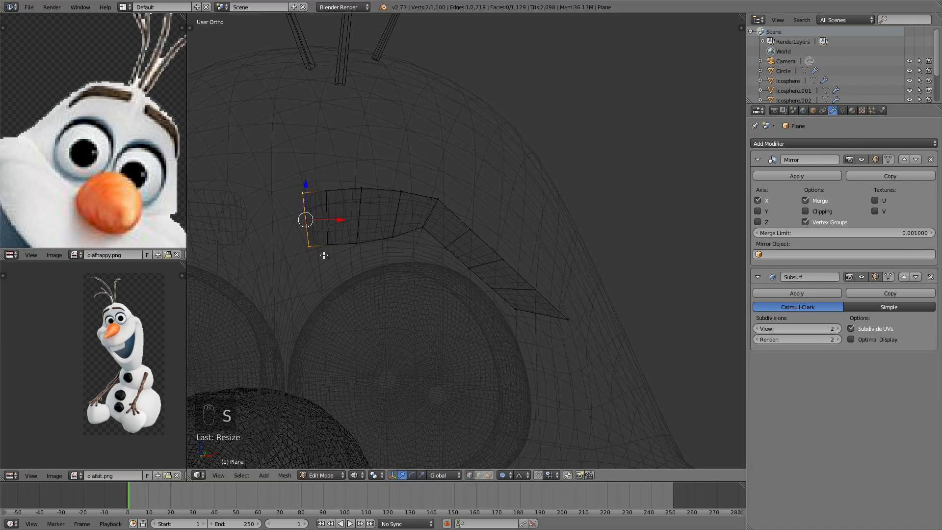
key(g)
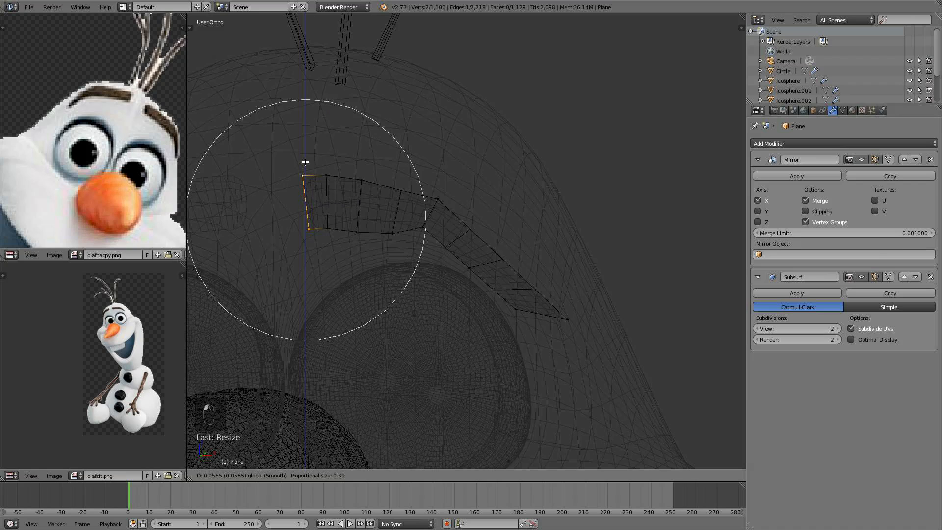
click(304, 173)
- Raise the eyebrow's middle vertices with a small proportional radius to start an arch
right_click(424, 220)
key(g)
scroll(424, 195, up, 5)
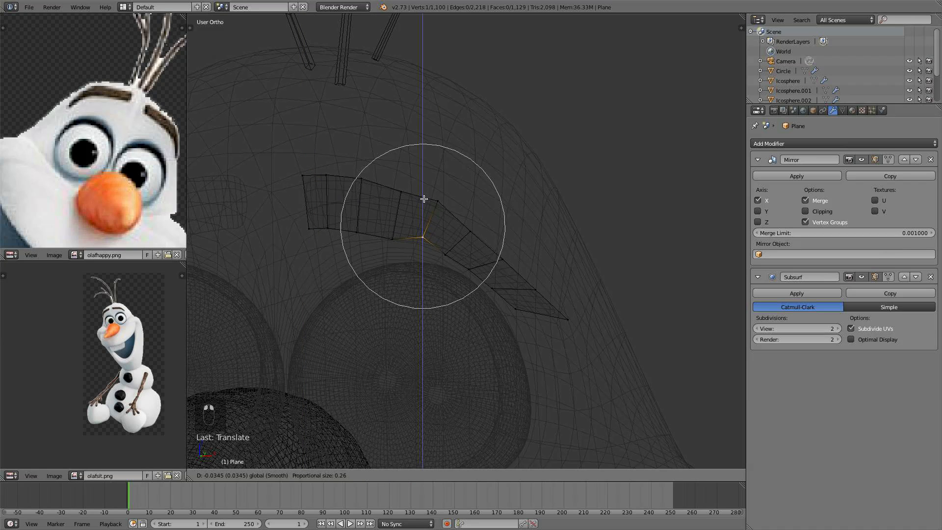
click(433, 198)
shift+right_click(438, 200)
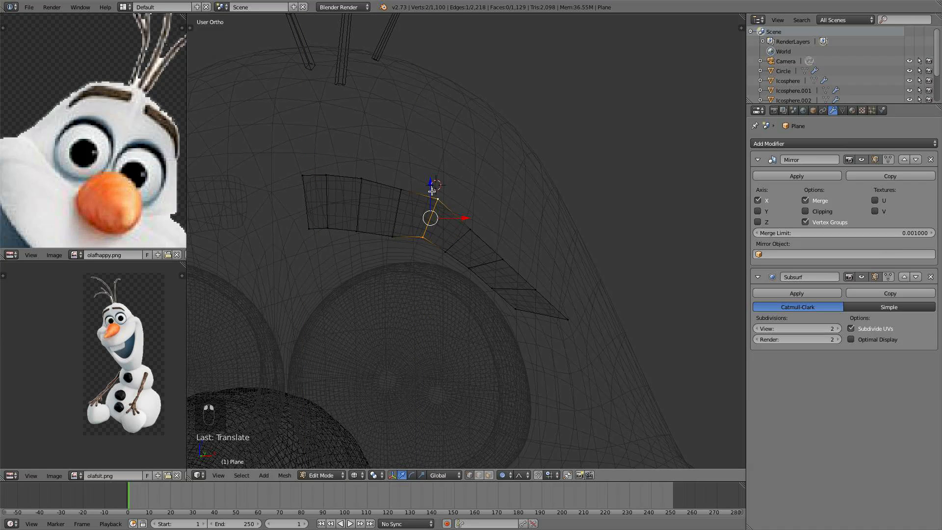
drag(429, 190, 428, 197)
scroll(428, 198, down, 1)
shift+middle_drag(428, 198, 435, 185)
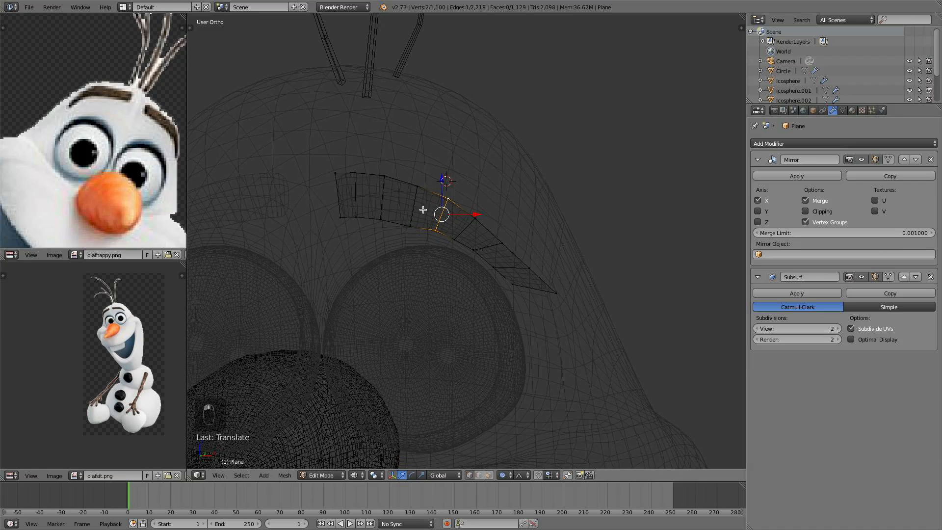
- Move the vertices at the eyebrow's bend outward to continue the curve
right_click(476, 247)
shift+right_click(501, 245)
key(g)
scroll(500, 238, down, 5)
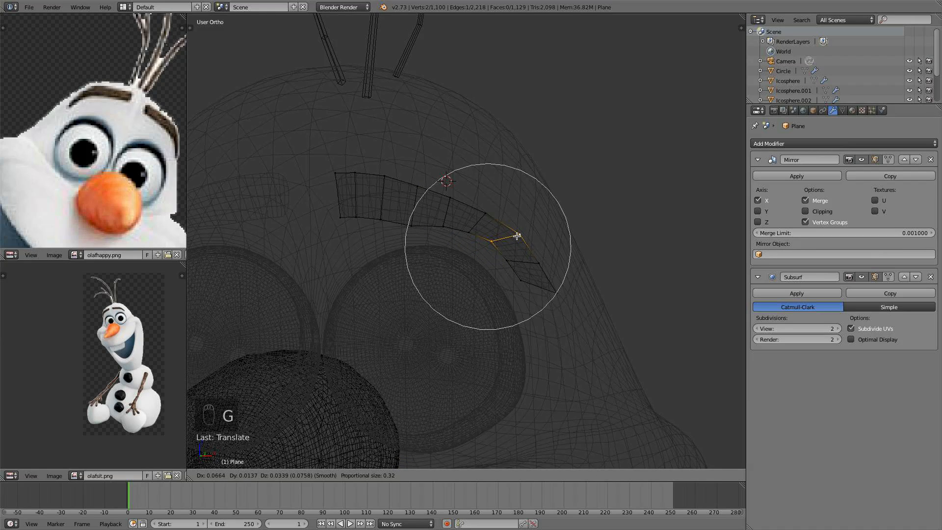
click(516, 236)
- Move the eyebrow's outer top corner vertex to refine the arch
right_click(347, 171)
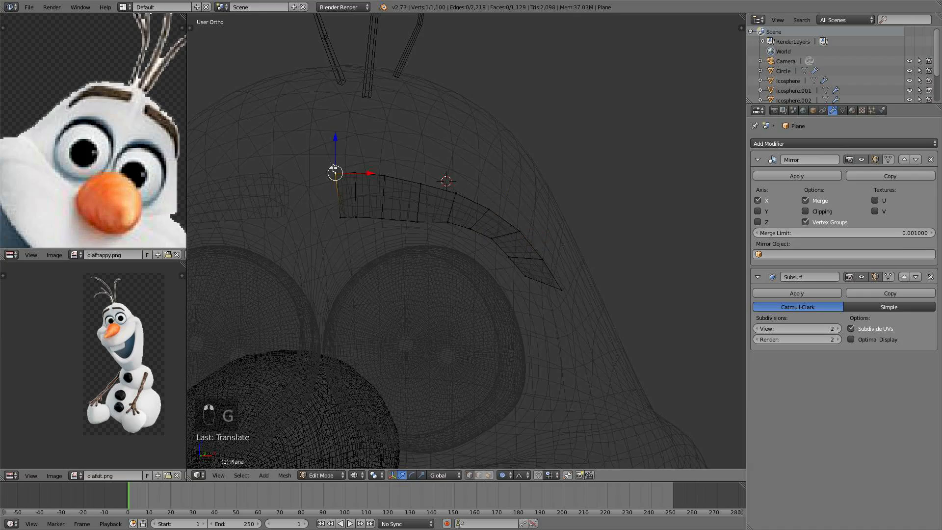
key(g)
scroll(345, 168, down, 1)
click(346, 168)
scroll(349, 185, down, 3)
middle_drag(371, 194, 426, 202)
middle_drag(505, 244, 427, 252)
scroll(467, 237, up, 3)
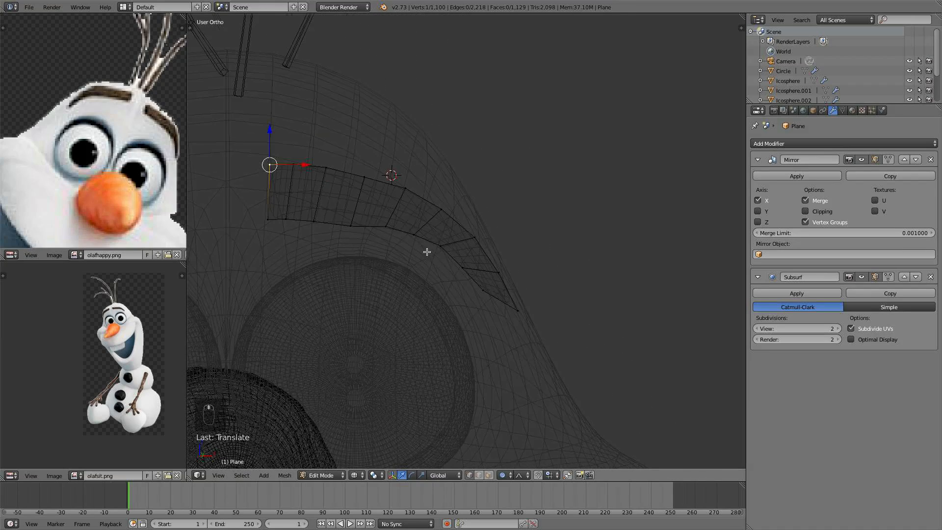
- Move the lower vertices in the middle of the eyebrow to smooth the curve
right_click(427, 244)
shift+right_click(427, 244)
right_click(414, 234)
shift+right_click(433, 243)
key(g)
scroll(434, 248, up, 8)
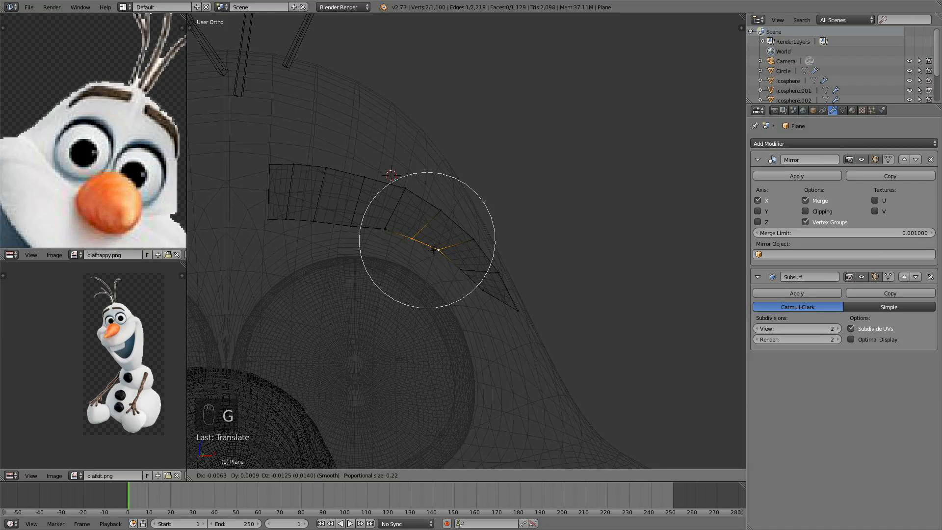
click(437, 249)
- Adjust the two vertices at the eyebrow's narrow end to shape the tip
right_click(475, 292)
key(g)
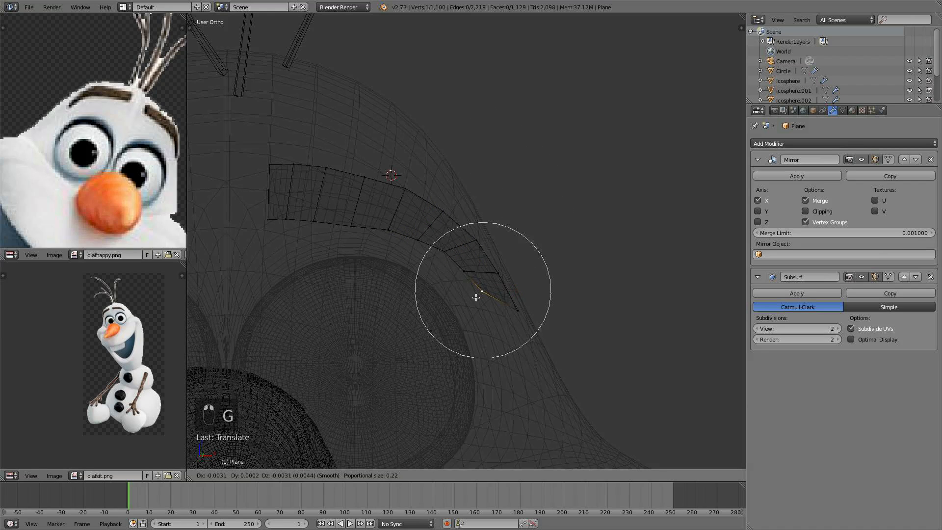
click(474, 296)
right_click(518, 309)
key(g)
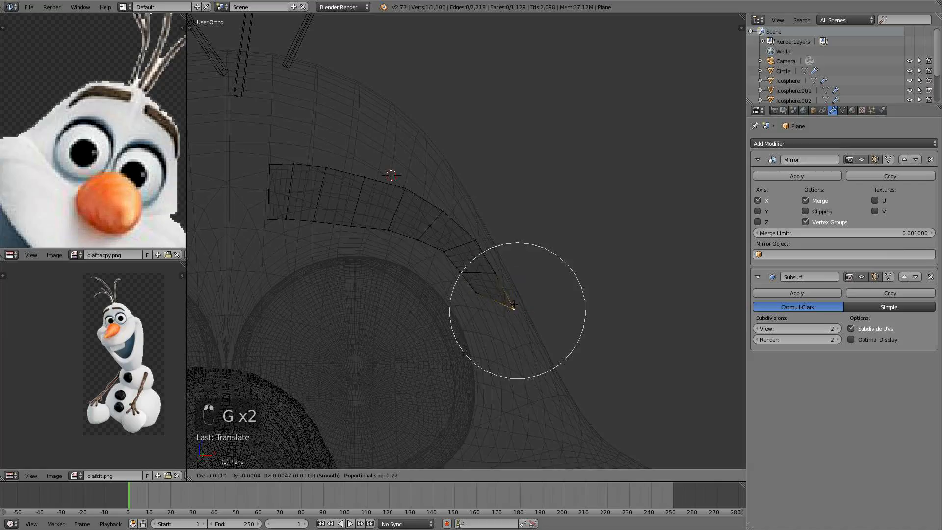
click(507, 305)
- Leave edit mode and switch to front view with solid shading
key(a)
key(Tab)
scroll(453, 294, down, 4)
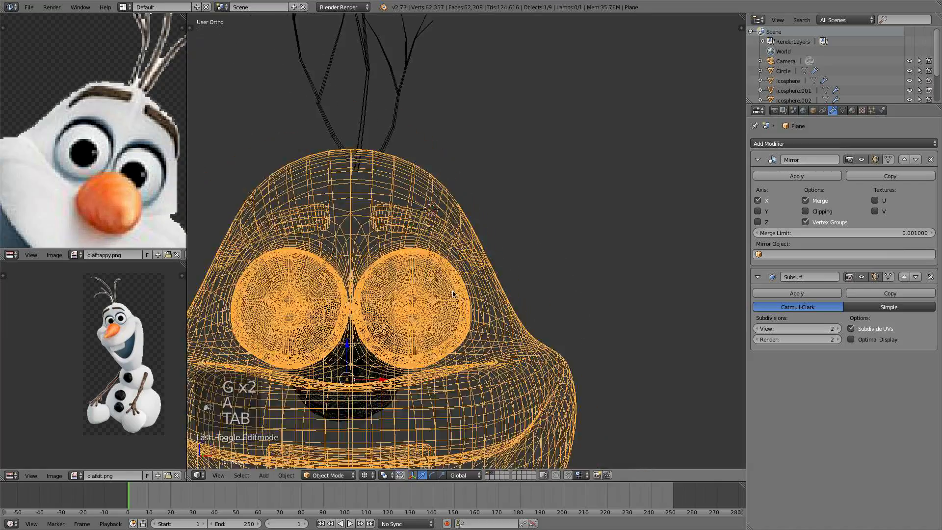
key(z)
mouse_move(452, 292)
middle_down()
mouse_move(417, 298)
mouse_move(504, 299)
mouse_move(407, 297)
middle_up()
key(z)
key(KP_1)
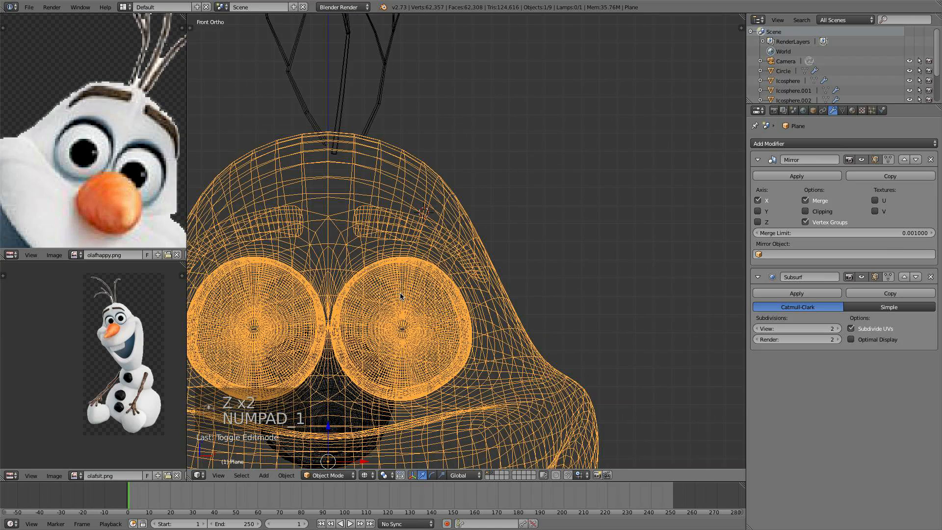
key(z)
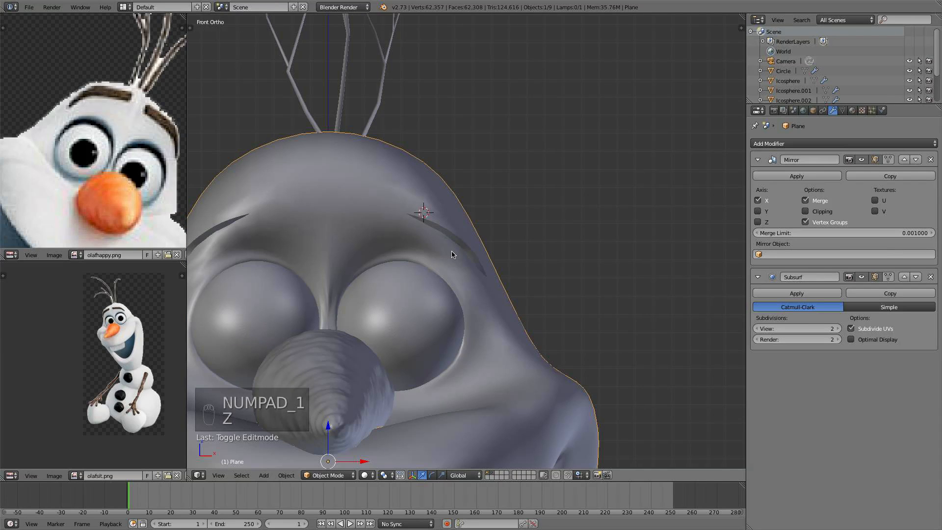
- From a side angle, push the eyebrow's end vertices back along Y toward the head surface
key(Tab)
middle_drag(448, 257, 360, 276)
right_click(352, 307)
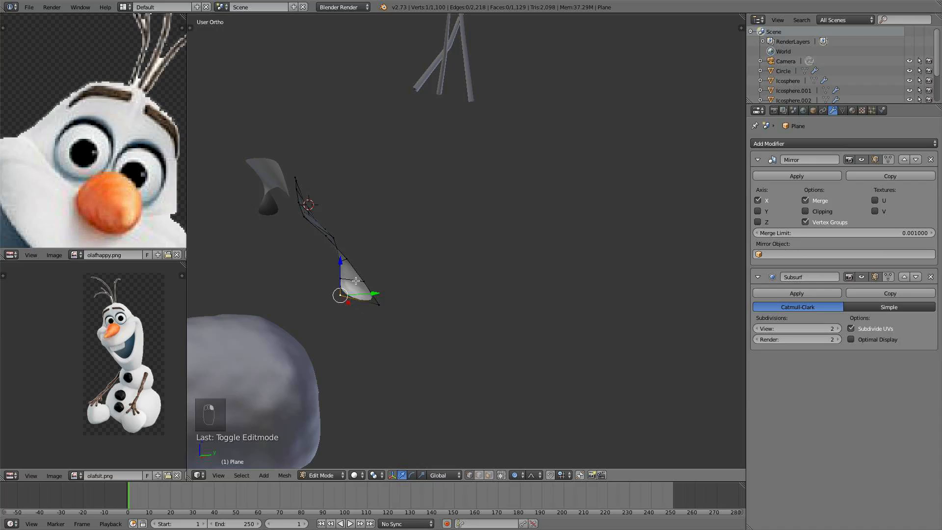
shift+right_click(345, 281)
shift+right_click(337, 269)
key(g)
key(y)
scroll(375, 270, up, 5)
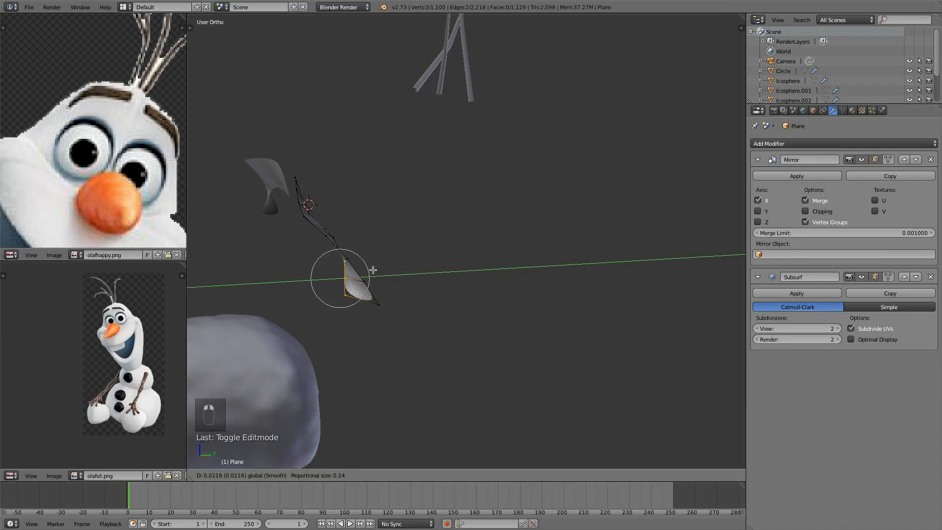
click(377, 268)
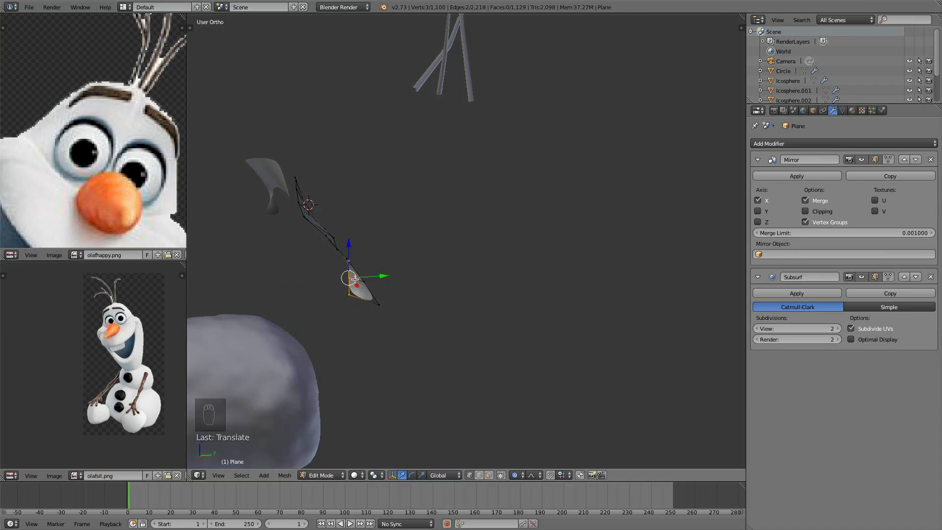
- Push the remaining end vertices of the eyebrow along Y so it hugs the head
right_click(351, 280)
shift+right_click(348, 293)
key(g)
key(y)
click(386, 283)
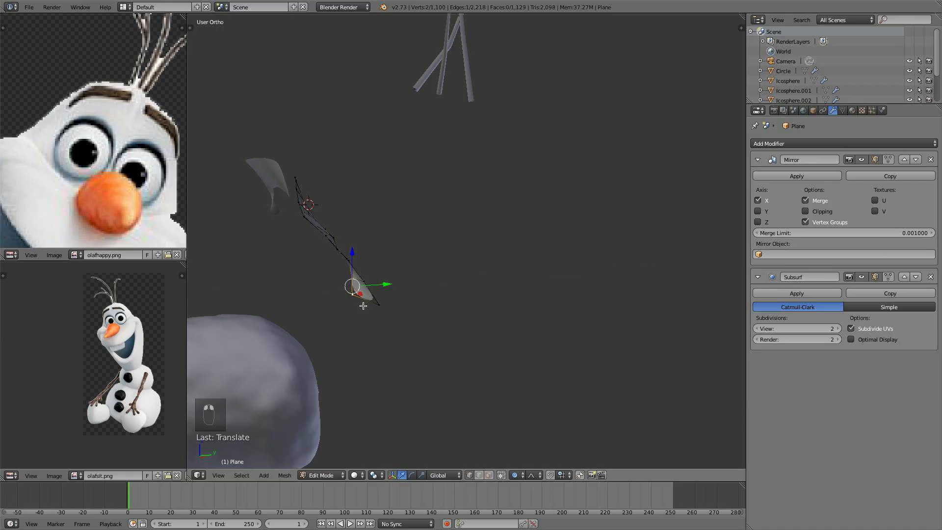
right_click(352, 295)
key(g)
key(y)
mouse_move(397, 292)
mouse_down()
mouse_move(373, 277)
mouse_move(388, 293)
mouse_up()
- Review the eyebrow's placement from another angle and from the front, then leave edit mode
right_click(352, 279)
right_click(365, 298)
right_click(339, 235)
drag(355, 237, 353, 238)
middle_drag(352, 237, 333, 227)
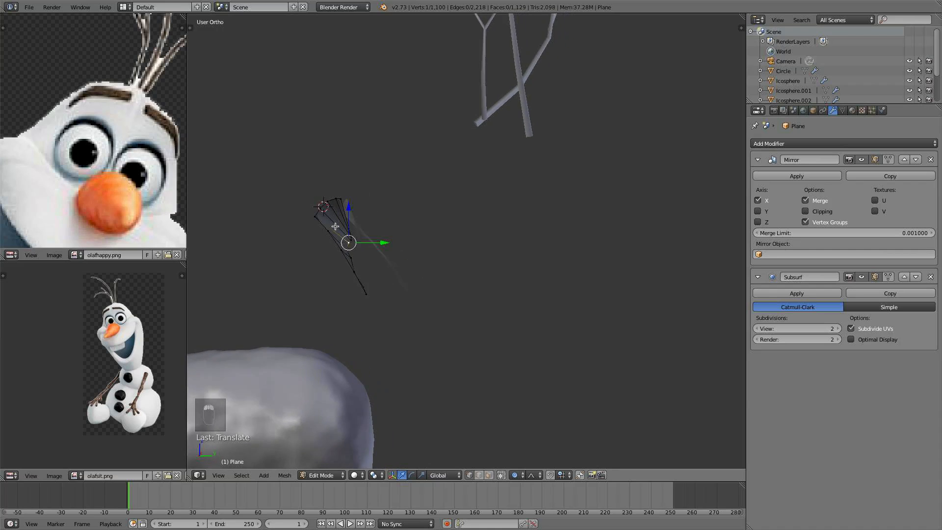
key(KP_1)
key(a)
key(a)
key(Tab)
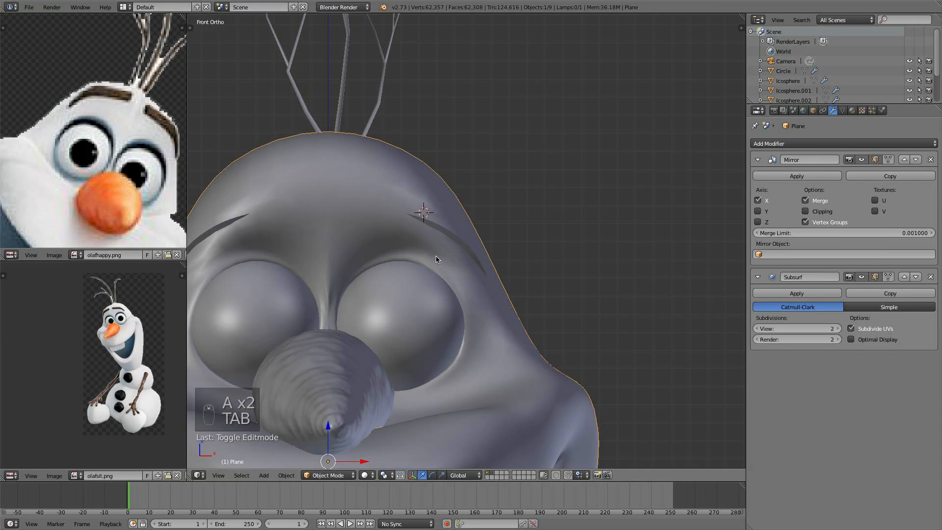
- Extrude the whole eyebrow surface to give it thickness and turn off proportional editing
middle_drag(436, 259, 347, 280)
key(Tab)
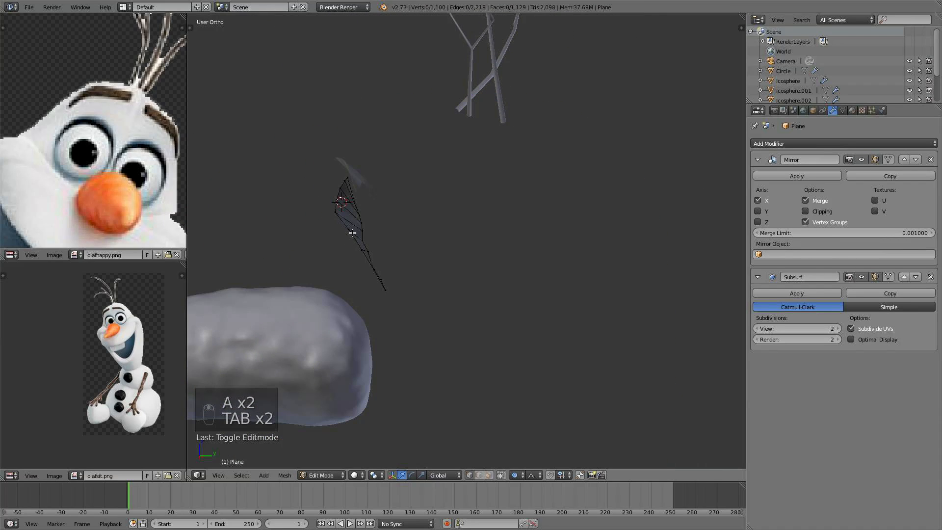
key(l)
mouse_move(391, 229)
mouse_down()
mouse_move(409, 222)
mouse_move(388, 234)
mouse_up()
key(e)
click(409, 222)
right_click(400, 231)
key(o)
key(a)
key(Tab)
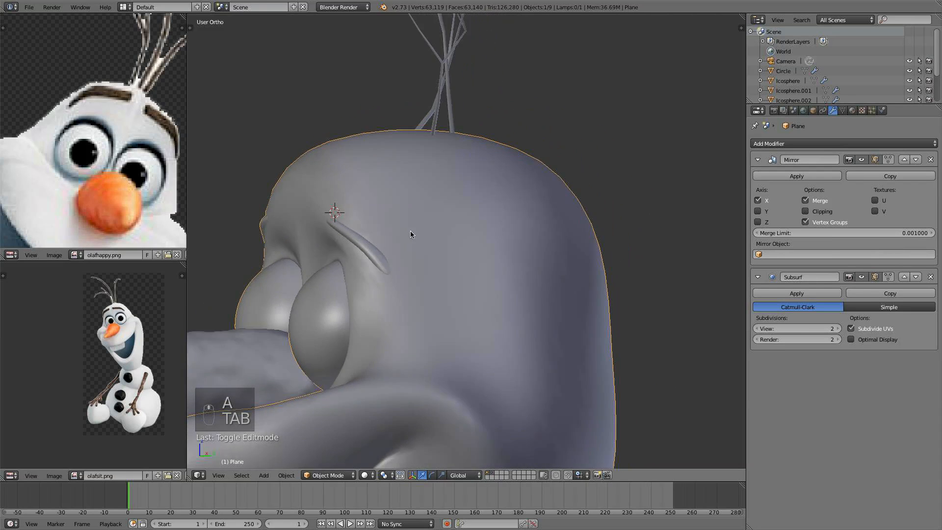
- Inspect the thickened eyebrow from several angles in and out of edit mode
middle_drag(411, 234, 377, 281)
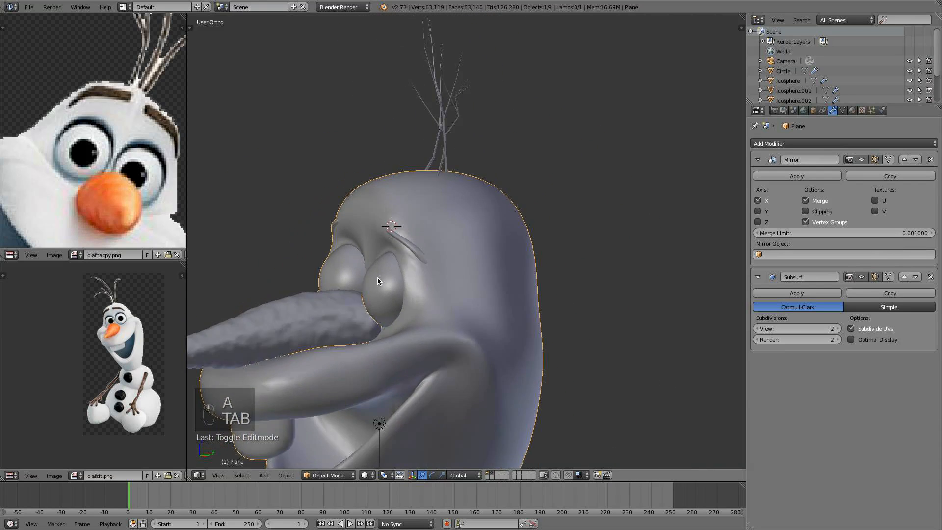
scroll(378, 280, up, 5)
key(Tab)
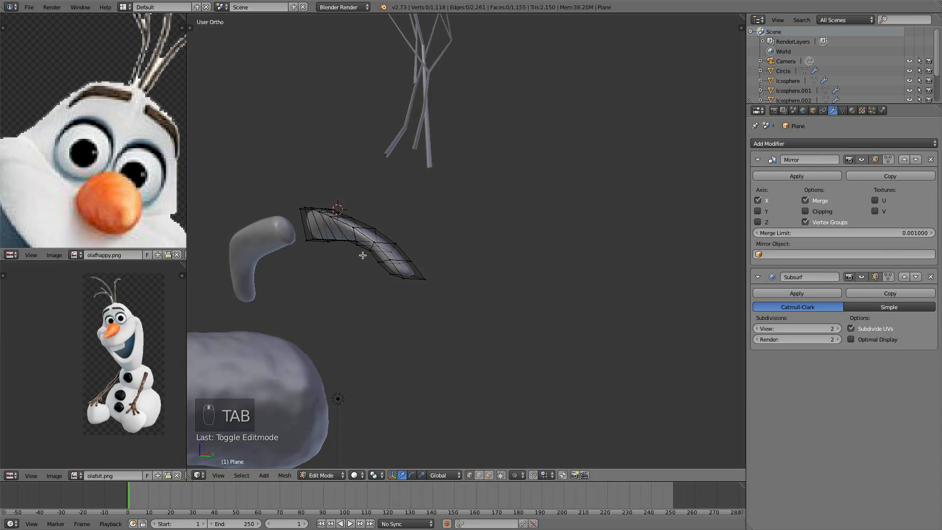
alt+right_click(363, 249)
middle_drag(369, 250, 364, 256)
drag(381, 249, 368, 253)
key(a)
key(Tab)
mouse_move(363, 262)
middle_down()
mouse_move(429, 250)
mouse_move(400, 237)
mouse_move(372, 268)
middle_up()
key(Tab)
- Reshape the vertices at the eyebrow's thick inner end
right_click(336, 270)
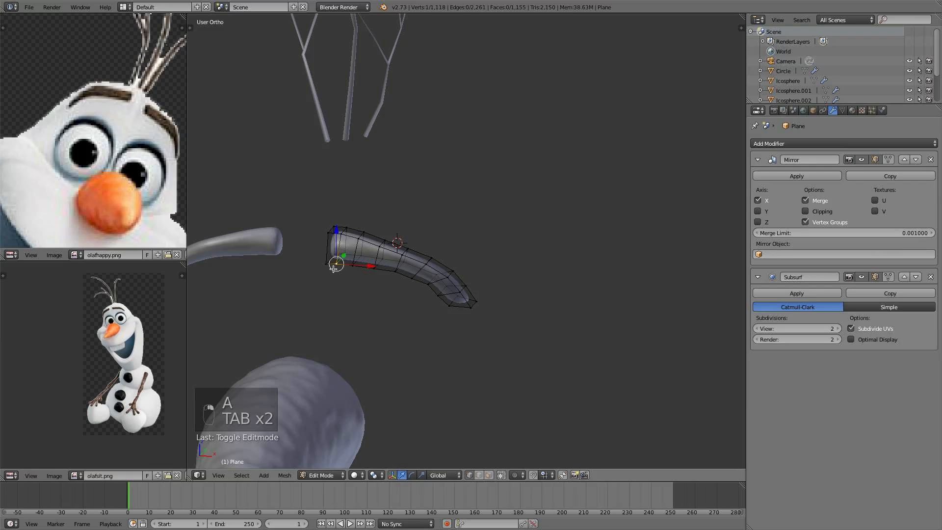
shift+right_click(327, 266)
shift+right_click(329, 234)
shift+right_click(341, 236)
middle_drag(342, 235, 325, 245)
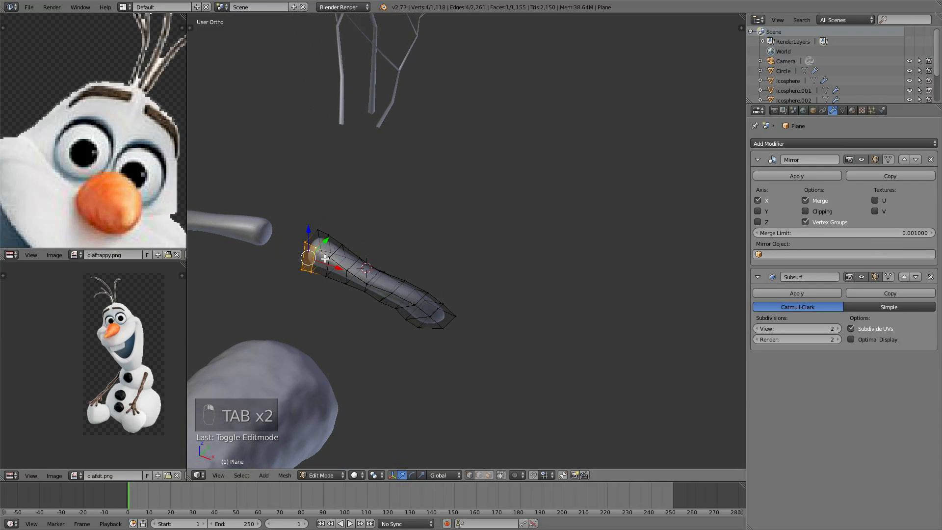
drag(324, 239, 342, 253)
right_click(328, 258)
shift+right_click(327, 277)
key(a)
key(Tab)
- Add two loop cuts near the eyebrow's thick end to tighten its shape and deselect all
middle_drag(344, 251, 414, 232)
scroll(413, 232, down, 3)
middle_drag(470, 251, 346, 280)
key(Tab)
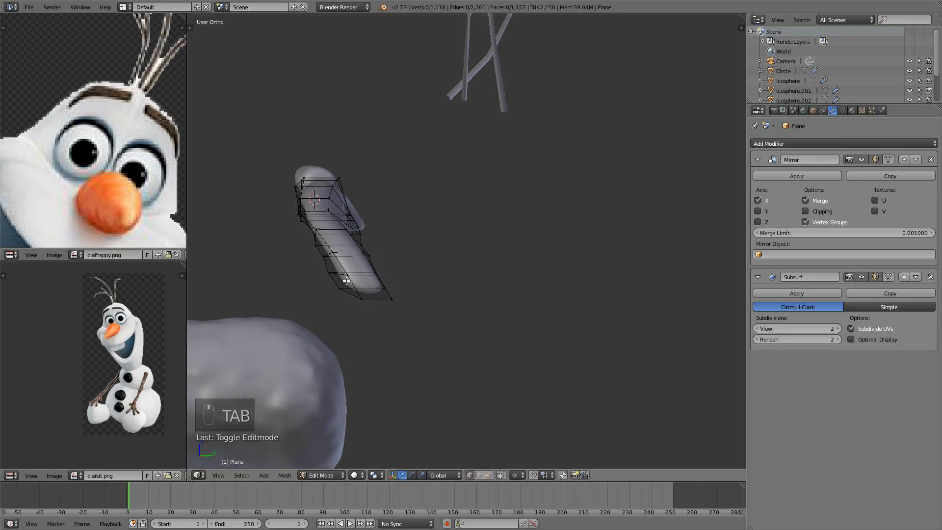
key(ctrl+r)
click(349, 252)
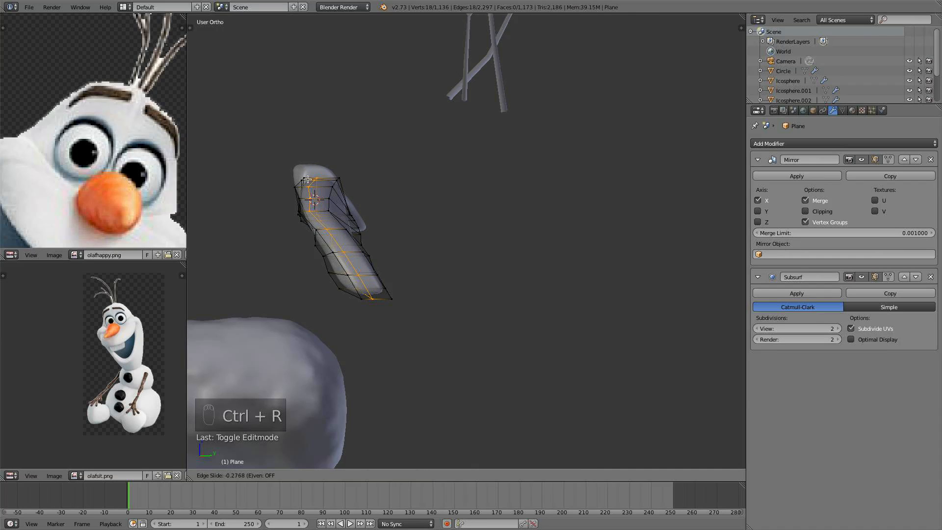
click(314, 180)
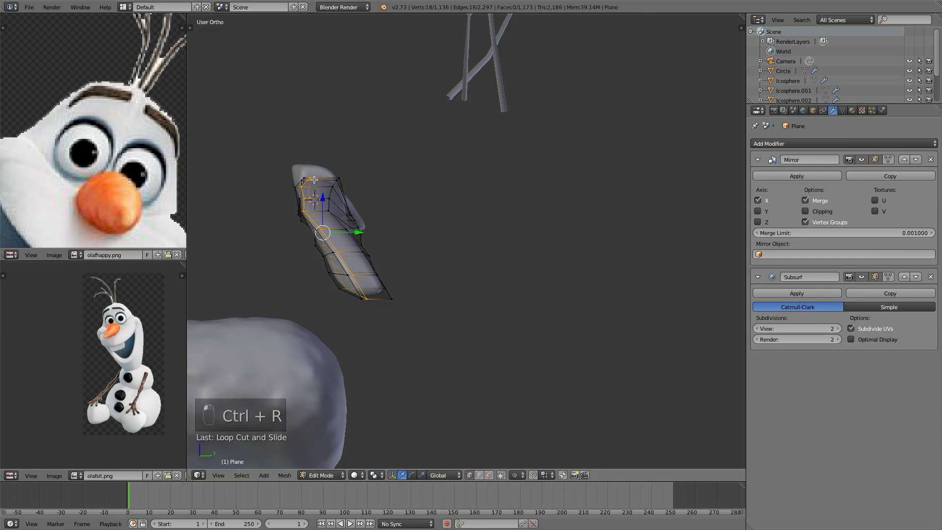
key(ctrl+r)
click(336, 235)
click(330, 184)
key(a)
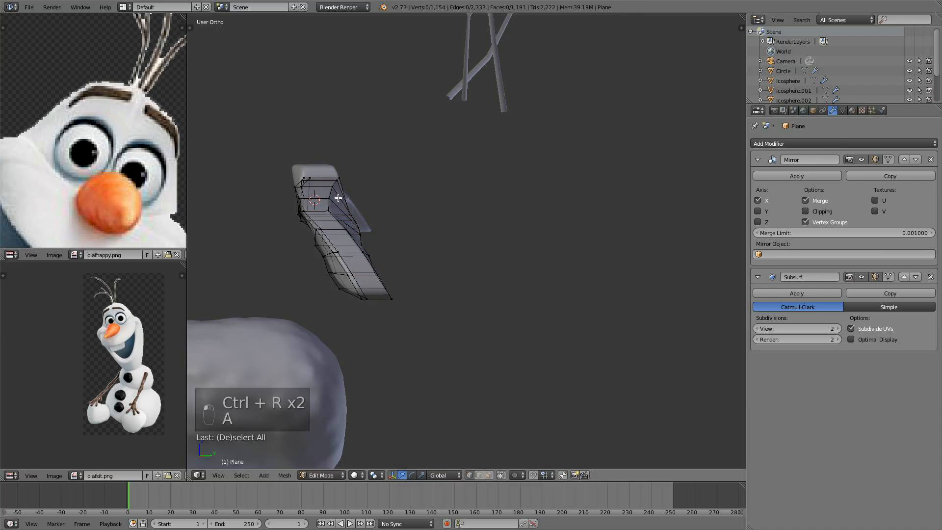
- Unhide the hidden head geometry in edit mode and deselect everything
key(Tab)
middle_drag(338, 198, 413, 228)
scroll(416, 178, down, 4)
scroll(340, 266, up, 5)
key(Tab)
key(alt+h)
key(a)
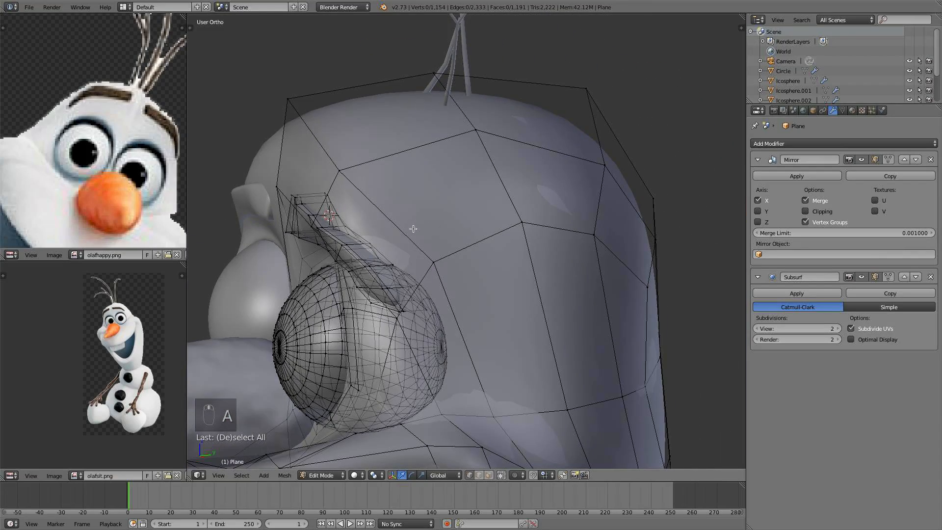
- Move a vertex at the eyebrow's inner end along the Y axis
scroll(422, 238, up, 4)
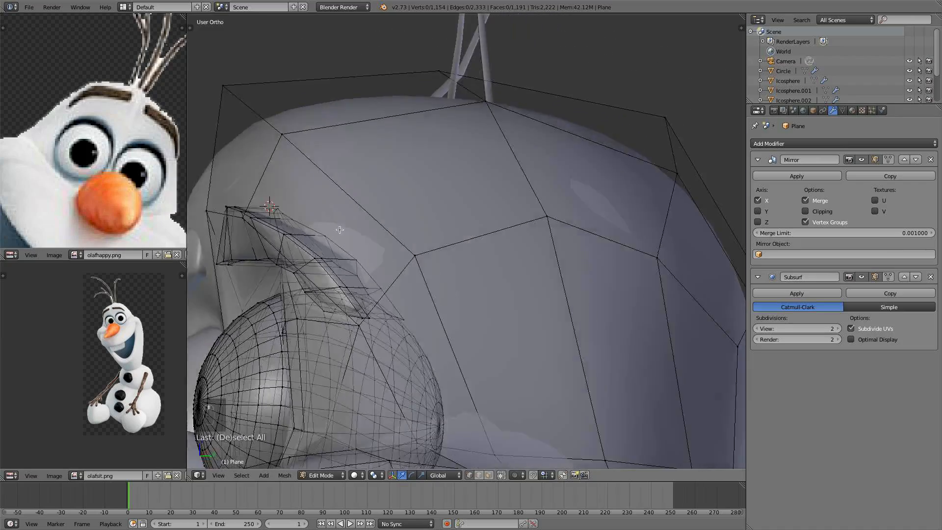
middle_drag(339, 229, 340, 268)
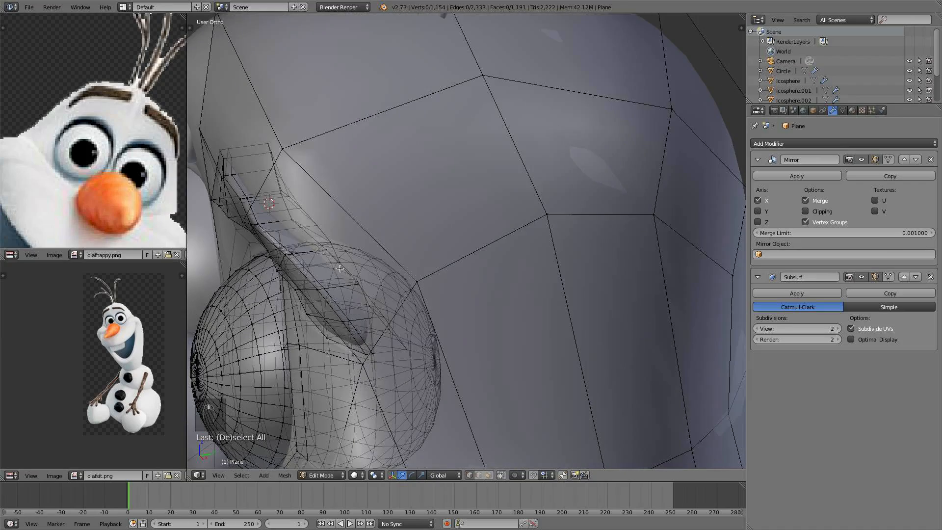
right_click(250, 223)
key(g)
key(y)
click(296, 217)
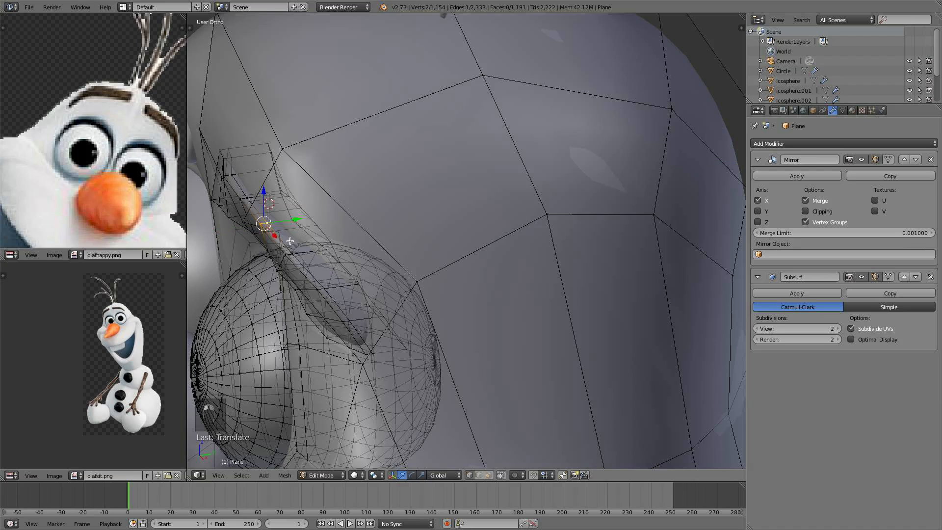
middle_drag(294, 218, 281, 234)
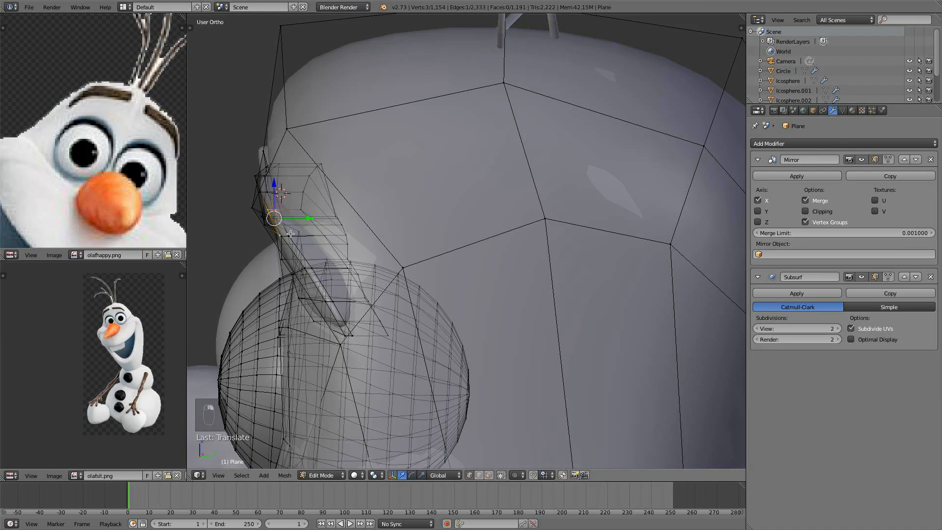
- Nudge two more vertices along the eyebrow's inner end to refine its curve
right_click(281, 235)
drag(316, 237, 329, 231)
right_click(286, 264)
mouse_move(315, 264)
middle_down()
mouse_move(356, 228)
mouse_move(359, 202)
mouse_move(303, 271)
middle_up()
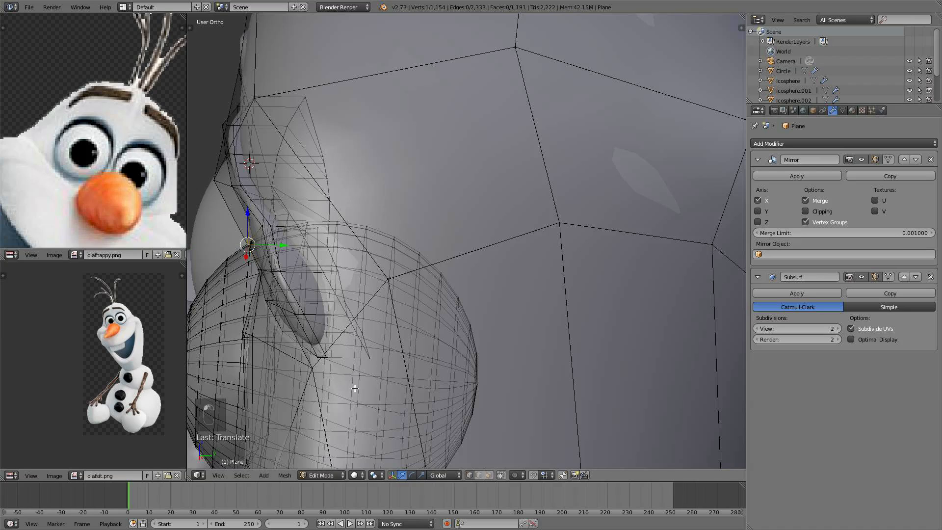
- Enable Connected proportional editing and move vertices along the eyebrow's lower inner edge
click(515, 475)
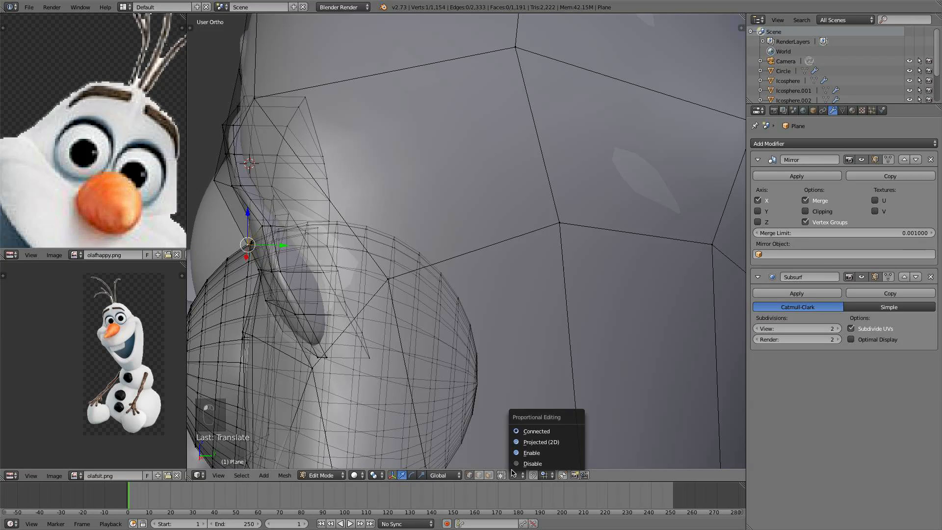
click(535, 431)
drag(283, 246, 293, 246)
right_click(263, 273)
shift+right_click(264, 303)
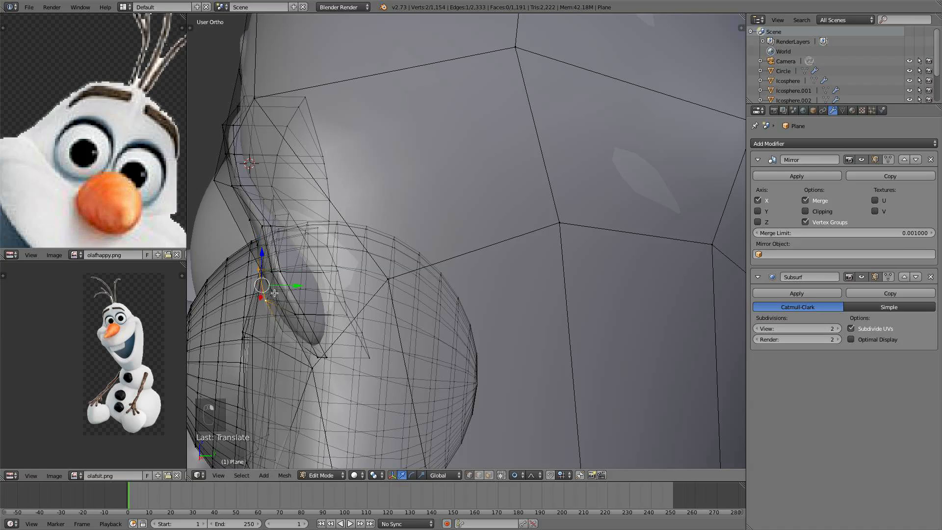
drag(294, 283, 302, 282)
middle_drag(301, 282, 328, 287)
- Reposition vertices at the eyebrow's tip beside the eye
right_click(284, 355)
right_click(298, 344)
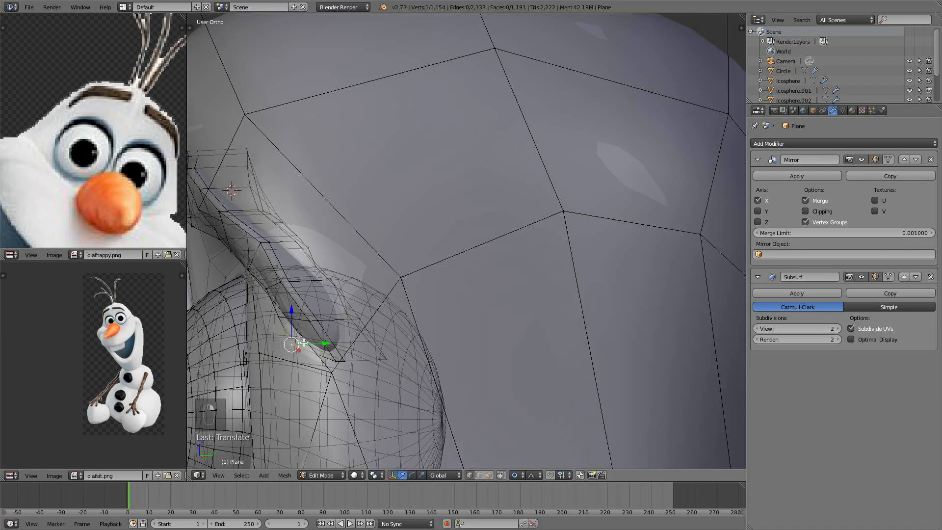
drag(319, 343, 313, 343)
middle_drag(313, 344, 344, 214)
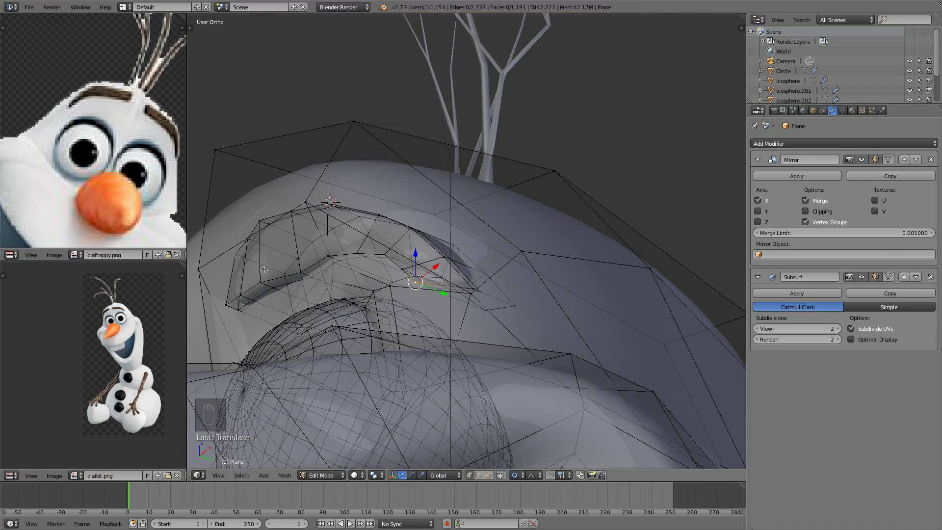
- Select three vertices at the eyebrow's outer end and move them with proportional editing
right_click(261, 285)
shift+right_click(239, 298)
shift+right_click(214, 306)
drag(274, 311, 278, 308)
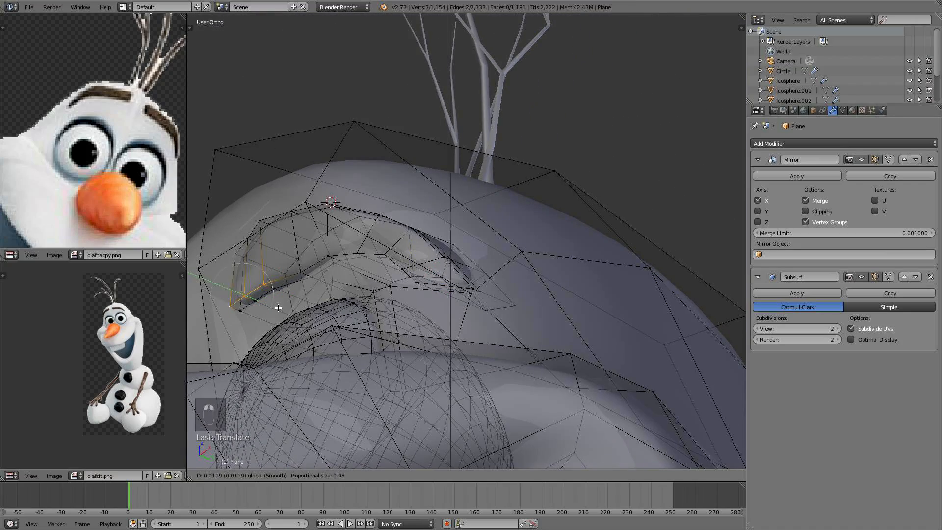
click(279, 307)
- Move a vertex at the eyebrow's outer end along the Y axis
right_click(265, 224)
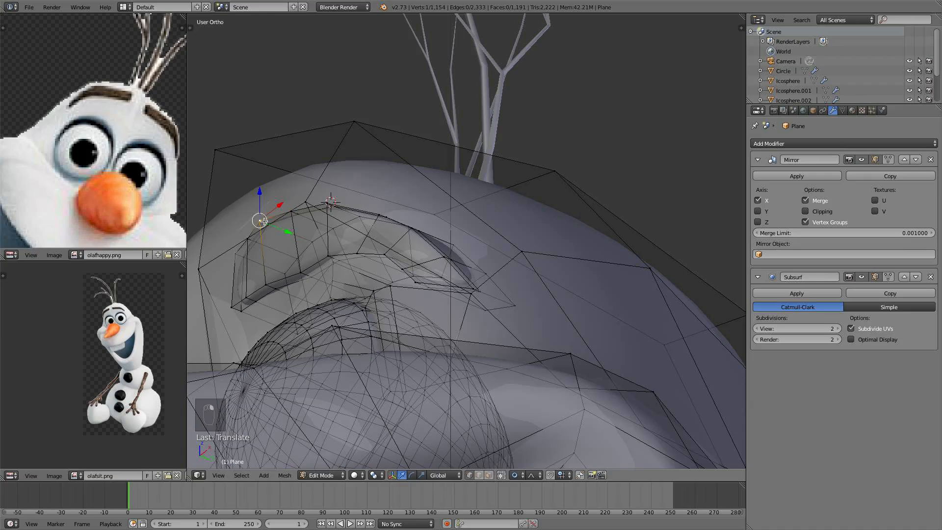
key(g)
key(y)
click(287, 234)
middle_drag(288, 234, 309, 219)
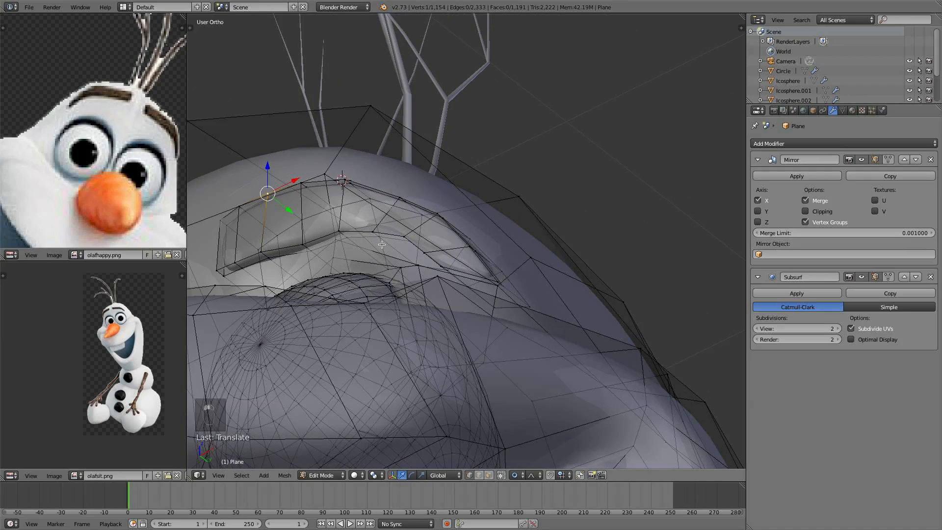
- Shift vertices along the middle of the eyebrow's arch
right_click(379, 238)
right_click(375, 235)
middle_drag(377, 251, 368, 255)
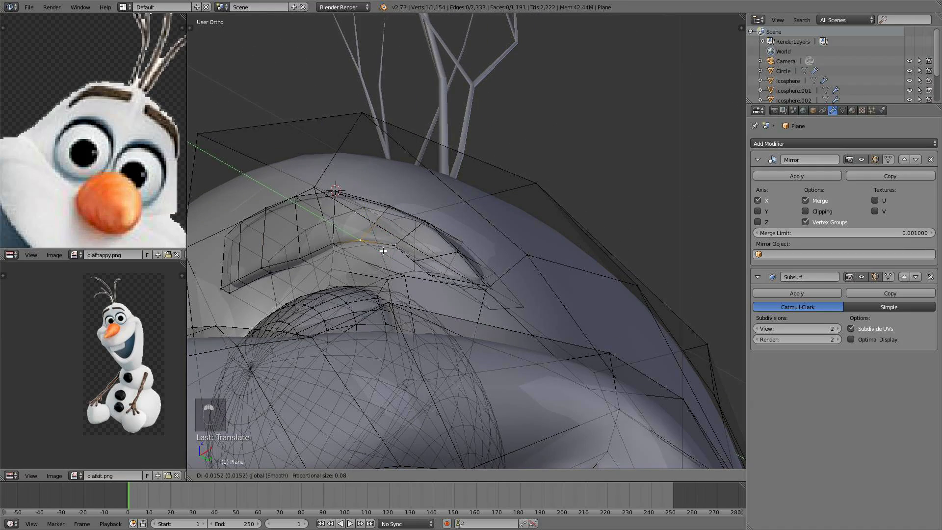
right_click(391, 225)
middle_drag(391, 226, 352, 257)
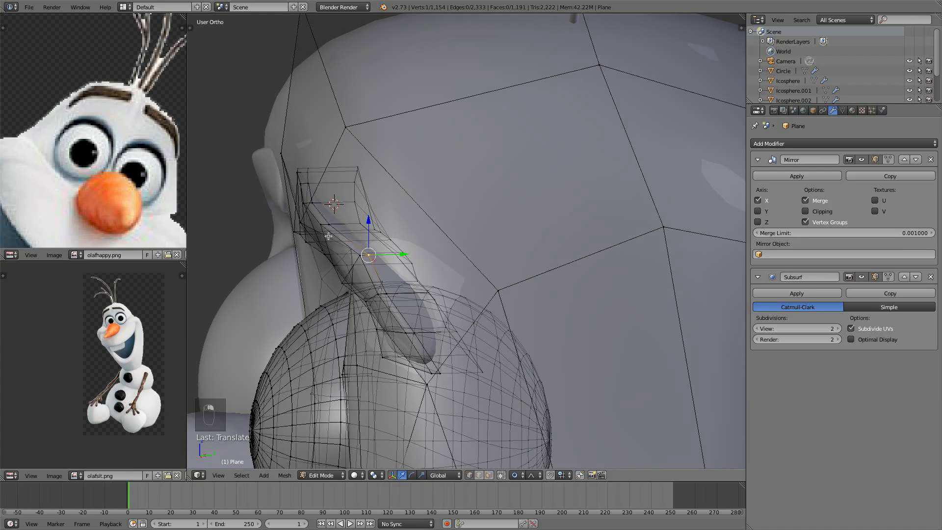
- Select and move vertices at the eyebrow's inner end, then deselect all
shift+right_click(328, 236)
shift+right_click(319, 225)
shift+right_click(305, 212)
drag(361, 223, 367, 223)
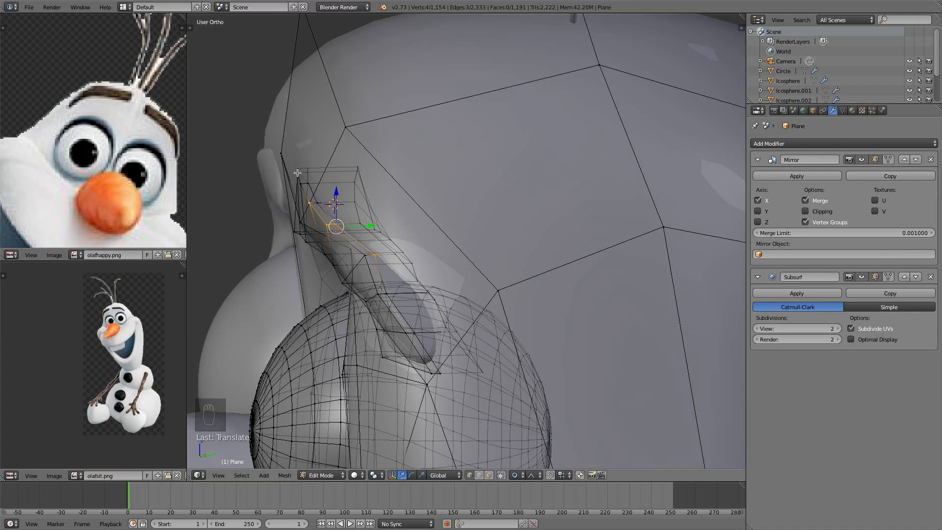
right_click(297, 172)
drag(327, 169, 316, 169)
key(a)
- Check the eyebrow in front view and raise a vertex at its inner edge
key(Tab)
middle_drag(315, 168, 443, 240)
scroll(375, 190, down, 3)
scroll(449, 215, down, 2)
key(KP_1)
scroll(439, 269, up, 4)
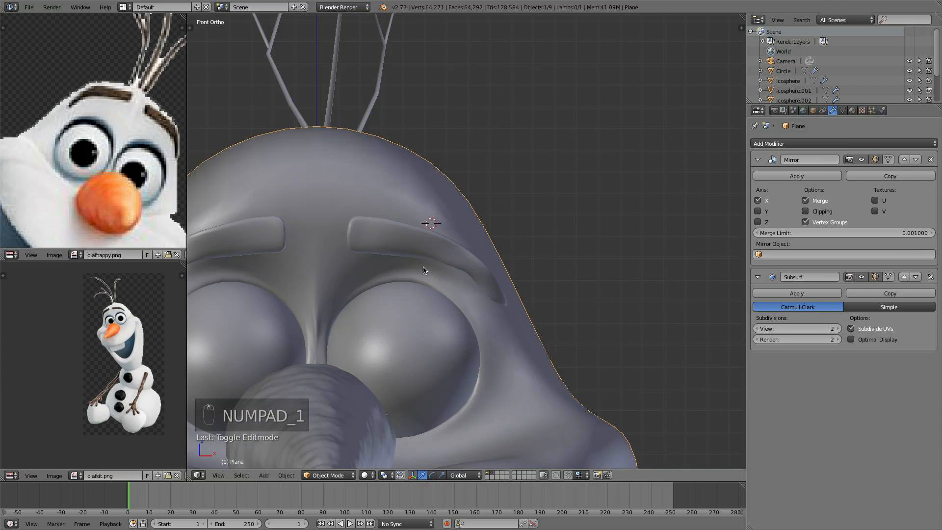
key(Tab)
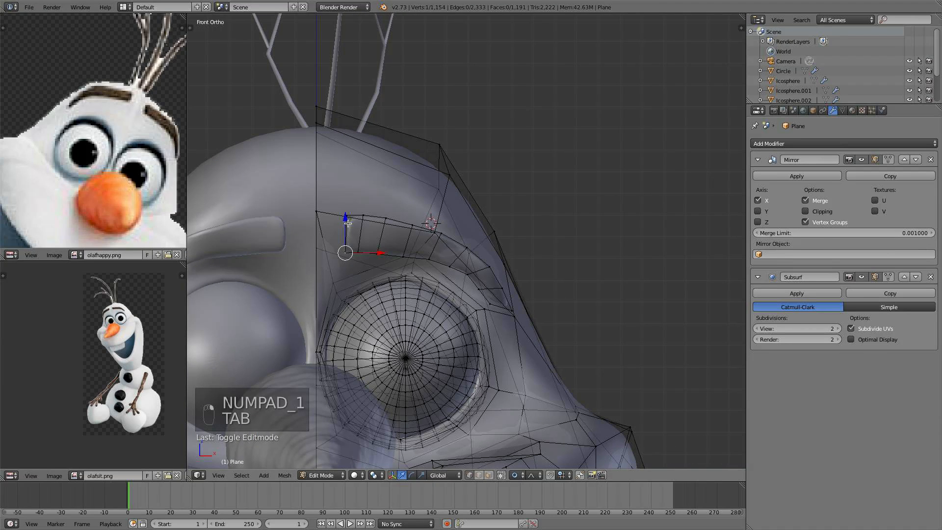
shift+right_click(347, 211)
key(c)
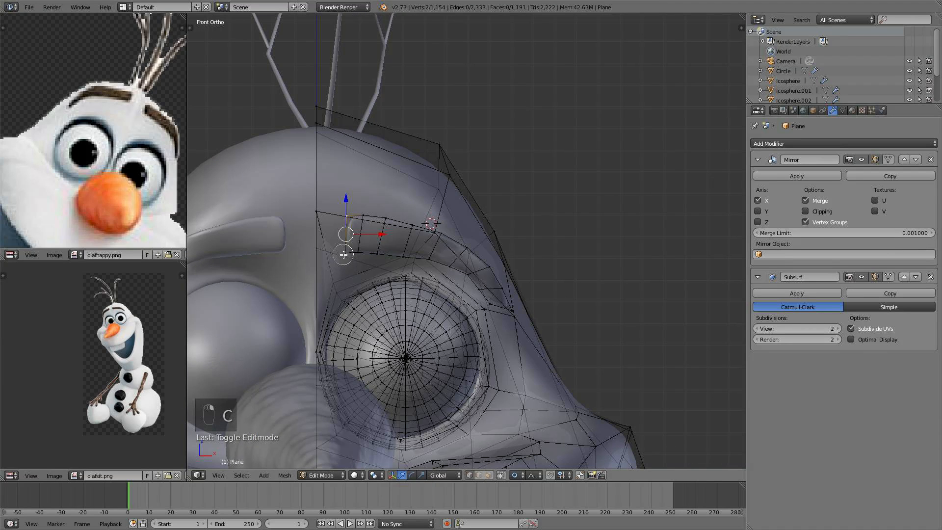
drag(344, 226, 345, 189)
- Move a vertex along the eyebrow's top edge and deselect all
scroll(345, 193, down, 3)
right_click(399, 245)
mouse_move(418, 247)
middle_down()
mouse_move(392, 259)
mouse_move(393, 243)
mouse_move(407, 255)
mouse_move(372, 247)
mouse_move(398, 252)
mouse_move(365, 260)
mouse_move(348, 229)
mouse_move(408, 267)
mouse_move(414, 255)
middle_up()
key(a)
key(Tab)
- Move a vertex at the eyebrow's inner end along the X axis
key(Tab)
shift+right_click(349, 239)
key(g)
key(x)
click(371, 246)
- Move another inner-end vertex along the Y axis and deselect all
key(Tab)
key(Tab)
right_click(347, 257)
key(g)
key(y)
click(370, 255)
key(a)
key(Tab)
key(Tab)
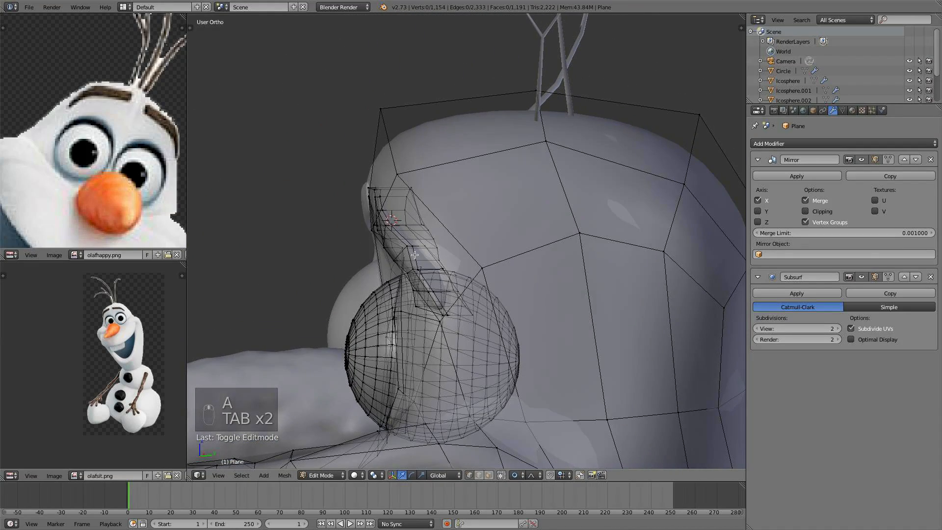
- Reshape vertices at the eyebrow's lower end beside the eye and deselect all
right_click(417, 268)
shift+right_click(431, 292)
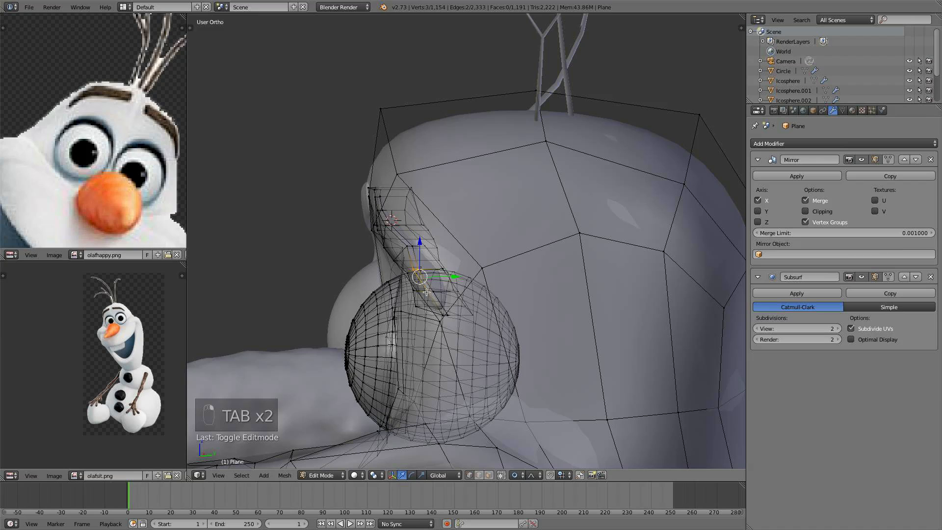
shift+right_click(428, 293)
shift+right_click(434, 292)
middle_drag(446, 290, 449, 304)
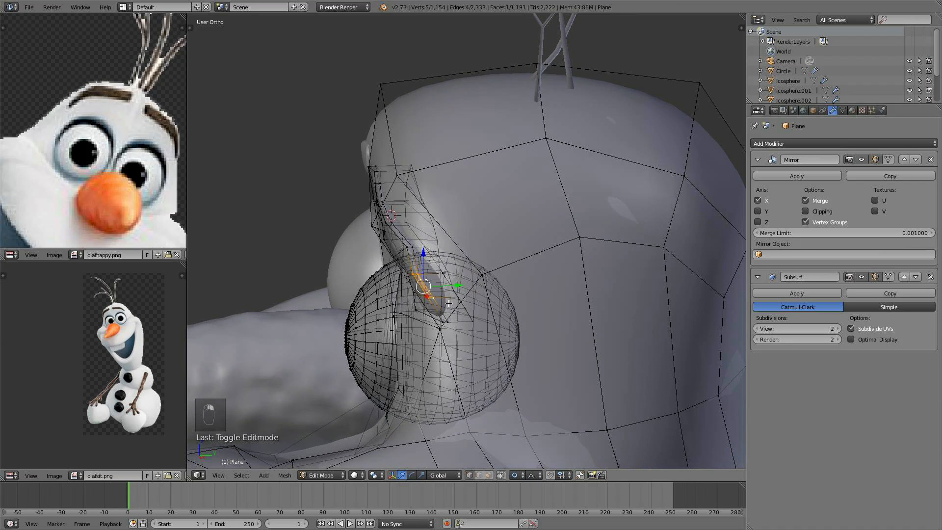
drag(453, 284, 466, 281)
right_click(441, 322)
key(a)
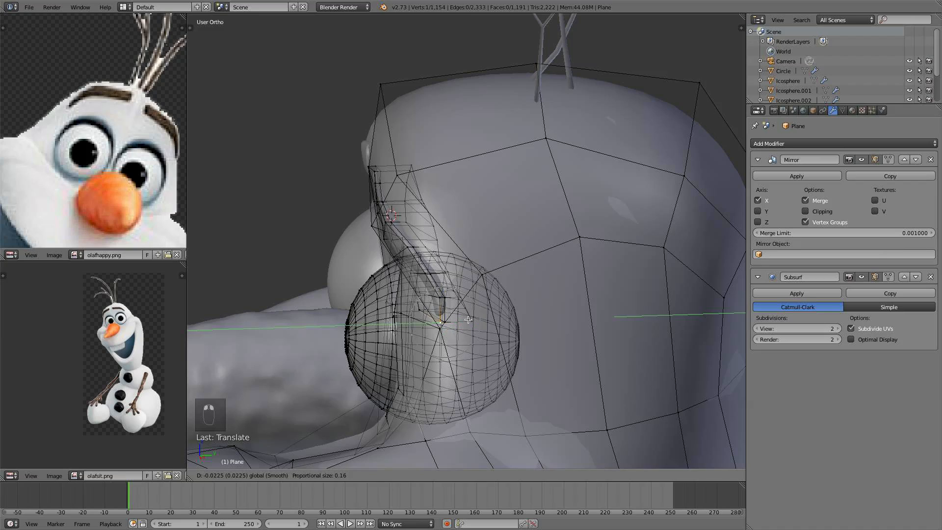
- Tweak remaining vertices at the eyebrow's lower end and leave edit mode
key(Tab)
middle_drag(417, 293, 441, 286)
key(Tab)
right_click(441, 290)
drag(452, 277, 447, 279)
key(a)
key(a)
key(a)
key(Tab)
key(Tab)
drag(462, 310, 453, 314)
key(Tab)
- Inspect the finished eyebrows on the head from the front and several angles
scroll(454, 314, down, 3)
middle_drag(454, 312, 470, 296)
key(KP_1)
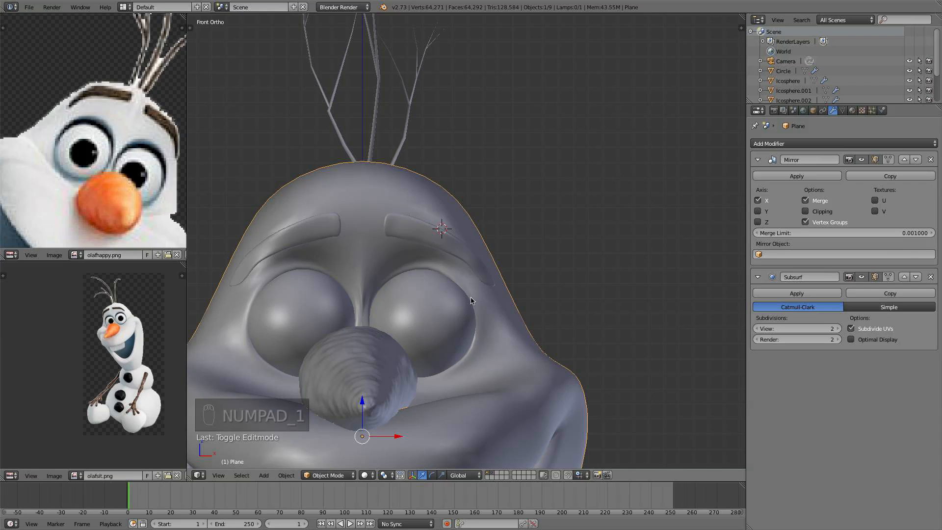
shift+middle_drag(368, 239, 389, 152)
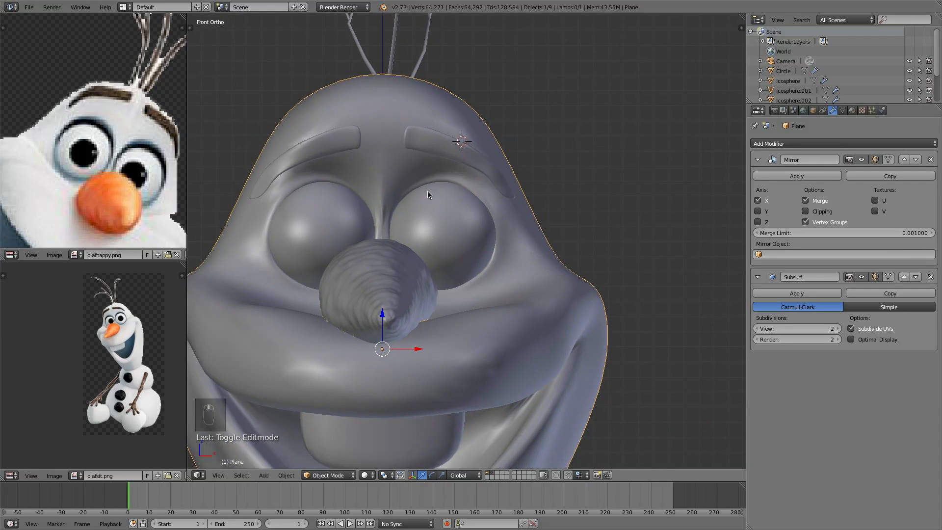
scroll(428, 191, down, 5)
middle_drag(441, 236, 386, 262)
scroll(462, 246, down, 5)
middle_drag(461, 246, 410, 228)
scroll(462, 268, up, 7)
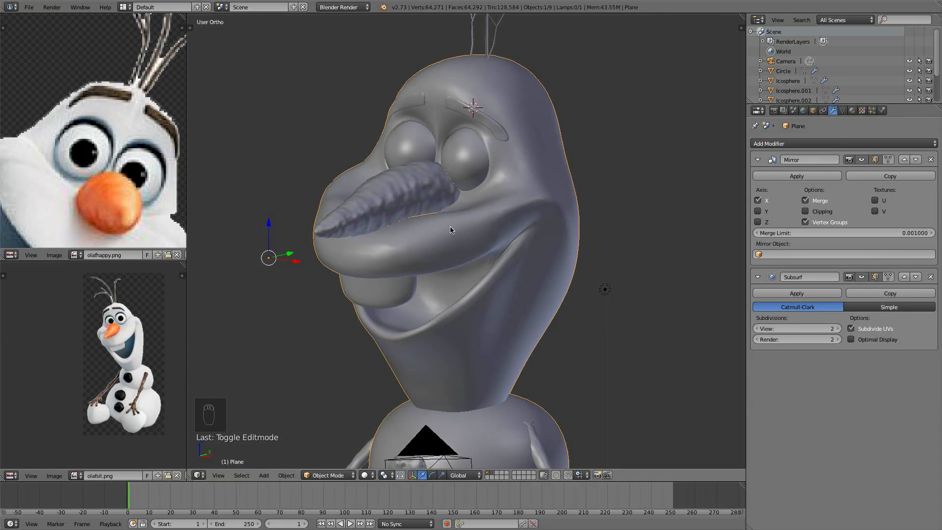
scroll(558, 288, down, 5)
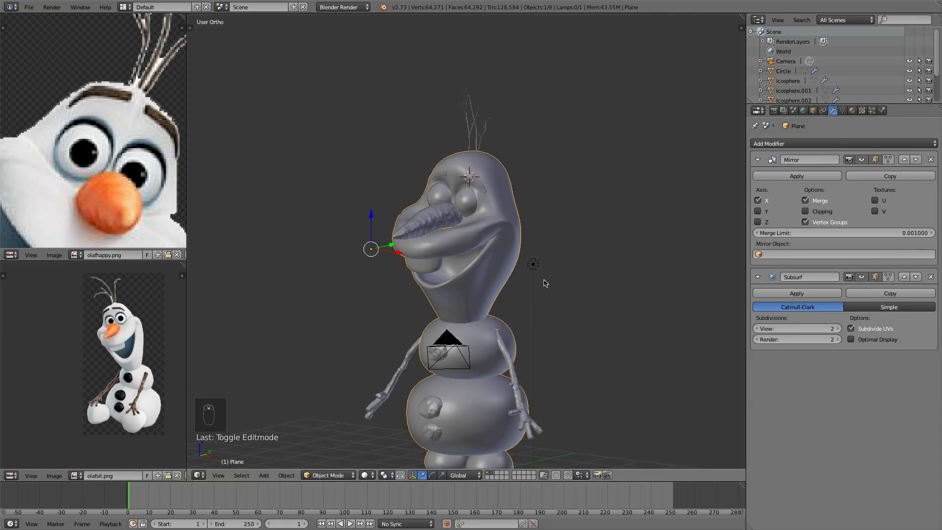
- Move the lamp up and set its type to Sun
middle_drag(543, 278, 573, 298)
right_click(582, 294)
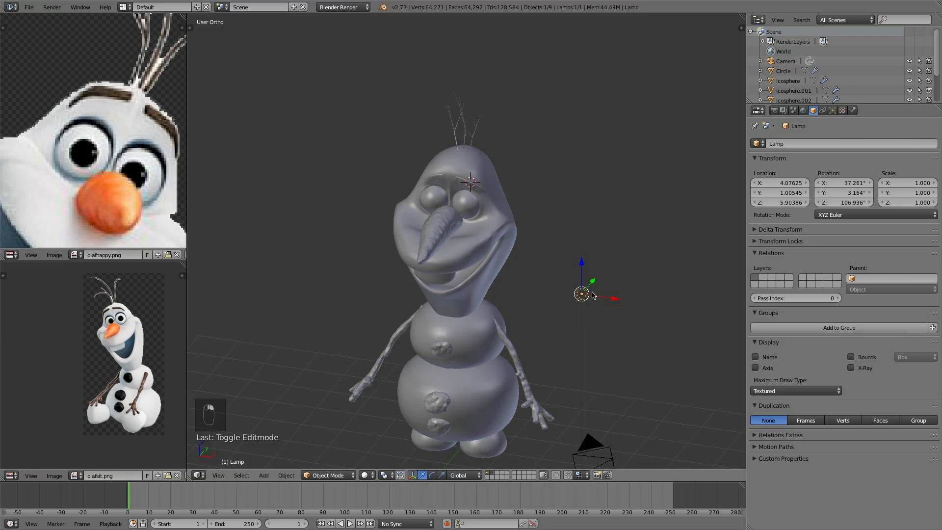
key(KP_1)
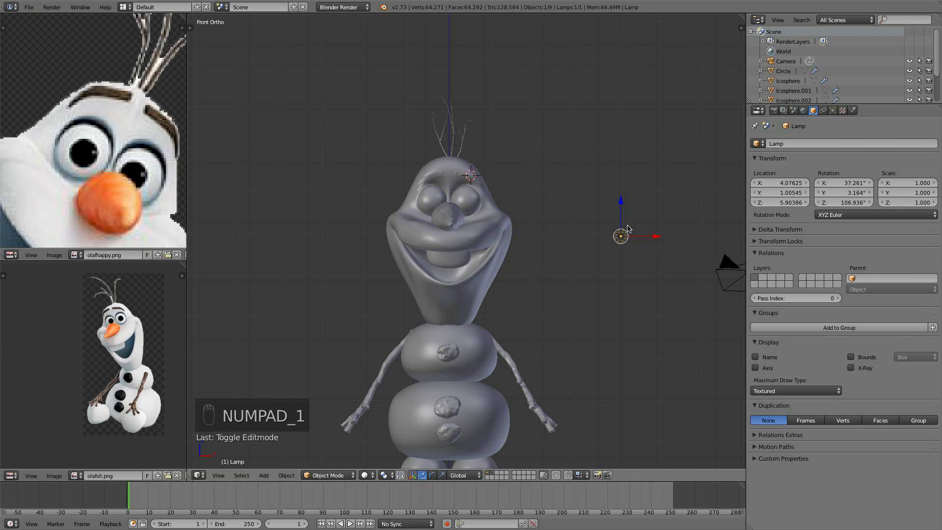
drag(622, 206, 622, 181)
click(833, 111)
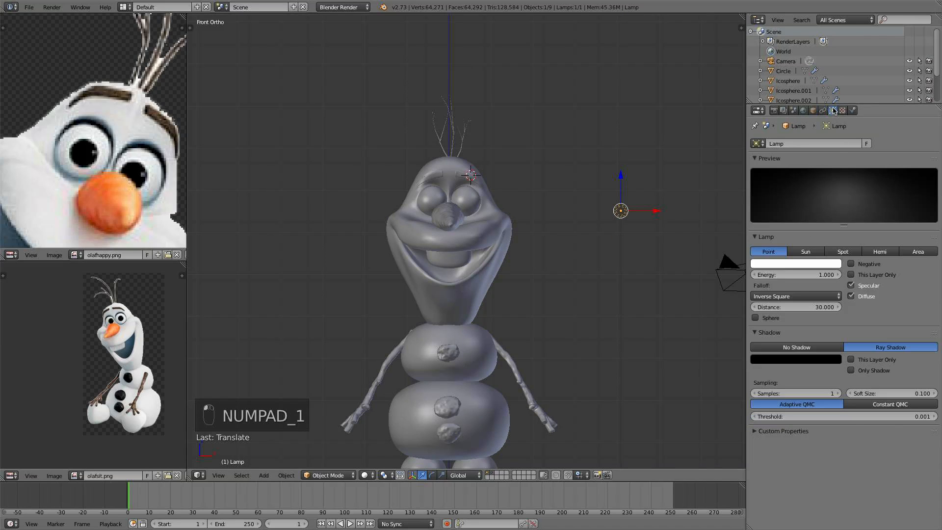
click(803, 253)
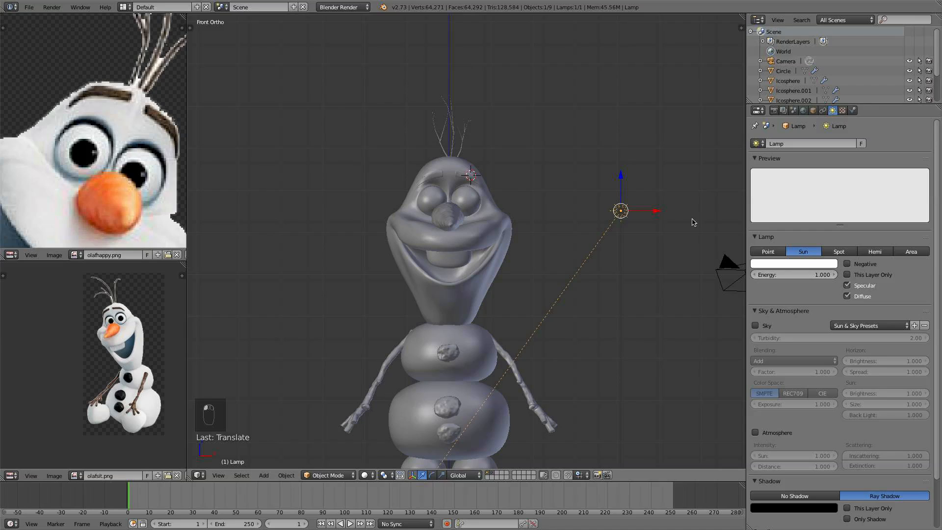
- Delete the lamp from the scene
key(x)
click(586, 233)
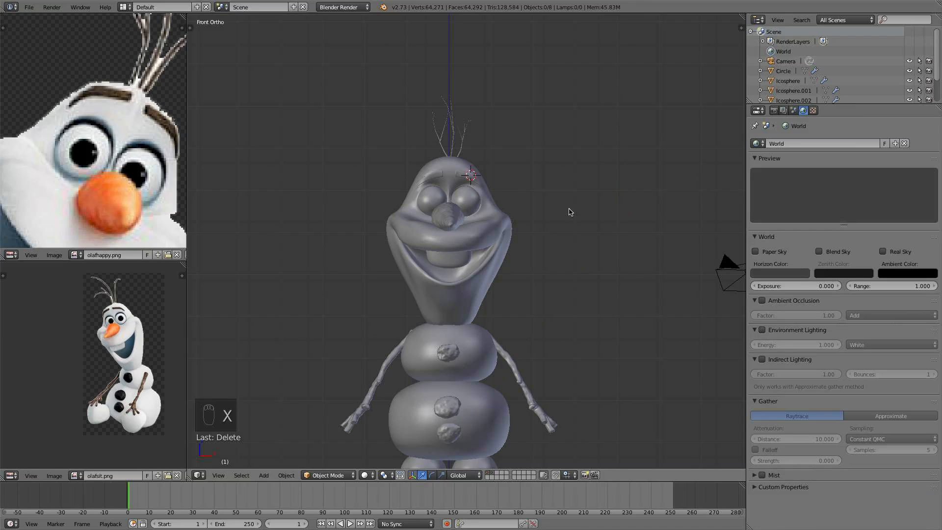
- Switch the render engine to Cycles Render and open the render settings
click(352, 8)
click(343, 41)
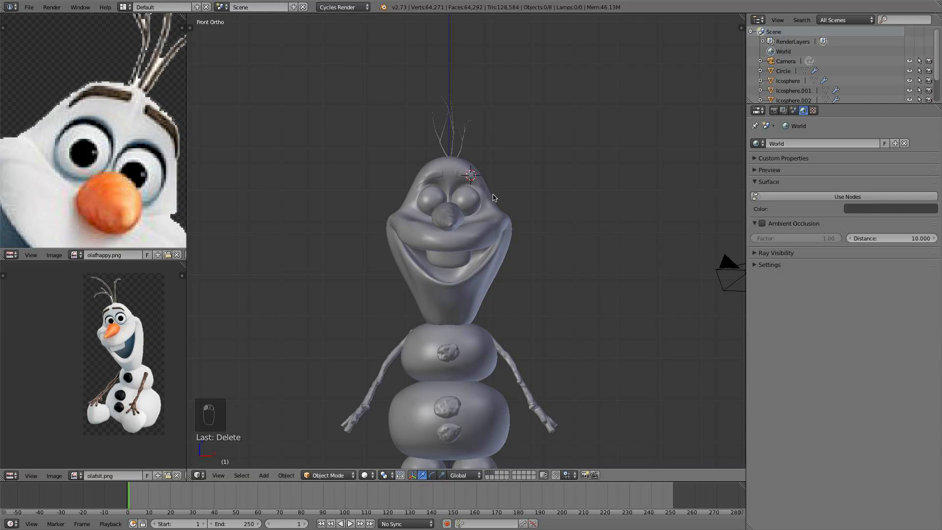
scroll(493, 196, down, 5)
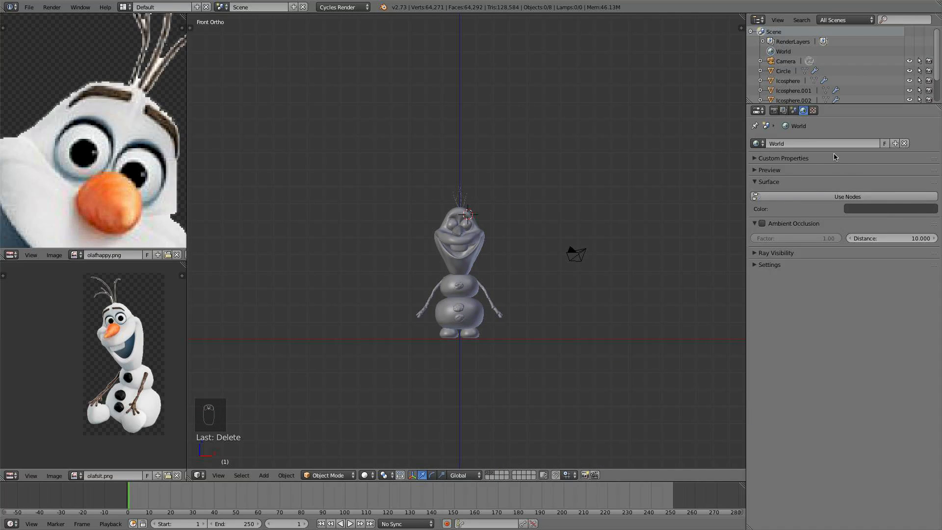
click(775, 111)
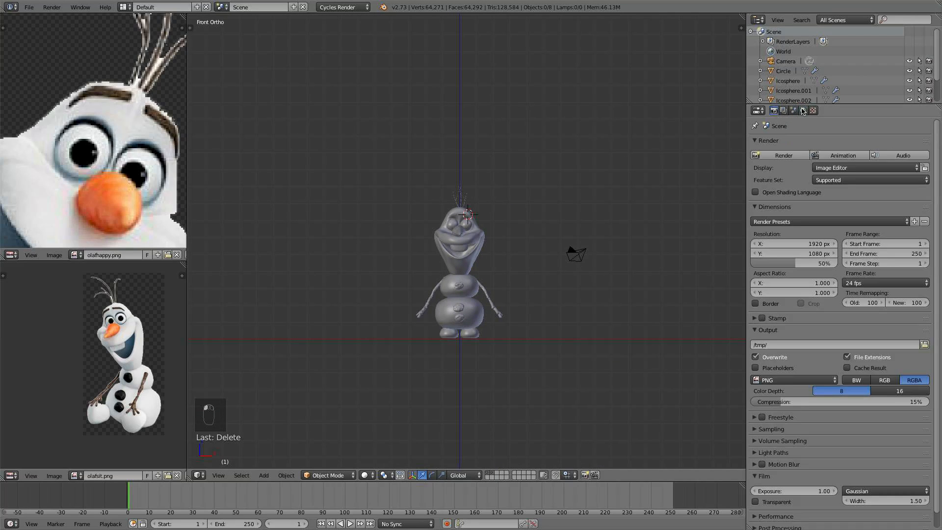
- Enable nodes for the World and pick a dark blue background color
click(802, 111)
click(861, 196)
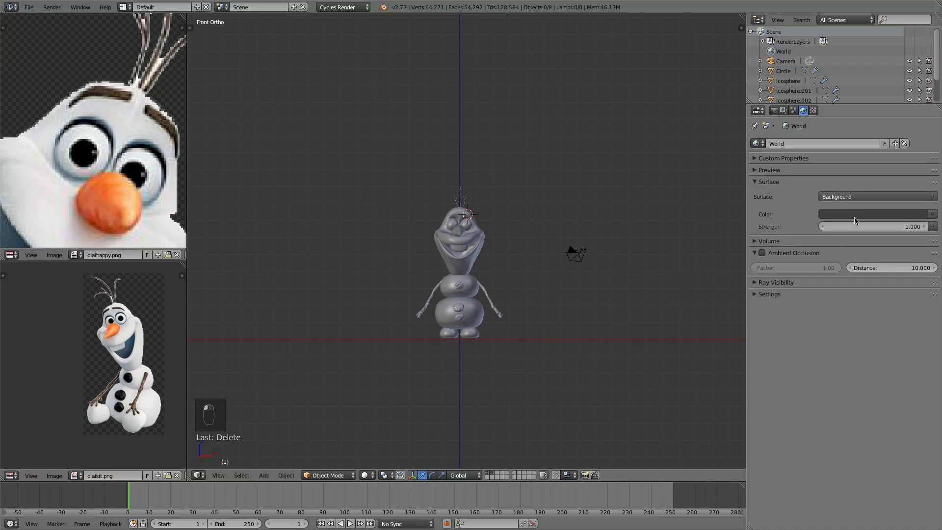
click(855, 216)
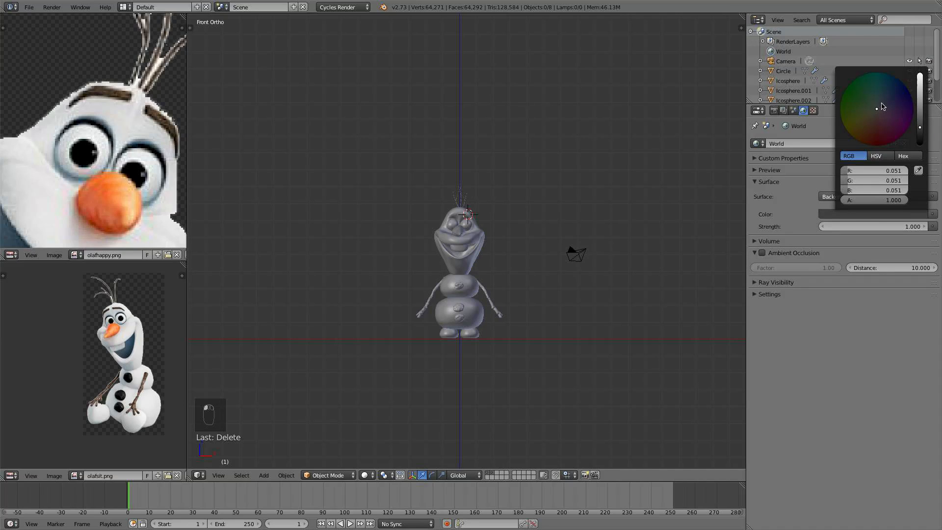
mouse_move(882, 106)
mouse_down()
mouse_move(919, 110)
mouse_move(920, 91)
mouse_move(919, 106)
mouse_move(882, 101)
mouse_up()
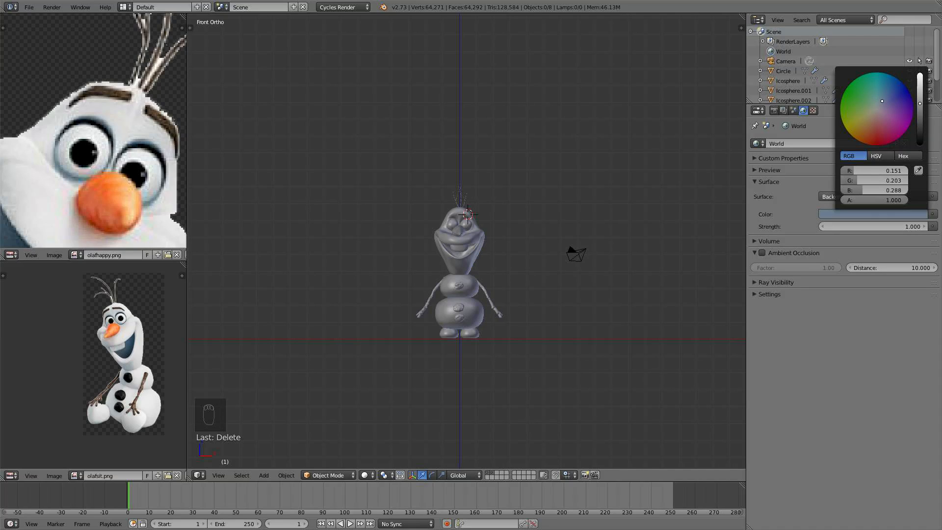
drag(895, 181, 890, 180)
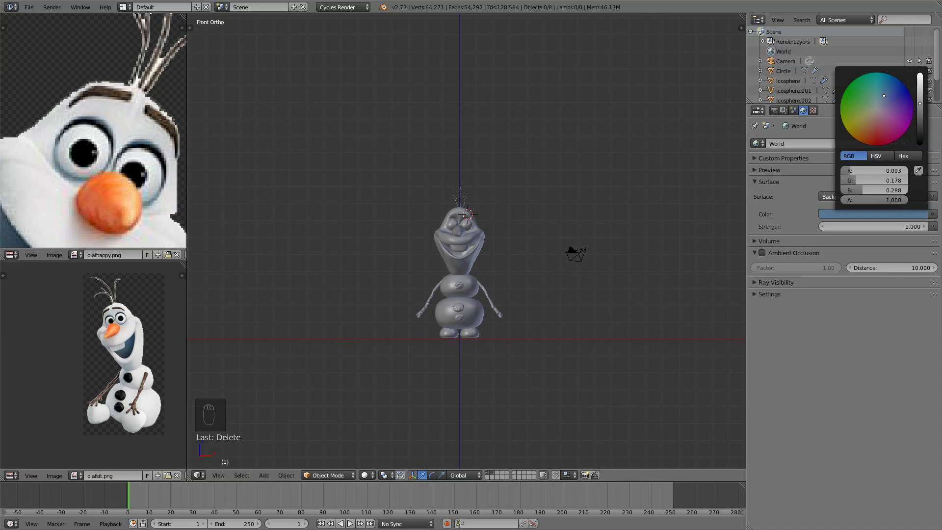
- Set the world background strength to 0.4
click(901, 229)
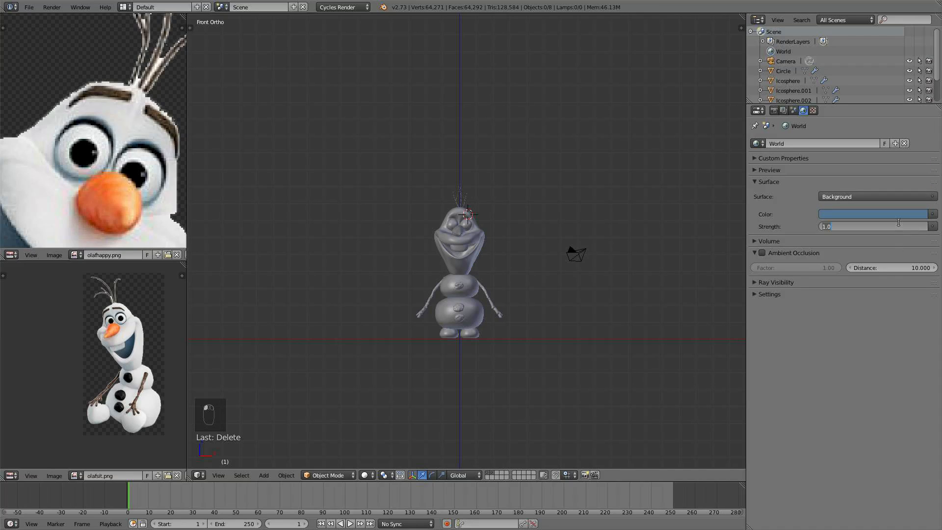
text(.5)
key(Return)
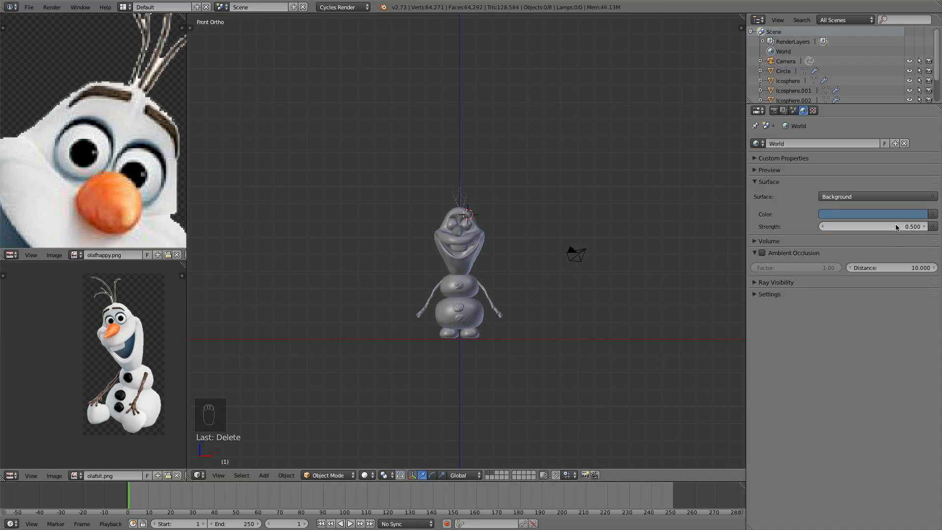
click(896, 215)
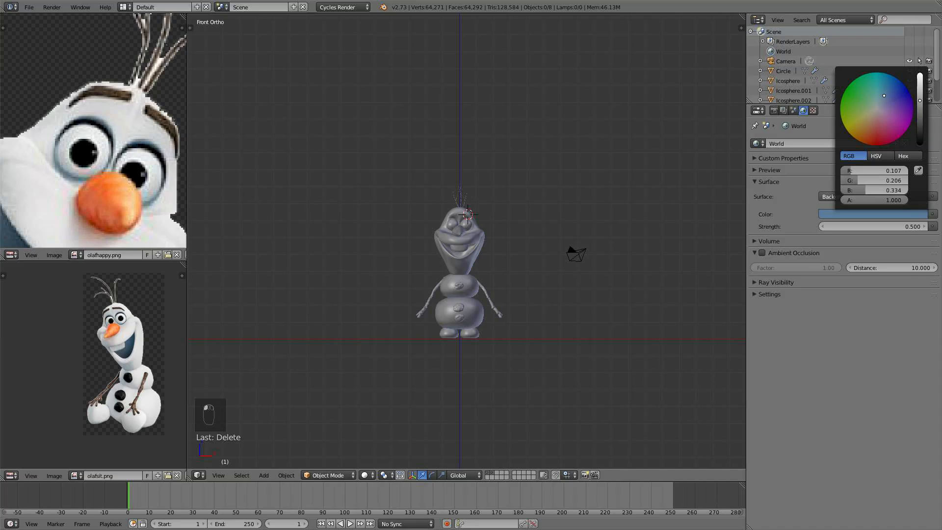
click(903, 228)
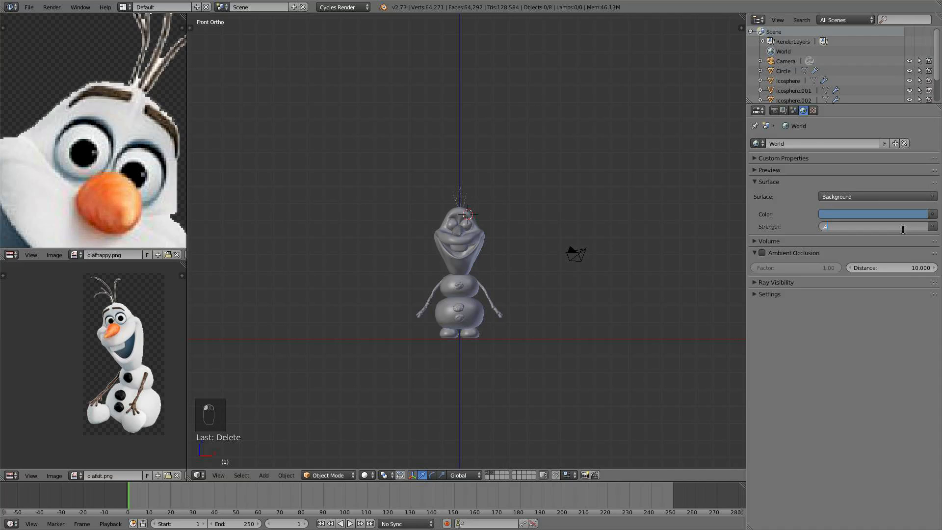
text(.4)
key(Return)
- Make the world background blue lighter and brighter
click(902, 213)
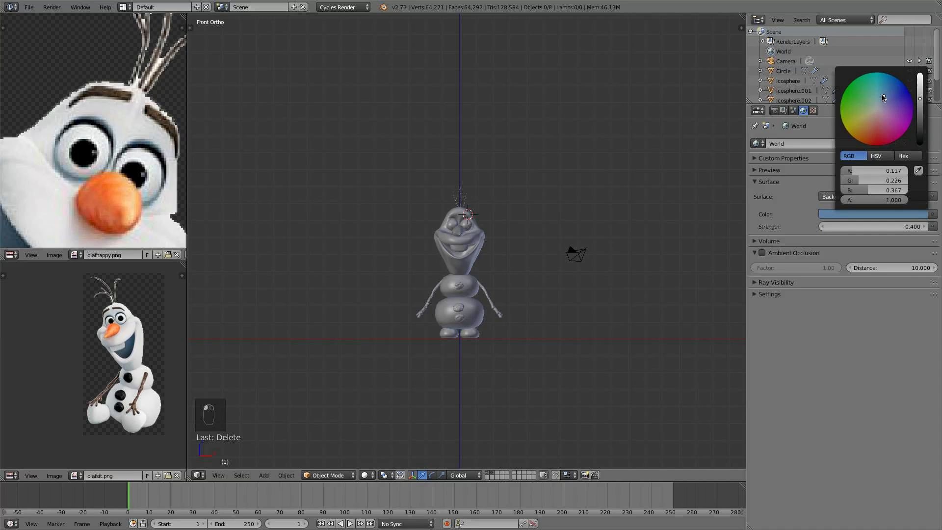
drag(883, 97, 883, 97)
click(922, 91)
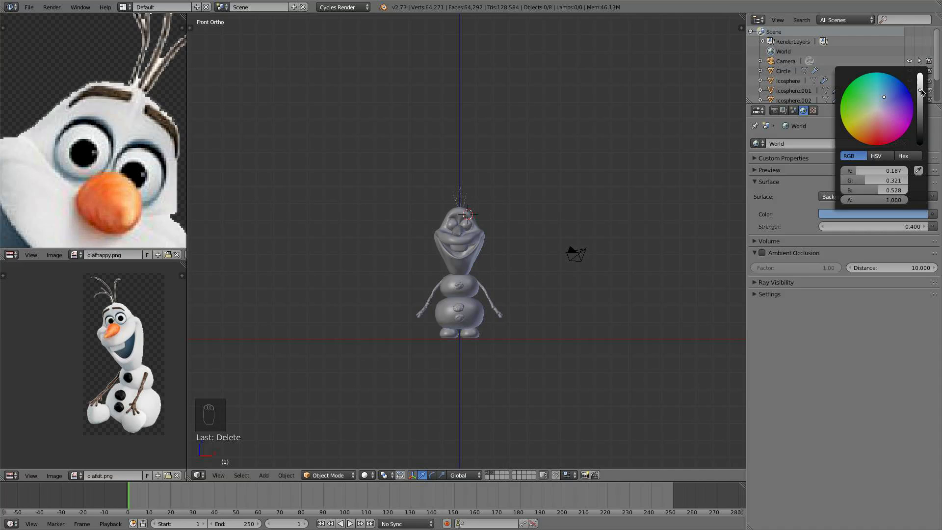
click(873, 213)
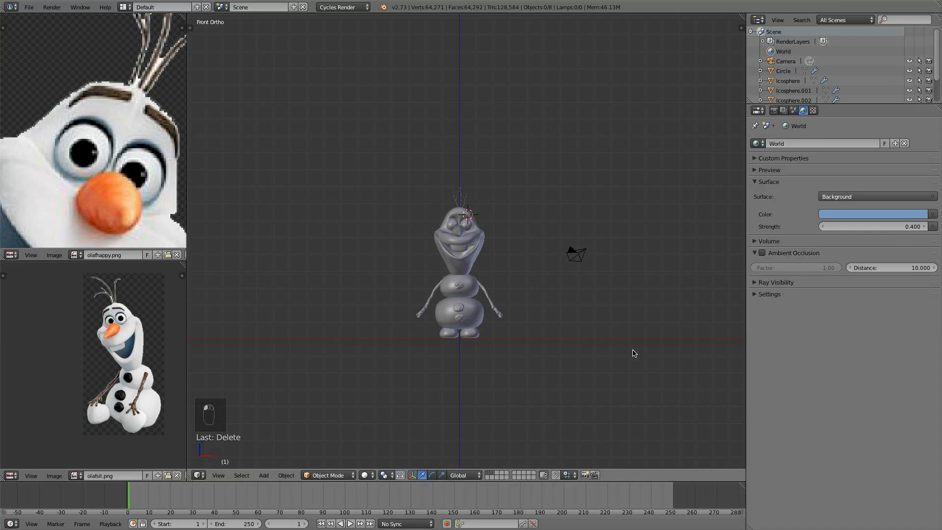
- Add a Sun lamp to the scene
scroll(537, 269, down, 1)
key(shift+a)
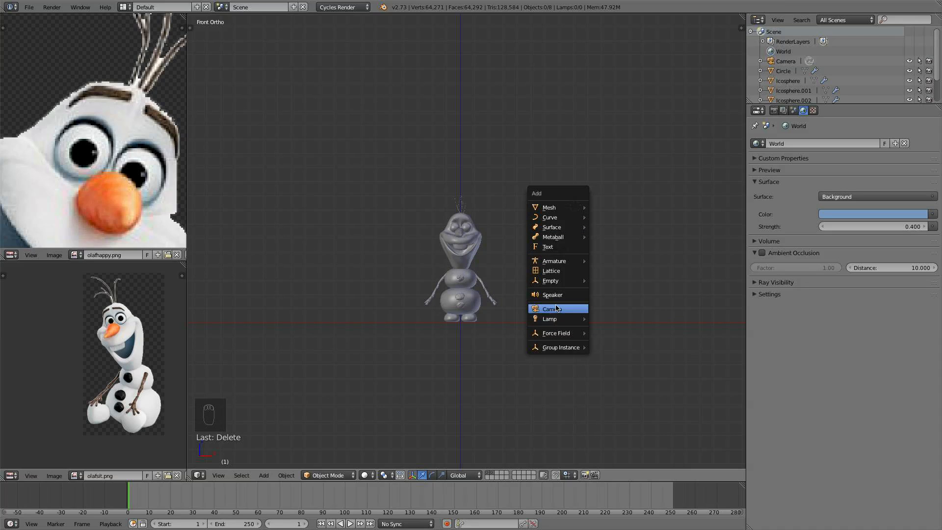
click(557, 321)
click(606, 329)
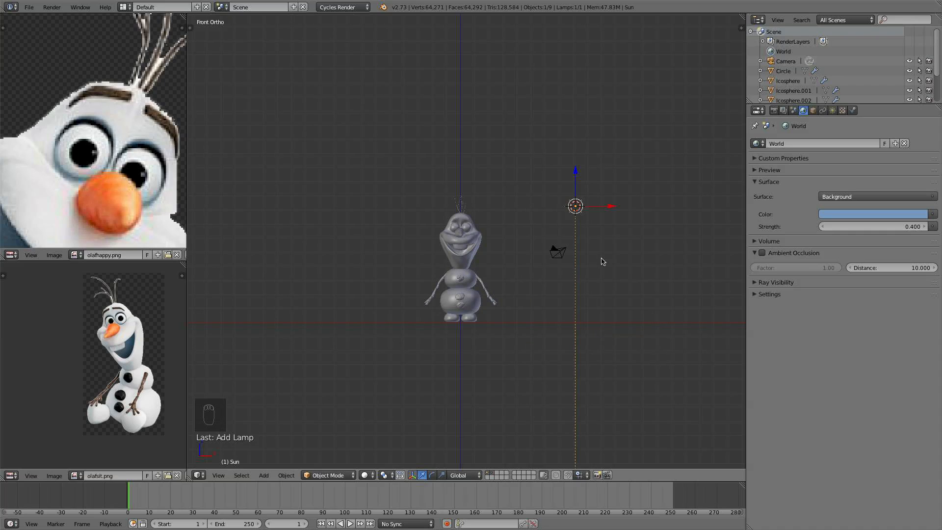
- Move the sun up above Olaf and rotate it to shine down toward him
drag(577, 173, 576, 52)
key(r)
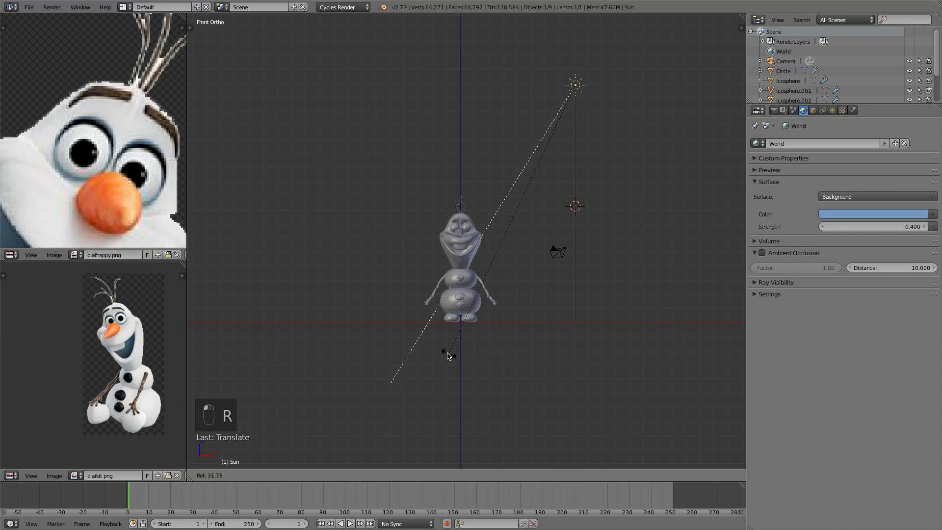
click(443, 351)
- From the top view, rotate and move the sun so it points at Olaf from the front side
key(KP_7)
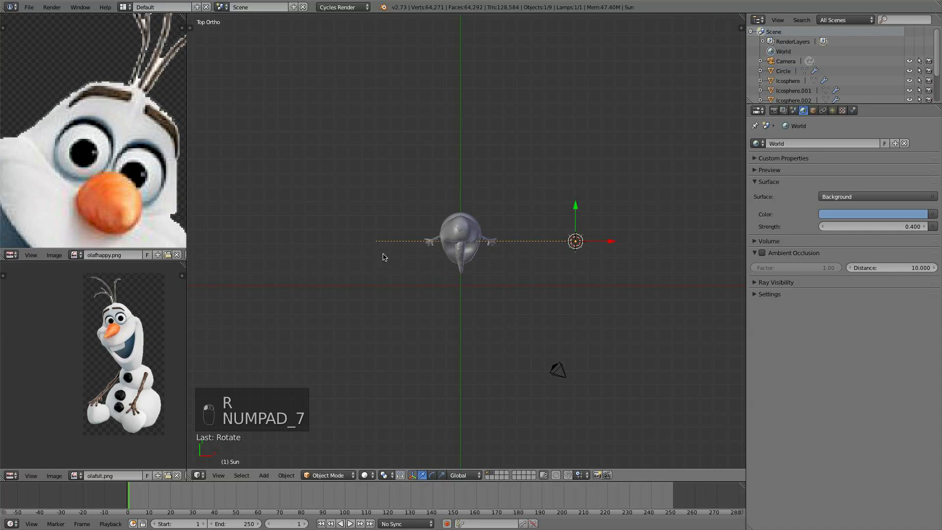
key(r)
click(412, 162)
key(g)
click(414, 241)
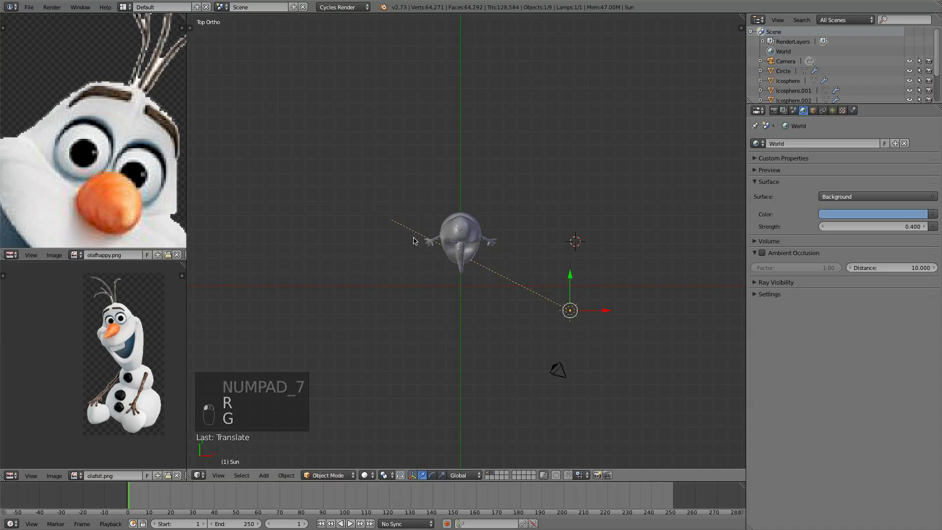
key(r)
click(543, 270)
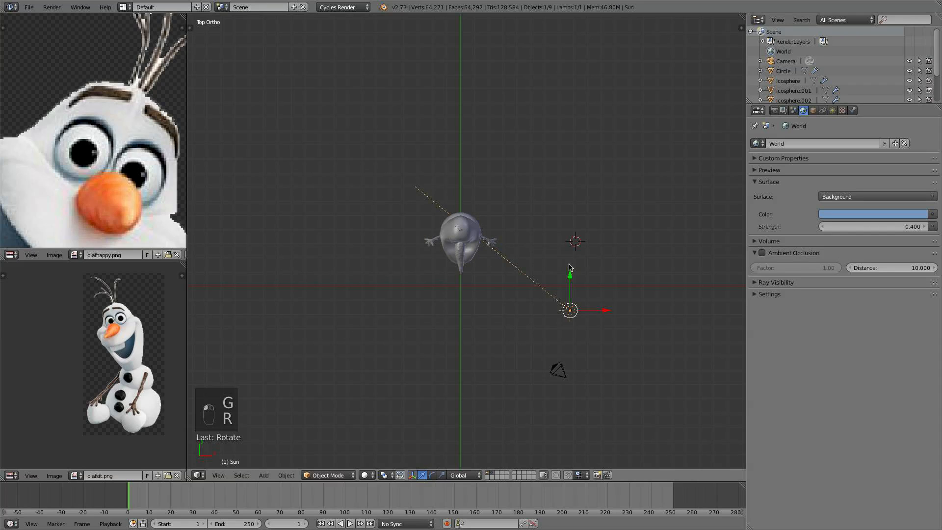
- Set the Sun lamp's strength to 4
click(832, 110)
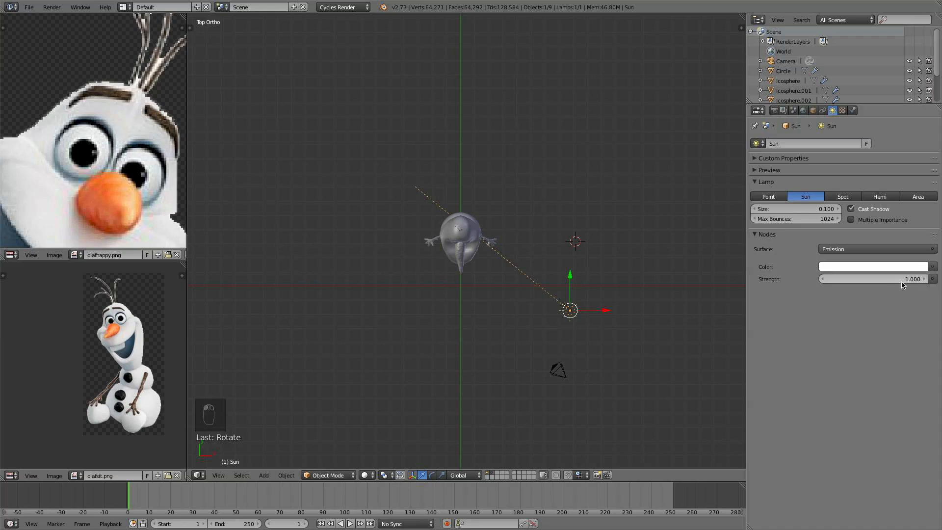
click(884, 279)
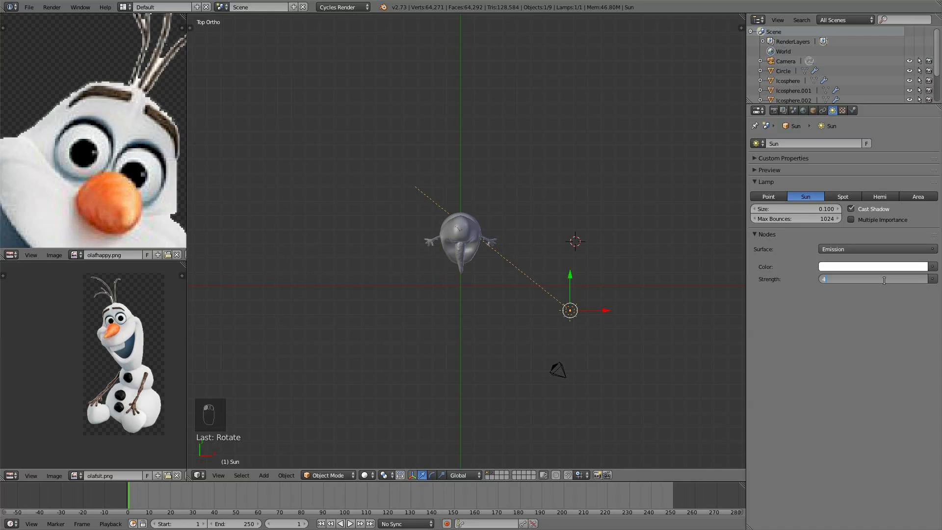
text(4)
key(Return)
- Give the sun's color a slight warm tint
click(886, 267)
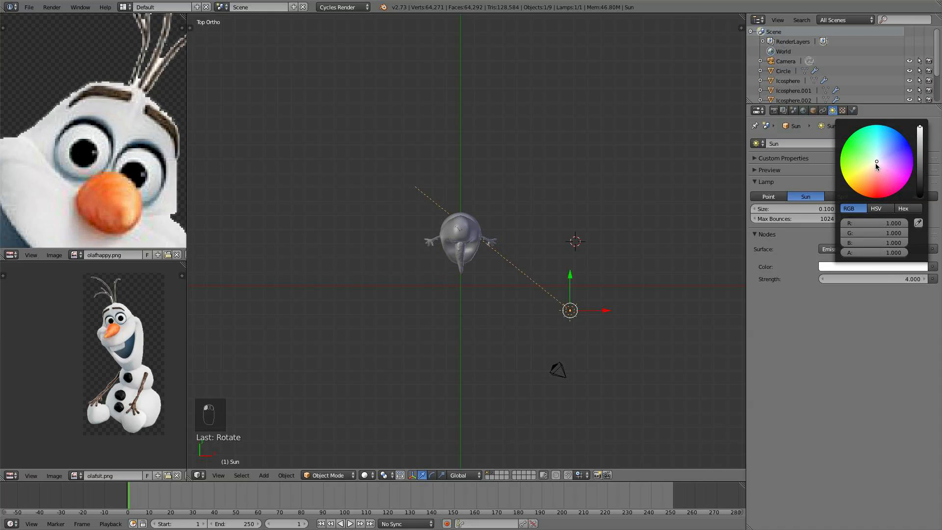
drag(875, 163, 874, 167)
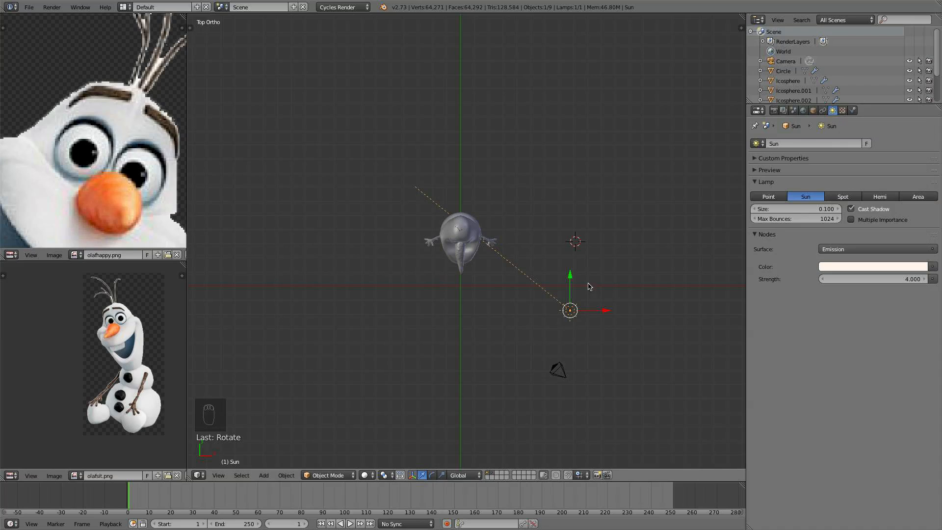
middle_drag(588, 287, 471, 458)
- Preview the lit scene in Rendered shading from an orbited angle, then return to Solid shading
click(364, 475)
click(379, 408)
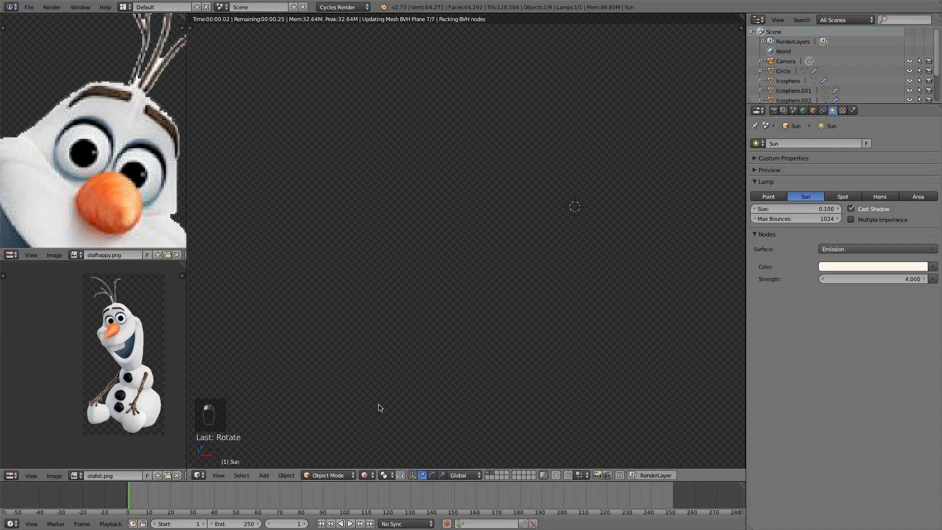
scroll(471, 366, up, 2)
mouse_move(472, 366)
middle_down()
mouse_move(458, 369)
mouse_move(475, 384)
middle_up()
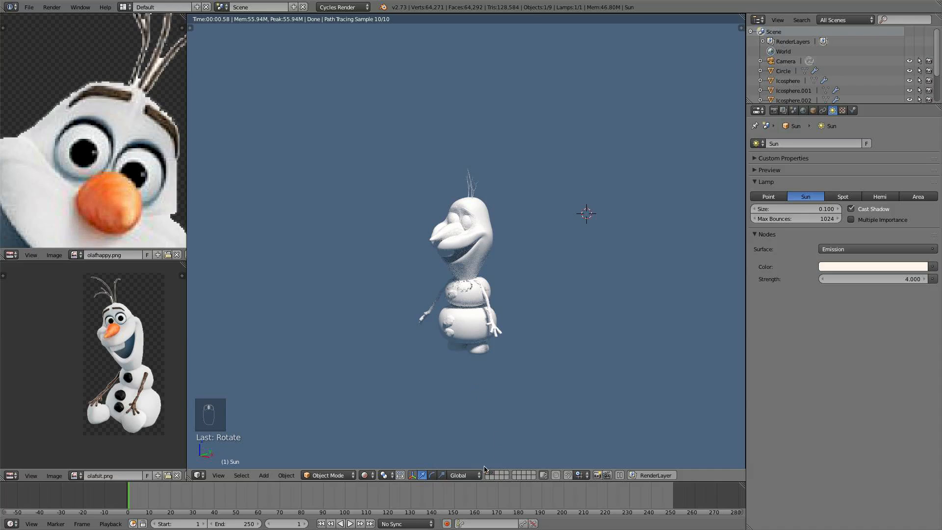
click(364, 475)
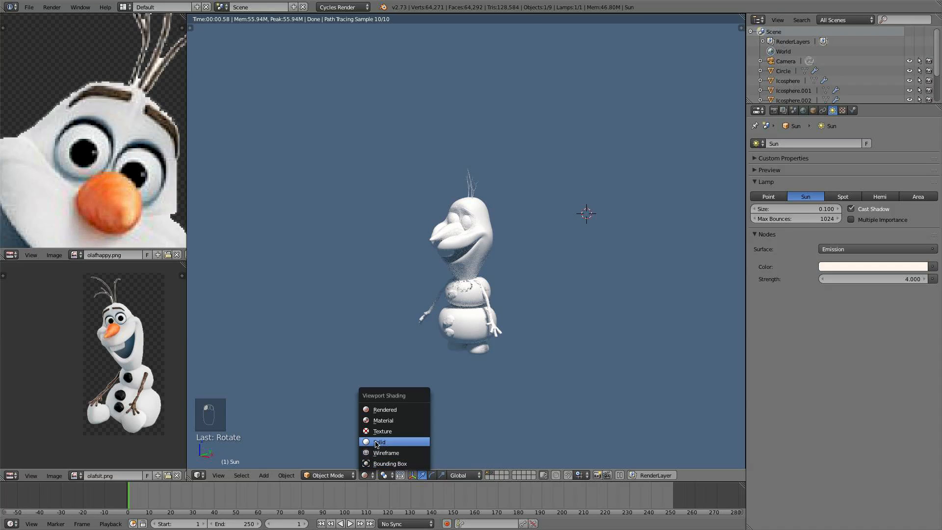
click(376, 442)
- Set the compute device to CUDA in the System user preferences
scroll(466, 245, up, 7)
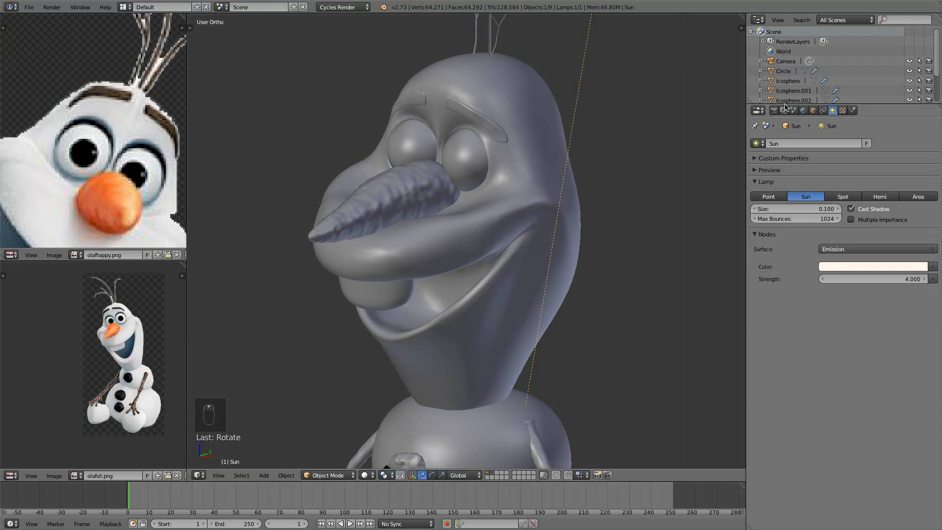
click(774, 111)
click(29, 7)
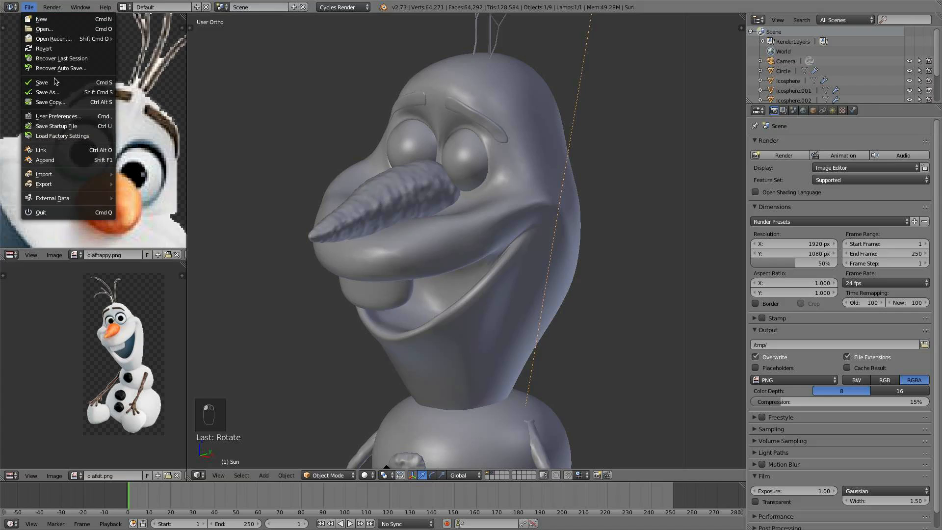
click(54, 117)
click(351, 22)
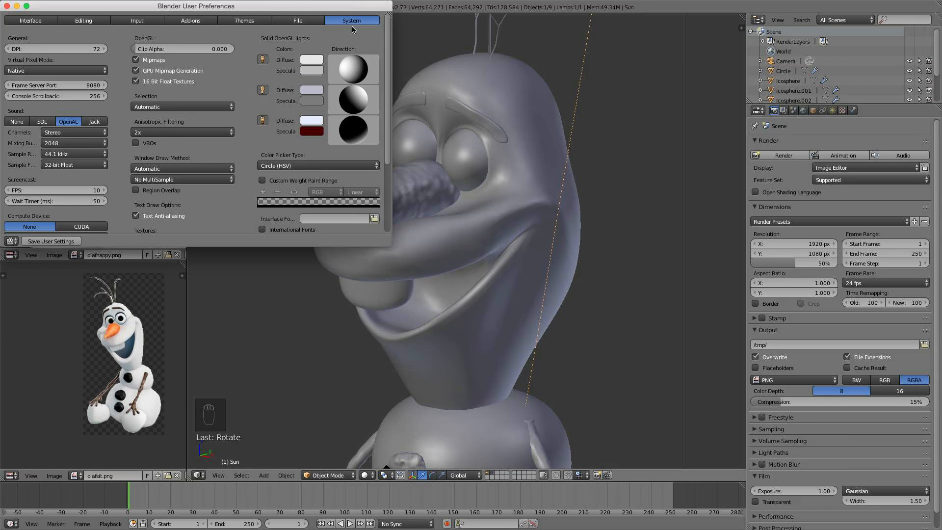
scroll(191, 142, down, 4)
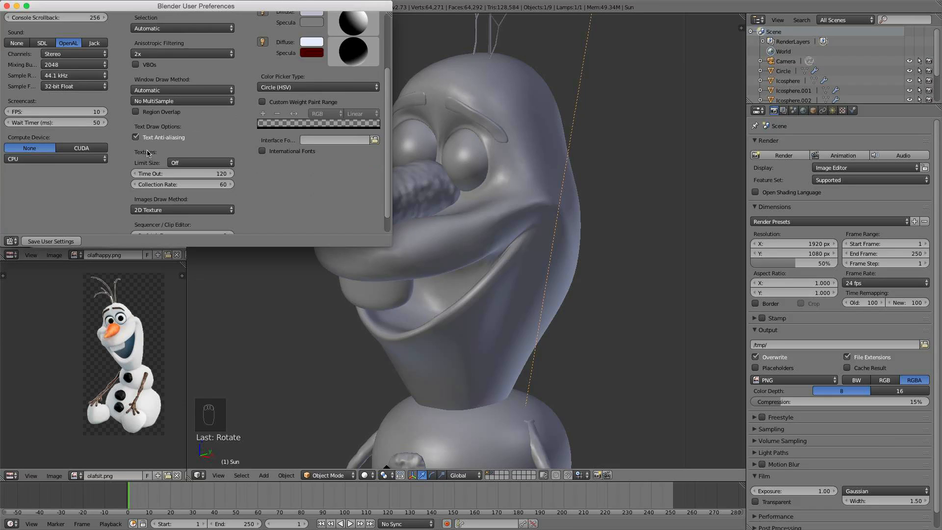
click(81, 148)
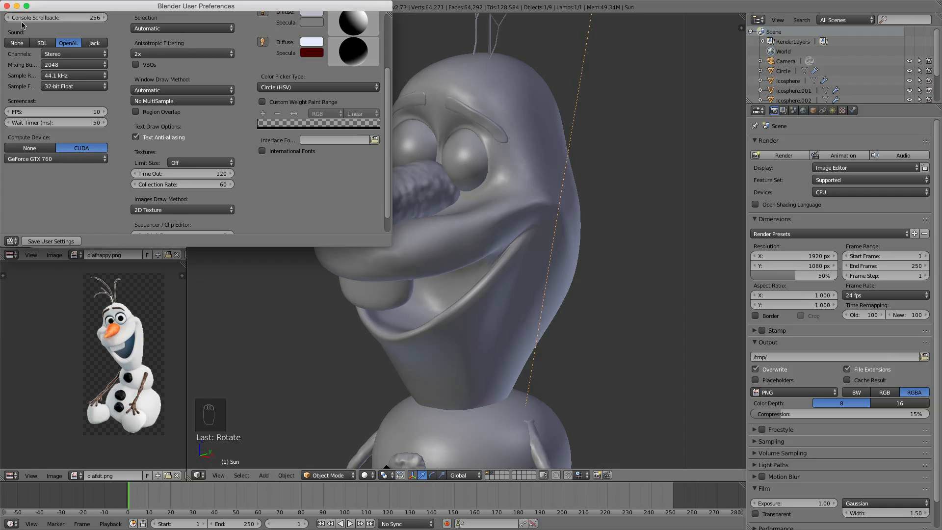
scroll(94, 161, up, 3)
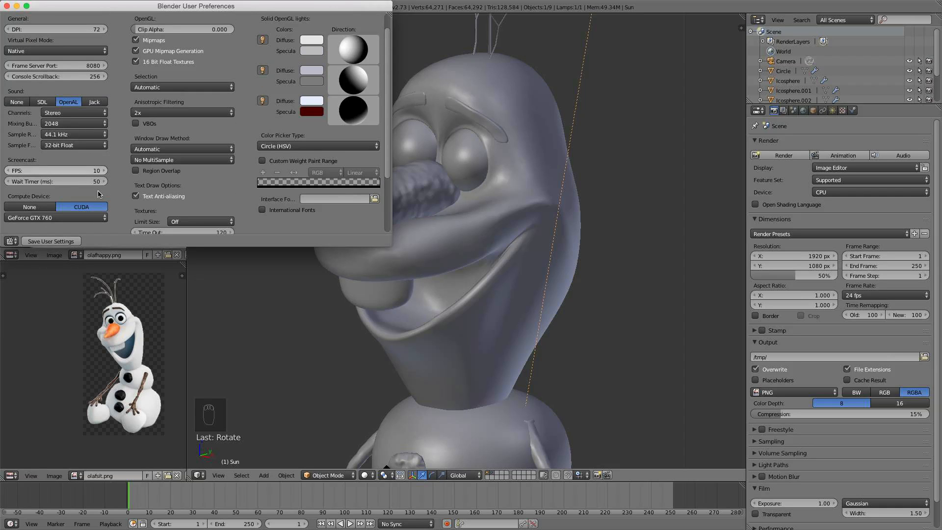
click(7, 6)
- Set the Cycles render device to GPU Compute
click(868, 191)
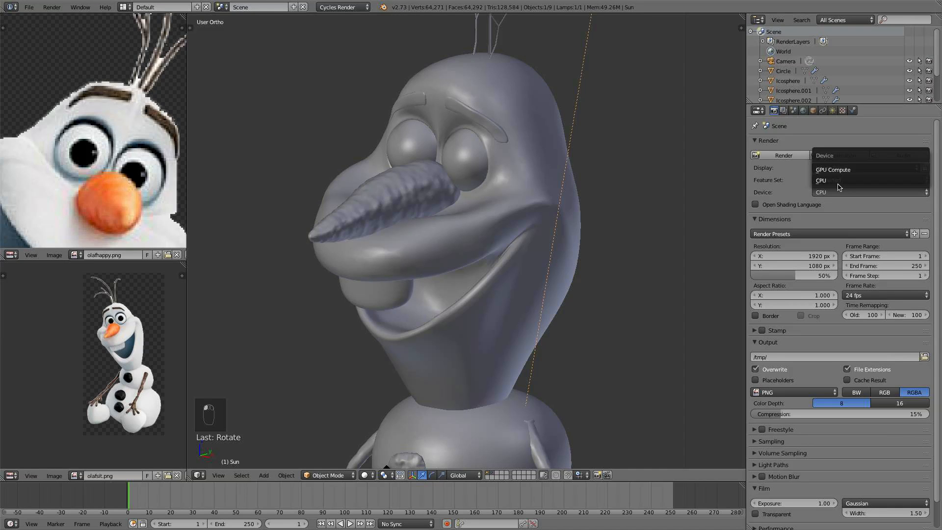
click(839, 172)
click(844, 193)
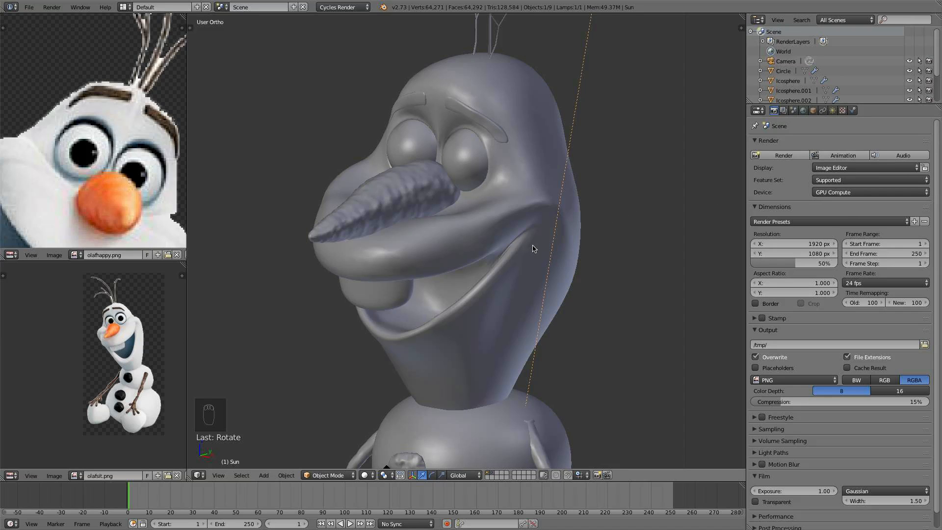
- Select the carrot nose object, enter Edit Mode and select all of its linked mesh geometry
middle_drag(533, 246, 582, 237)
scroll(583, 241, up, 4)
right_click(451, 217)
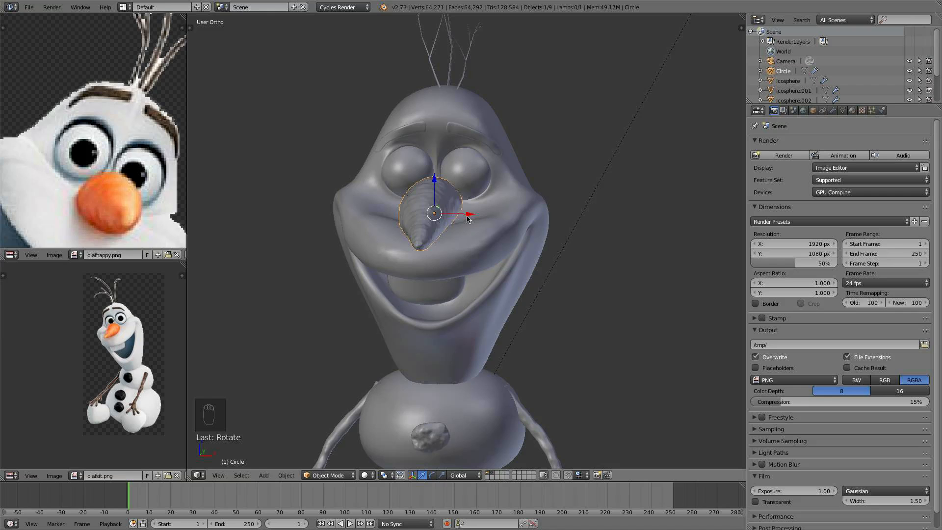
middle_drag(529, 191, 460, 193)
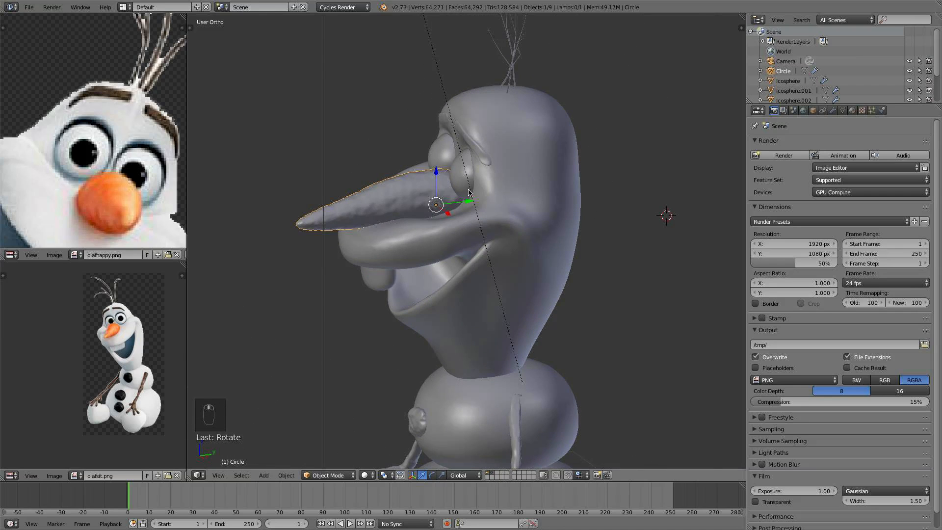
key(KP_3)
scroll(537, 225, up, 3)
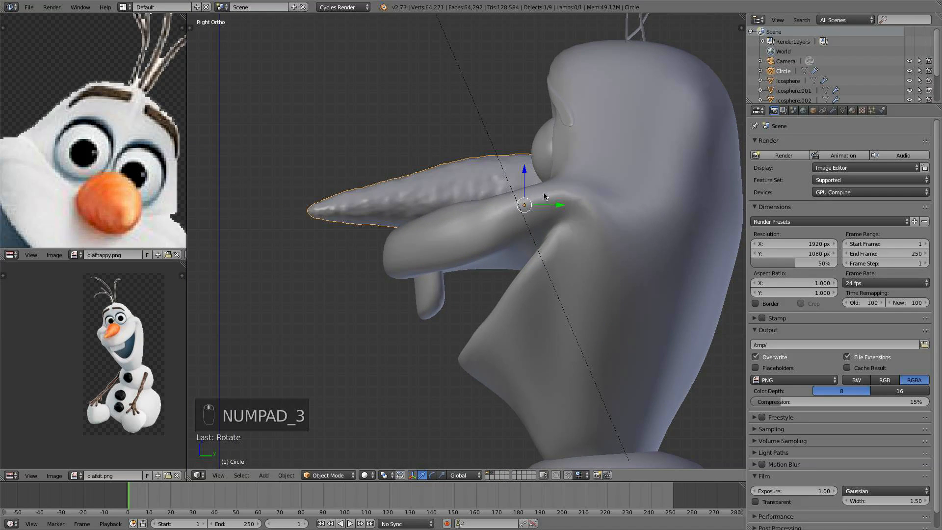
scroll(469, 202, down, 2)
middle_drag(467, 202, 496, 237)
scroll(520, 229, up, 5)
key(Tab)
key(KP_3)
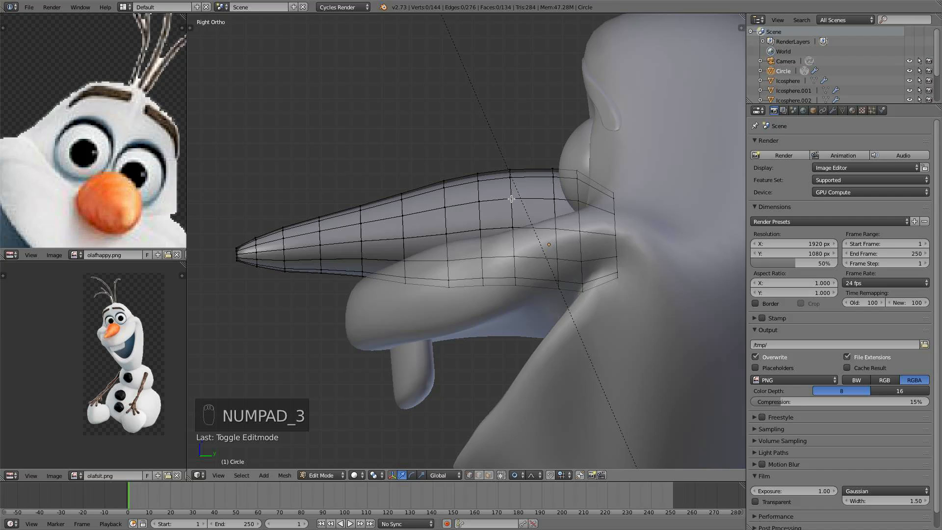
key(l)
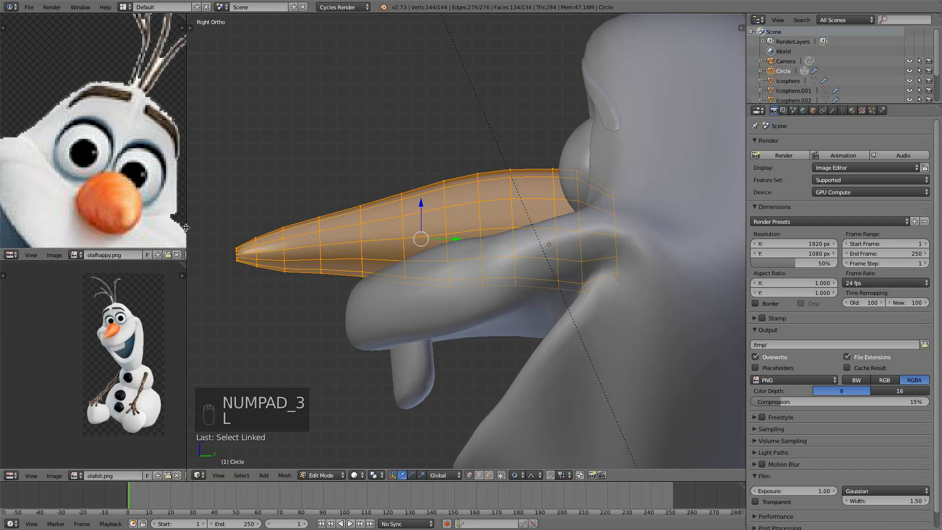
- Widen the reference image editors and open the carrot photo Vegetables0008 from the Textures folder in the lower one
drag(187, 205, 313, 205)
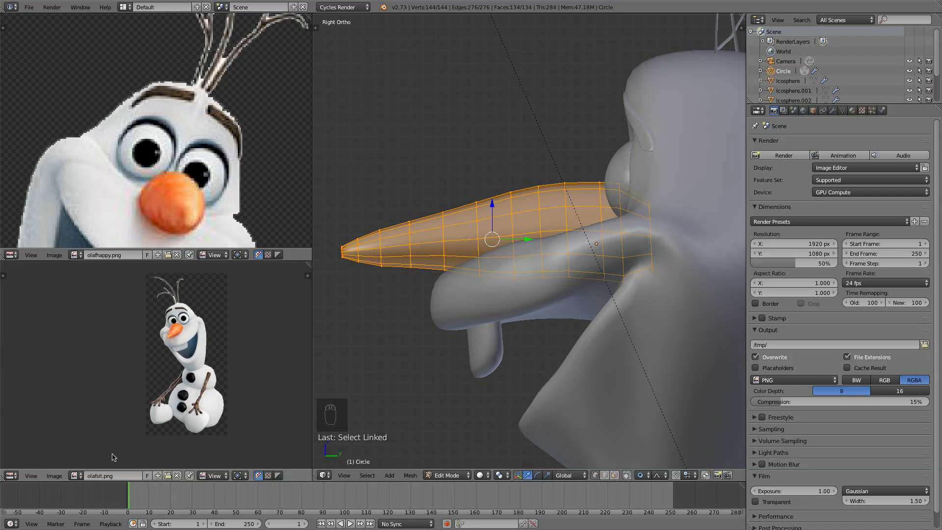
click(63, 474)
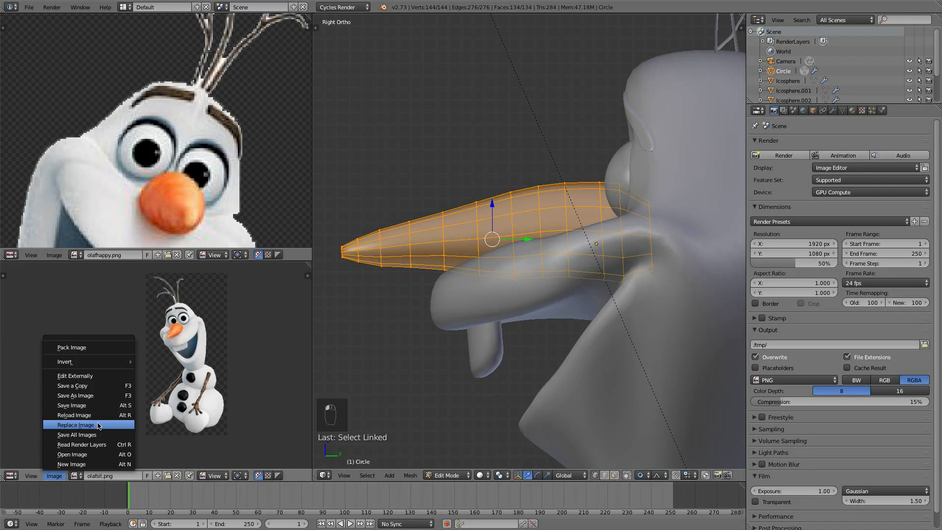
click(101, 455)
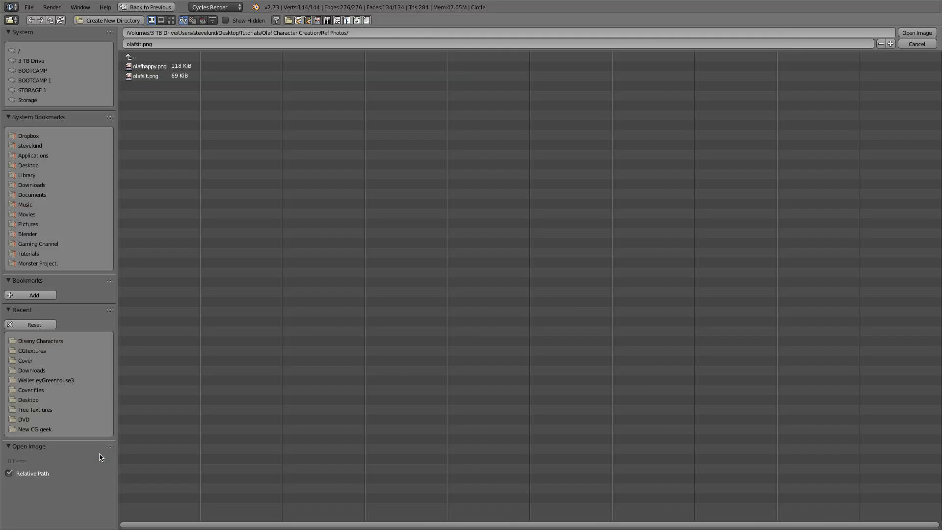
click(130, 57)
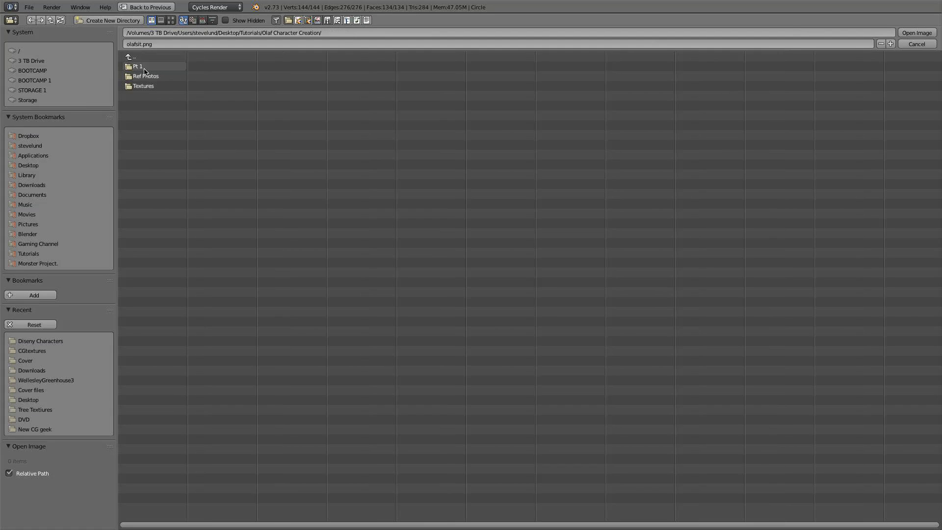
click(149, 87)
double_click(164, 76)
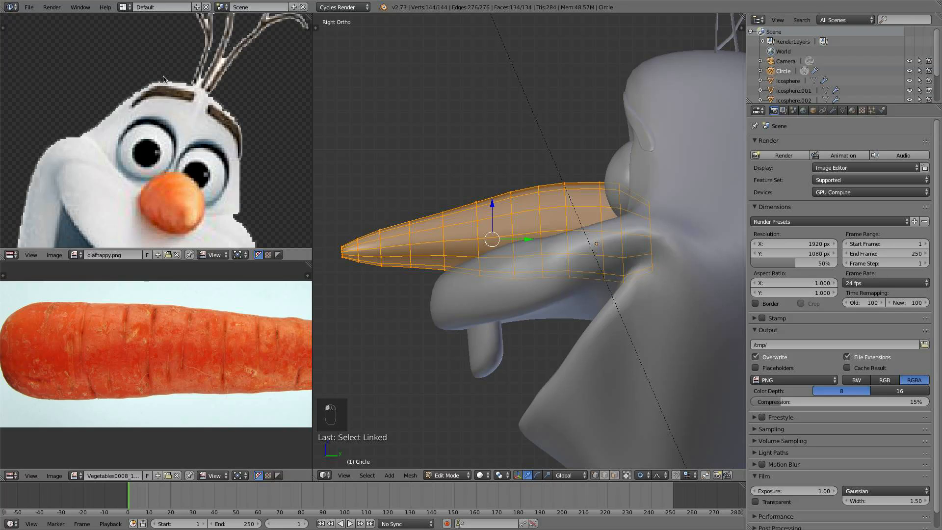
- Try Cylinder Projection UV mapping of the nose from the side view and again from the top view
scroll(214, 351, down, 2)
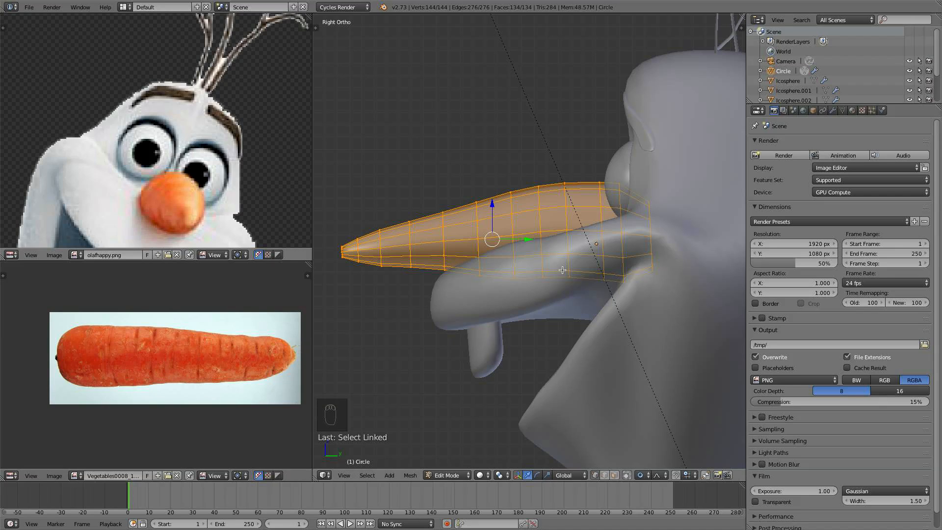
key(u)
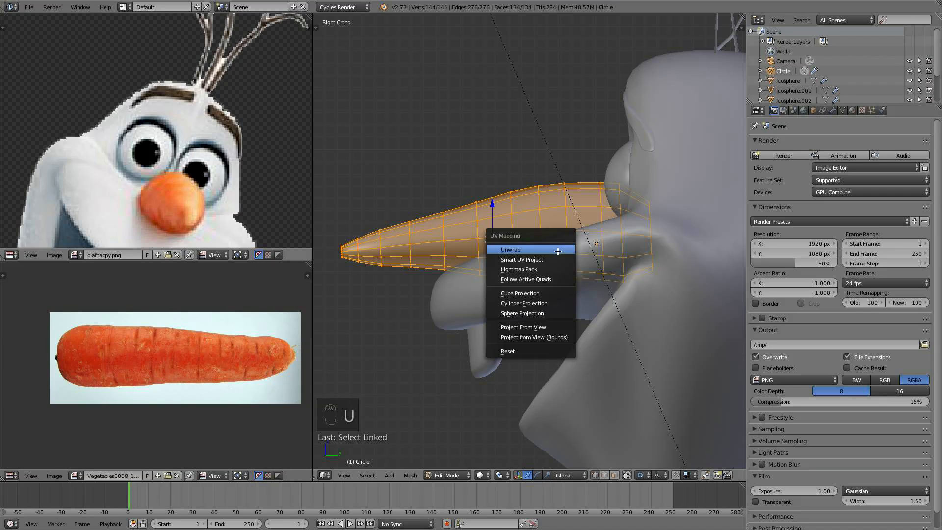
click(558, 304)
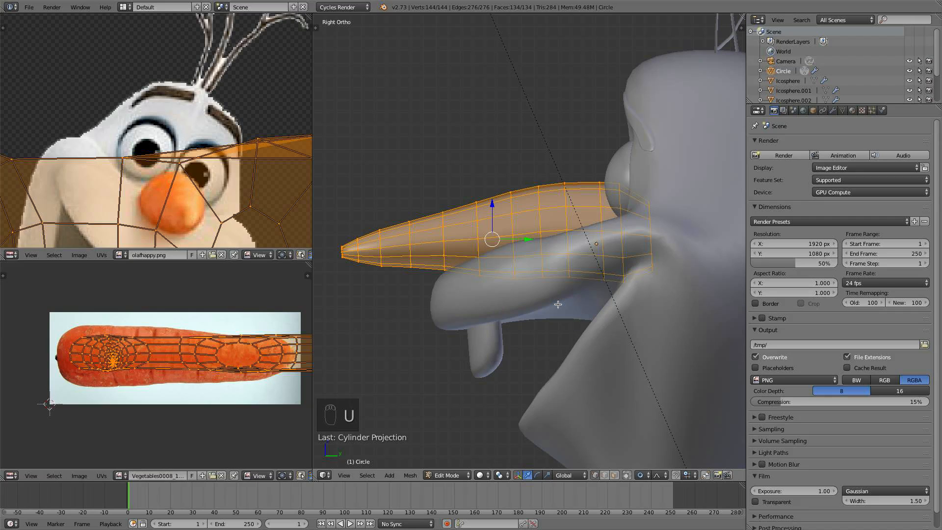
middle_drag(557, 295, 555, 268)
key(KP_7)
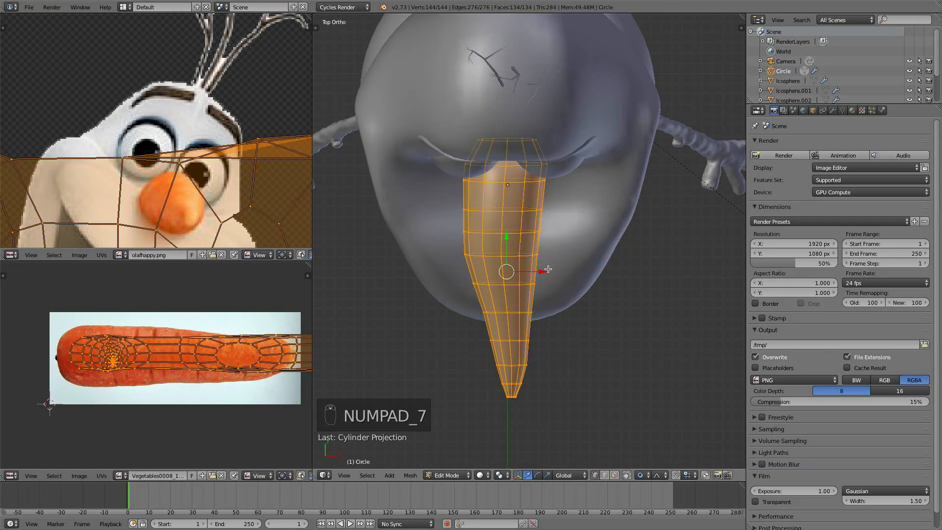
key(u)
click(547, 270)
scroll(255, 363, down, 2)
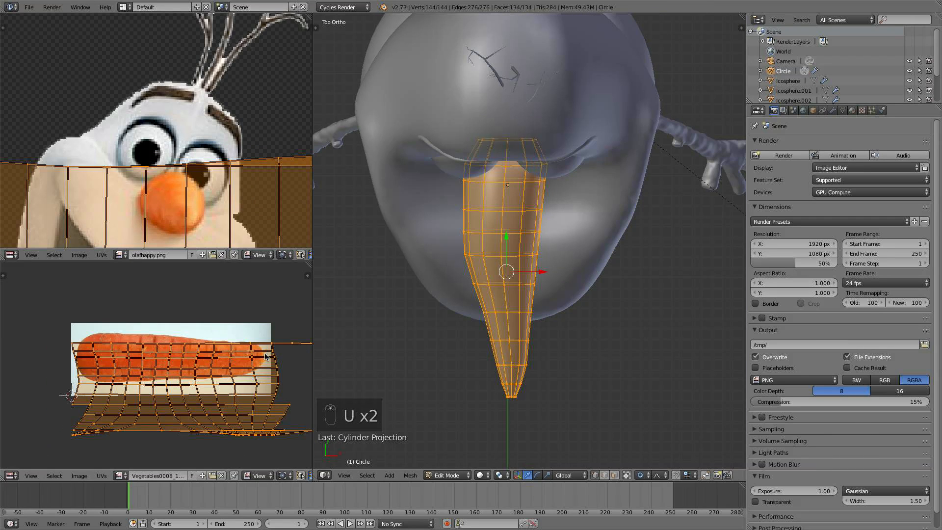
scroll(255, 363, up, 2)
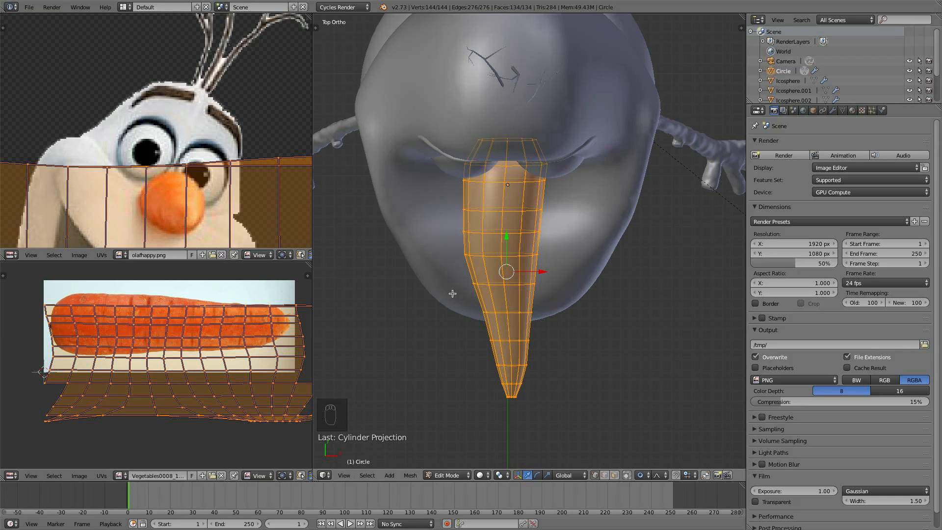
- Try Unwrap and Cylinder Projection on the nose from the top and front views
key(u)
click(485, 222)
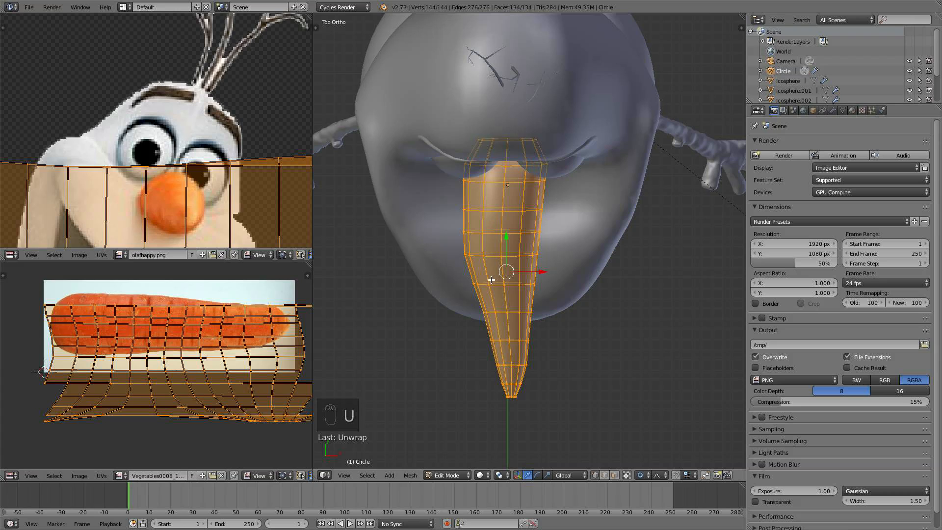
key(u)
click(483, 332)
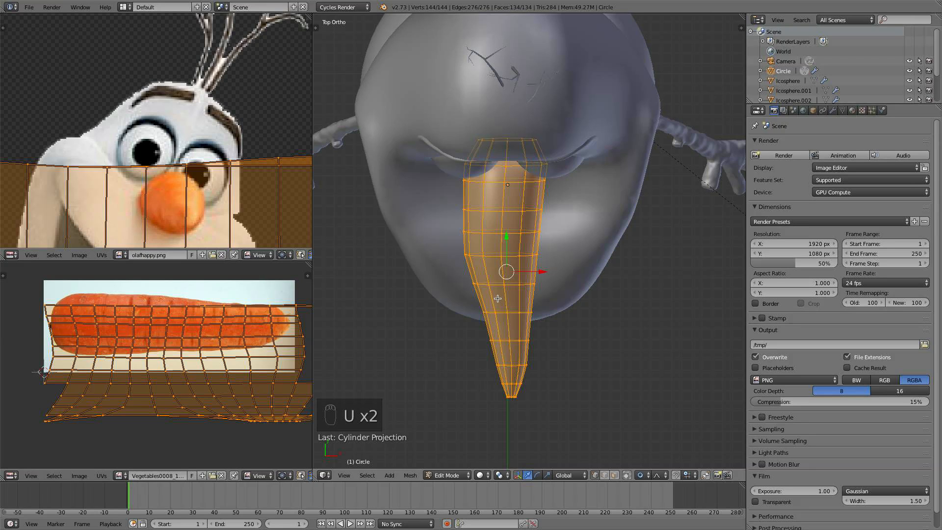
key(KP_1)
key(u)
click(512, 261)
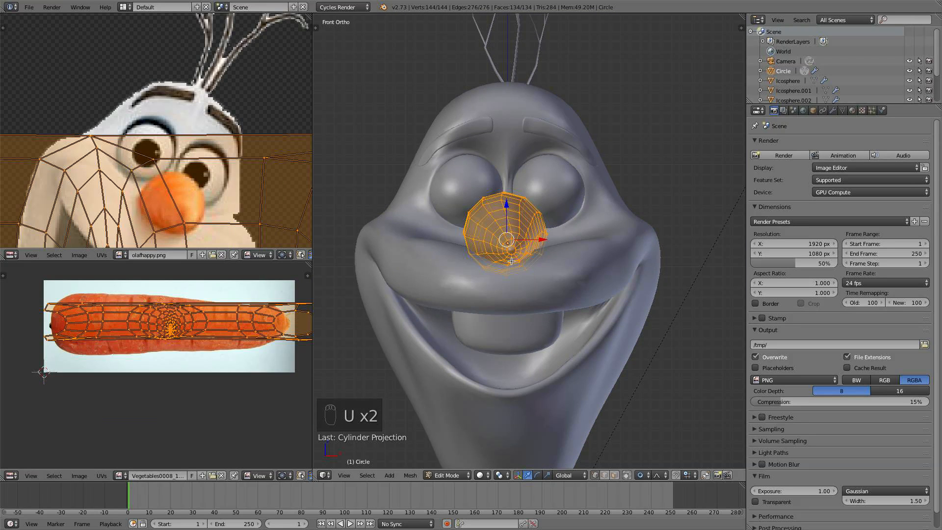
scroll(166, 326, down, 2)
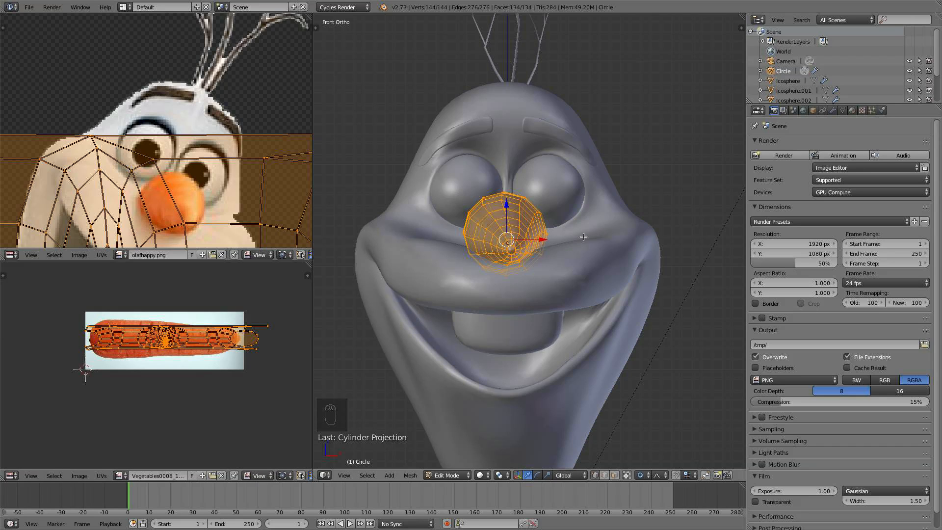
- Map the nose's UVs with Cylinder Projection from the top view onto the carrot image
key(KP_7)
key(u)
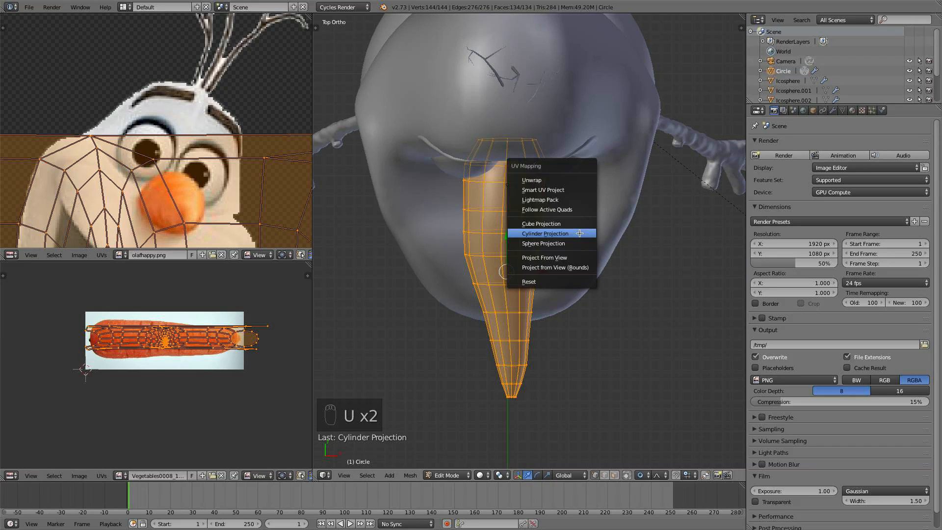
click(580, 233)
scroll(228, 363, up, 1)
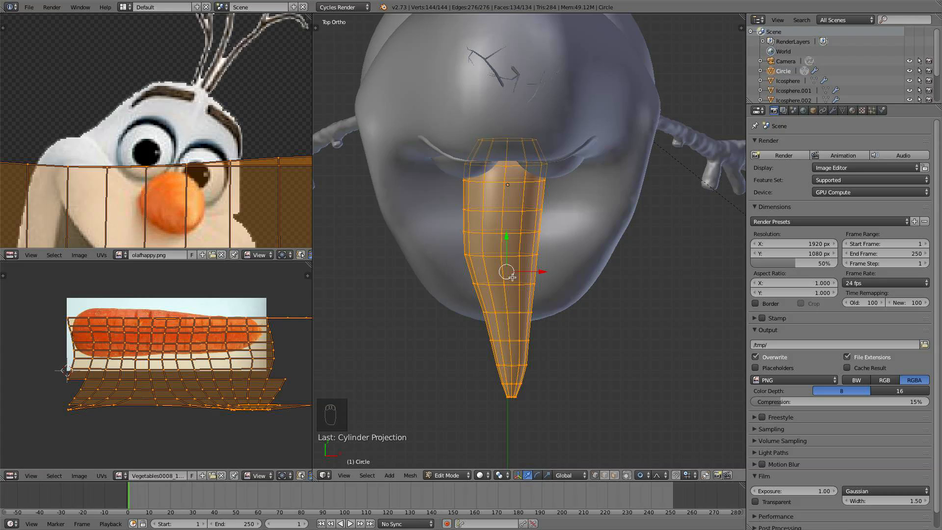
- Deselect all of the nose's geometry, viewing it from the front
middle_drag(533, 320, 499, 226)
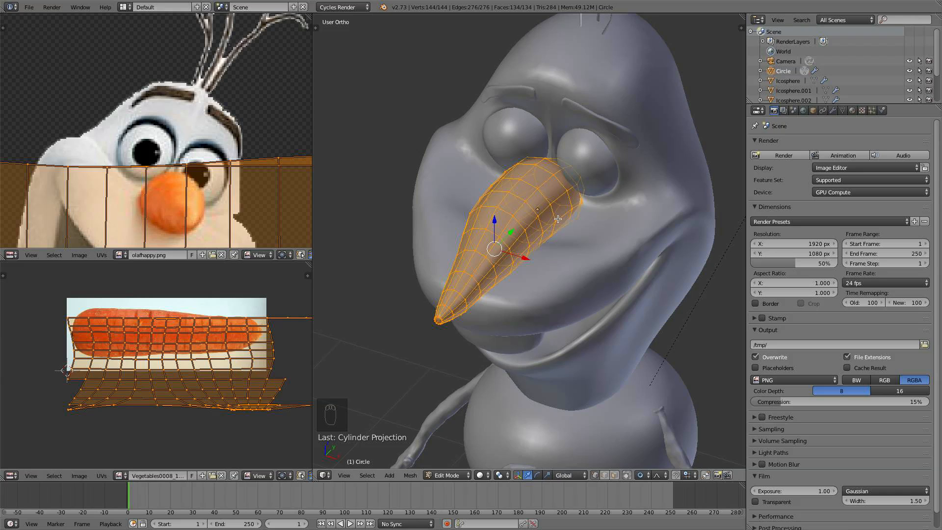
middle_drag(558, 219, 591, 191)
scroll(591, 191, up, 3)
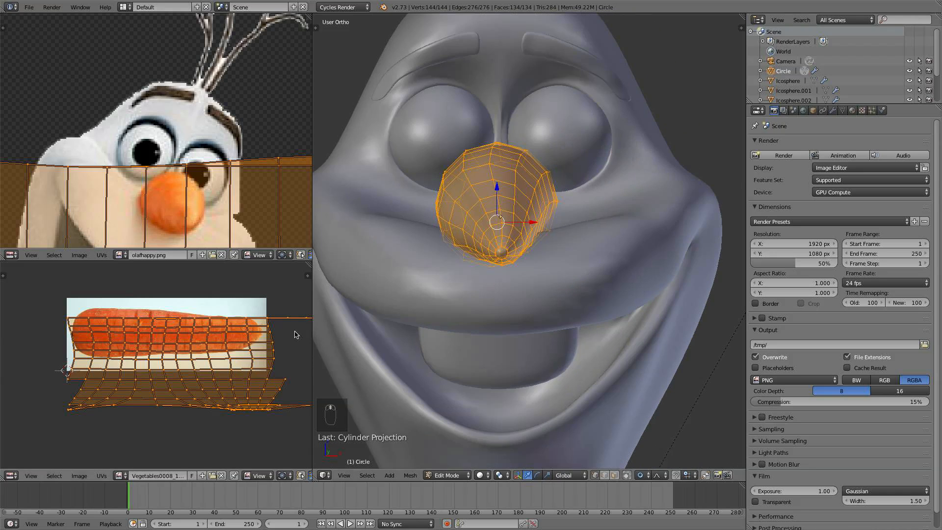
shift+middle_drag(458, 287, 457, 285)
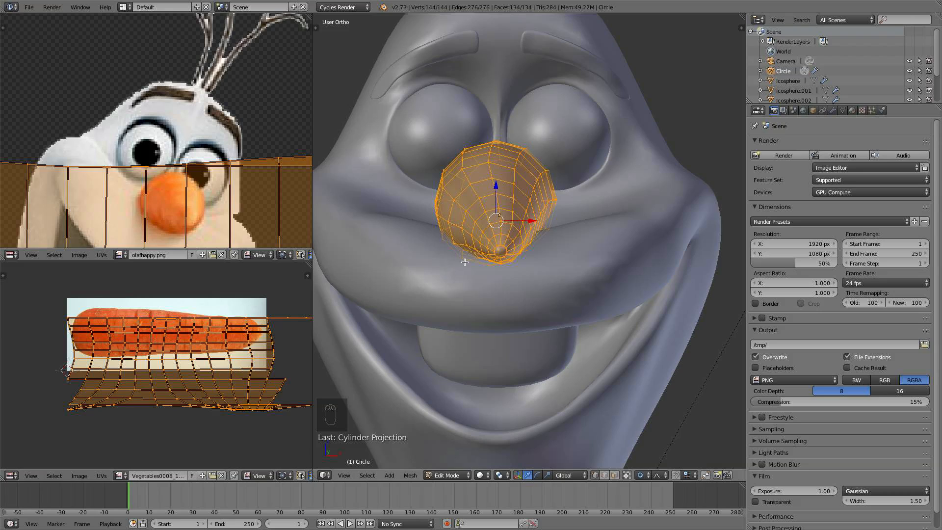
scroll(474, 246, up, 1)
key(KP_1)
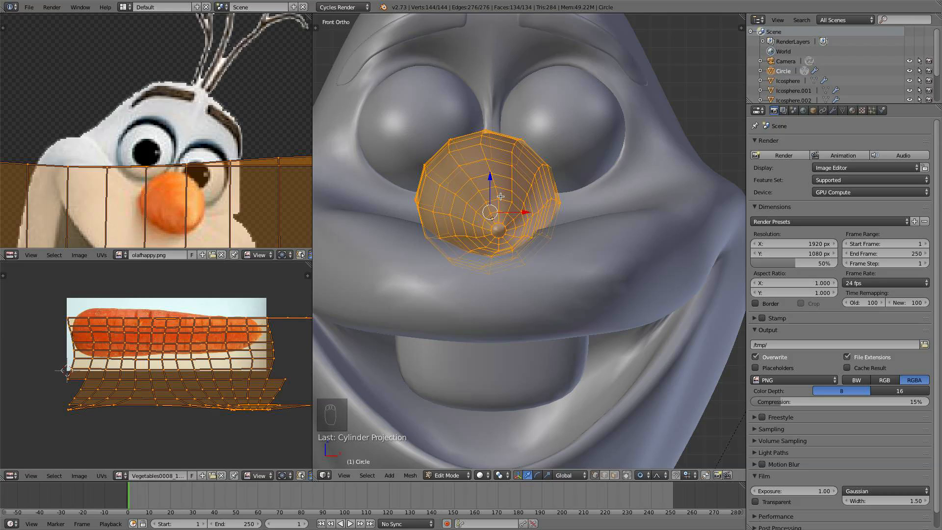
key(Tab)
key(Tab)
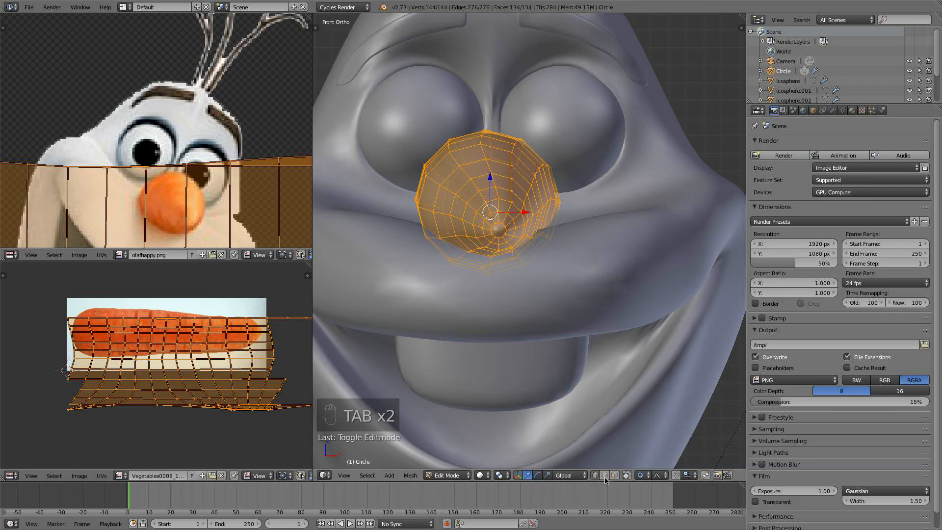
key(a)
key(a)
key(a)
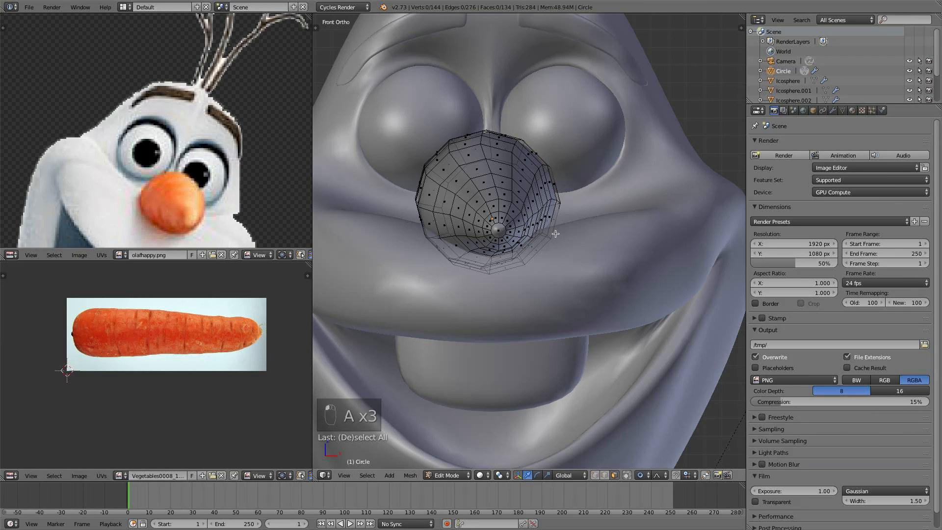
- Select a strip of faces on the nose and grow the selection over its upper half
alt+right_click(482, 220)
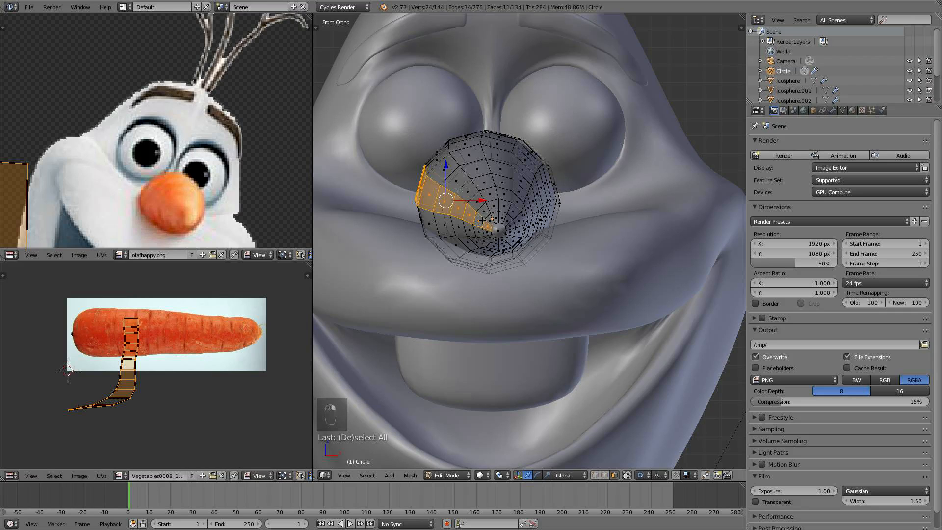
alt+right_click(490, 196)
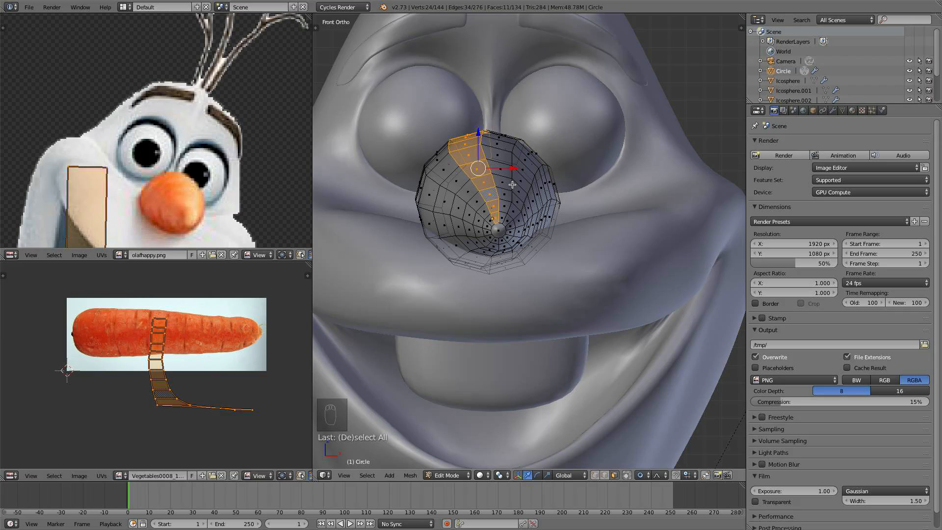
key(ctrl+KP_Add)
key(ctrl+KP_Add)
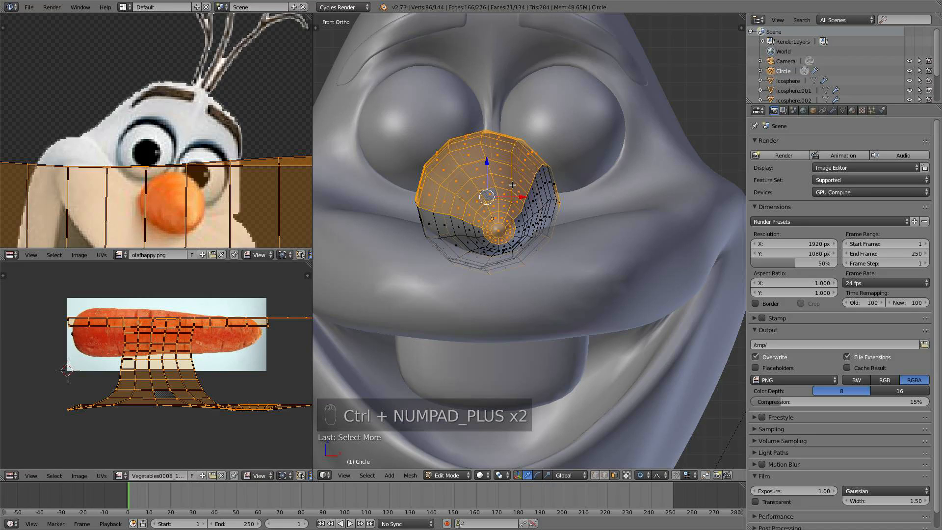
key(ctrl+KP_Add)
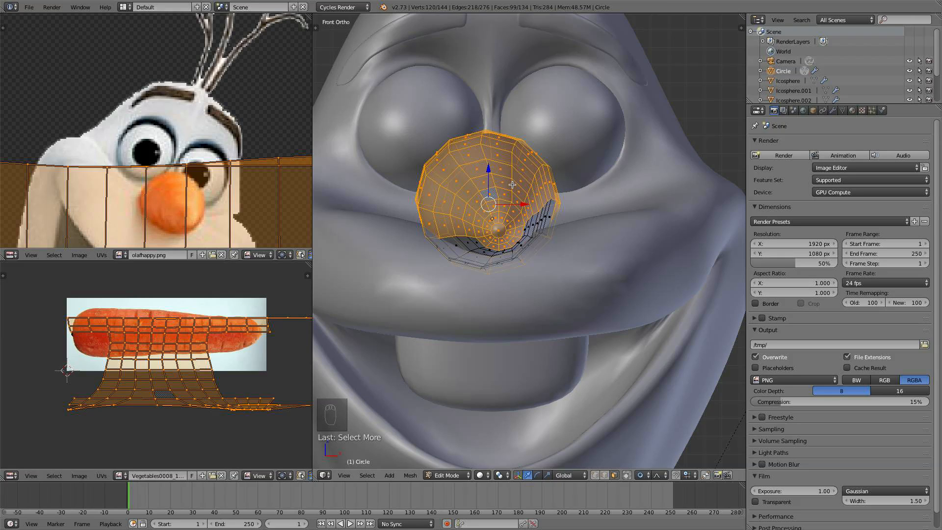
- Use circle select to deselect faces around the nose's lower side
key(c)
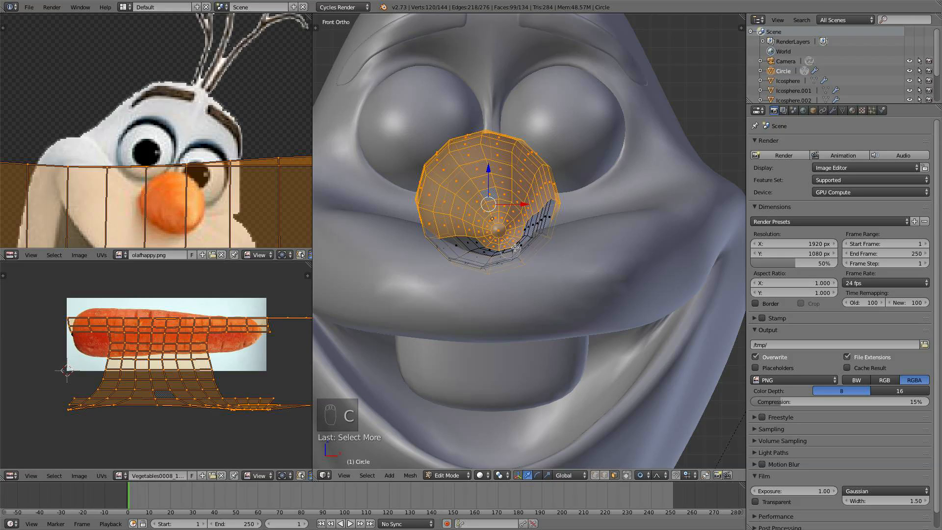
mouse_move(522, 240)
middle_down()
mouse_move(489, 248)
mouse_move(417, 227)
mouse_move(473, 241)
mouse_move(439, 248)
mouse_move(511, 268)
mouse_move(552, 220)
middle_up()
right_click(492, 247)
key(c)
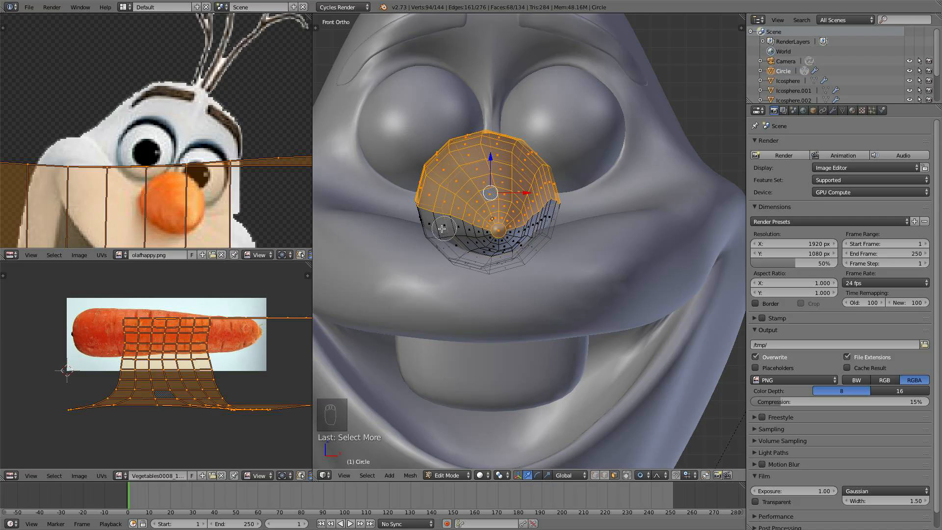
key(Escape)
scroll(568, 246, down, 3)
middle_drag(566, 245, 441, 247)
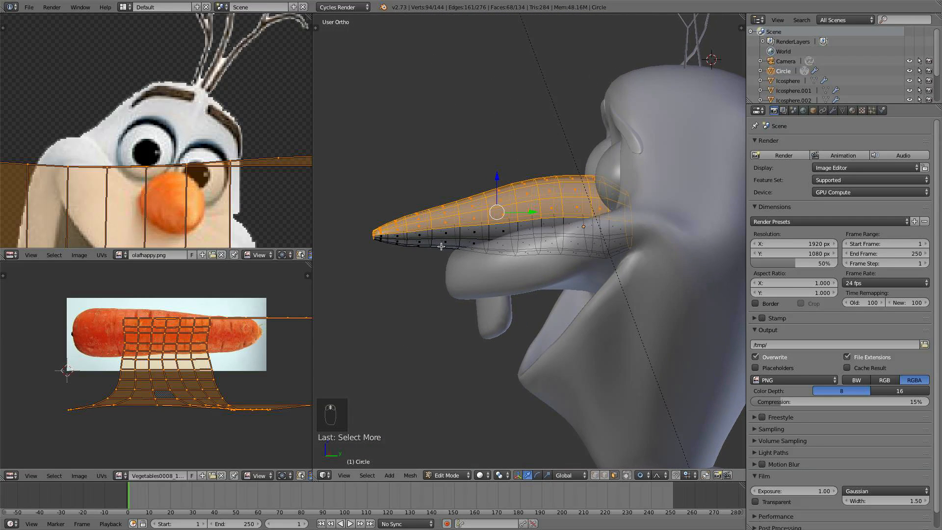
- Unwrap the selected upper faces of the nose from the top view
key(KP_1)
scroll(548, 250, up, 4)
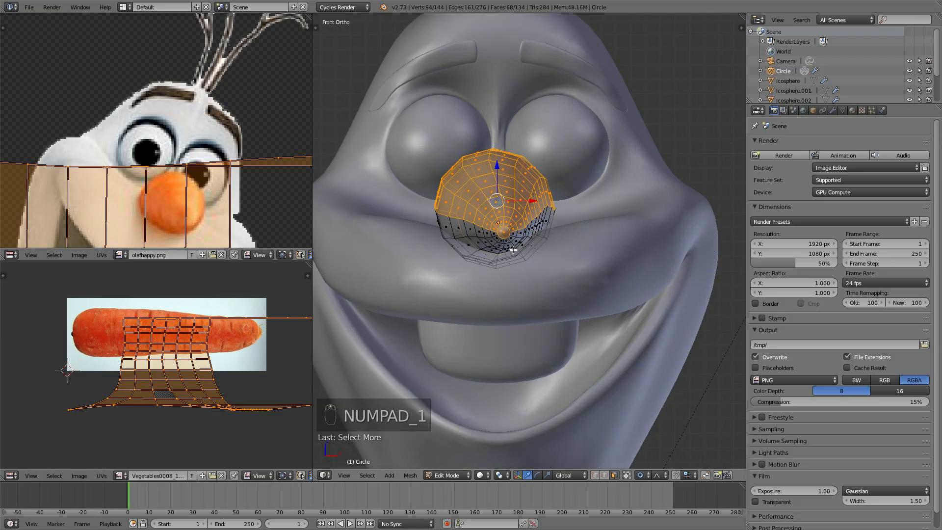
key(KP_7)
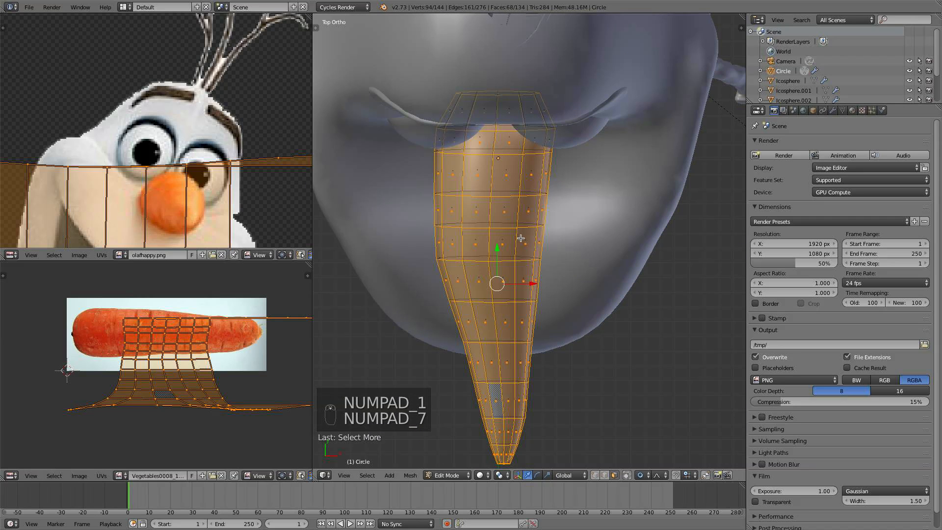
key(u)
key(u)
click(486, 185)
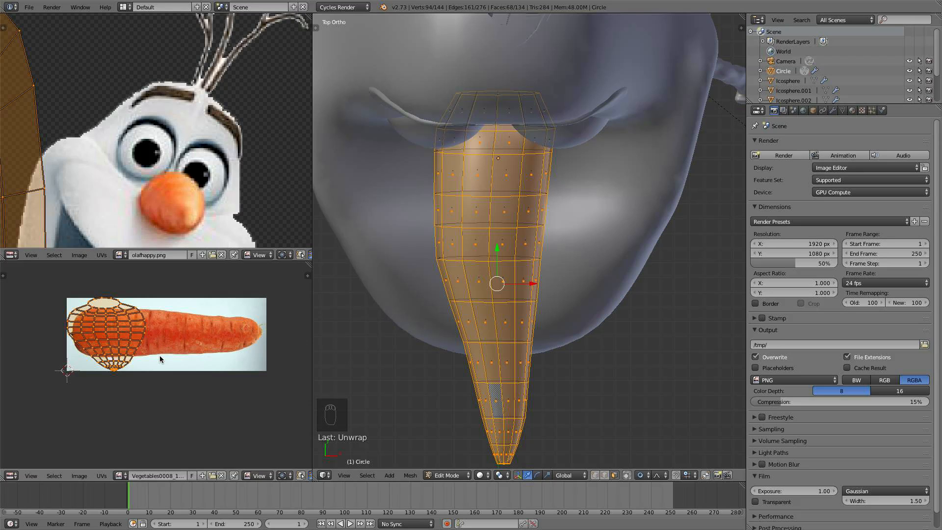
- Rotate, stretch along X, move and scale the upper-half UV island so it lies over the carrot photo
key(r)
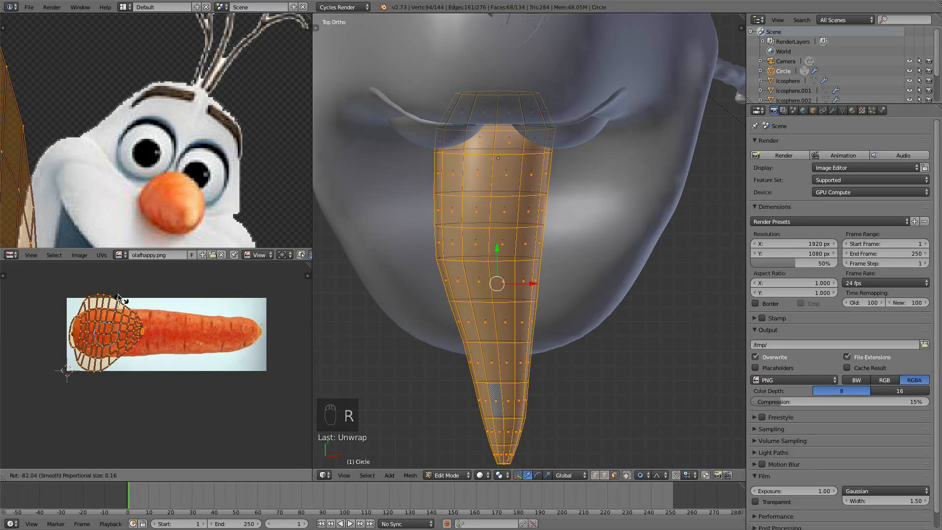
click(119, 297)
key(s)
key(x)
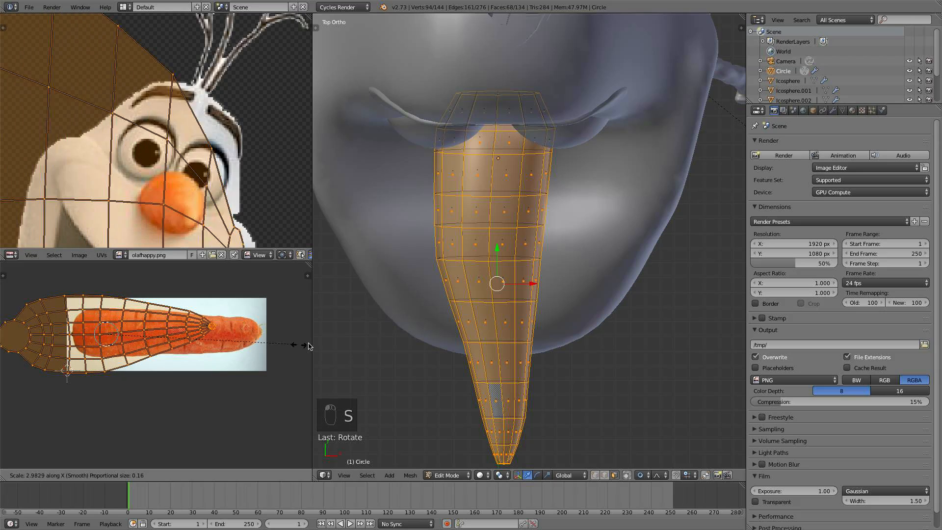
click(27, 337)
key(g)
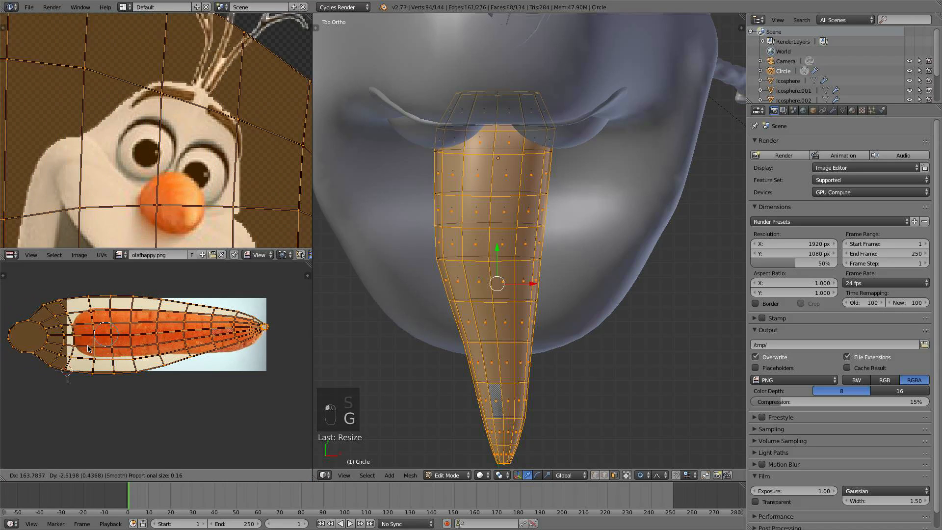
click(142, 349)
key(s)
click(166, 374)
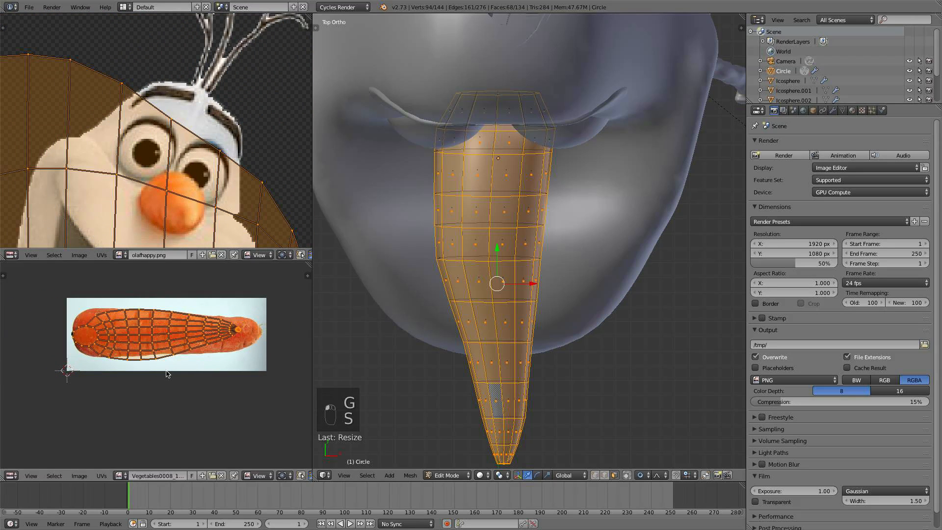
key(s)
click(157, 371)
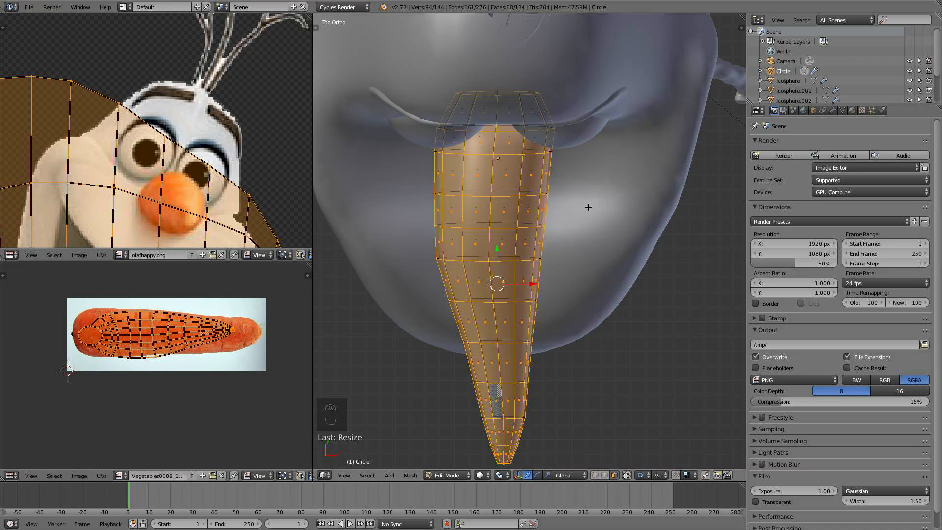
- Invert the face selection and unwrap the nose's lower half
key(ctrl+i)
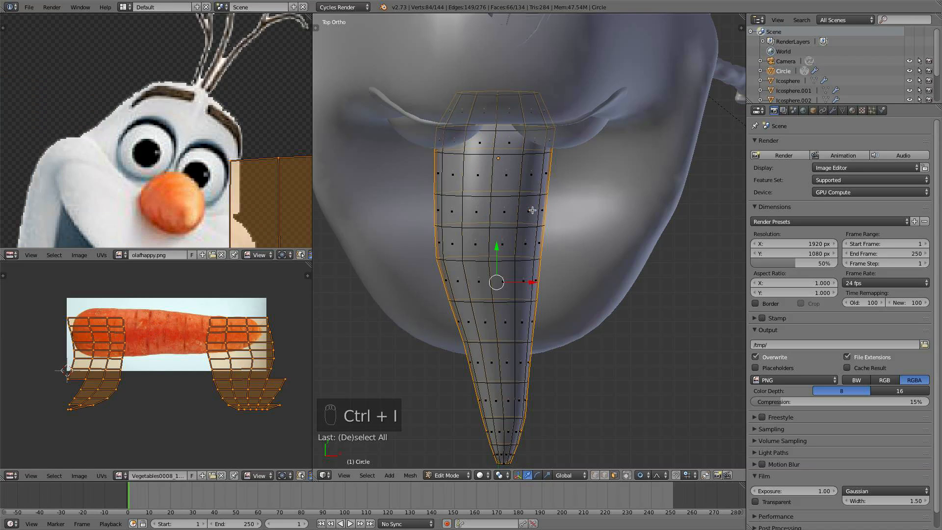
key(u)
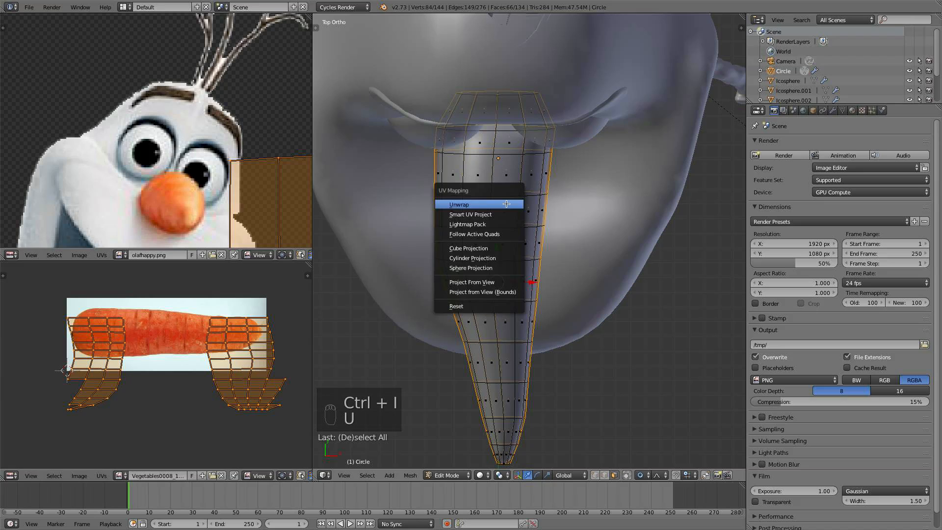
click(506, 204)
- Rotate, scale, stretch along X and move the lower-half UV island over the carrot photo
key(r)
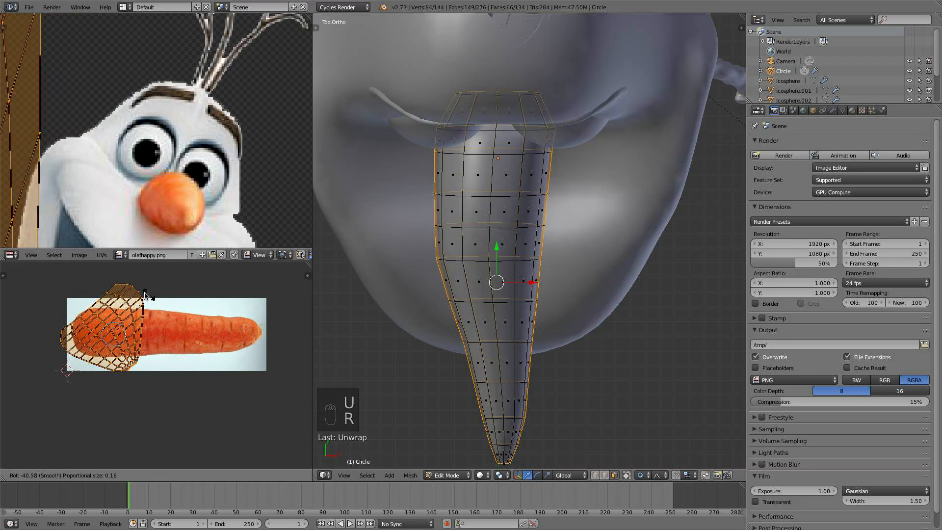
click(155, 357)
key(r)
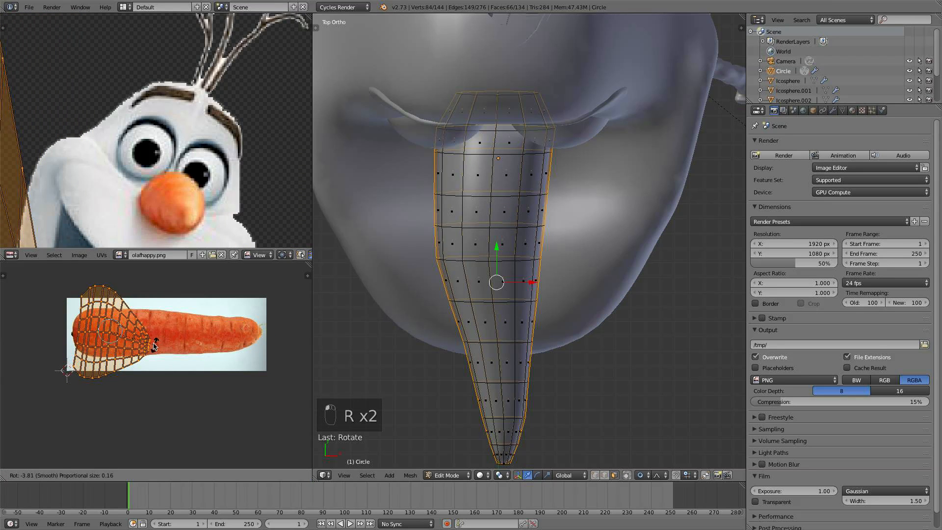
key(s)
click(170, 345)
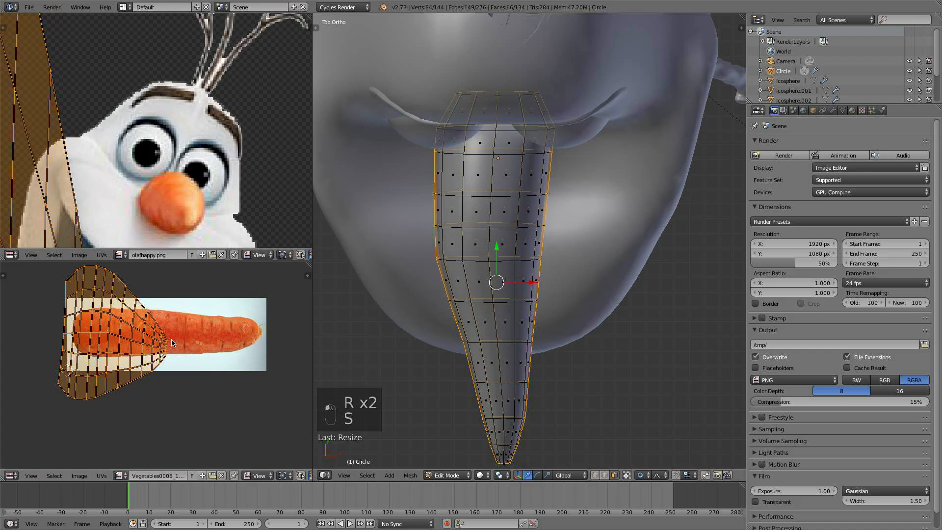
key(s)
key(x)
click(258, 348)
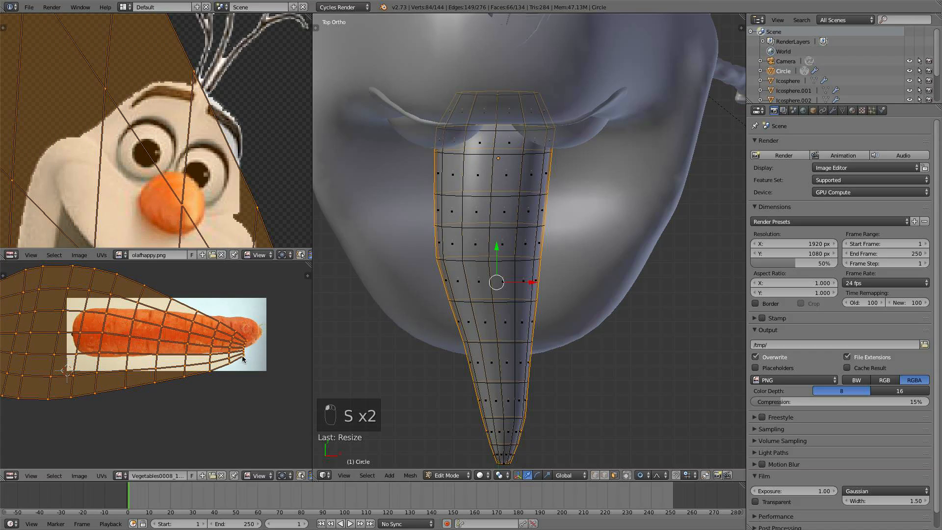
key(s)
click(198, 332)
key(g)
click(183, 358)
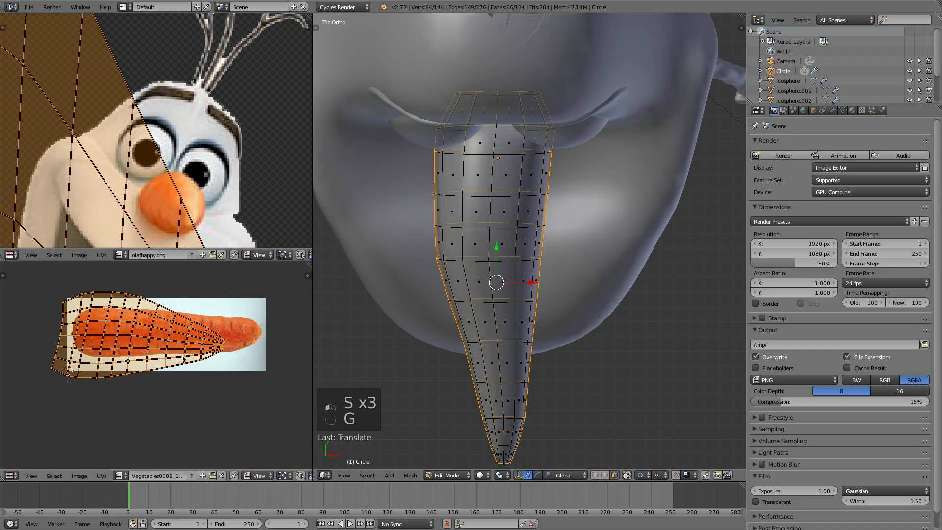
- Select all nose faces, pick one linked UV island, then scale, move and stretch it along X onto the carrot
key(a)
key(a)
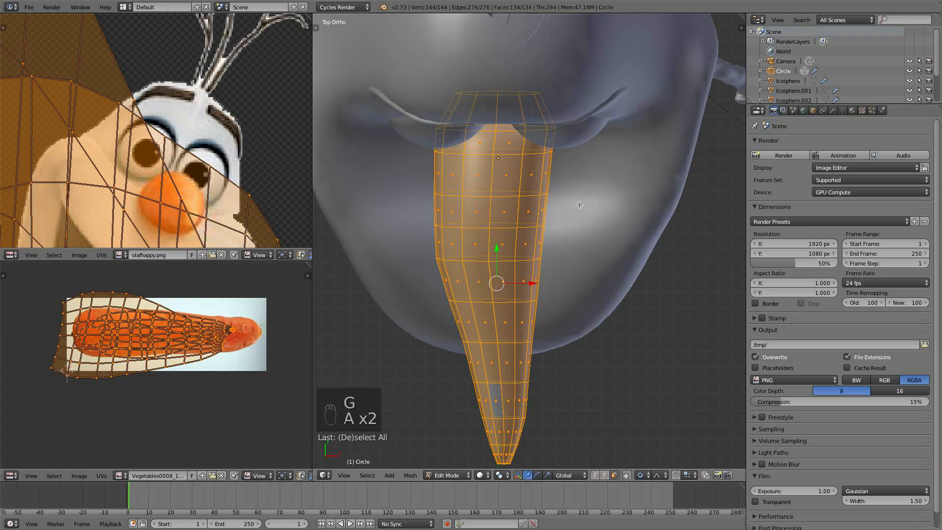
scroll(179, 374, up, 1)
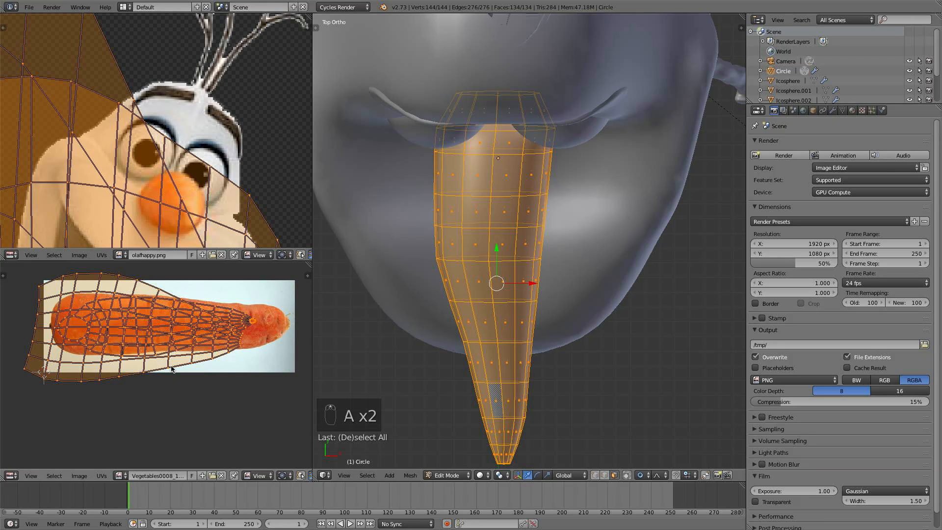
key(a)
key(l)
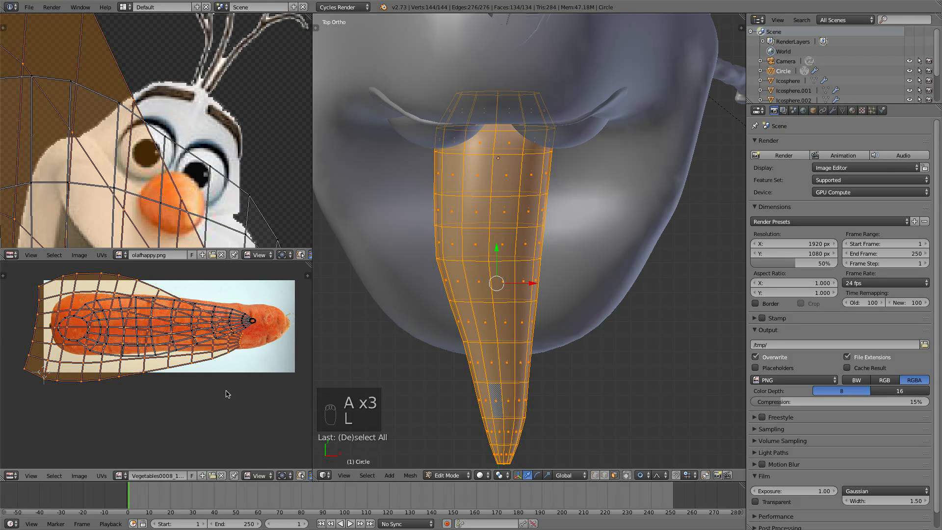
key(s)
click(190, 369)
key(g)
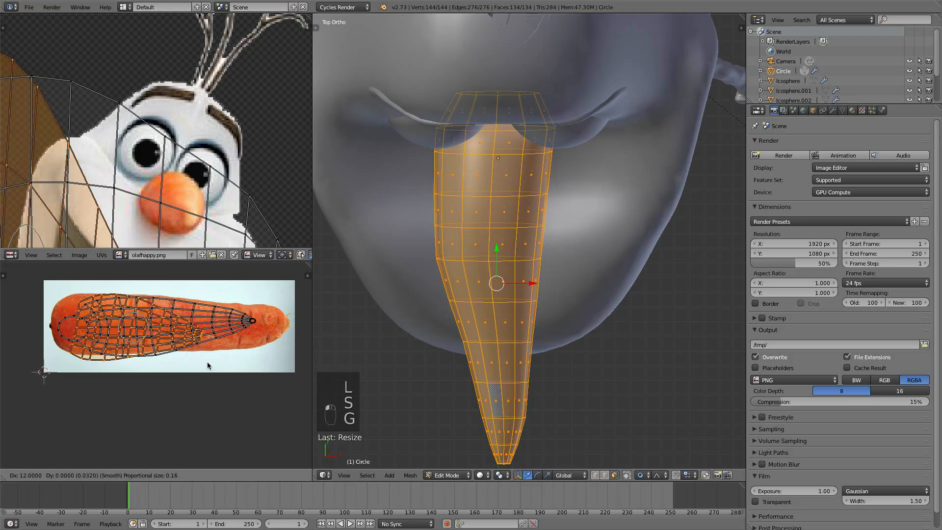
click(219, 360)
key(s)
key(x)
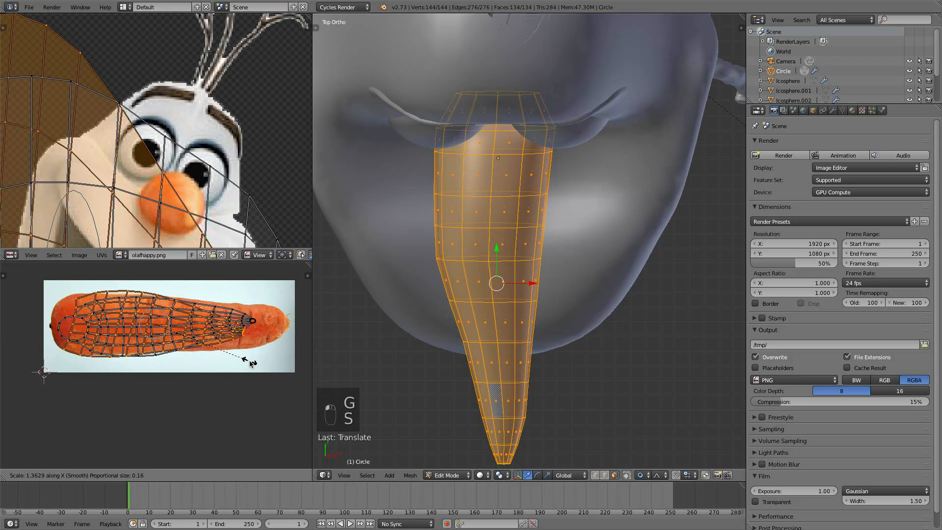
click(265, 364)
- Fine-tune the island's scale and position against the carrot's tip
scroll(268, 369, up, 1)
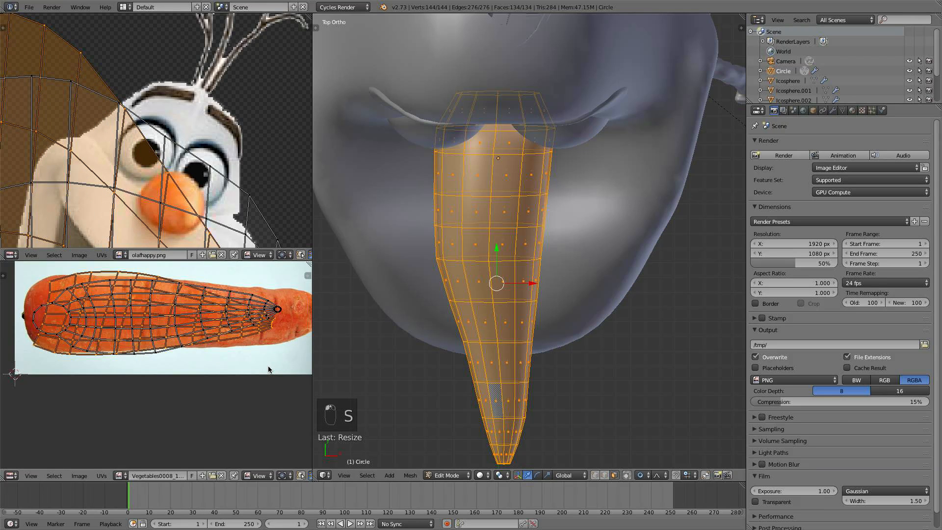
key(g)
key(s)
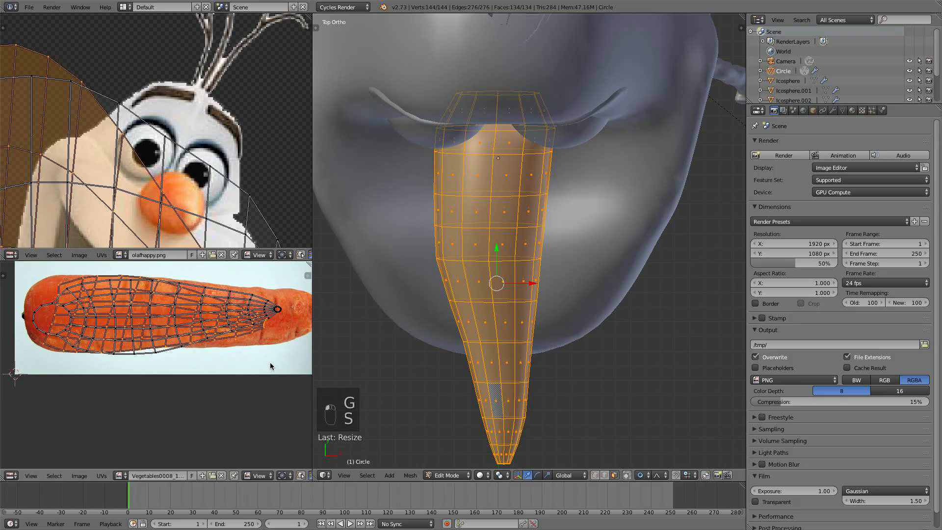
key(g)
click(266, 363)
key(s)
click(263, 361)
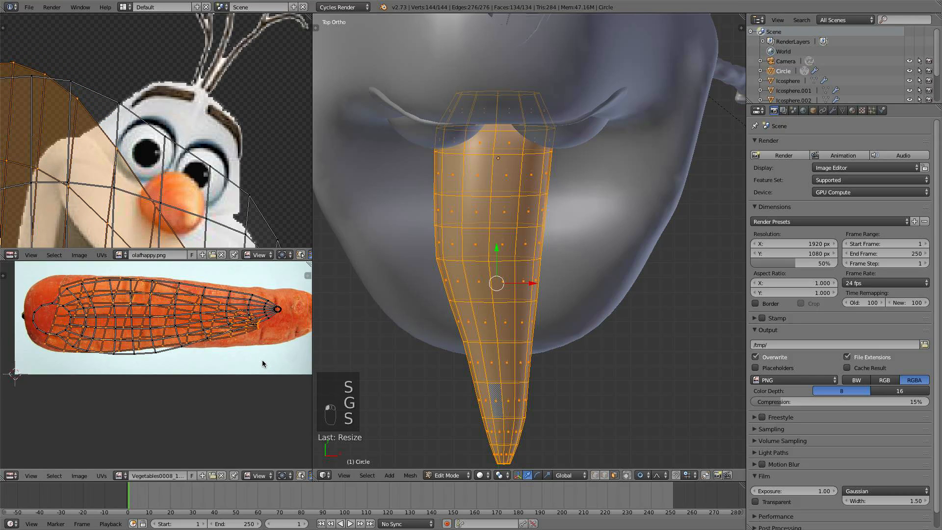
key(g)
click(258, 359)
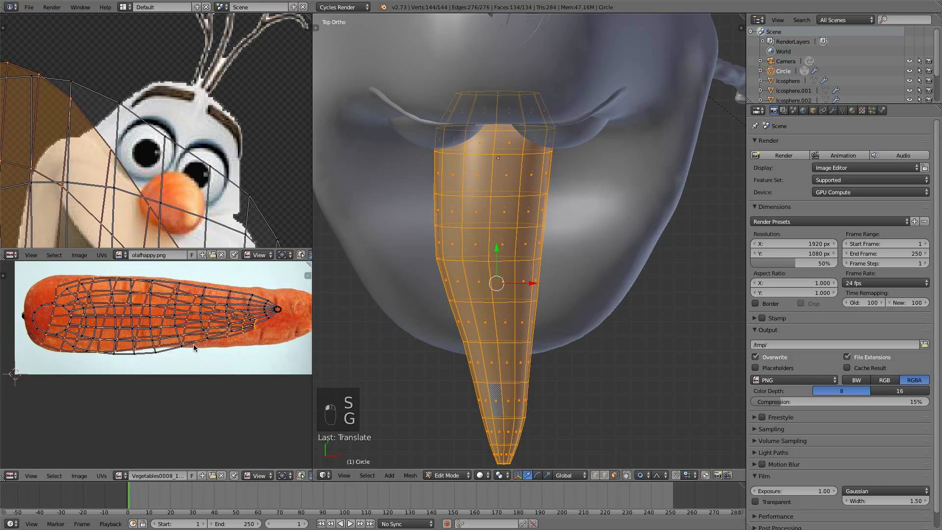
- Select the other linked UV island, scale and move it to match the carrot, then deselect all and leave Edit Mode
key(a)
key(l)
key(s)
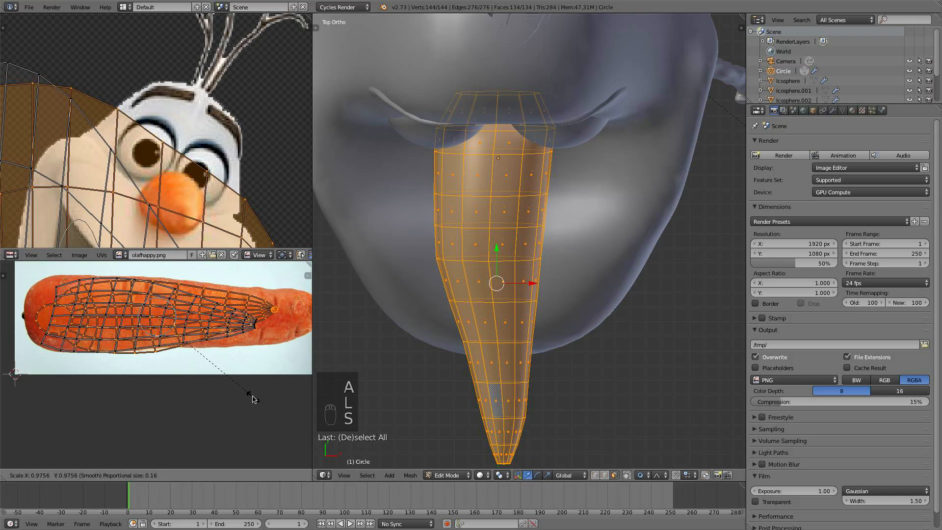
click(245, 392)
key(g)
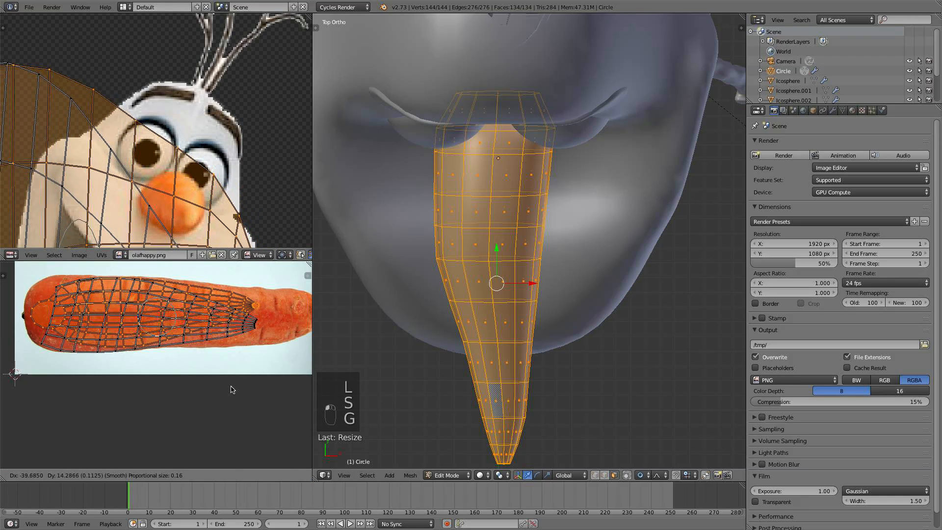
key(s)
click(239, 392)
key(g)
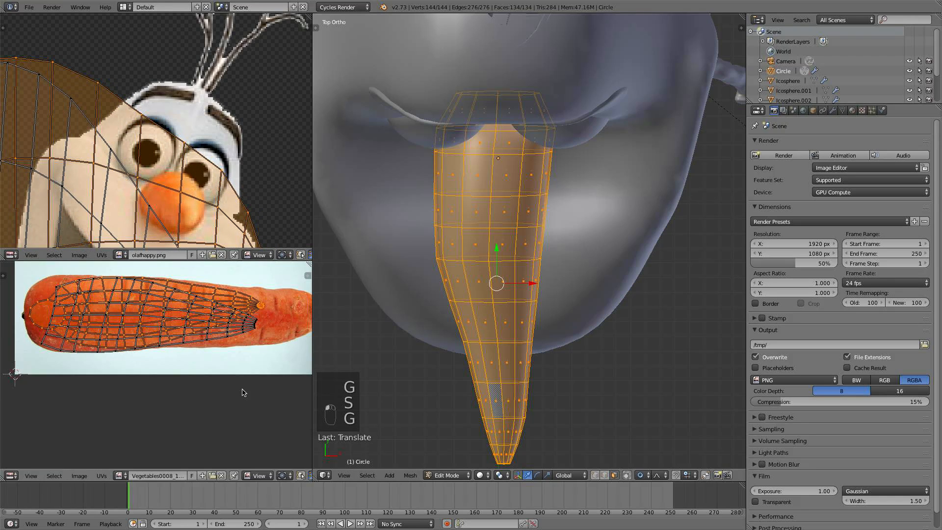
click(242, 392)
key(s)
click(243, 391)
key(g)
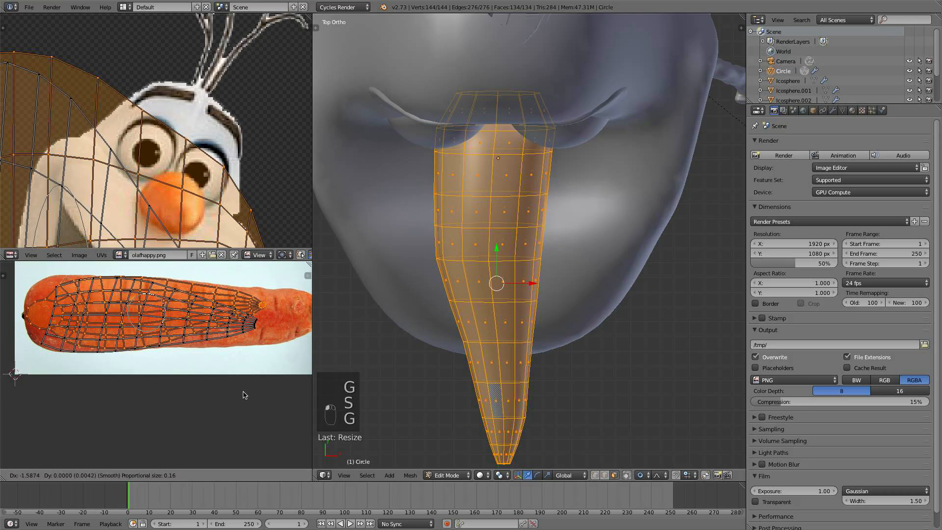
click(243, 396)
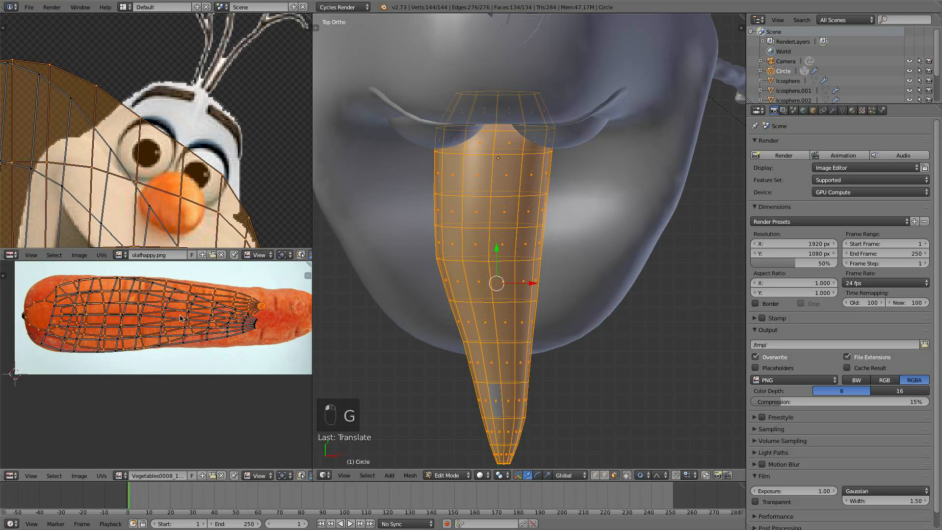
key(a)
key(Tab)
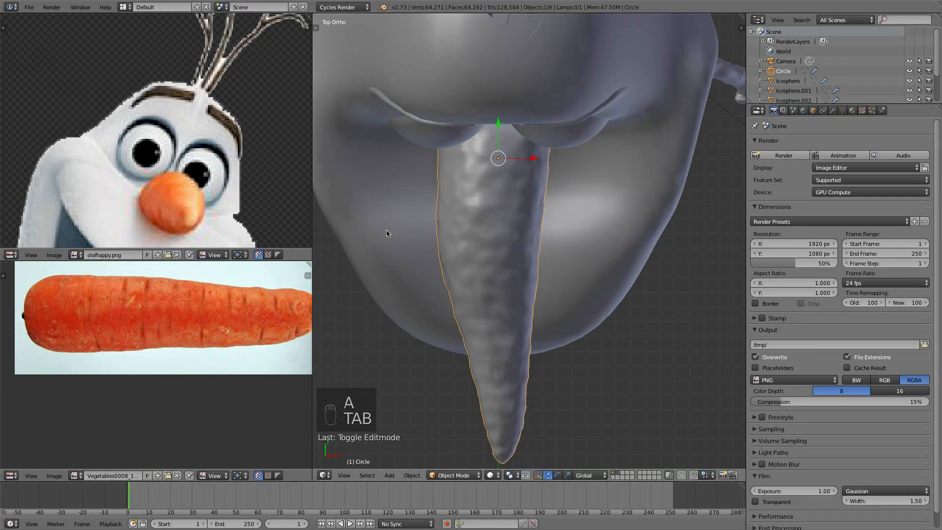
- Switch the lower image editor to a Node Editor and enlarge its area
click(11, 255)
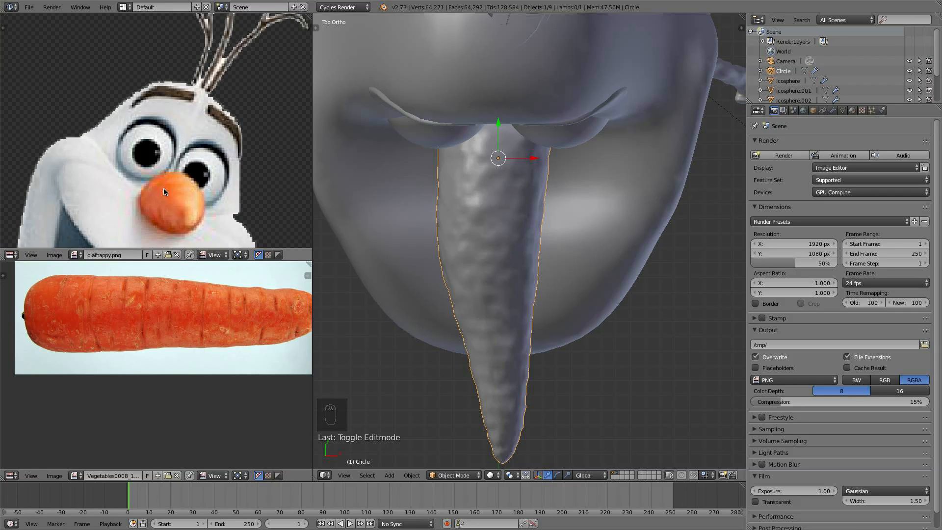
scroll(164, 188, down, 2)
middle_drag(167, 180, 160, 123)
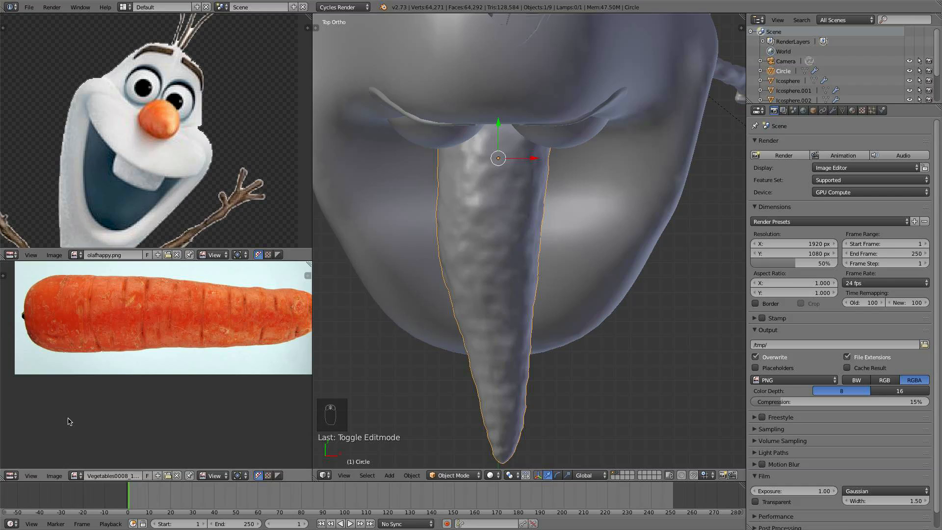
click(9, 475)
click(51, 354)
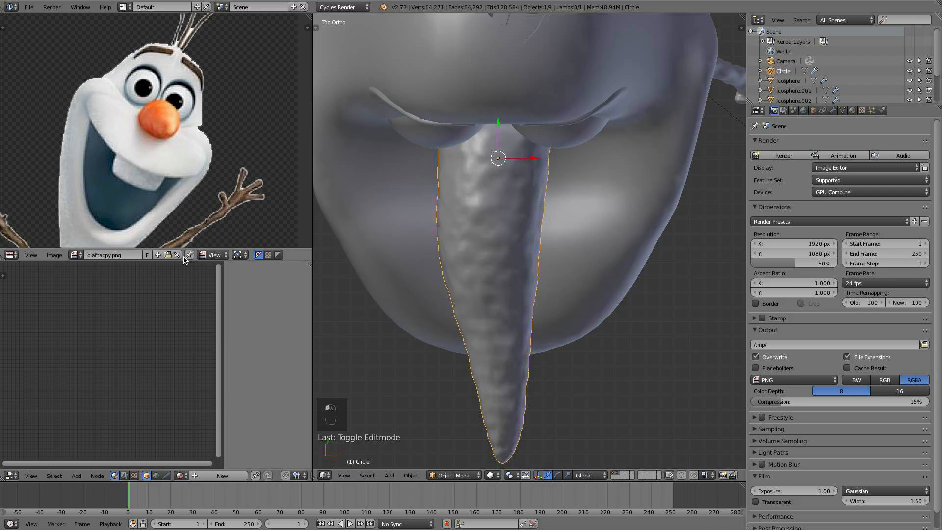
drag(184, 260, 191, 150)
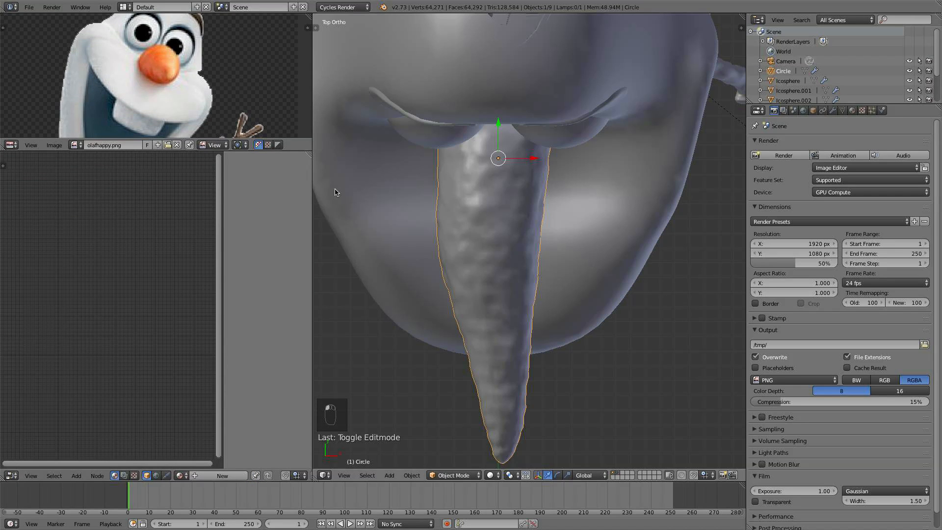
drag(314, 186, 428, 187)
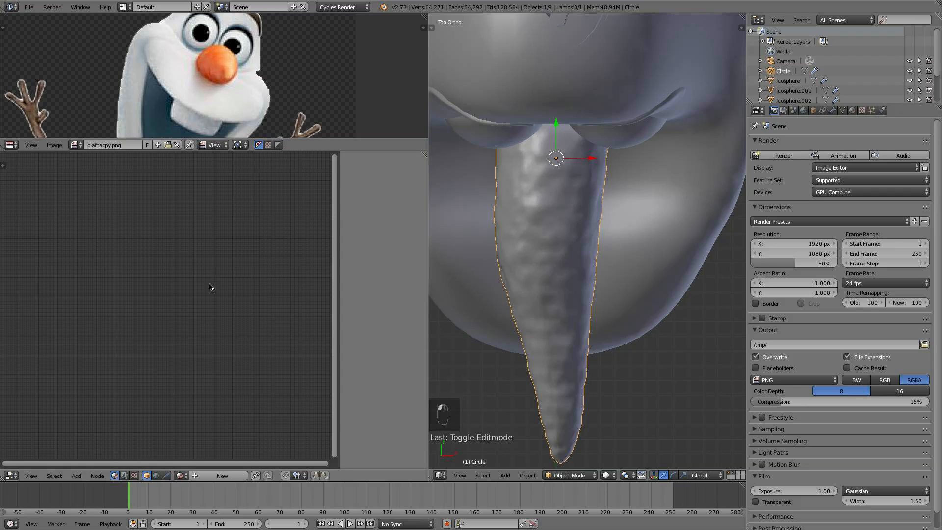
- Create a new material for the nose object and zoom into its nodes
key(n)
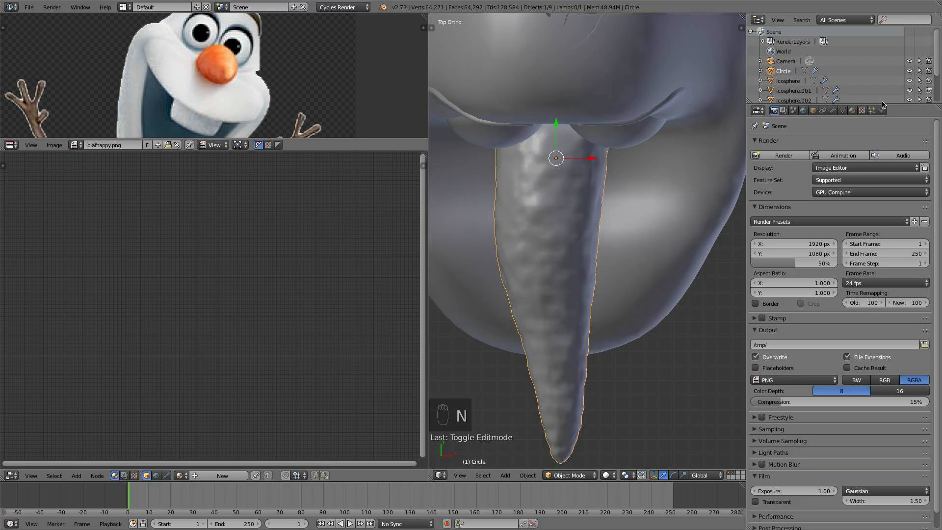
click(852, 111)
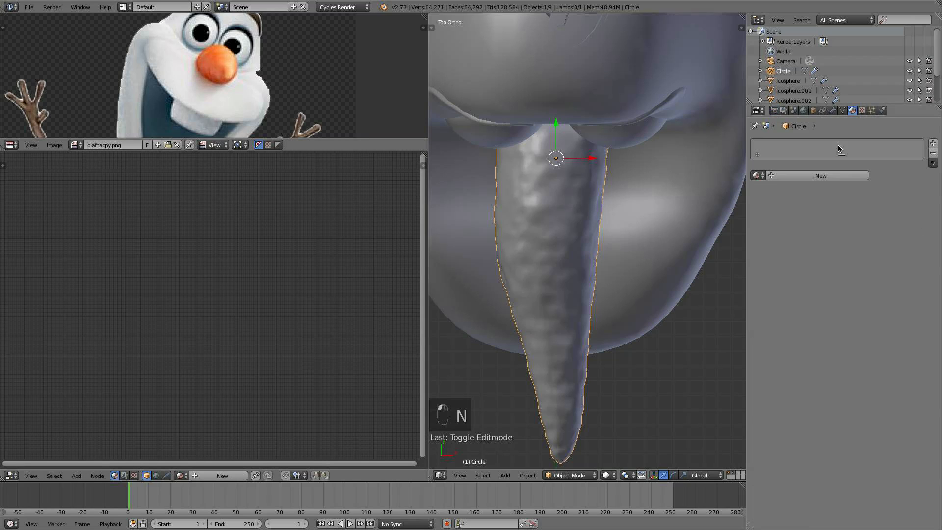
click(835, 175)
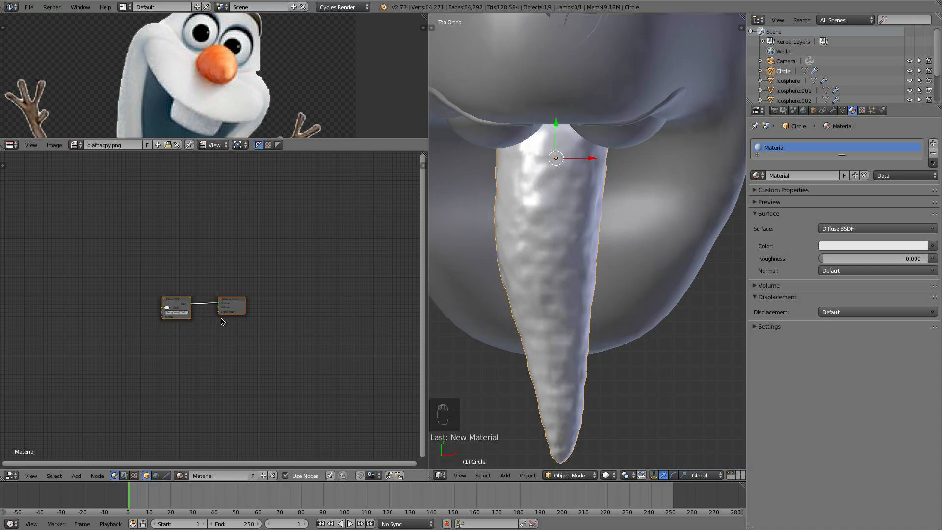
scroll(221, 321, up, 4)
drag(216, 280, 199, 274)
scroll(259, 294, up, 2)
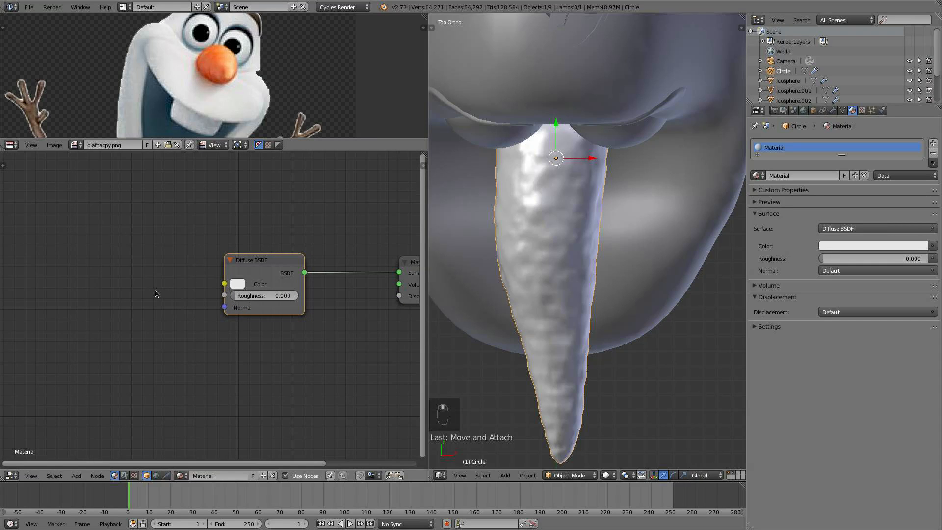
- Add an Image Texture node loading Vegetables0008_1_S.jpg and connect its Color to the Diffuse BSDF's Color input
key(shift+a)
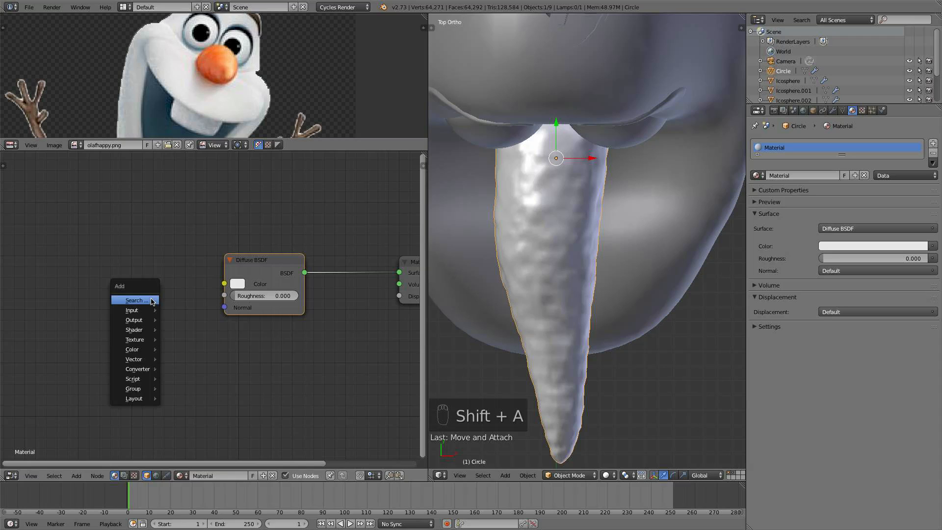
mouse_move(140, 309)
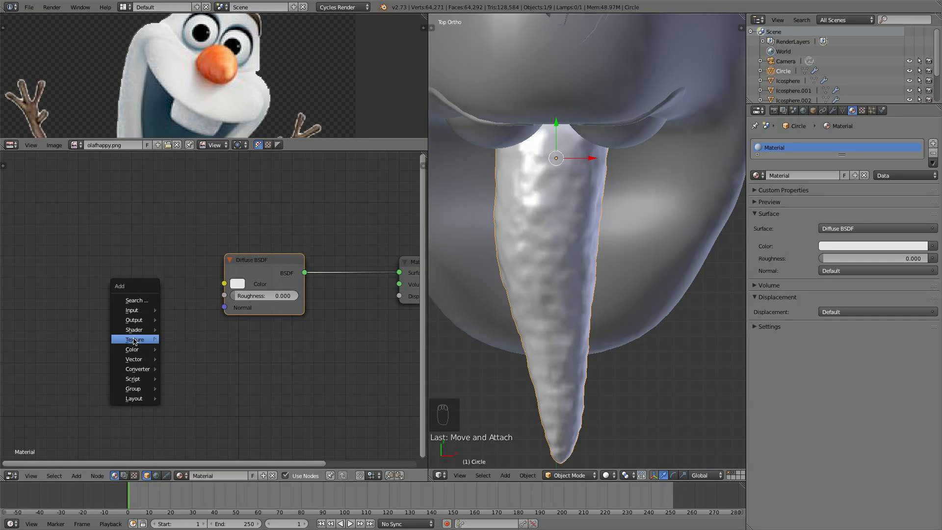
mouse_move(135, 340)
click(191, 340)
click(140, 292)
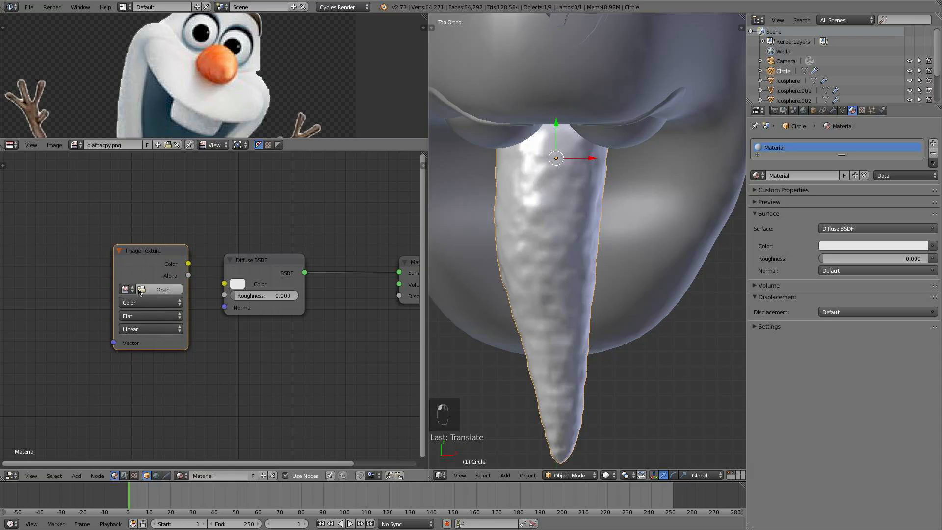
click(127, 289)
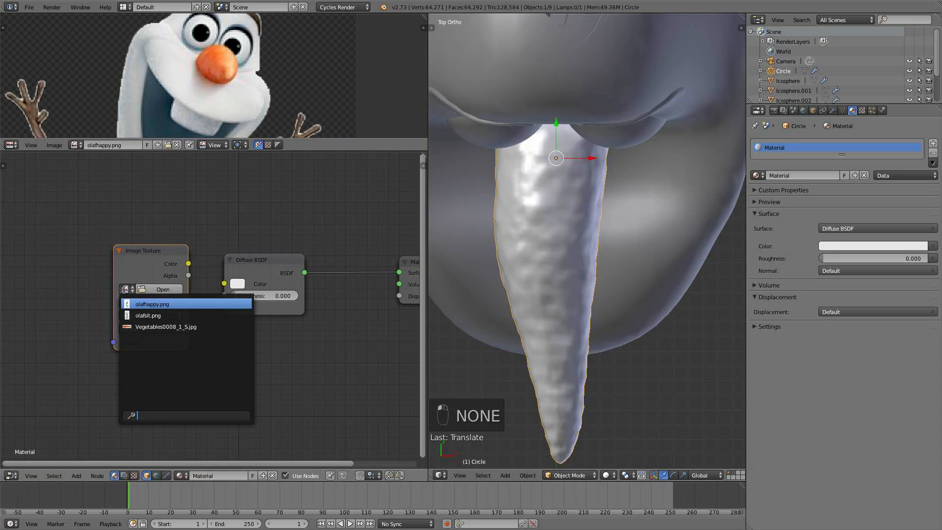
click(156, 326)
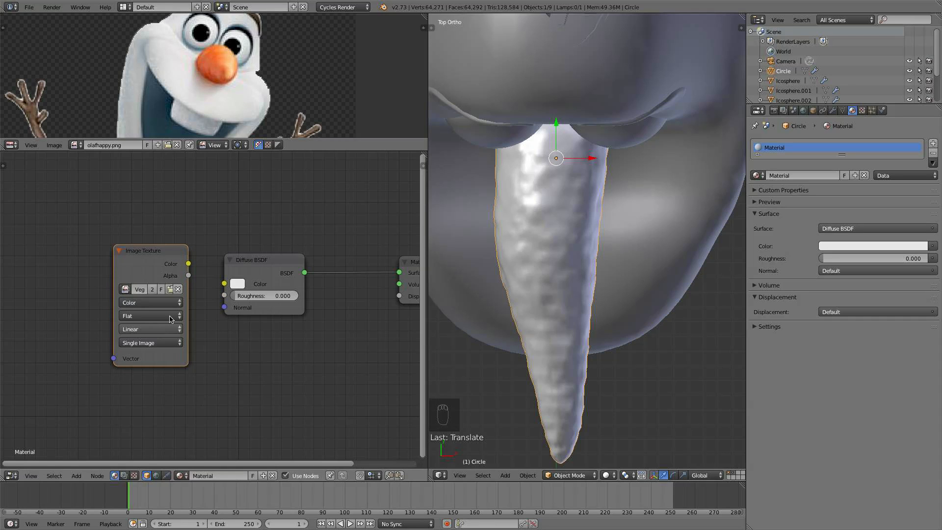
drag(189, 263, 224, 284)
drag(147, 251, 112, 255)
- Switch the viewport to Rendered shading to preview the textured nose
click(609, 475)
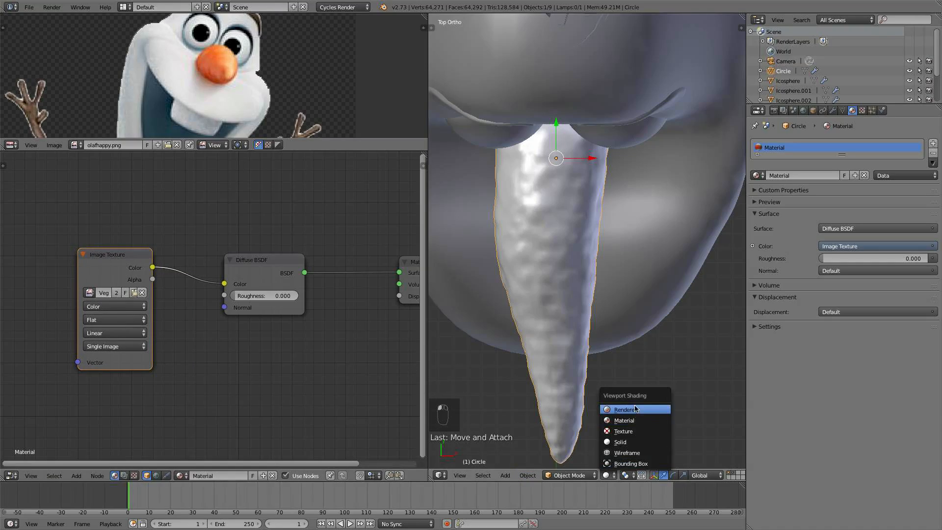
click(634, 409)
middle_drag(629, 393, 619, 201)
- Select the carrot reference plane and switch the lower editor to a UV/Image Editor
right_click(619, 201)
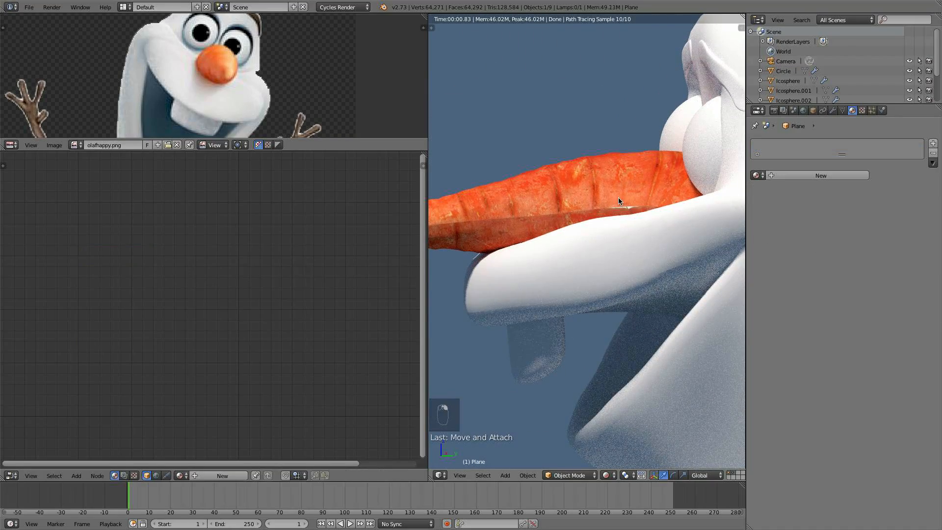
click(9, 477)
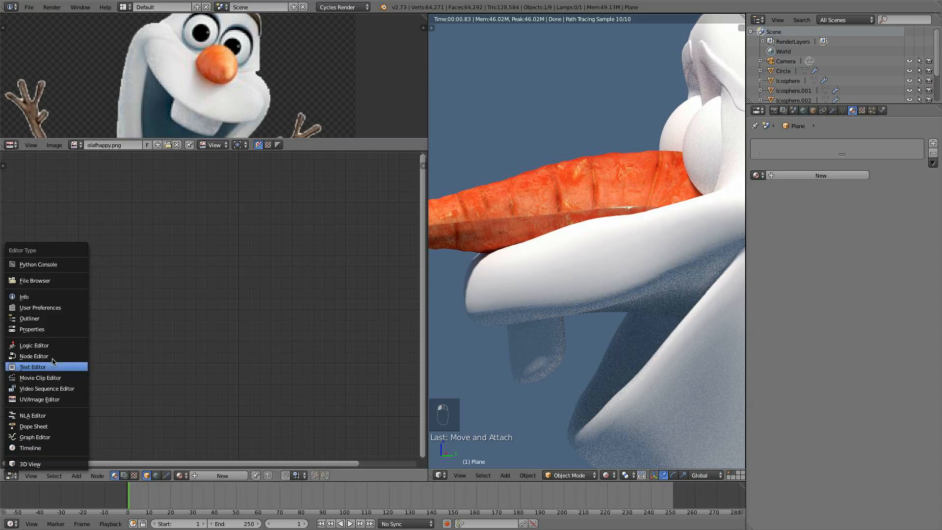
click(37, 387)
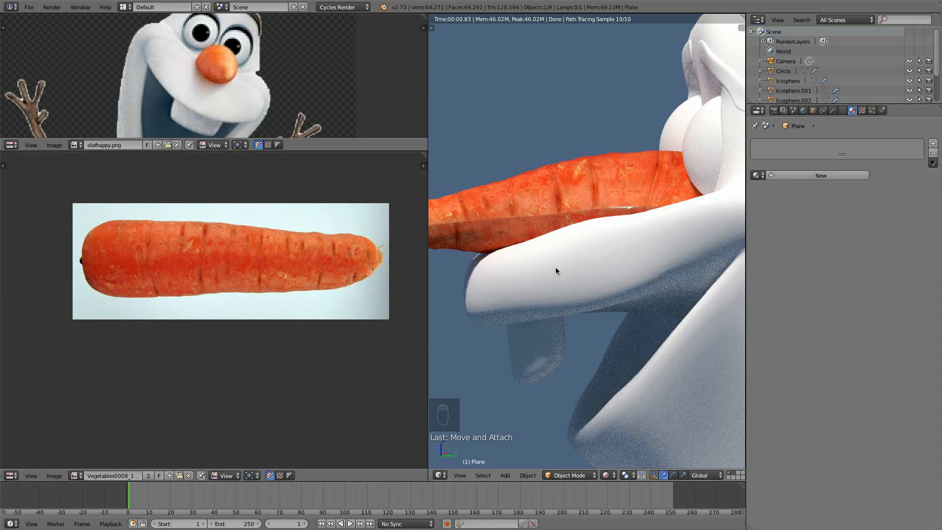
- Switch the viewport to Solid shading and select the nose object
key(Tab)
key(a)
key(a)
key(a)
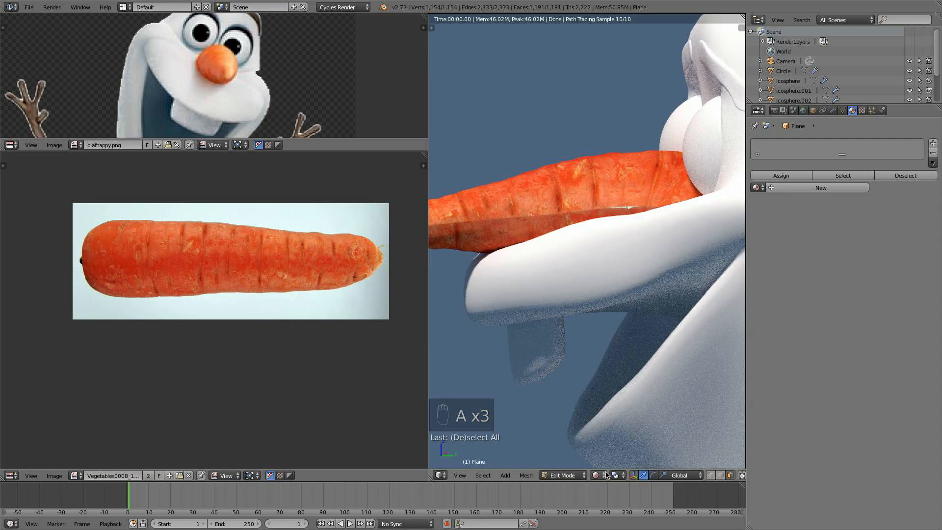
click(607, 474)
click(623, 445)
key(Tab)
right_click(564, 196)
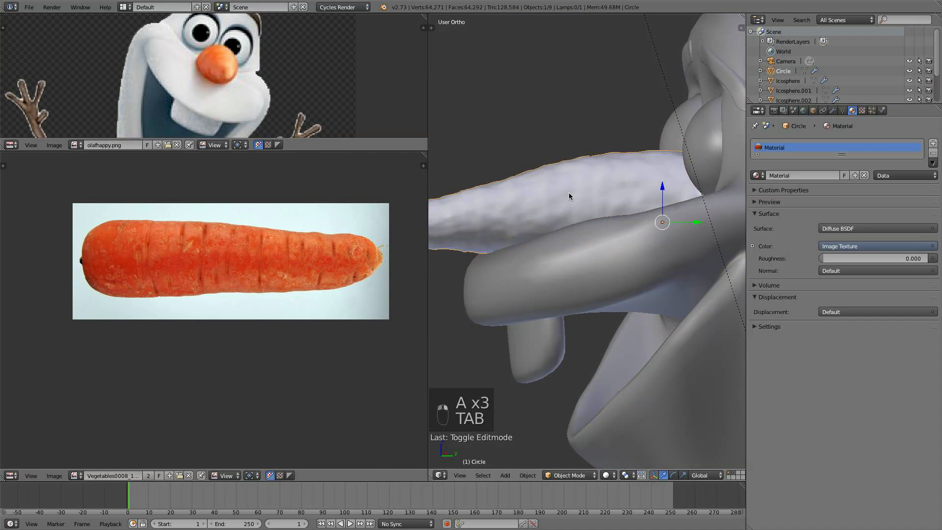
- Enter Edit Mode on the nose, select all its faces, and switch the viewport back to Rendered shading
key(Tab)
key(a)
key(a)
click(599, 475)
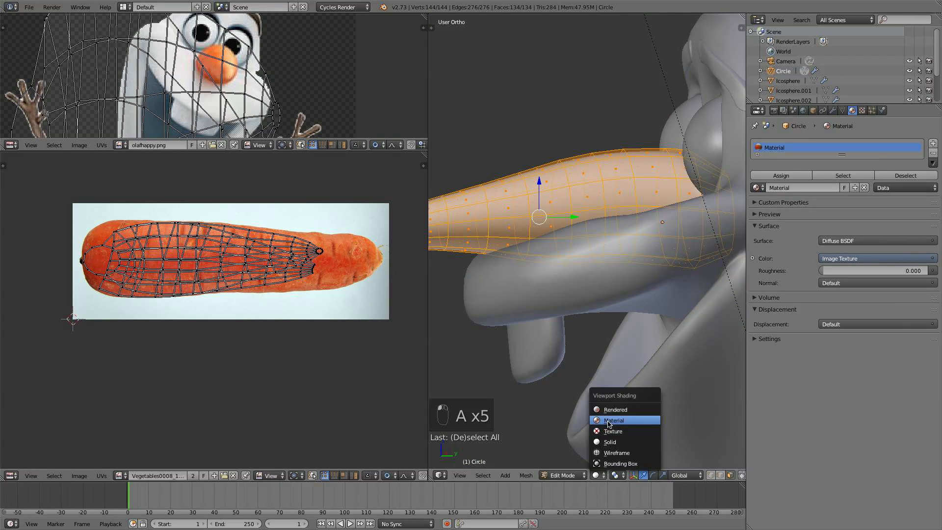
click(623, 409)
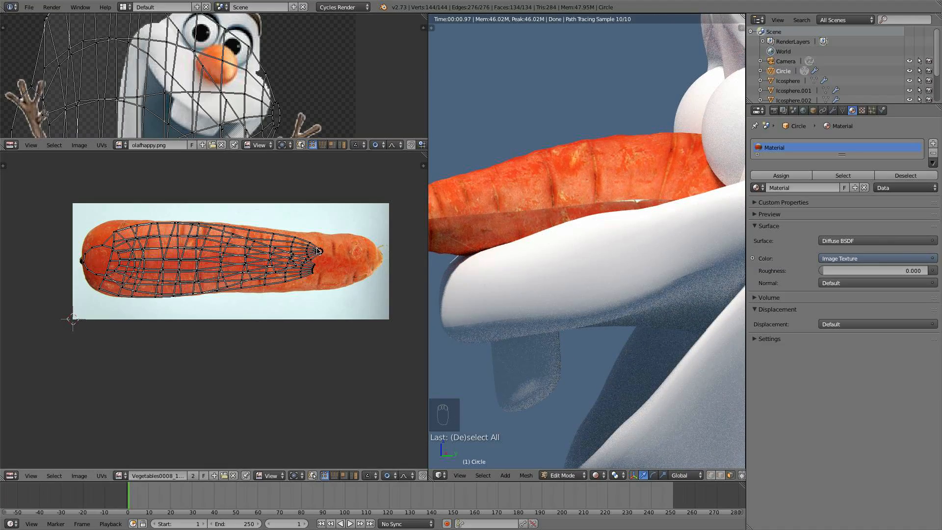
- Pick a linked UV island of the nose and move and scale it with proportional editing to fit the carrot photo
key(l)
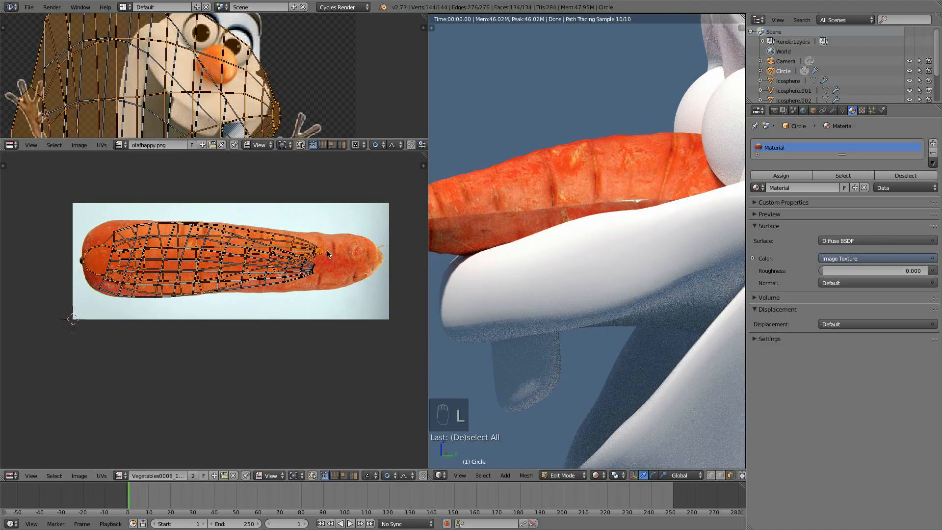
key(g)
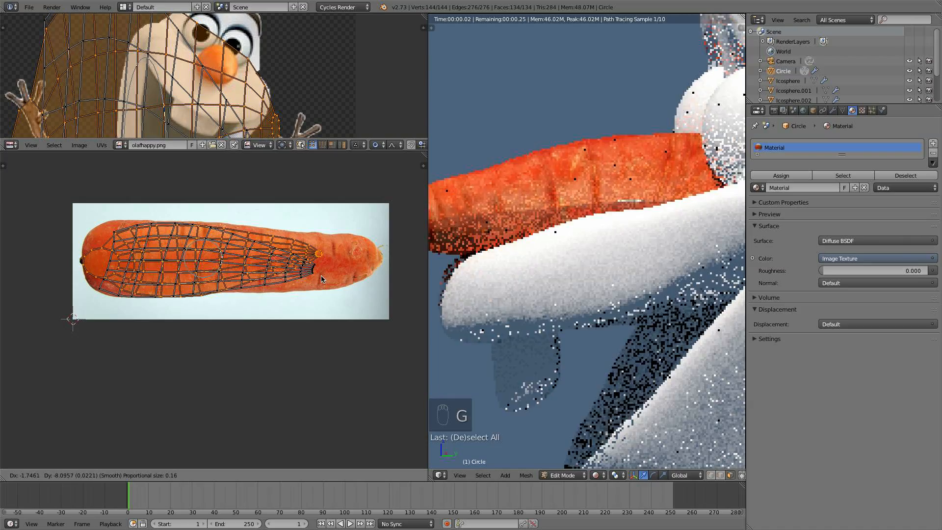
click(312, 273)
key(a)
key(l)
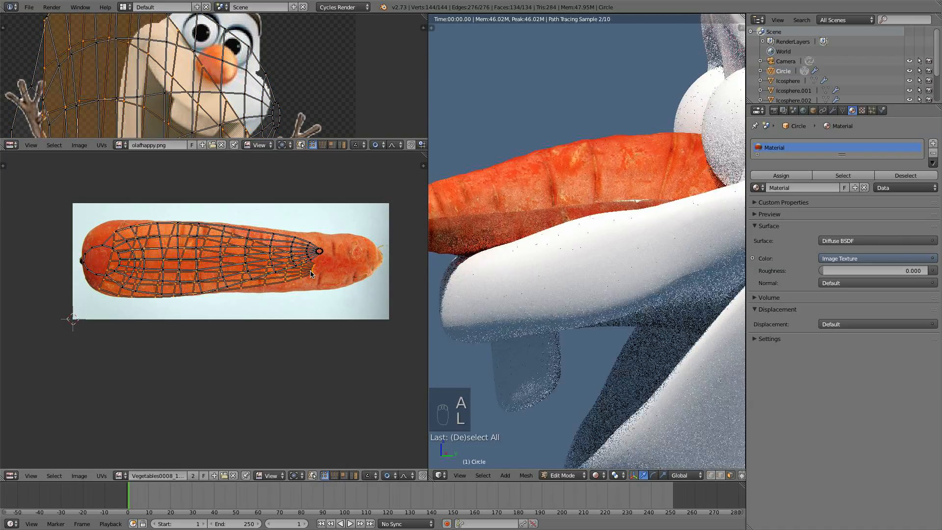
key(g)
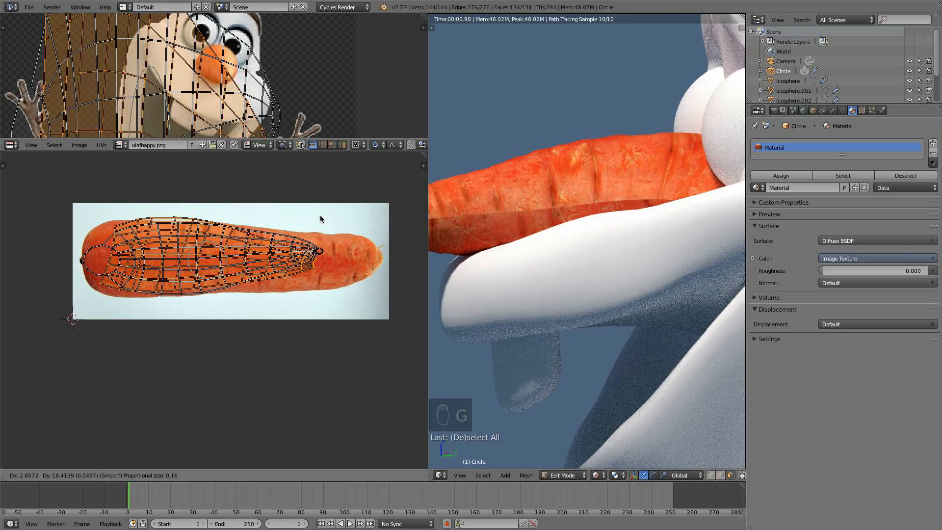
click(317, 278)
key(s)
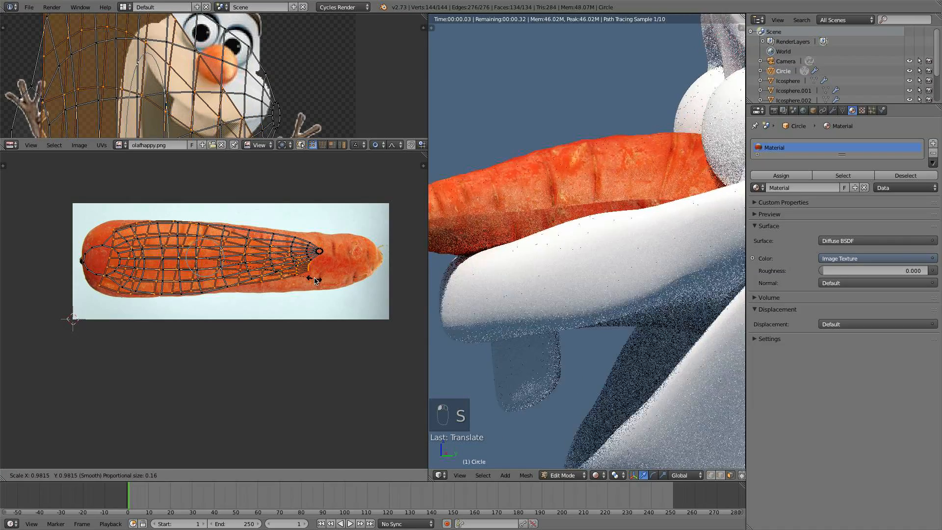
click(314, 279)
key(g)
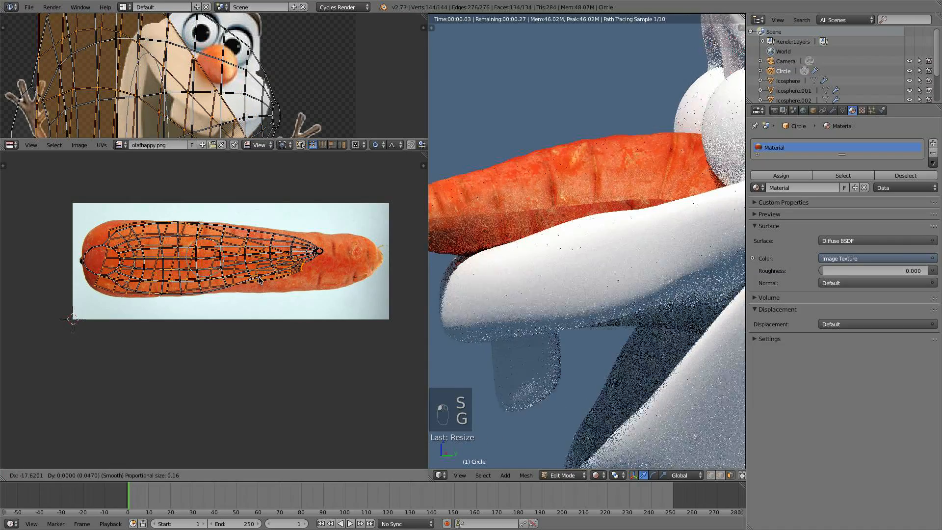
click(312, 279)
- Move the UV island slightly further along the carrot photo
key(g)
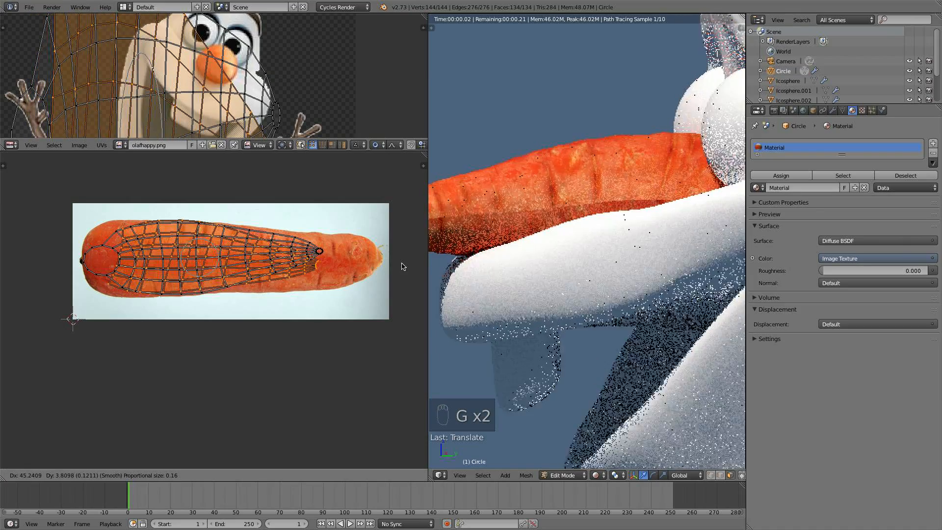
click(350, 269)
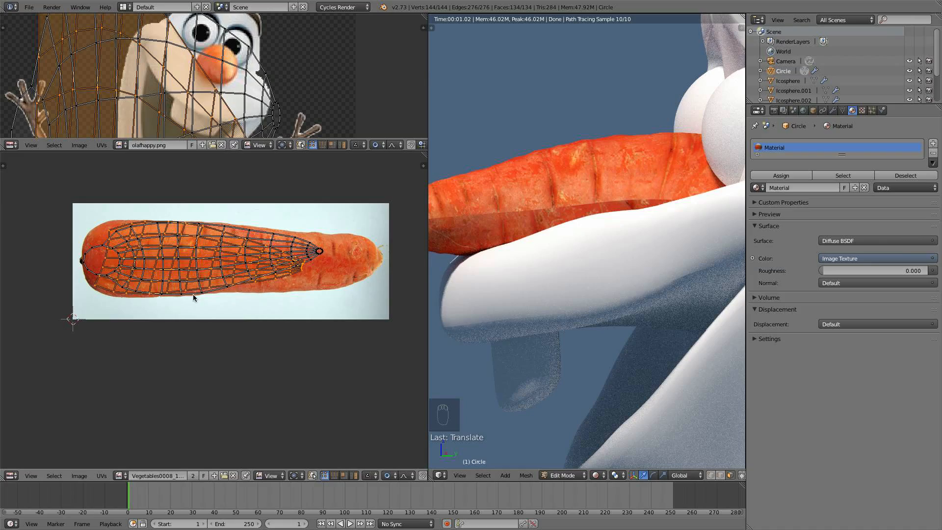
middle_drag(233, 259, 236, 280)
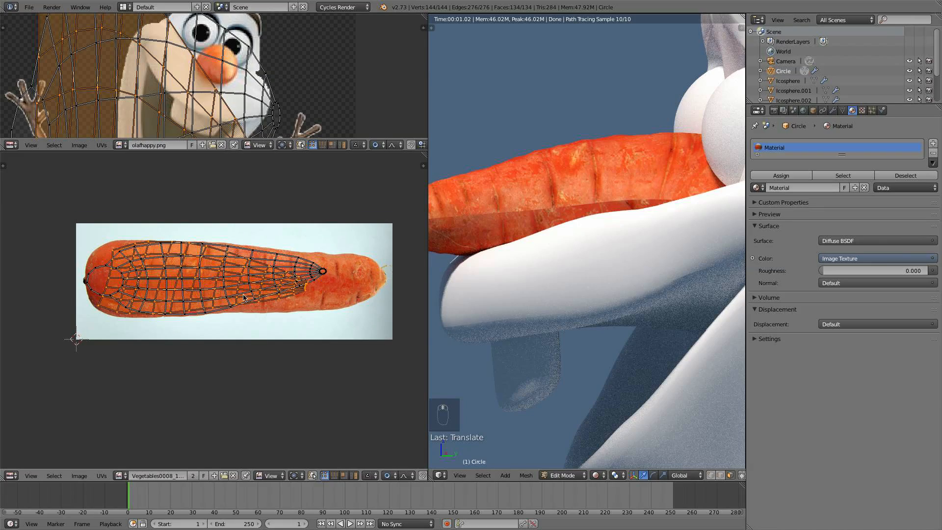
key(g)
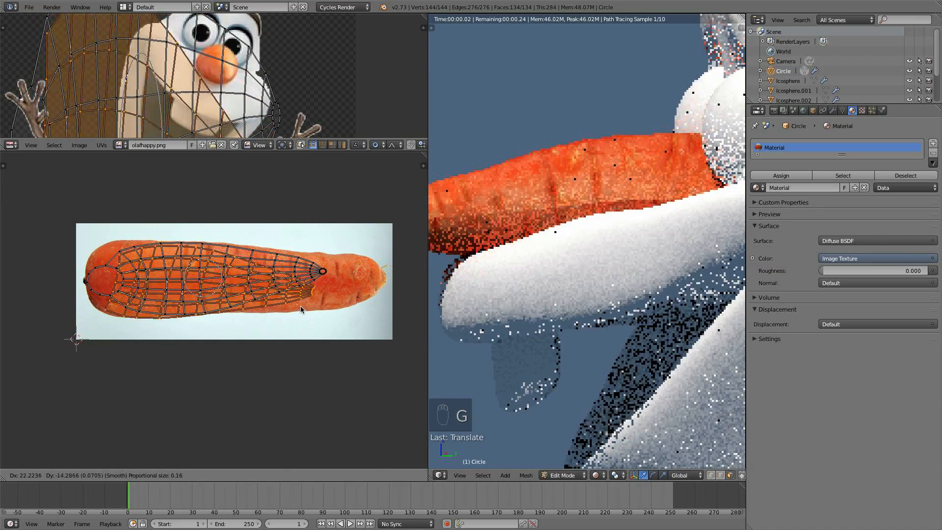
right_click(282, 304)
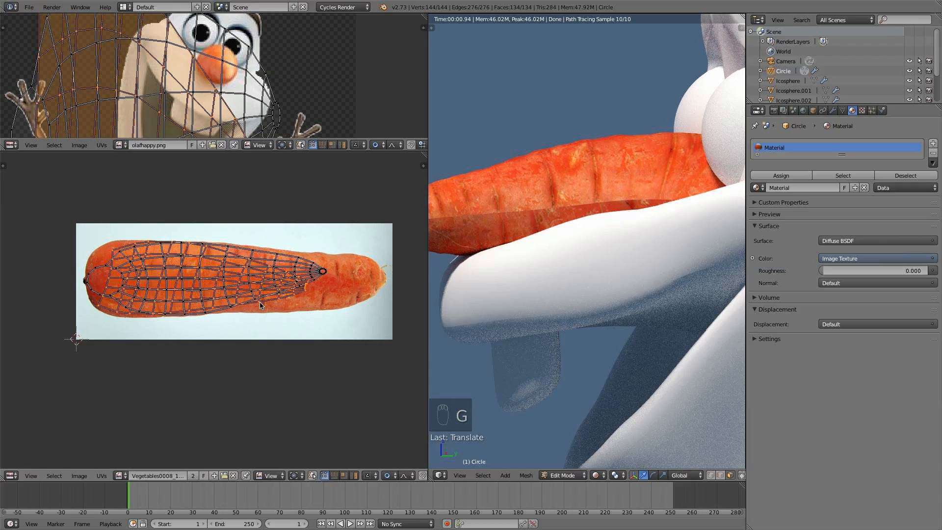
- Flip the UV island along Y with a scale of -1, then reposition it on the carrot
key(s)
key(y)
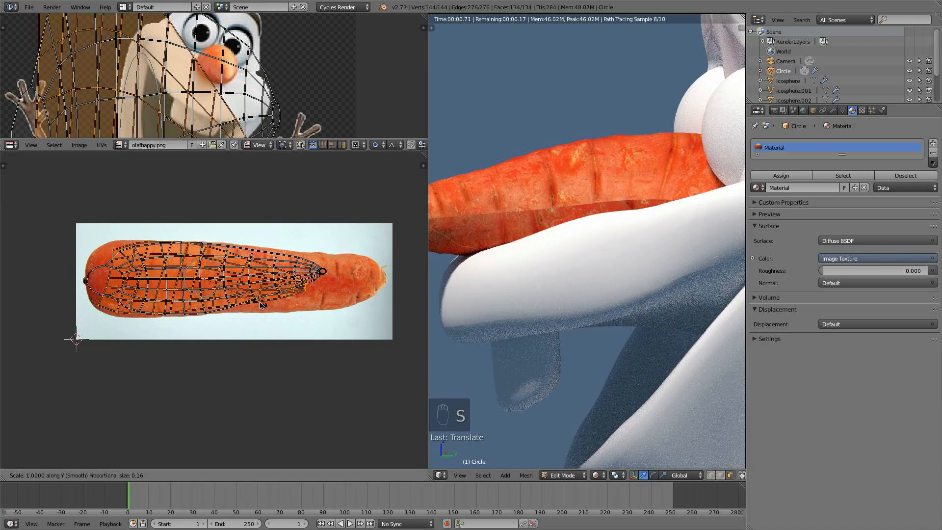
key(minus)
key(1)
click(262, 305)
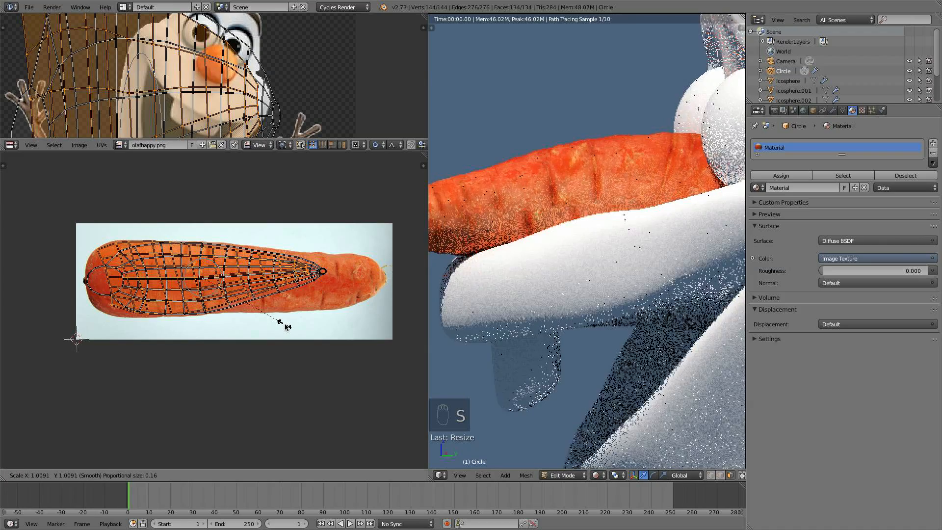
key(g)
click(278, 298)
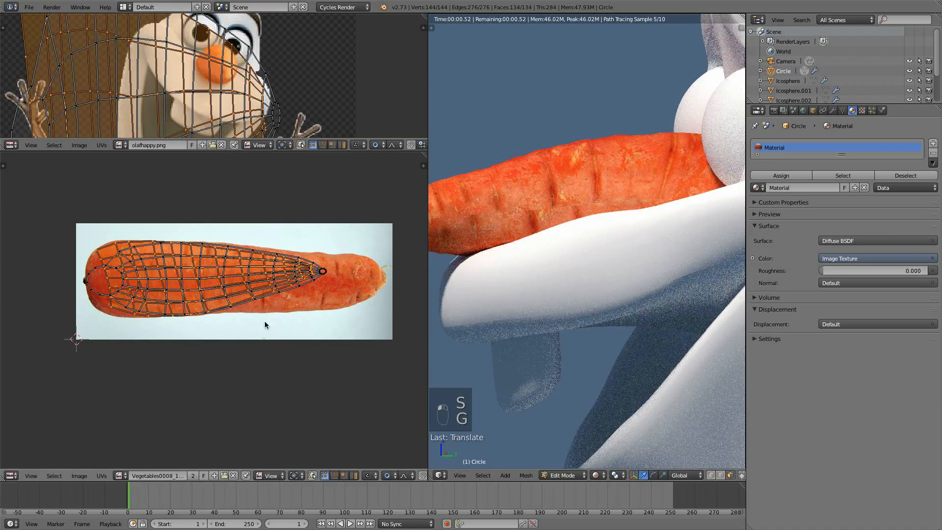
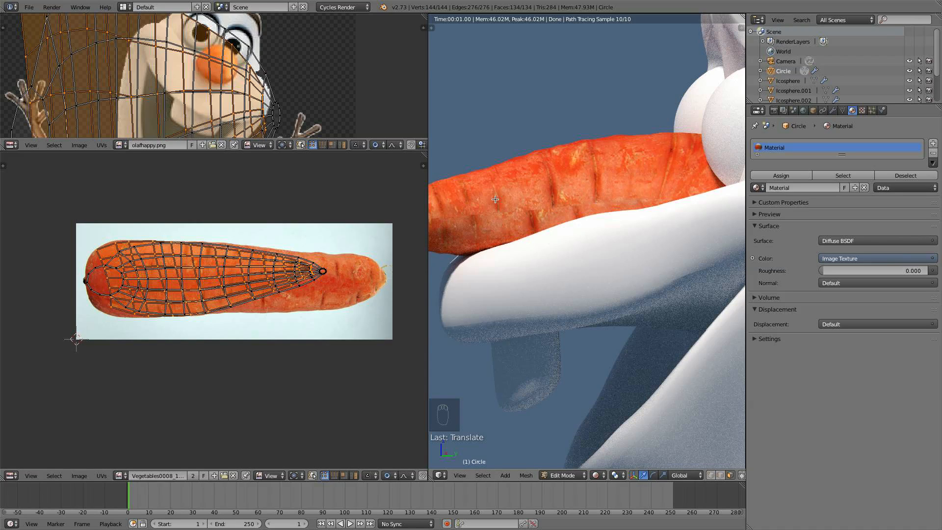
- Reposition the UV island twice more along the carrot photo to refine its placement
key(g)
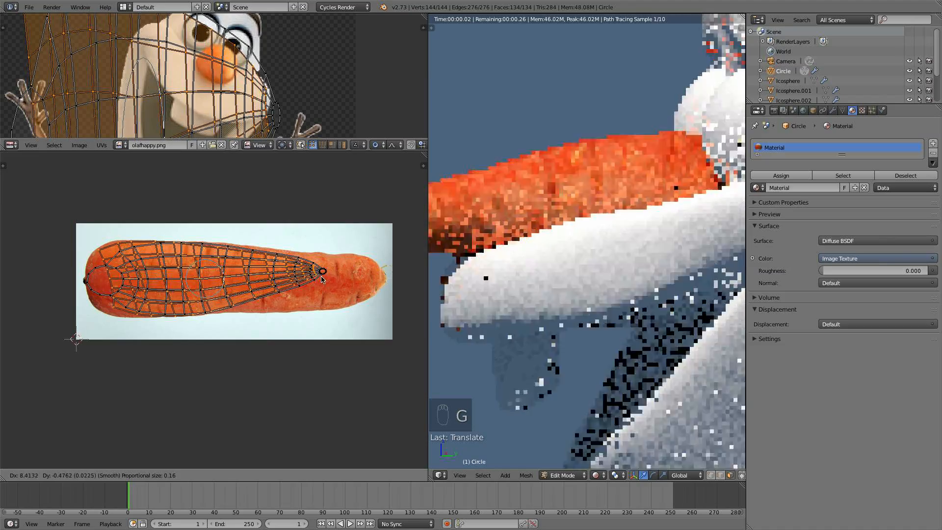
click(251, 246)
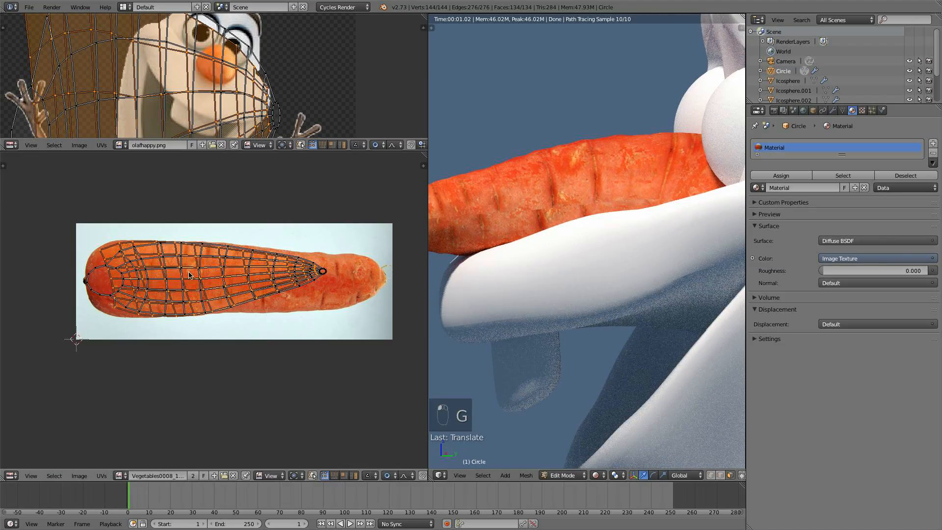
key(g)
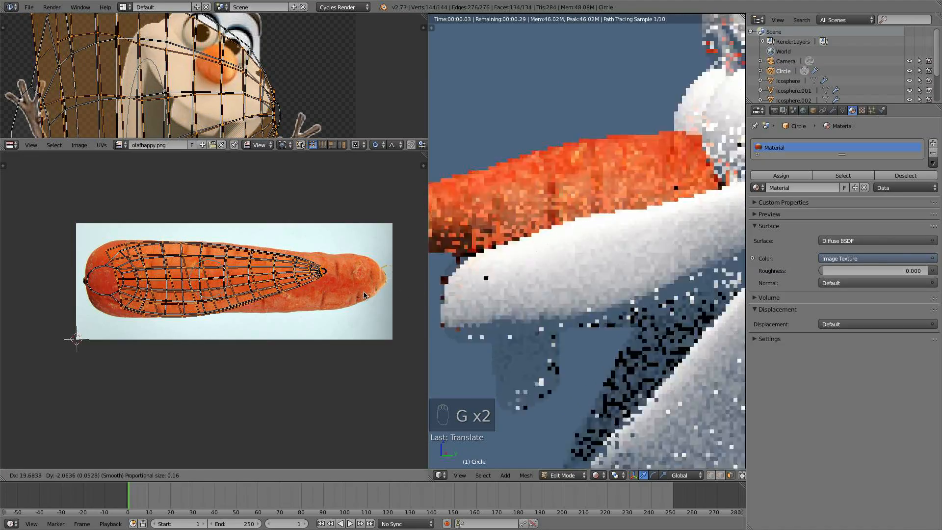
click(384, 296)
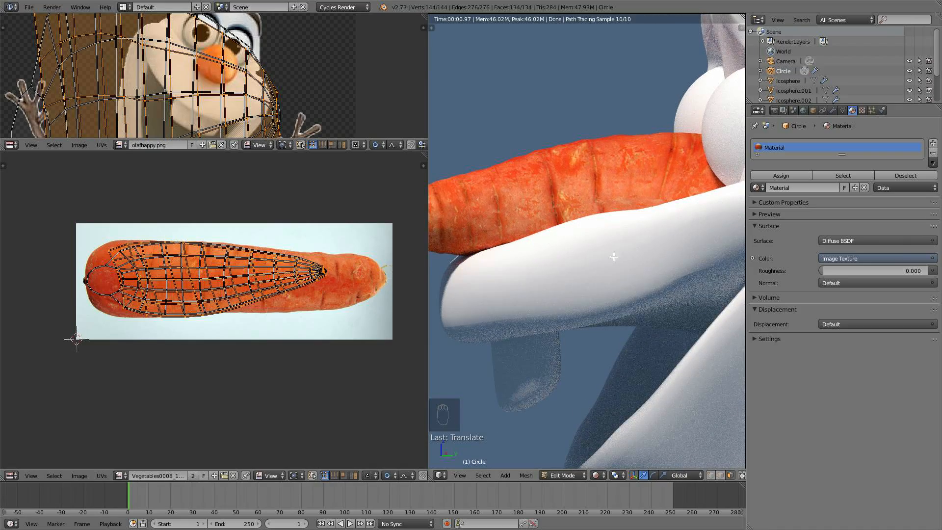
- Zoom into the UV layout, select all UVs, and tweak vertices along the carrot's lower edge with proportional editing
scroll(581, 206, down, 2)
scroll(552, 227, down, 4)
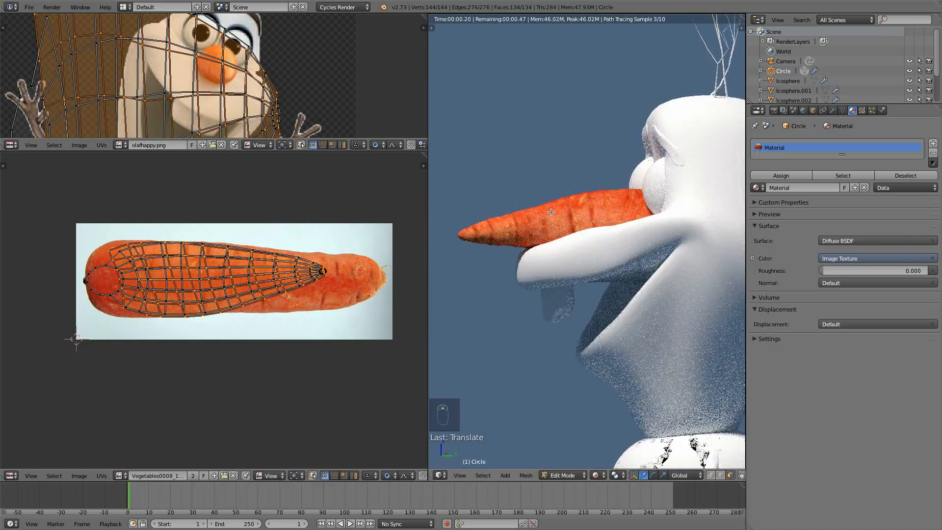
middle_drag(551, 229, 654, 225)
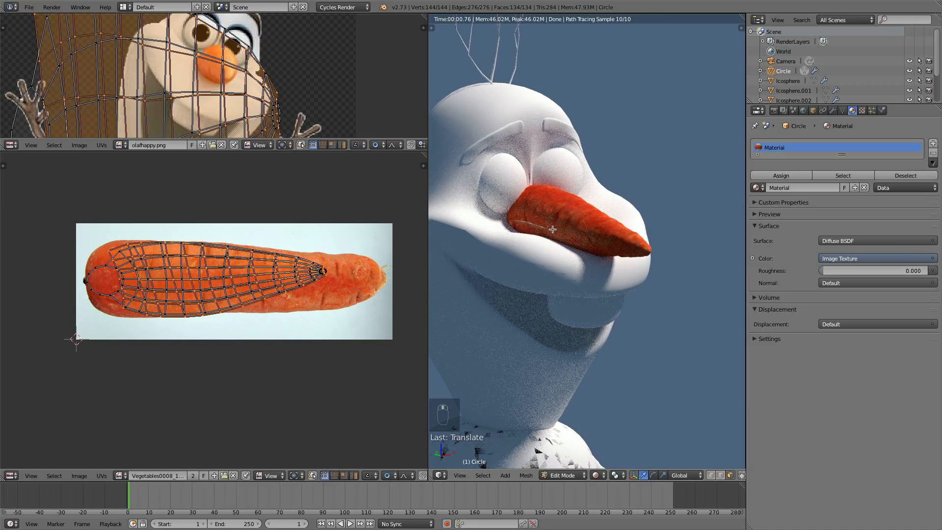
scroll(283, 284, up, 3)
key(a)
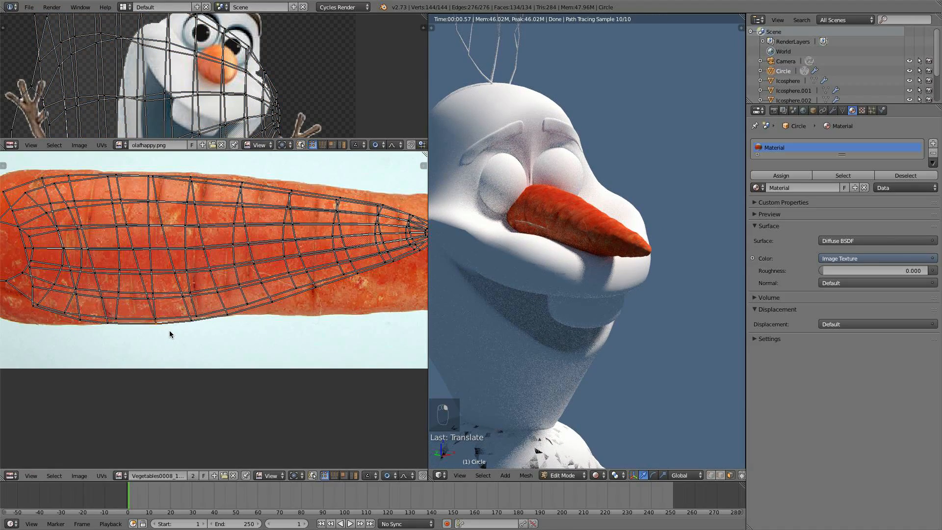
key(g)
key(g)
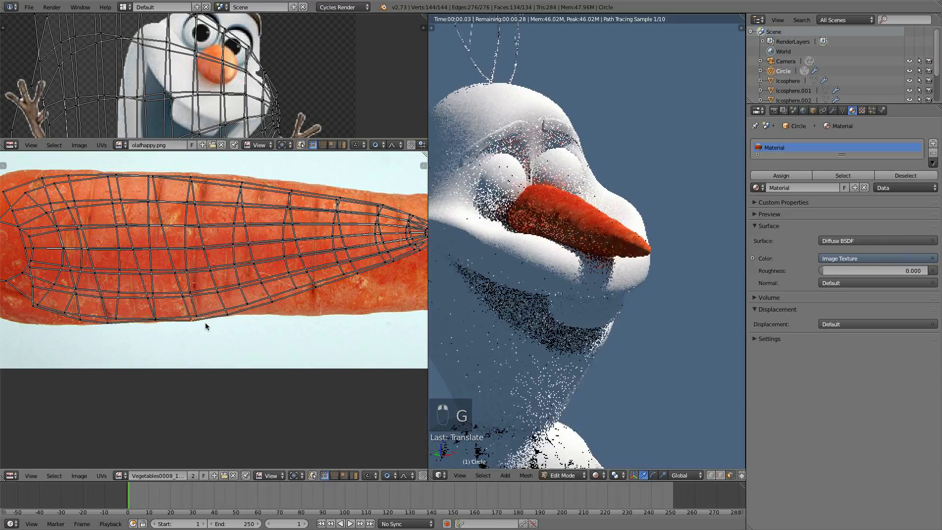
click(201, 317)
right_click(223, 318)
key(g)
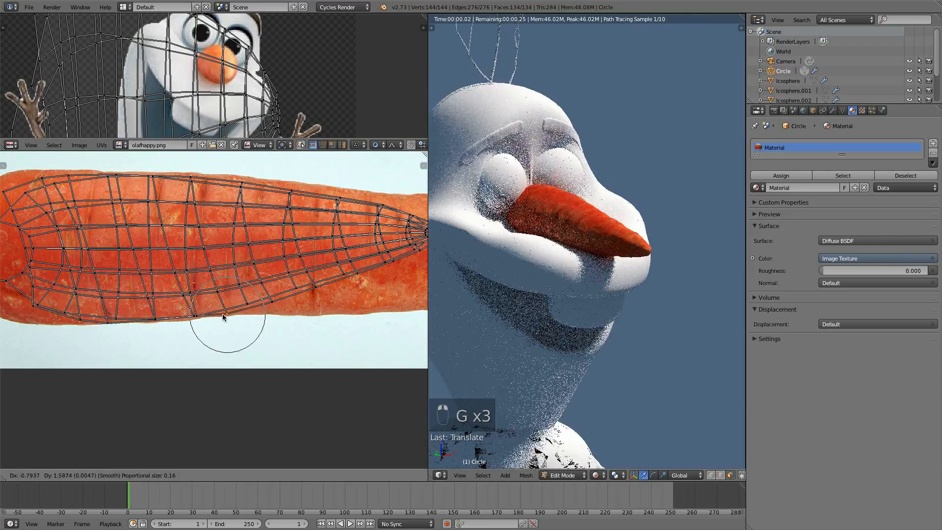
click(224, 315)
middle_drag(536, 233, 425, 379)
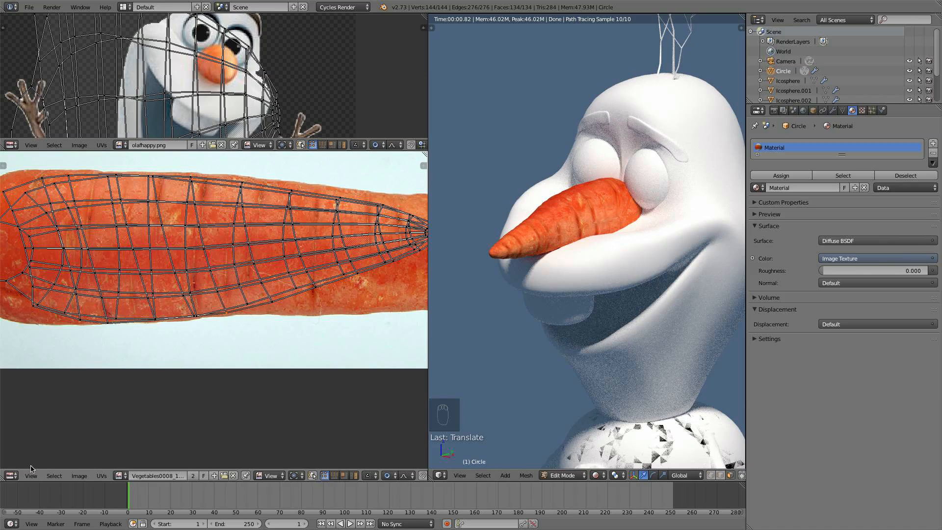
- Switch the lower-left UV editor to the Node Editor showing the nose's material nodes
click(12, 475)
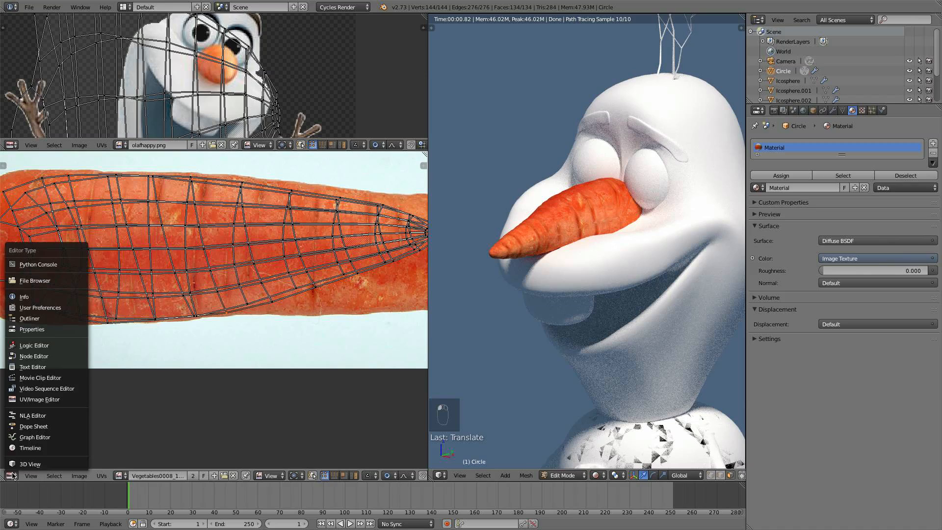
click(45, 360)
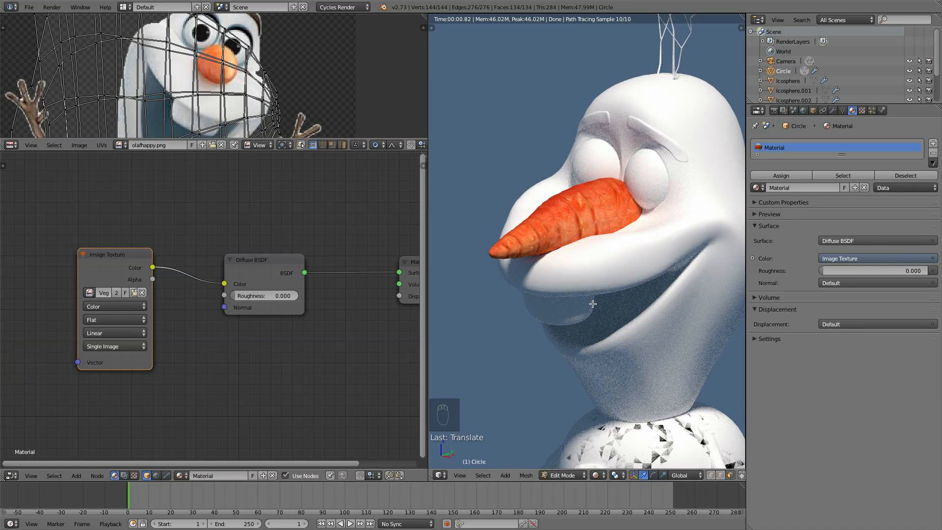
- Set the viewport to Solid shading in orthographic view and leave Edit Mode on the nose
click(596, 475)
click(609, 441)
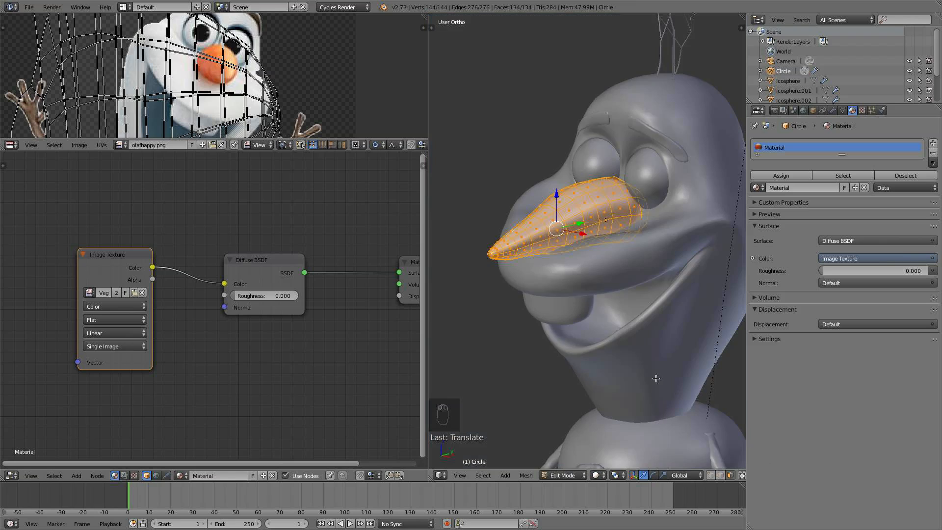
key(KP_5)
middle_drag(601, 320, 597, 296)
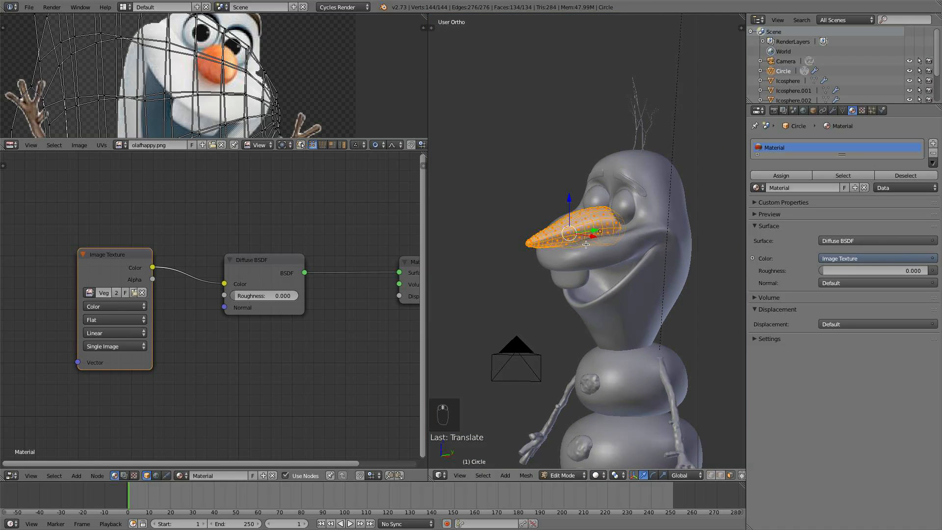
key(Tab)
- Rearrange the material nodes to make room, moving the Material Output and Diffuse BSDF nodes apart
drag(272, 267, 240, 252)
drag(134, 266, 71, 242)
middle_drag(329, 301, 316, 319)
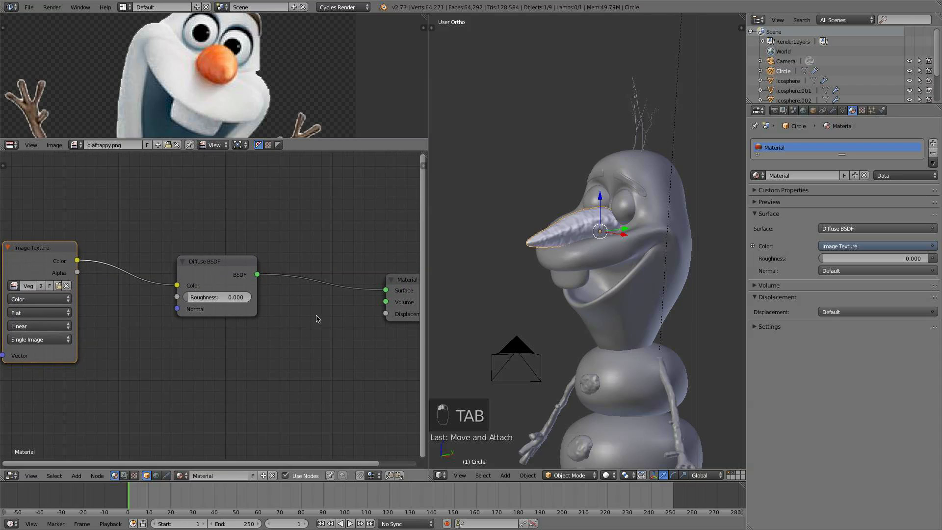
drag(395, 281, 434, 267)
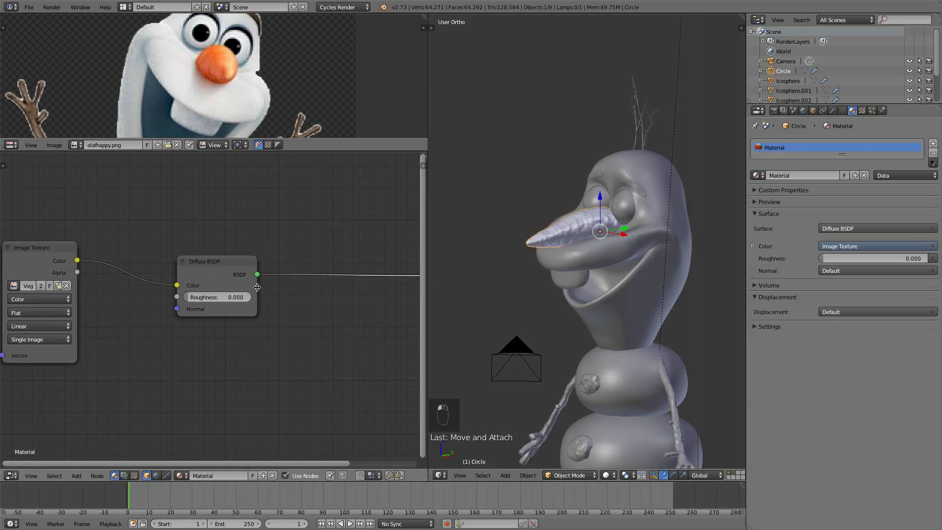
scroll(297, 277, down, 4)
middle_drag(297, 276, 280, 264)
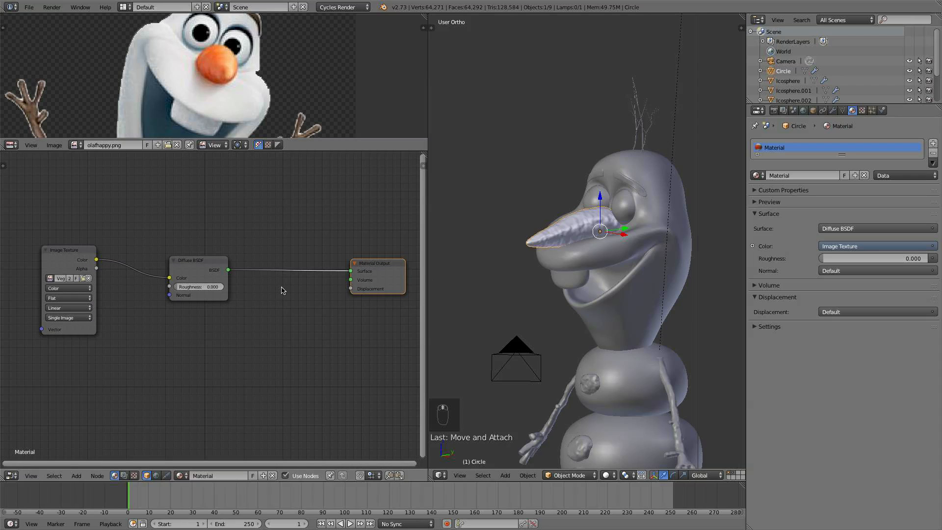
drag(367, 265, 397, 260)
mouse_move(203, 261)
mouse_down()
mouse_move(206, 273)
mouse_move(203, 266)
mouse_up()
shift+scroll(283, 292, up, 3)
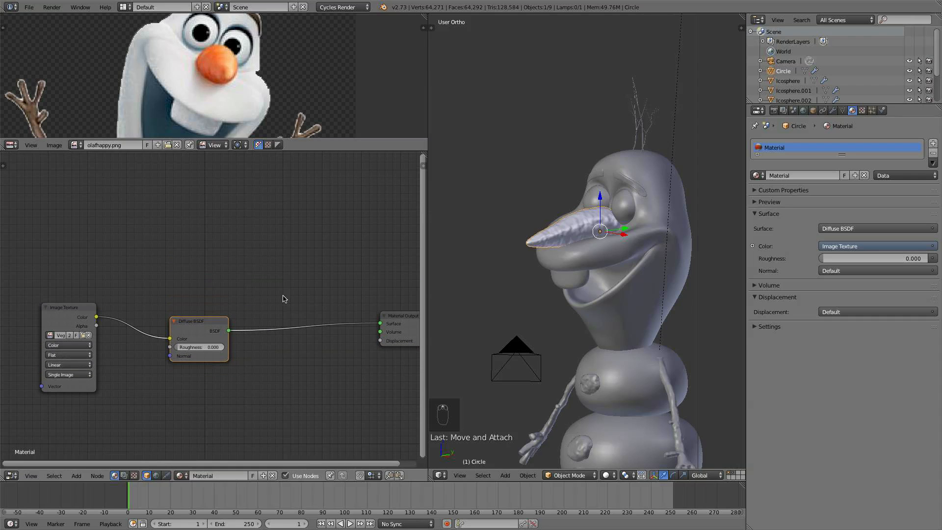
shift+scroll(281, 317, down, 1)
scroll(282, 318, down, 1)
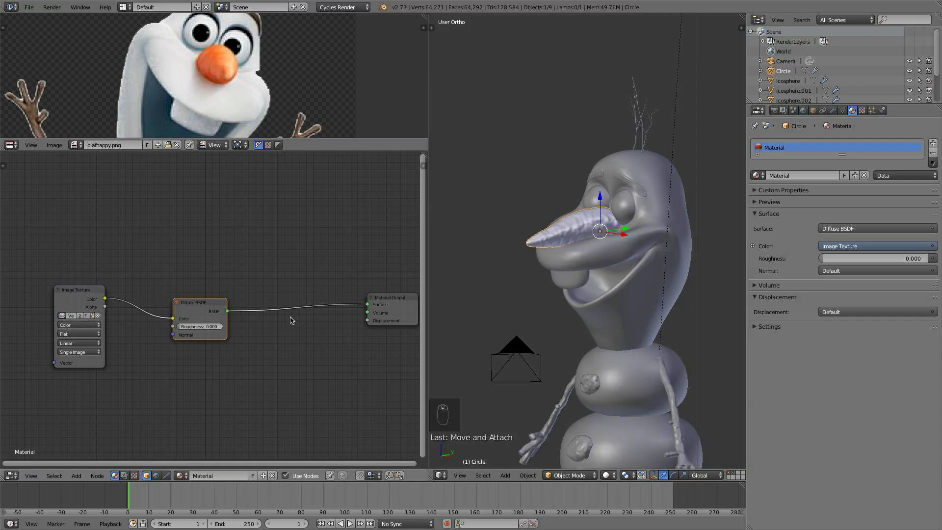
scroll(297, 327, up, 1)
scroll(264, 295, up, 1)
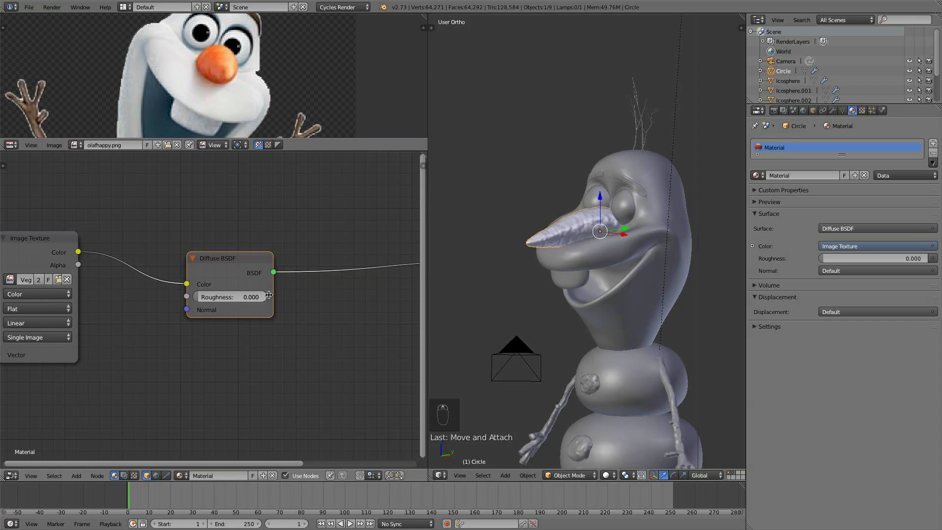
- Insert a Mix Shader node between the Diffuse BSDF and the Material Output
key(shift+a)
mouse_move(283, 286)
click(330, 285)
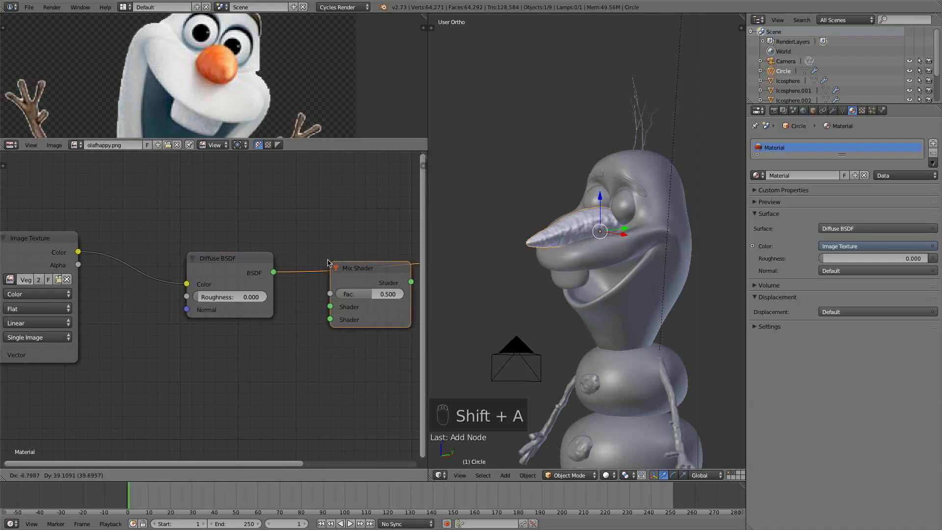
click(311, 261)
- Add a Glossy BSDF node and connect it to the Mix Shader's second shader input
key(shift+a)
mouse_move(312, 262)
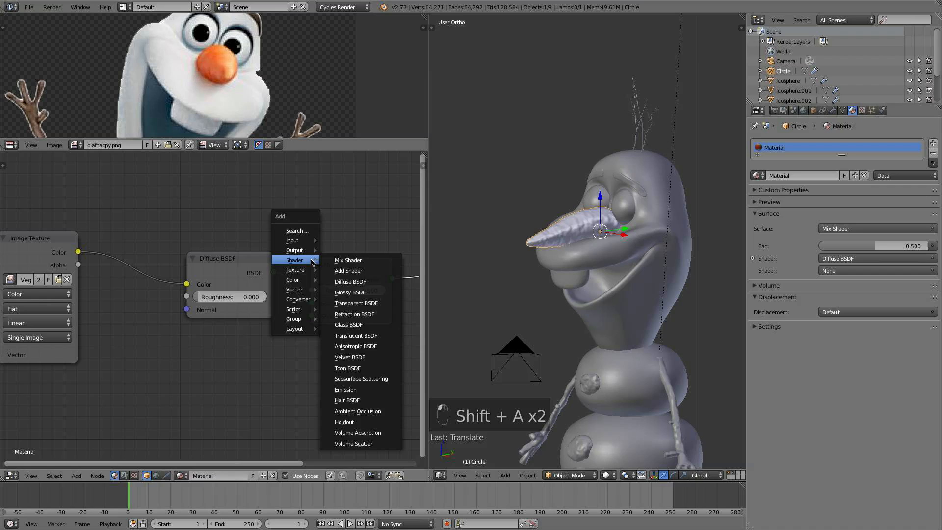
click(348, 291)
drag(298, 350, 312, 316)
drag(261, 337, 239, 337)
click(239, 390)
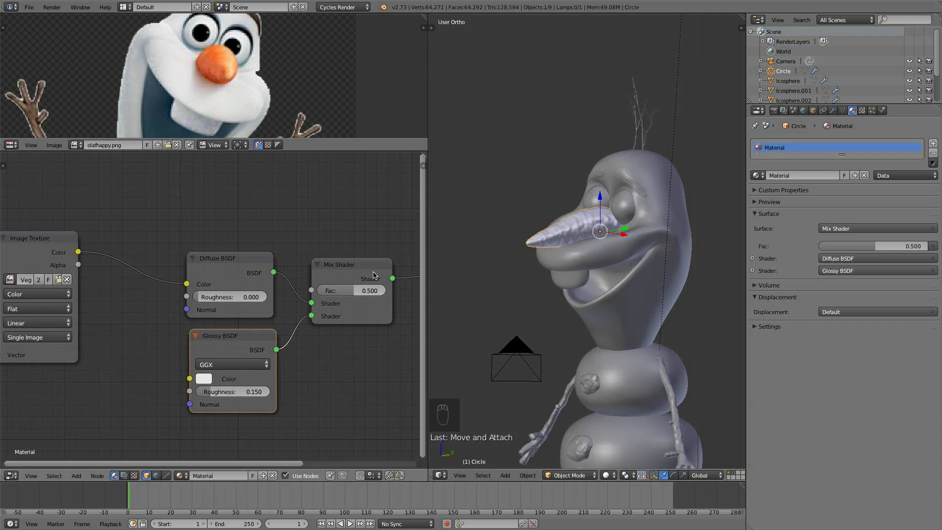
- Set the Mix Shader's Fac to 0.1
click(361, 290)
key(BackSpace)
text(0.1)
key(Return)
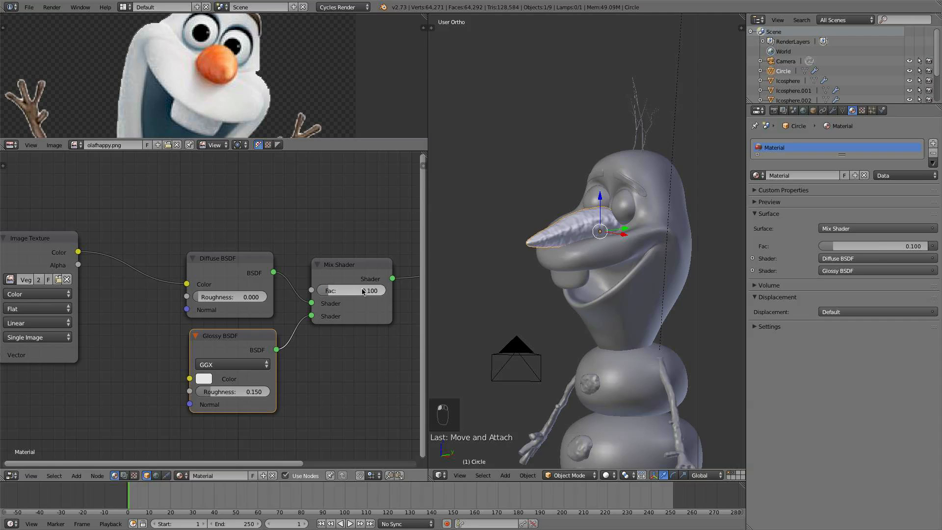
- Add a Bump node and connect the image texture's color to its Height input
scroll(274, 243, down, 2)
drag(175, 265, 93, 251)
key(shift+a)
mouse_move(181, 322)
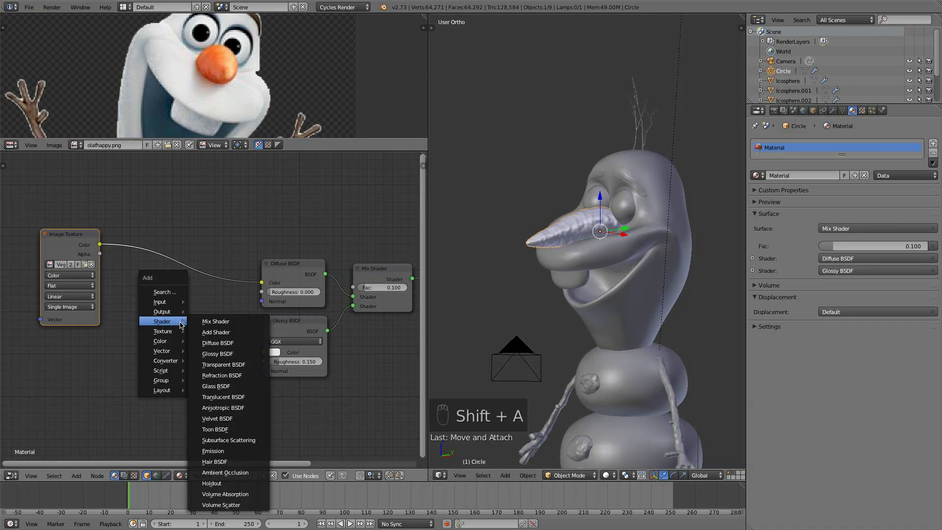
mouse_move(165, 351)
click(210, 360)
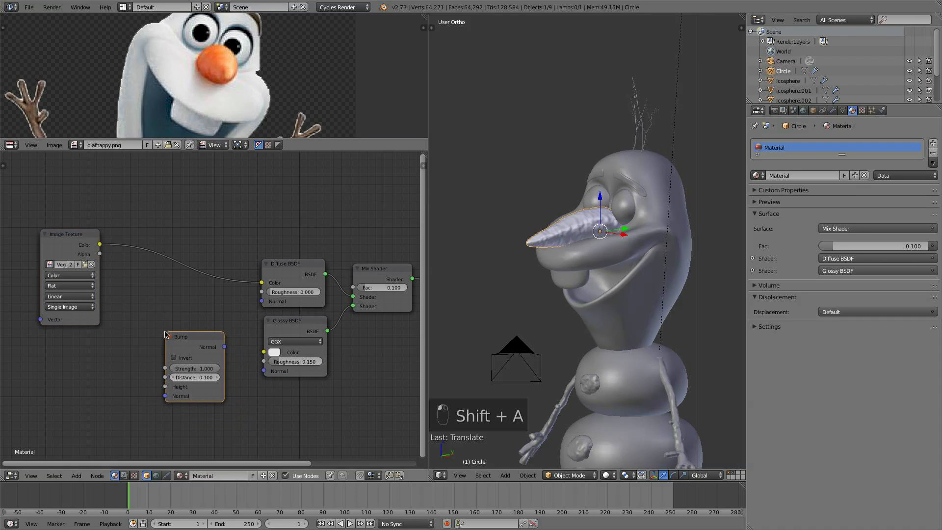
drag(186, 334, 189, 344)
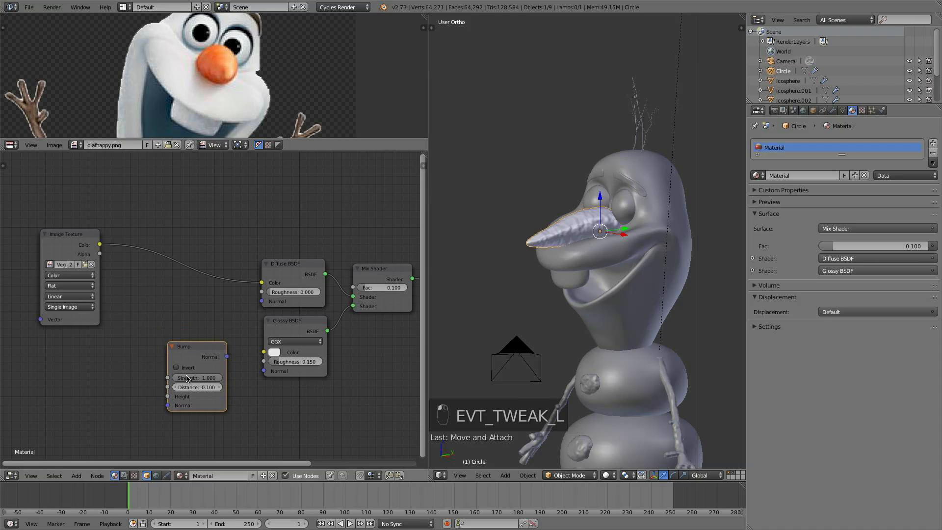
drag(100, 245, 50, 232)
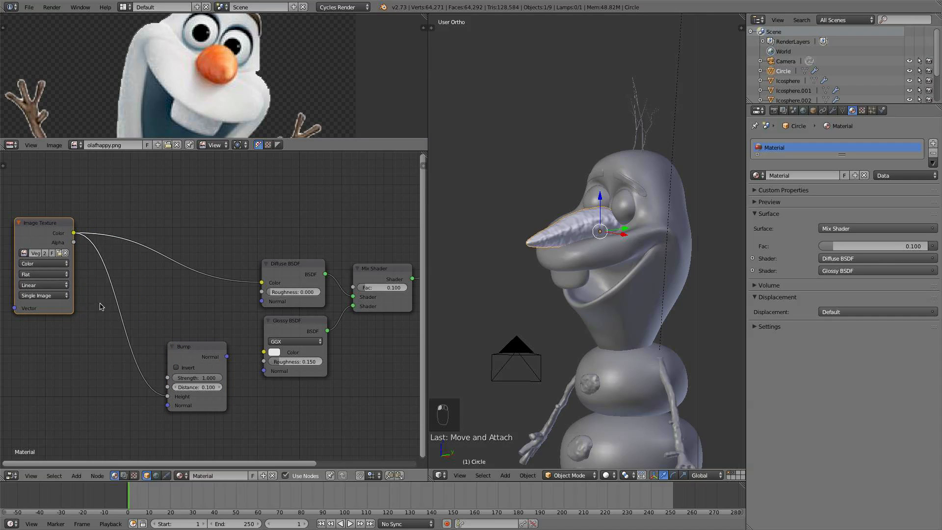
- Insert a ColorRamp node between the image texture and the Bump node, arranging the nodes
key(shift+a)
mouse_move(102, 307)
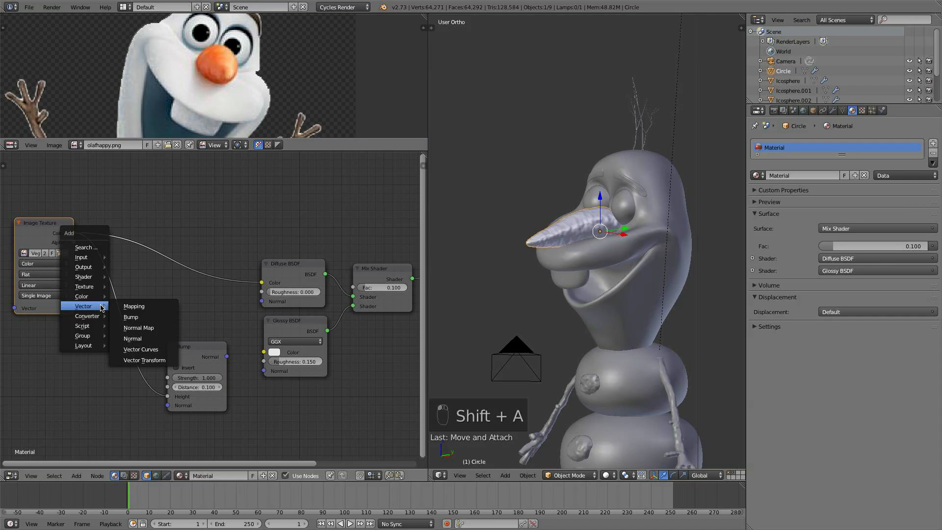
click(137, 327)
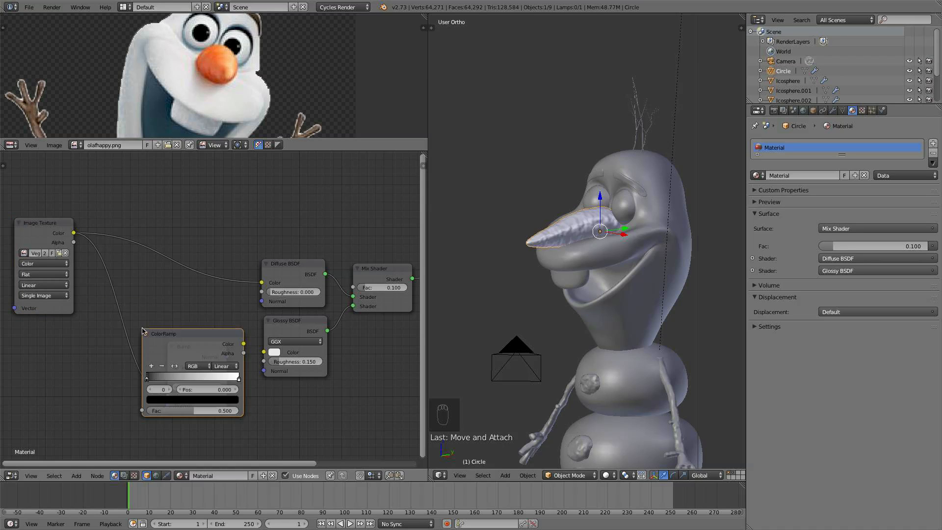
click(76, 284)
drag(197, 349, 227, 356)
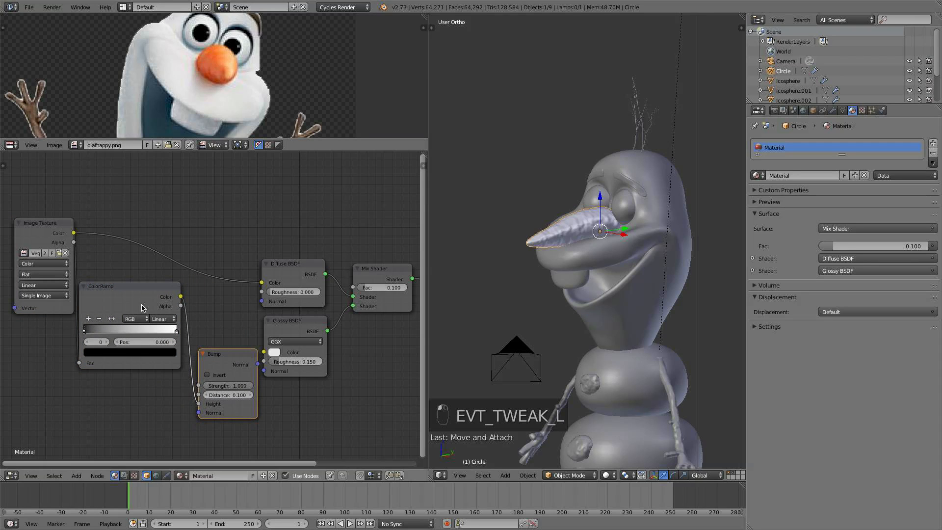
drag(141, 295, 141, 308)
- Connect the Bump node's Normal output to the Diffuse BSDF's Normal input
click(222, 355)
drag(221, 348, 264, 301)
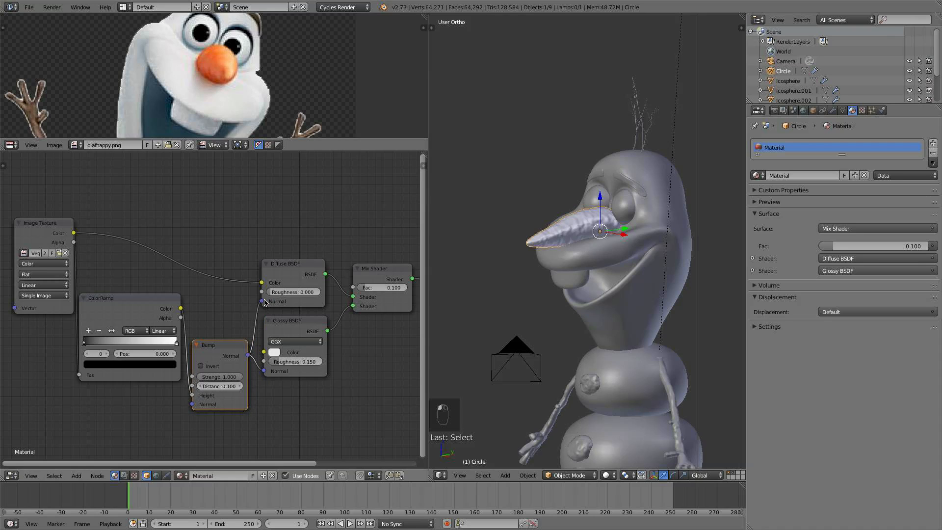
- Enable the Node Wrangler add-on in the User Preferences, searching the add-ons for node
click(29, 7)
click(30, 8)
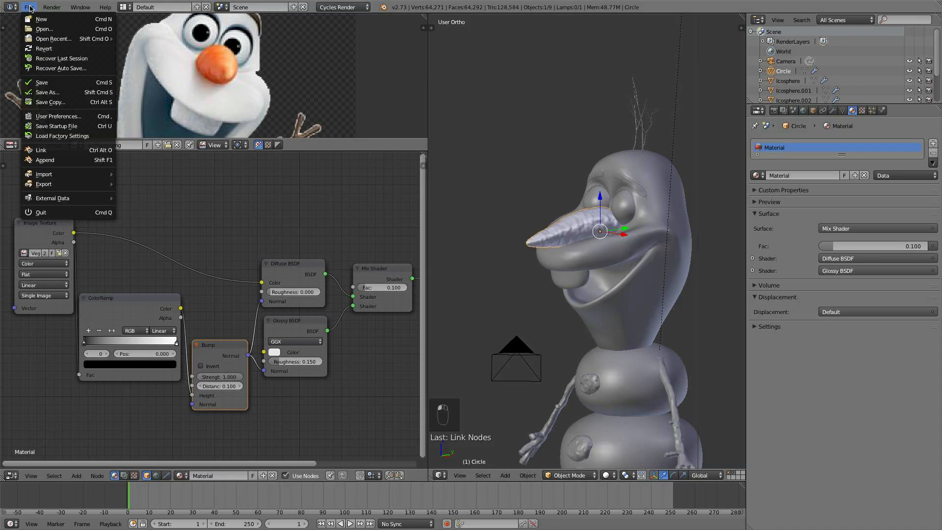
click(59, 117)
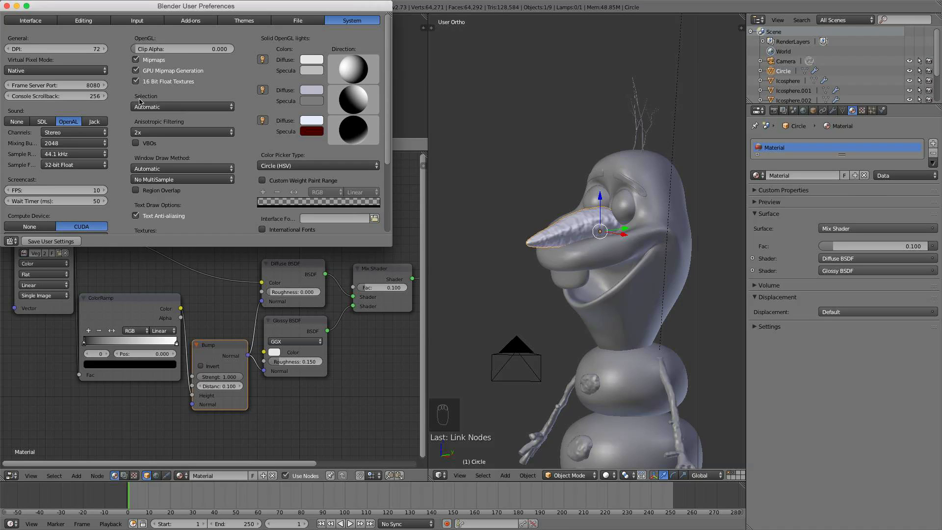
click(190, 21)
click(28, 39)
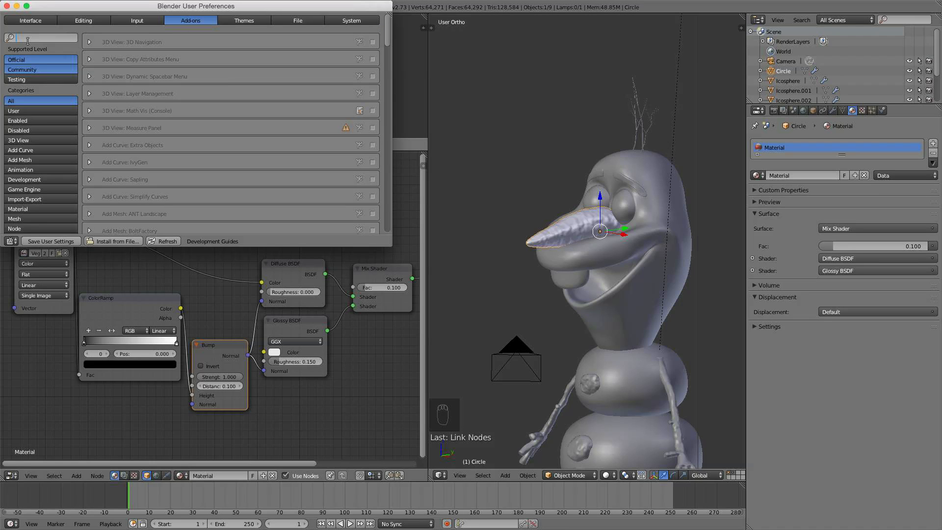
text(node)
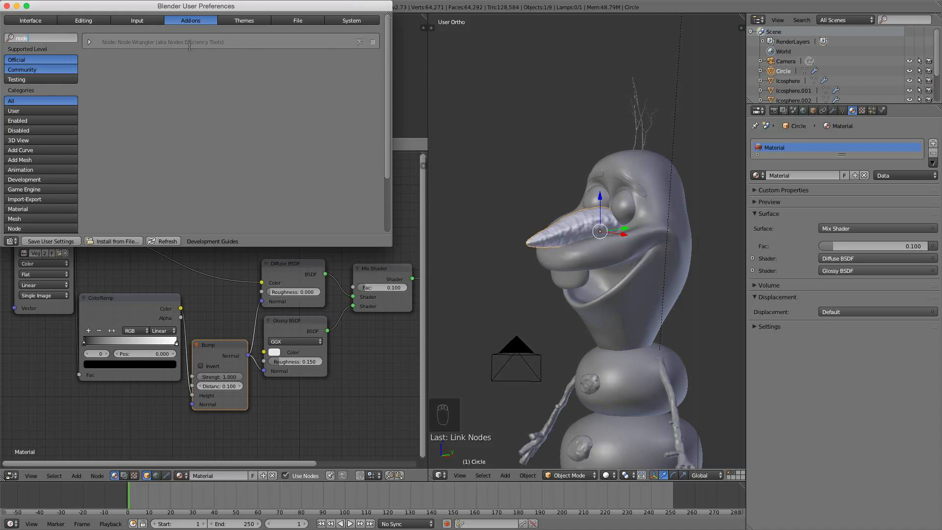
click(372, 41)
click(6, 5)
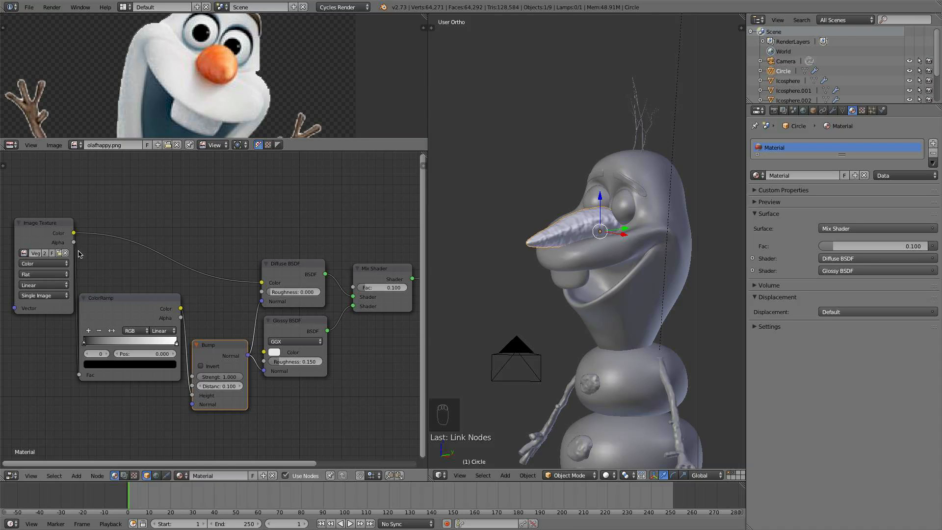
- Rearrange the Image Texture and ColorRamp nodes in the node editor
drag(60, 225, 43, 223)
scroll(186, 300, down, 1)
middle_drag(186, 300, 191, 299)
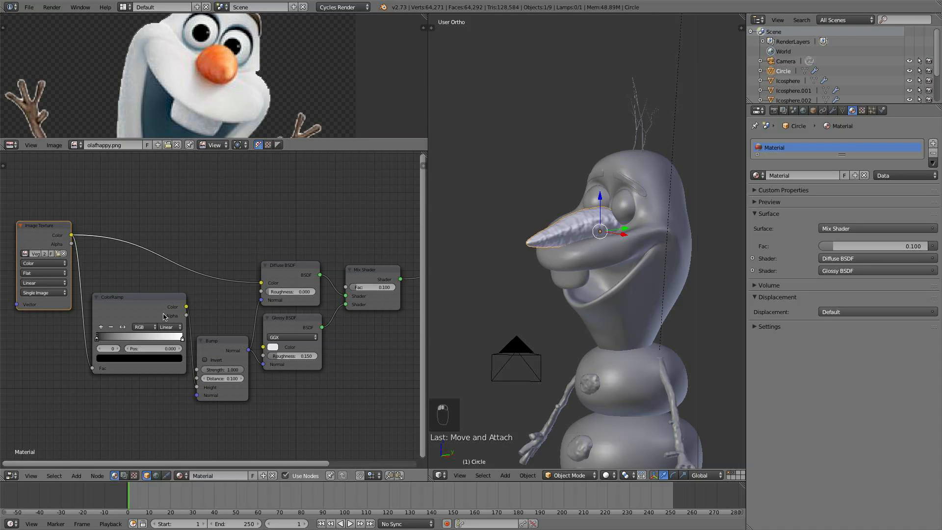
drag(164, 316, 159, 318)
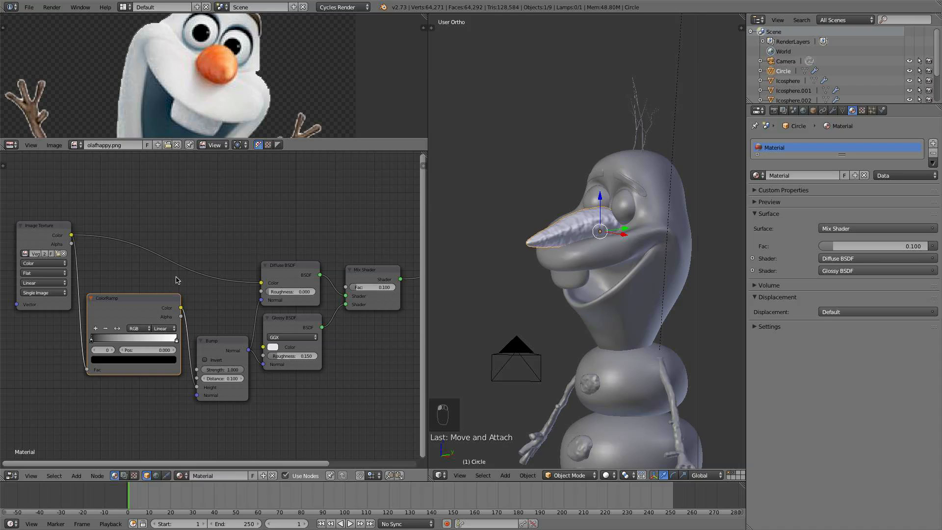
drag(302, 272, 304, 271)
click(161, 310)
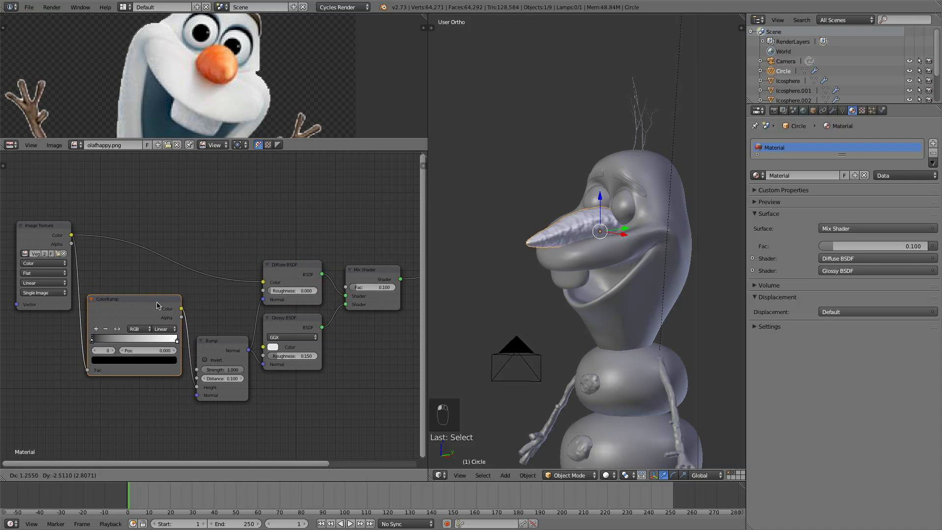
scroll(262, 316, down, 2)
middle_drag(262, 316, 229, 290)
- Preview the ColorRamp output through a Node Wrangler viewer, collapsing the Viewer node and repositioning it and the Material Output
ctrl+shift+click(161, 309)
scroll(274, 285, up, 2)
click(374, 249)
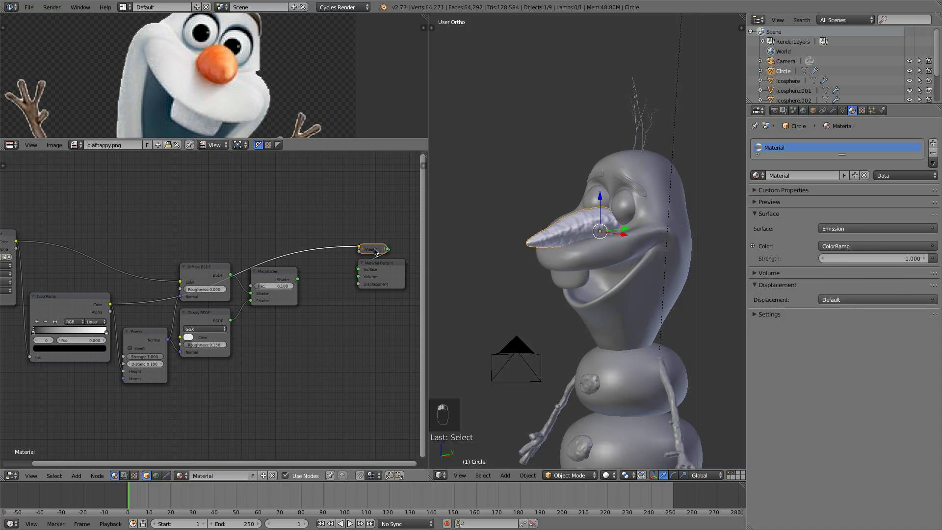
key(Tab)
key(Tab)
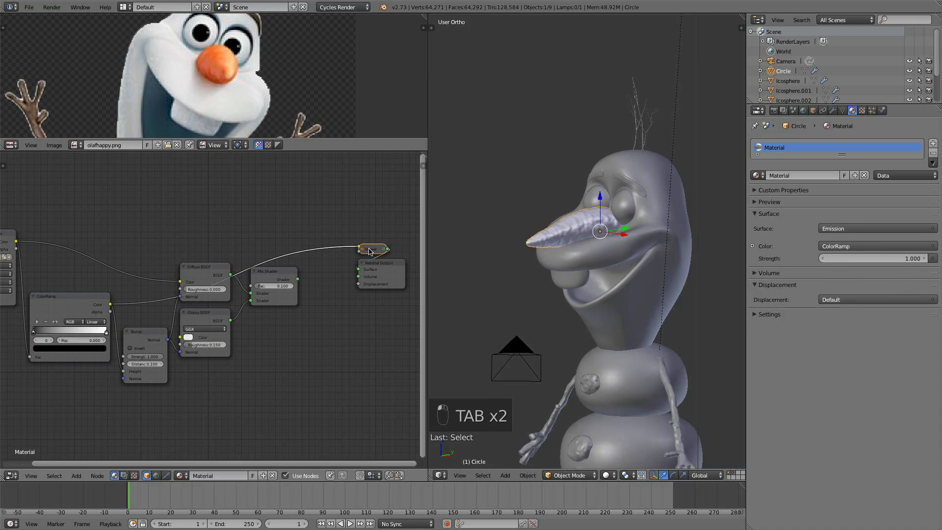
key(h)
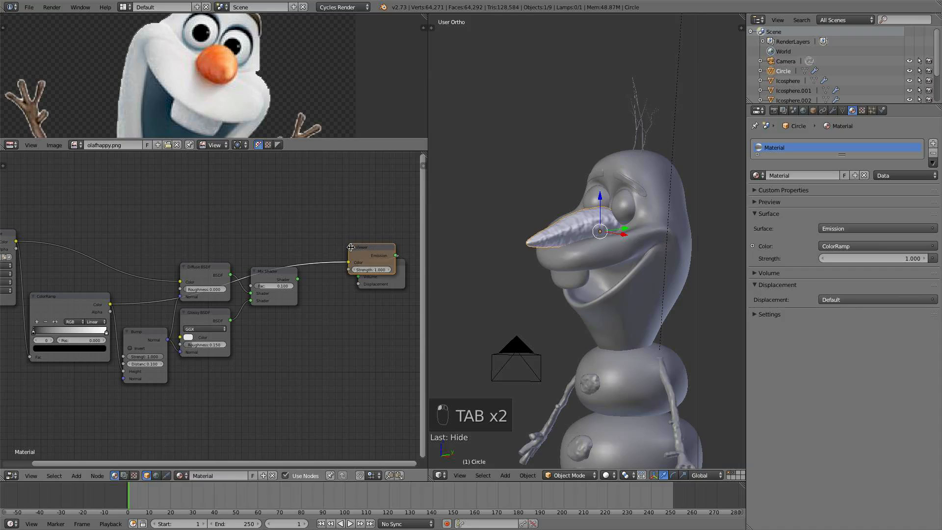
click(352, 248)
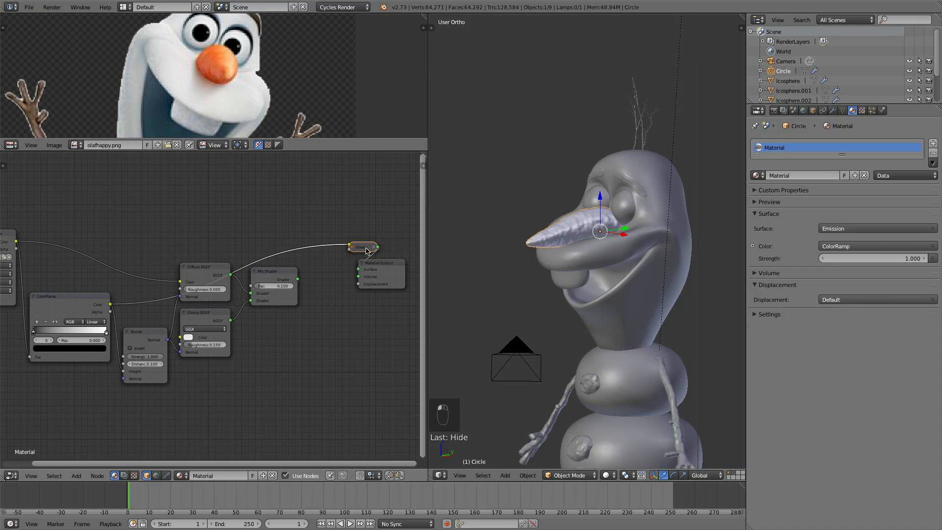
drag(366, 251, 328, 237)
drag(387, 273, 393, 266)
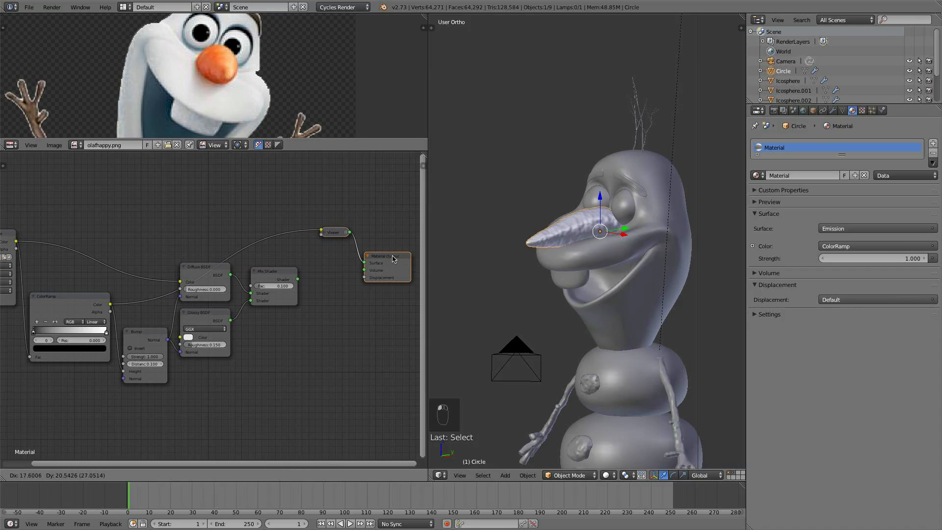
- Preview the Diffuse BSDF and ColorRamp in turn, then connect the Mix Shader back to the Material Output
ctrl+shift+click(147, 342)
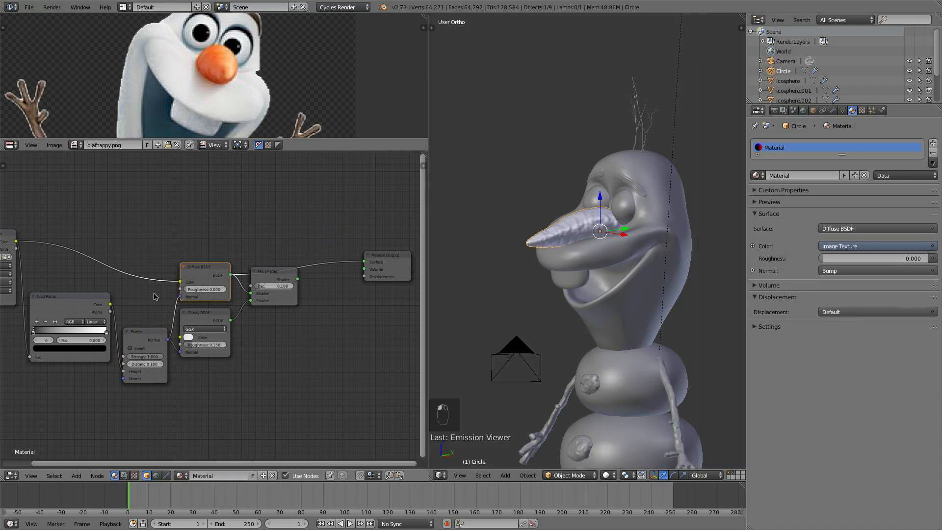
ctrl+shift+click(106, 302)
drag(86, 307, 89, 302)
middle_drag(129, 307, 212, 290)
scroll(161, 302, up, 1)
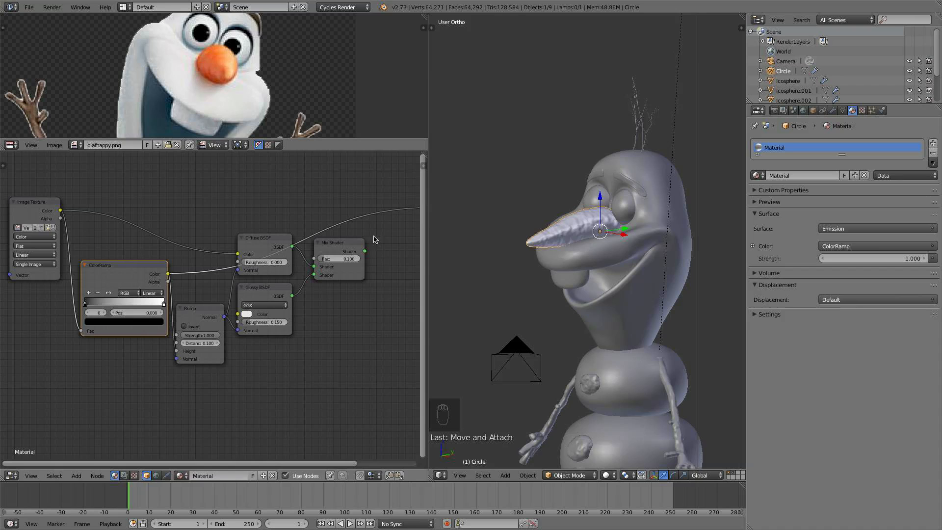
ctrl+shift+click(355, 243)
- Switch the 3D viewport to Rendered shading and zoom in on the carrot nose
scroll(383, 319, down, 2)
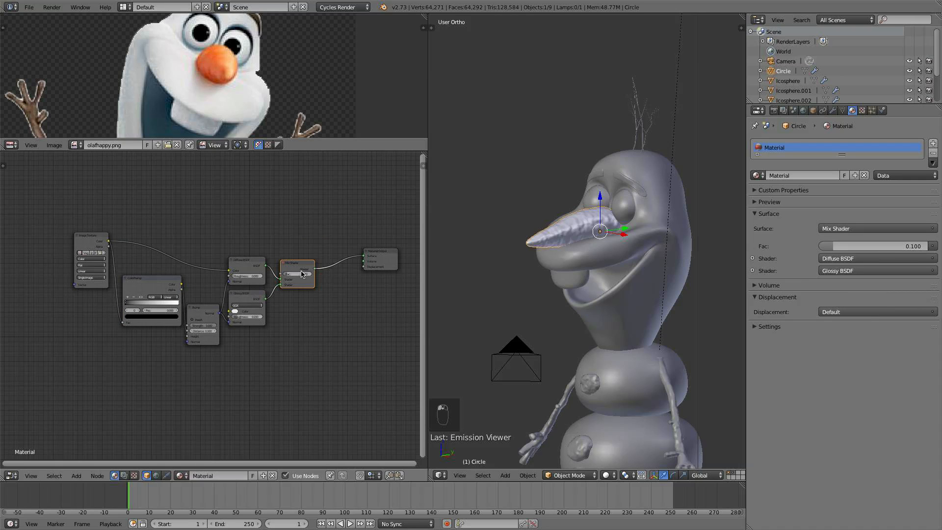
scroll(271, 289, up, 1)
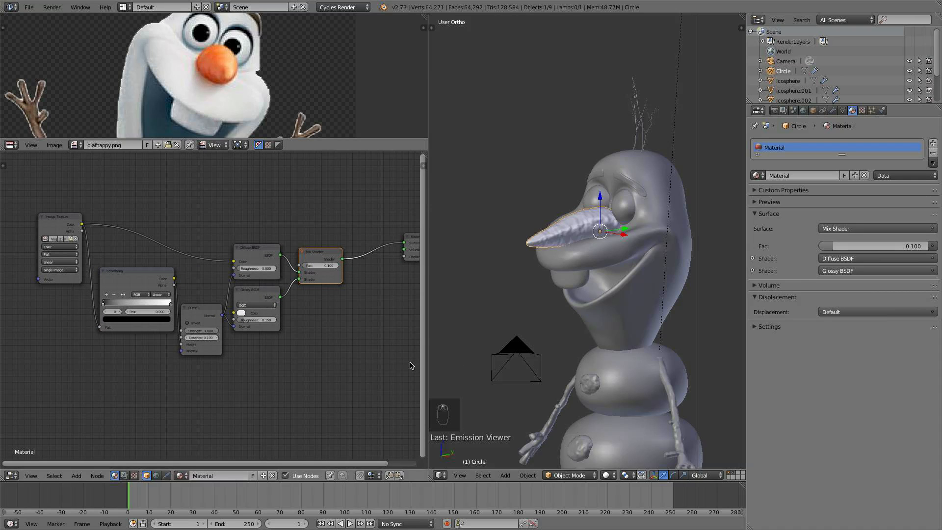
scroll(454, 368, up, 2)
scroll(327, 316, up, 1)
scroll(328, 316, down, 2)
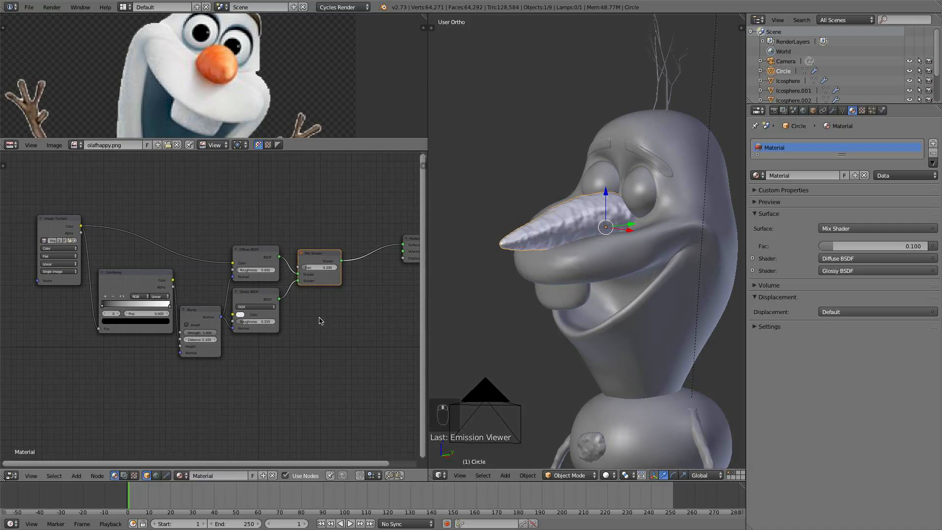
click(609, 475)
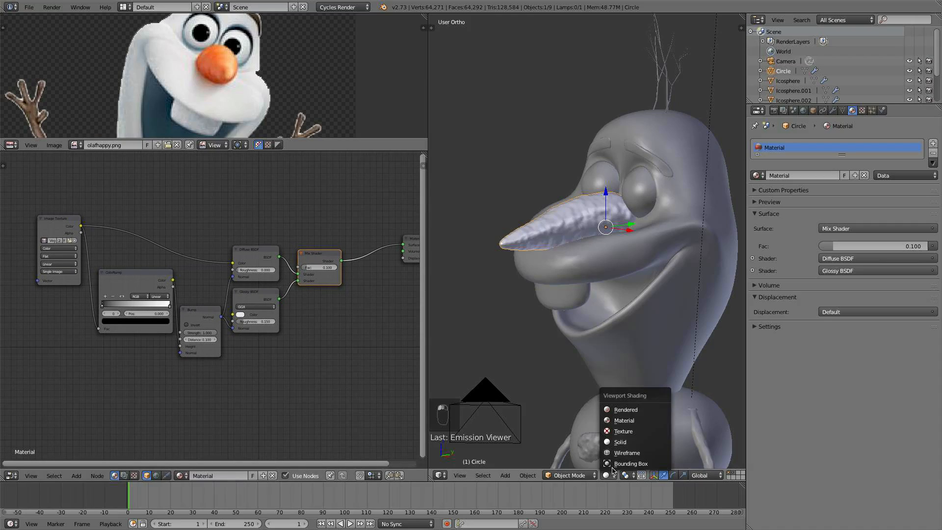
click(632, 406)
scroll(581, 241, up, 5)
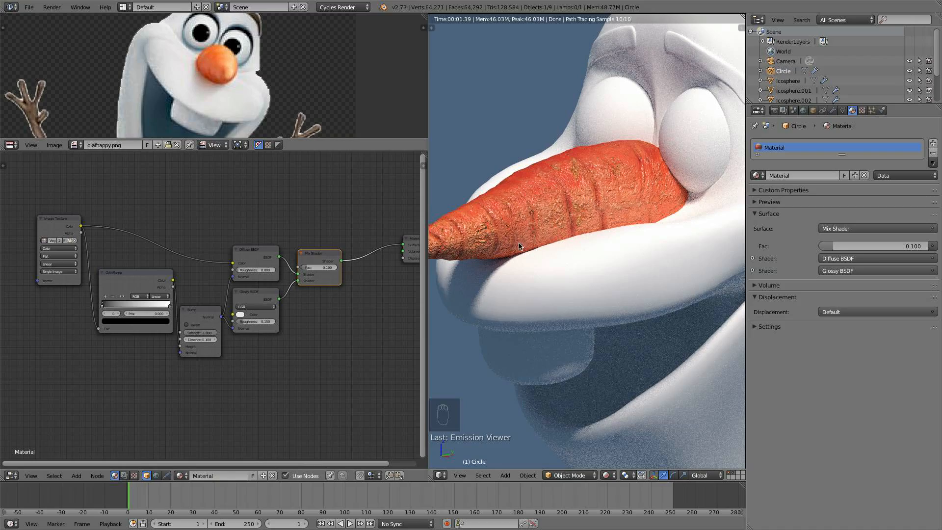
scroll(240, 320, up, 1)
- Preview the ColorRamp and move its black stop to about 0.114 and white stop to about 0.445, then preview the Mix Shader again
ctrl+shift+click(144, 278)
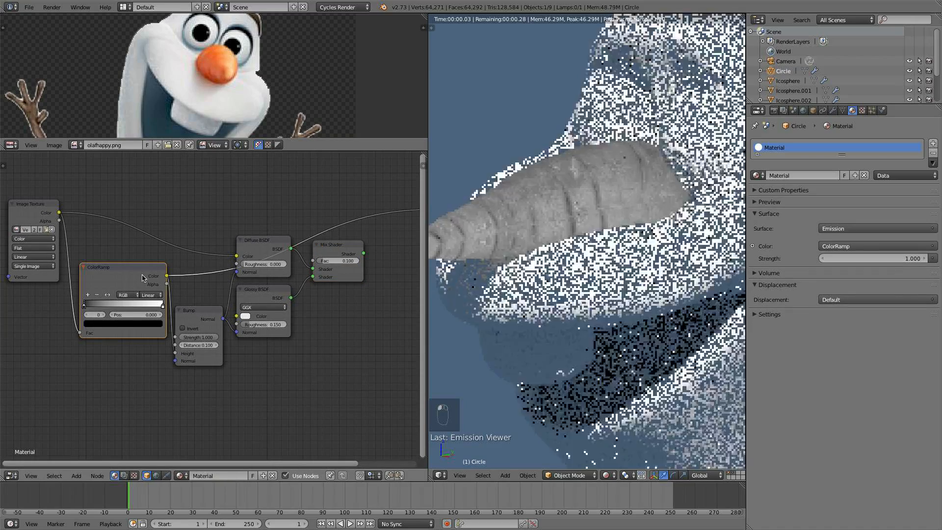
scroll(226, 288, down, 4)
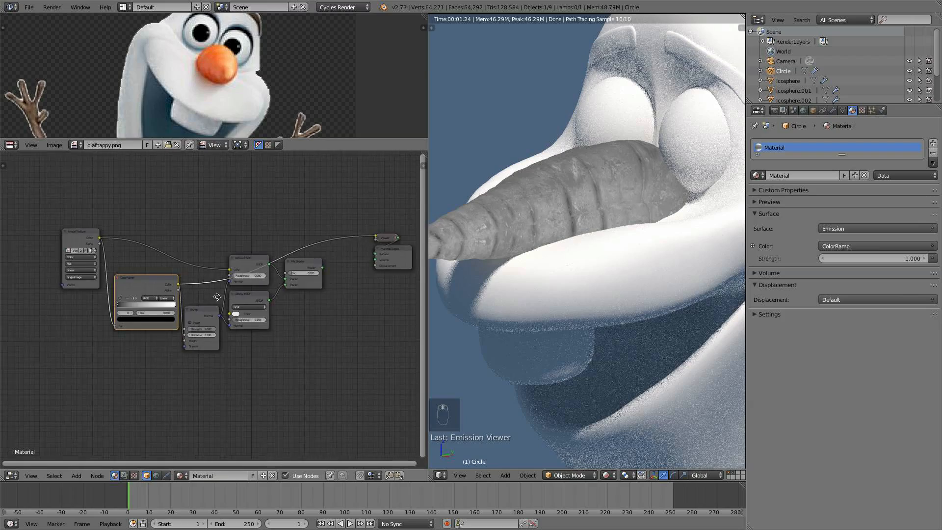
middle_drag(315, 280, 252, 289)
middle_drag(325, 245, 393, 211)
scroll(393, 211, up, 3)
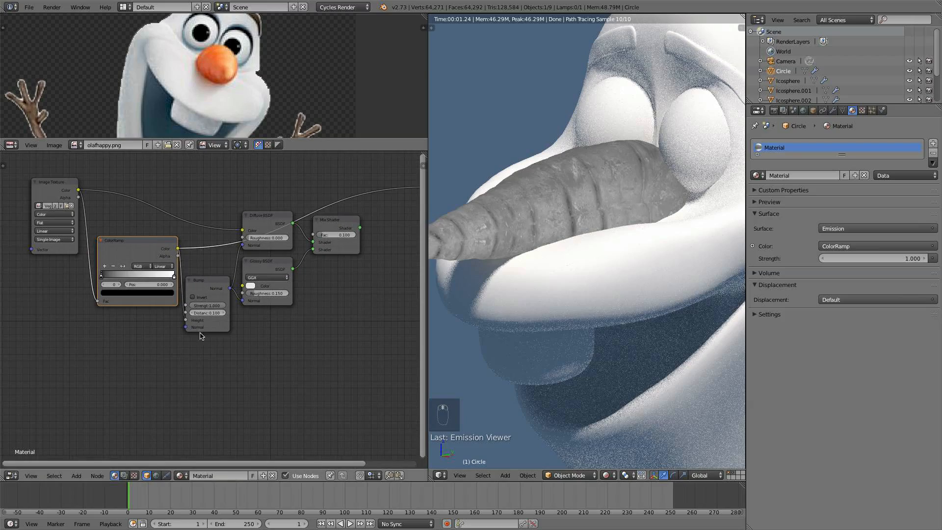
scroll(203, 305, up, 2)
mouse_move(75, 270)
mouse_down()
mouse_move(104, 267)
mouse_move(91, 267)
mouse_up()
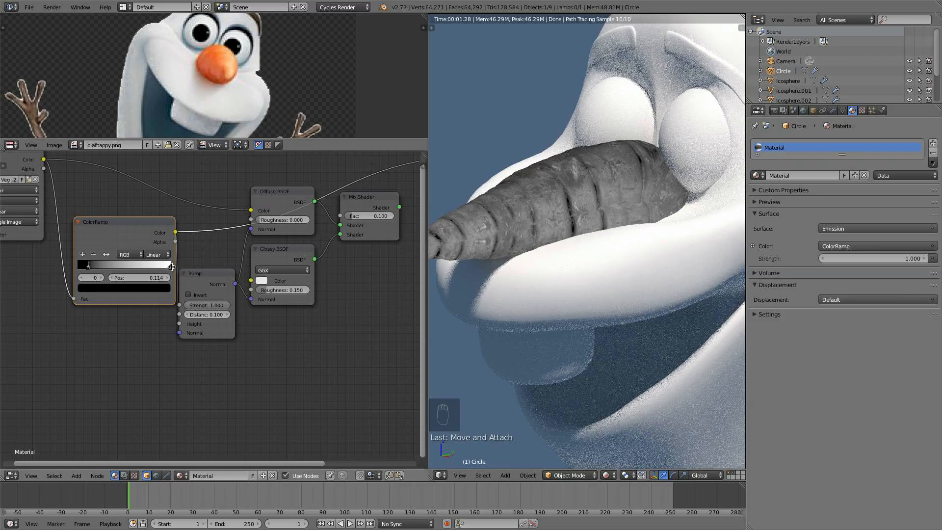
drag(170, 268, 119, 267)
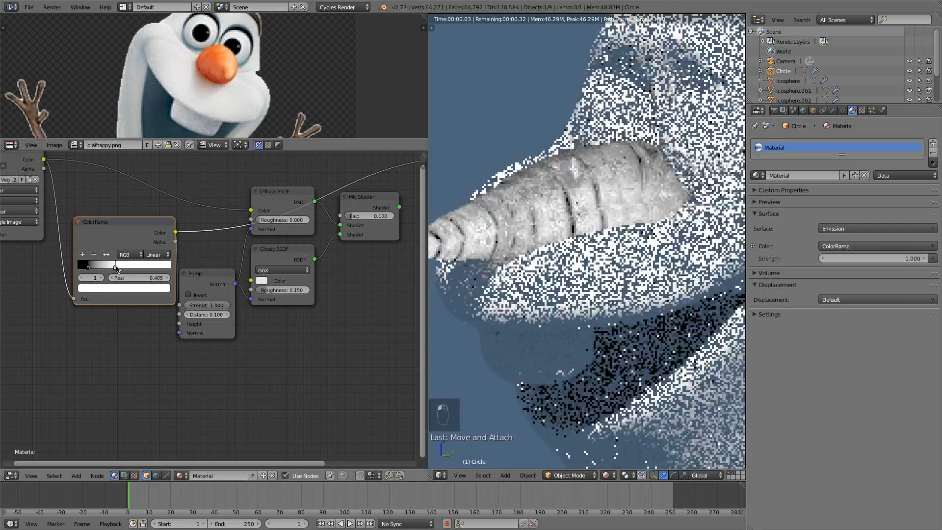
scroll(178, 271, down, 1)
middle_drag(177, 271, 142, 258)
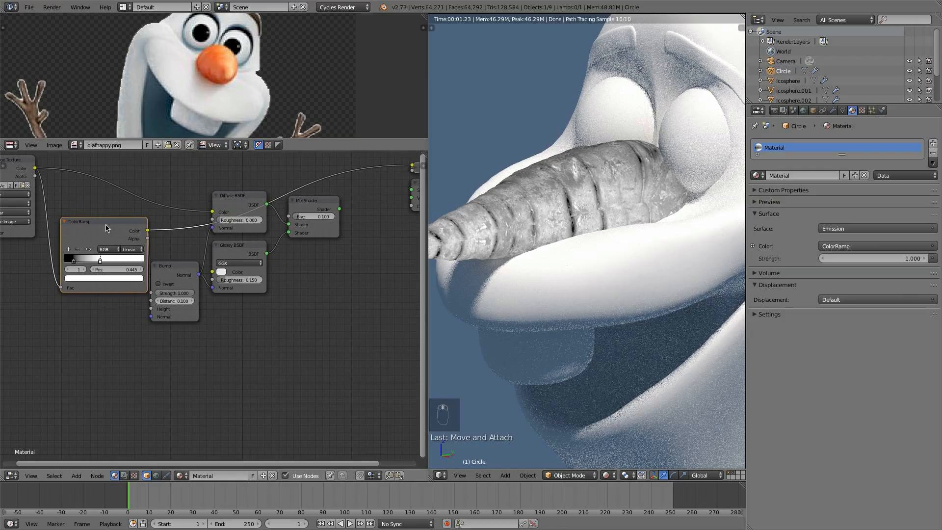
drag(117, 232, 104, 243)
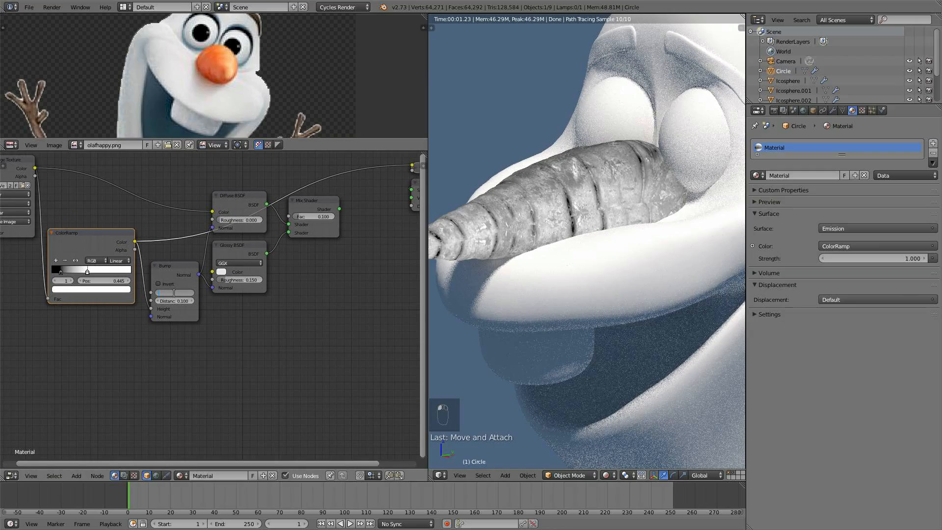
key(Return)
ctrl+shift+click(320, 210)
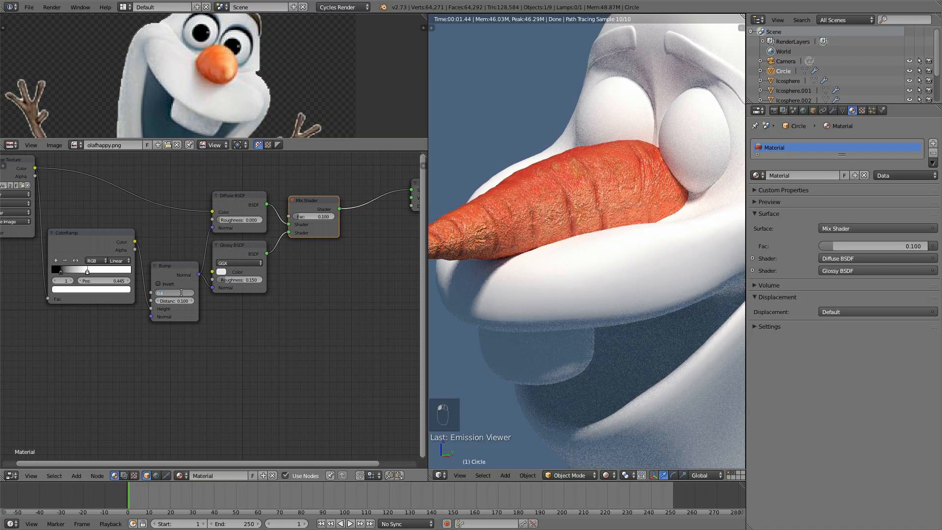
- Set the Bump node's Strength to 0.2
text(0.3)
key(Return)
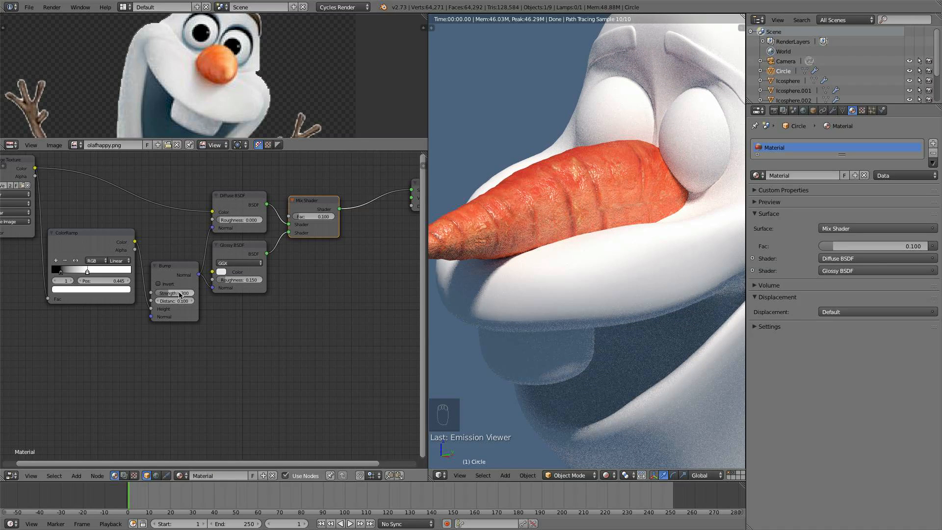
key(Return)
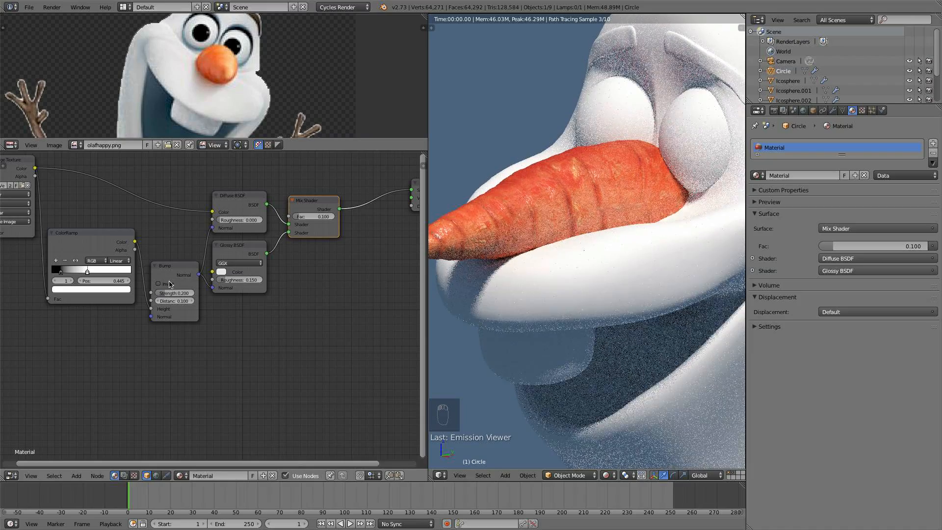
- Inspect the rendered carrot nose up close, then switch the viewport back to Solid shading
scroll(571, 212, down, 5)
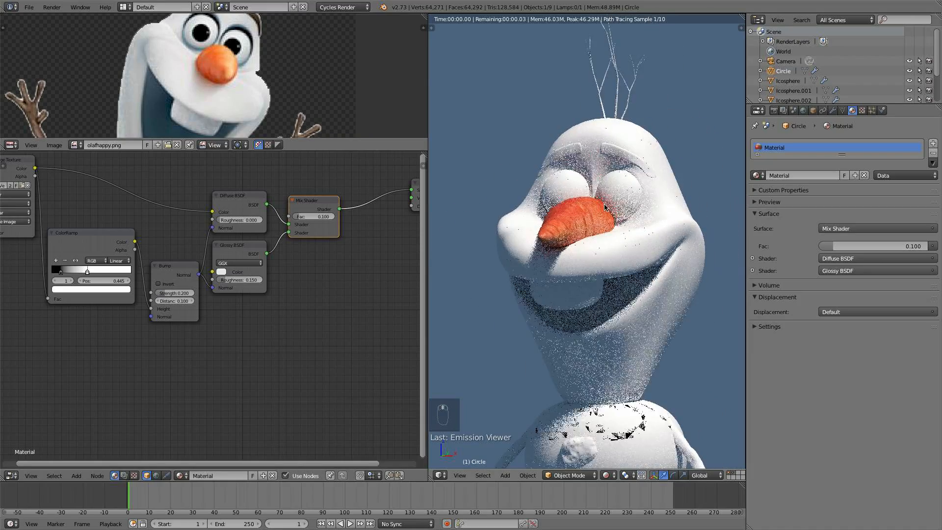
scroll(550, 195, up, 5)
scroll(494, 210, up, 2)
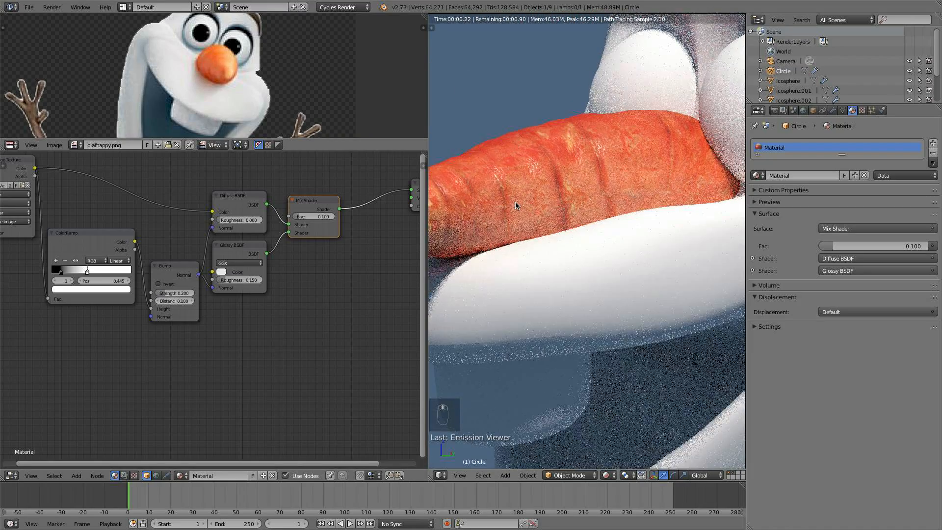
scroll(288, 275, down, 4)
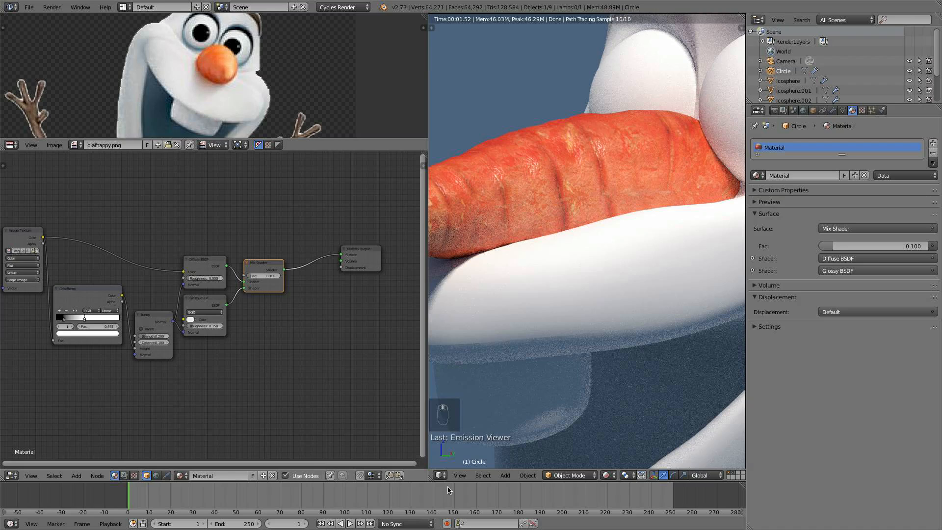
click(608, 475)
click(630, 442)
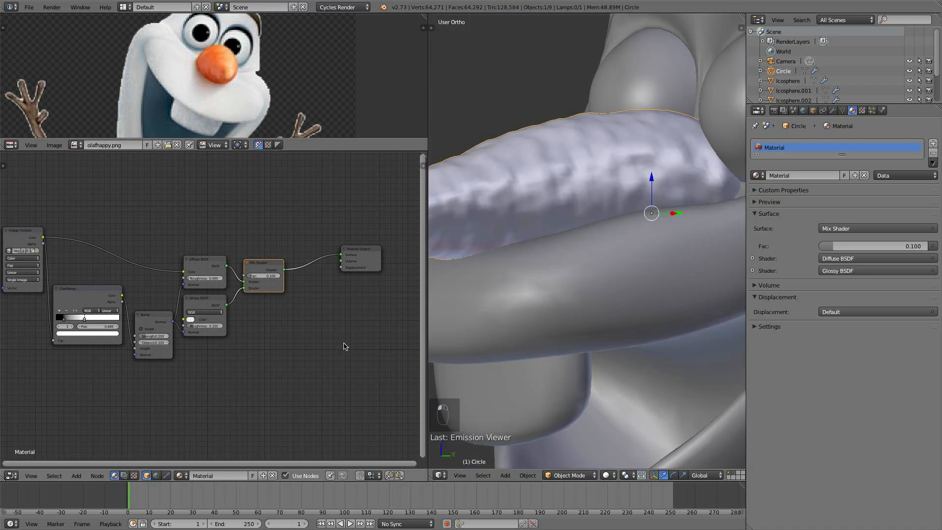
- Set the Cycles render Feature Set to Experimental
drag(372, 255, 384, 246)
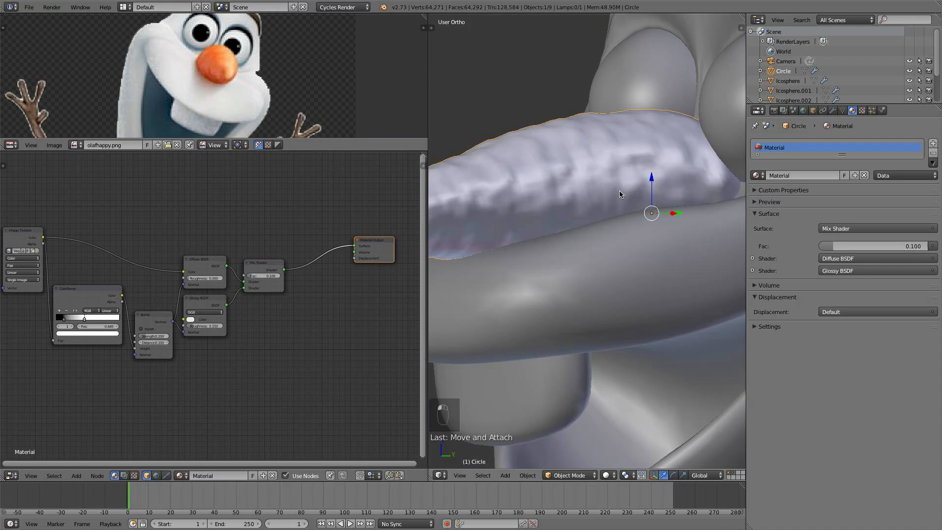
click(773, 111)
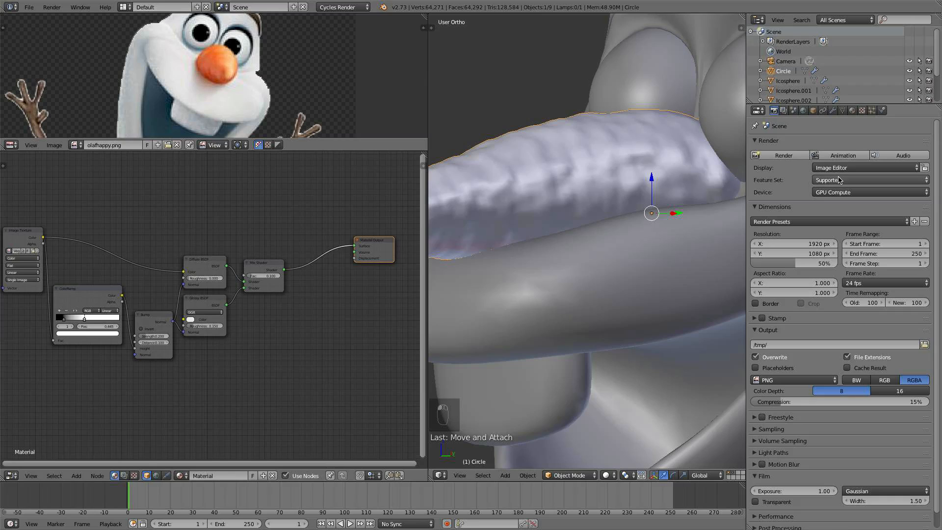
click(839, 180)
click(850, 157)
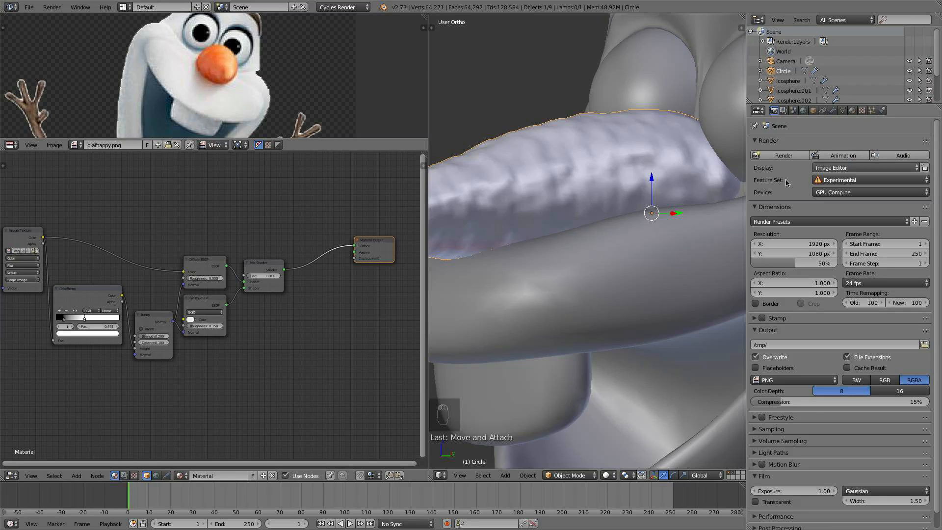
- Duplicate the Mix Shader and insert the copy between the existing Mix Shader and the Material Output
scroll(387, 297, up, 2)
click(293, 273)
key(shift+d)
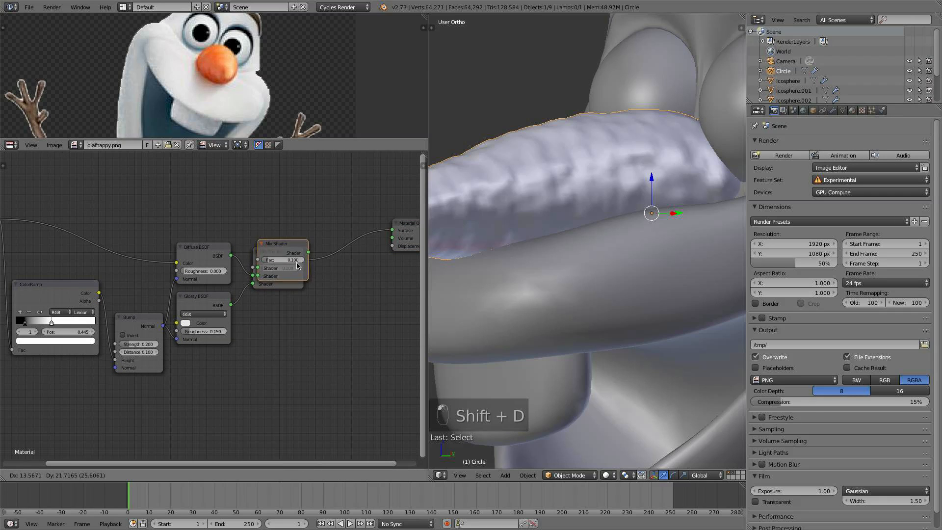
click(358, 234)
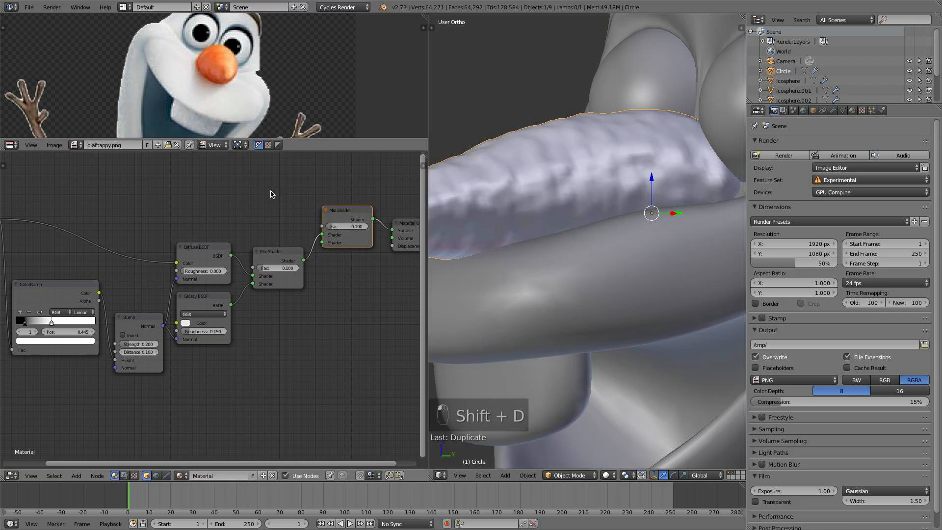
middle_drag(219, 194, 227, 237)
- Add a Subsurface Scattering shader node and position it above the Diffuse BSDF
key(shift+a)
mouse_move(193, 205)
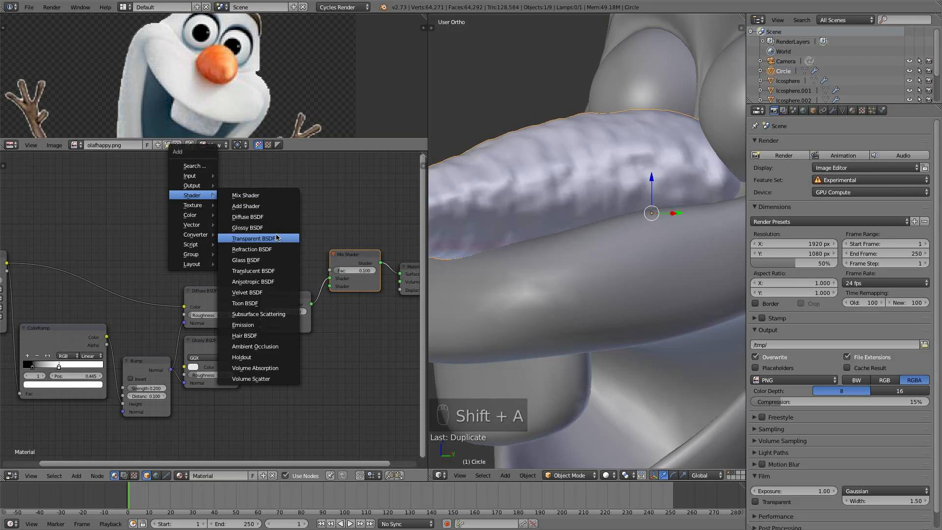
click(265, 311)
click(196, 184)
scroll(228, 191, up, 3)
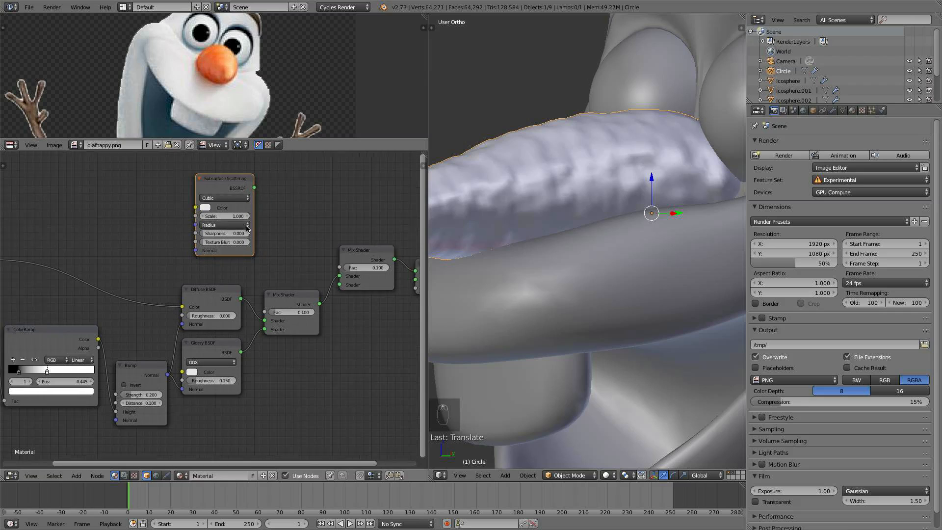
drag(222, 157, 227, 184)
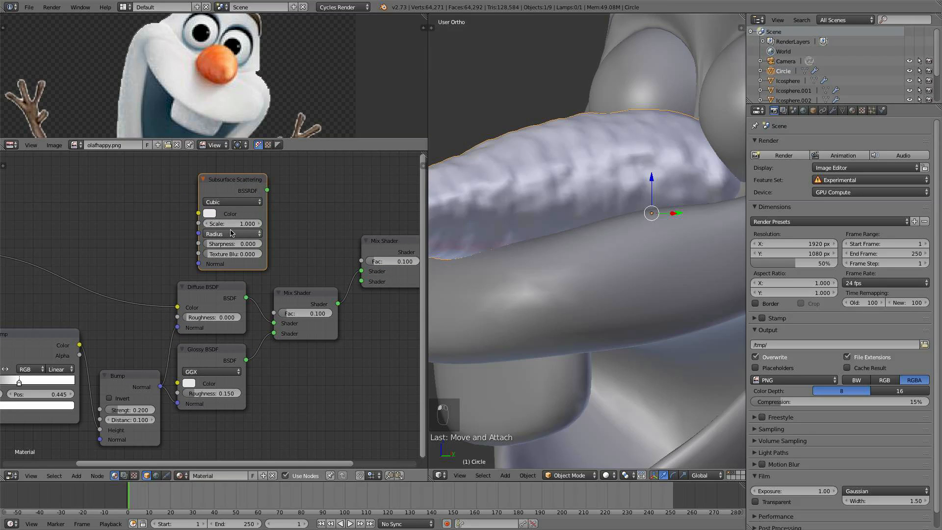
scroll(230, 236, up, 2)
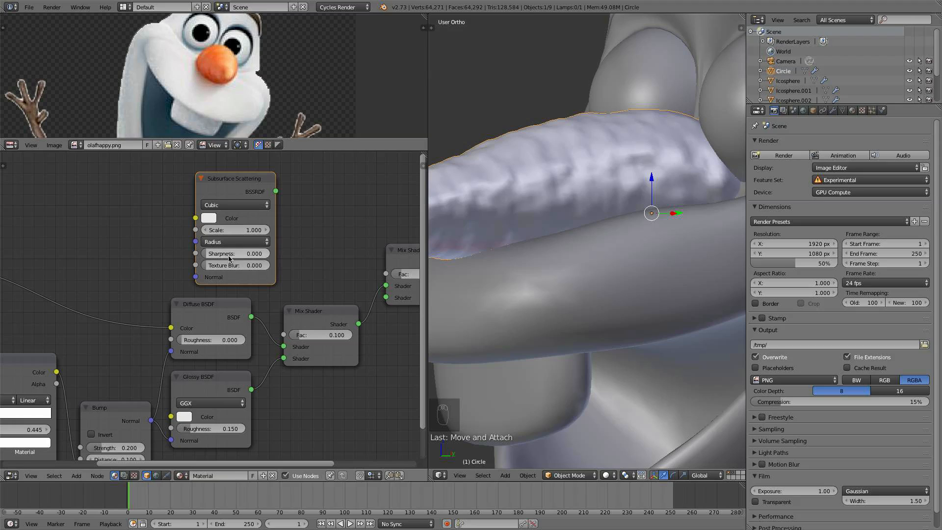
mouse_move(223, 253)
mouse_down()
mouse_move(247, 254)
mouse_move(236, 265)
mouse_up()
drag(202, 254, 211, 254)
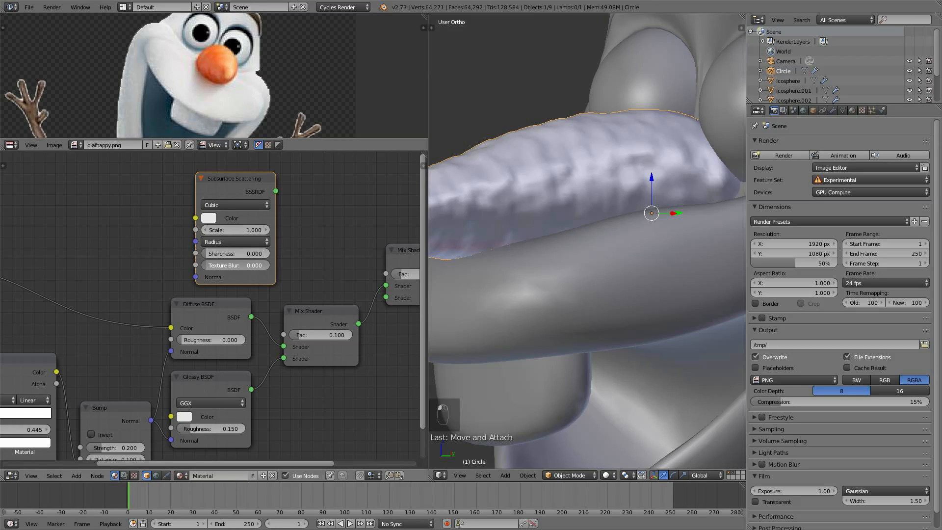
key(g)
click(229, 246)
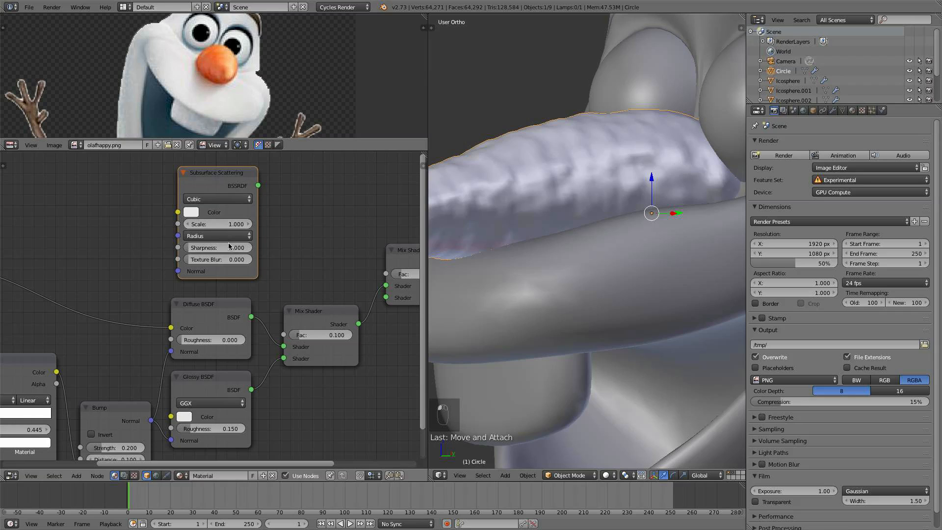
mouse_move(229, 246)
mouse_down()
mouse_move(258, 246)
mouse_move(229, 246)
mouse_up()
middle_drag(230, 246, 274, 226)
scroll(252, 219, down, 1)
scroll(275, 226, down, 4)
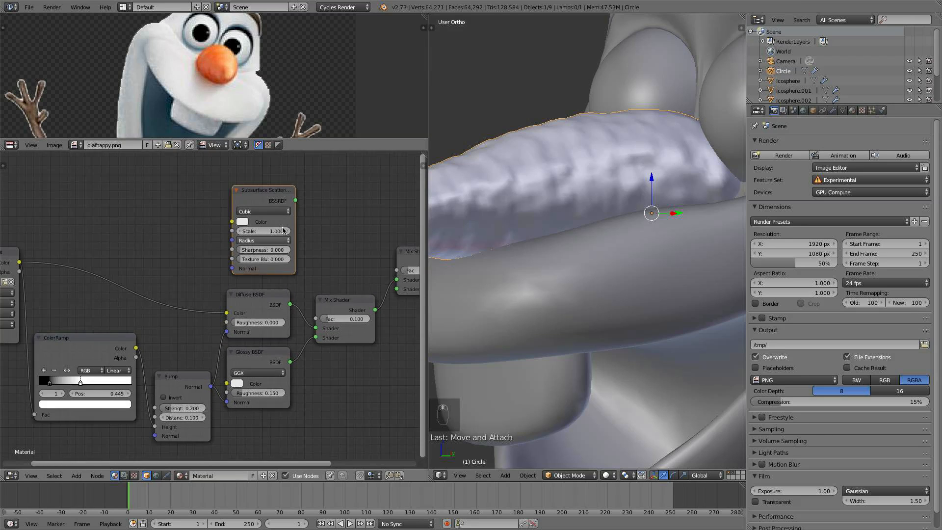
- Connect the image texture's color and the Bump node's normal to the Subsurface Scattering node's Color and Normal inputs
drag(47, 268, 228, 234)
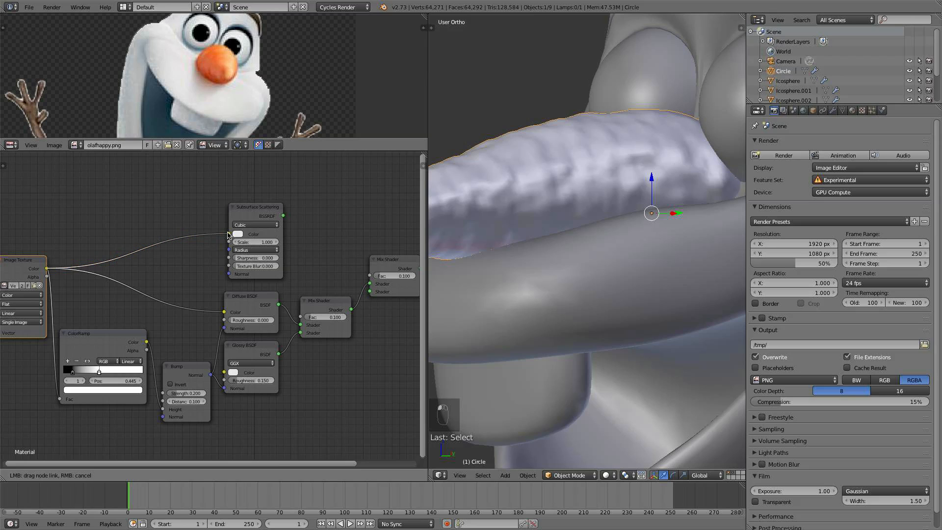
drag(263, 206, 250, 199)
scroll(211, 307, up, 1)
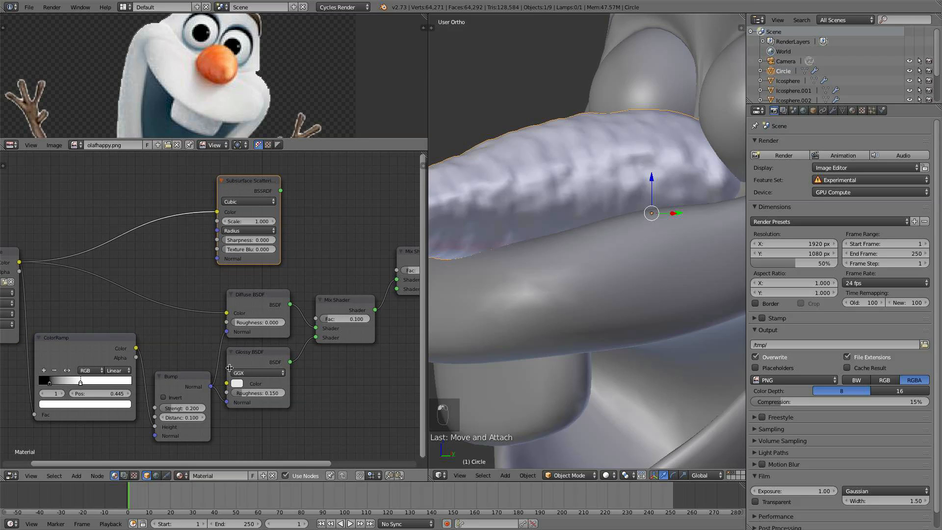
drag(211, 387, 217, 259)
scroll(267, 211, up, 1)
scroll(273, 216, down, 1)
middle_drag(274, 216, 262, 267)
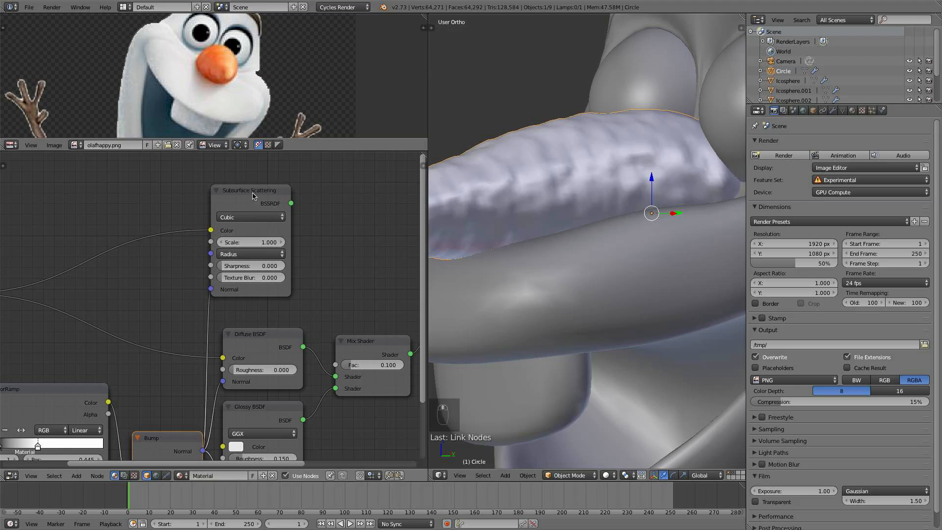
drag(253, 196, 261, 195)
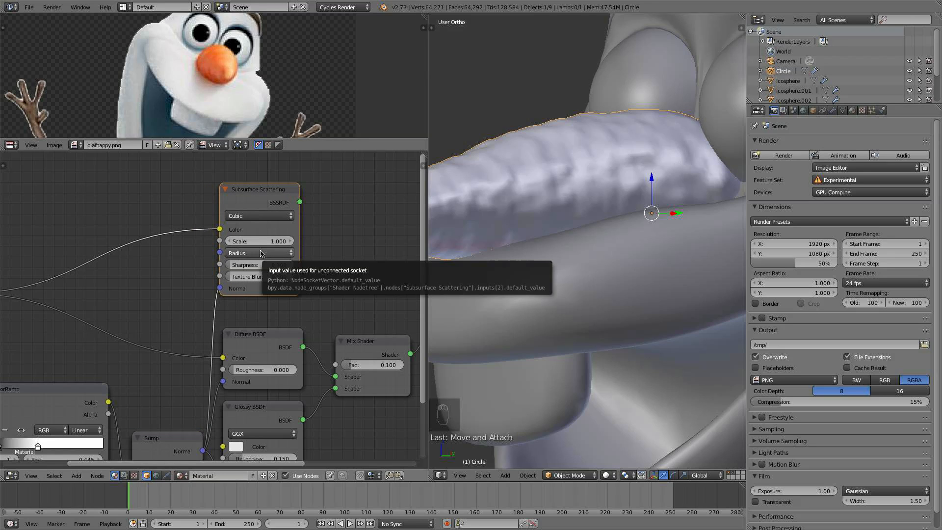
- Set the Subsurface Scattering radius to 0.3, 0.2 and 0.25, and its Scale to 1
drag(259, 241, 236, 240)
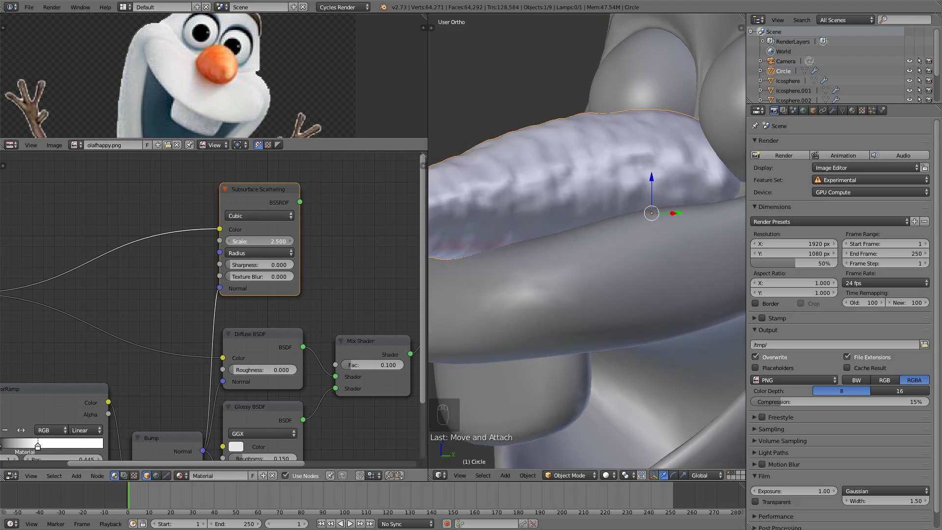
click(262, 252)
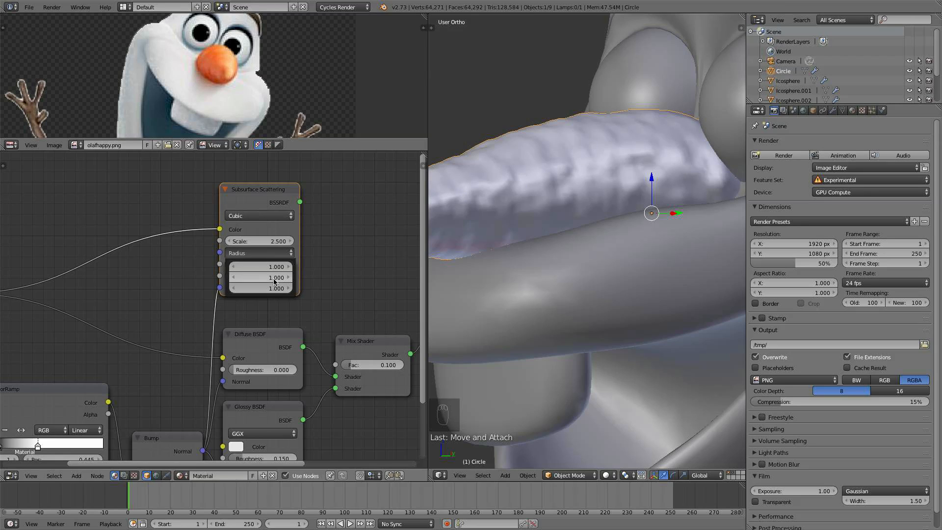
click(263, 266)
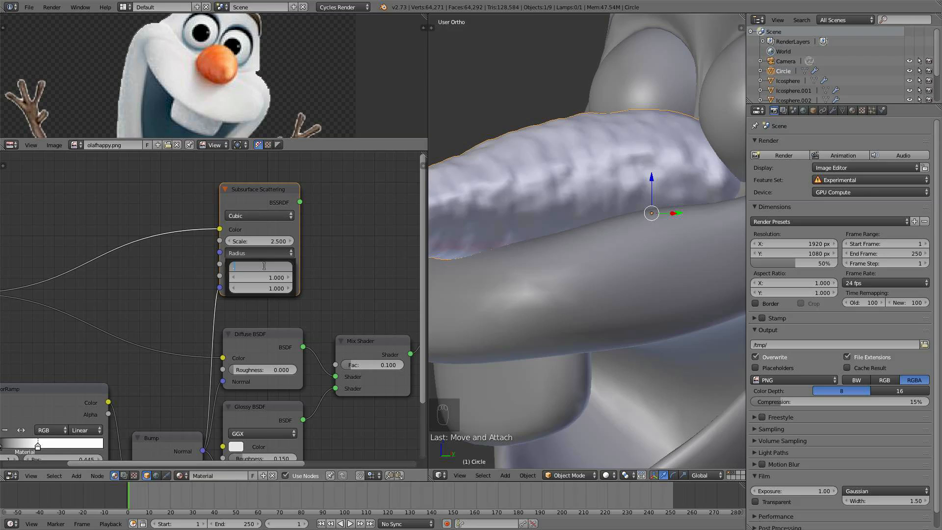
text(0.3)
key(Return)
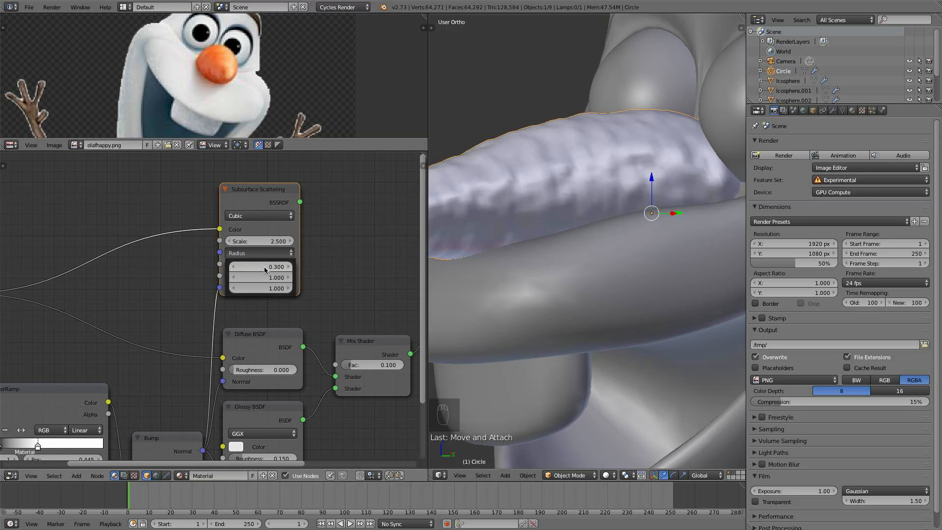
click(264, 278)
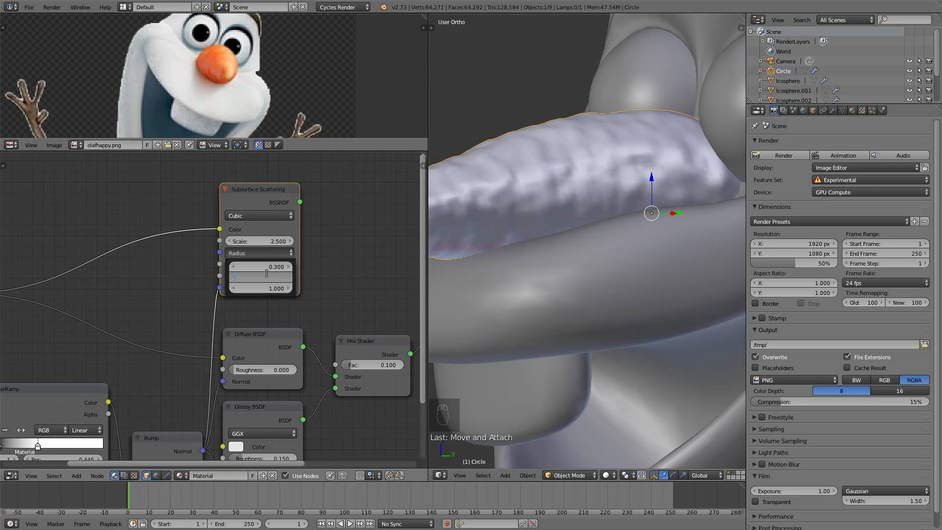
text(0.2)
key(Return)
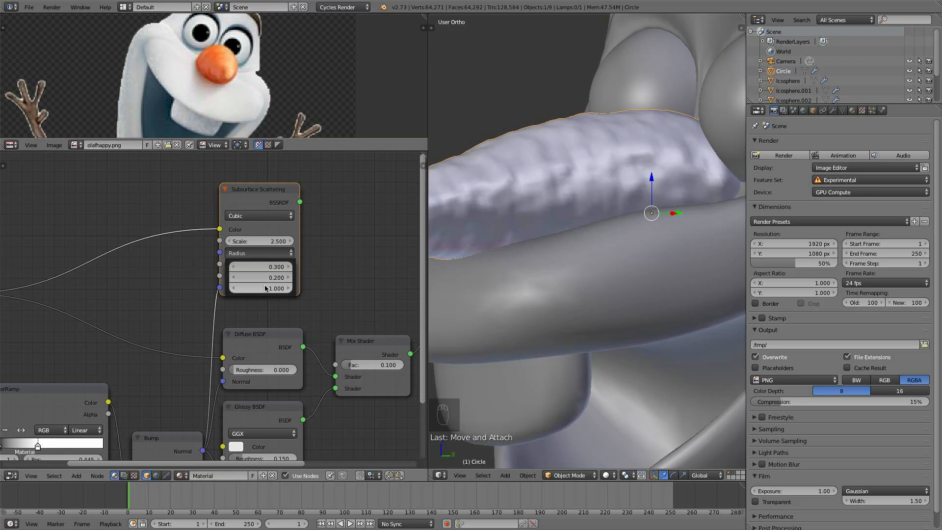
click(264, 288)
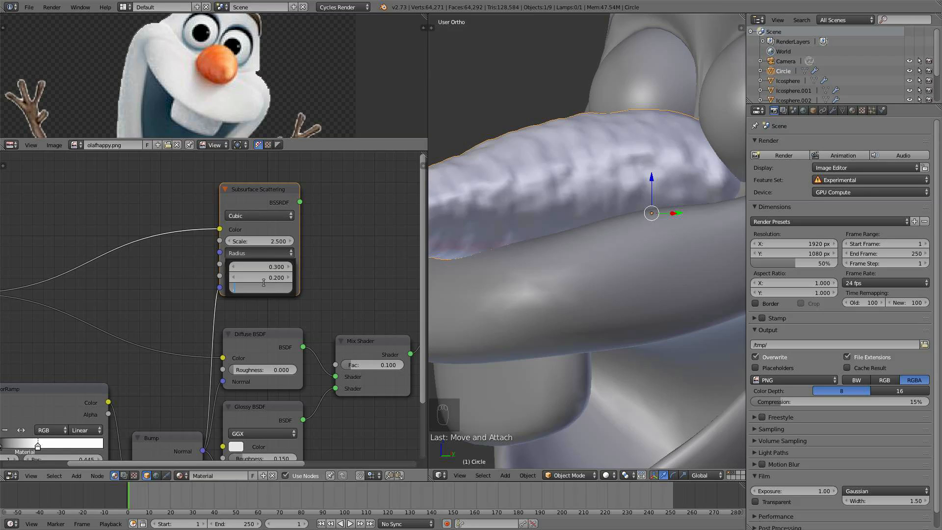
text(.25)
key(Return)
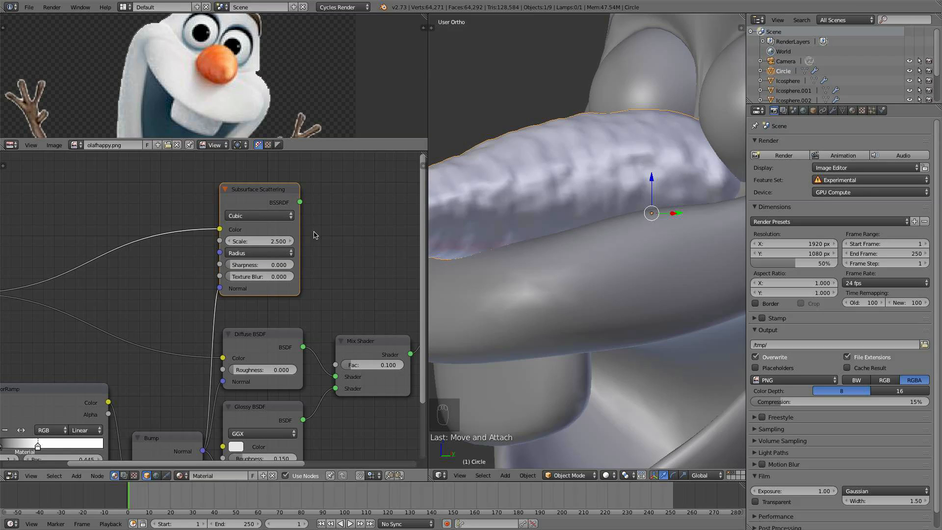
click(274, 242)
text(1)
key(Return)
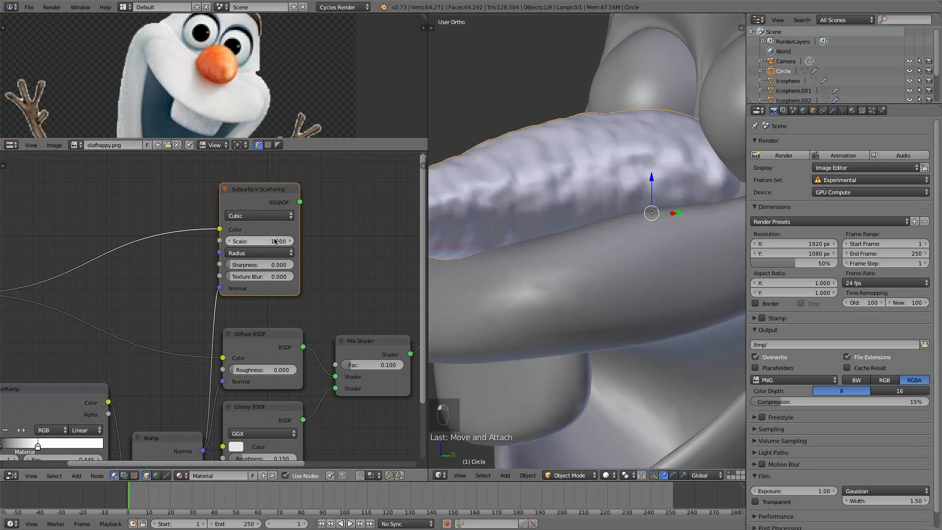
- Connect the Subsurface Scattering output to the new Mix Shader's first shader input and set its Fac to 0.3
scroll(305, 263, down, 3)
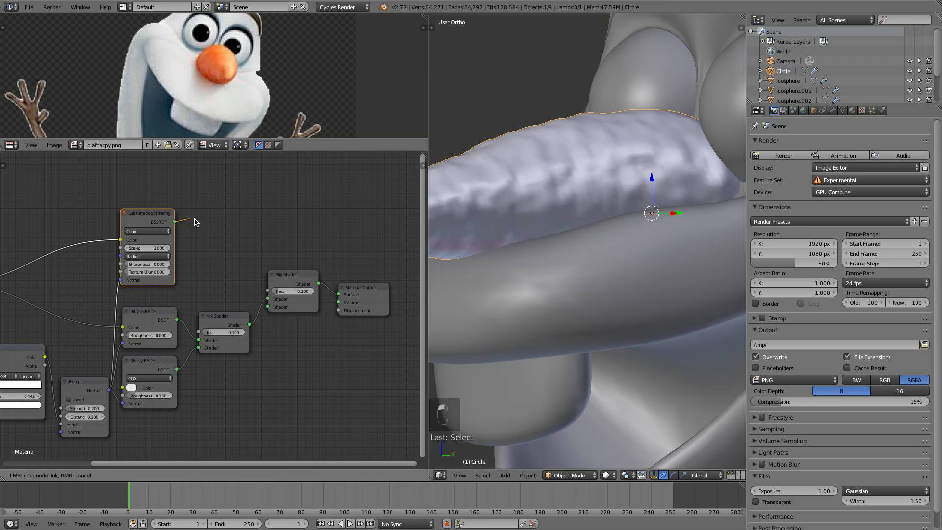
drag(174, 221, 268, 298)
click(292, 291)
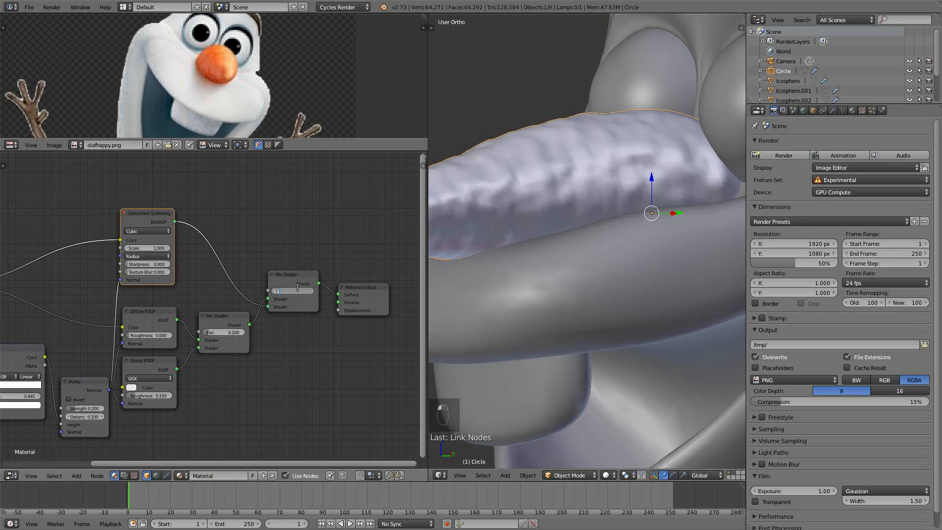
text(0.2)
key(Return)
drag(287, 283, 284, 283)
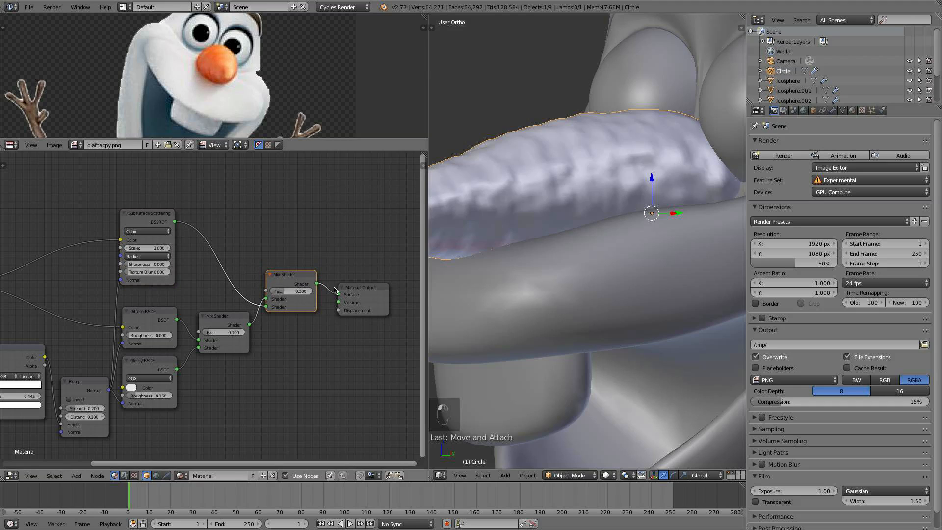
- Switch the viewport to Rendered shading and inspect the carrot nose from several angles
click(605, 473)
click(632, 410)
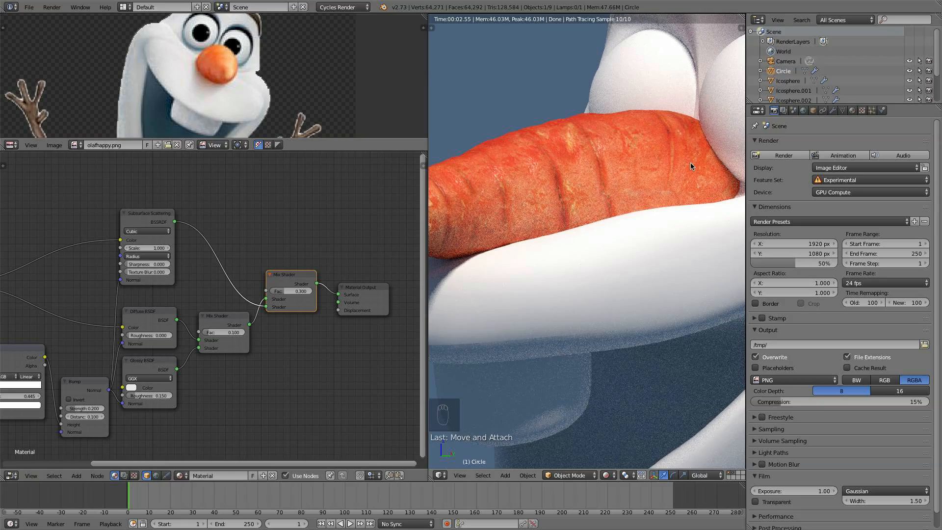
scroll(587, 165, down, 5)
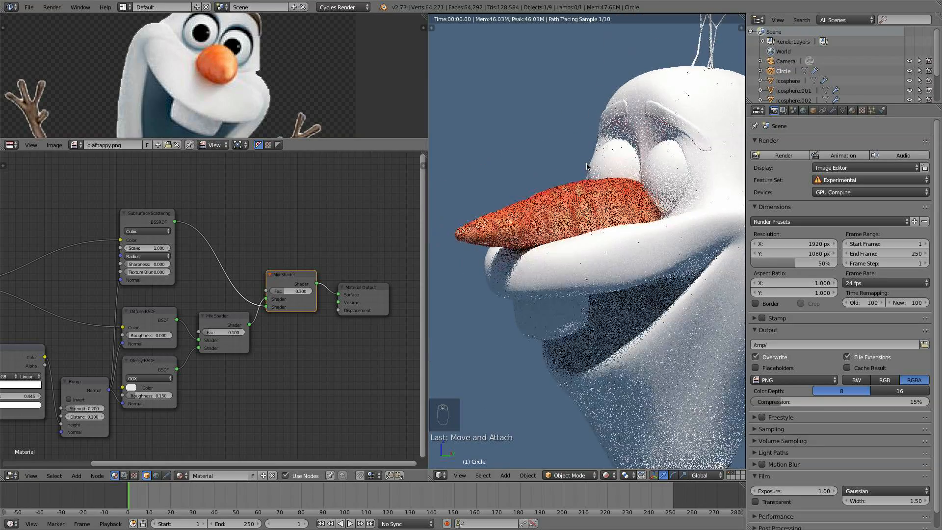
middle_drag(548, 215, 637, 276)
scroll(637, 275, up, 2)
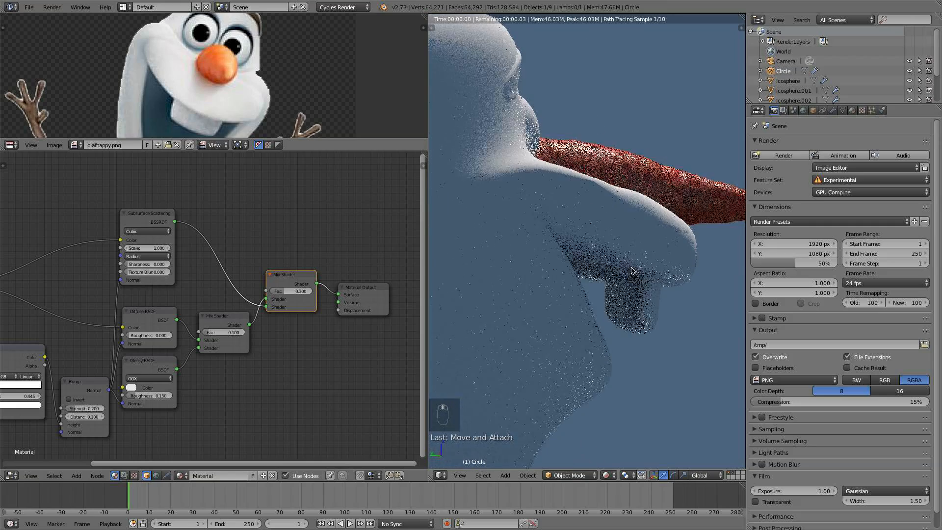
scroll(615, 179, up, 1)
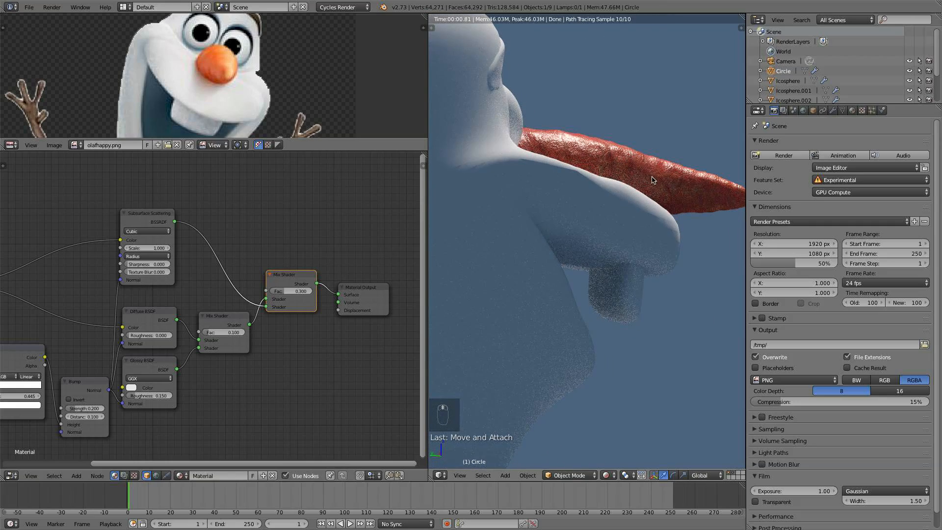
scroll(574, 248, down, 4)
middle_drag(574, 249, 573, 217)
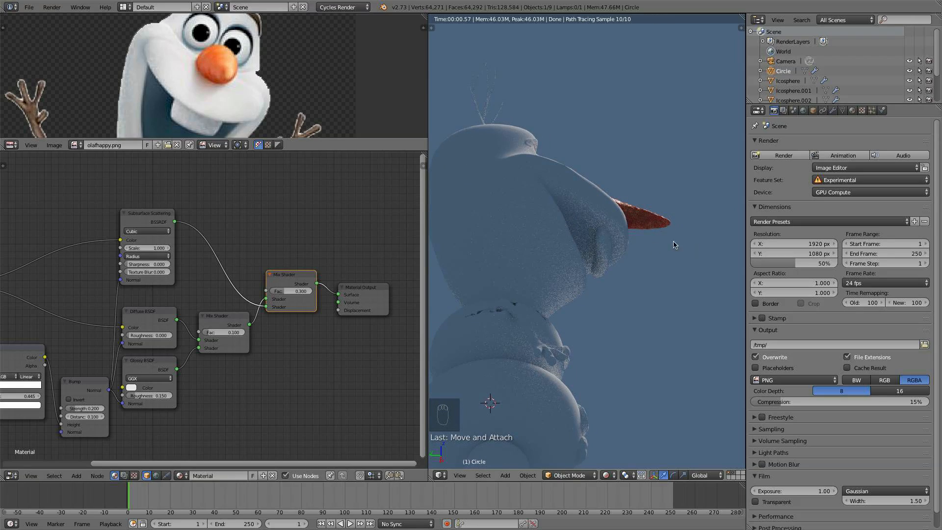
scroll(674, 244, up, 4)
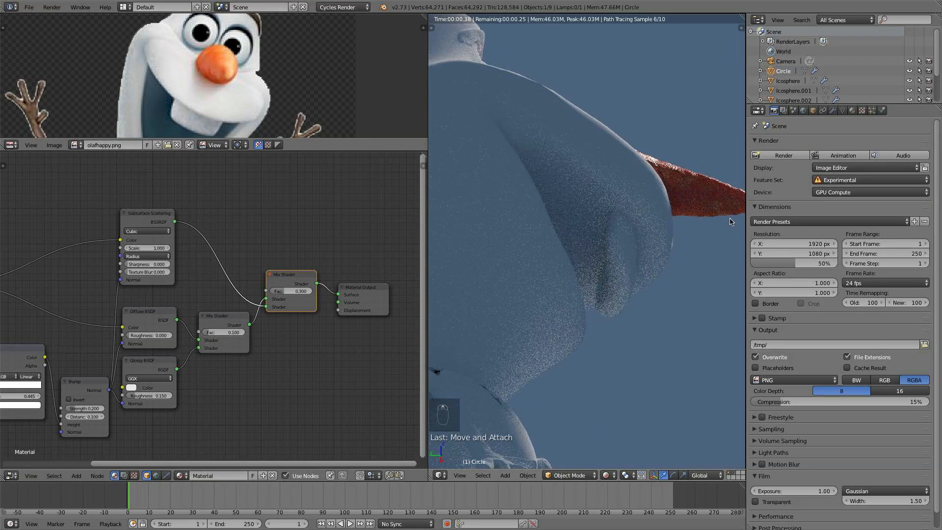
middle_drag(731, 222, 574, 237)
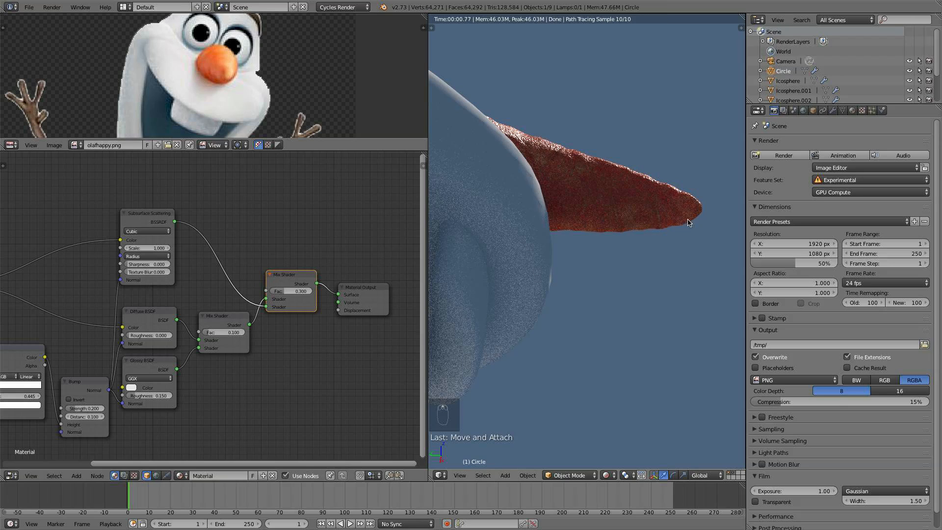
- Temporarily raise the Mix Shader's Fac to 1 and set it back to 0.3
scroll(261, 282, up, 2)
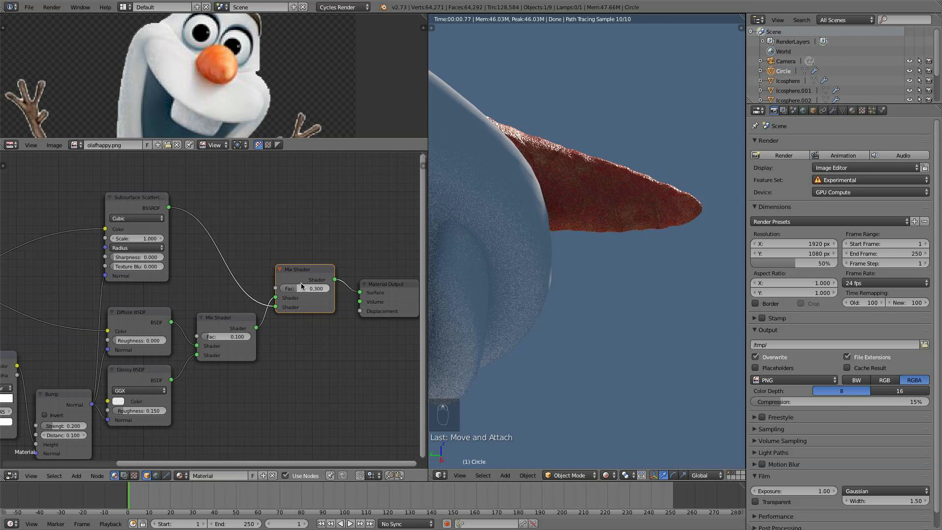
drag(302, 286, 348, 286)
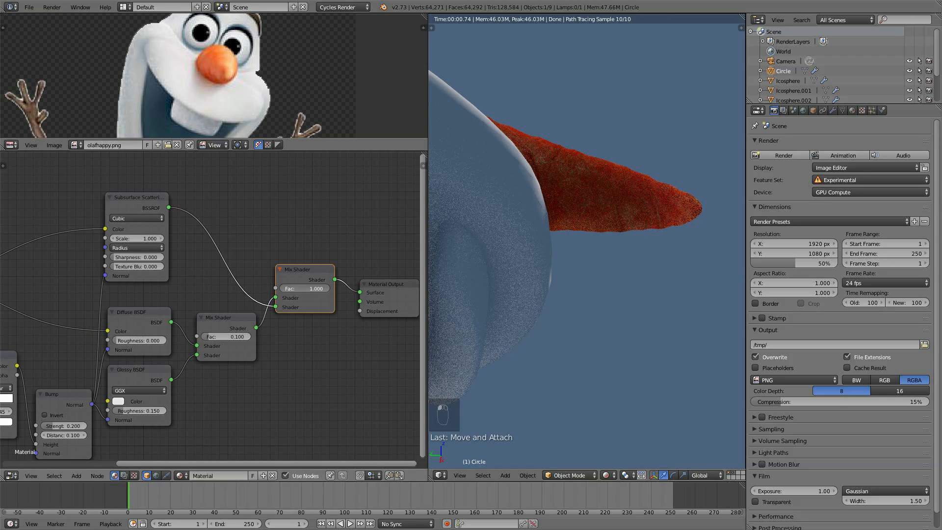
drag(348, 286, 301, 286)
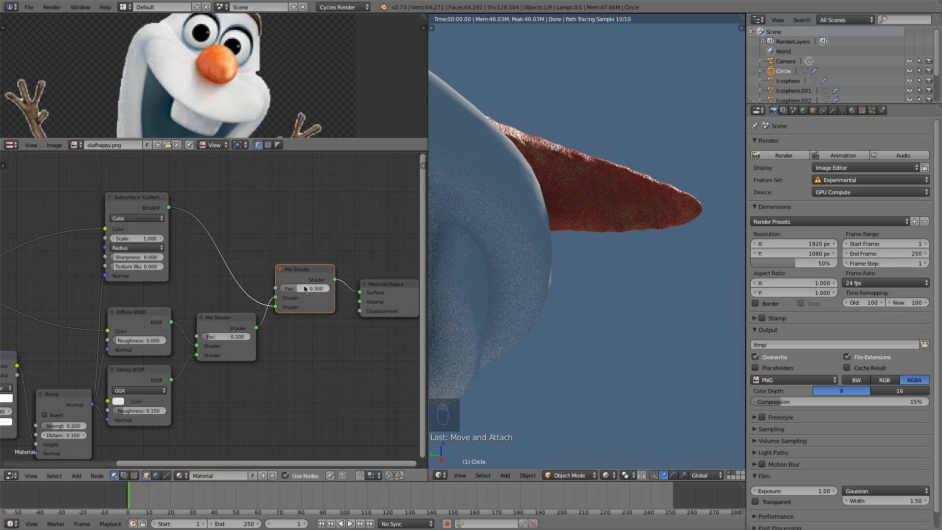
- Set the Subsurface Scattering node's Scale to 2
click(148, 240)
text(5)
key(Return)
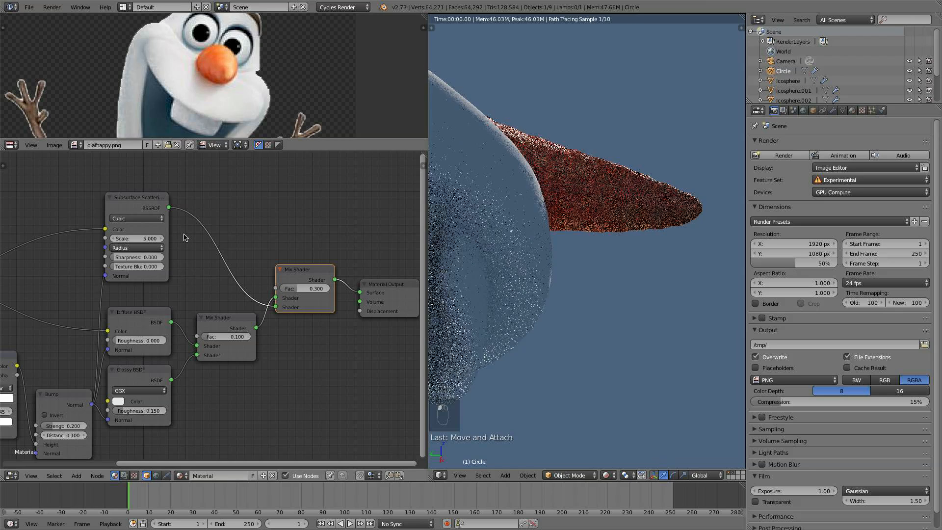
click(158, 236)
text(2)
key(Return)
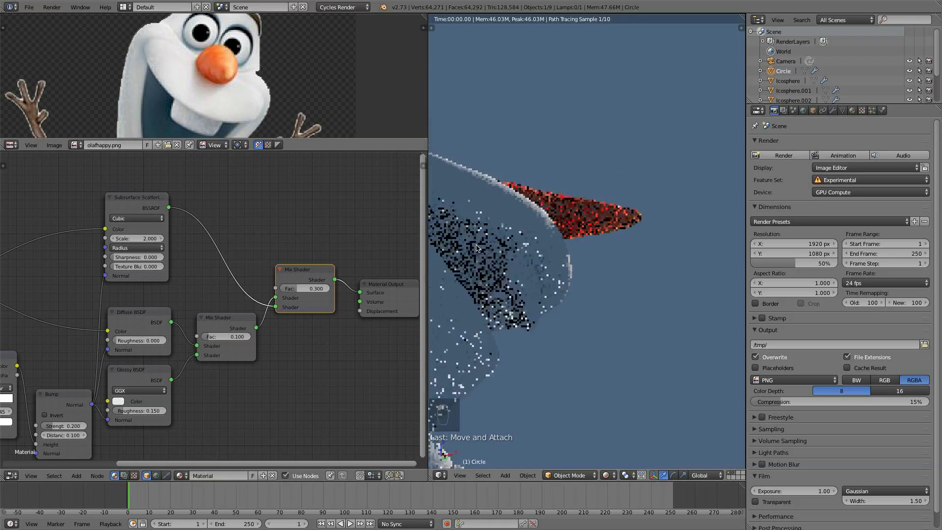
- Orbit and zoom the rendered viewport to examine the carrot nose on Olaf
middle_drag(477, 248, 682, 287)
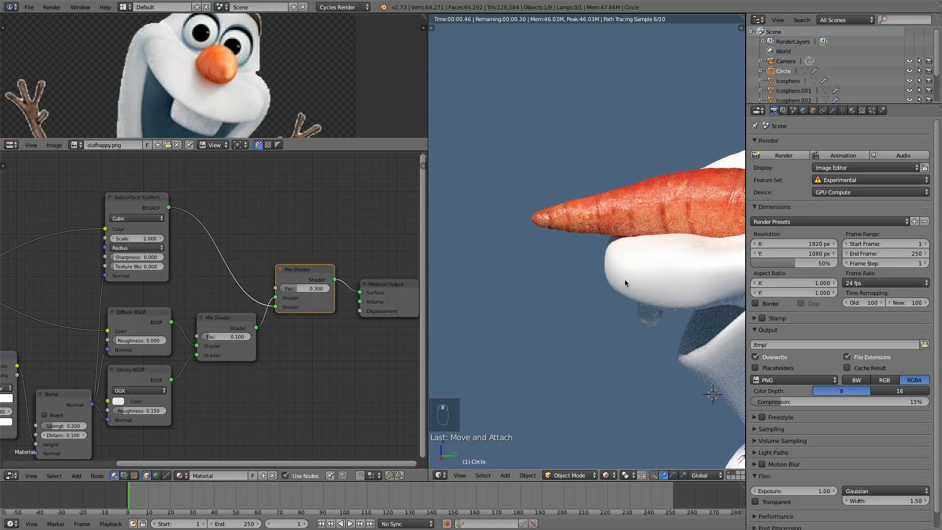
scroll(625, 279, down, 5)
middle_drag(625, 279, 689, 266)
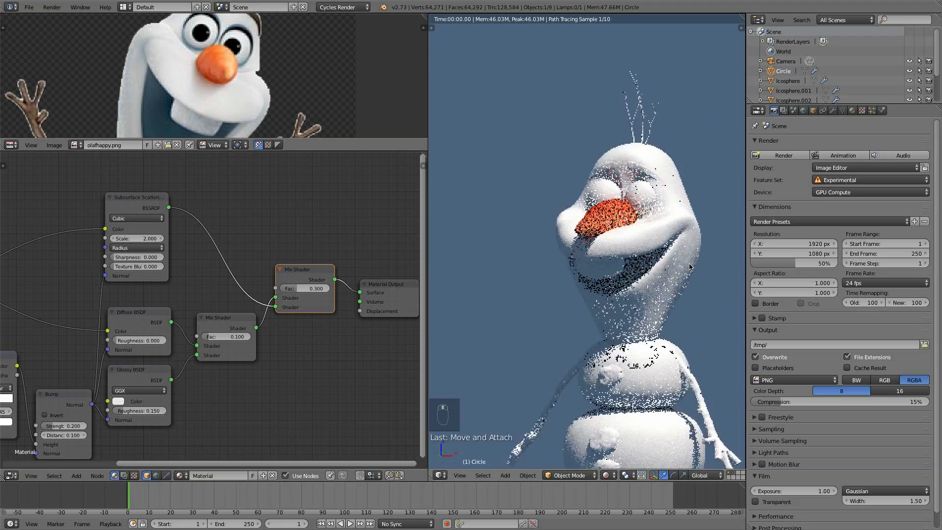
middle_drag(529, 258, 583, 249)
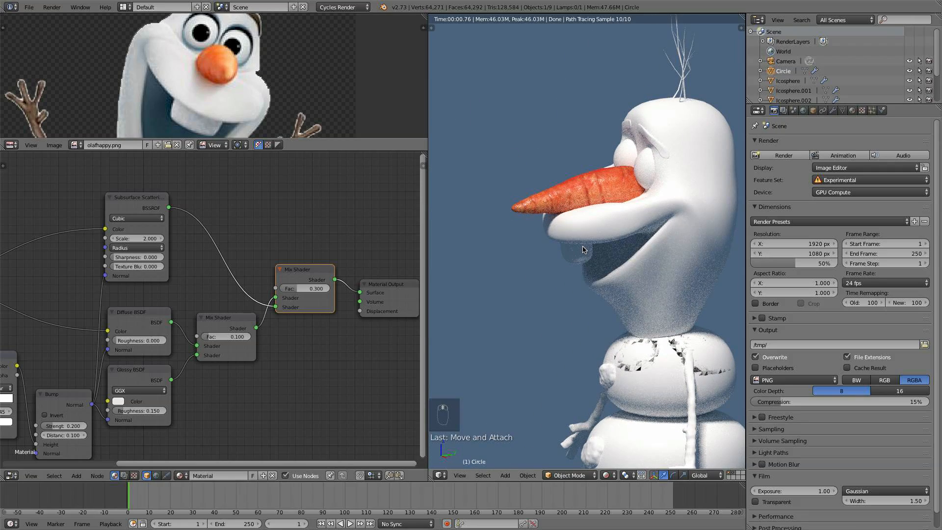
scroll(584, 249, down, 3)
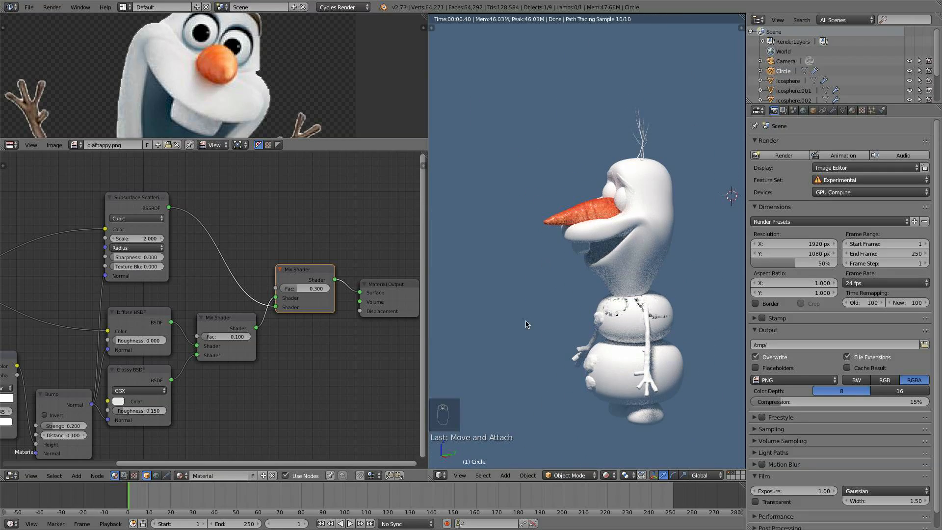
- Switch the viewport back to Solid shading and select Olaf's stick arm
key(shift+z)
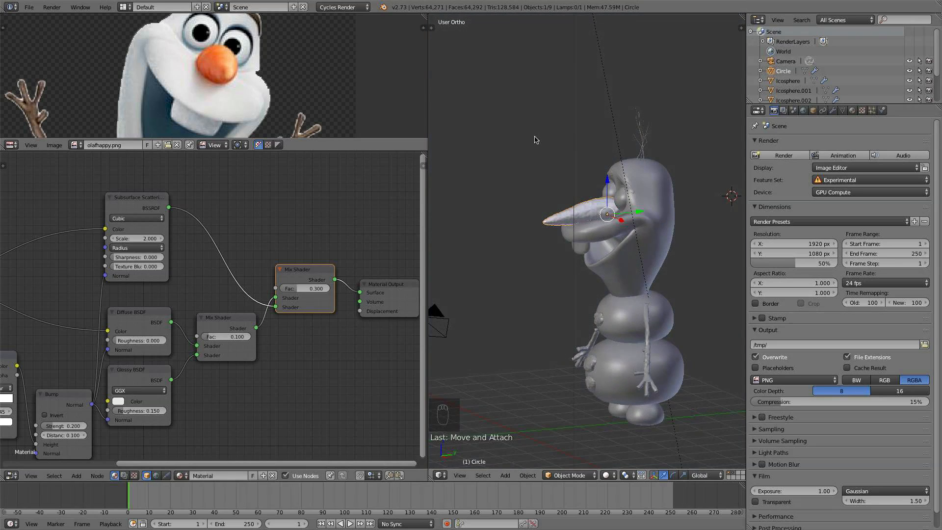
scroll(539, 162, up, 5)
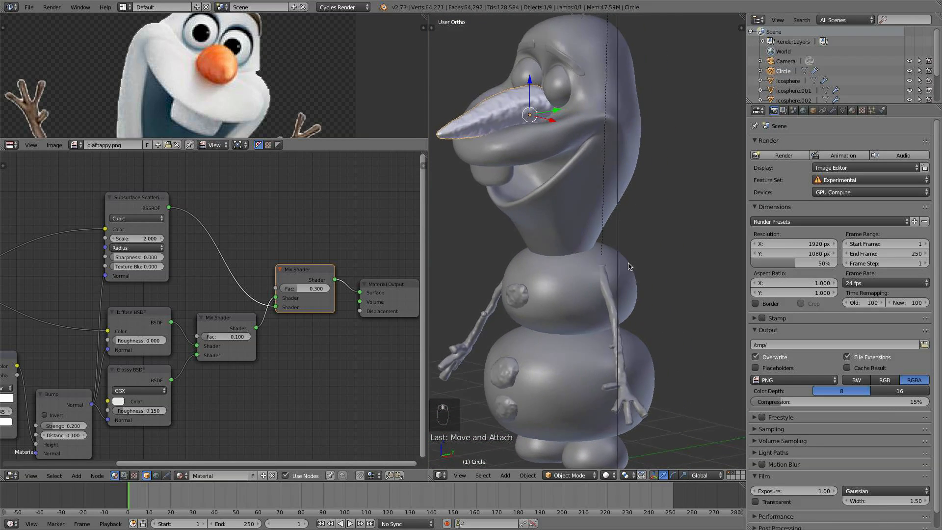
scroll(630, 266, down, 2)
shift+middle_drag(610, 329, 586, 197)
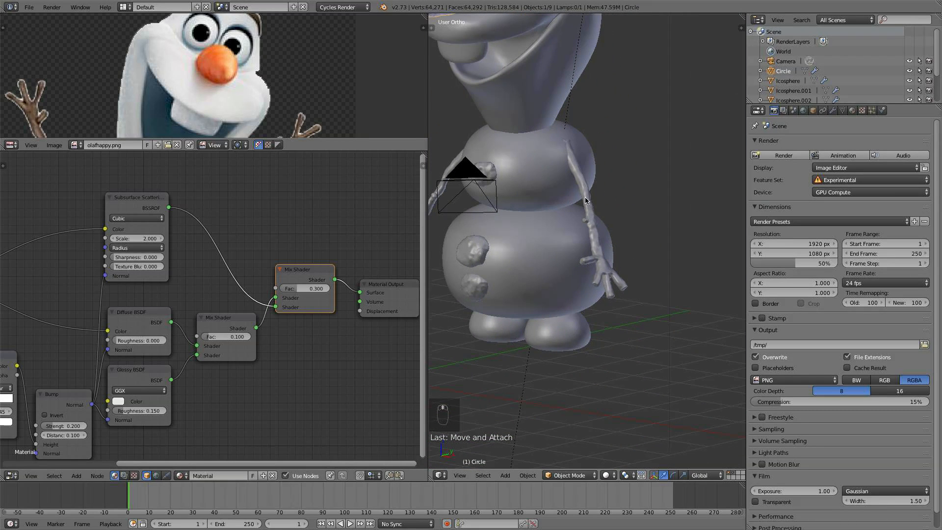
right_click(590, 228)
scroll(593, 235, up, 3)
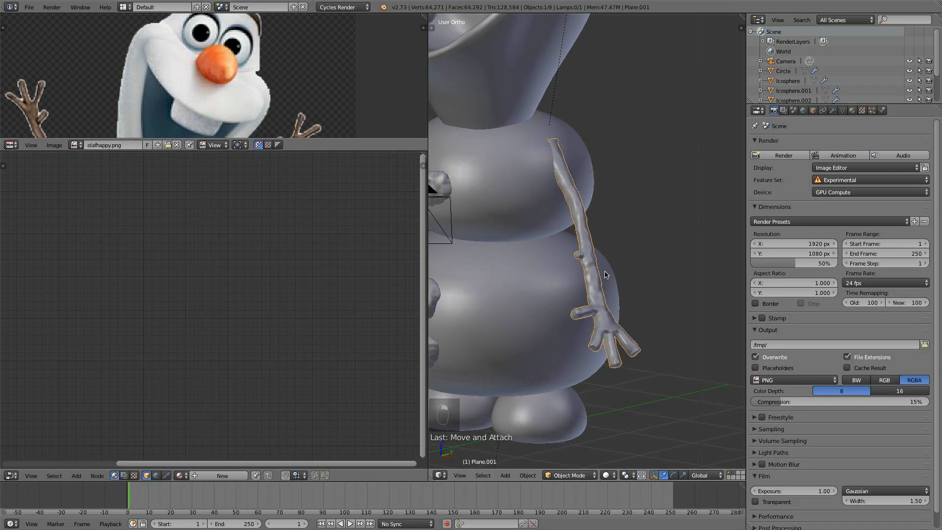
middle_drag(606, 274, 599, 277)
- Enter Edit Mode on the arm and select all of its geometry
key(Tab)
key(a)
key(a)
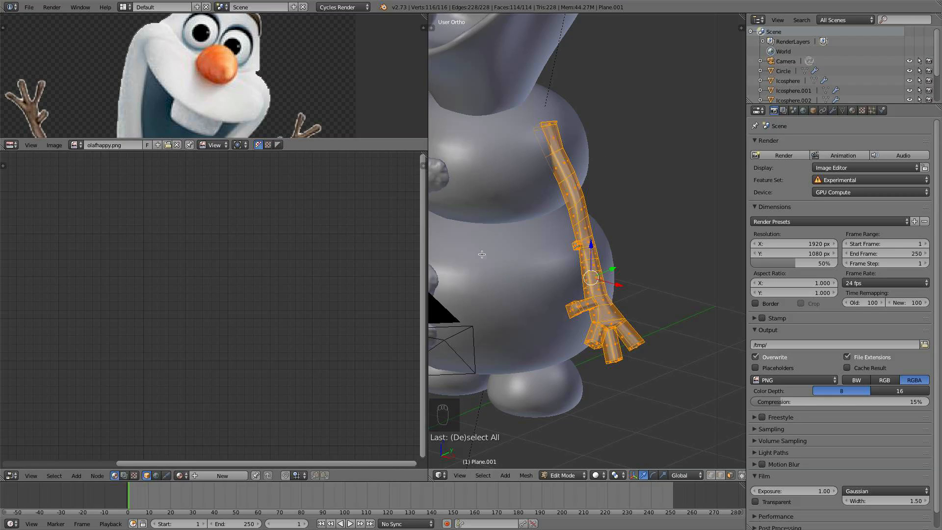
- Turn the lower-left editor into a UV/Image Editor and open the BarkDeciduous0107_5.jpg image
click(11, 475)
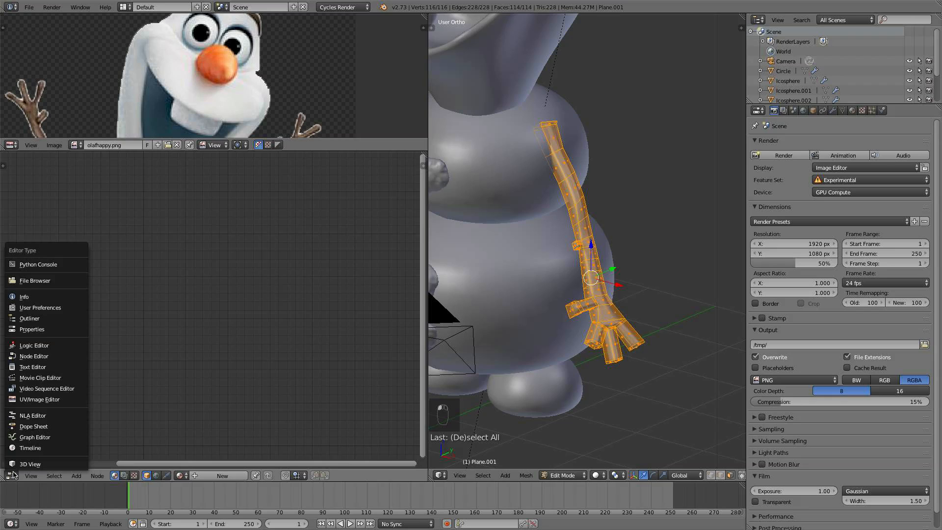
click(74, 400)
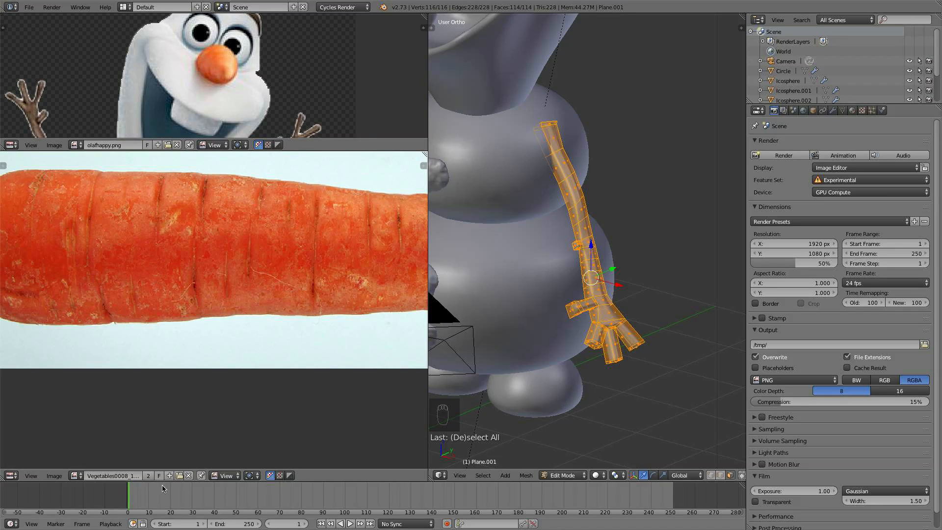
click(62, 475)
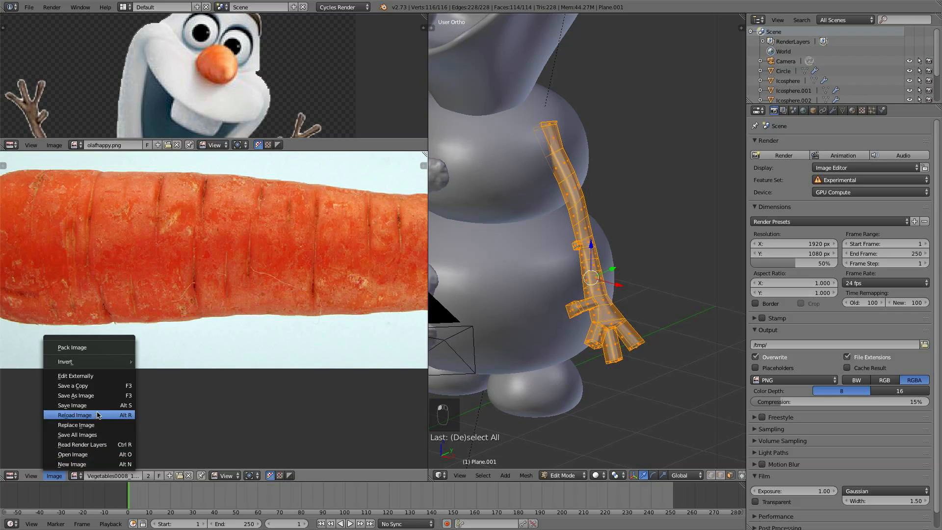
click(98, 455)
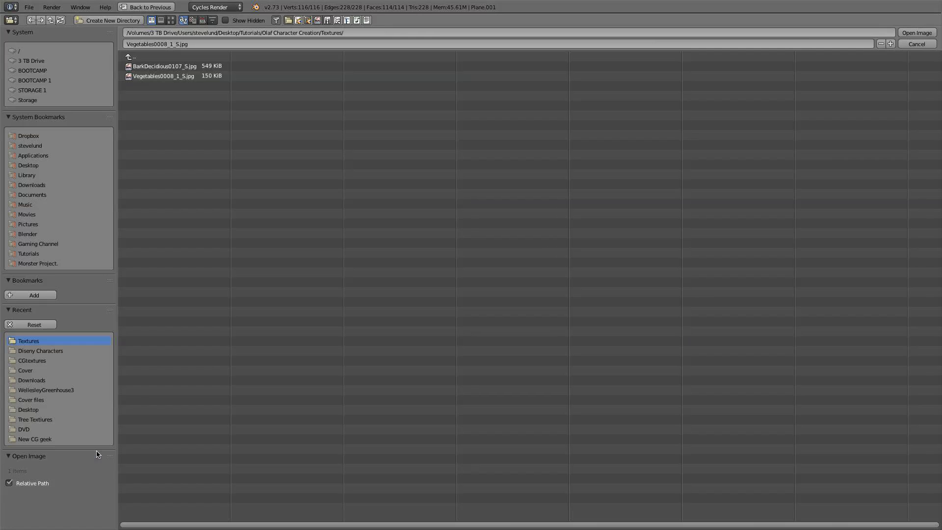
click(190, 68)
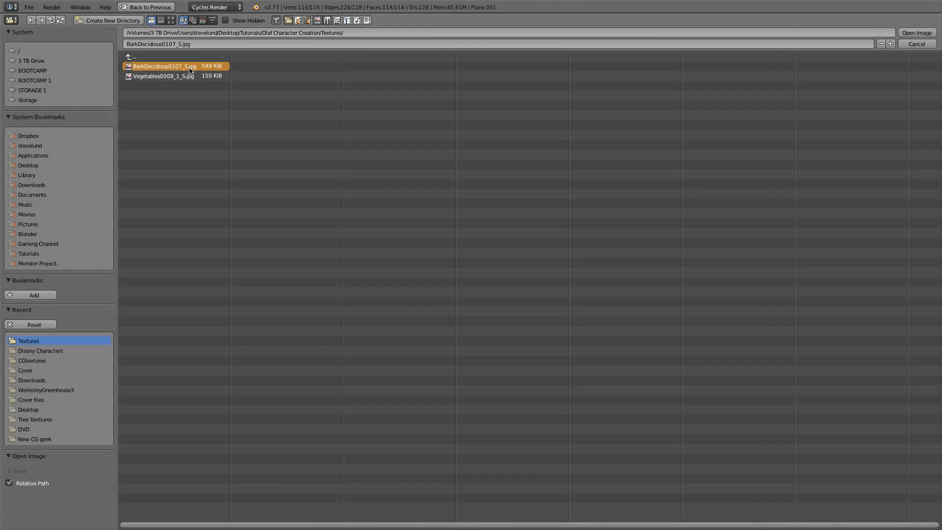
double_click(190, 68)
- Unwrap the arm with Smart UV Project and return to Object Mode
scroll(162, 272, down, 4)
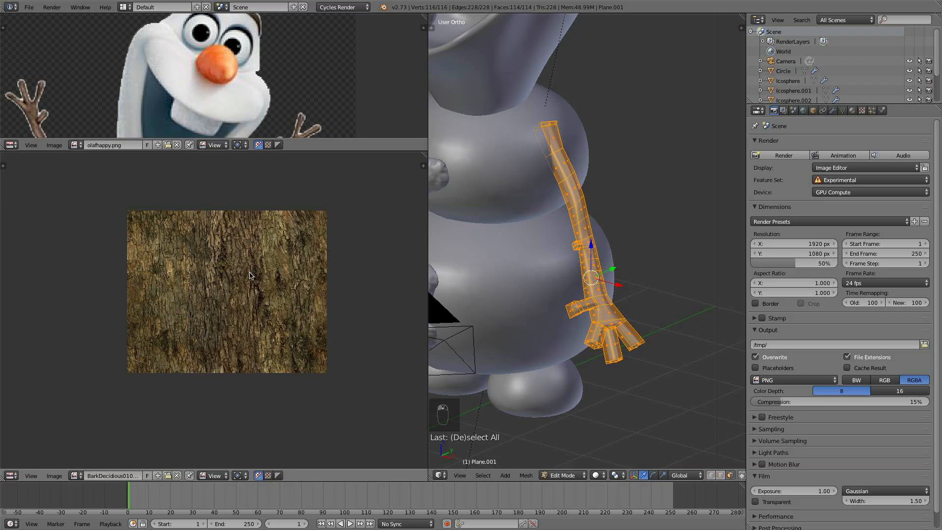
key(u)
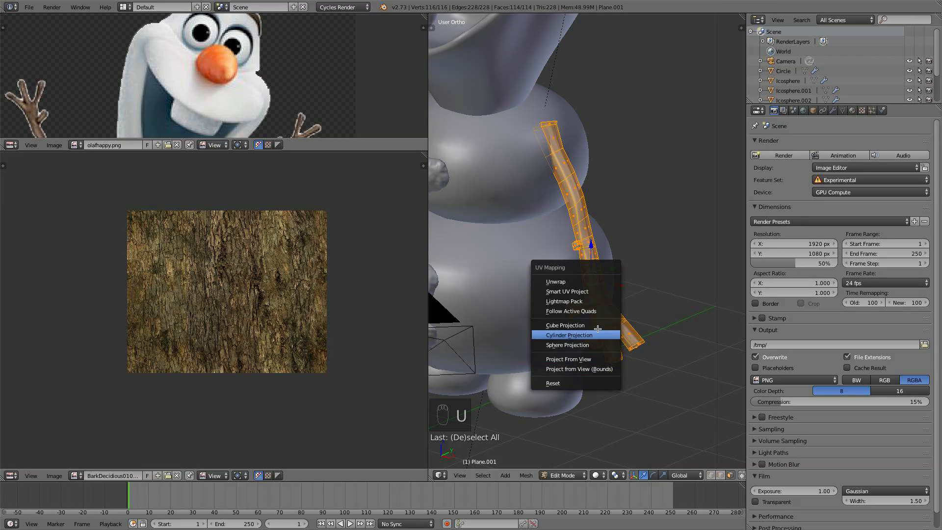
click(584, 291)
click(586, 349)
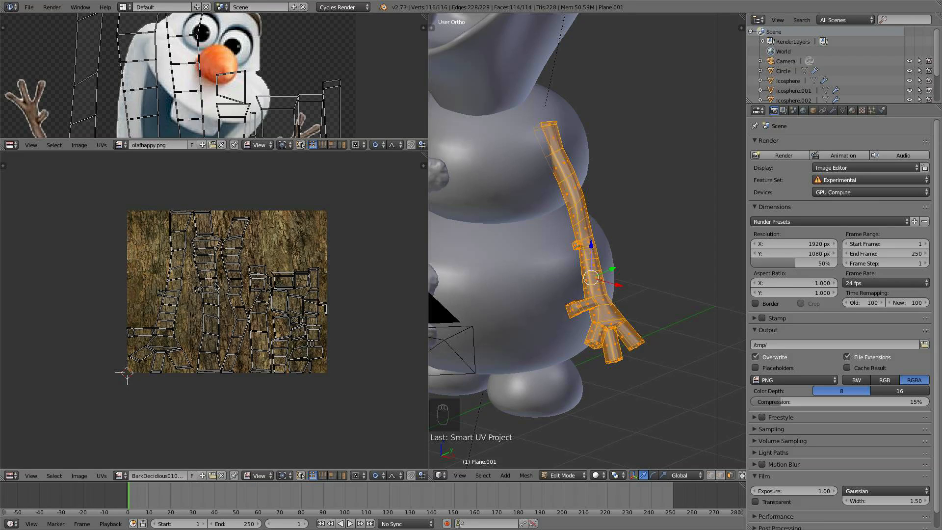
key(a)
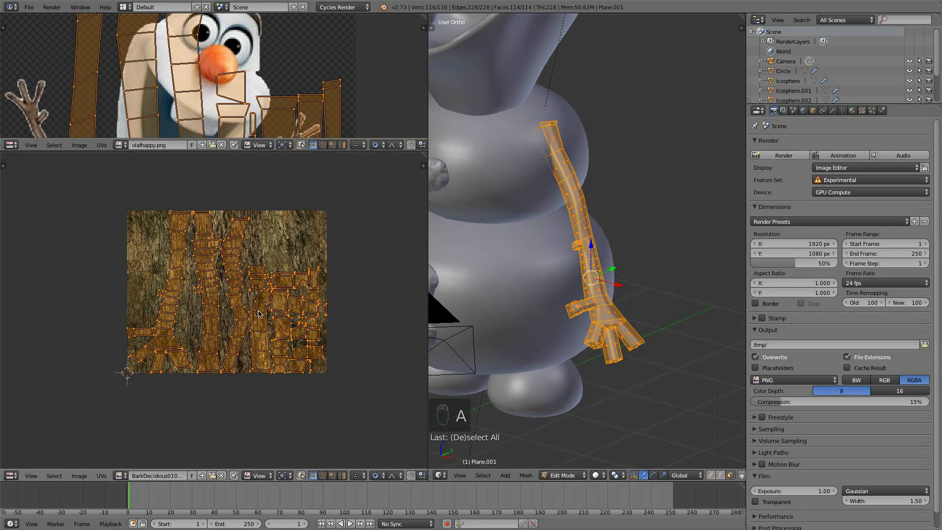
key(Tab)
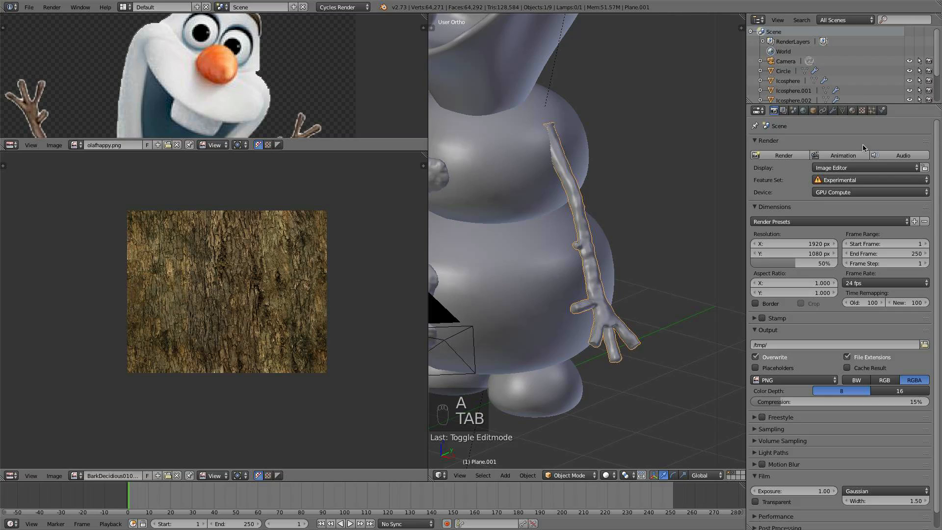
- Create a new material for the arm and show it in the Node Editor
click(852, 112)
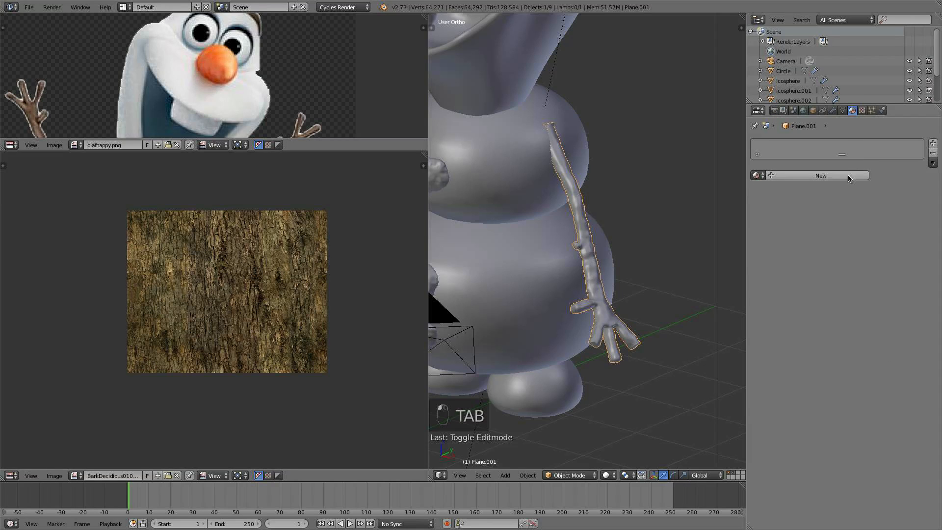
click(850, 176)
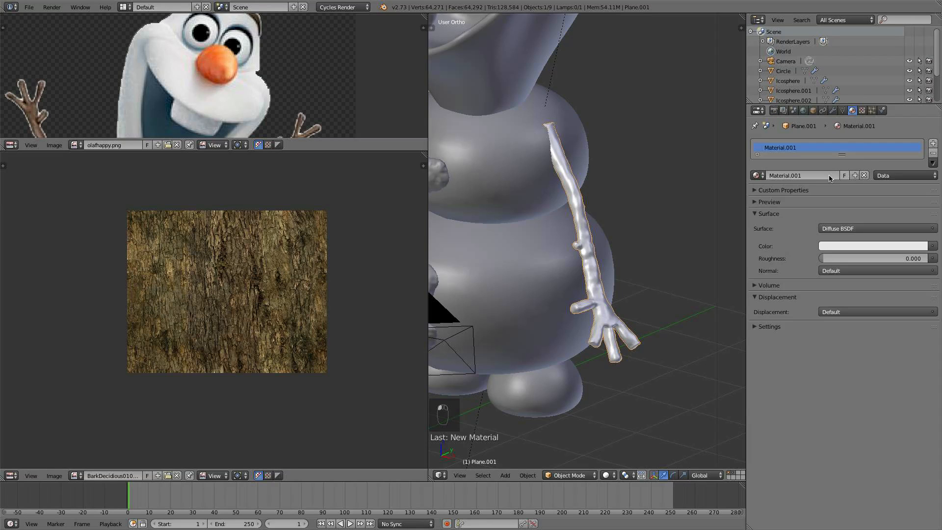
click(11, 475)
click(55, 356)
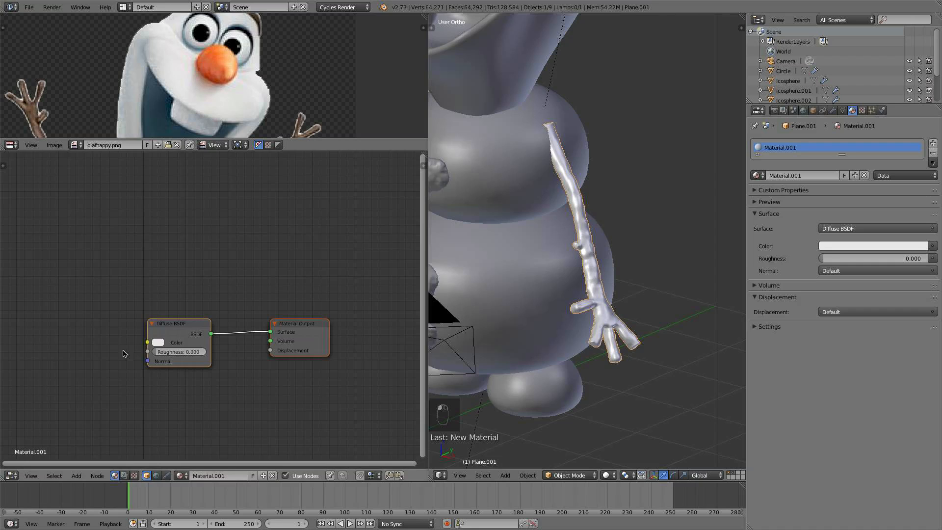
middle_drag(195, 322, 204, 288)
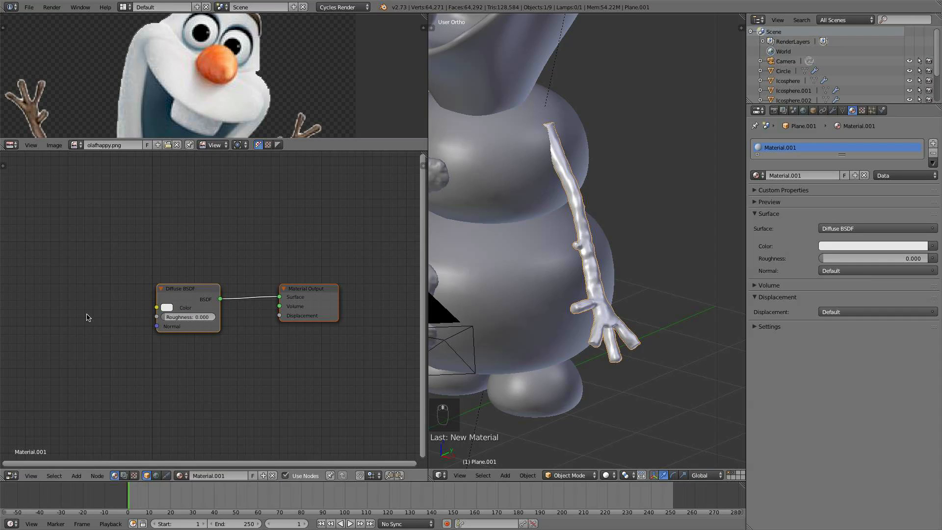
- Add an Image Texture node and connect its Color to the Diffuse BSDF's Color input
key(shift+a)
mouse_move(79, 325)
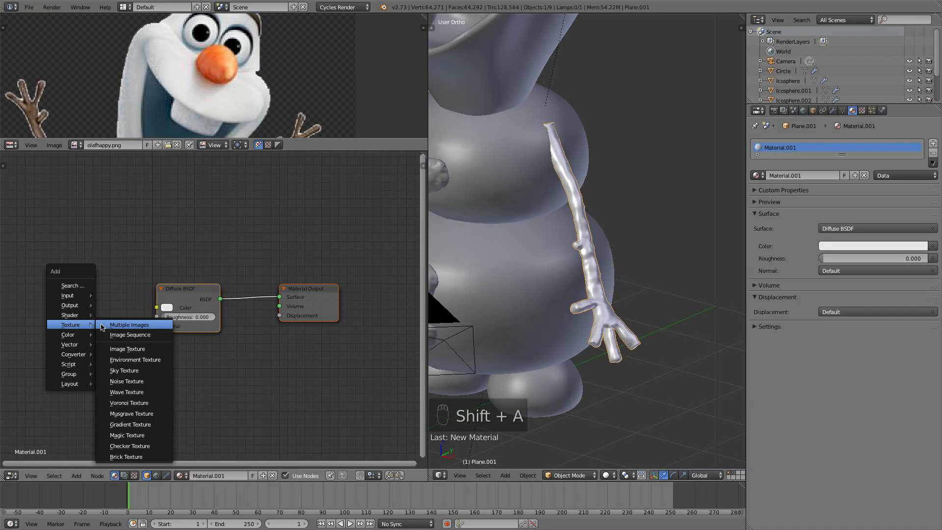
click(143, 349)
click(76, 280)
drag(104, 287, 164, 308)
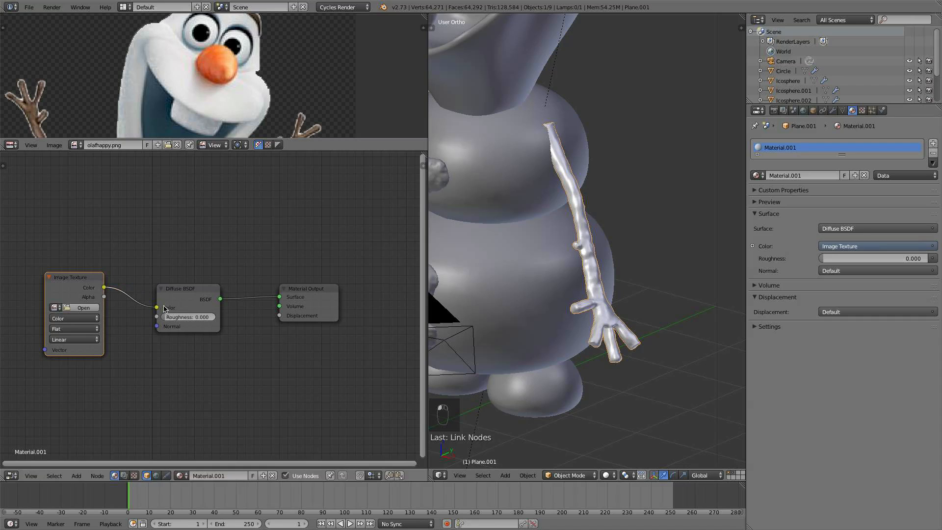
- Load the BarkDeciduous0107_5.jpg image into the Image Texture node and reposition the node
click(55, 307)
click(130, 326)
scroll(137, 328, down, 1)
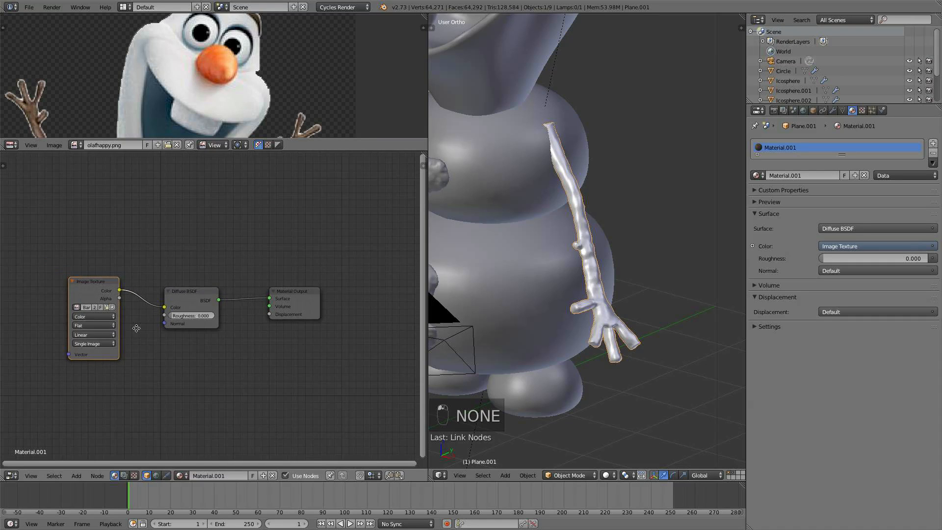
middle_drag(136, 328, 206, 311)
middle_drag(124, 293, 166, 294)
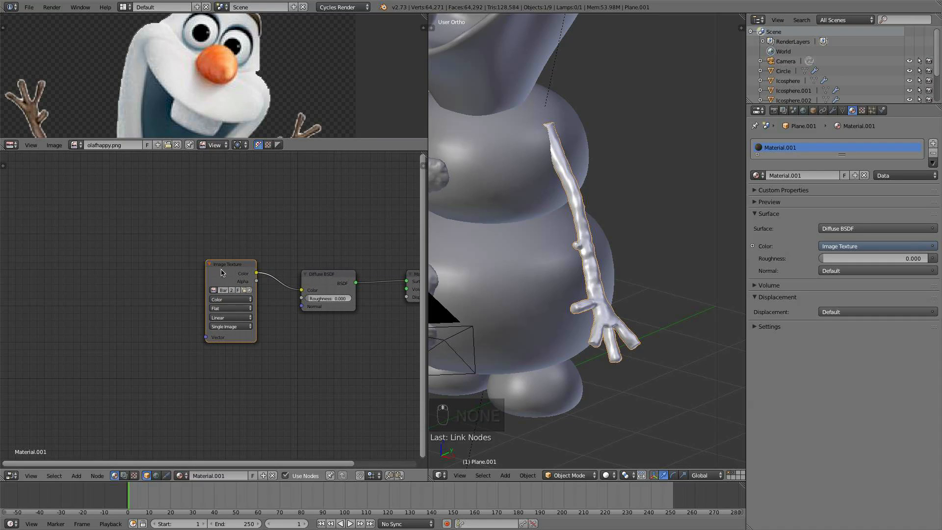
drag(206, 281, 171, 283)
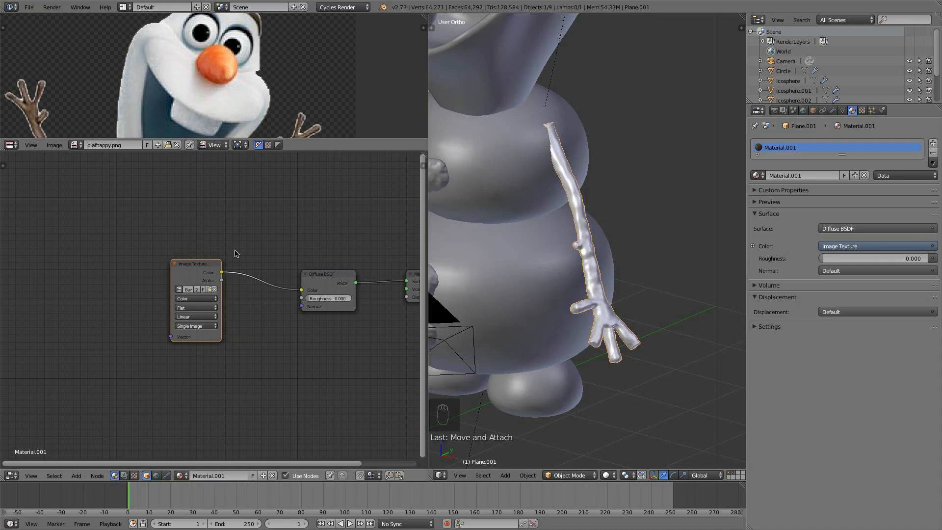
middle_drag(111, 285, 157, 300)
- Add a Texture Coordinate node to the arm's material
key(shift+a)
mouse_move(159, 271)
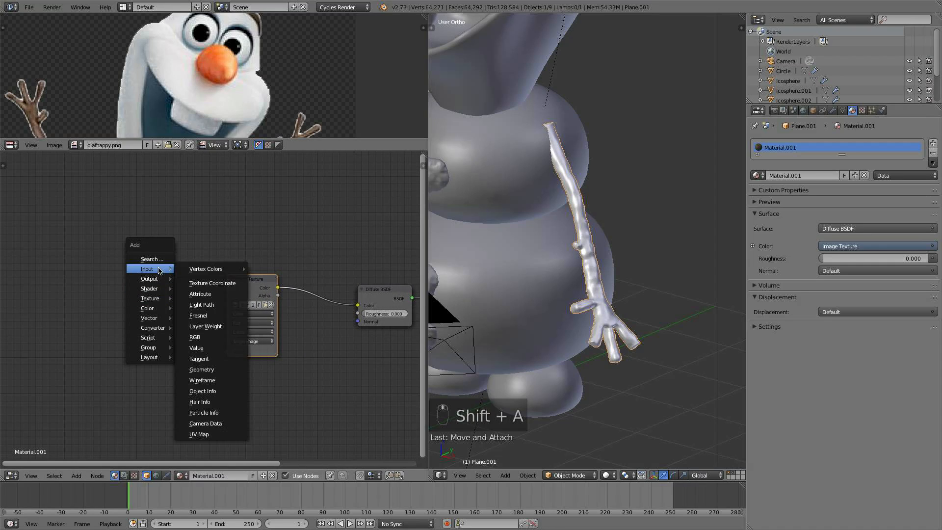
click(212, 283)
click(37, 255)
key(shift+a)
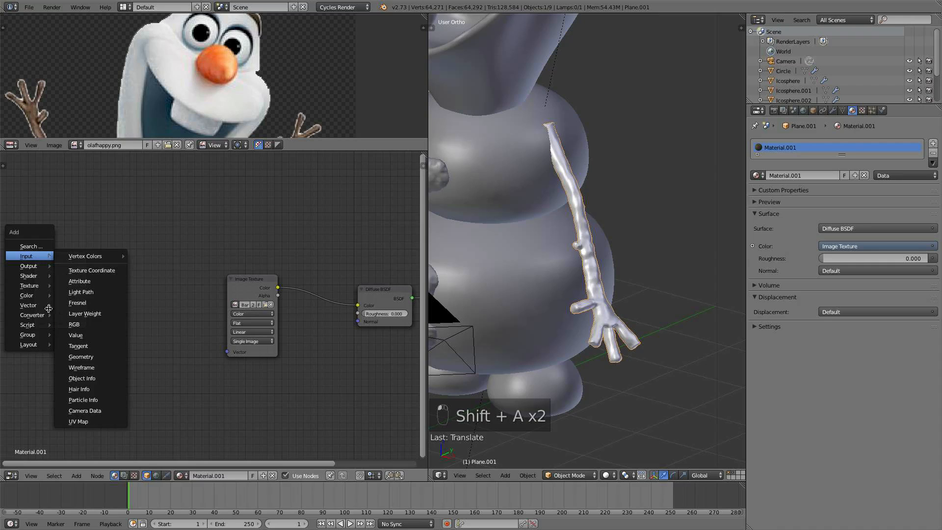
- Add a Mapping node and route the Texture Coordinate's UV output through it into the Image Texture's Vector input
mouse_move(31, 316)
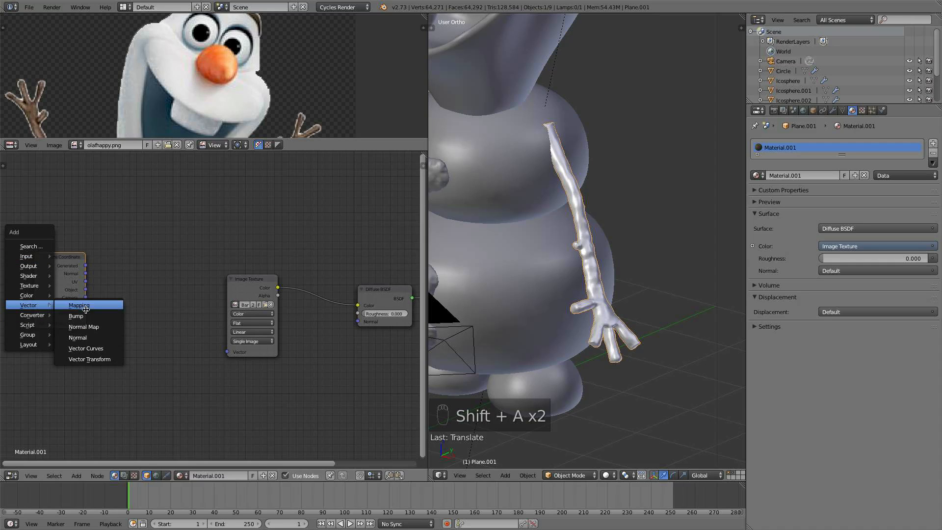
click(74, 305)
click(92, 269)
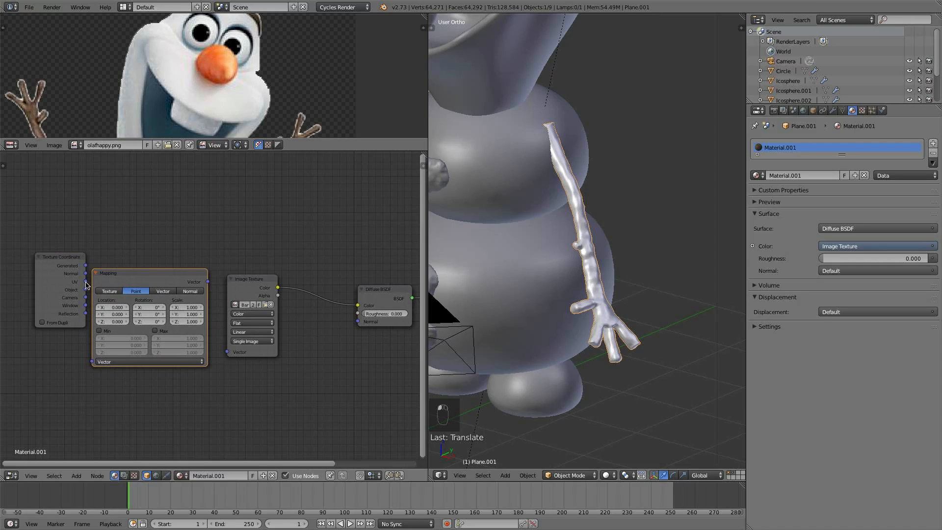
drag(86, 285, 91, 361)
drag(208, 282, 227, 352)
drag(186, 309, 220, 305)
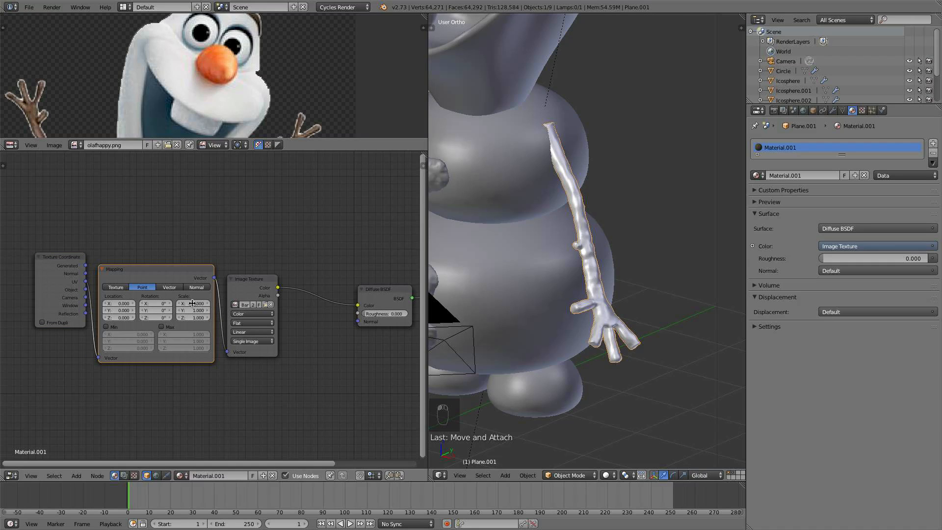
- Switch the 3D viewport to Rendered shading to preview the bark texture on the arm
scroll(589, 356, up, 1)
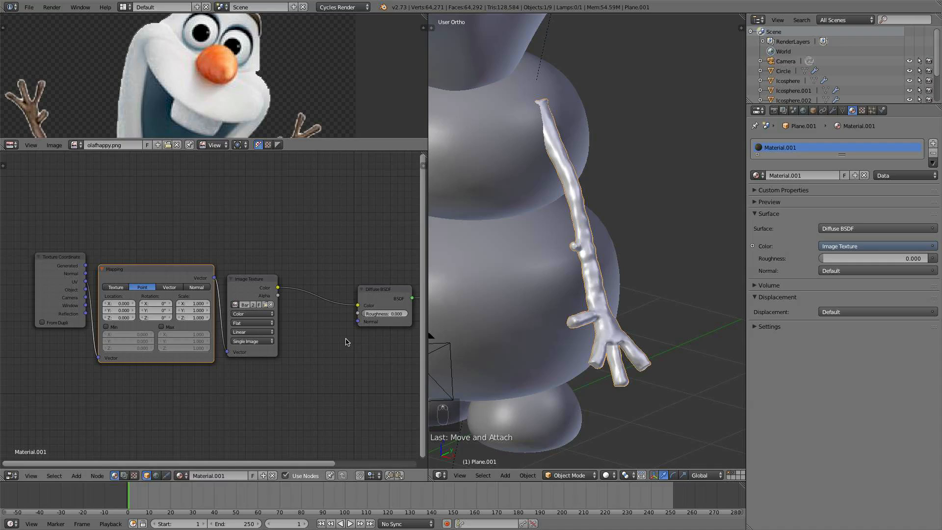
middle_drag(347, 340, 194, 302)
click(607, 474)
click(628, 410)
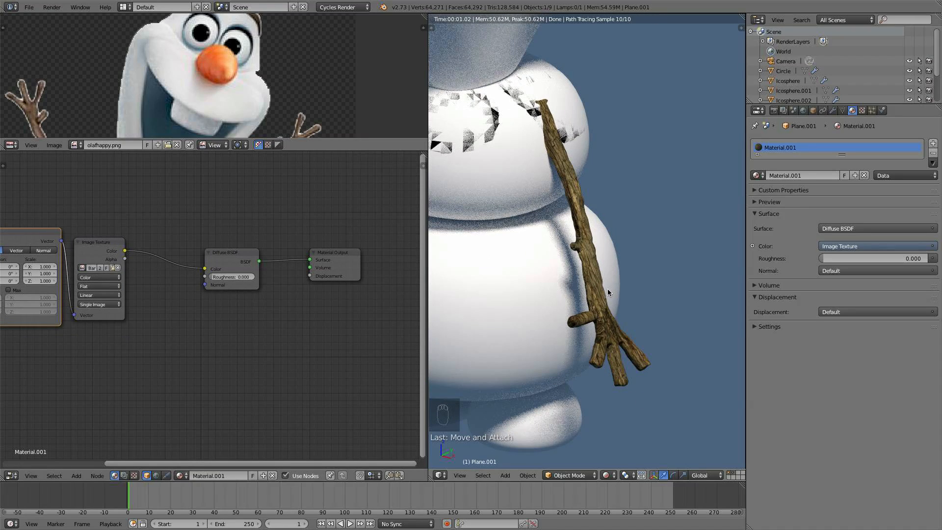
- Orbit and zoom the rendered view to inspect the bark texture on the stick arms
middle_drag(631, 332, 659, 321)
scroll(595, 347, down, 5)
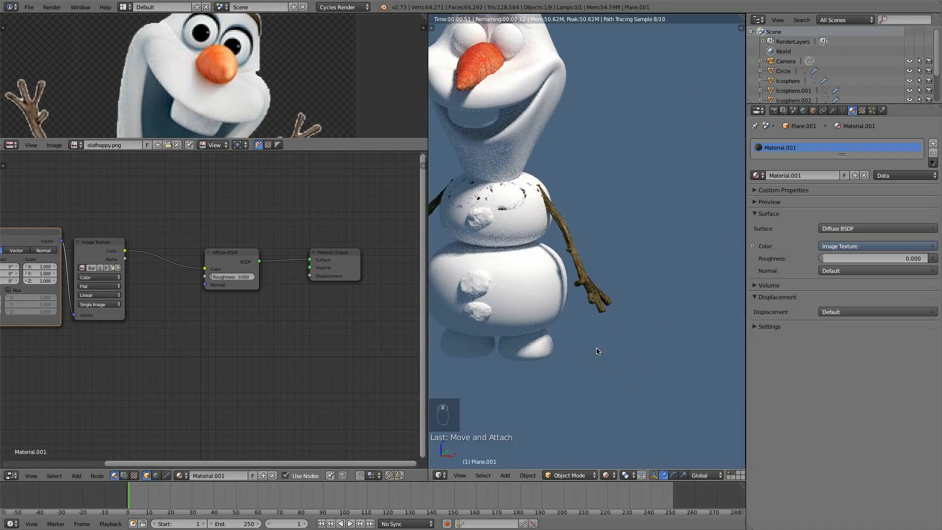
scroll(596, 348, up, 5)
shift+middle_drag(597, 351, 703, 373)
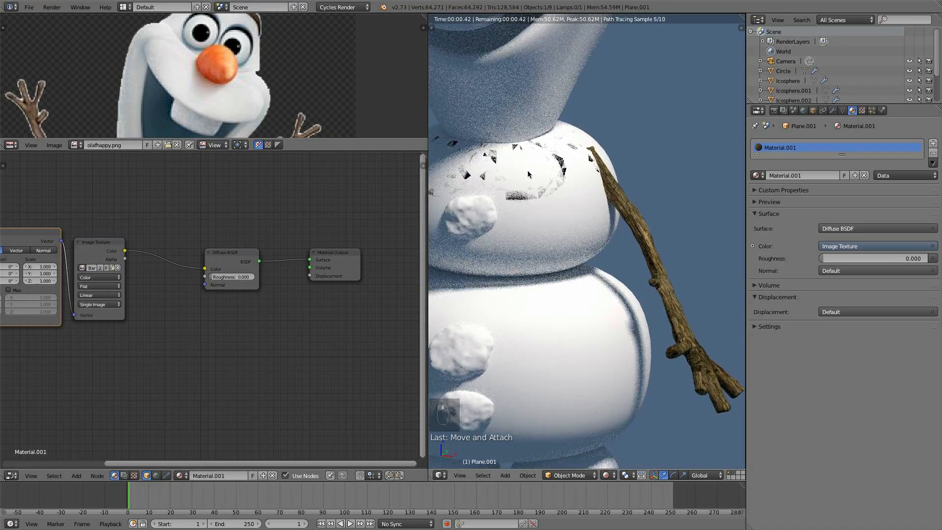
shift+middle_drag(509, 156, 589, 227)
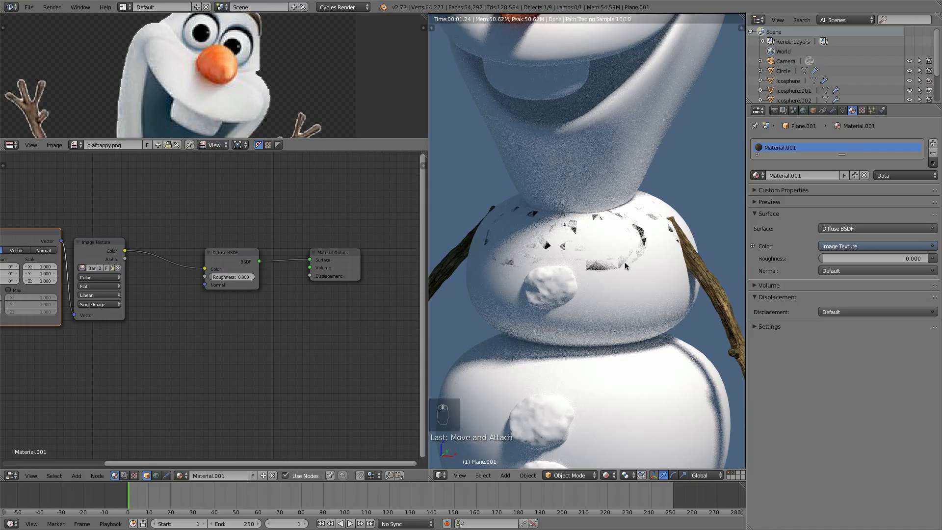
scroll(619, 261, up, 1)
scroll(662, 268, up, 2)
scroll(661, 268, down, 3)
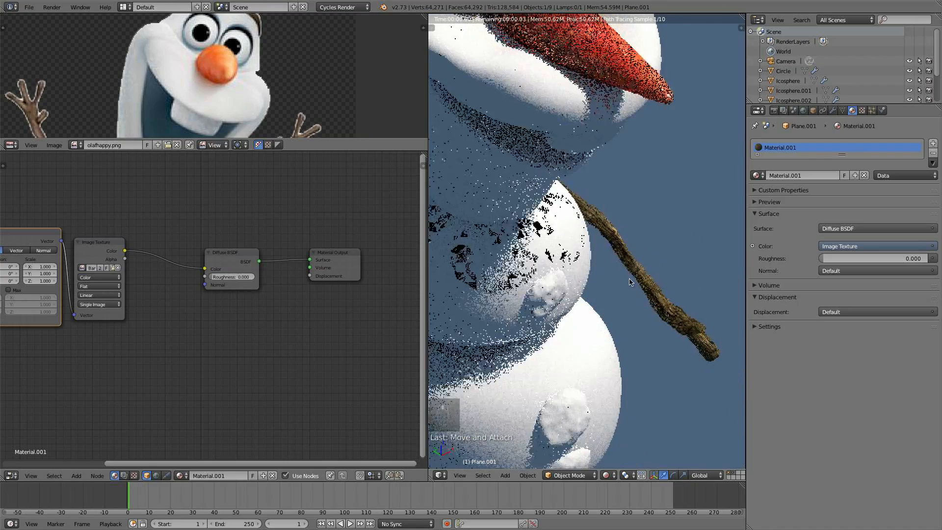
scroll(639, 270, up, 2)
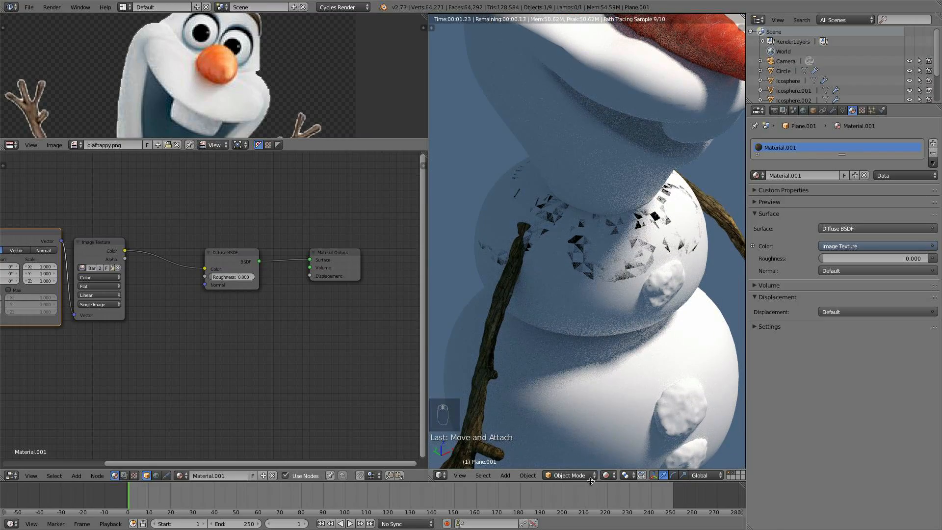
- Return to Solid shading, select the snowman body mesh, and select all of its vertices in Edit Mode
click(610, 475)
click(619, 441)
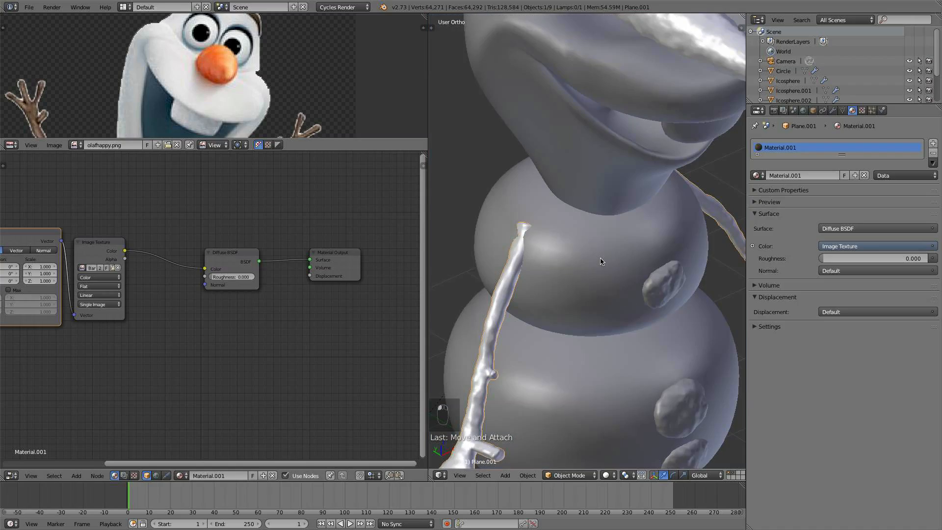
right_click(602, 261)
key(Tab)
key(a)
key(a)
scroll(623, 254, up, 3)
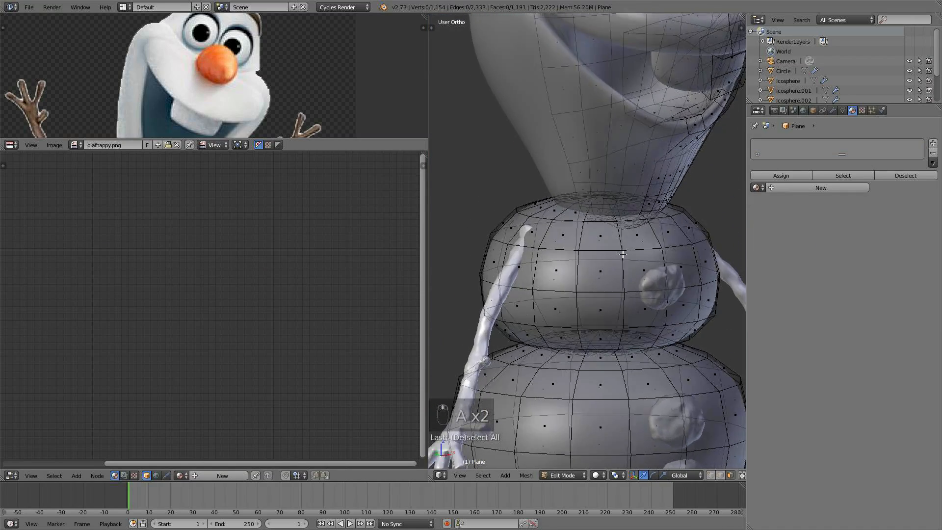
key(a)
key(a)
key(a)
scroll(624, 253, up, 1)
key(a)
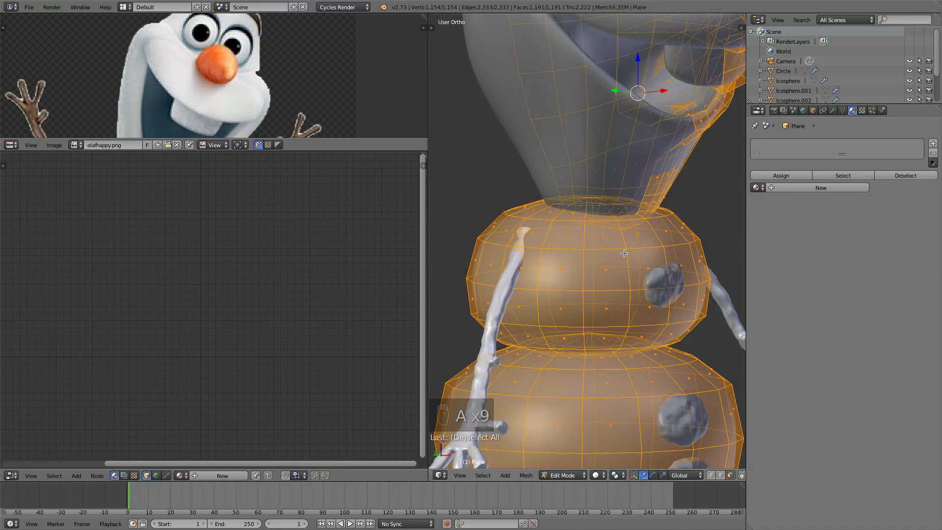
- Recalculate the body mesh's normals so they face consistently outward
key(t)
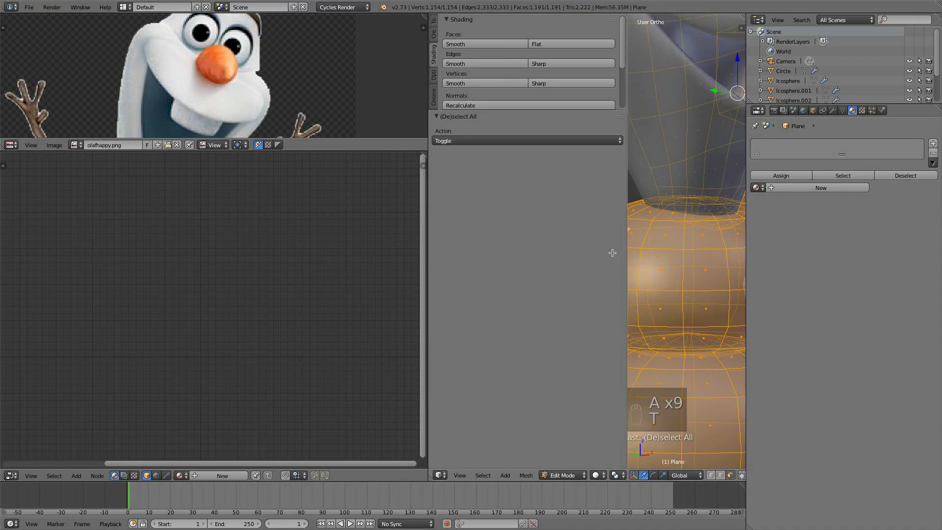
click(493, 117)
click(484, 116)
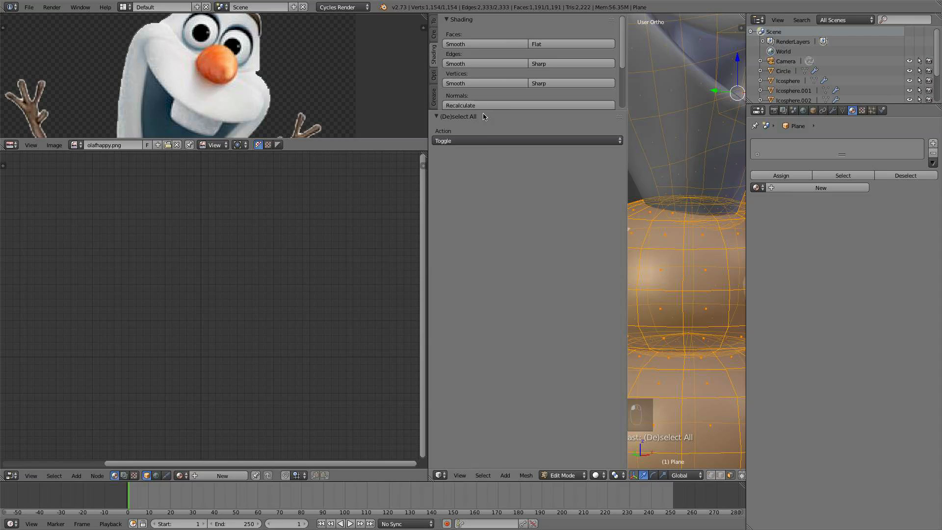
click(493, 110)
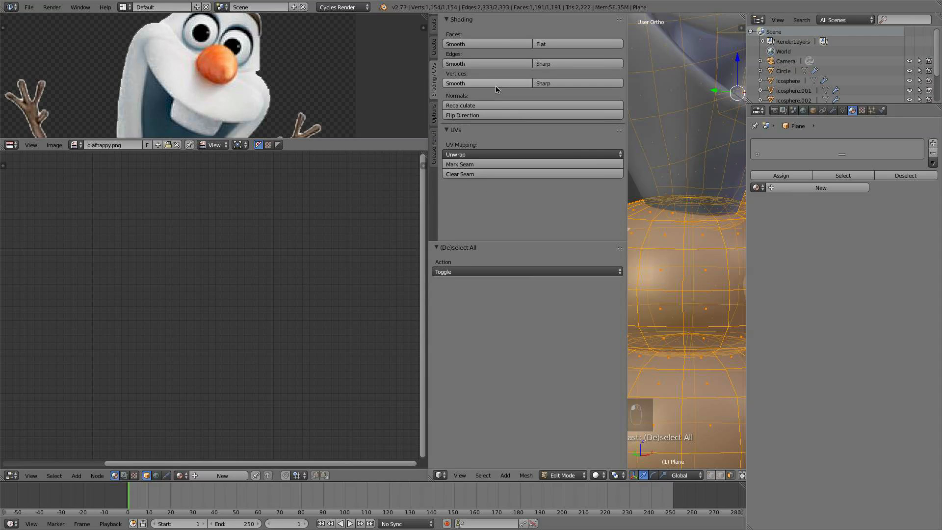
key(a)
key(t)
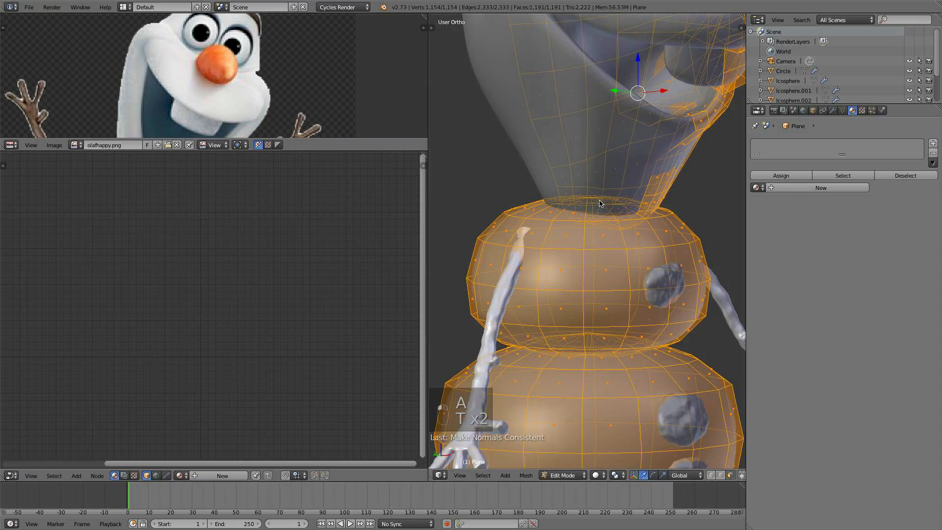
- Return to Object Mode and add a new material to the body mesh
key(Tab)
click(610, 475)
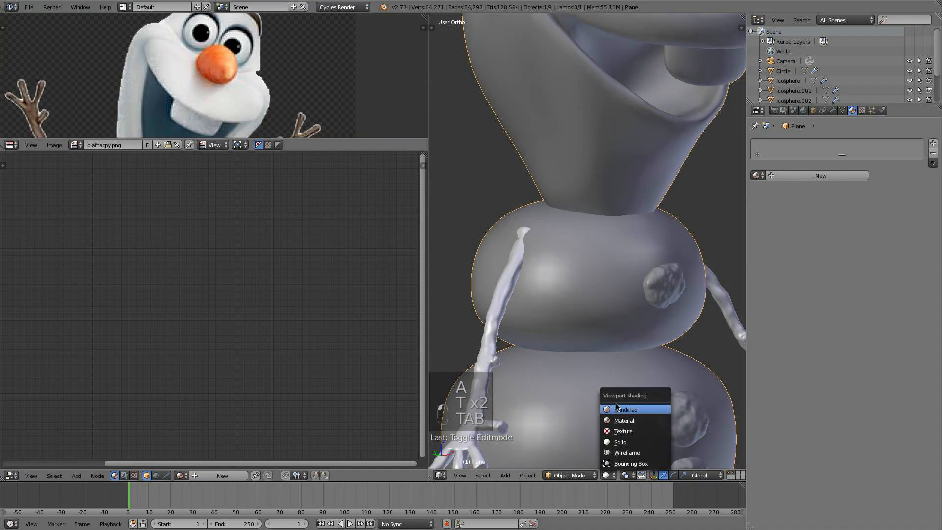
click(619, 408)
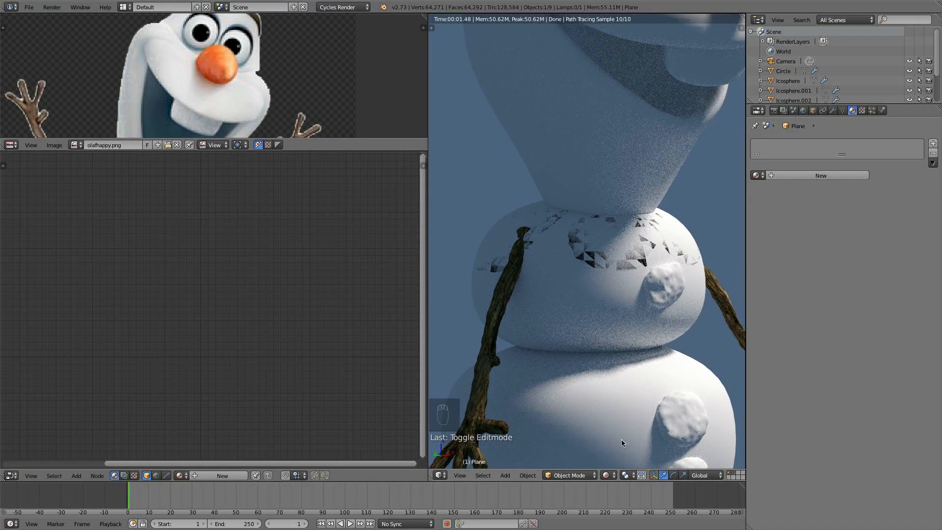
middle_drag(640, 260, 661, 300)
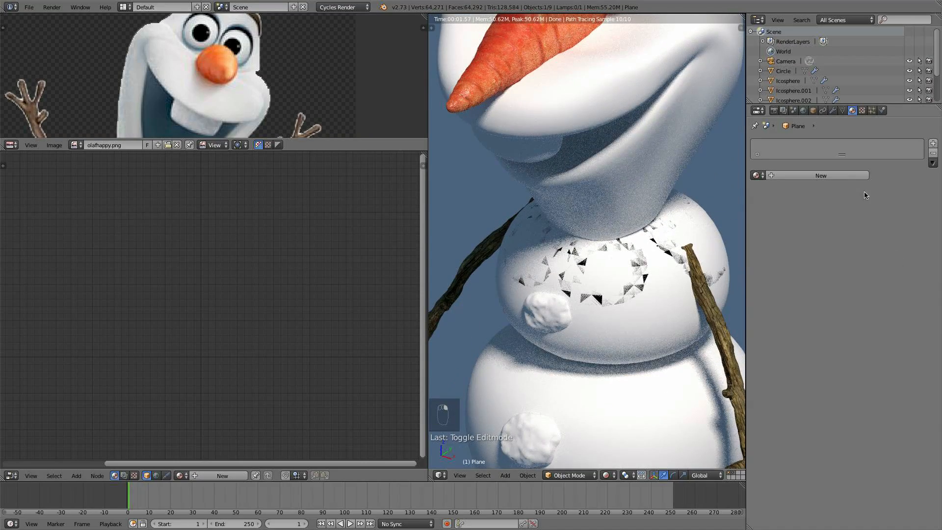
click(837, 177)
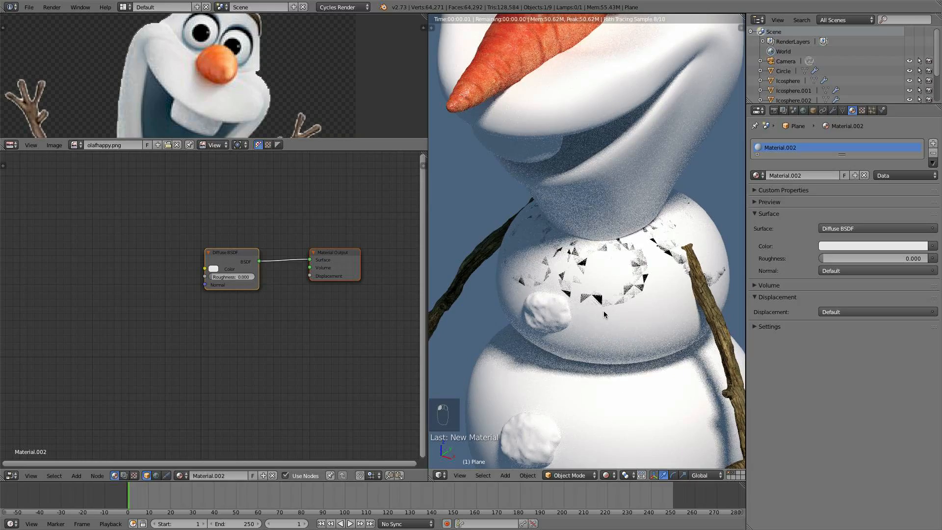
- Orbit and zoom the rendered view to inspect the body's shading around the arms
middle_drag(615, 309, 599, 306)
scroll(599, 306, up, 3)
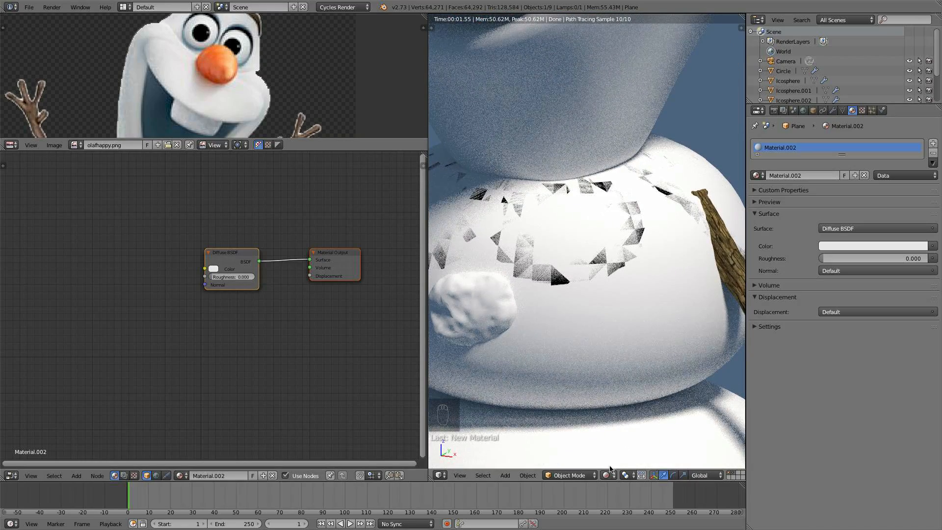
scroll(564, 337, up, 3)
scroll(565, 339, up, 1)
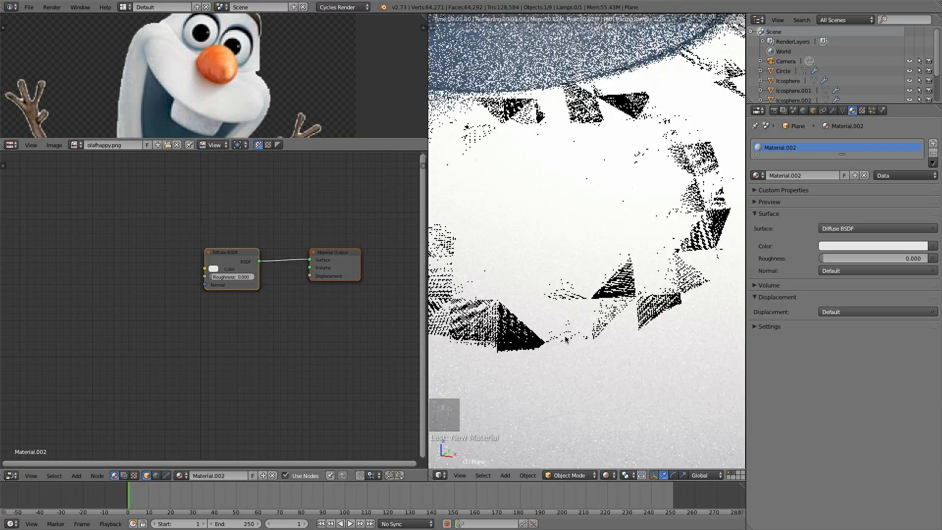
scroll(566, 339, down, 6)
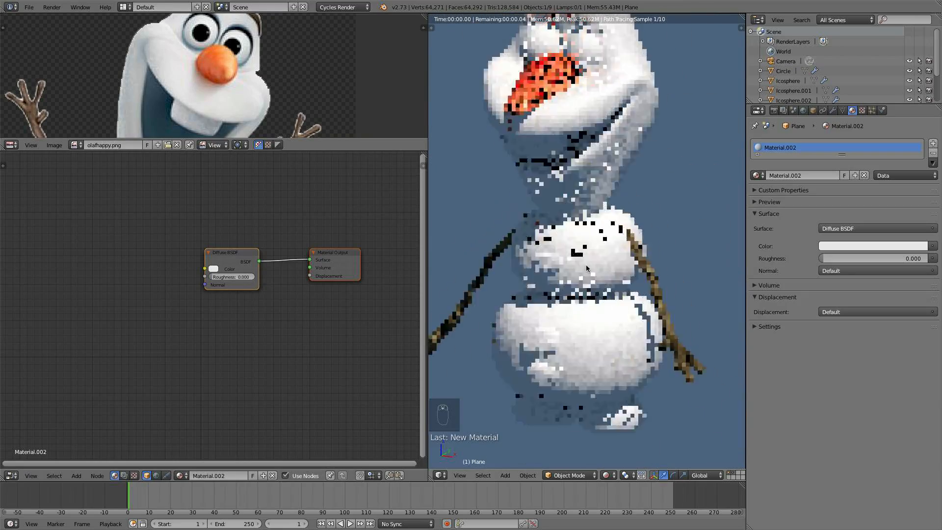
shift+middle_drag(586, 269, 528, 289)
scroll(588, 314, down, 4)
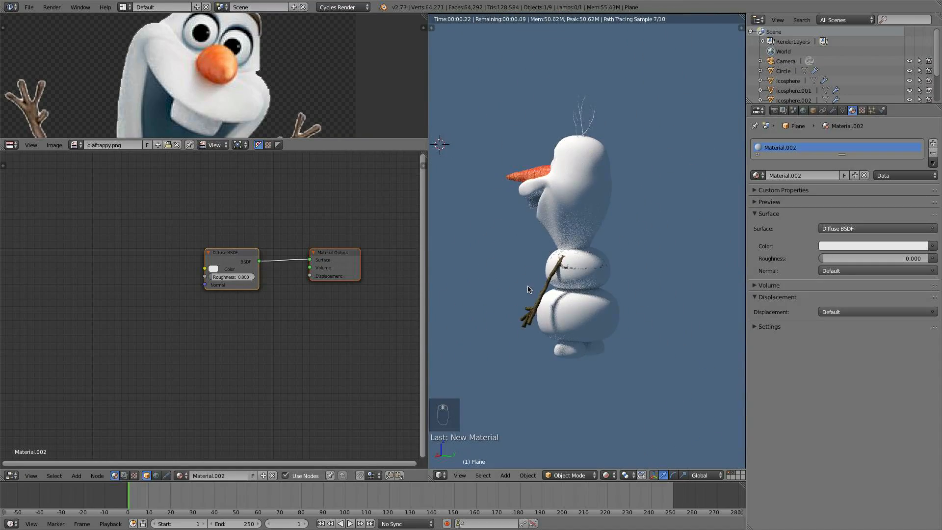
middle_drag(593, 289, 513, 324)
scroll(553, 311, up, 5)
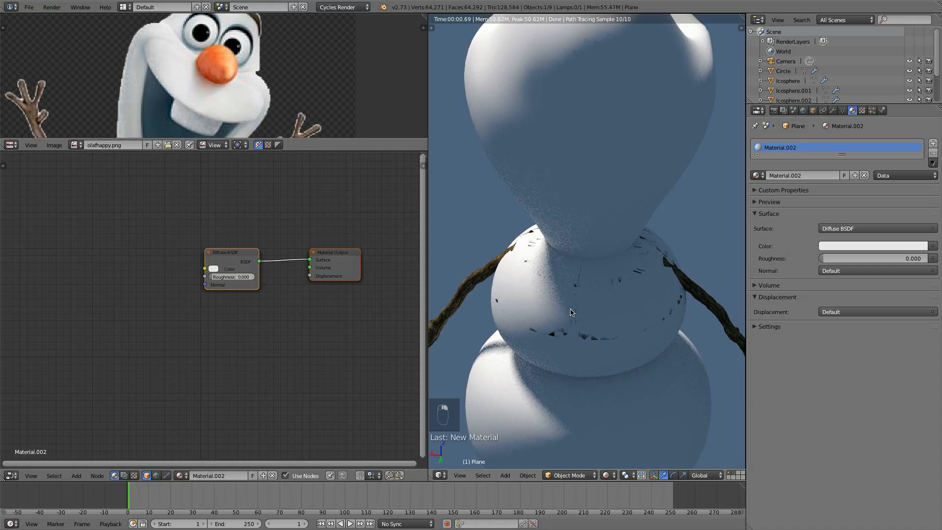
mouse_move(569, 312)
middle_down()
mouse_move(527, 302)
mouse_move(622, 257)
mouse_move(600, 250)
mouse_move(742, 259)
middle_up()
- Return to Solid shading and select the stick arm again to show its material nodes
click(608, 476)
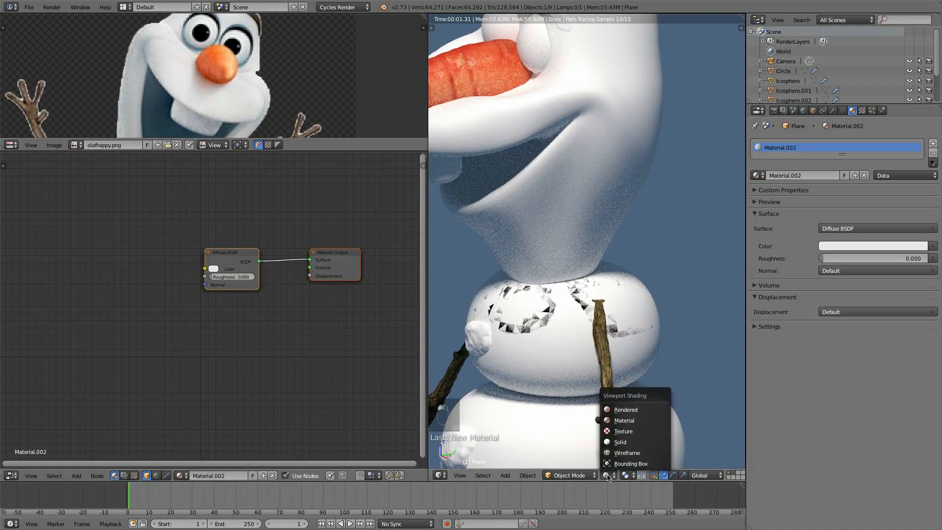
click(617, 442)
key(KP_5)
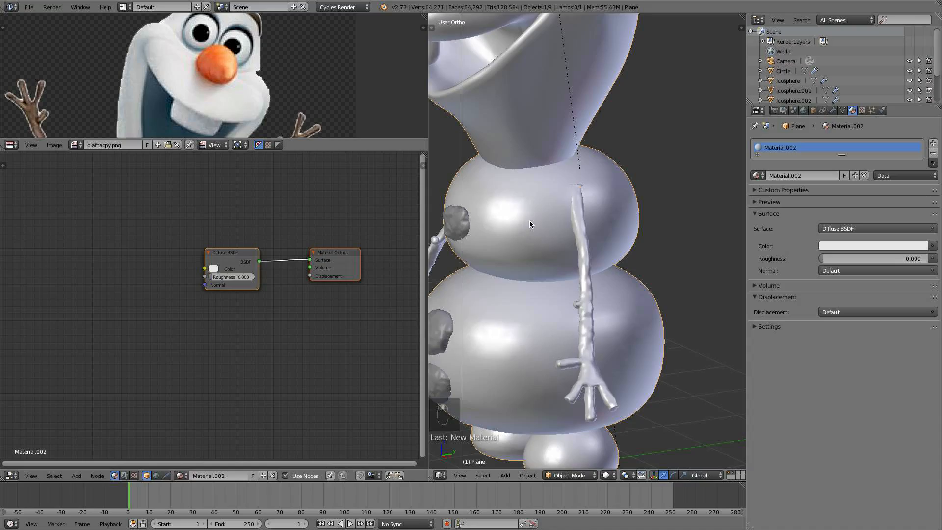
middle_drag(529, 220, 574, 305)
key(z)
scroll(581, 223, down, 4)
scroll(581, 223, up, 4)
key(z)
scroll(609, 230, down, 3)
right_click(615, 275)
scroll(574, 305, up, 3)
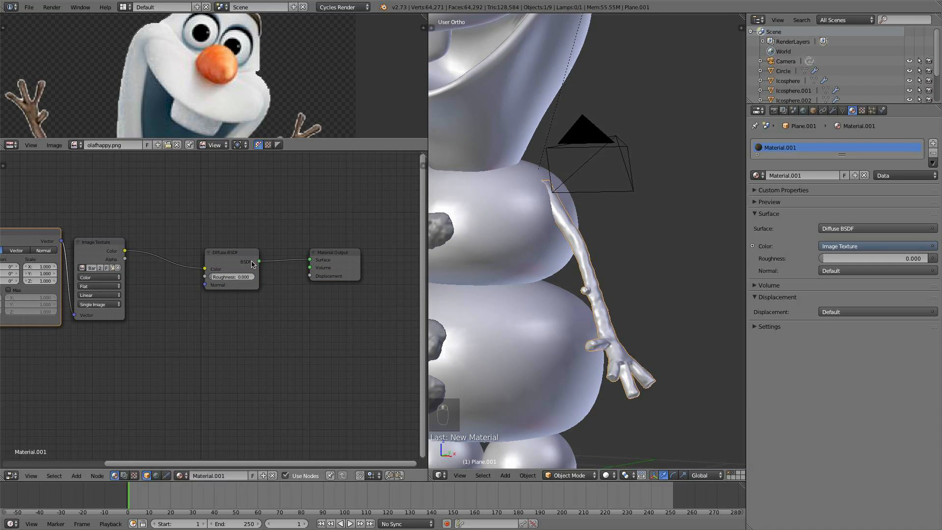
- Move the Diffuse BSDF node aside and insert a Mix Shader between it and the Material Output
drag(234, 259, 183, 252)
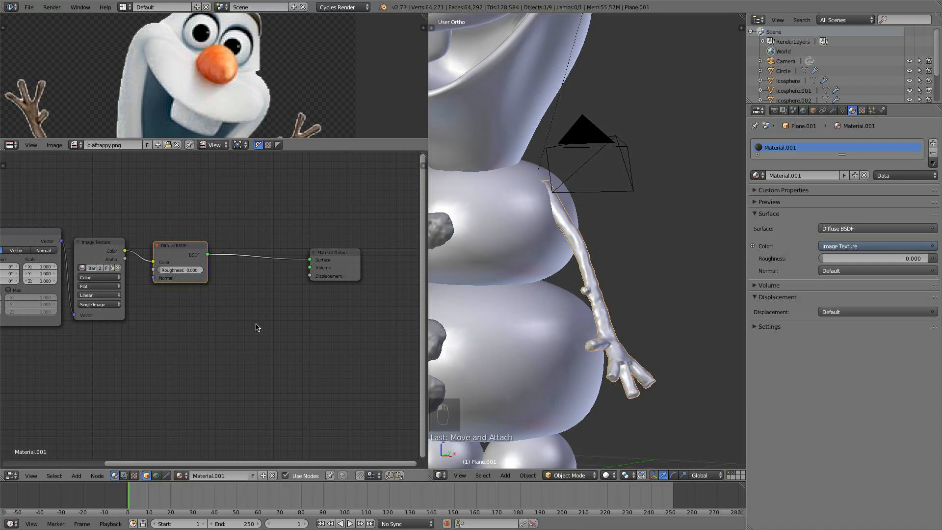
key(shift+a)
mouse_move(240, 295)
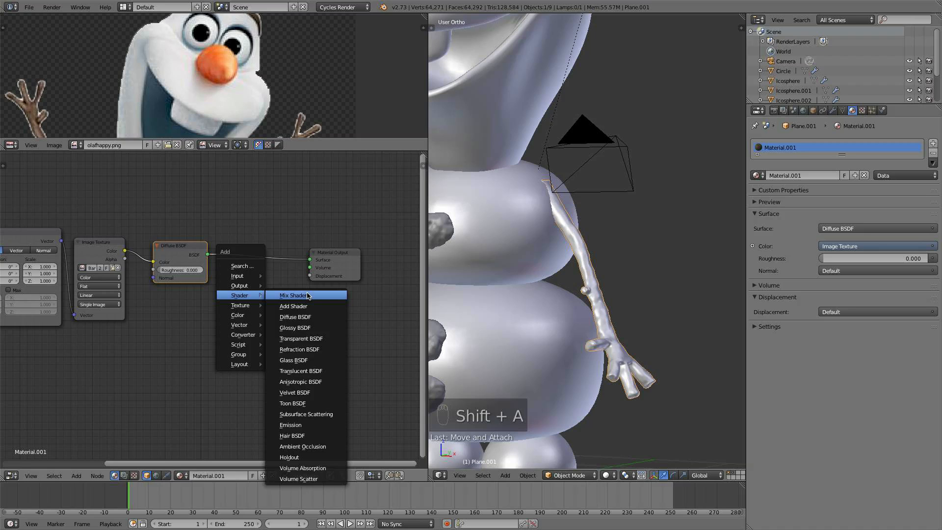
click(307, 295)
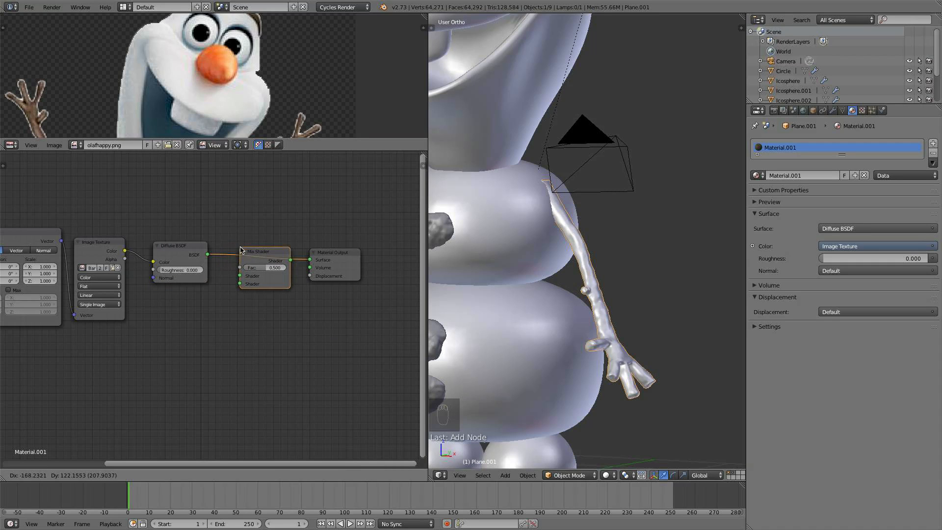
click(240, 250)
- Add a Glossy BSDF node and connect it to the Mix Shader's second Shader input
key(shift+a)
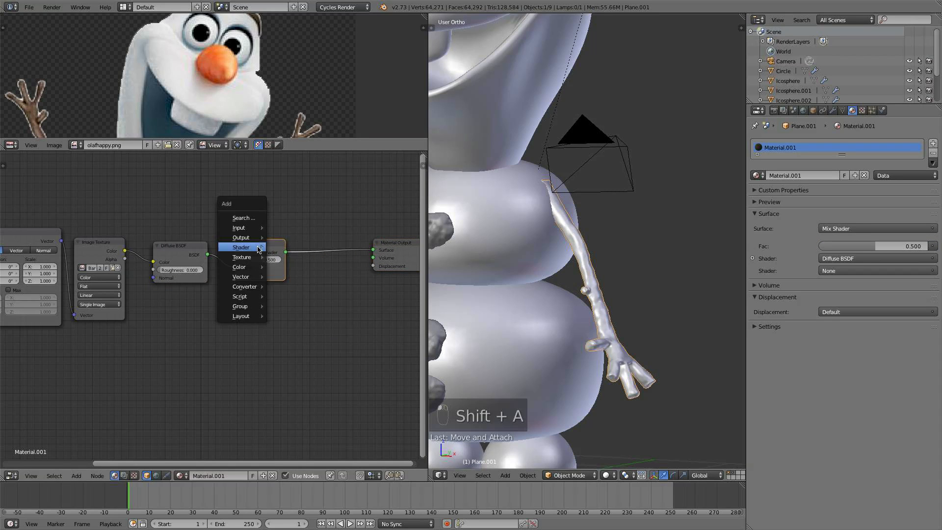
mouse_move(261, 250)
click(300, 279)
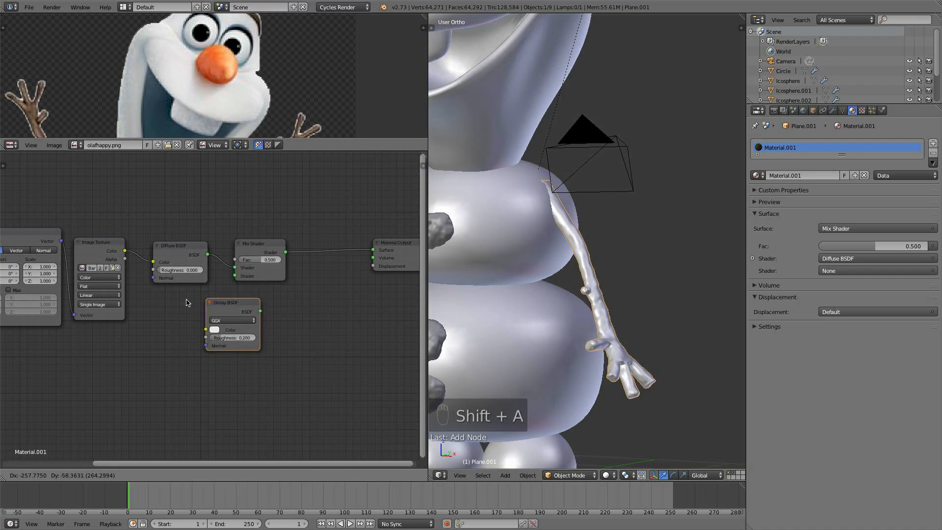
click(230, 314)
drag(216, 311, 283, 267)
- Move the Diffuse BSDF, Glossy BSDF and Mix Shader nodes to the right to make room in the node tree
key(a)
key(b)
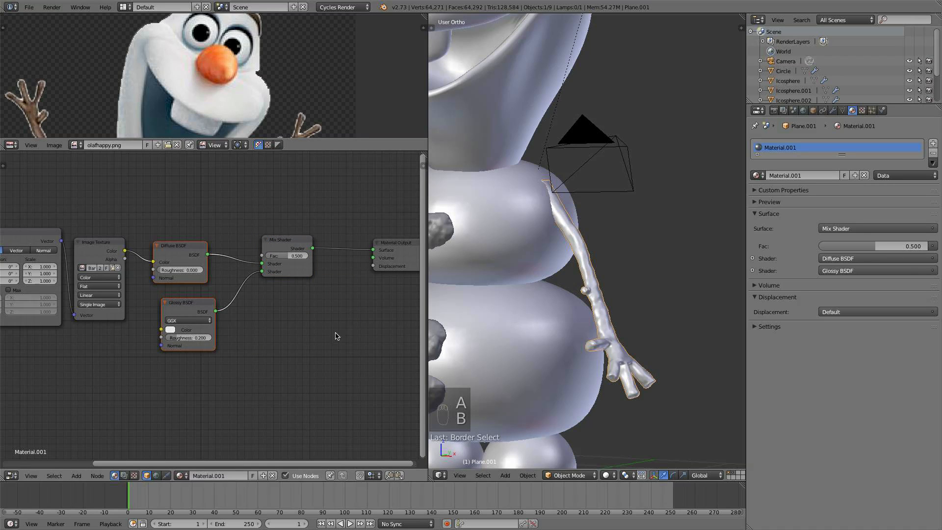
key(b)
drag(336, 336, 181, 214)
key(g)
click(263, 279)
key(a)
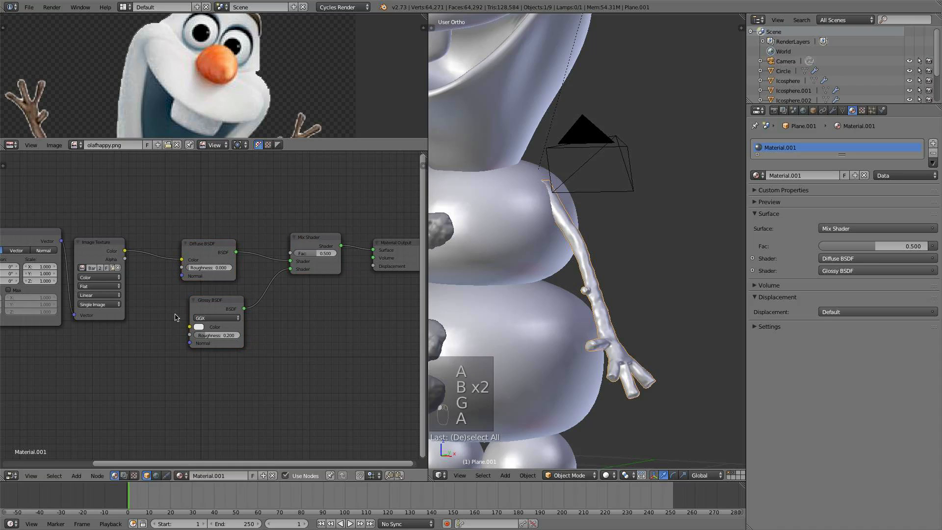
- Add a Bump node, feed it the image texture's colour as Height, and connect its Normal to the BSDF normals
key(shift+a)
mouse_move(137, 341)
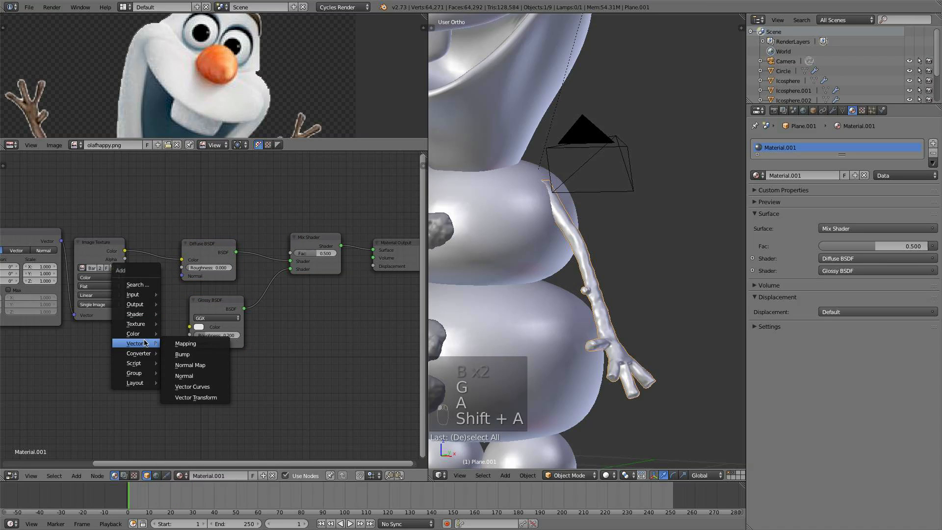
click(200, 353)
click(138, 335)
drag(207, 297, 224, 292)
drag(124, 251, 121, 387)
drag(152, 344, 167, 349)
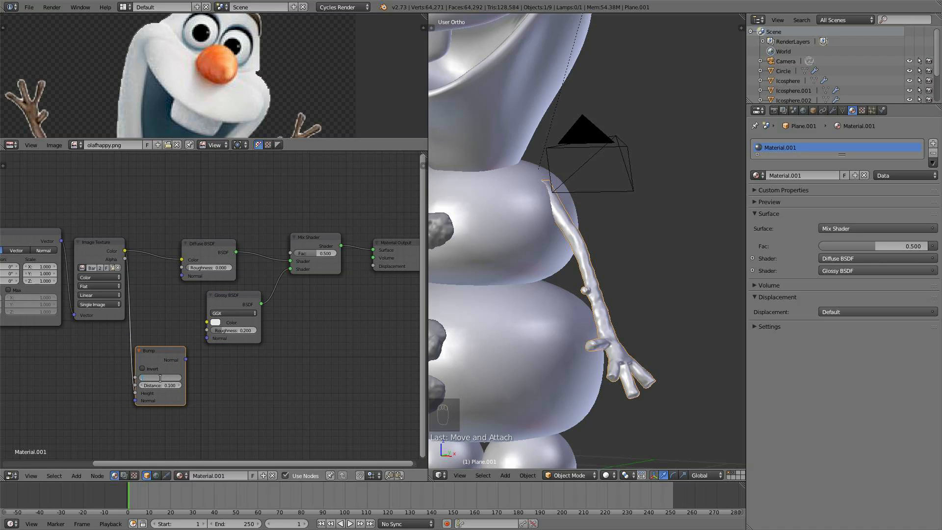
drag(187, 360, 182, 276)
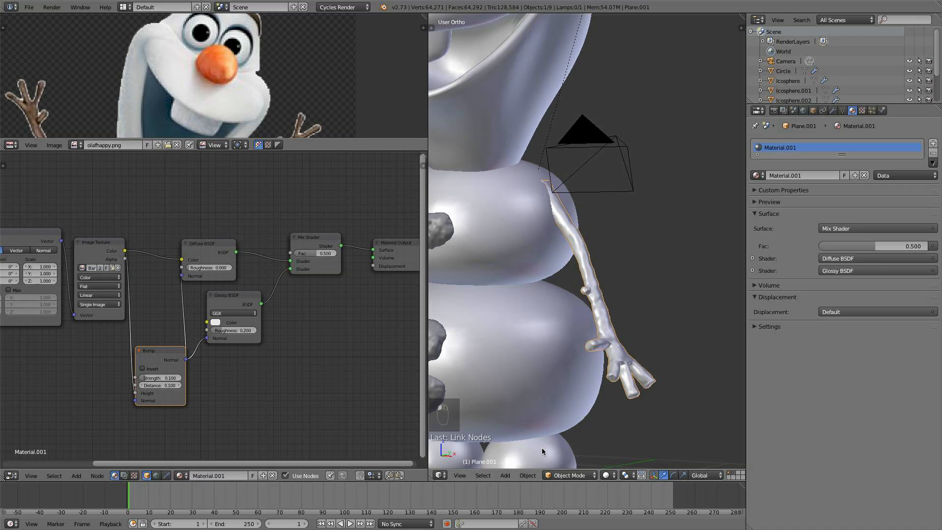
- Switch the viewport to Rendered shading and reposition the Diffuse, Glossy and Mix Shader nodes
click(606, 474)
click(625, 410)
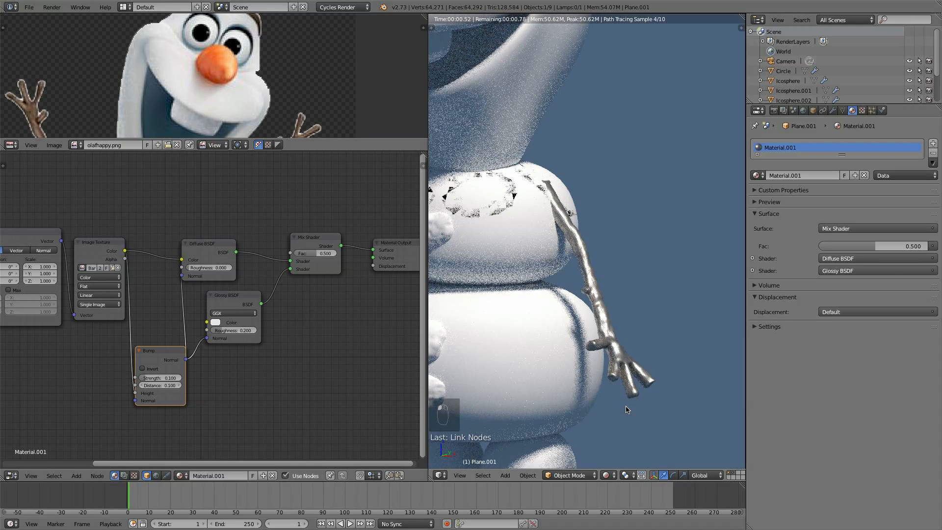
drag(206, 252, 226, 251)
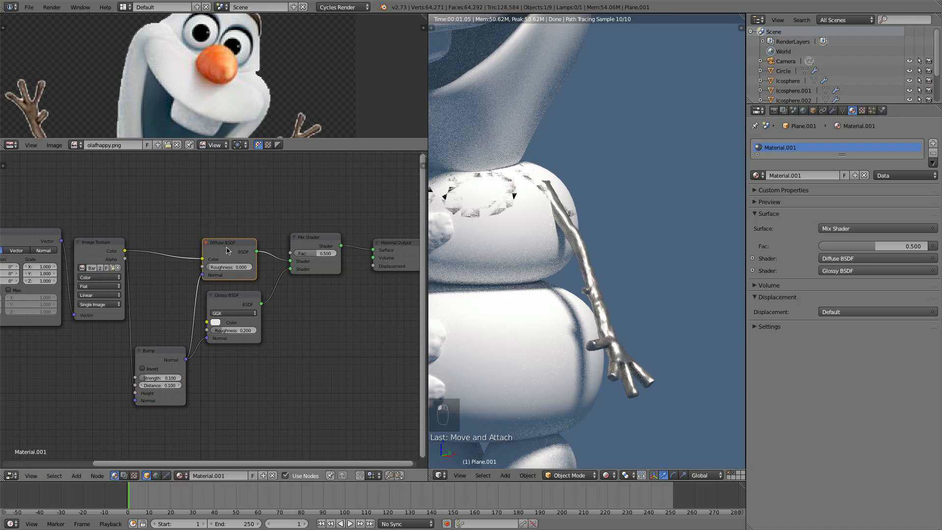
drag(236, 305, 255, 307)
middle_drag(338, 348, 295, 363)
drag(349, 258, 400, 252)
scroll(590, 340, up, 4)
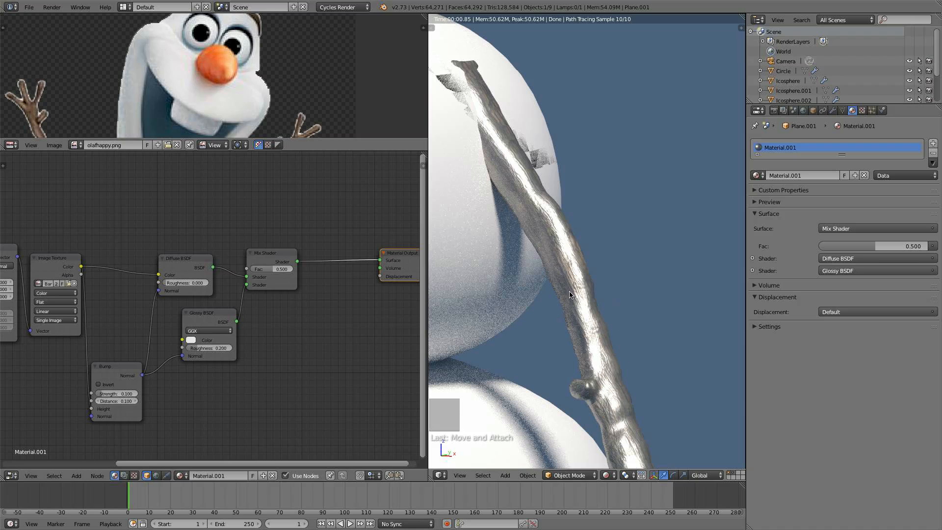
- Set the Bump node's Strength to 0.130
key(Return)
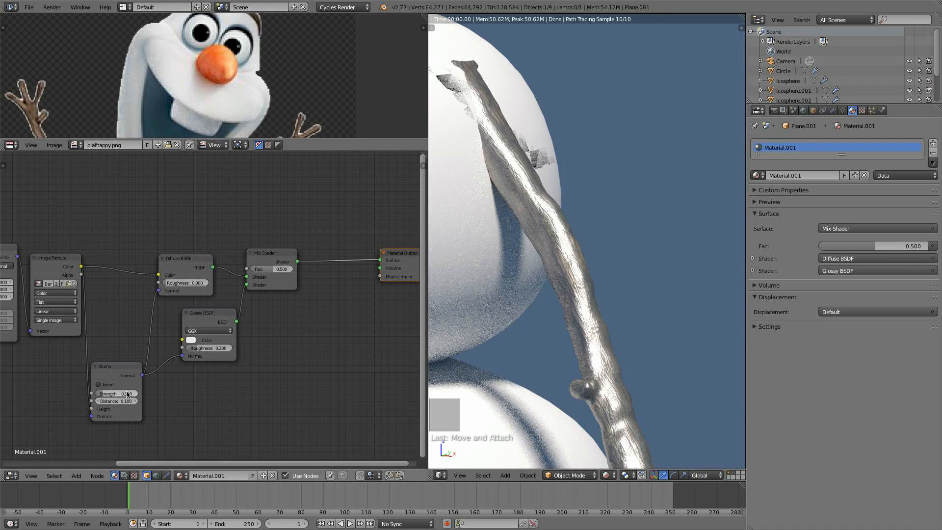
text(3)
key(Return)
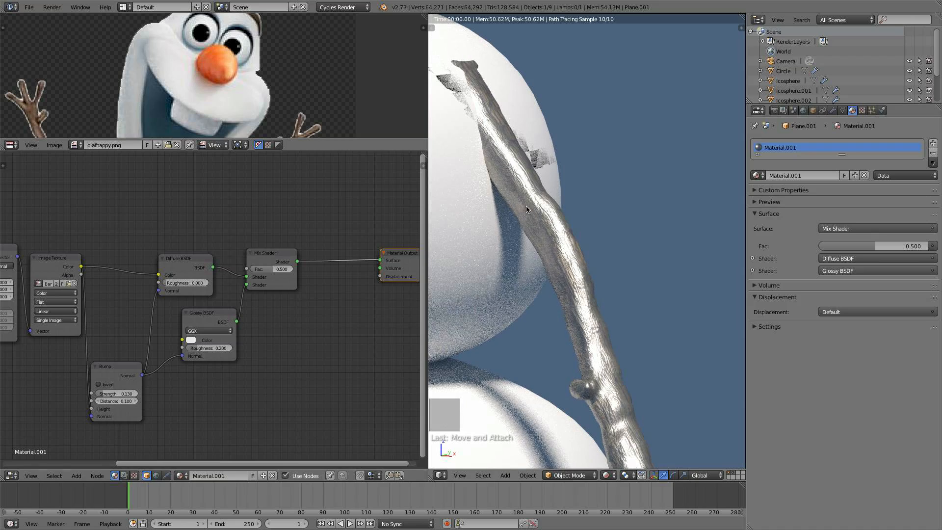
- Add a ColorRamp node driven by the image texture's colour and connect its Color to the Mix Shader's Fac
drag(258, 254, 275, 255)
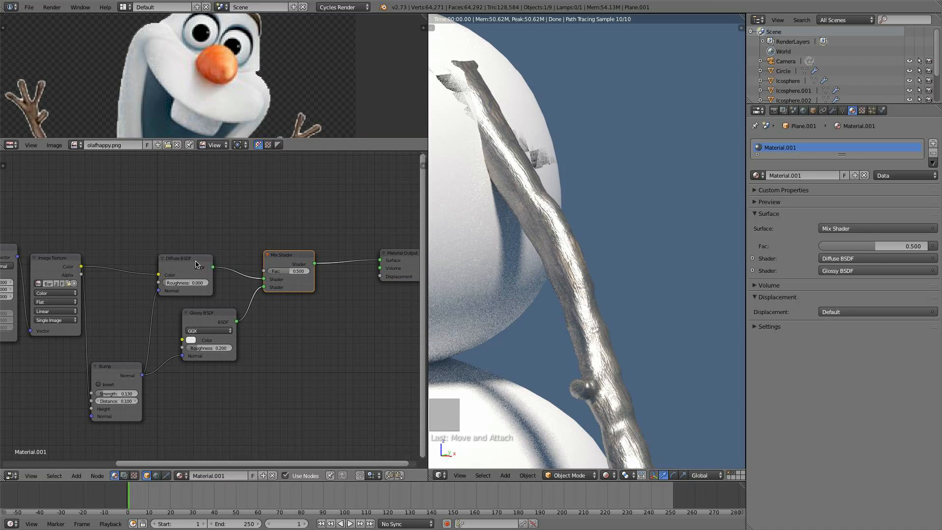
key(shift+a)
mouse_move(216, 242)
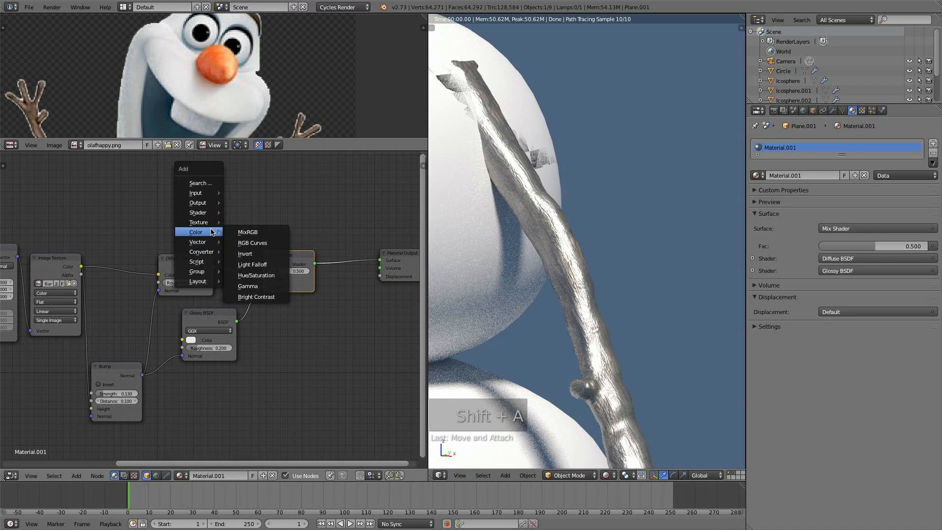
click(256, 265)
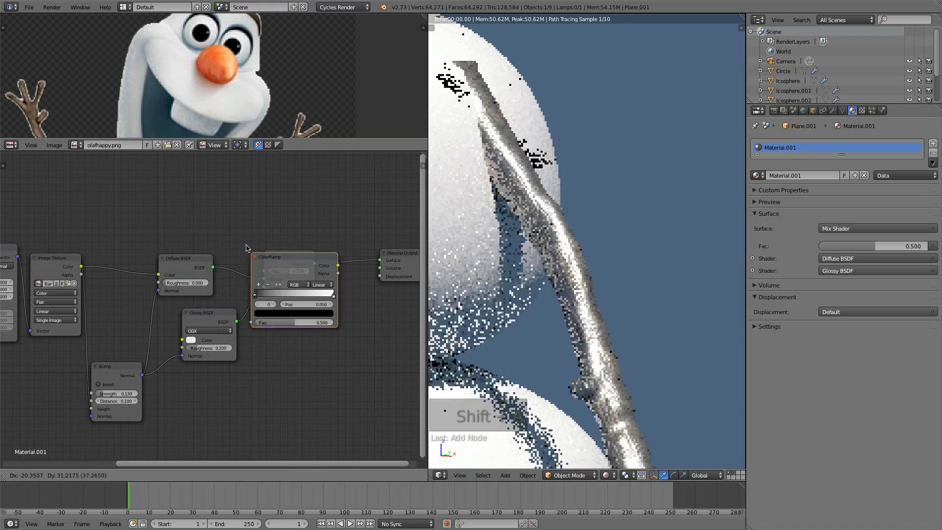
click(117, 164)
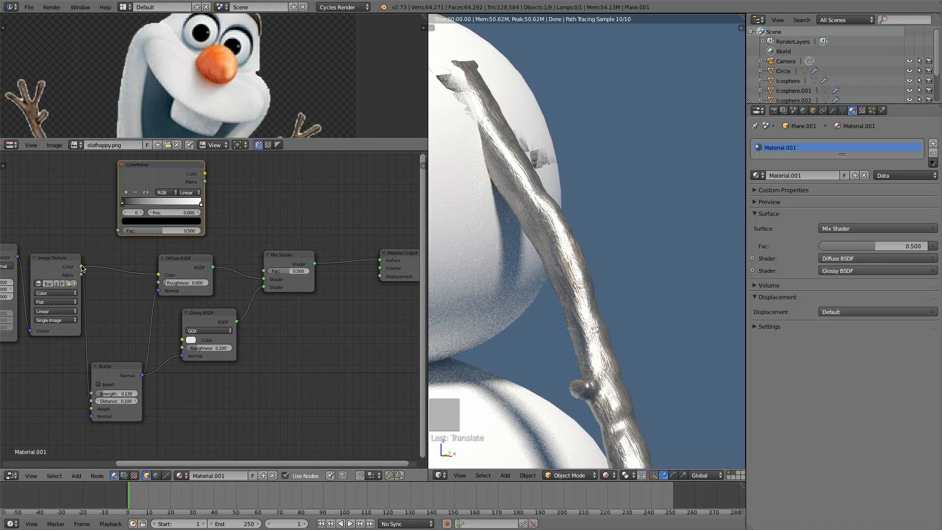
drag(81, 268, 118, 231)
middle_drag(228, 230, 210, 265)
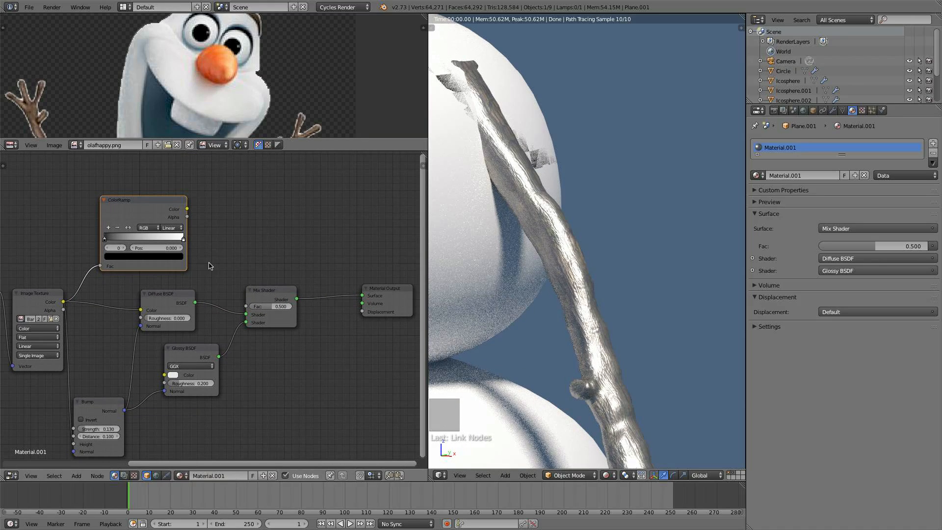
drag(170, 212, 227, 219)
drag(252, 311, 251, 311)
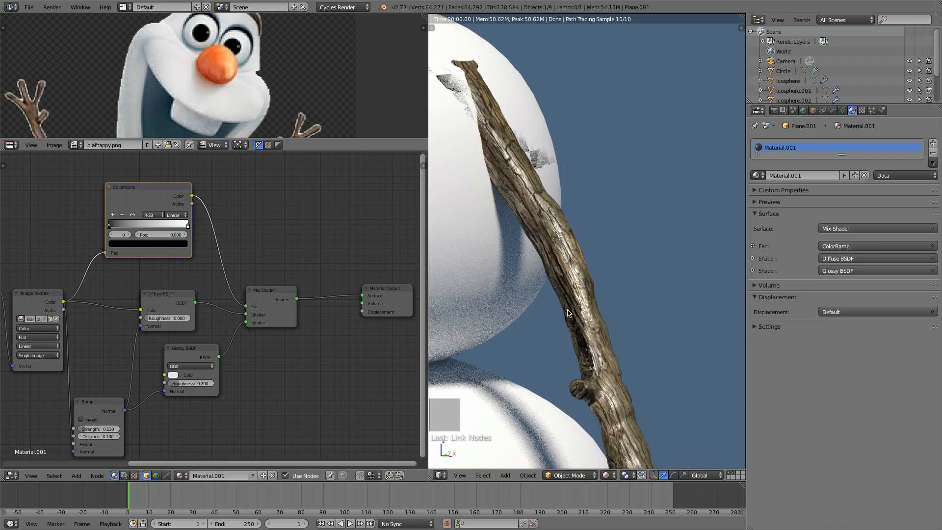
- Move the ColorRamp's black stop to 0.100 and its white stop to about 0.118
shift+middle_drag(577, 339, 557, 264)
scroll(558, 263, down, 3)
scroll(557, 263, up, 4)
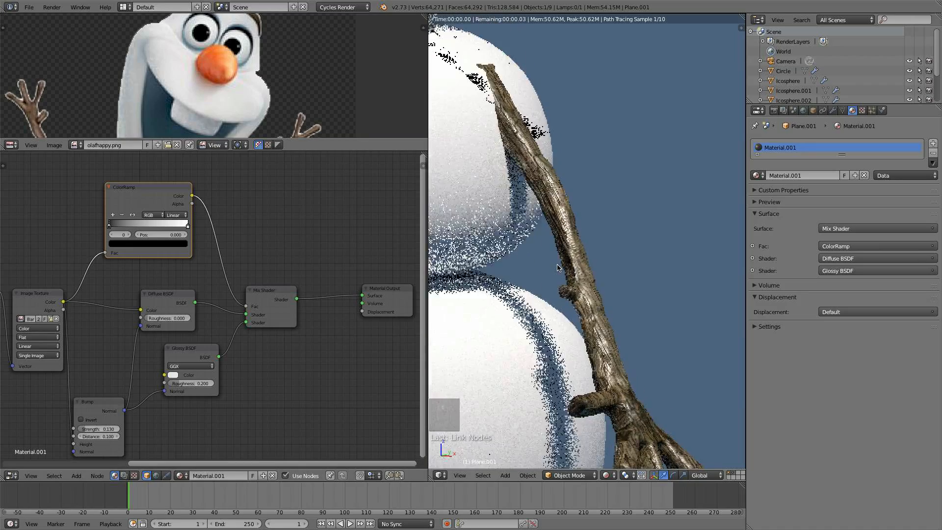
middle_drag(217, 235, 263, 249)
scroll(185, 257, up, 2)
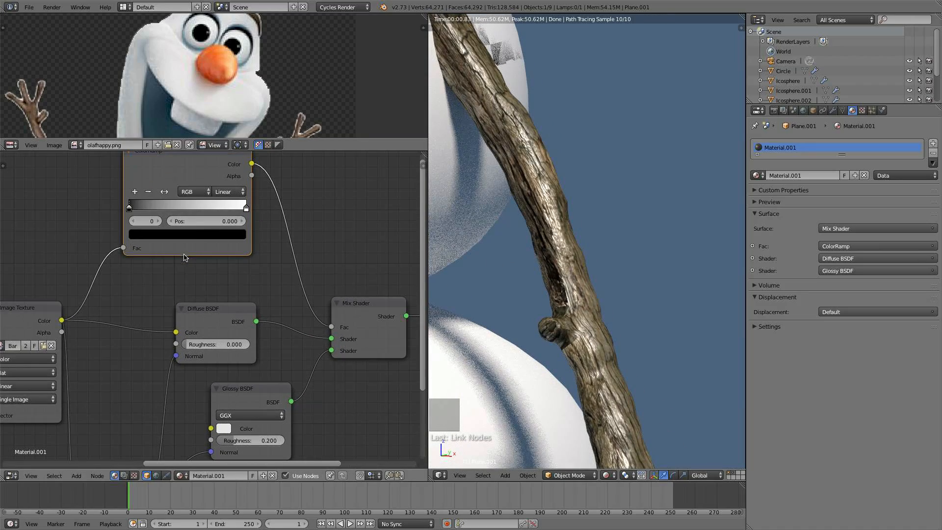
mouse_move(130, 208)
mouse_down()
mouse_move(264, 203)
mouse_move(135, 206)
mouse_up()
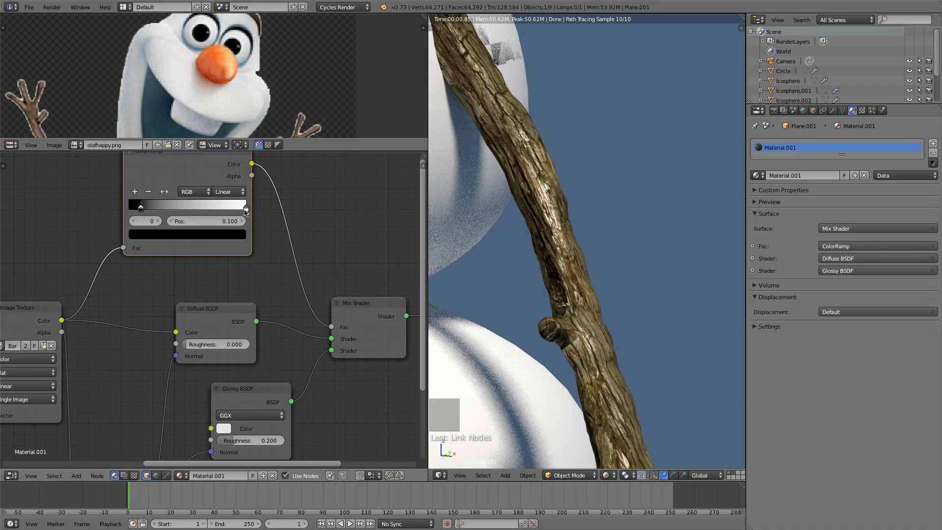
drag(246, 211, 140, 207)
- Preview the ColorRamp output on the arm and place its stops at about 0.059 and 0.373
scroll(542, 301, down, 5)
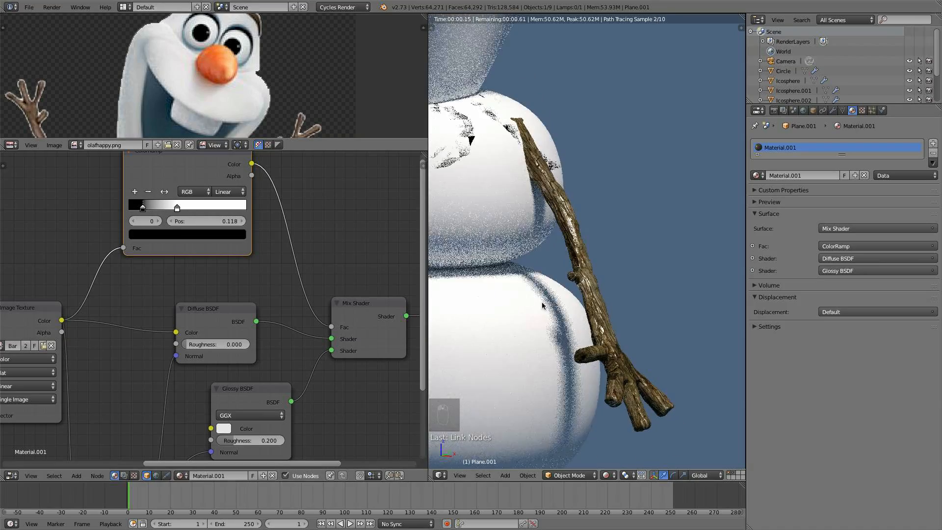
scroll(541, 305, up, 5)
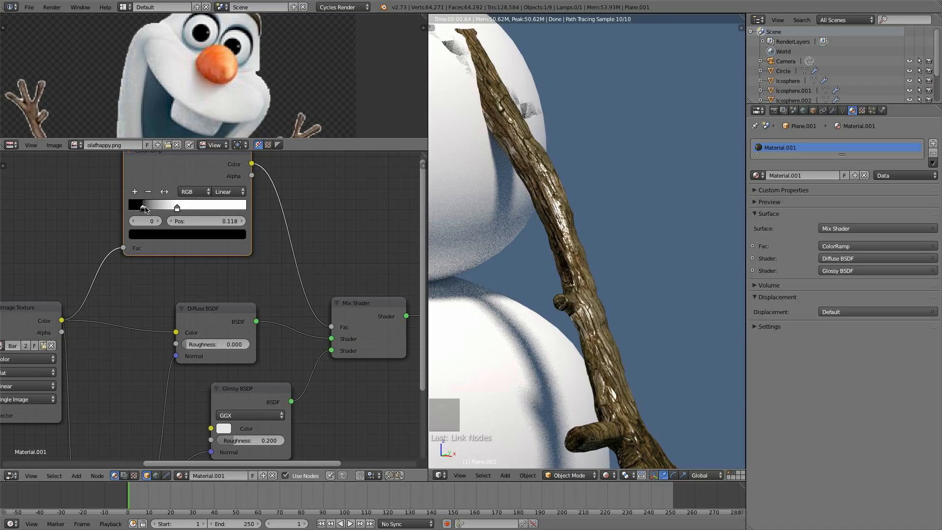
drag(145, 210, 172, 209)
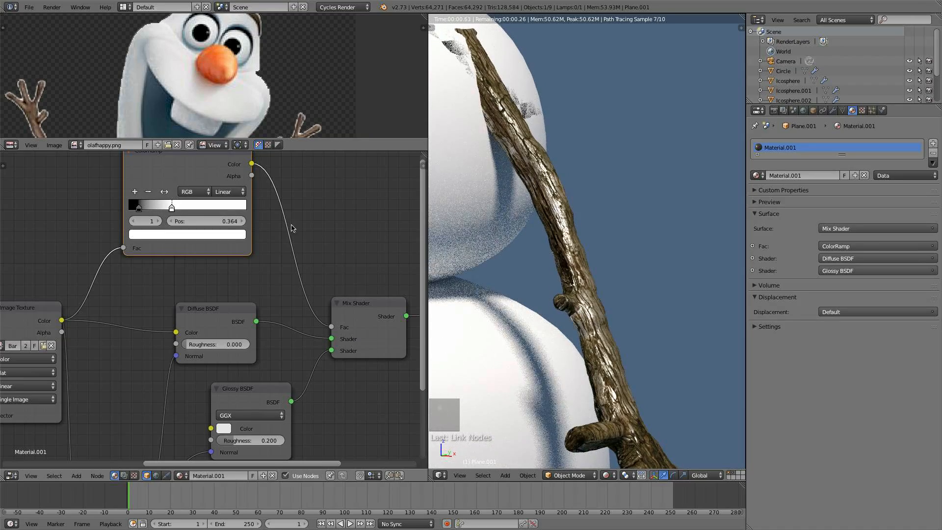
middle_drag(291, 228, 284, 267)
ctrl+shift+click(215, 202)
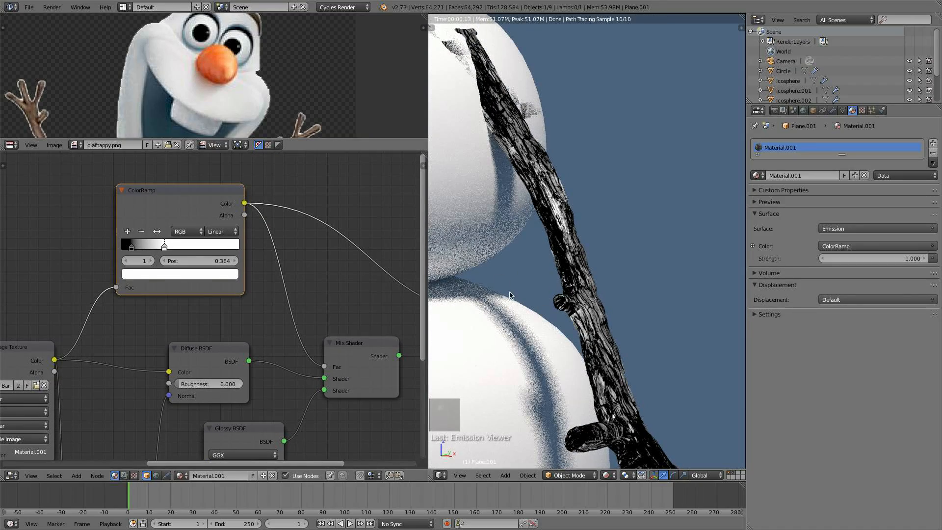
drag(126, 245, 129, 247)
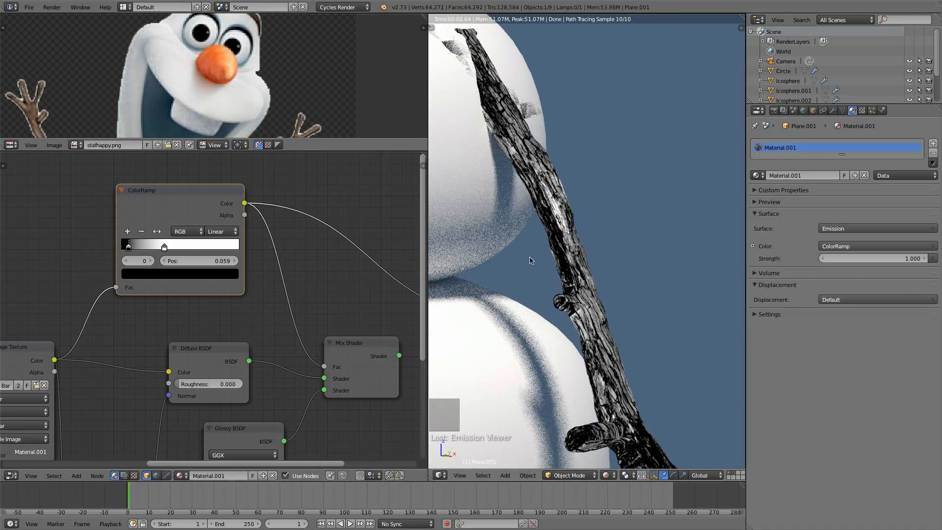
middle_drag(541, 281, 574, 239)
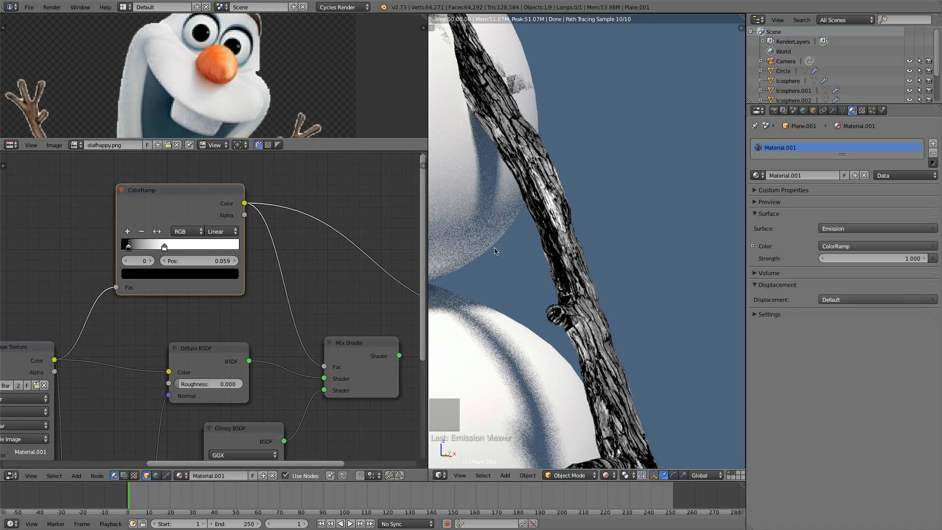
drag(165, 246, 165, 247)
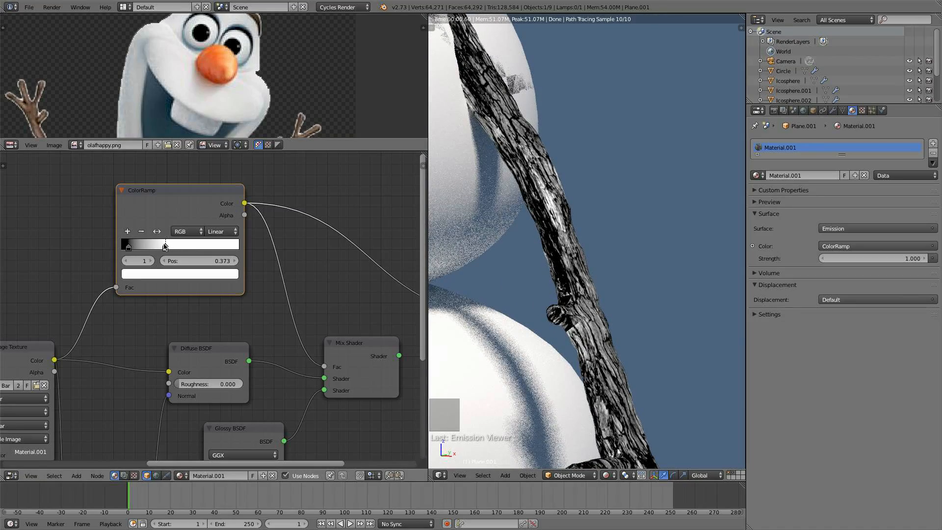
- Change the ColorRamp's second stop to a grey and restore the Mix Shader as the material output
click(178, 275)
click(215, 158)
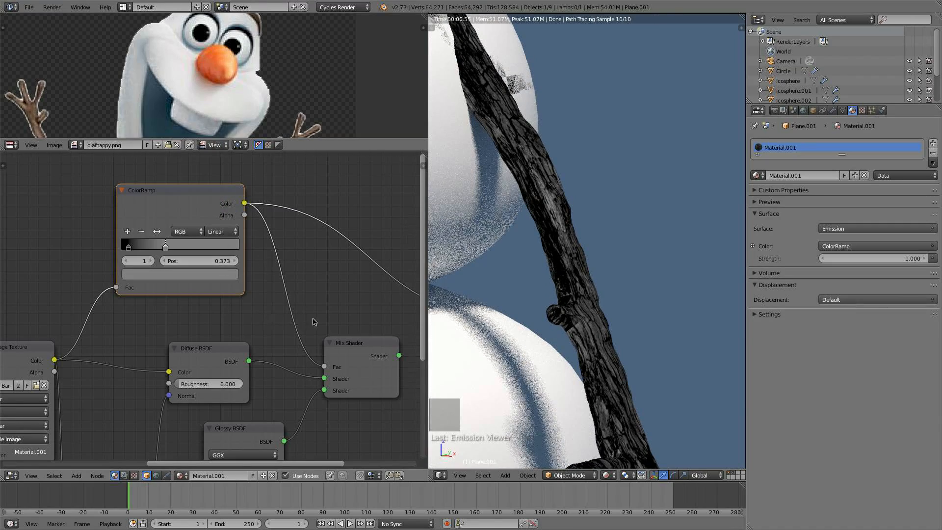
scroll(315, 322, down, 2)
ctrl+shift+click(327, 338)
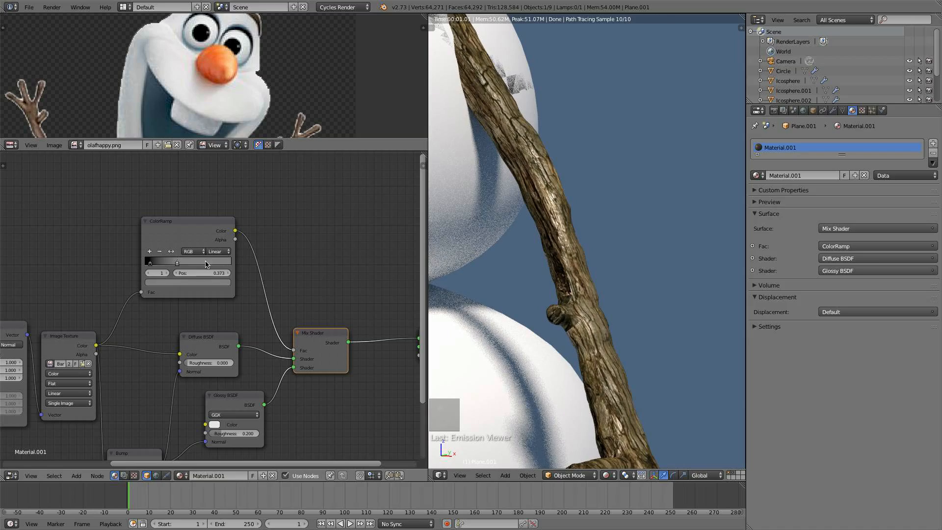
- Darken the ColorRamp's second stop colour to RGB 0.136
middle_drag(230, 294, 253, 270)
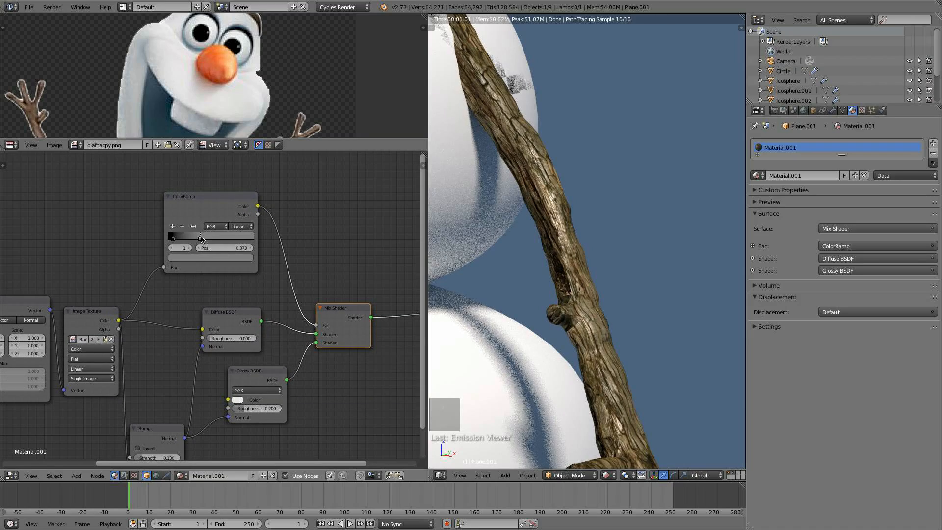
click(211, 258)
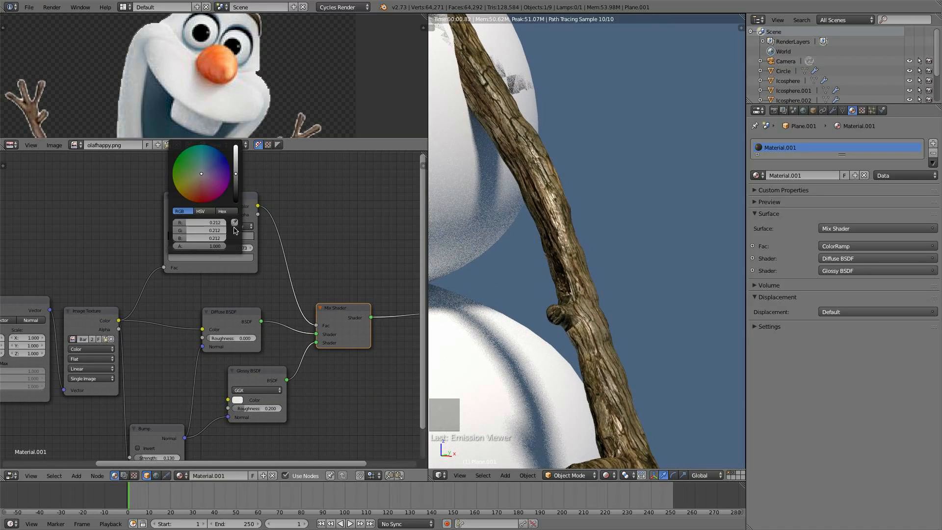
mouse_move(237, 172)
mouse_down()
mouse_move(236, 201)
mouse_move(236, 179)
mouse_up()
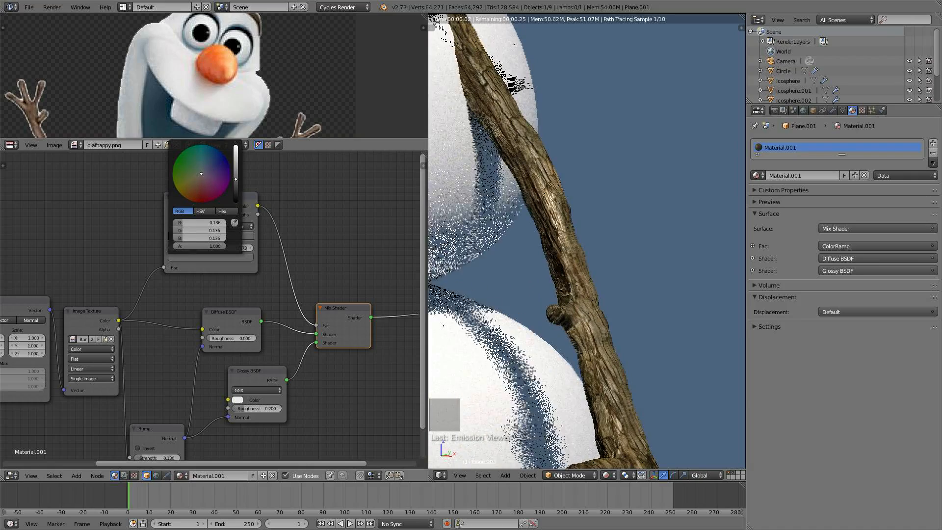
middle_drag(281, 276, 280, 227)
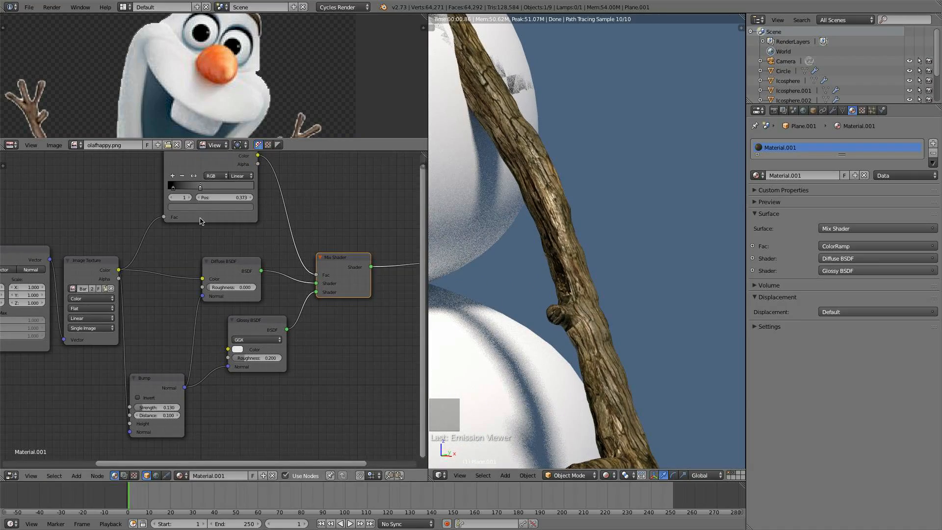
- Set the Bump node's Strength to 0.200
scroll(293, 249, down, 1)
scroll(645, 326, down, 2)
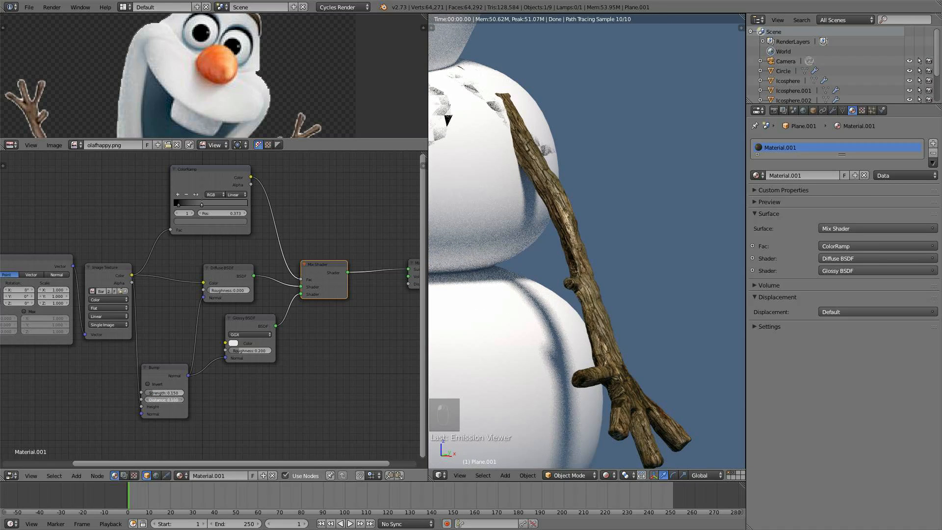
click(169, 393)
key(Return)
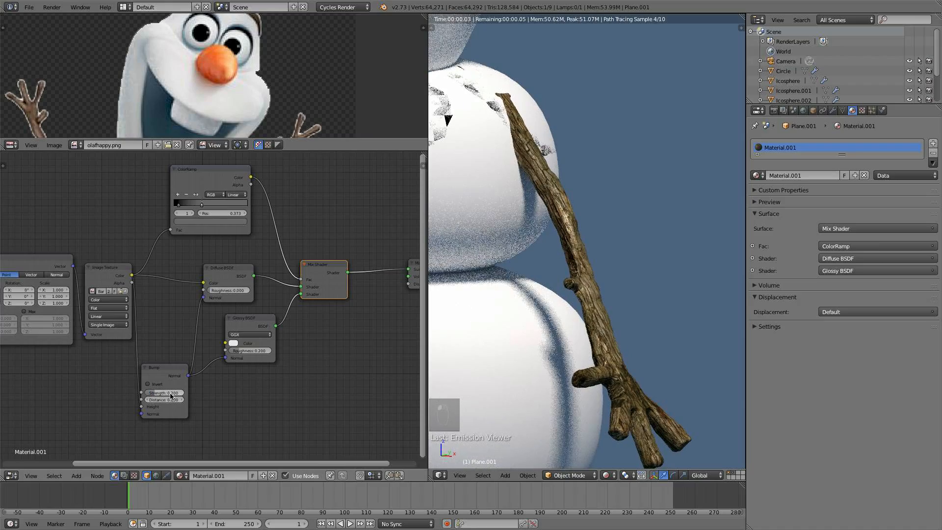
scroll(218, 226, up, 2)
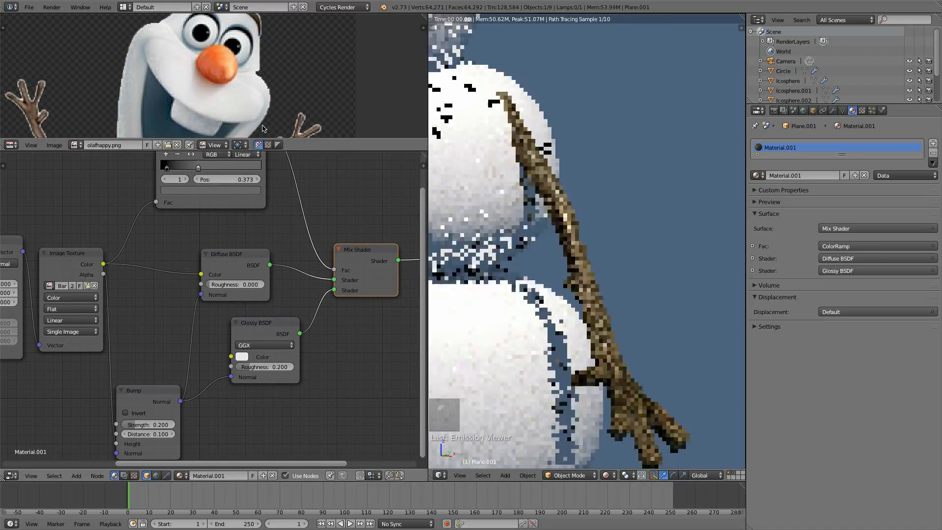
- Inspect the arm's bark shading in the rendered viewport from a wider angle
click(240, 189)
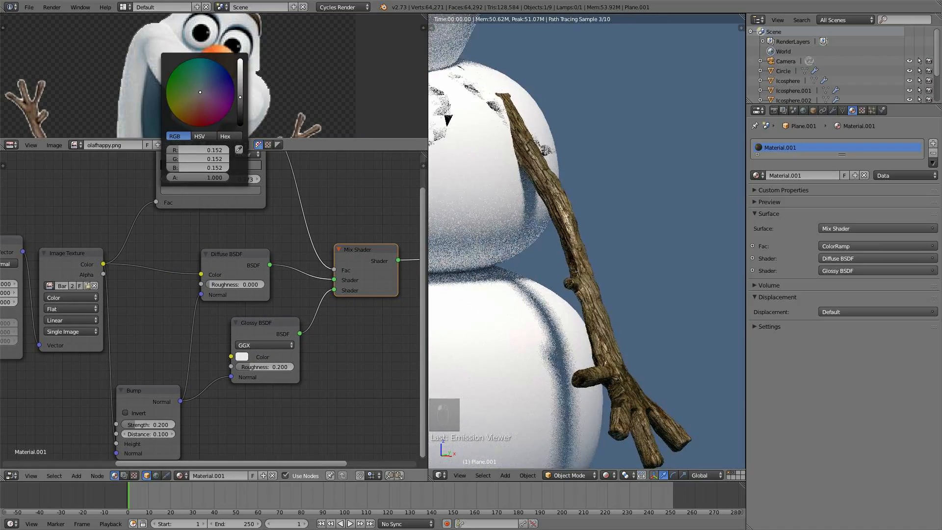
scroll(589, 305, down, 3)
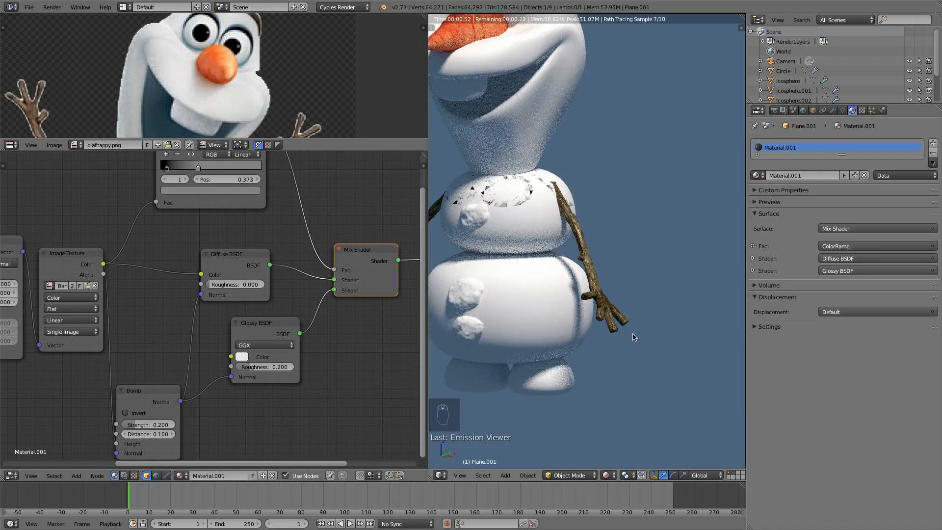
middle_drag(632, 337, 568, 329)
scroll(613, 352, down, 3)
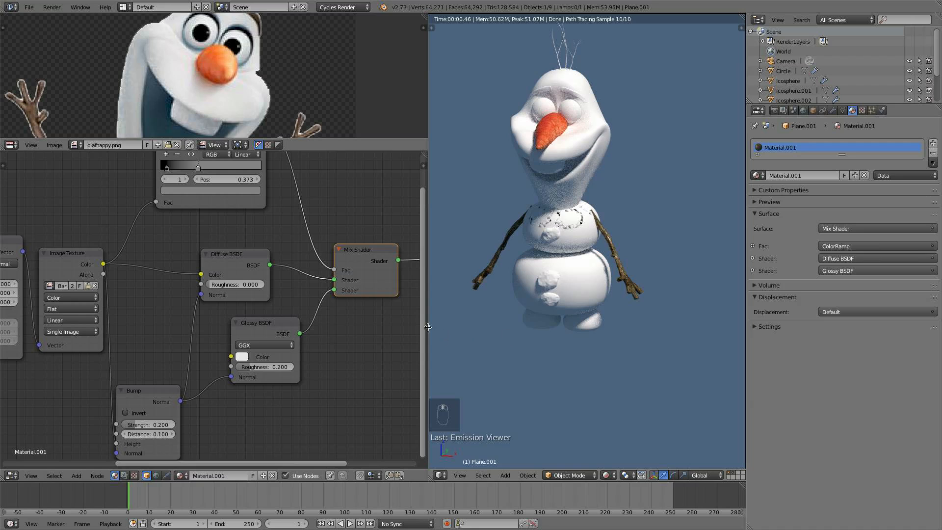
- Insert a Hue Saturation Value node between the bark Image Texture's Color and the Diffuse BSDF's Color
middle_drag(103, 275, 236, 279)
drag(200, 270, 190, 262)
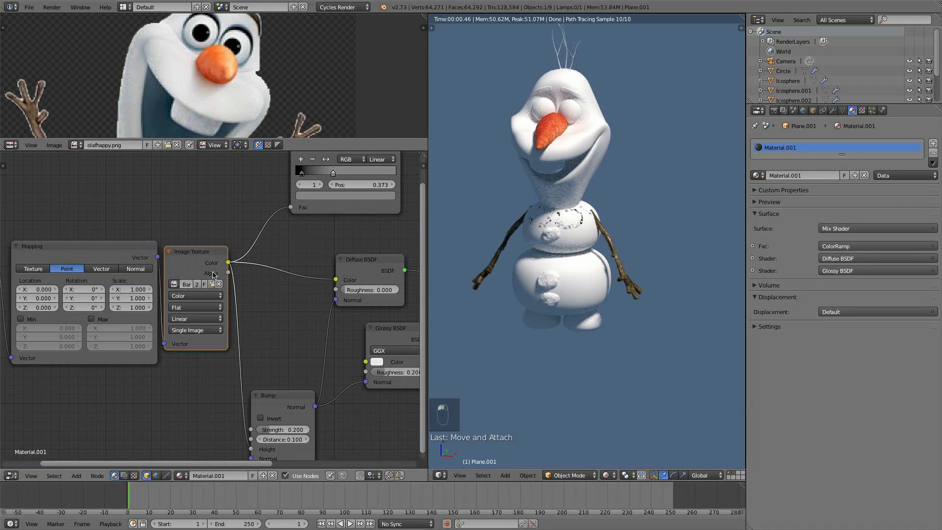
key(shift+a)
mouse_move(277, 303)
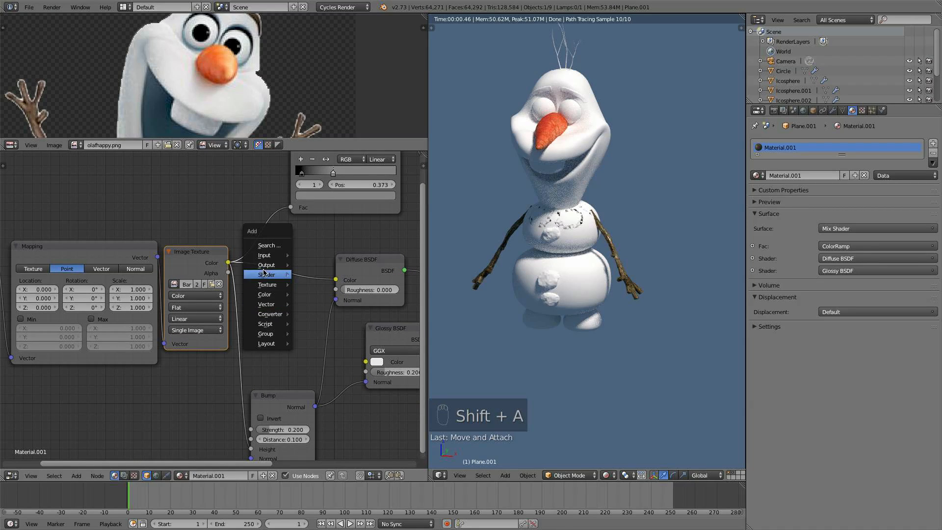
click(339, 338)
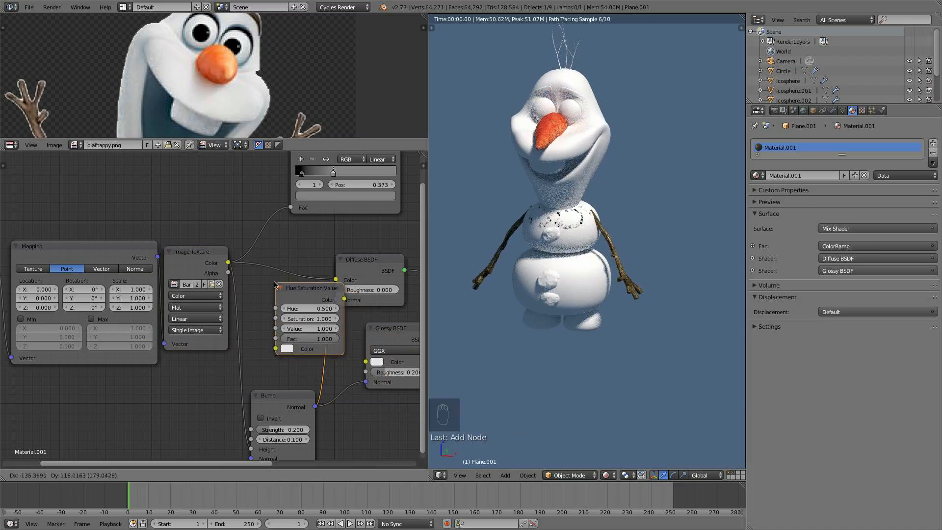
click(253, 262)
drag(294, 273, 288, 271)
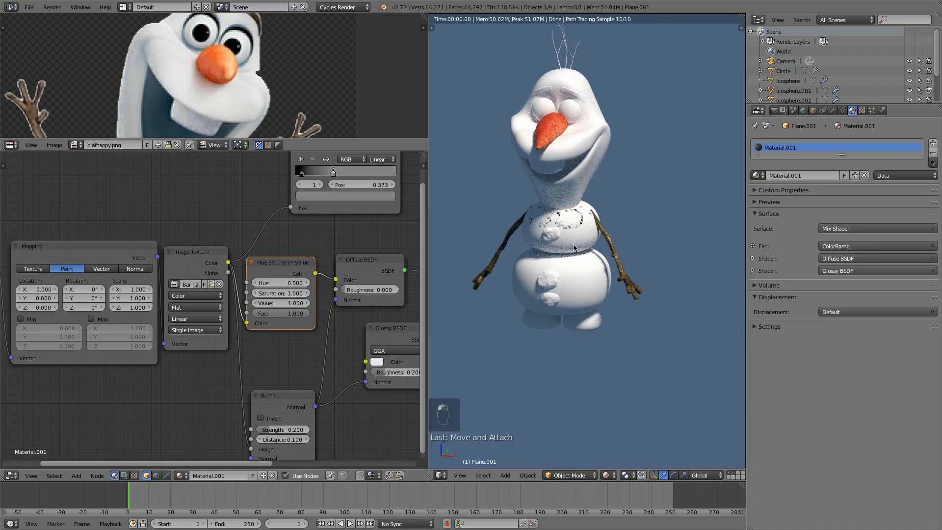
- Lower the Hue Saturation Value node's Value to 0.600 to darken the bark
scroll(551, 274, up, 8)
scroll(551, 274, up, 2)
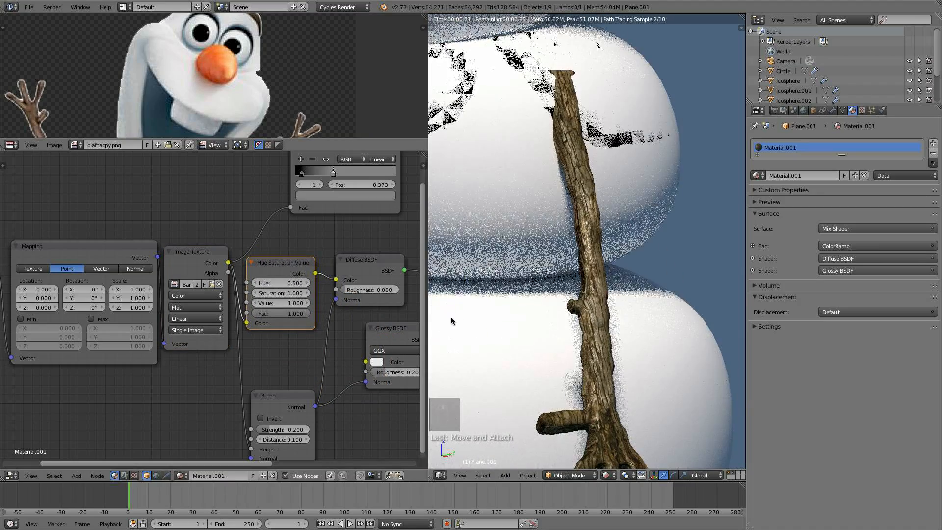
click(254, 303)
click(255, 303)
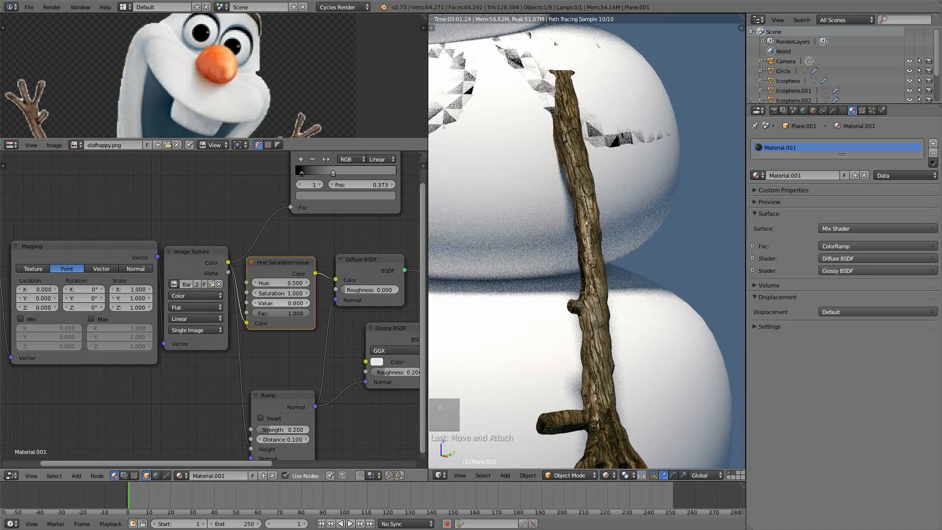
click(255, 303)
scroll(549, 327, down, 2)
middle_drag(549, 328, 483, 312)
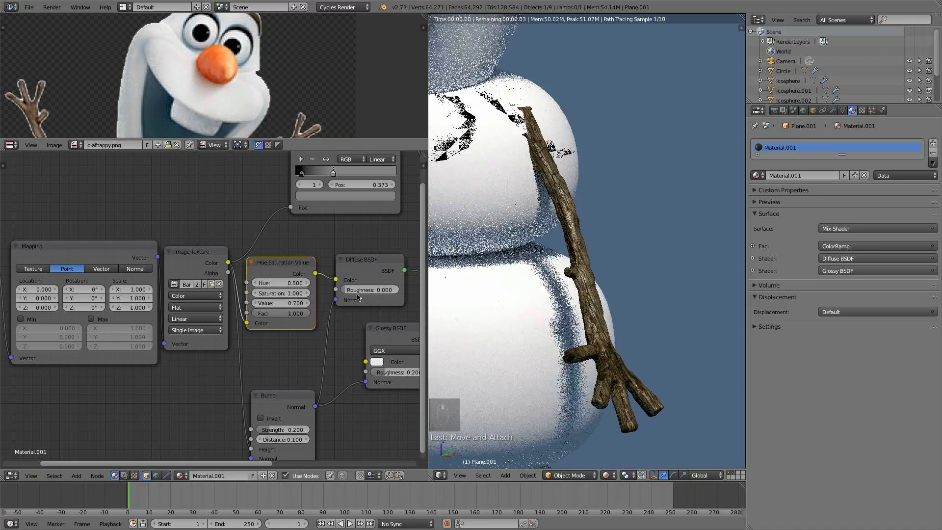
click(255, 303)
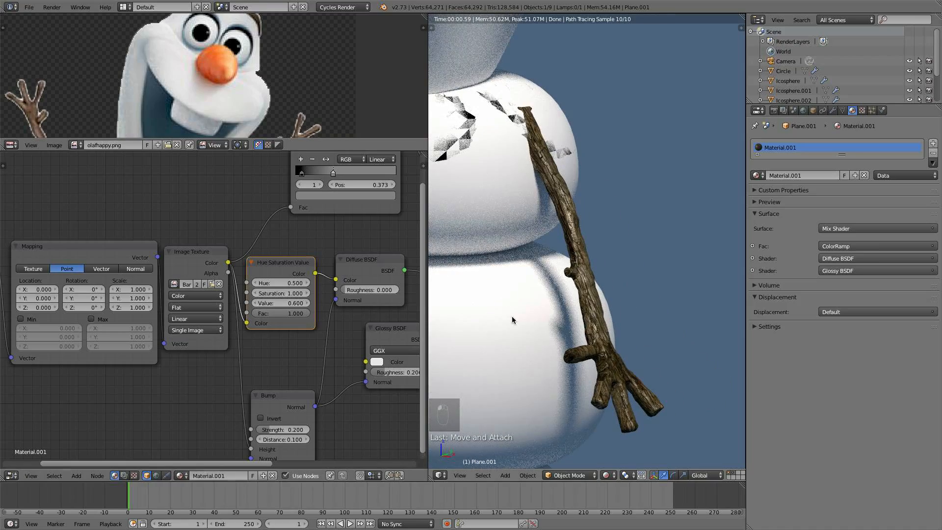
- Select the Hue Saturation Value, Diffuse, Glossy, Bump and Mix Shader nodes and move them right to make room
scroll(539, 321, down, 5)
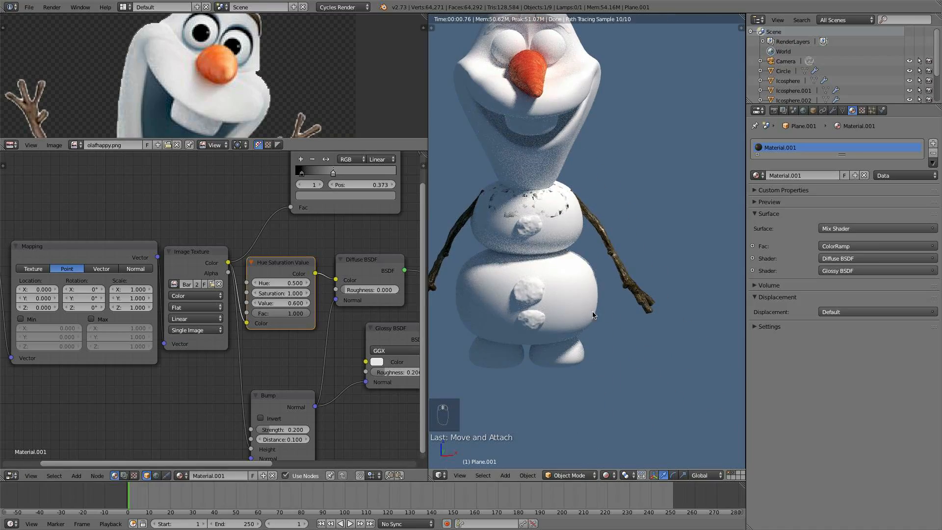
middle_drag(596, 316, 552, 312)
scroll(553, 312, up, 4)
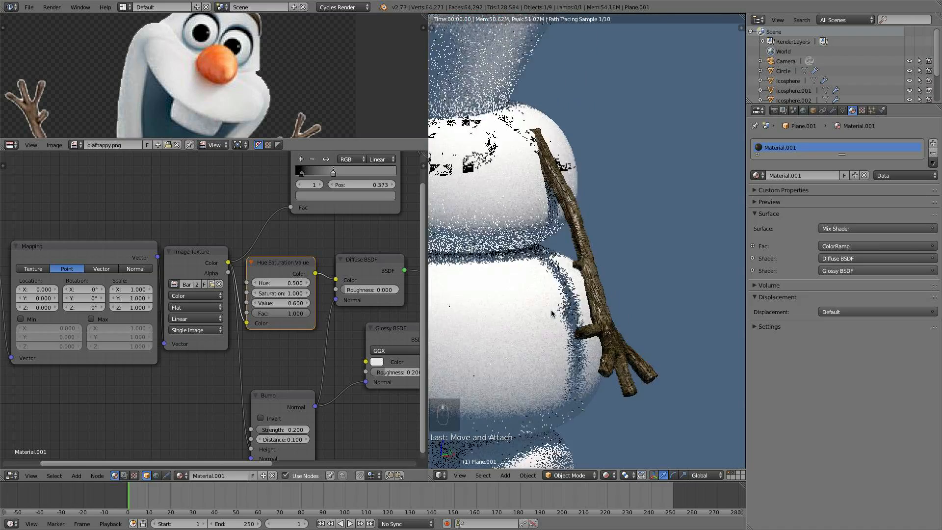
scroll(606, 349, up, 3)
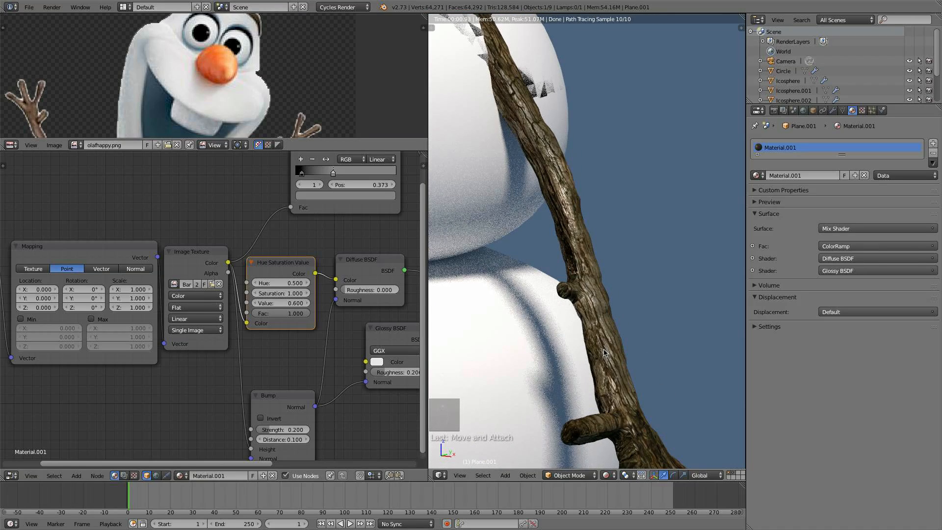
middle_drag(318, 357, 279, 313)
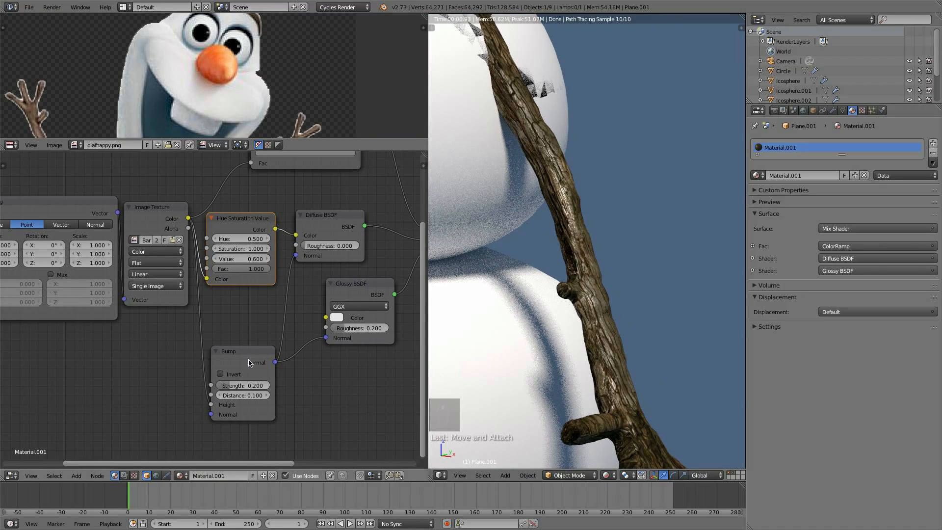
scroll(265, 361, down, 4)
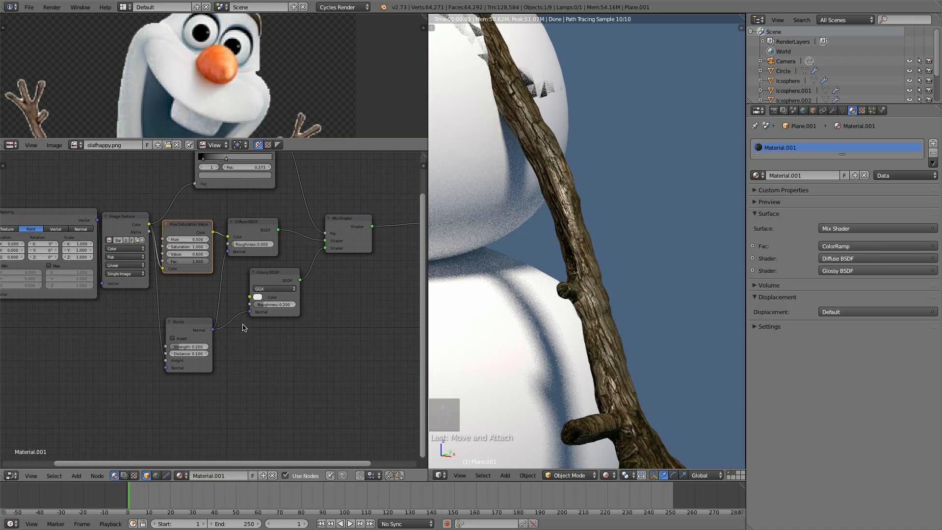
key(a)
key(b)
drag(367, 364, 189, 222)
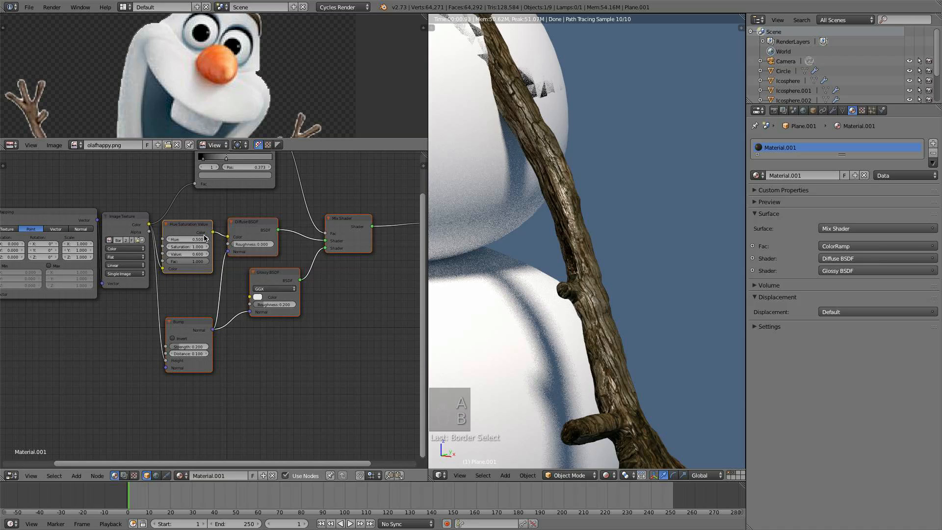
key(g)
click(179, 323)
key(a)
- Add a ColorRamp between the Image Texture and the Bump node's Height, previewing it with stops at about 0.014 and 0.384
key(shift+a)
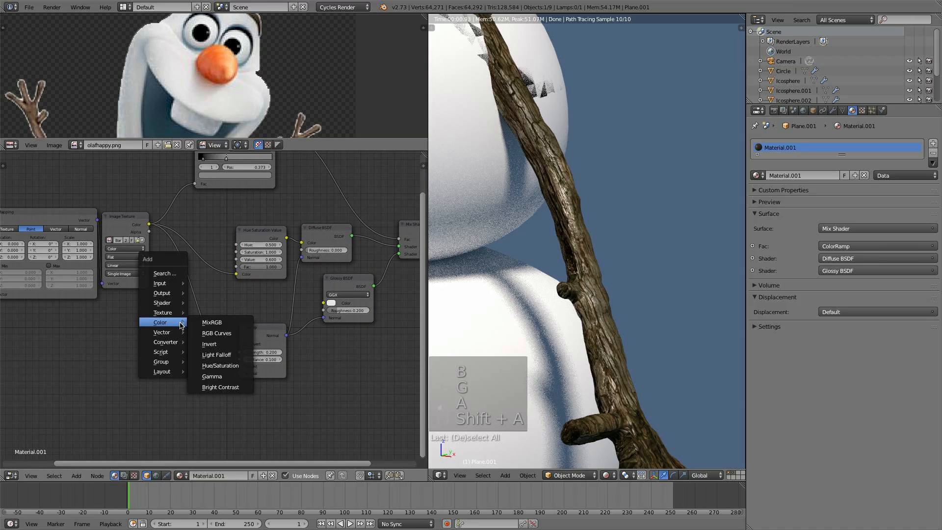
mouse_move(182, 342)
click(214, 353)
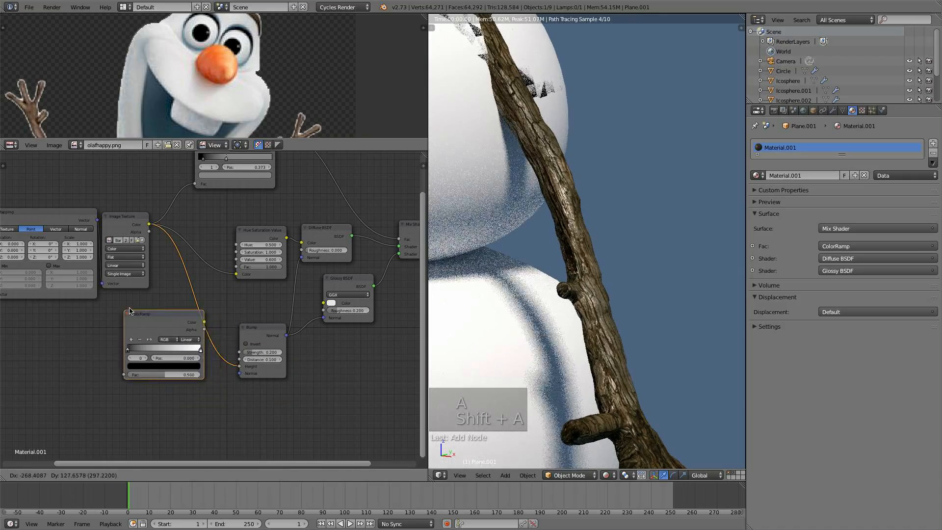
click(233, 319)
ctrl+shift+click(232, 320)
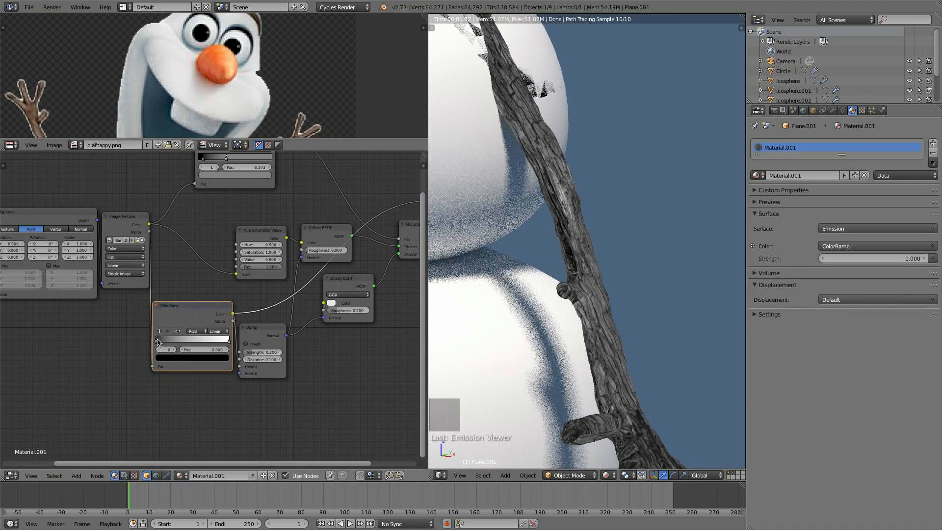
drag(157, 342, 158, 342)
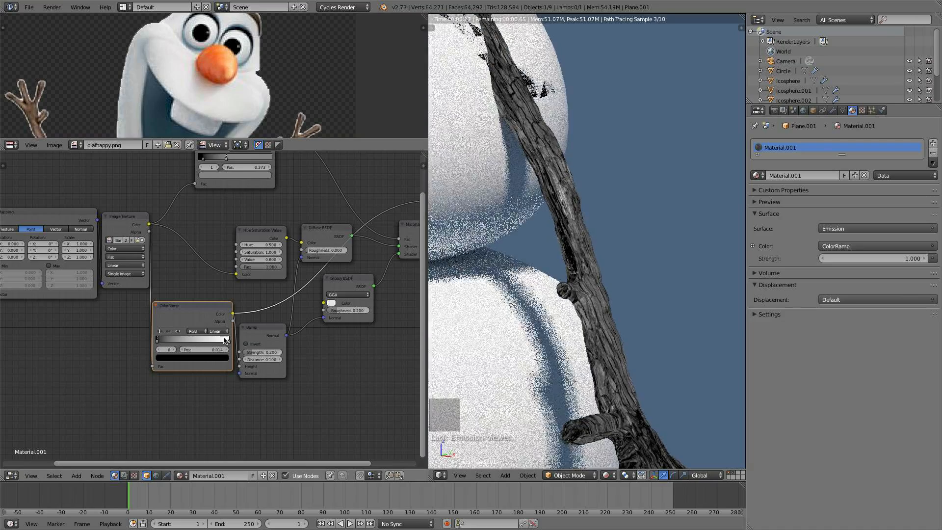
drag(228, 341, 195, 342)
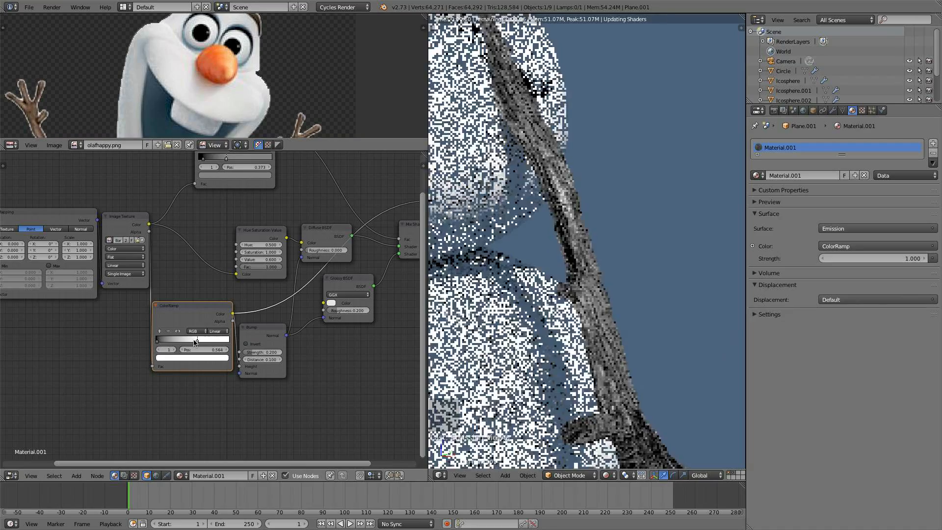
- Reconnect the Mix Shader output to the Material Output surface
scroll(204, 337, down, 2)
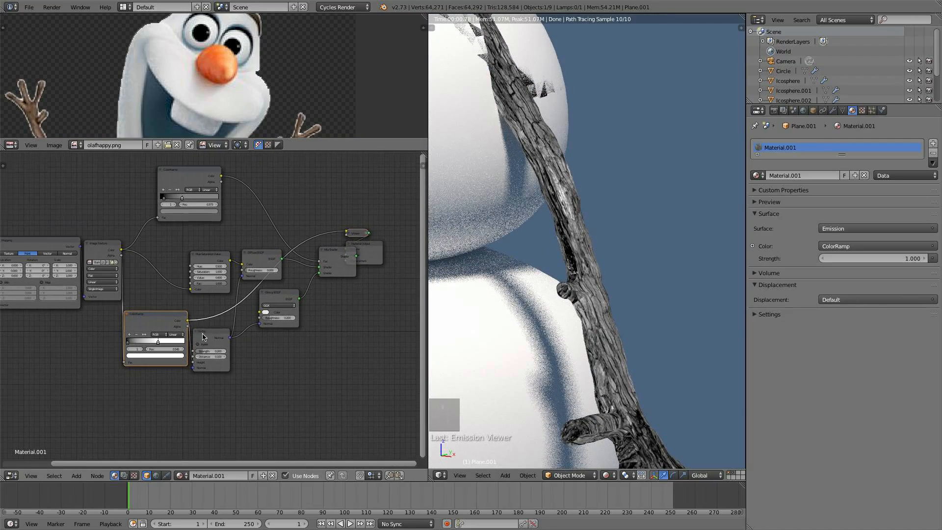
ctrl+shift+click(347, 251)
drag(369, 251, 402, 239)
- Inspect the finished arm material in the rendered viewport
scroll(589, 329, down, 6)
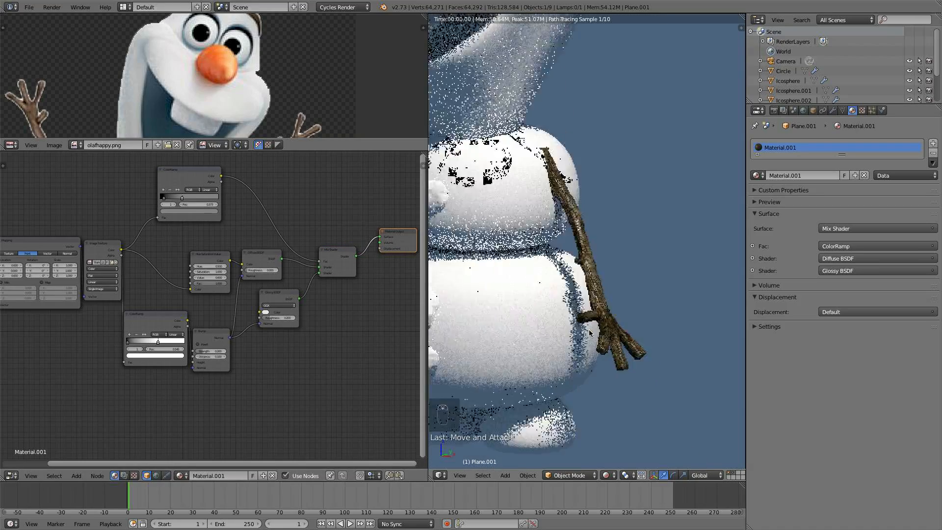
shift+middle_drag(612, 335, 630, 295)
scroll(665, 316, up, 4)
scroll(664, 315, down, 2)
scroll(617, 301, down, 2)
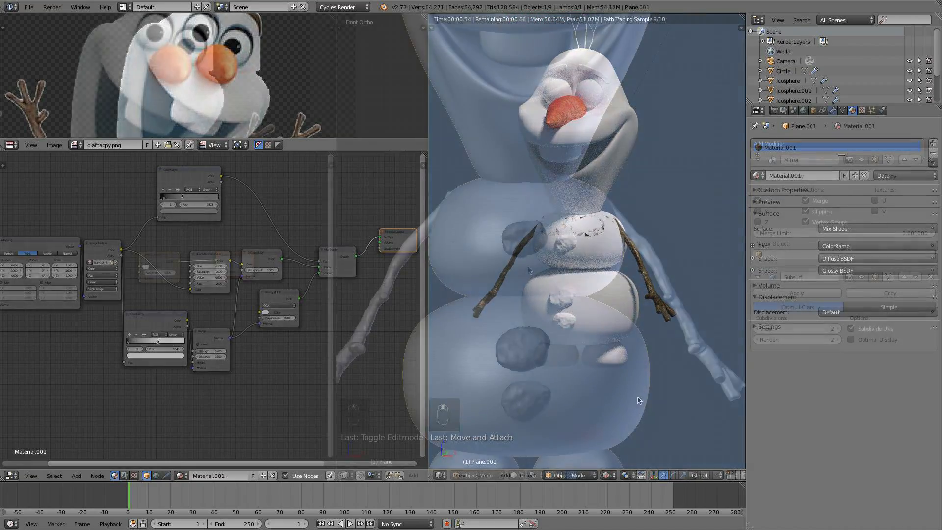
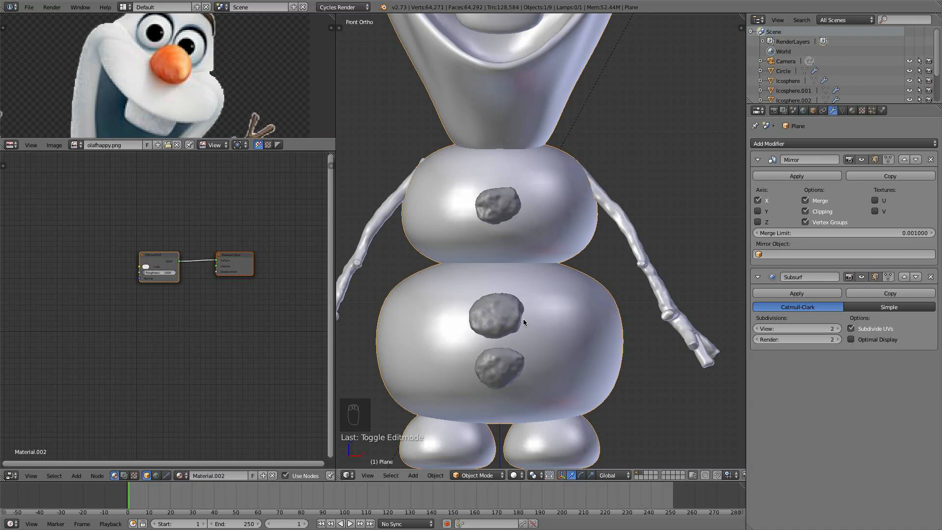
- Preview the snowman in rendered shading, then return to textured viewport shading
shift+middle_drag(502, 327, 505, 325)
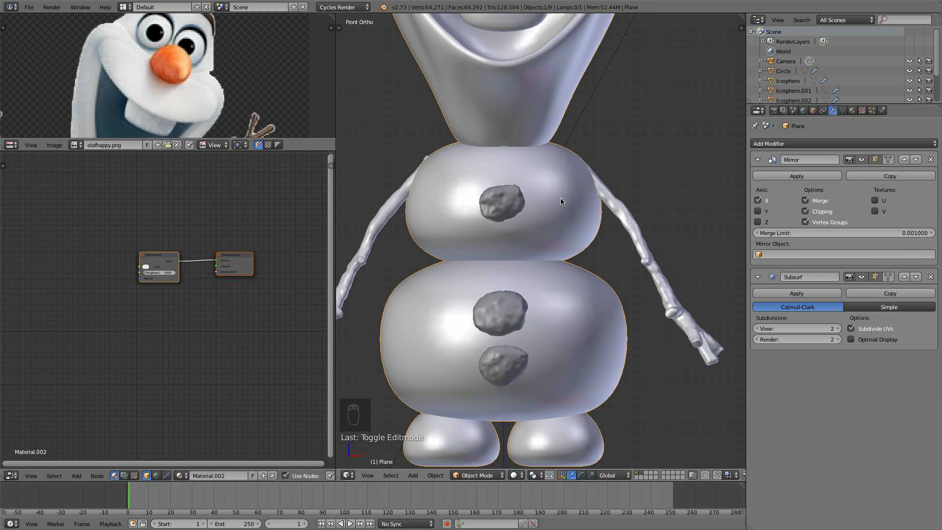
key(Tab)
key(Tab)
click(515, 474)
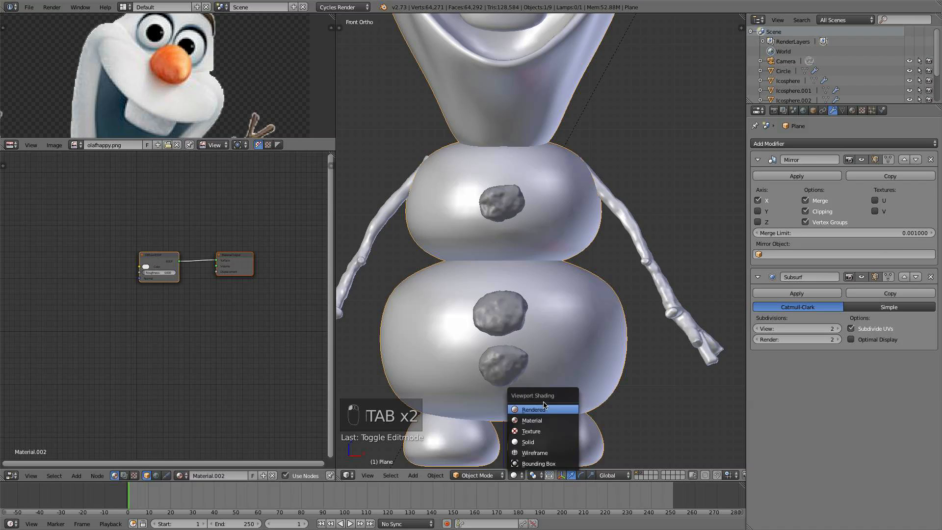
click(540, 406)
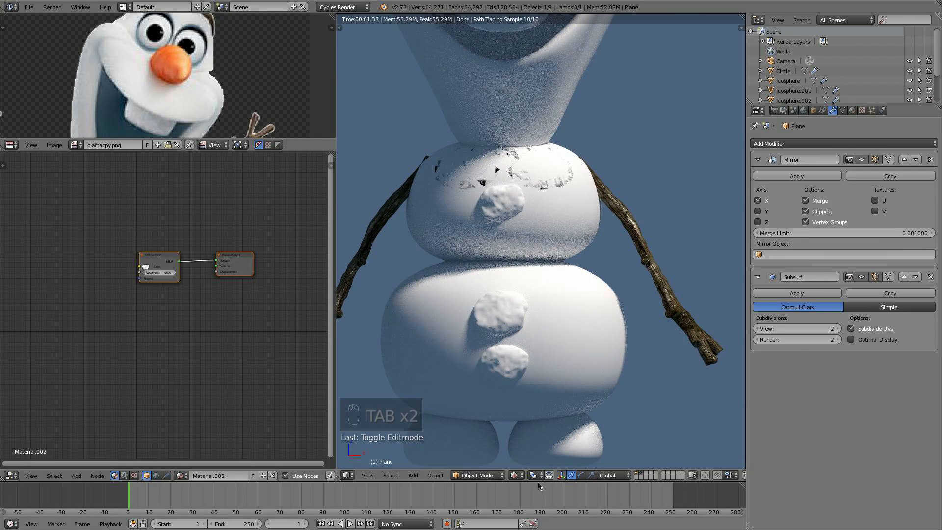
click(514, 475)
click(527, 433)
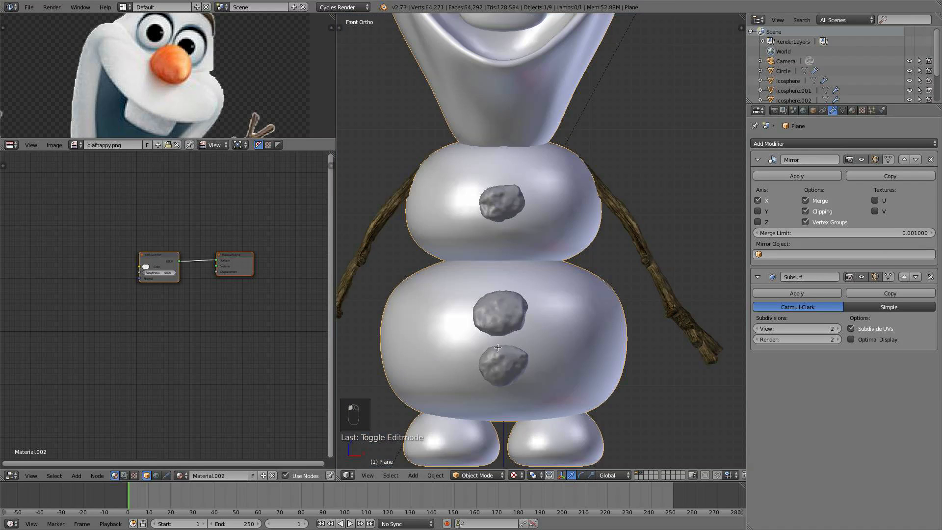
- In the body mesh's edit mode, box-select the vertices of the left half and delete them
key(Tab)
scroll(514, 178, down, 2)
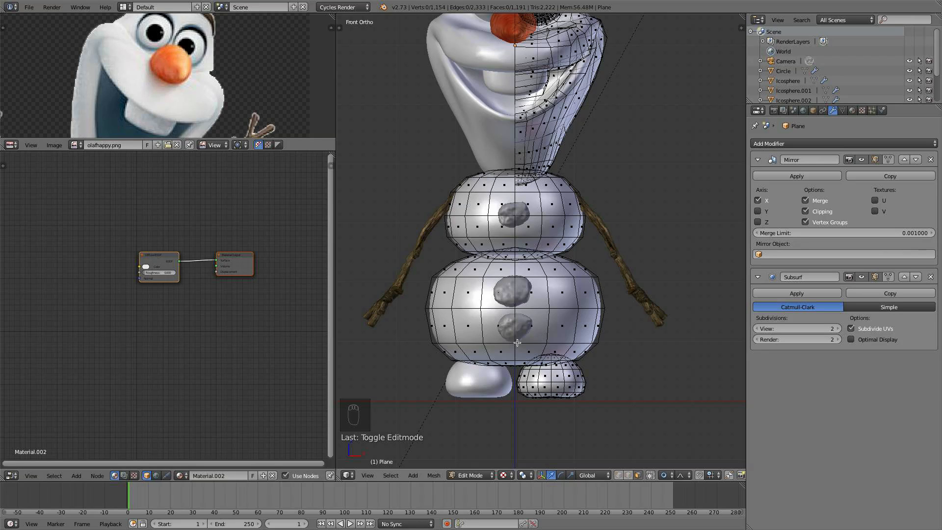
scroll(502, 391, up, 2)
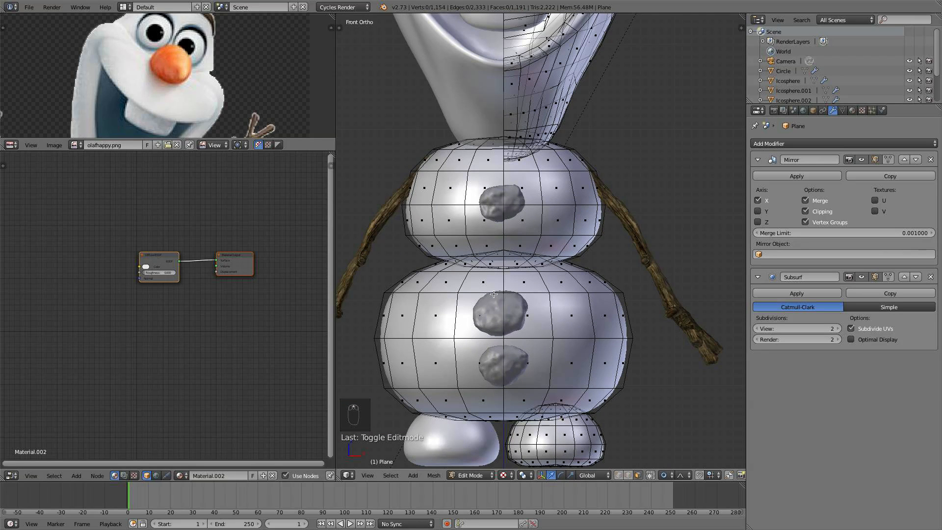
shift+middle_drag(514, 273, 519, 257)
shift+middle_drag(540, 291, 557, 287)
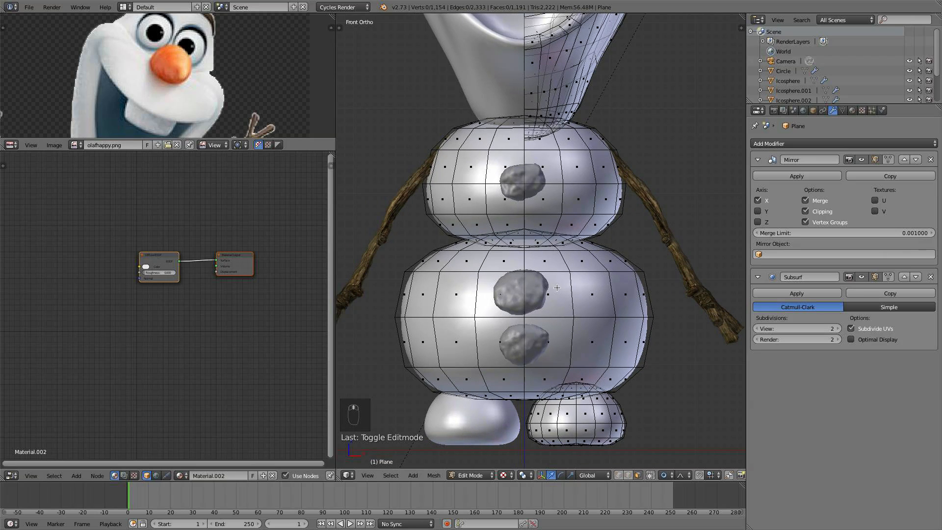
key(b)
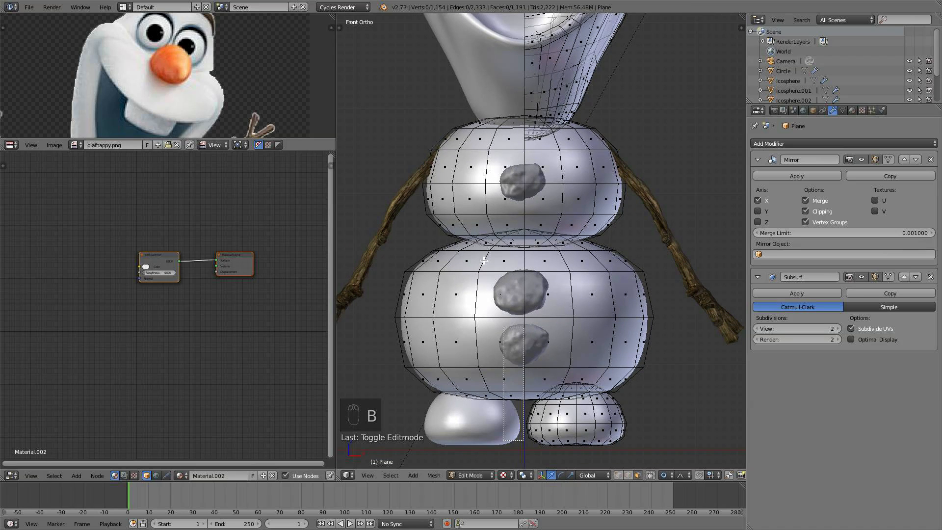
drag(484, 260, 371, 49)
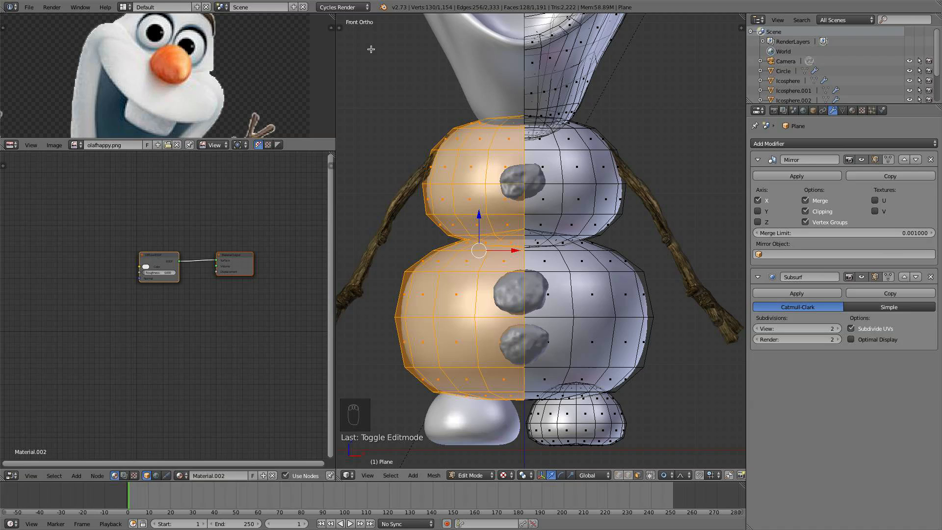
key(x)
click(371, 49)
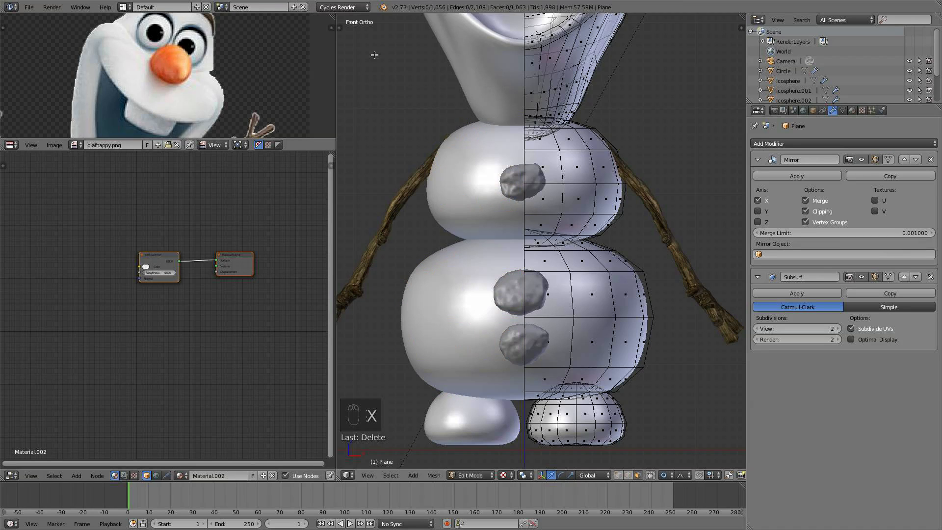
key(a)
key(Tab)
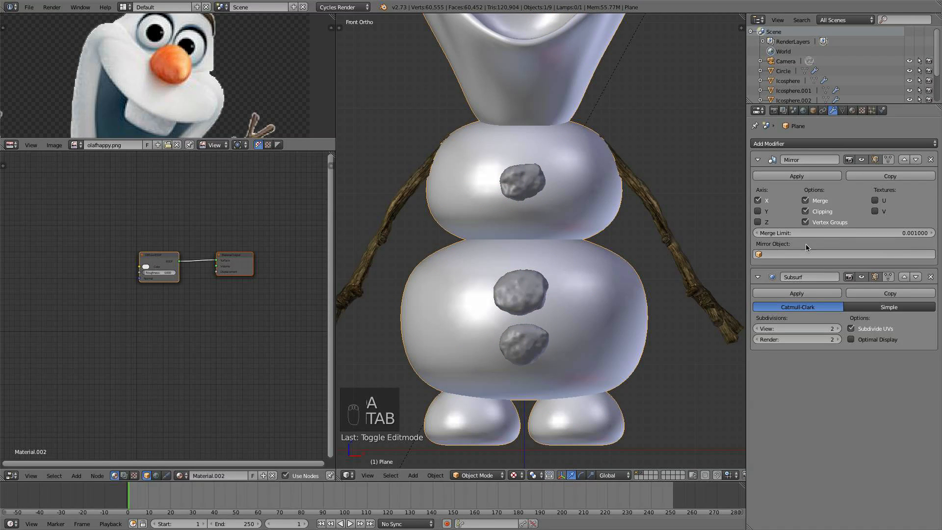
- Check the body in rendered shading, then switch back to solid shading
click(805, 211)
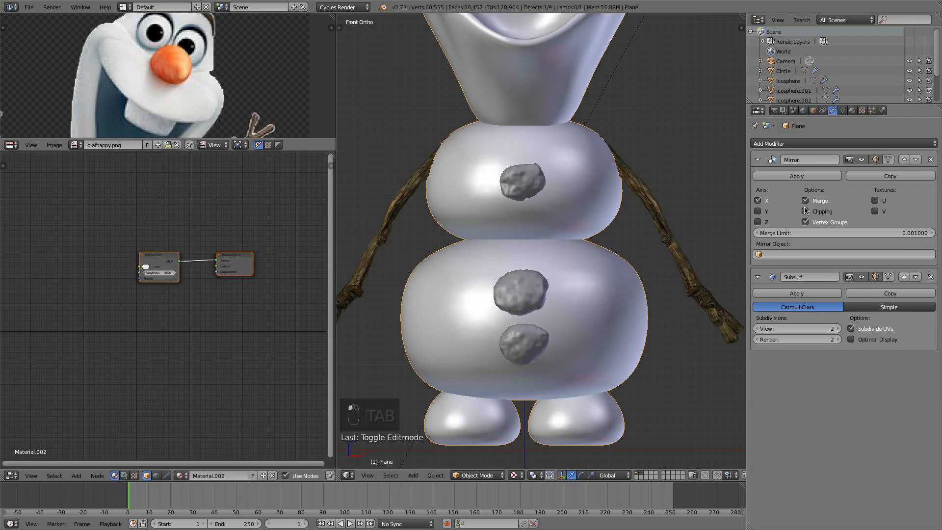
click(513, 476)
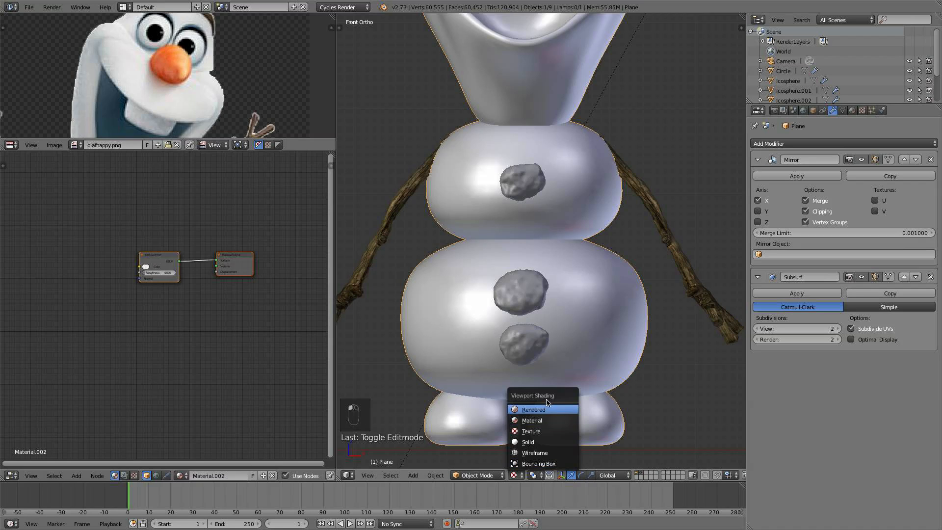
click(548, 409)
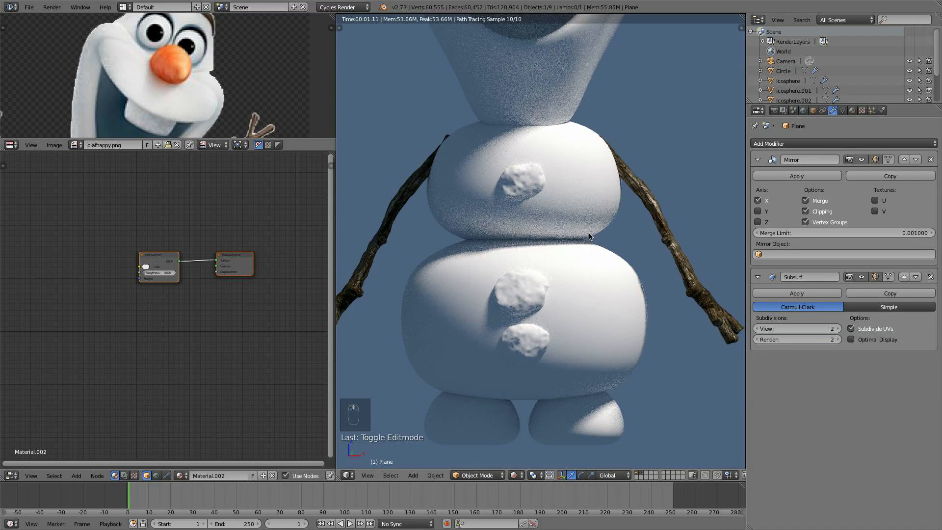
click(517, 475)
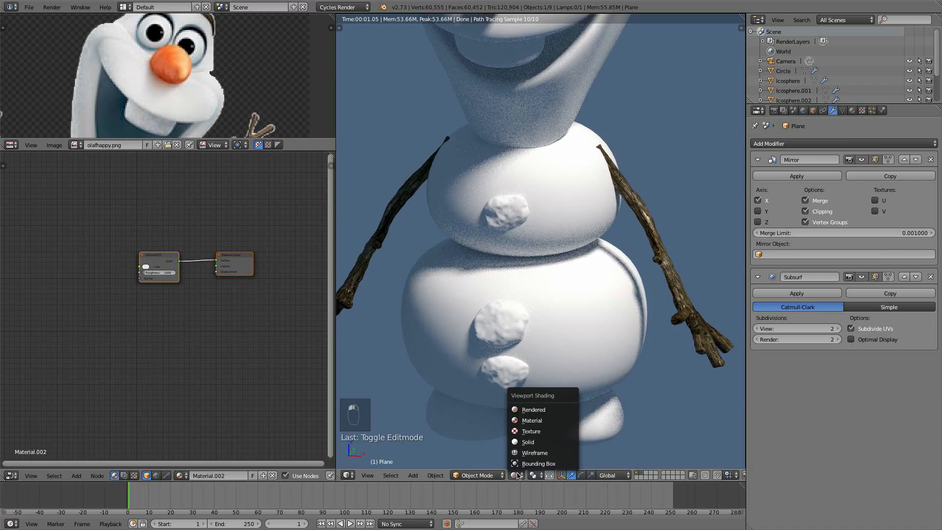
click(529, 442)
- Select the middle coal button and create a new material for it
scroll(631, 337, up, 3)
shift+middle_drag(579, 358, 594, 296)
right_click(505, 332)
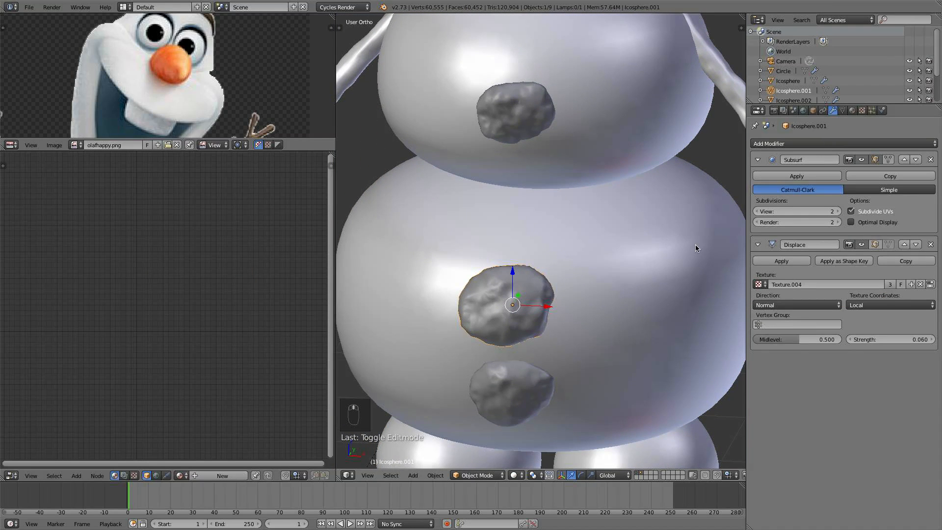
click(852, 111)
click(821, 175)
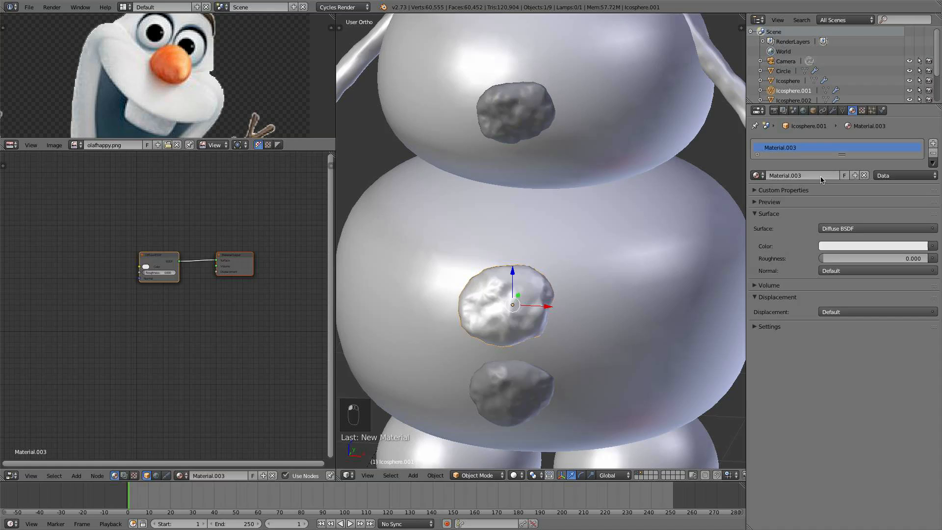
- UV unwrap the middle coal button using Sphere Projection
key(Tab)
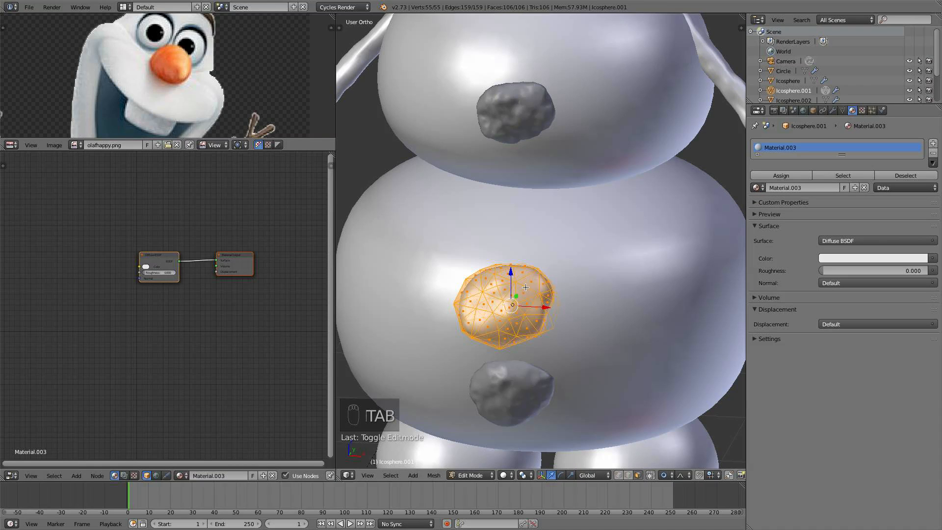
key(u)
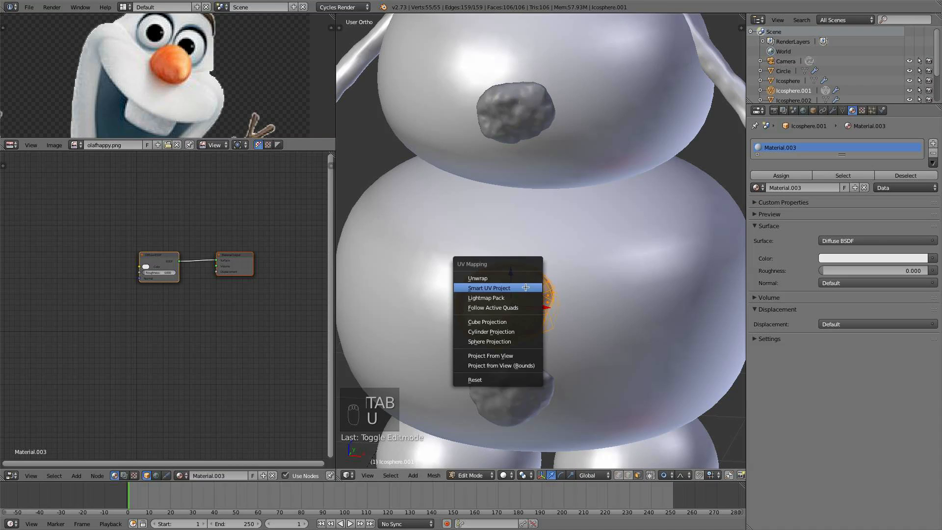
click(519, 341)
scroll(184, 88, down, 4)
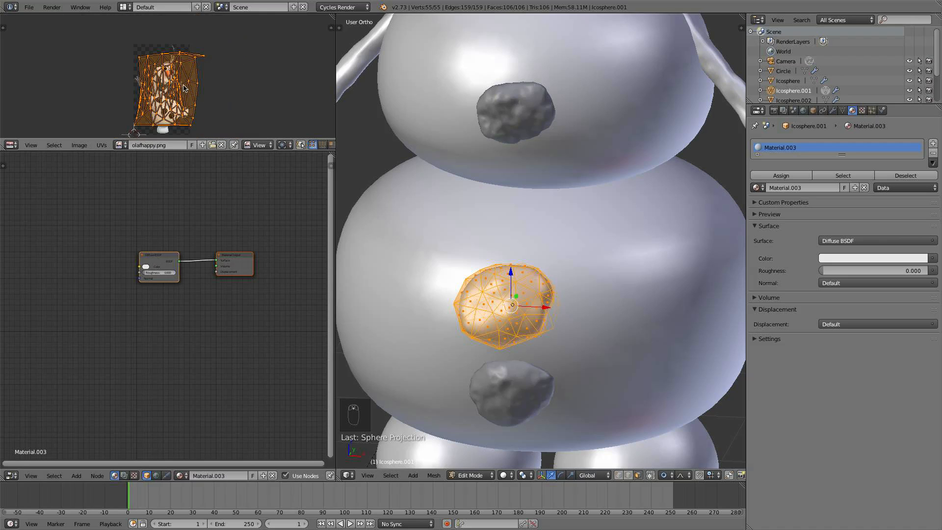
scroll(211, 88, up, 2)
key(a)
key(Tab)
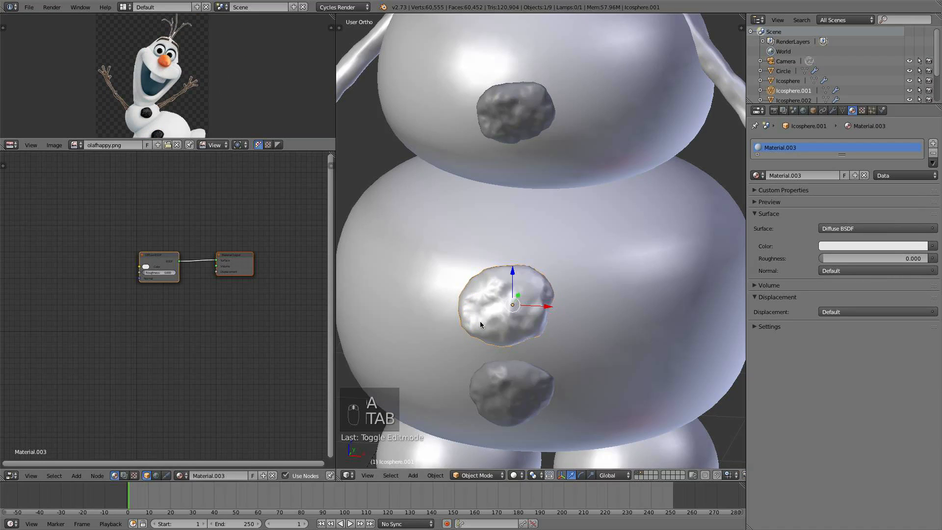
- Select the lower coal button and UV unwrap all of it with Sphere Projection
right_click(513, 368)
key(Tab)
key(a)
key(a)
key(a)
key(a)
key(a)
key(u)
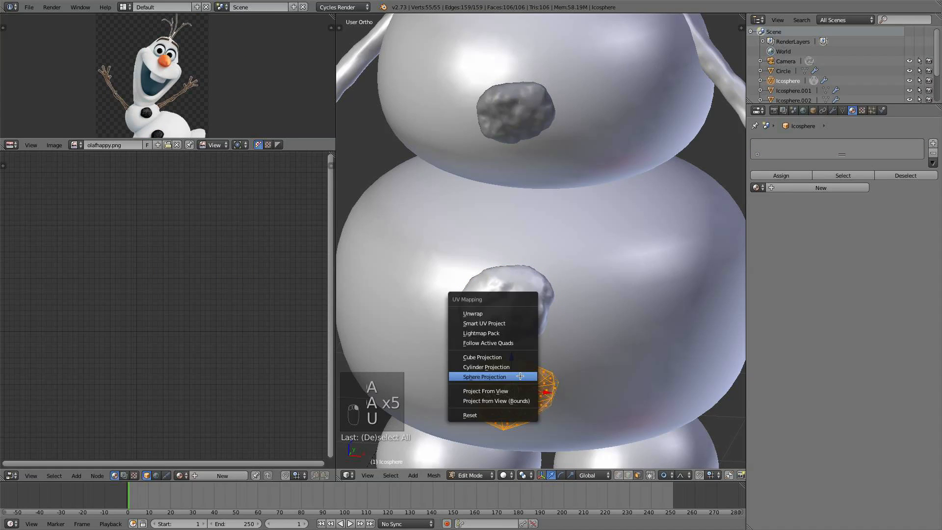
click(520, 377)
key(a)
key(Tab)
- Select the upper coal button and UV unwrap all of it with Sphere Projection
right_click(522, 104)
key(Tab)
key(a)
key(a)
key(a)
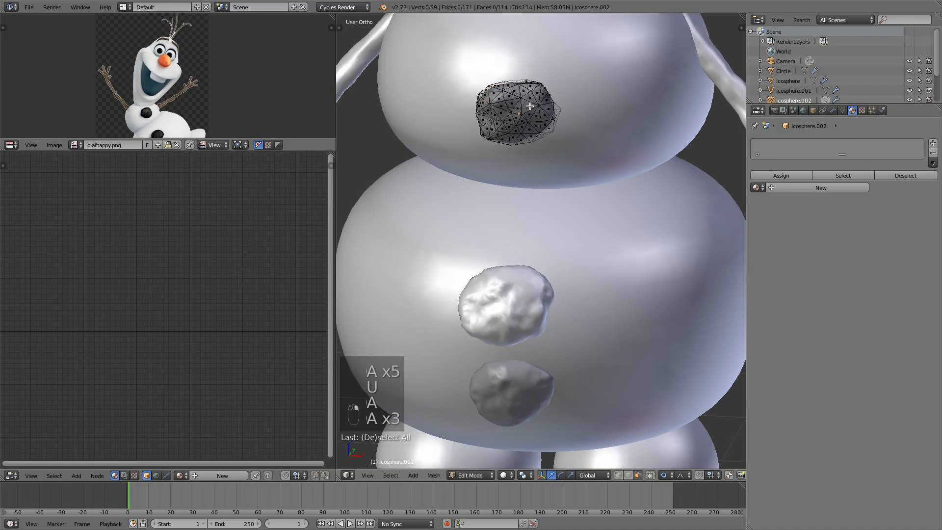
key(a)
key(u)
click(530, 104)
key(a)
key(Tab)
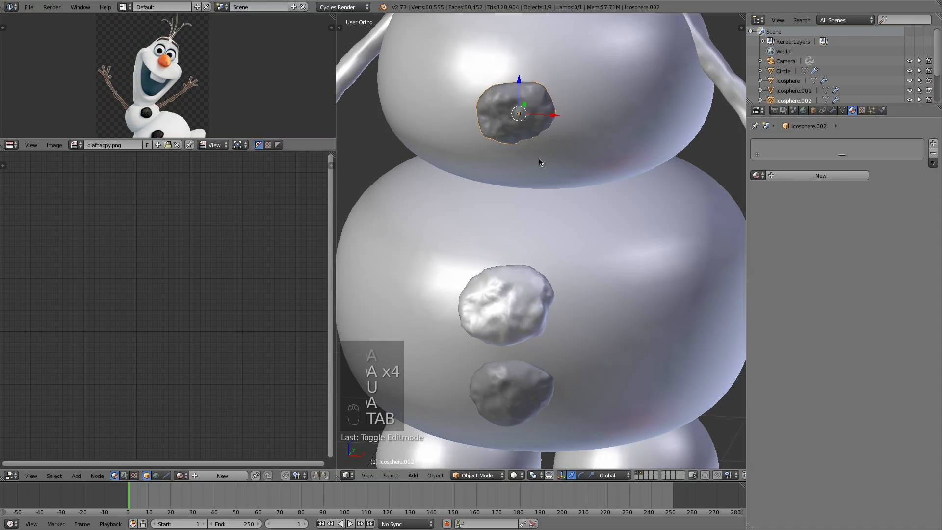
- For the middle button's material, add an Image Texture node and connect its Color to the Diffuse BSDF Color
right_click(529, 299)
key(KP_Decimal)
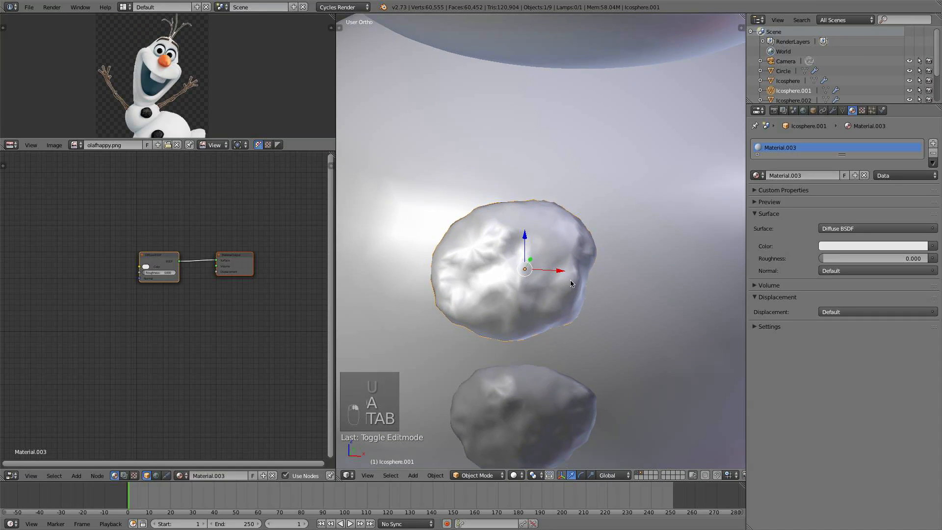
scroll(231, 298, up, 2)
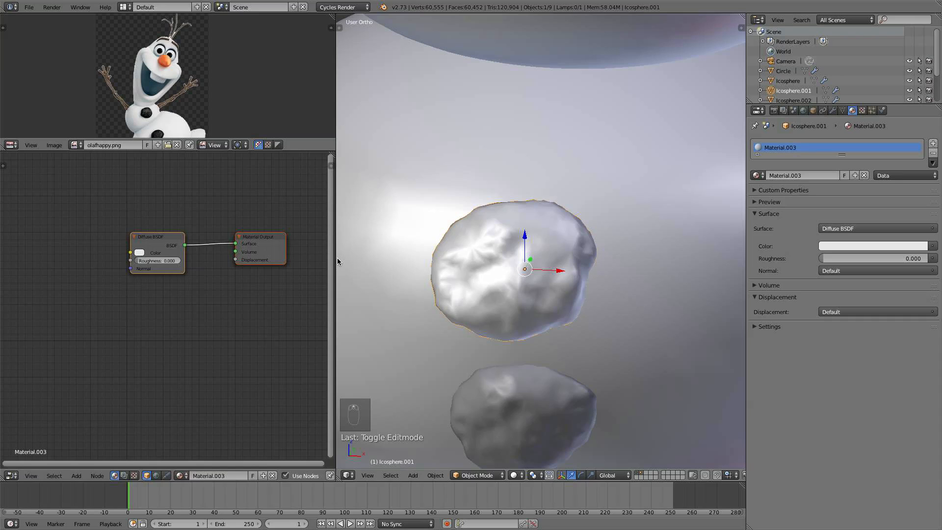
drag(338, 261, 385, 256)
scroll(262, 323, up, 1)
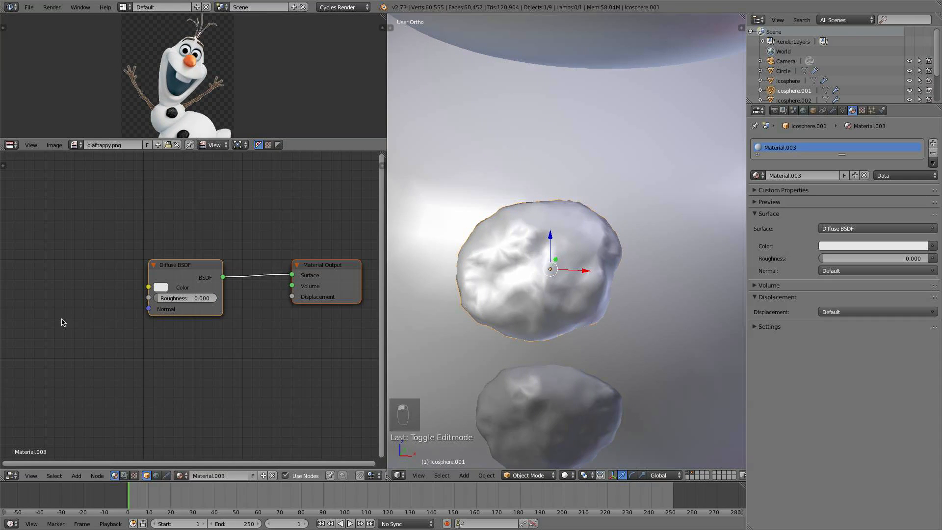
key(shift+a)
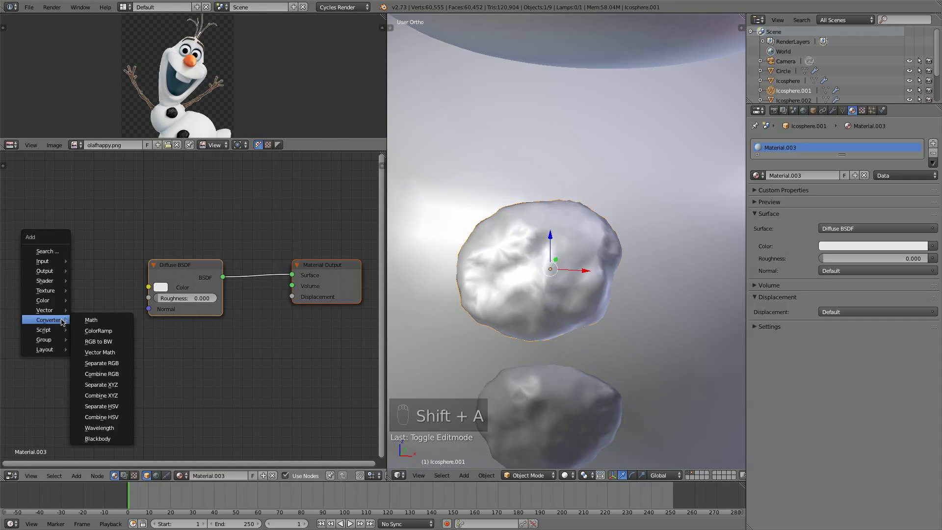
mouse_move(62, 289)
click(102, 315)
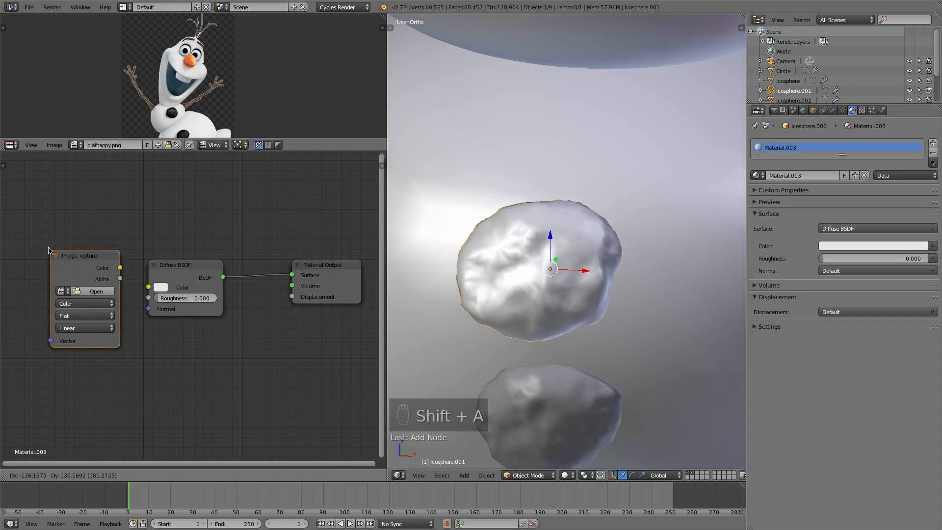
click(130, 259)
drag(112, 256, 149, 286)
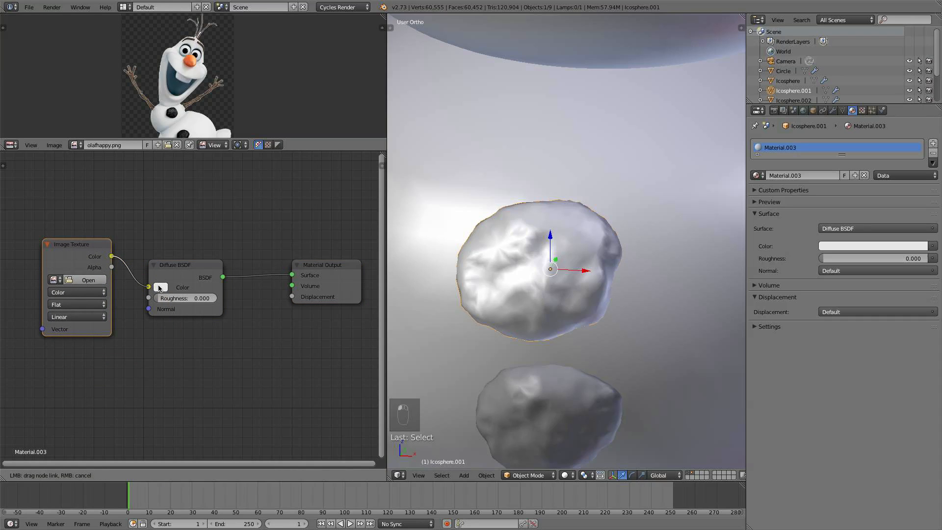
- Load RockLayered0002_M.jpg from the Textures folder into the Image Texture node
click(87, 279)
click(149, 87)
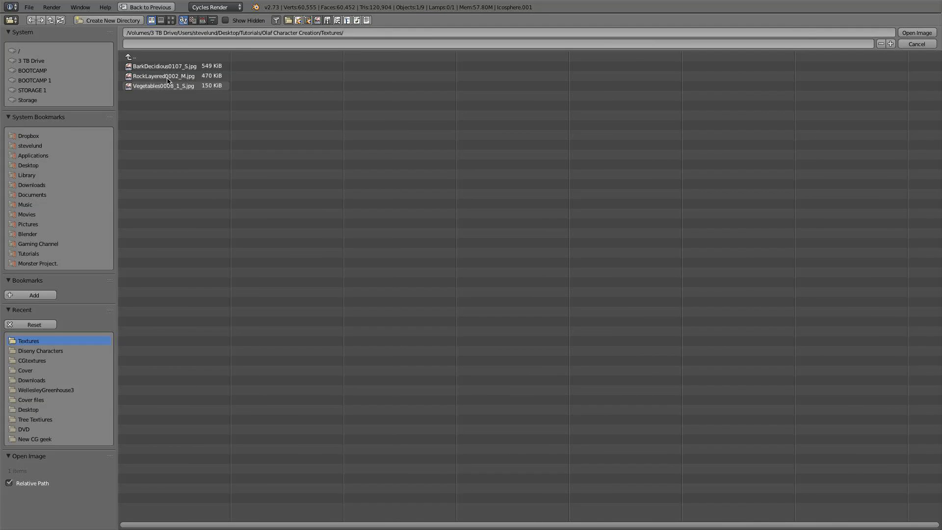
double_click(164, 76)
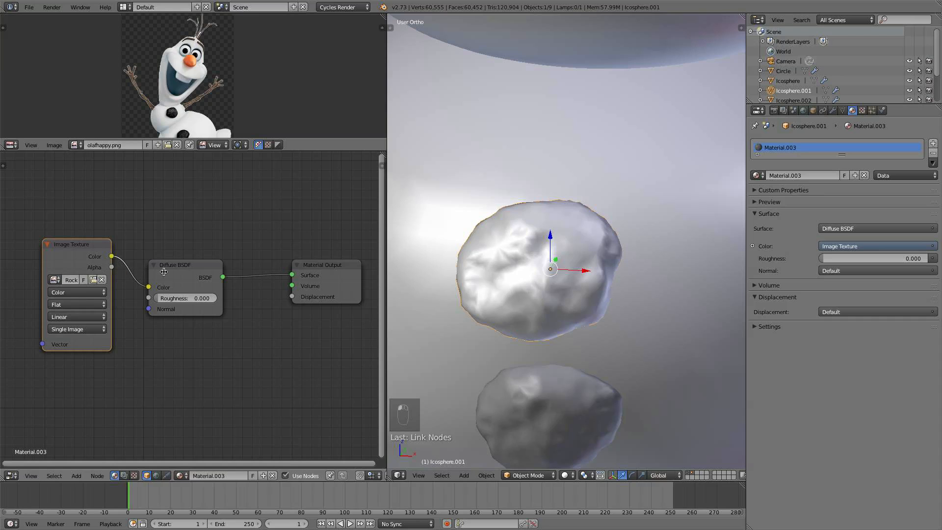
- Preview the rock-textured button in rendered viewport shading
scroll(191, 309, down, 2)
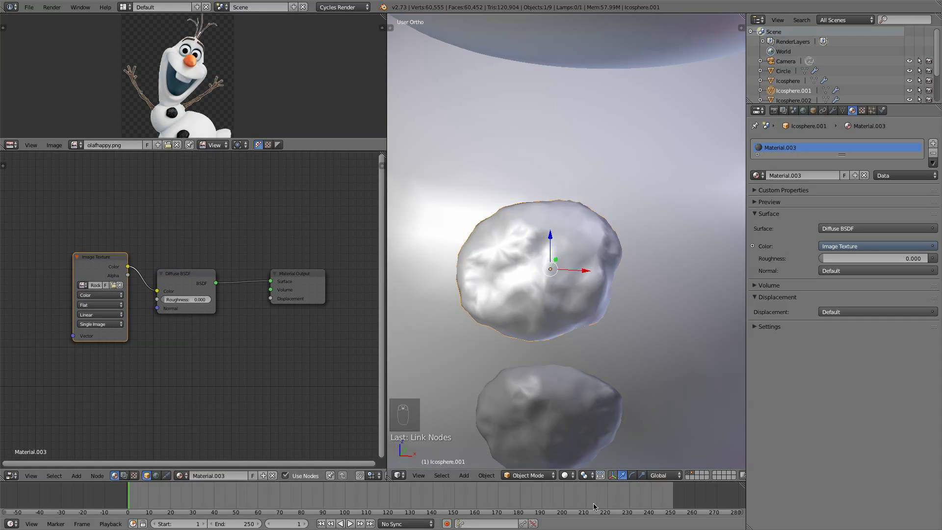
click(563, 475)
click(593, 411)
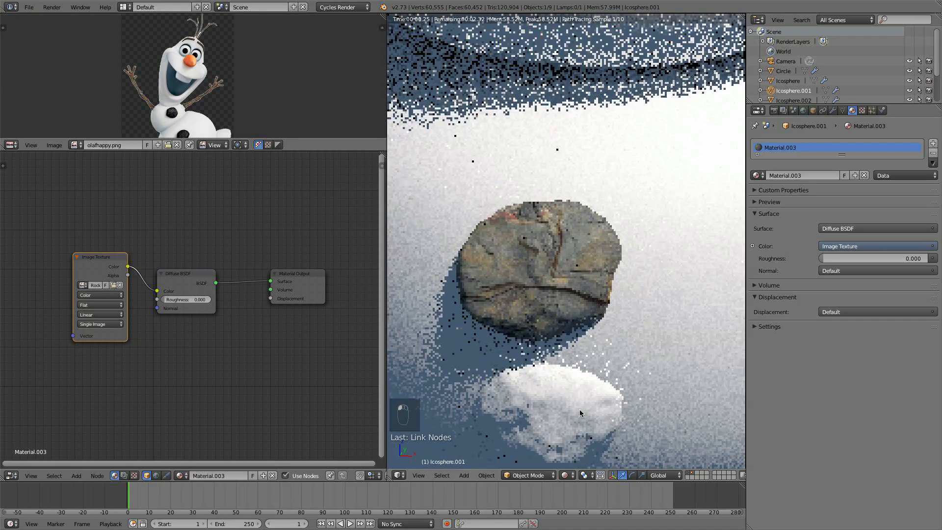
scroll(169, 322, down, 3)
middle_drag(164, 314, 292, 315)
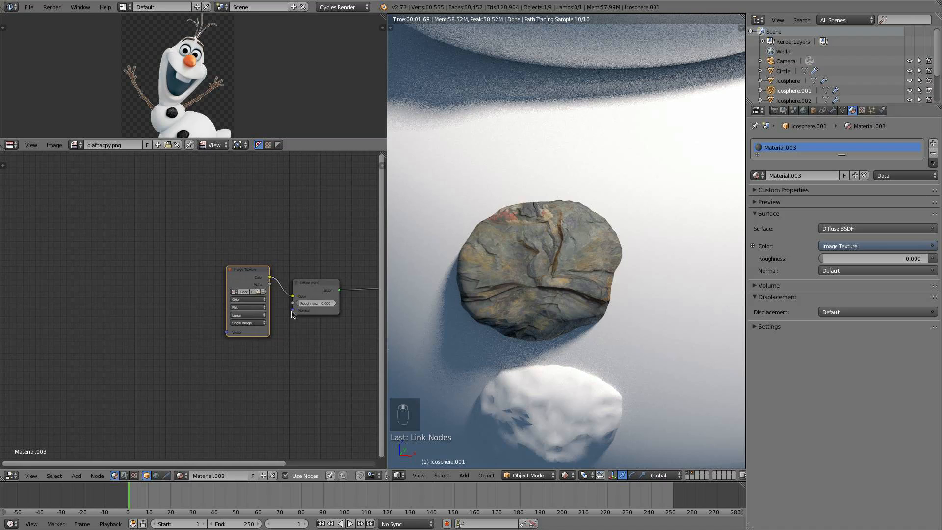
- Insert an RGB Curves node into the link between the Image Texture and Diffuse BSDF nodes
drag(231, 277, 181, 282)
scroll(248, 298, up, 2)
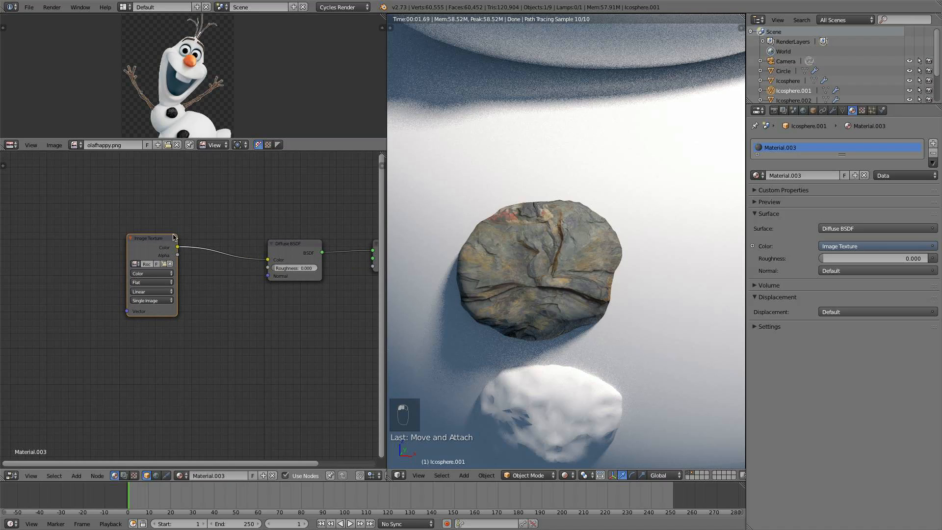
scroll(167, 94, up, 5)
middle_drag(165, 97, 161, 37)
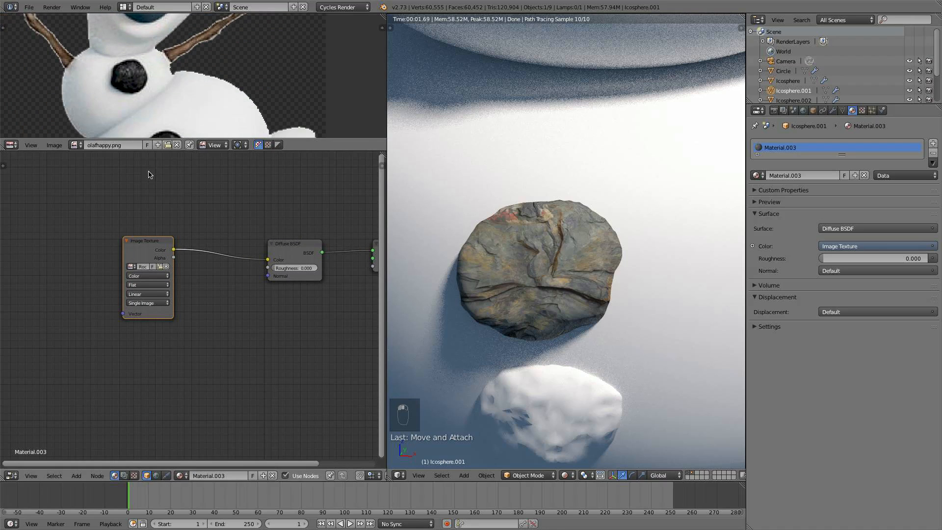
drag(152, 261, 131, 262)
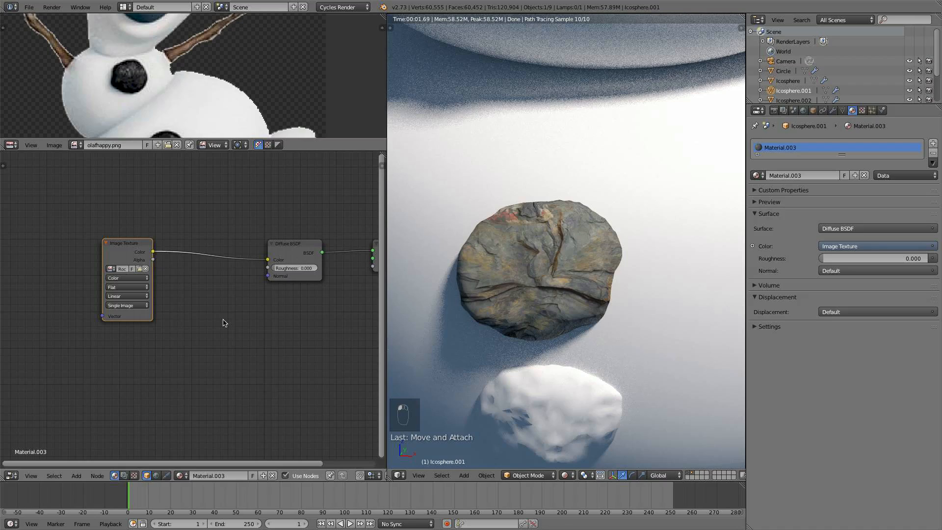
key(shift+a)
mouse_move(212, 333)
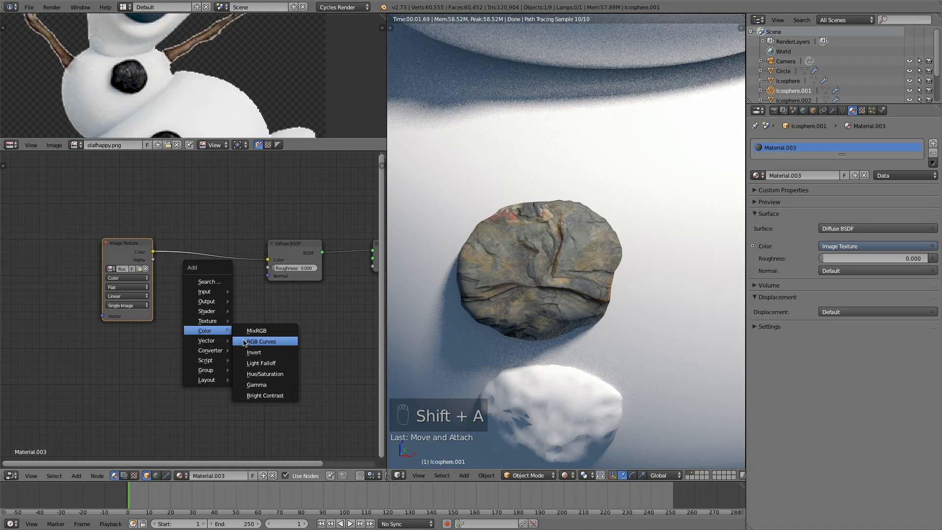
click(258, 342)
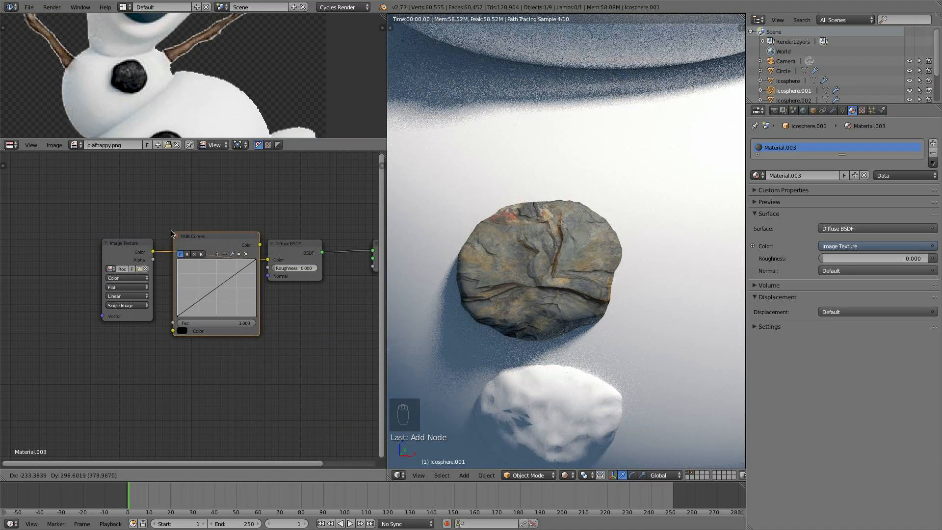
click(165, 225)
- Bend the combined RGB curve downward to darken the rock texture
drag(212, 279, 211, 280)
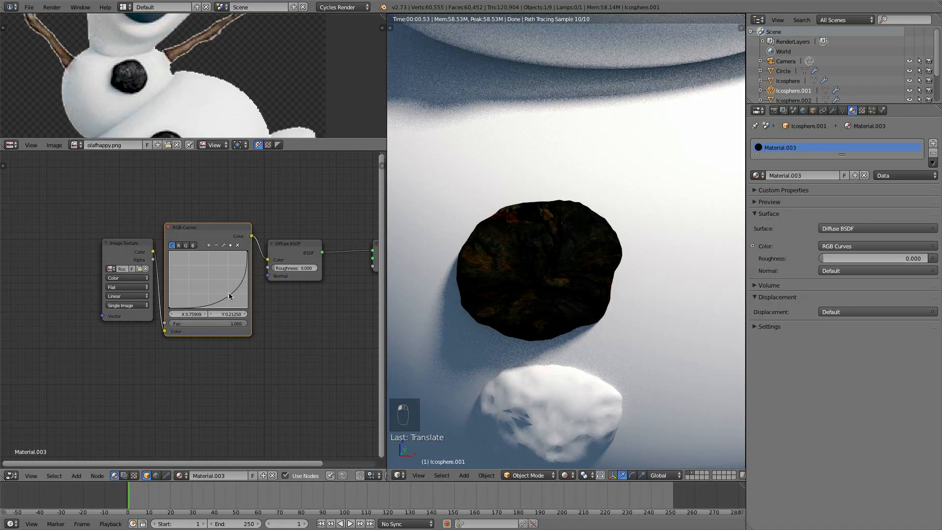
mouse_move(226, 294)
mouse_down()
mouse_move(233, 301)
mouse_move(229, 293)
mouse_up()
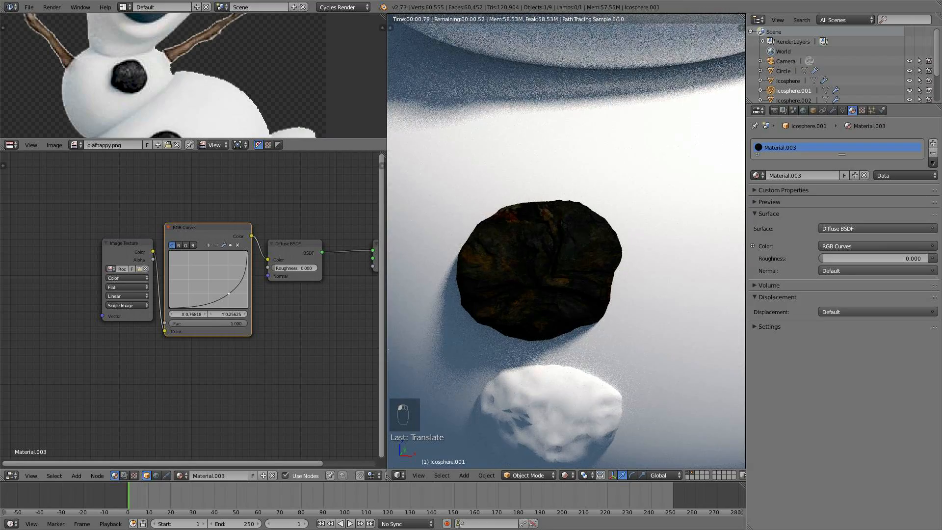
scroll(492, 304, down, 6)
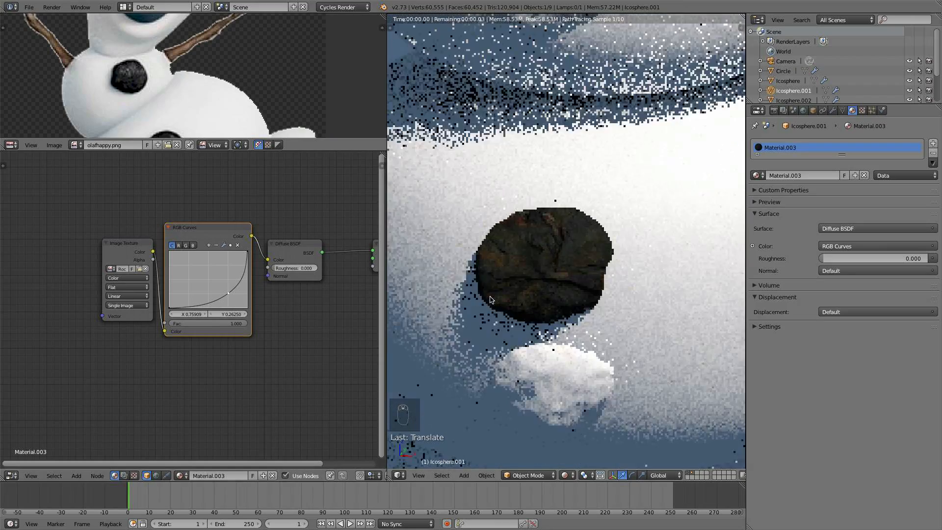
scroll(493, 304, up, 6)
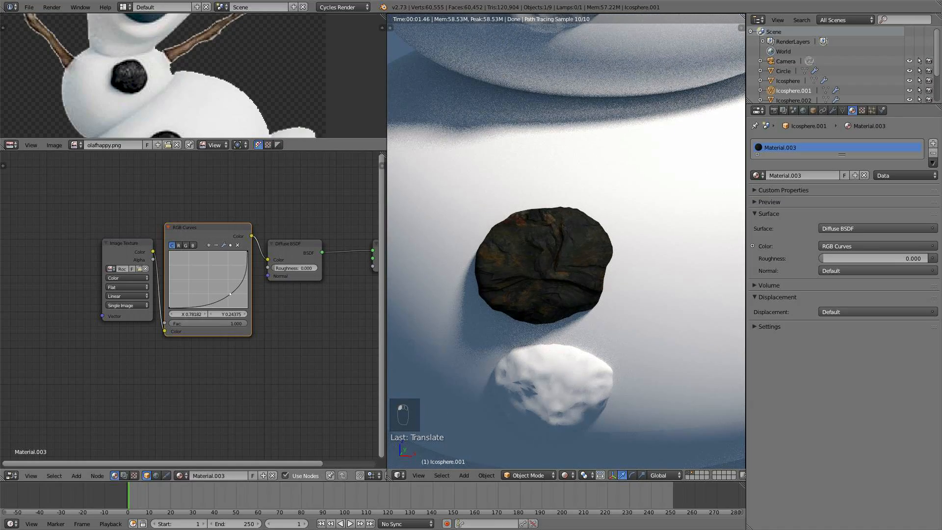
drag(231, 294, 228, 292)
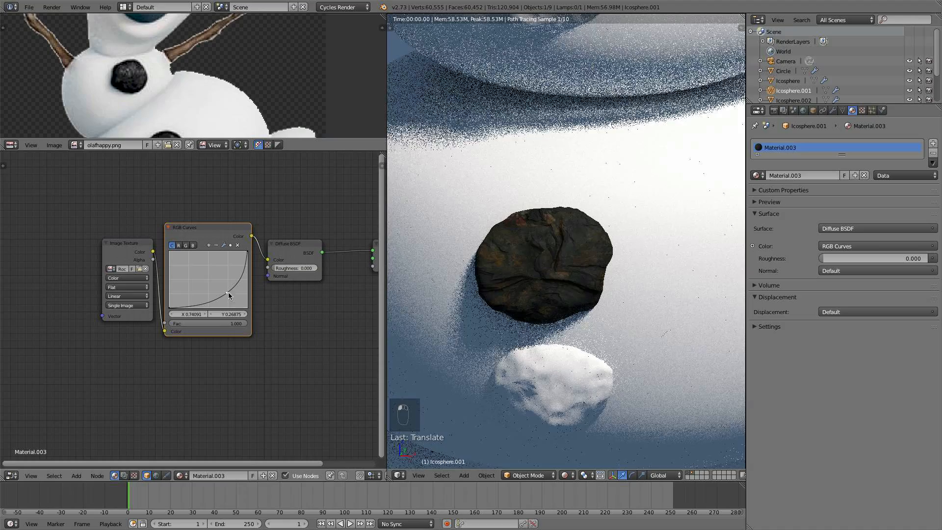
- Pull the red channel curve slightly down with a midpoint to reduce the red tint
click(178, 245)
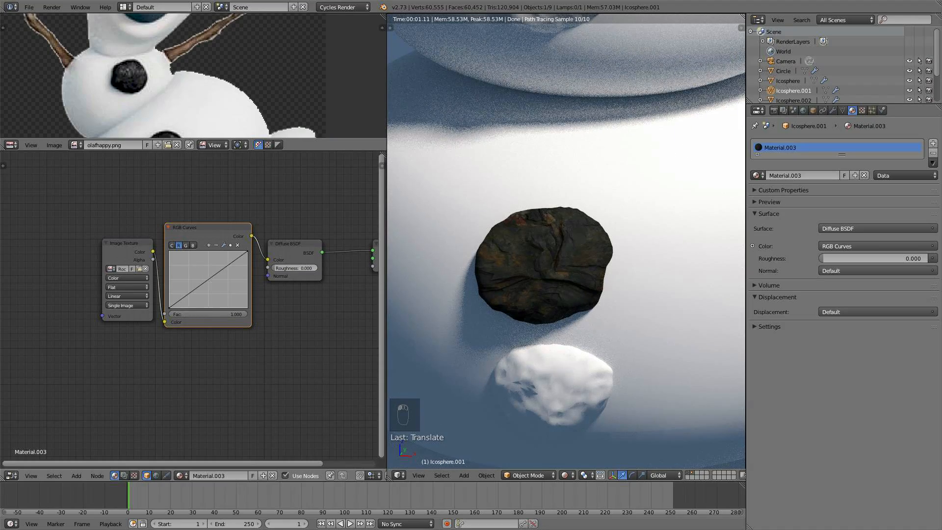
mouse_move(216, 274)
mouse_down()
mouse_move(215, 284)
mouse_move(208, 279)
mouse_up()
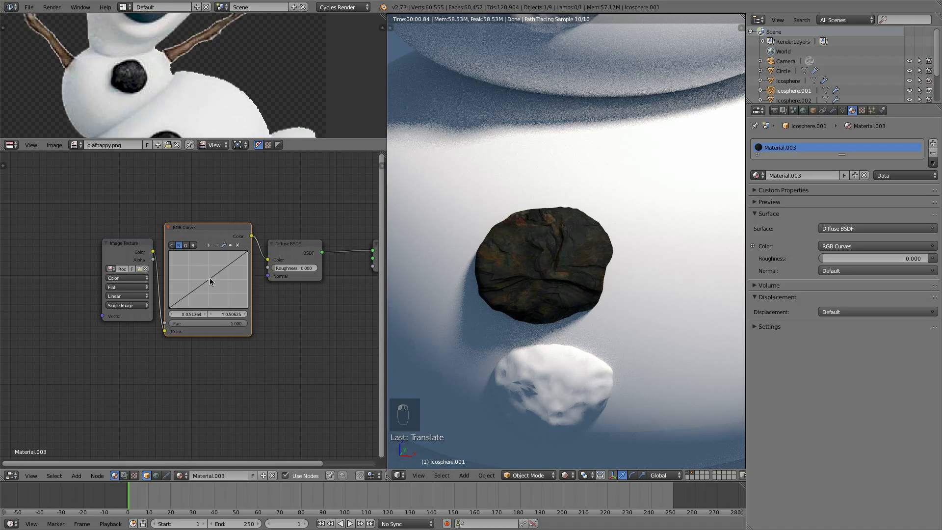
drag(209, 280, 211, 281)
- Spread out the Image Texture, RGB Curves, Diffuse BSDF and Material Output nodes to make room
scroll(515, 284, down, 3)
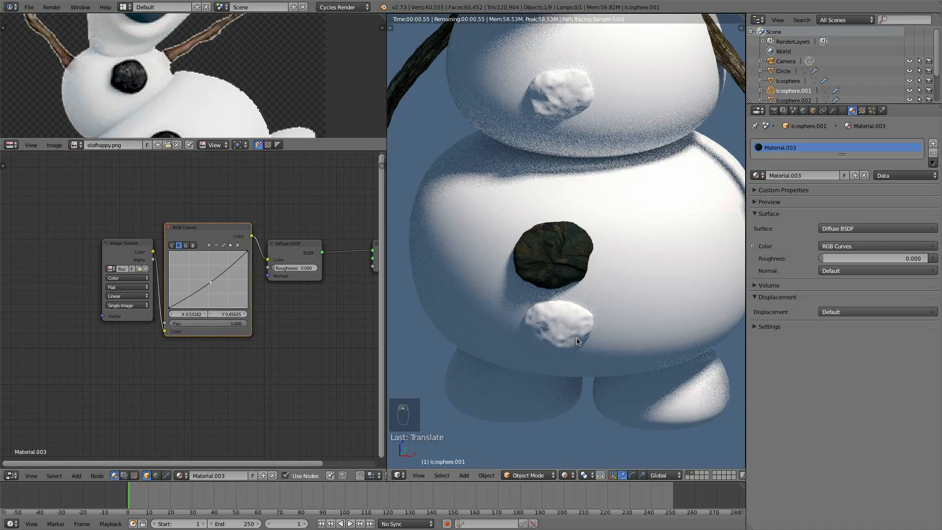
drag(123, 253, 53, 240)
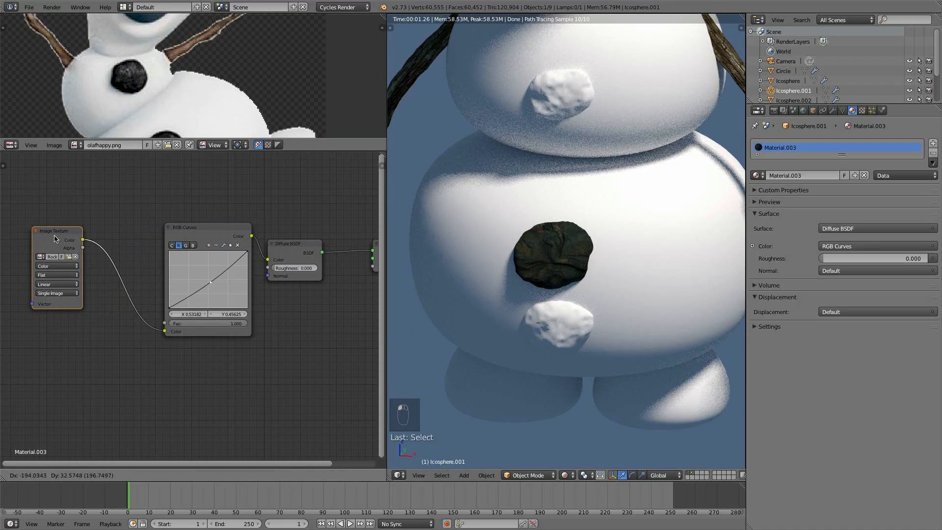
drag(216, 231, 174, 227)
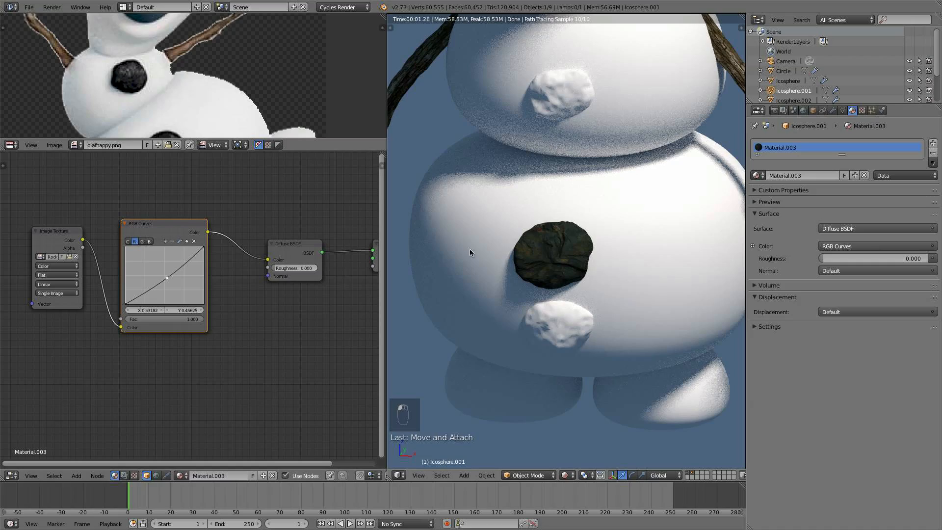
scroll(557, 255, down, 10)
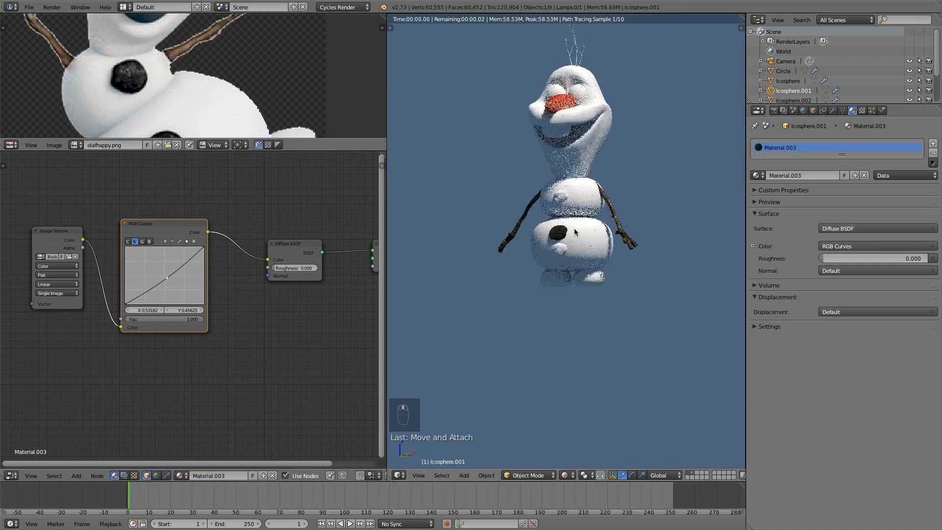
scroll(587, 262, up, 10)
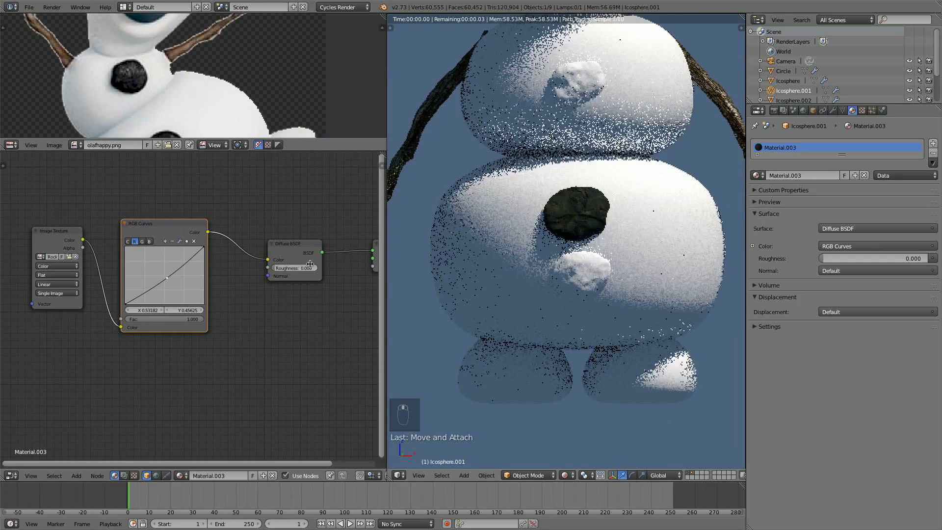
drag(162, 228, 183, 213)
middle_drag(308, 289, 219, 290)
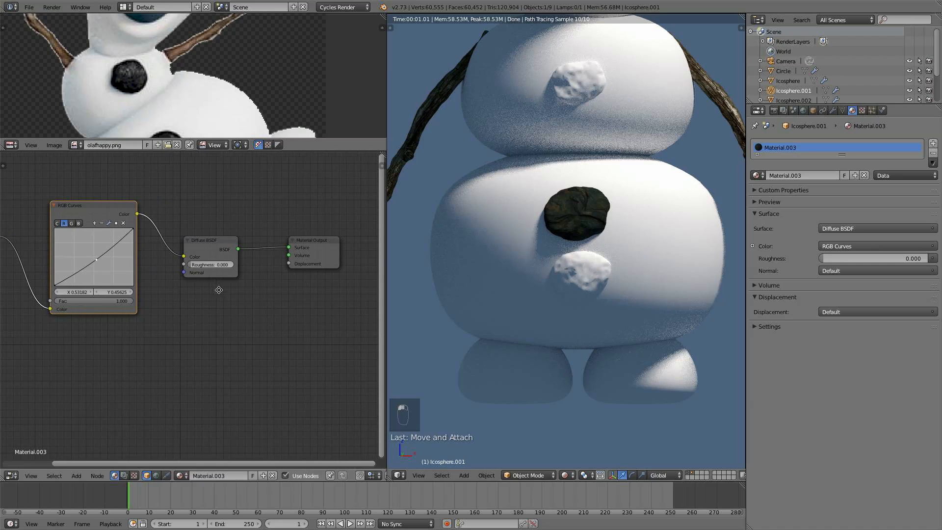
drag(195, 246, 162, 230)
drag(313, 240, 329, 235)
- Insert a Mix Shader node between the Diffuse BSDF and the Material Output
key(shift+a)
mouse_move(247, 281)
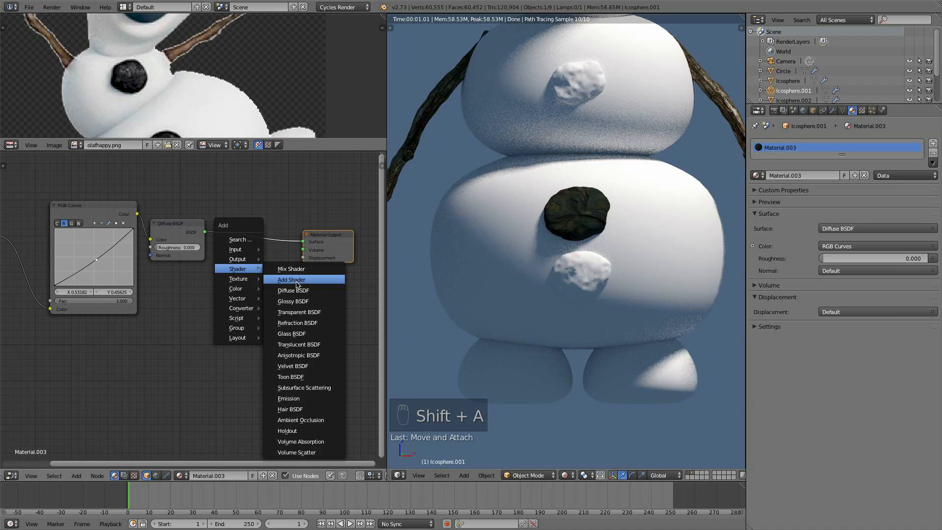
click(294, 269)
click(213, 225)
- Add a Glossy BSDF node and connect it to the Mix Shader's second Shader input
key(shift+a)
mouse_move(213, 226)
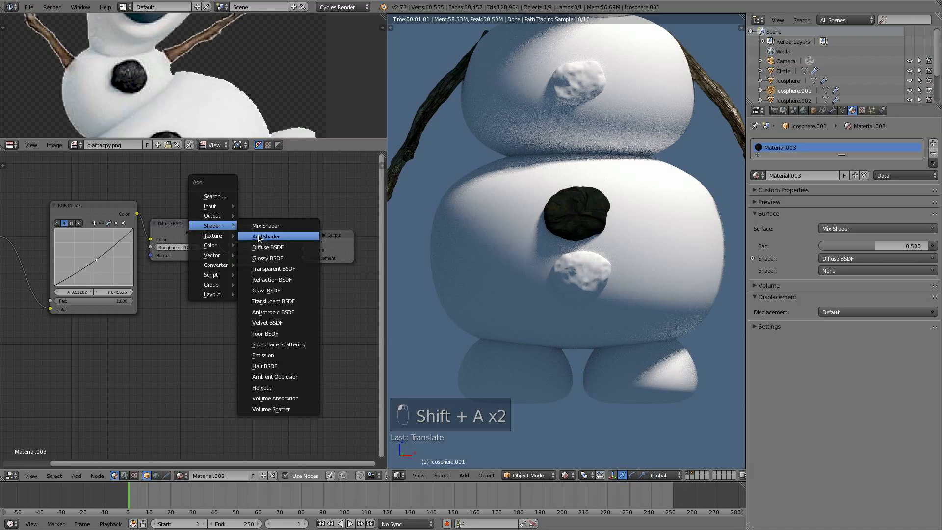
click(268, 258)
click(193, 300)
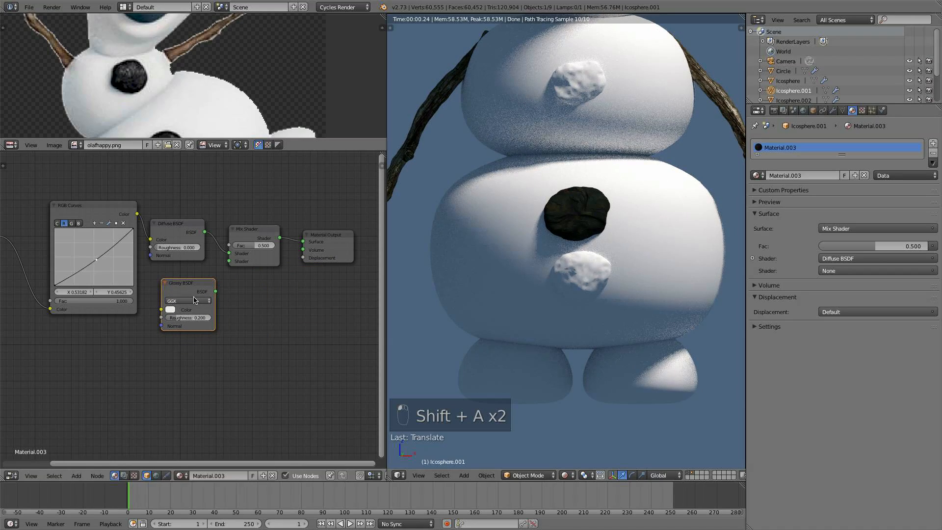
drag(216, 292, 229, 261)
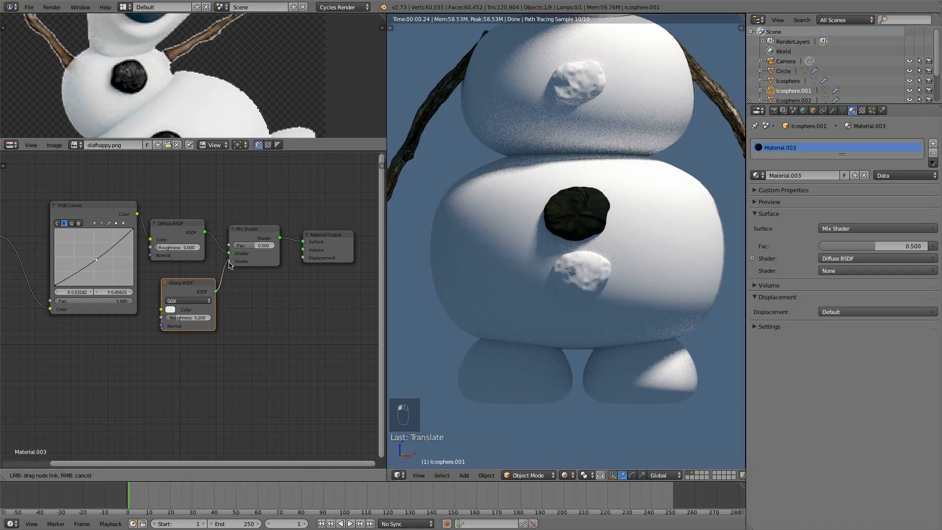
- Set the Mix Shader's Fac to 0.03
click(253, 241)
text(0.03)
key(Return)
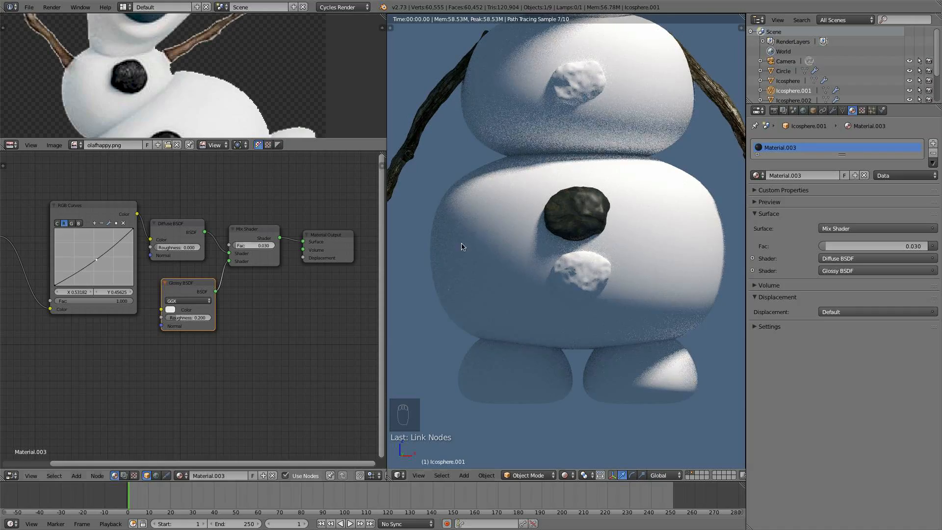
- Set the Glossy BSDF Roughness to 0.15
scroll(613, 181, up, 4)
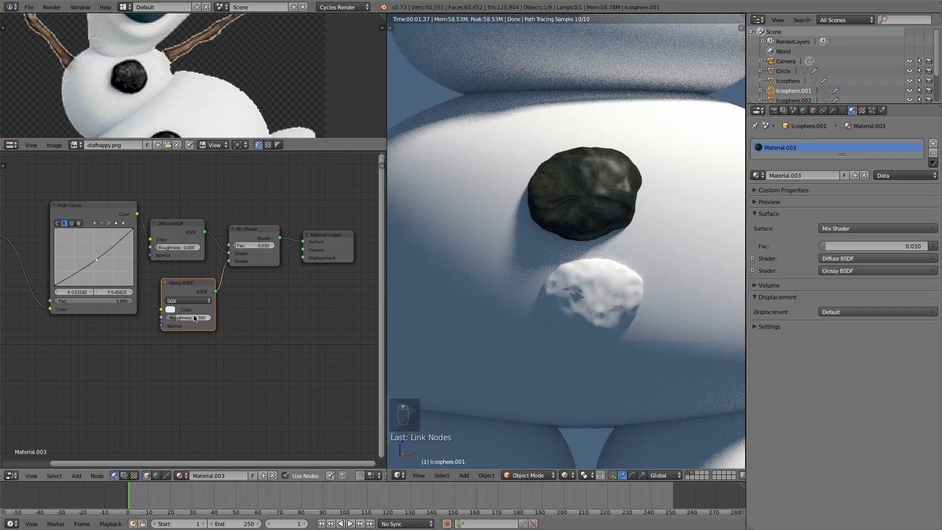
key(Return)
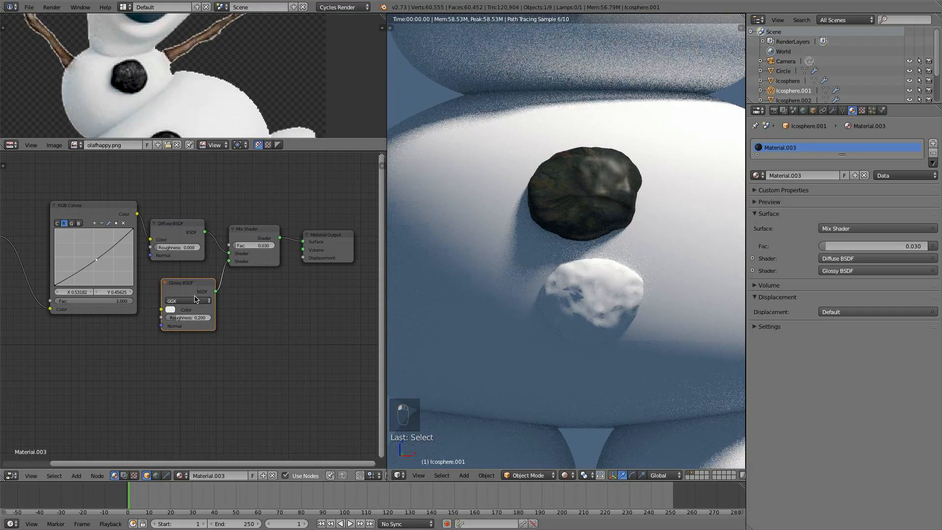
drag(194, 307, 194, 323)
key(period)
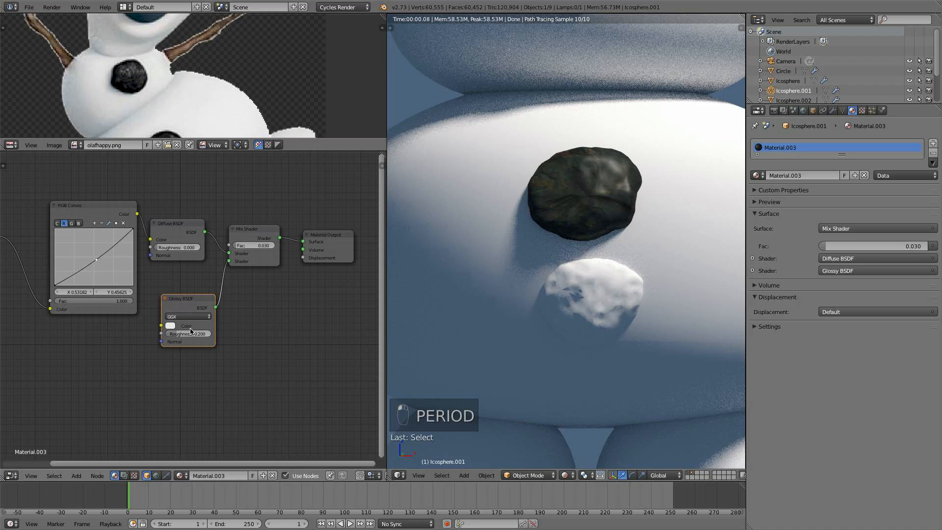
key(1)
key(5)
key(KP_Enter)
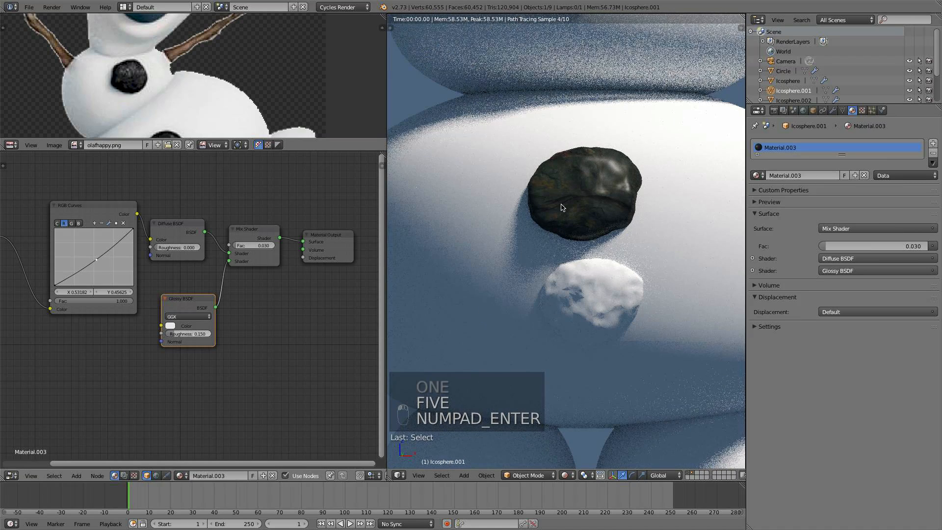
- Add a Bump node and connect the Image Texture Color output to its Height input
middle_drag(187, 304, 316, 287)
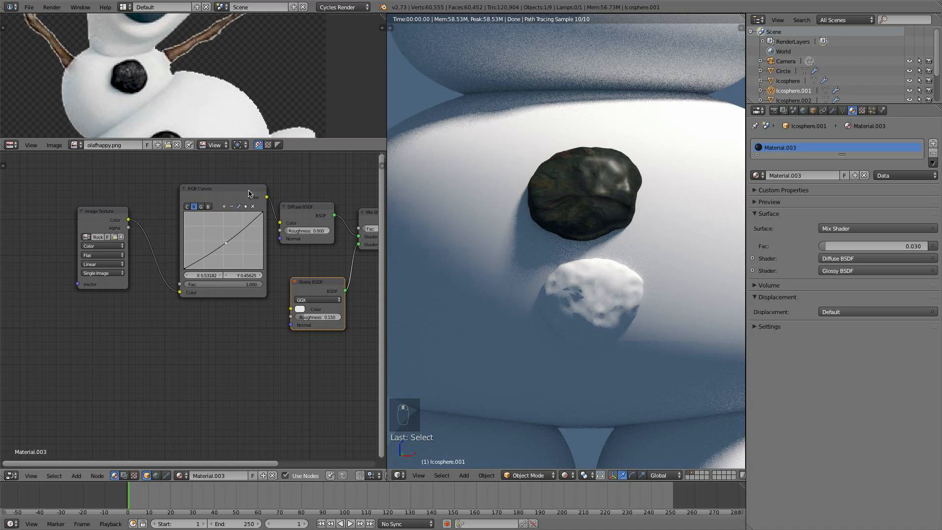
drag(249, 194, 244, 162)
key(shift+a)
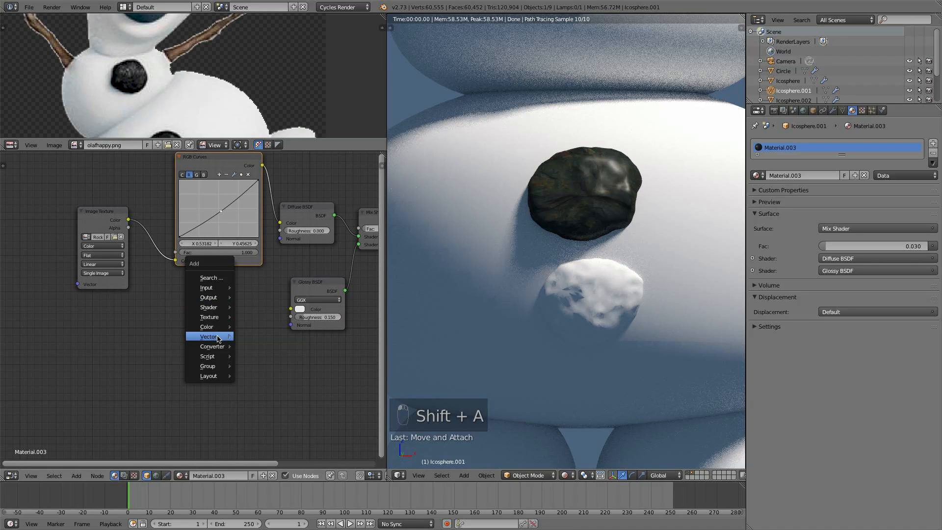
mouse_move(219, 338)
click(245, 343)
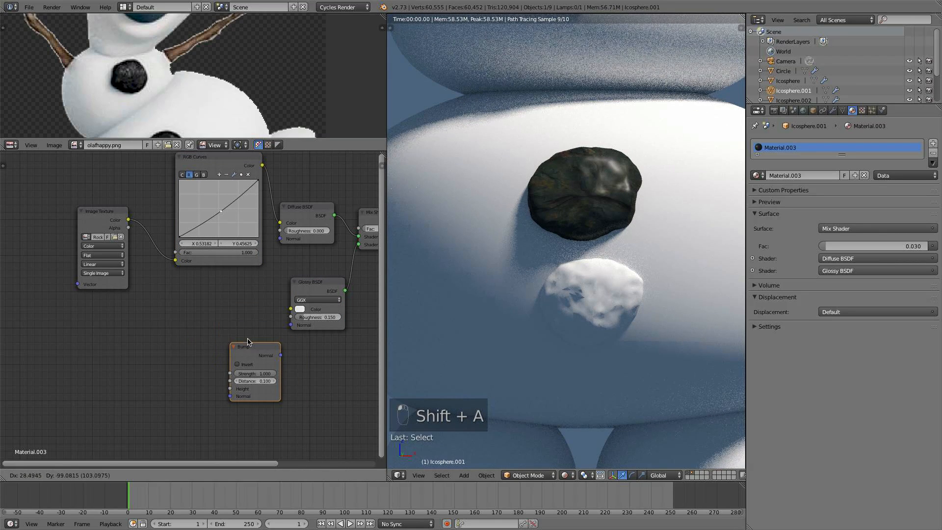
click(244, 347)
drag(128, 219, 230, 388)
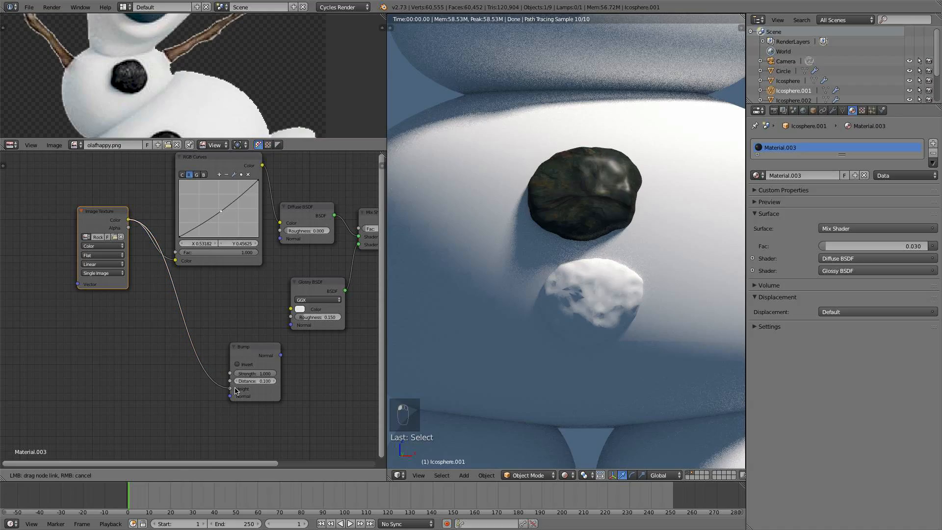
- Enable Invert on the Bump node and set its Strength to 0.25
click(242, 364)
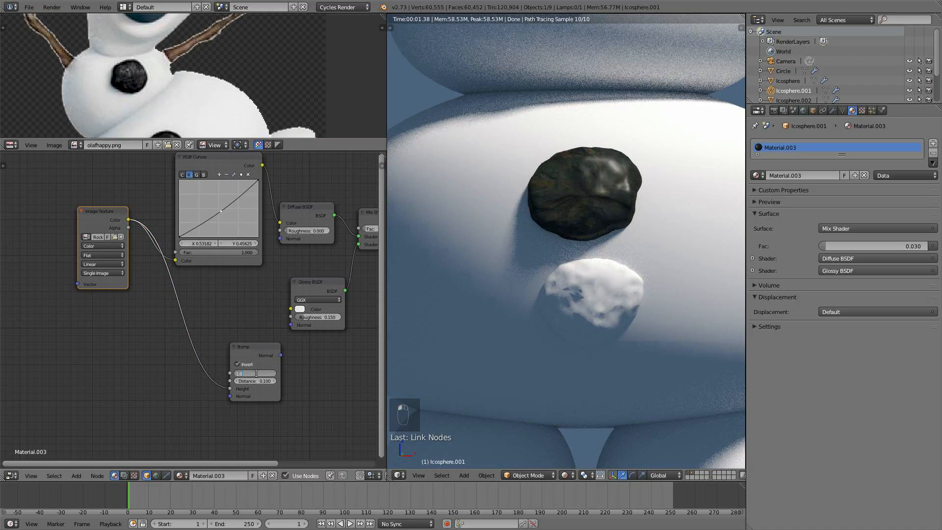
text(.52)
key(Return)
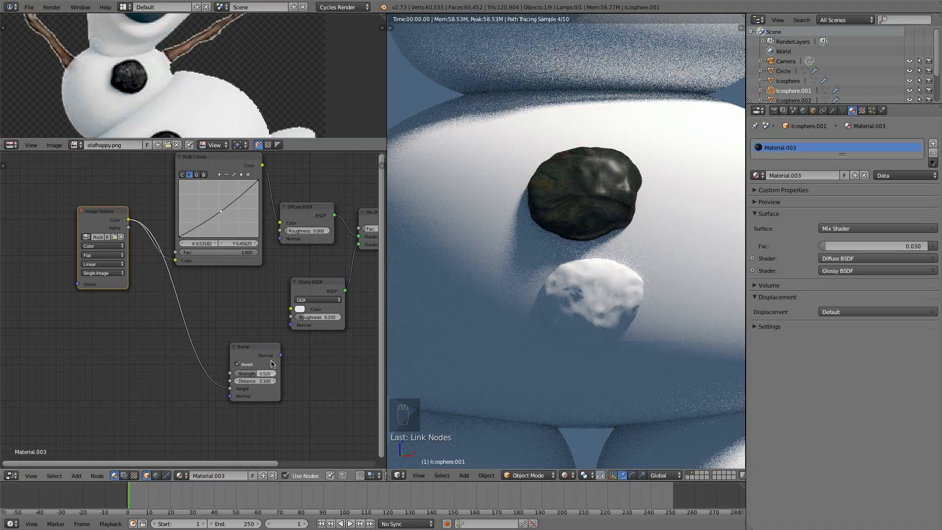
text(5)
key(Return)
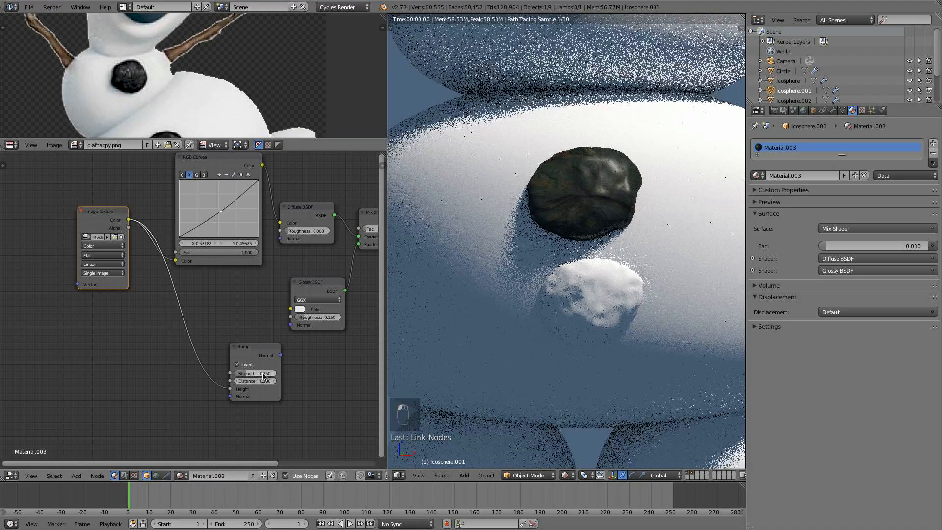
- Add a ColorRamp node below the Image Texture and preview its output
key(shift+a)
mouse_move(180, 338)
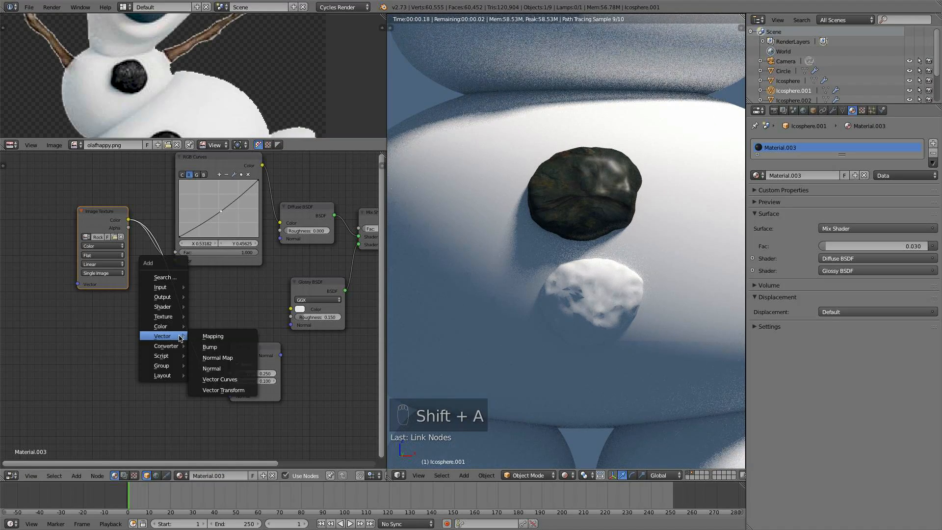
click(216, 356)
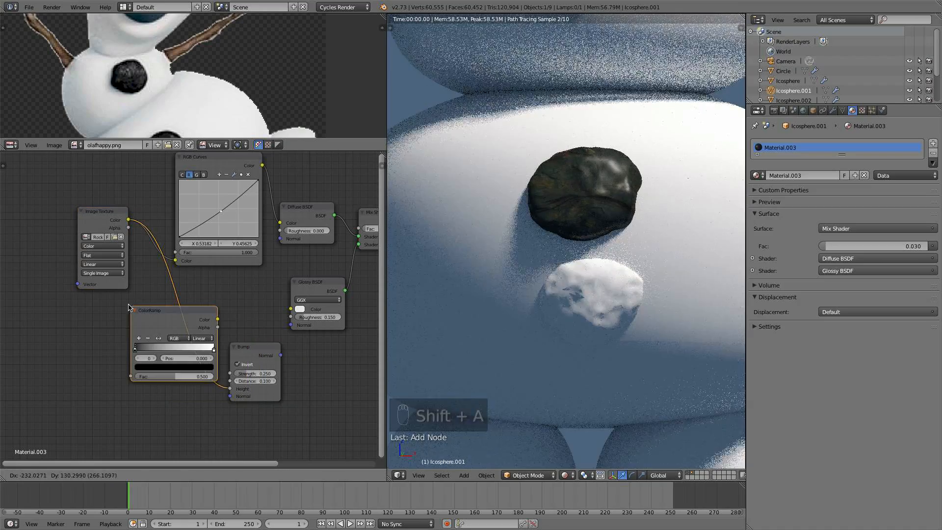
click(207, 316)
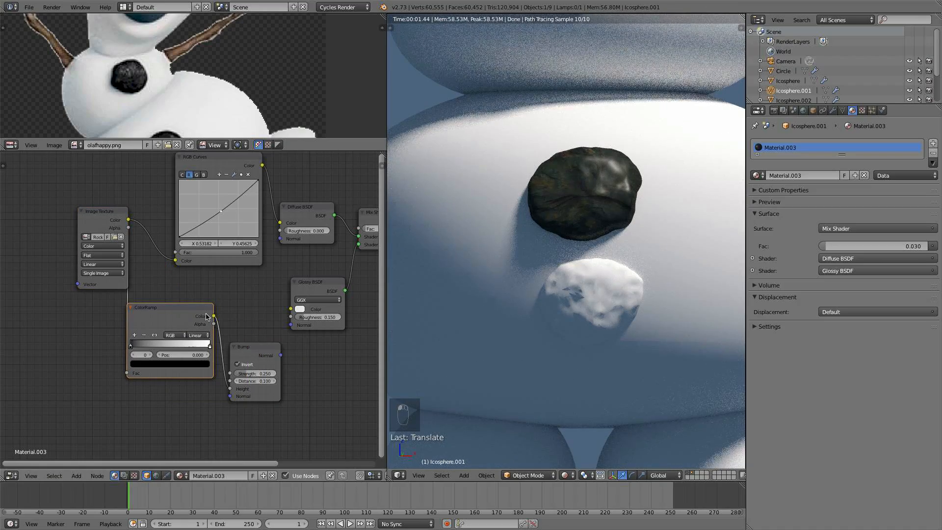
ctrl+shift+click(207, 316)
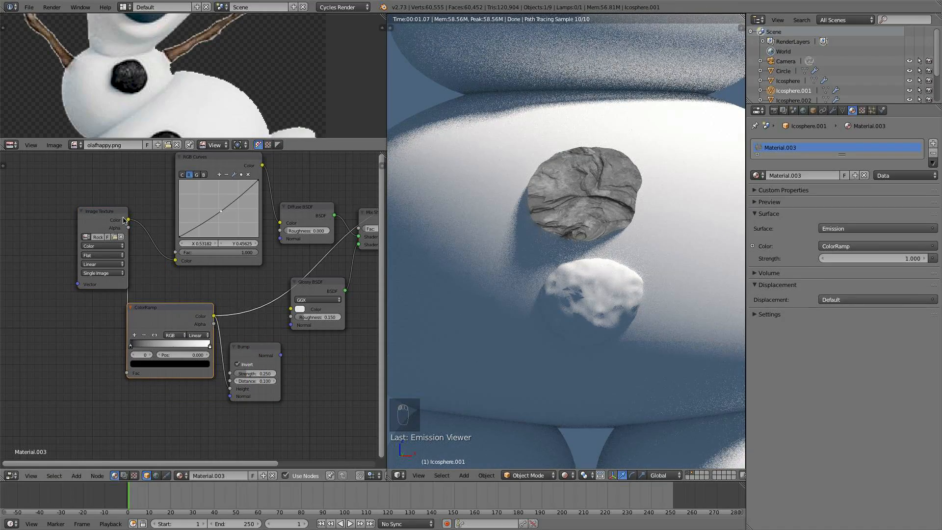
- Feed the Image Texture Color into the ColorRamp, move the white stop to 0.818 and set it to 0.377 grey
drag(124, 220, 105, 219)
scroll(344, 322, up, 1)
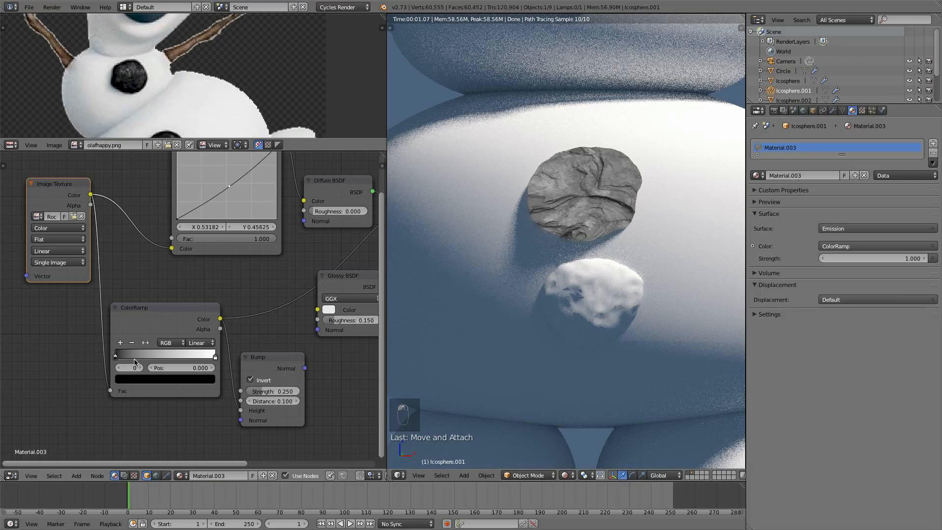
mouse_move(120, 359)
mouse_down()
mouse_move(132, 356)
mouse_move(123, 353)
mouse_up()
drag(215, 356, 196, 357)
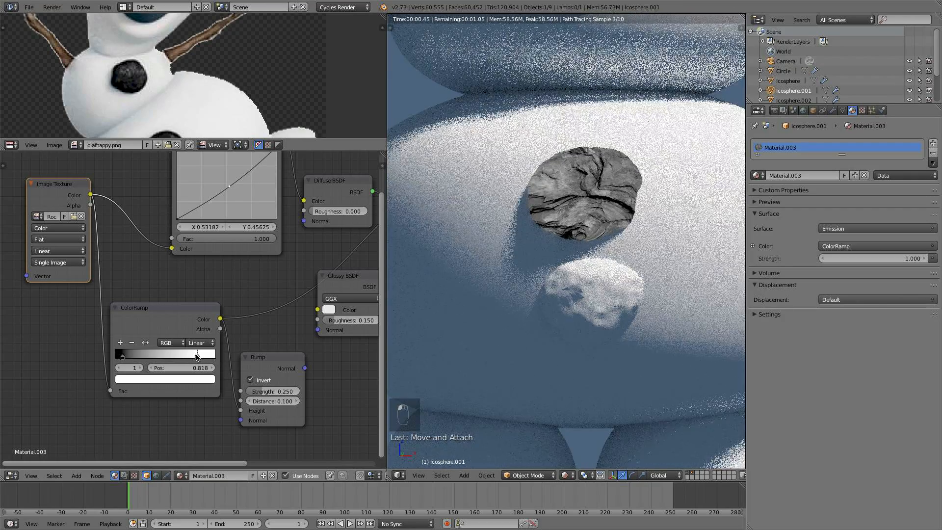
click(187, 380)
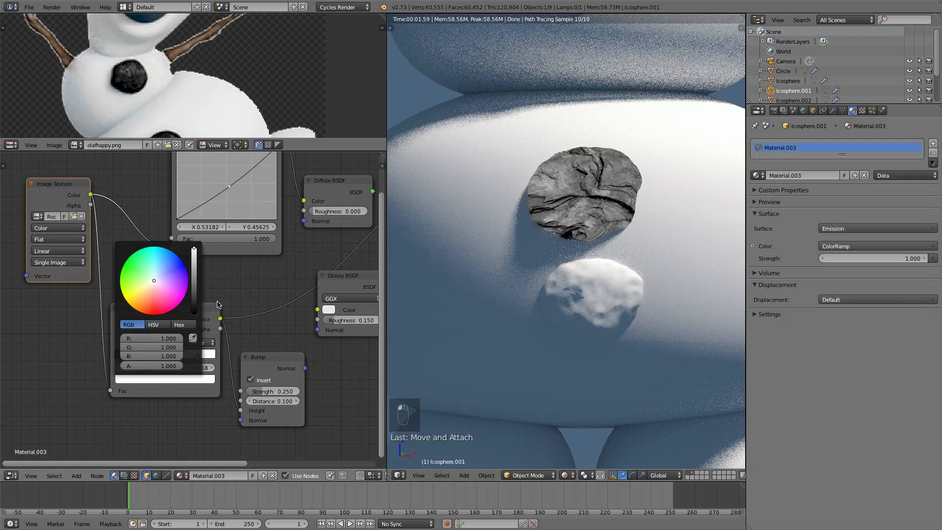
click(193, 272)
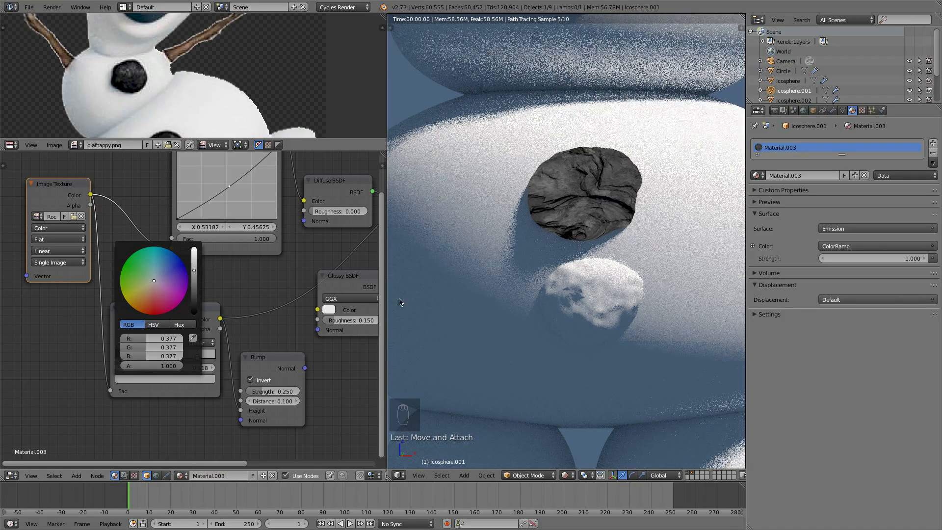
- Connect the ColorRamp Color to the Glossy BSDF Color input and preview the Mix Shader again
scroll(269, 361, down, 2)
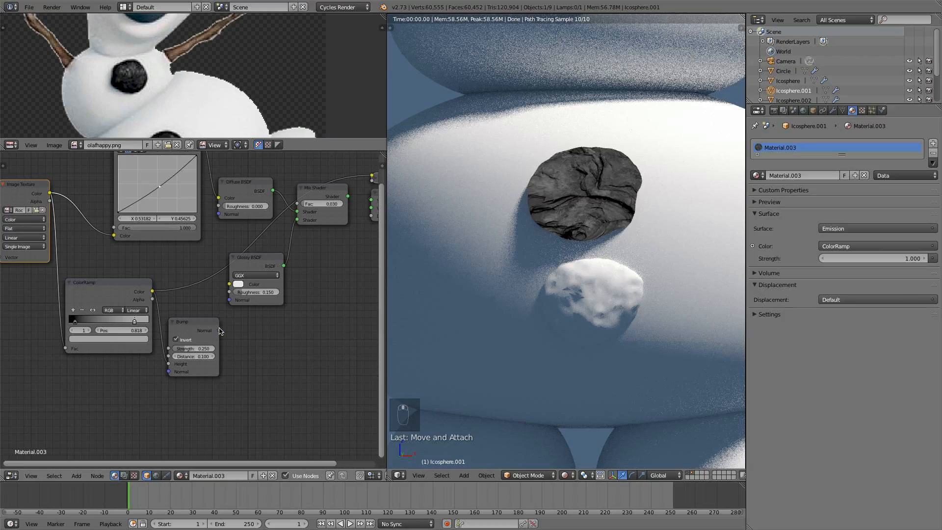
drag(219, 332, 219, 214)
middle_drag(257, 264, 156, 310)
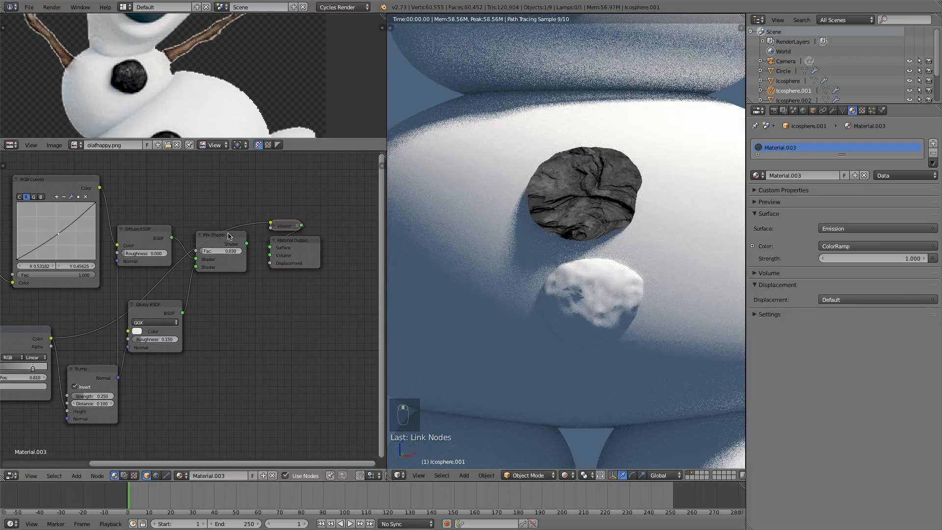
ctrl+shift+click(234, 239)
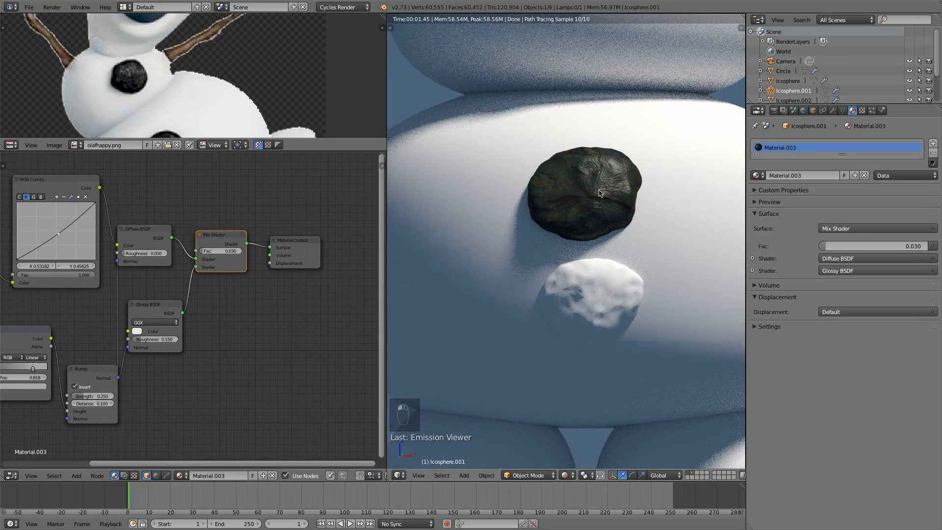
- Set the Glossy BSDF Roughness to 0.1
click(162, 339)
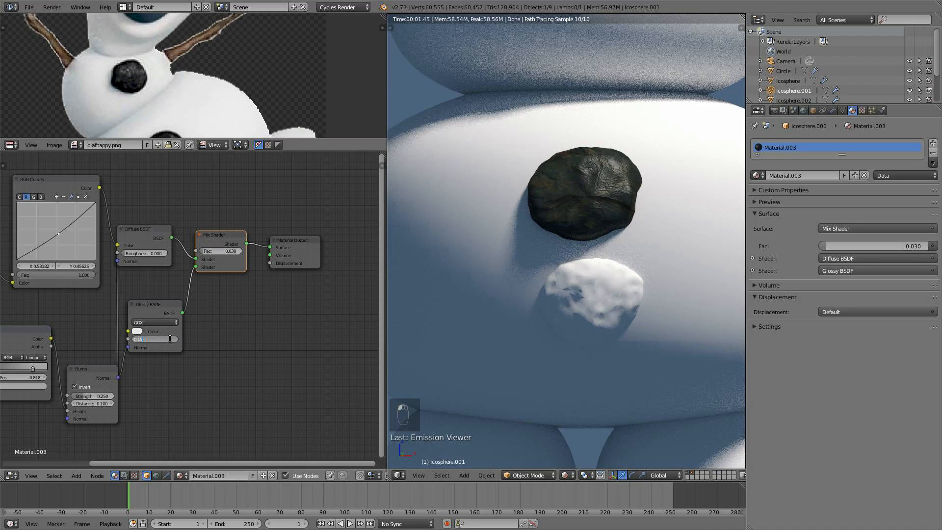
key(Return)
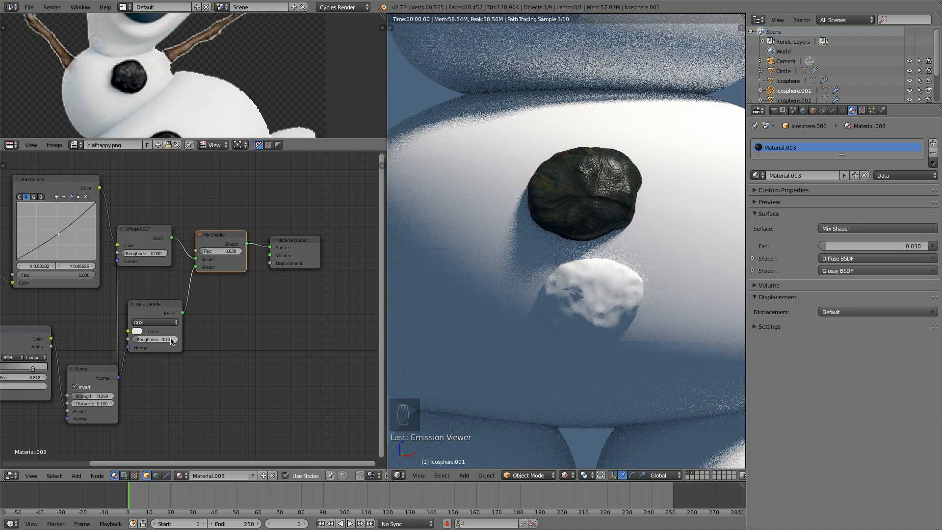
- Set the Bump node's Strength to 0.2
scroll(621, 212, down, 6)
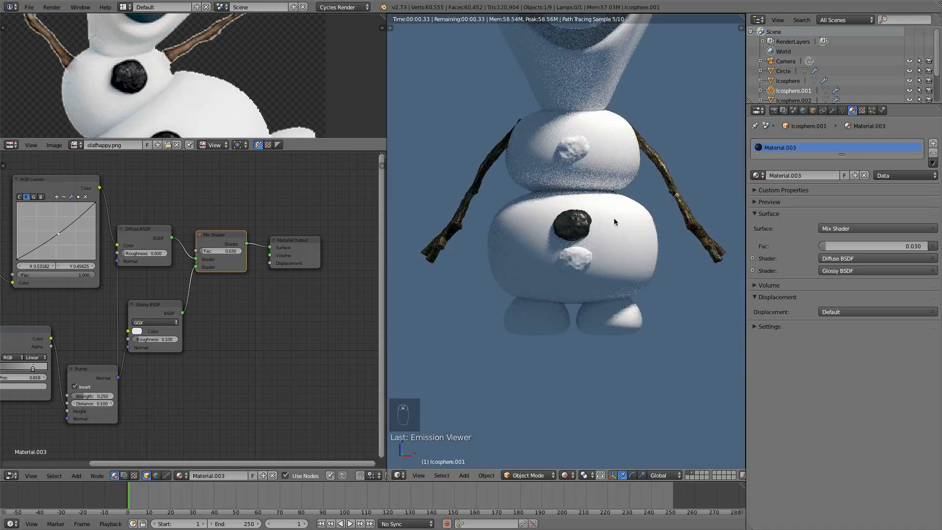
middle_drag(621, 213, 632, 236)
scroll(609, 243, up, 4)
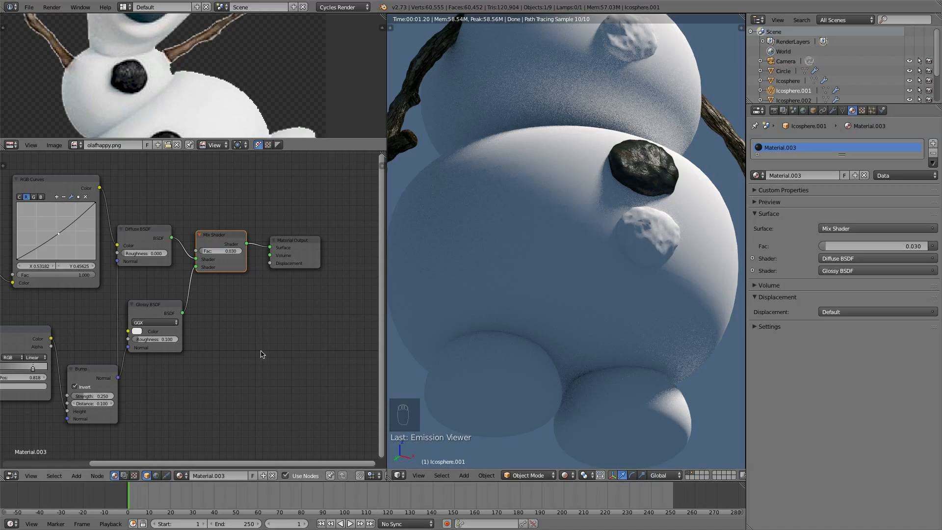
drag(98, 404, 91, 403)
scroll(535, 277, up, 3)
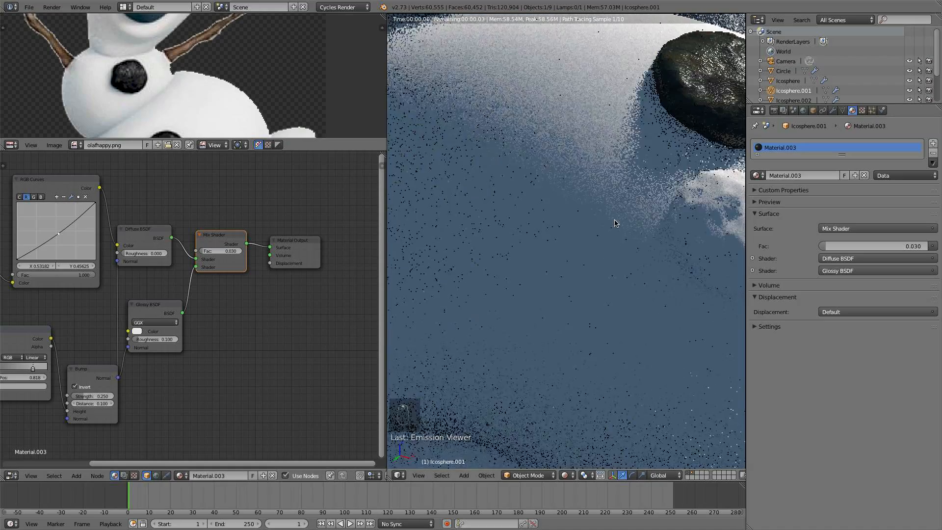
shift+middle_drag(544, 270, 424, 334)
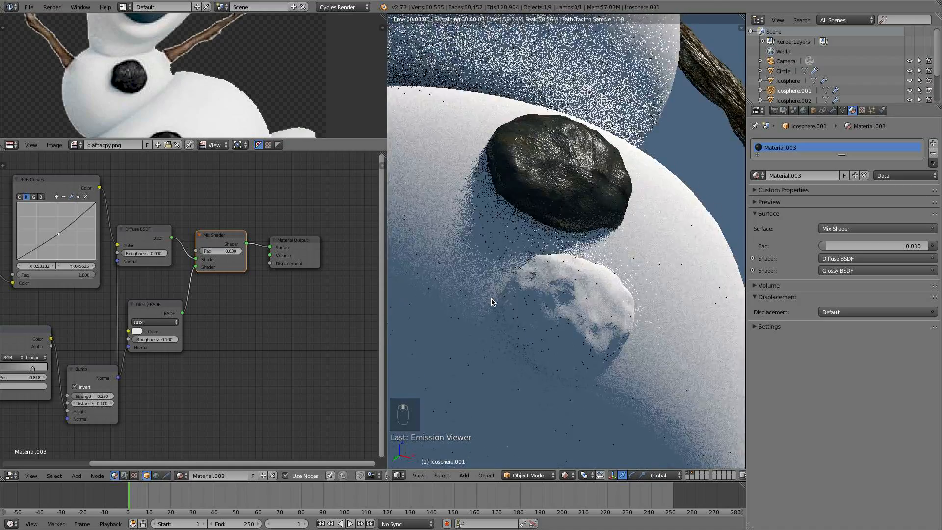
click(102, 395)
key(Return)
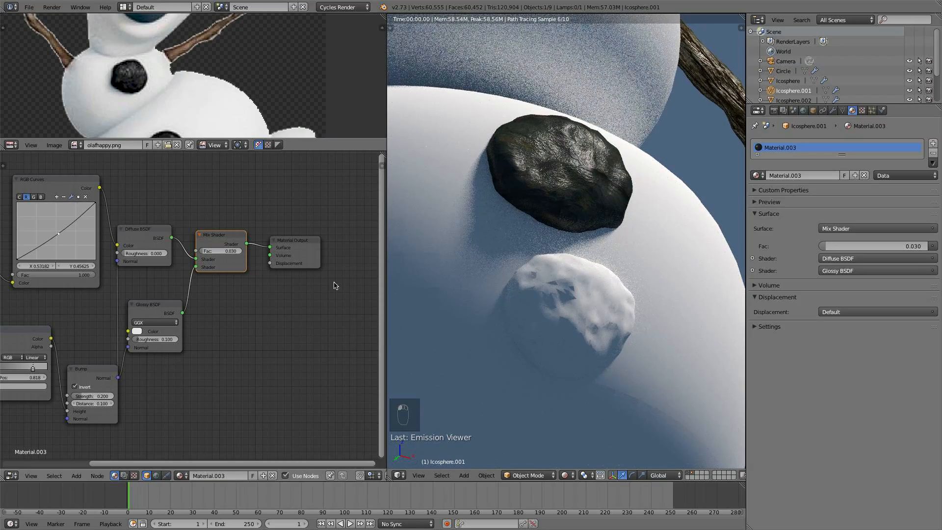
- Insert a Hue/Saturation node between the RGB Curves and the Diffuse BSDF Color input
scroll(534, 207, down, 6)
middle_drag(535, 206, 483, 266)
scroll(241, 302, down, 3)
middle_drag(243, 290, 368, 262)
drag(115, 184, 62, 179)
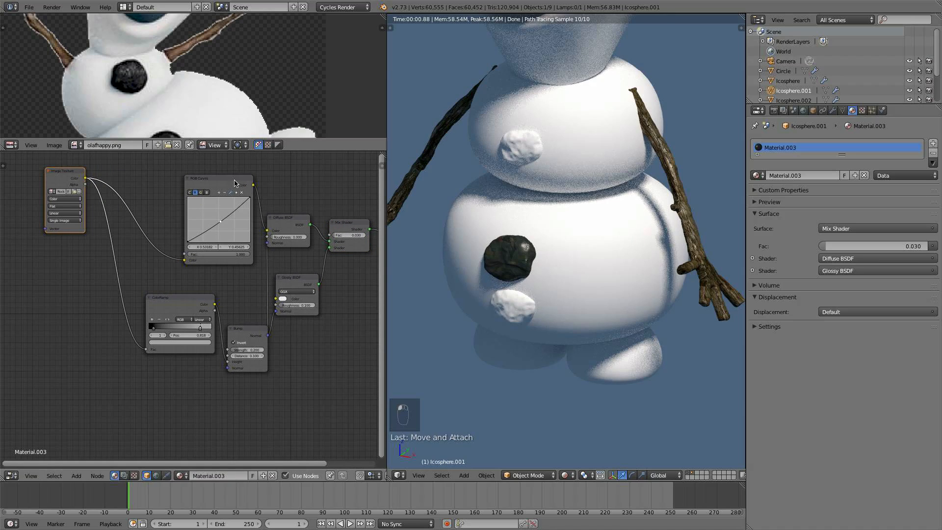
drag(234, 183, 176, 163)
key(shift+a)
mouse_move(215, 206)
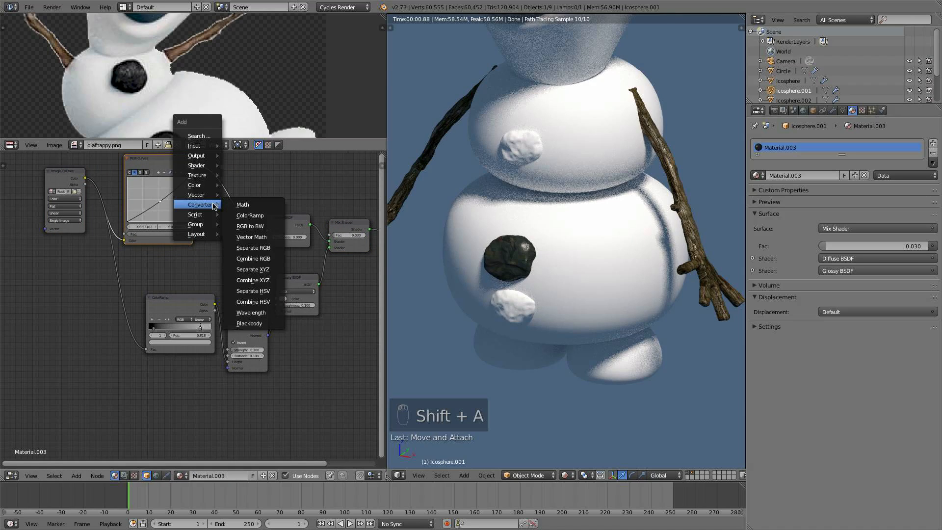
mouse_move(206, 185)
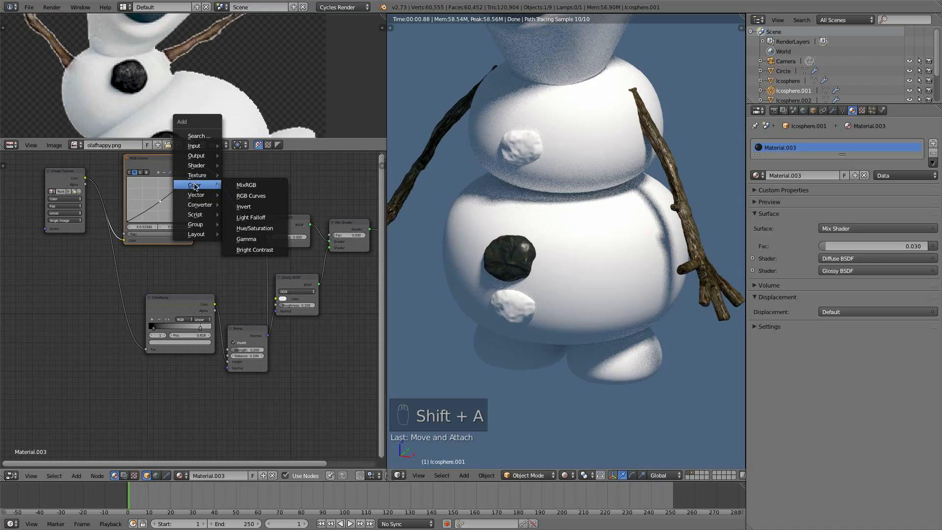
click(255, 228)
click(231, 206)
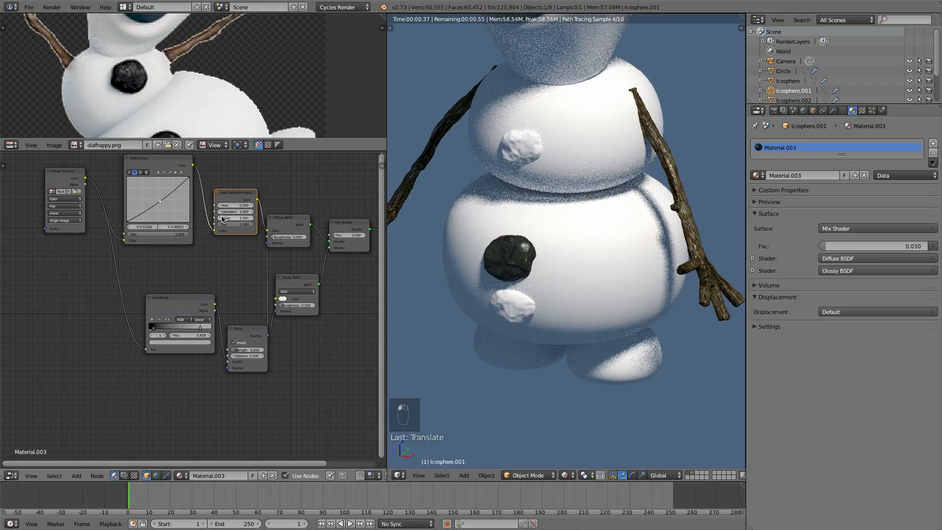
- Set the Hue/Saturation Value to 0.4
click(234, 217)
text(0.5)
key(Return)
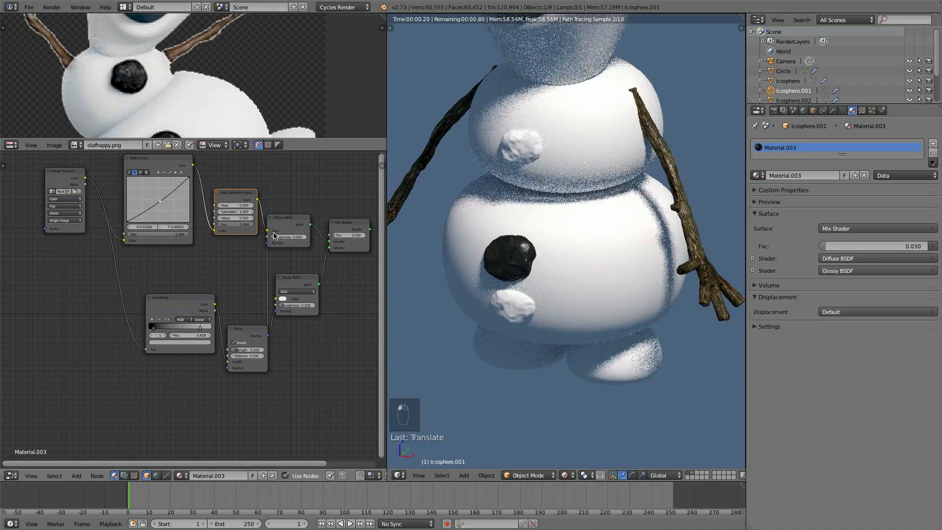
click(220, 217)
- Switch the viewport to Solid shading
middle_drag(457, 246, 551, 412)
click(567, 475)
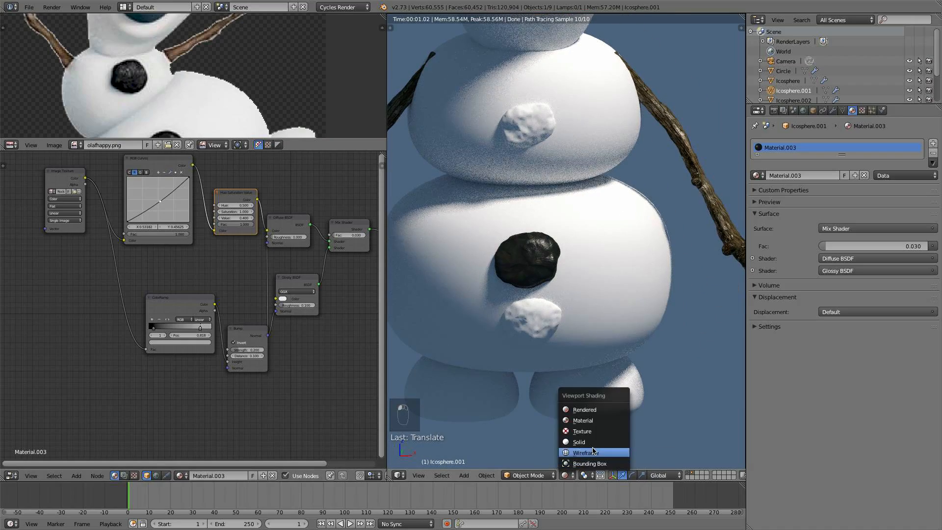
click(594, 443)
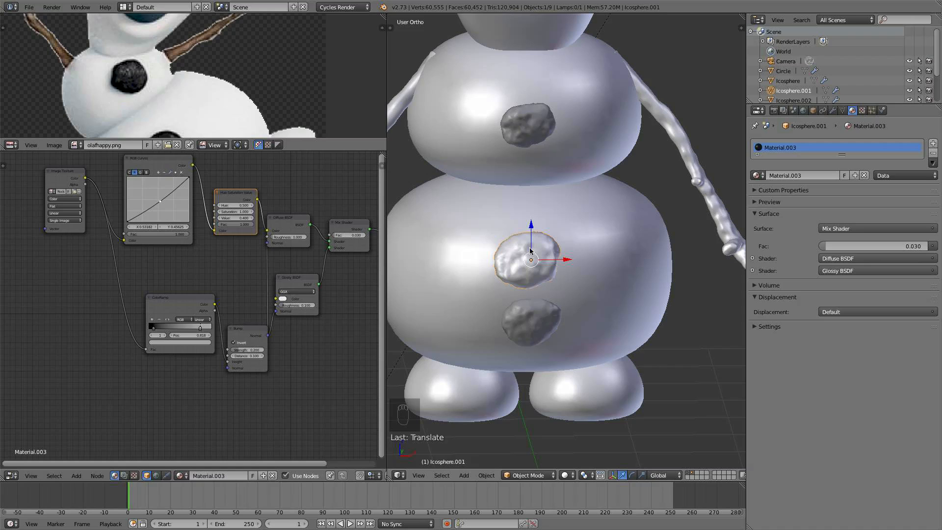
- Select the other two coal buttons with the textured button active and link its material to them
shift+right_click(537, 122)
right_click(534, 261)
shift+right_click(537, 123)
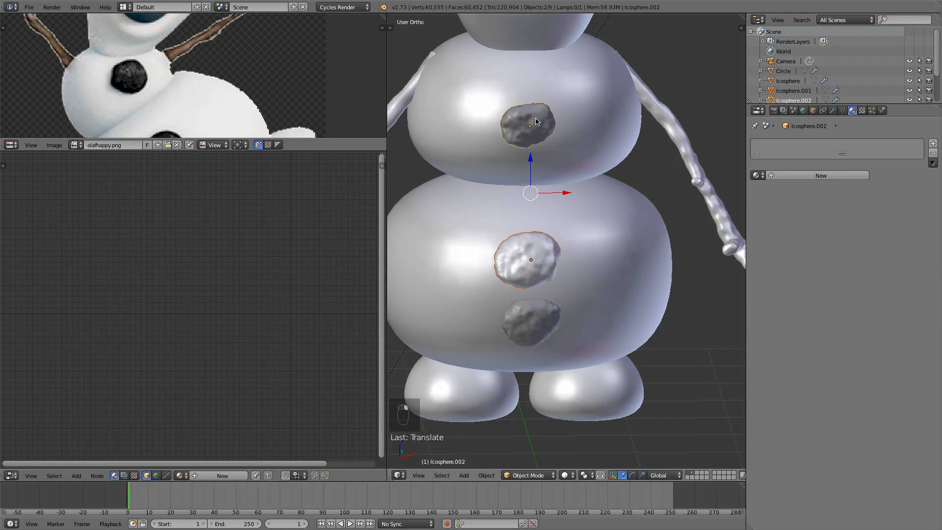
shift+right_click(528, 327)
shift+right_click(543, 265)
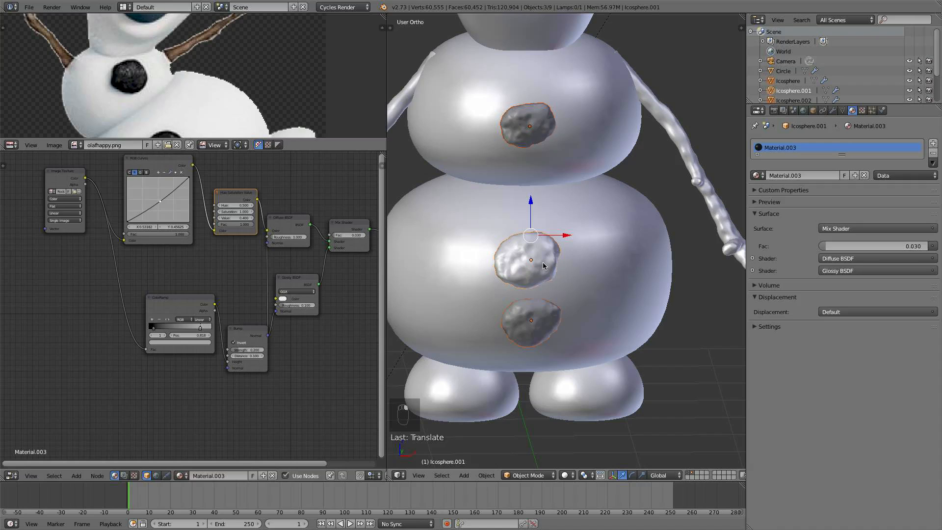
key(ctrl+l)
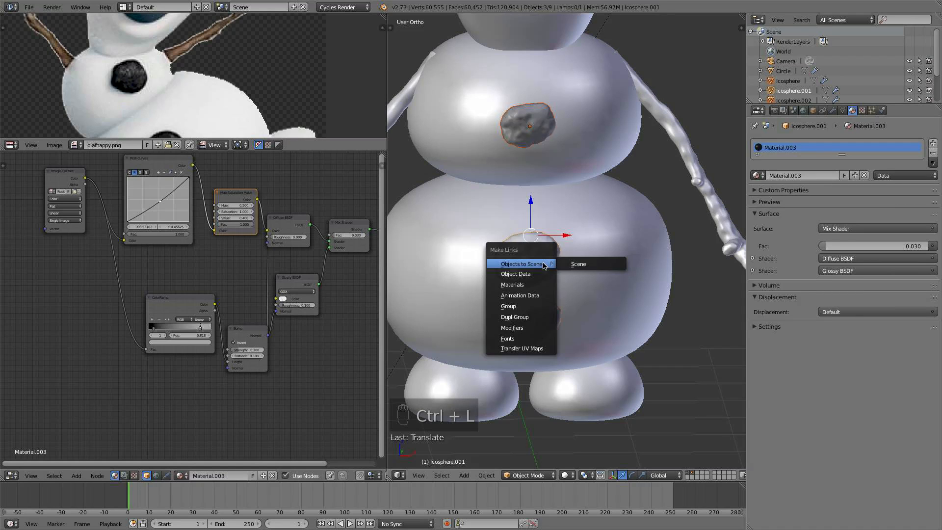
click(531, 284)
- Switch to Rendered shading and orbit around Olaf to inspect the buttons
click(573, 474)
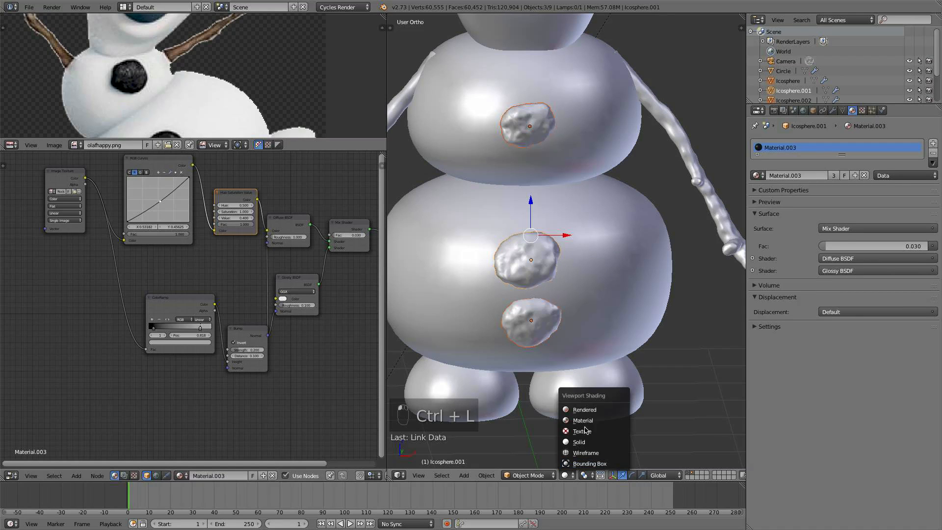
click(577, 405)
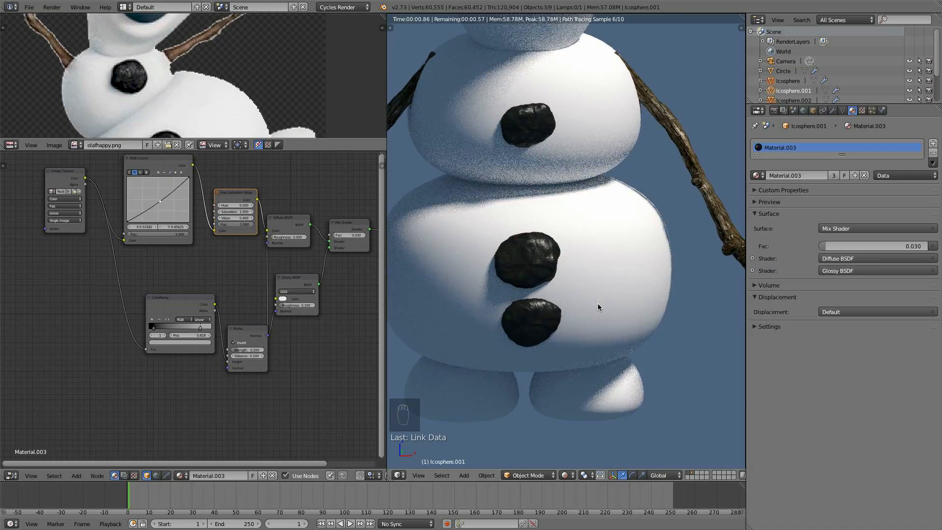
middle_drag(598, 304, 542, 321)
scroll(542, 322, down, 3)
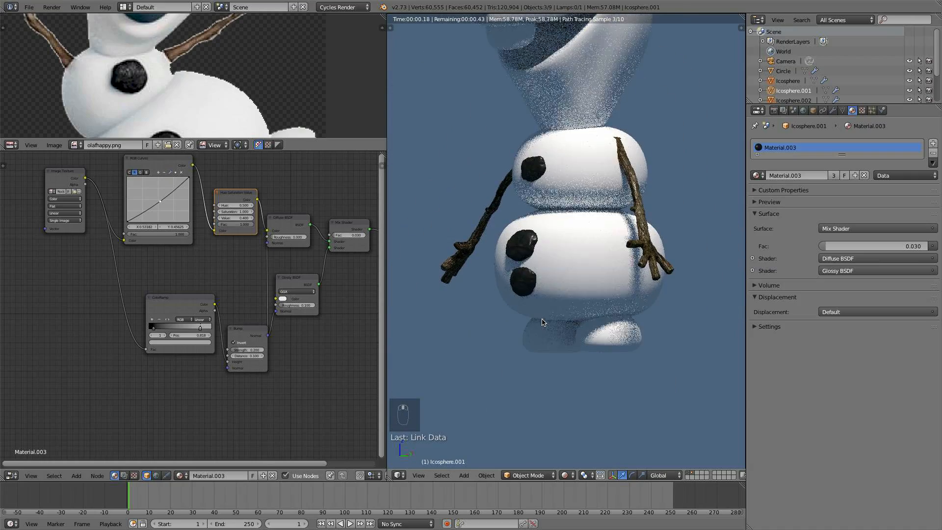
shift+middle_drag(596, 104, 606, 267)
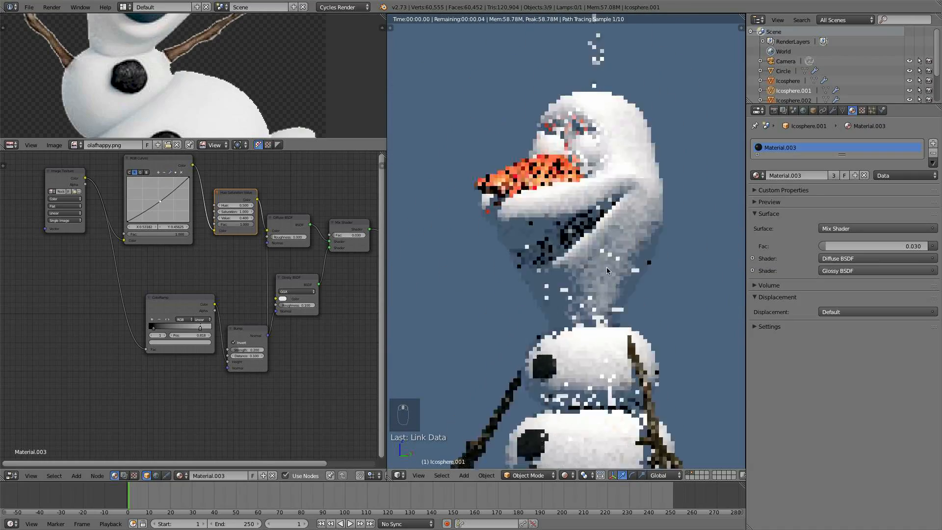
- Return to Solid shading, select Olaf's head and enter Edit Mode
click(571, 476)
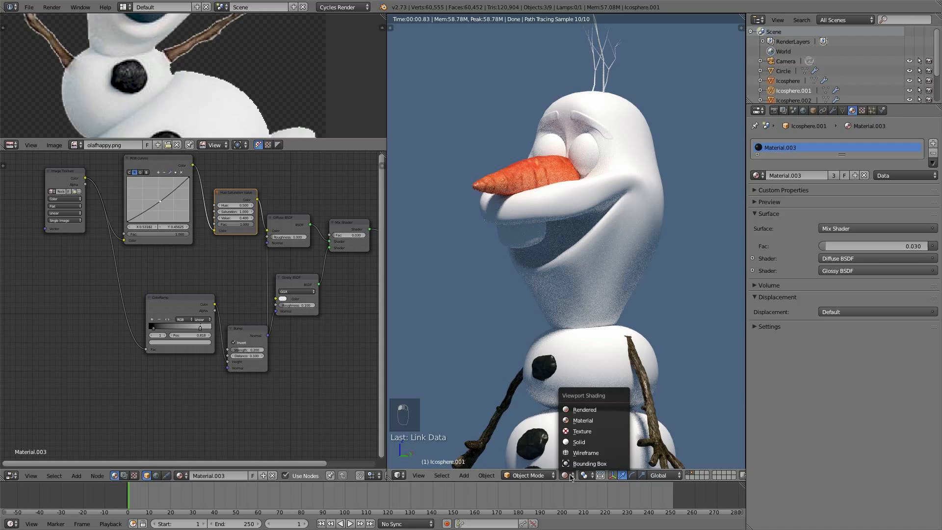
click(579, 442)
middle_drag(569, 250, 539, 142)
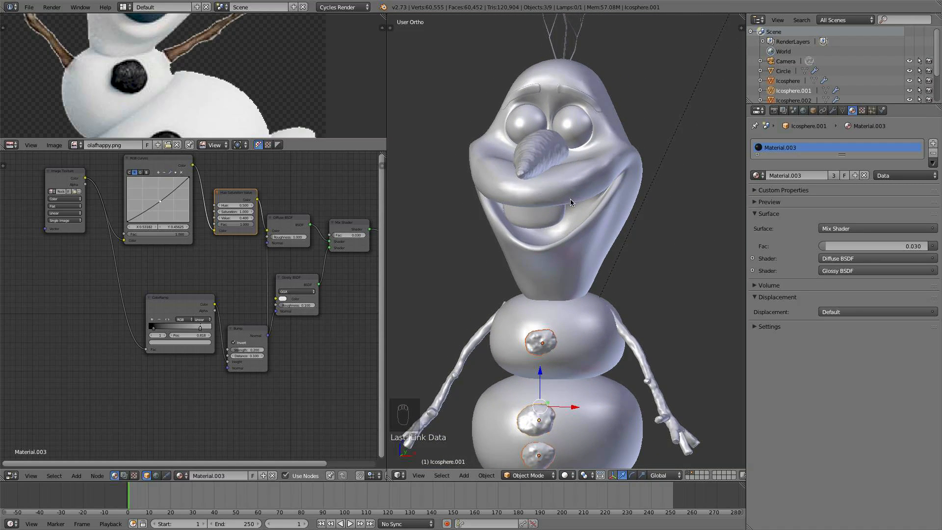
scroll(590, 202, up, 4)
right_click(611, 152)
scroll(605, 203, up, 4)
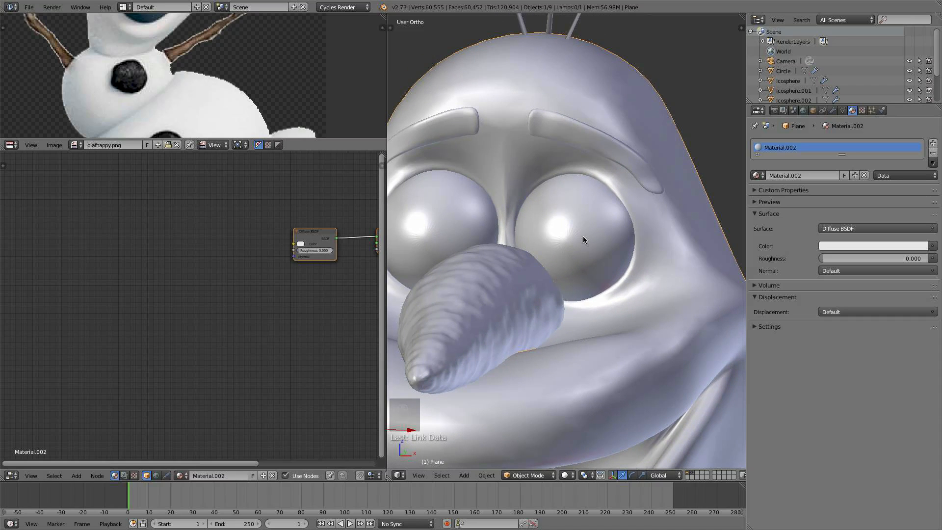
key(Tab)
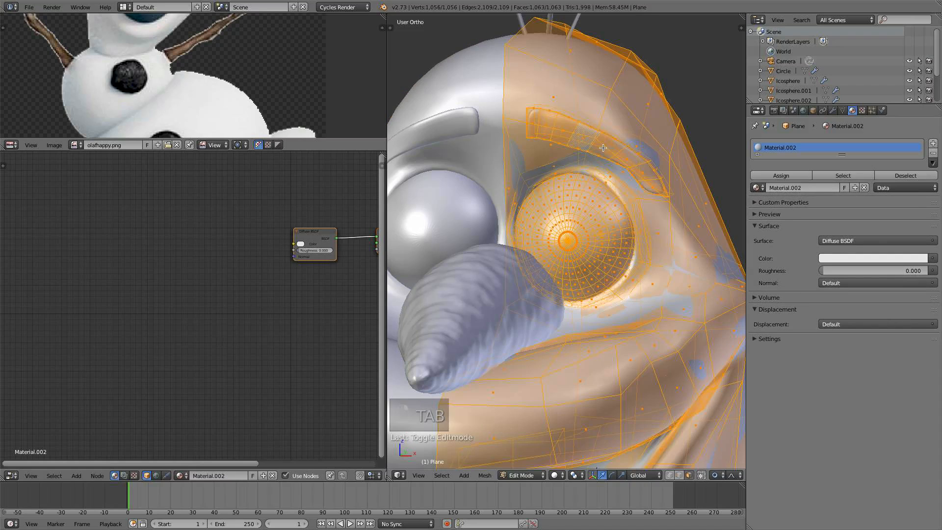
- Leave Edit Mode, add a second material slot to the head with a new material named black Glossy
key(Tab)
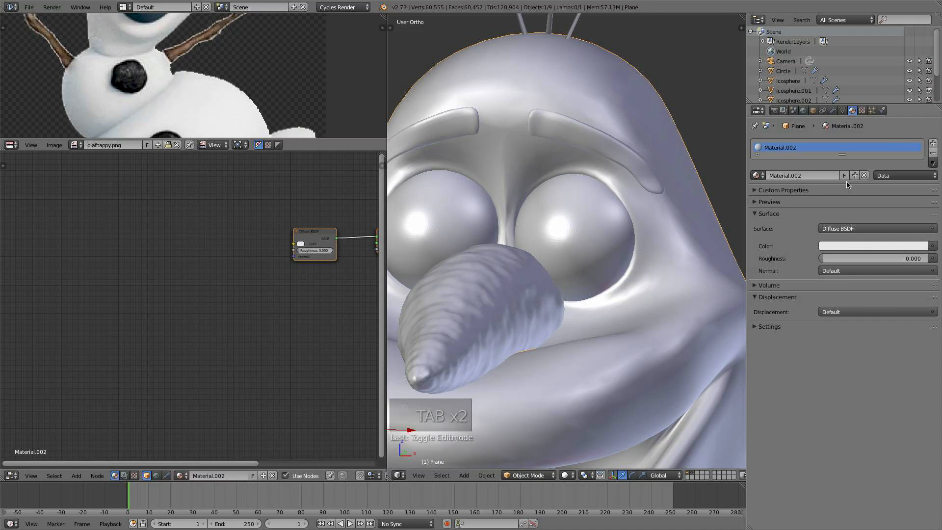
drag(841, 153, 841, 183)
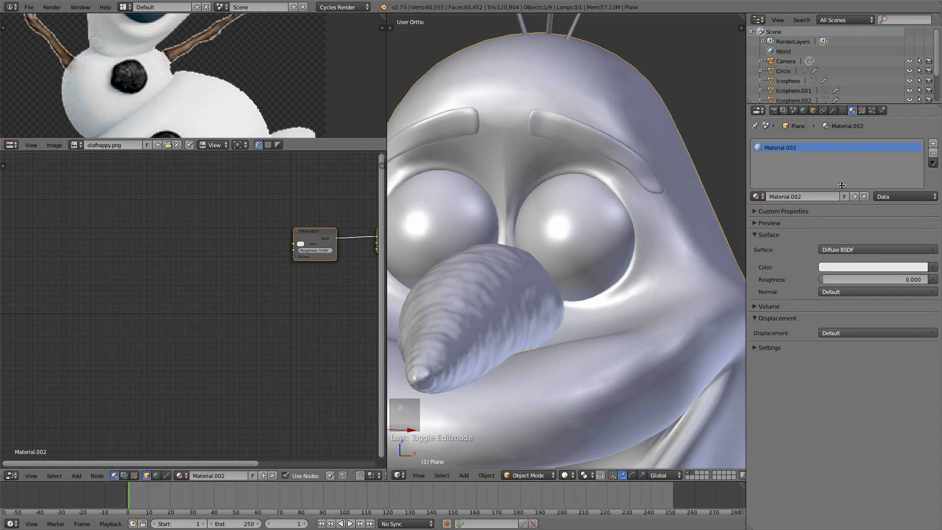
click(934, 143)
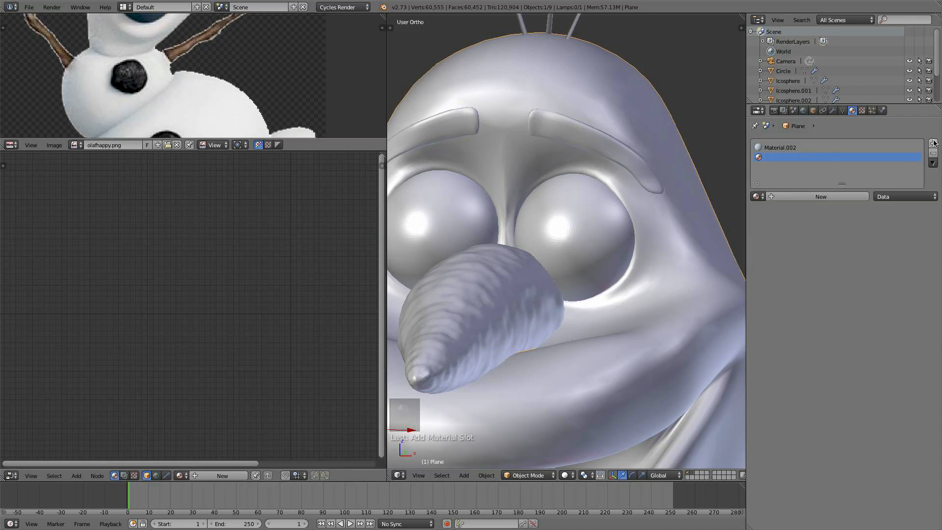
scroll(589, 117, down, 4)
click(801, 198)
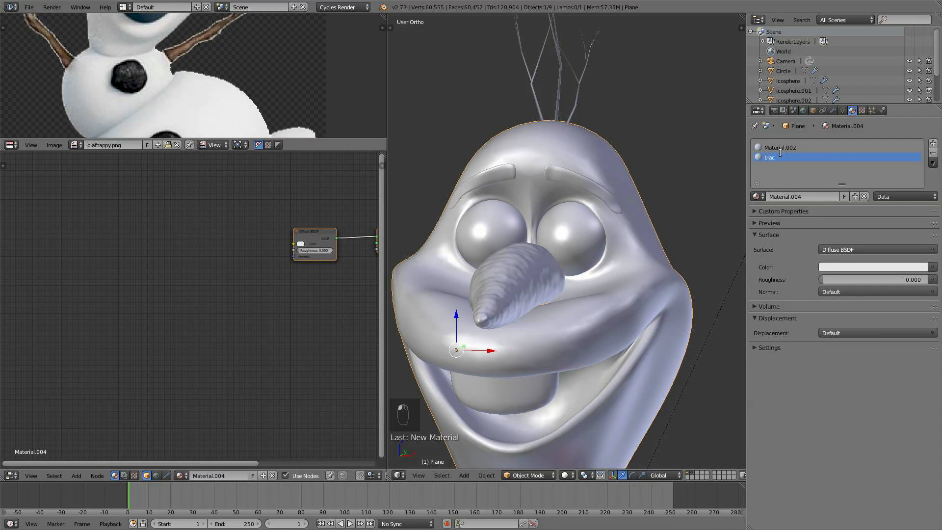
text(blacj Glossy)
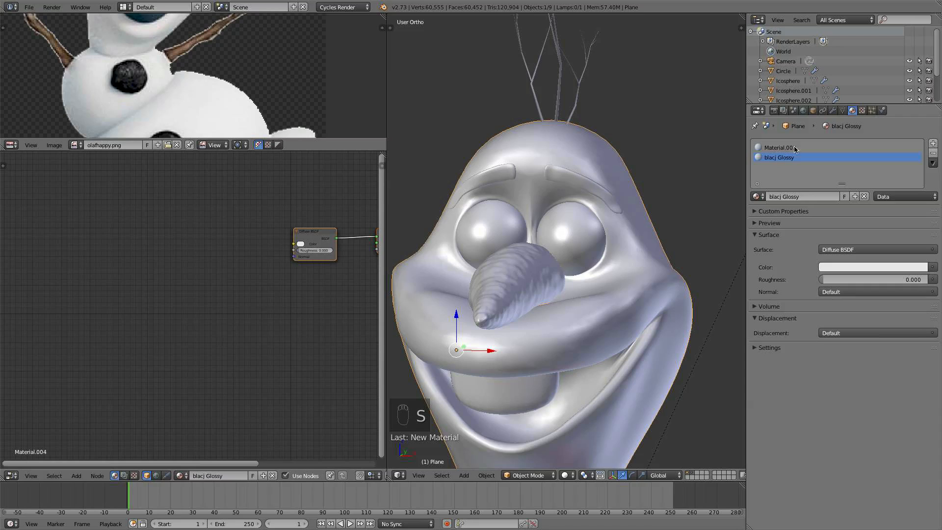
click(778, 198)
key(BackSpace)
text(k)
key(Return)
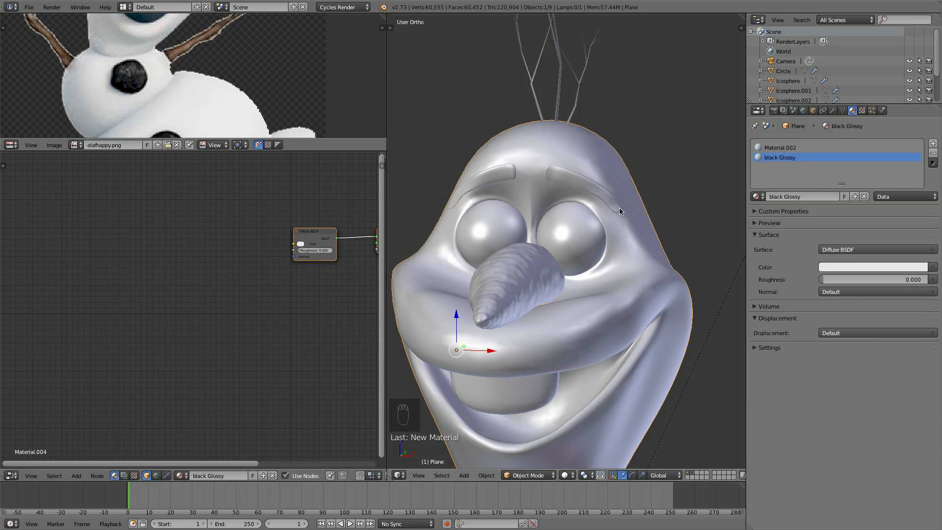
- Set the Diffuse BSDF color of black Glossy to black
shift+middle_drag(619, 208, 628, 180)
click(872, 266)
click(920, 194)
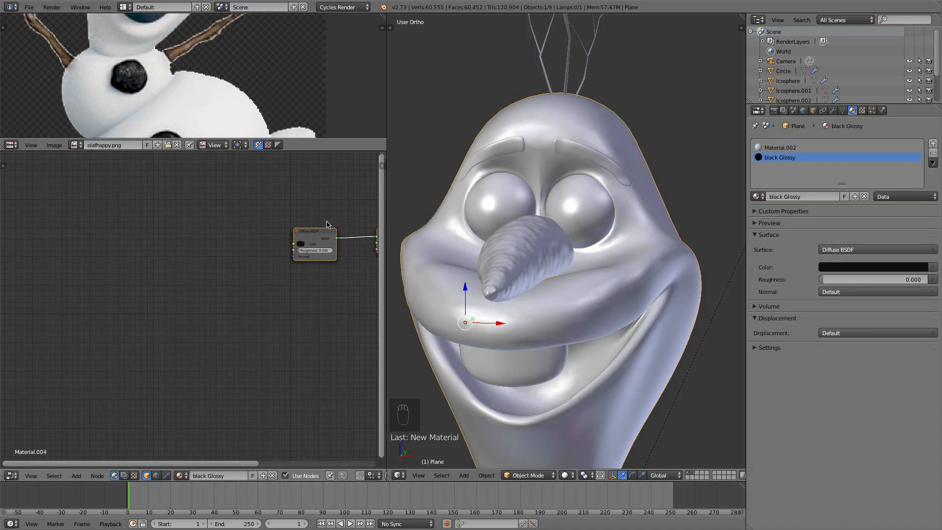
- Move the Diffuse BSDF node aside and insert a Mix Shader on its link to the output
drag(326, 230, 269, 230)
scroll(289, 283, up, 3)
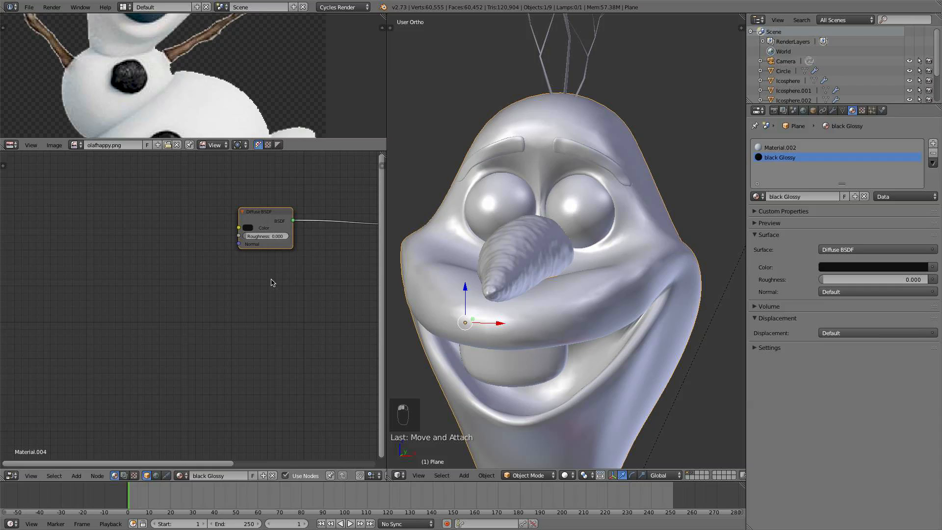
scroll(289, 287, up, 2)
middle_drag(311, 291, 204, 337)
key(shift+a)
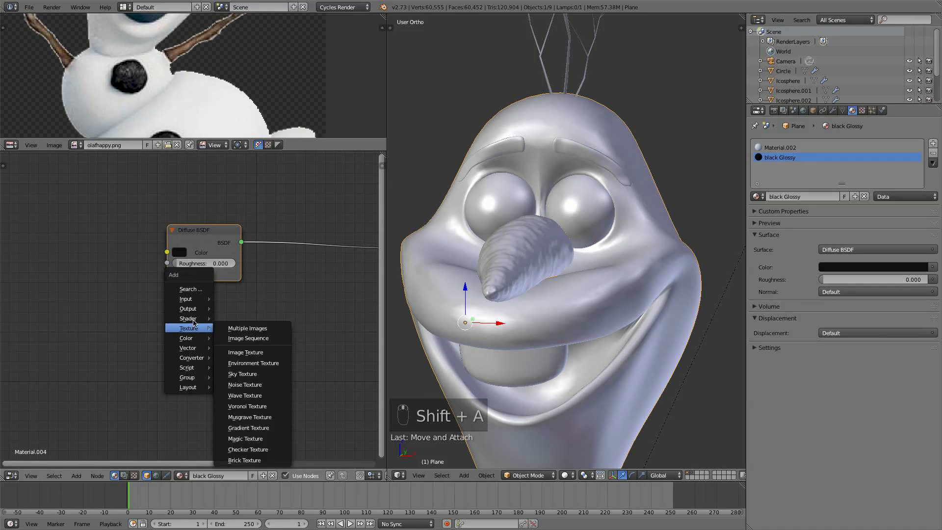
mouse_move(188, 319)
click(246, 416)
click(304, 236)
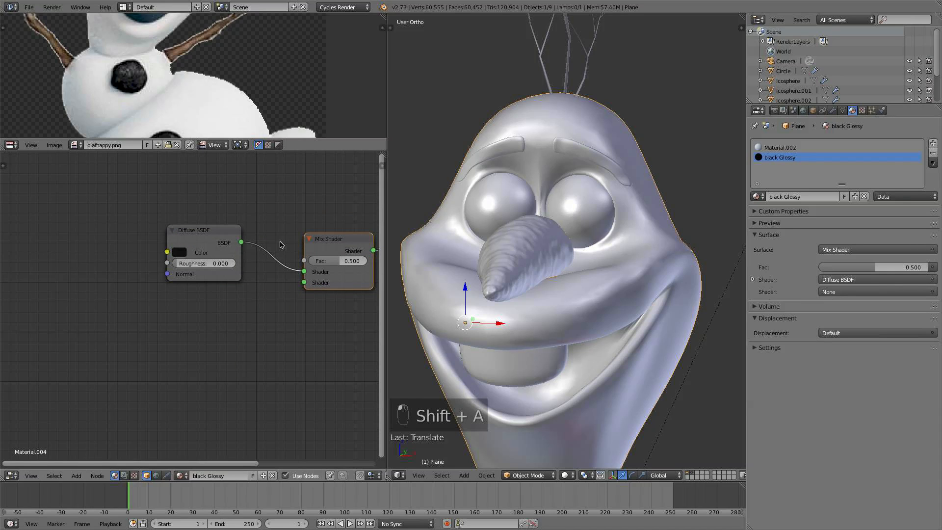
- Add a Glossy BSDF node and connect it to the Mix Shader's second shader input
key(shift+a)
mouse_move(274, 243)
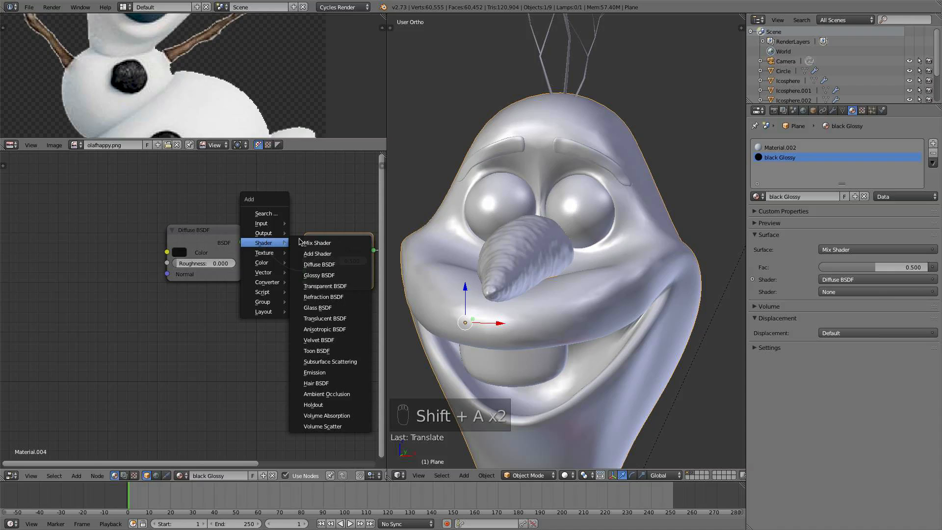
click(319, 275)
click(250, 307)
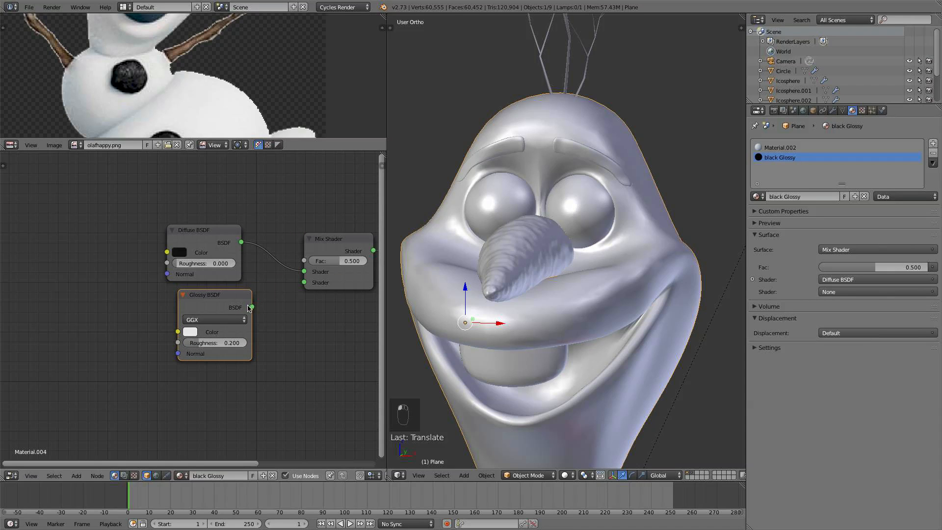
drag(252, 307, 304, 282)
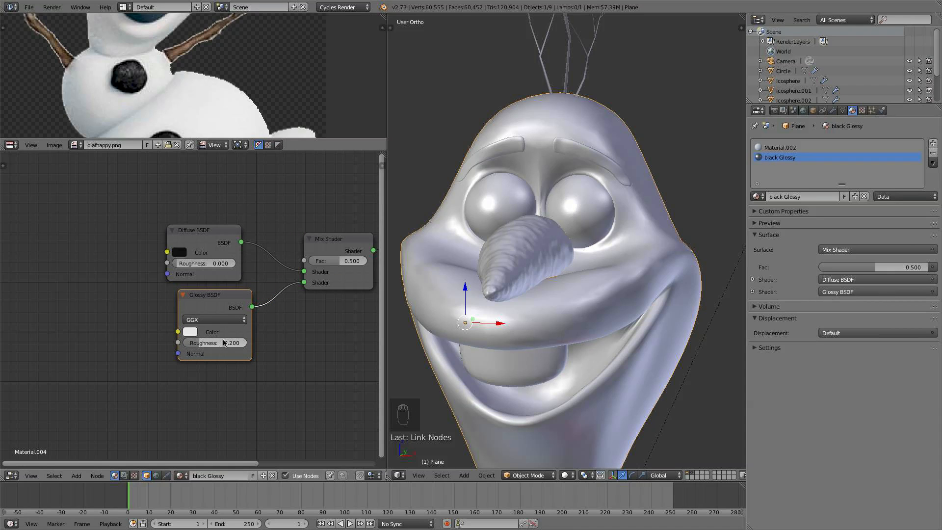
- Move the Material Output node aside and set the Glossy roughness to 0.02 and the mix factor to 0.1
key(Home)
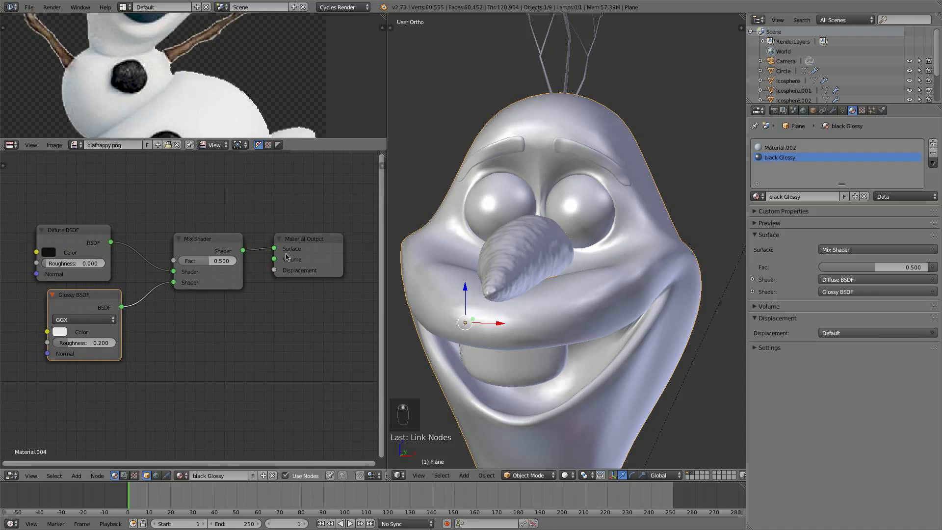
drag(317, 237, 410, 240)
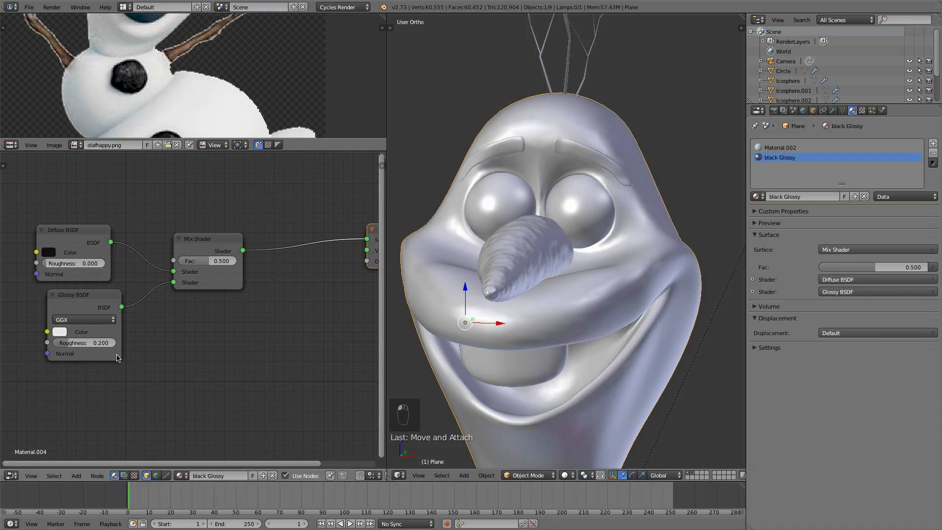
click(97, 343)
text(.02)
key(Return)
key(Return)
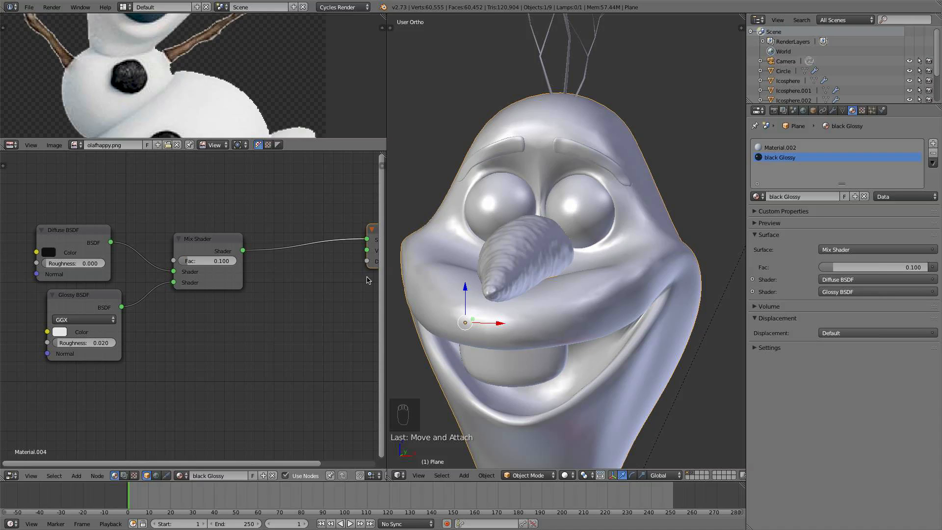
- In Edit Mode, select the linked eyebrow mesh and assign the black Glossy material to it
click(569, 475)
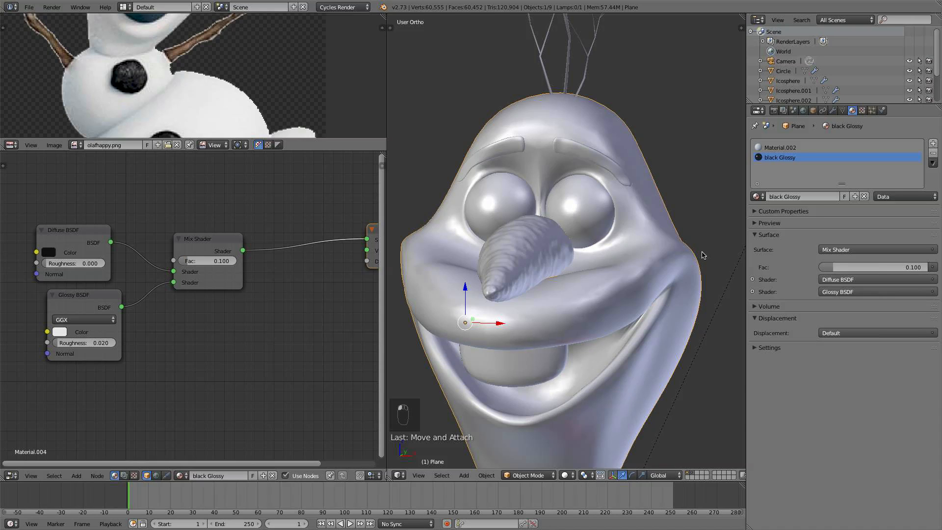
key(Tab)
key(a)
key(a)
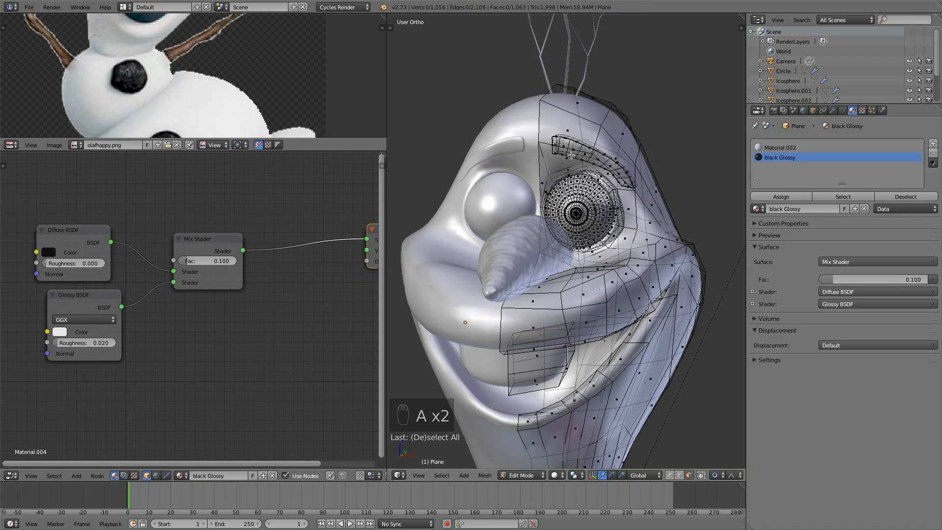
key(l)
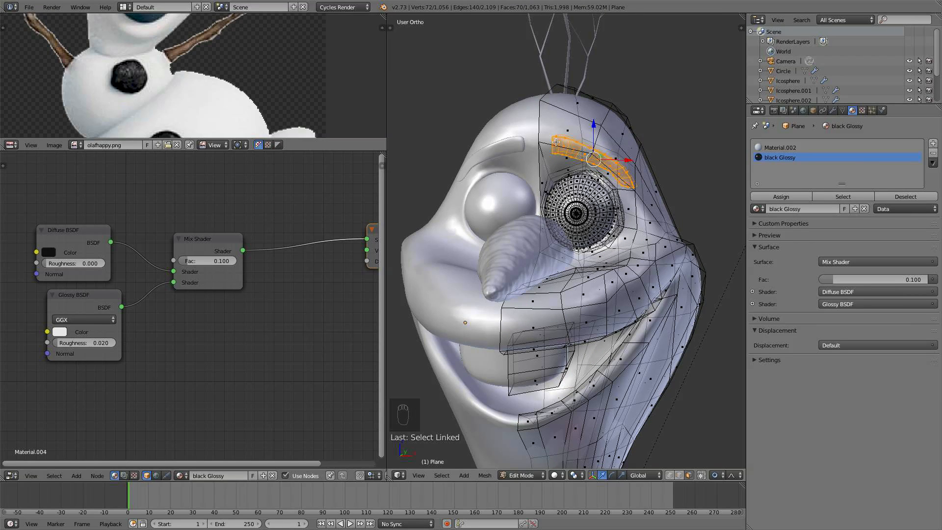
click(780, 196)
key(a)
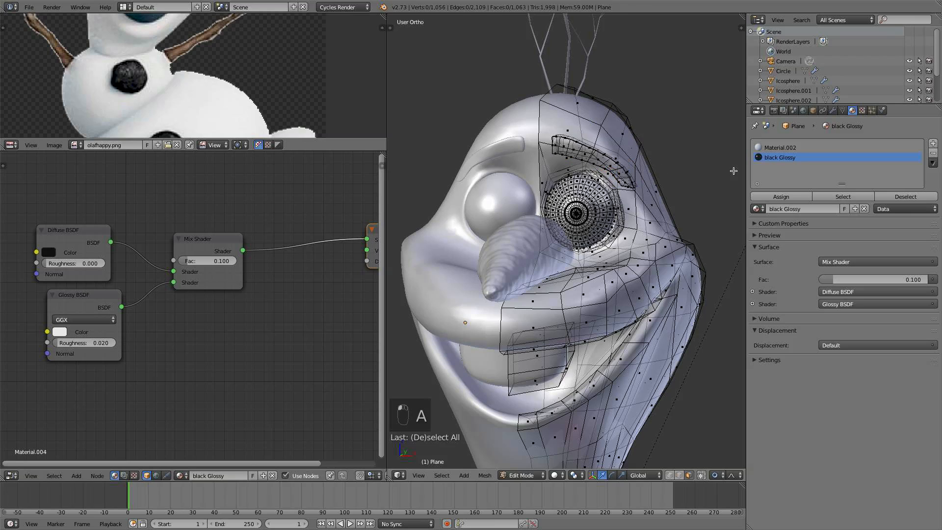
- Set the black Glossy material's viewport color to black and return to Object Mode
key(Tab)
key(Tab)
key(Tab)
key(Tab)
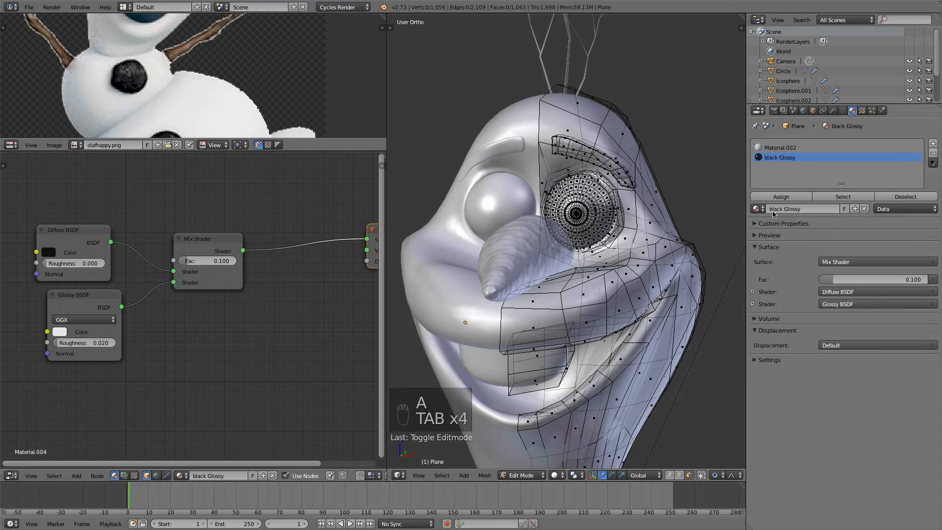
click(779, 360)
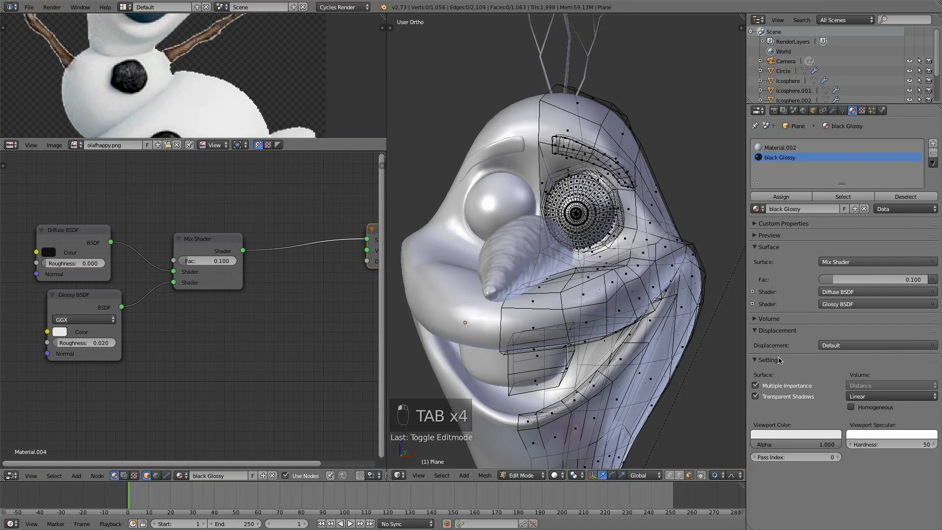
click(797, 434)
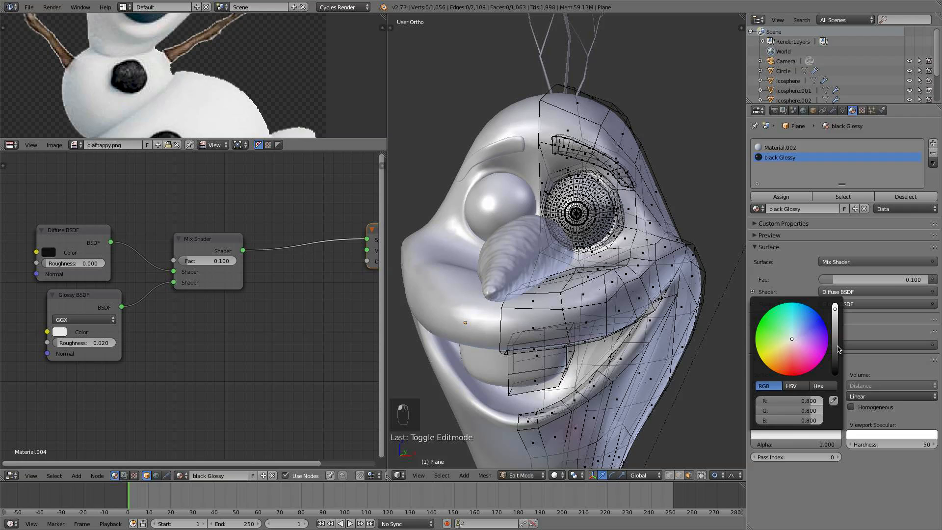
drag(835, 350, 835, 369)
key(a)
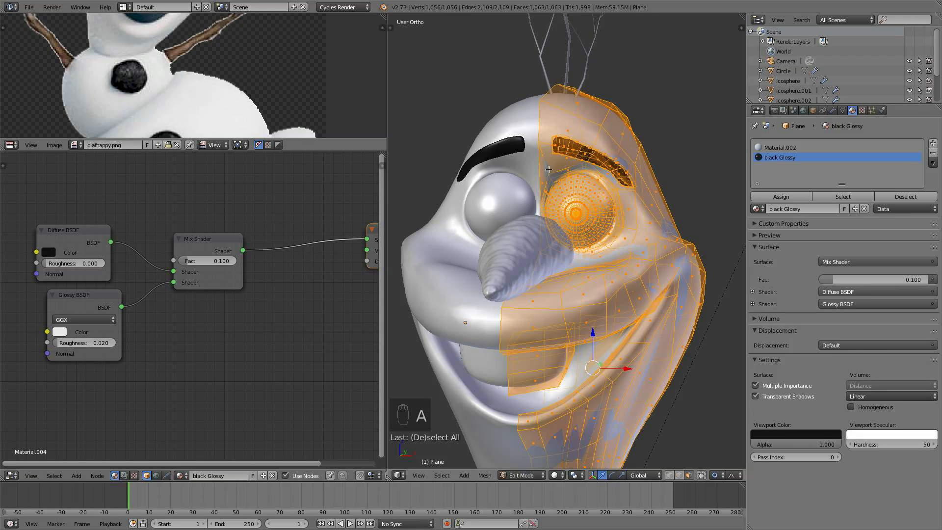
key(Tab)
- Switch the viewport to Rendered shading and orbit to view the eyebrows
click(566, 474)
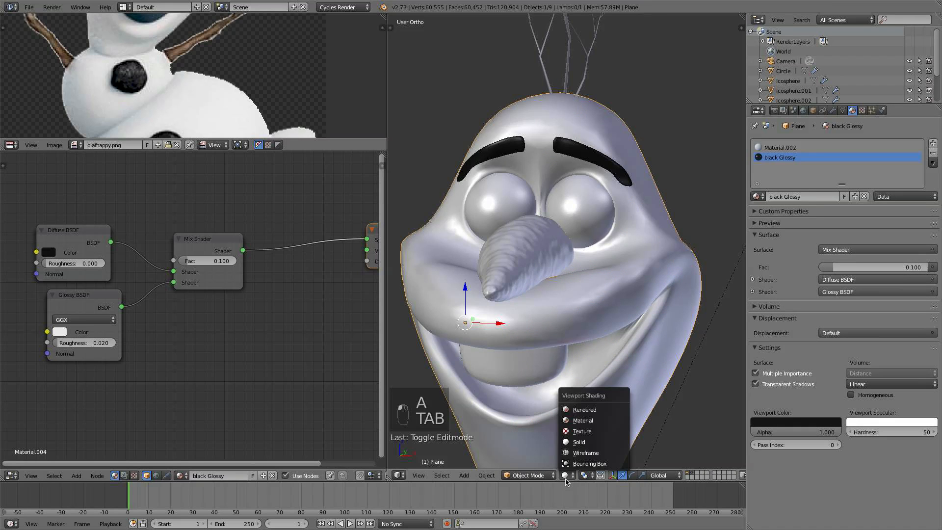
click(603, 405)
middle_drag(604, 312, 580, 276)
scroll(565, 291, up, 2)
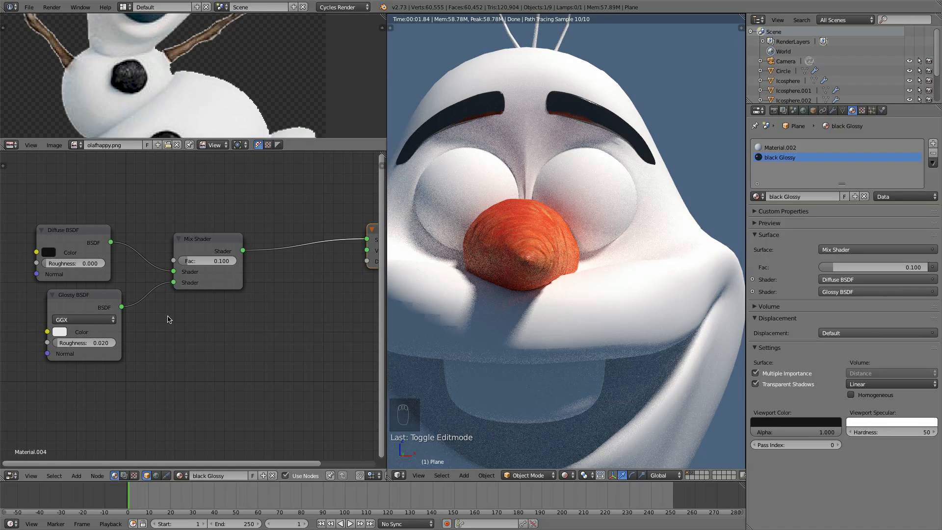
- Set the Mix Shader factor to 0.02 and the Glossy roughness to 0.05
click(213, 263)
text(0.02)
key(Return)
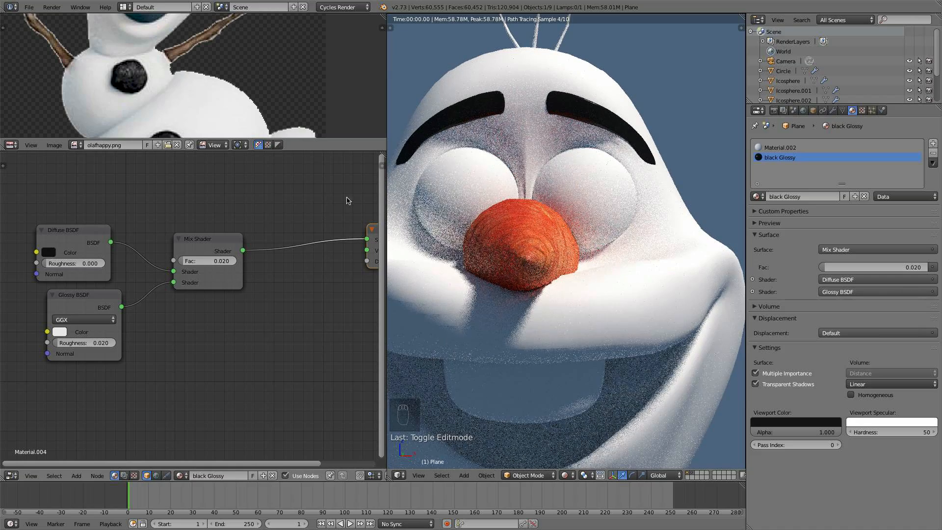
click(97, 344)
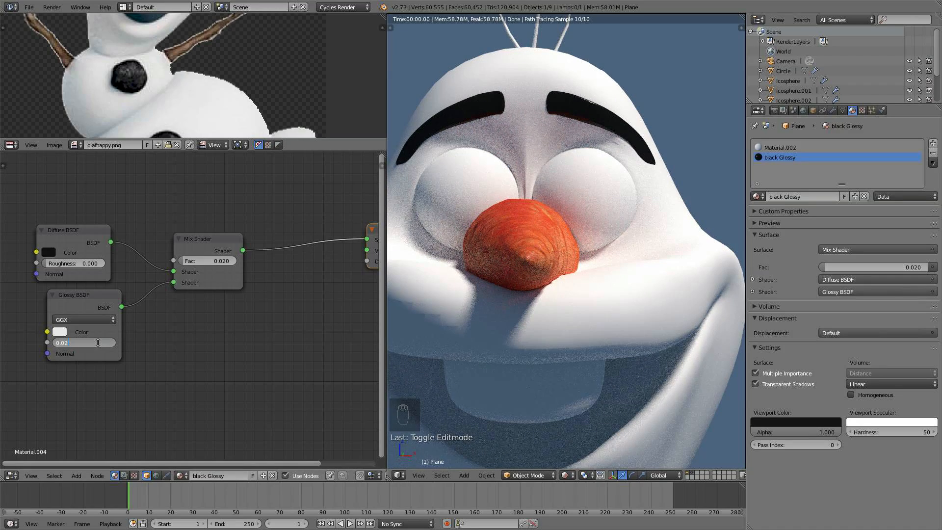
key(BackSpace)
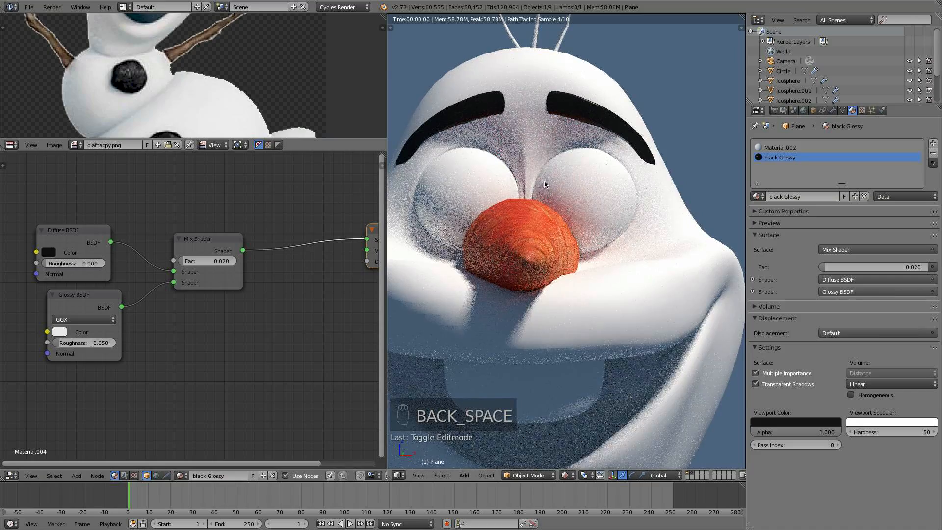
- Orbit around the rendered head to inspect the eyebrows, then switch back to Solid shading
middle_drag(524, 186, 647, 120)
middle_drag(640, 158, 508, 110)
middle_drag(558, 238, 557, 455)
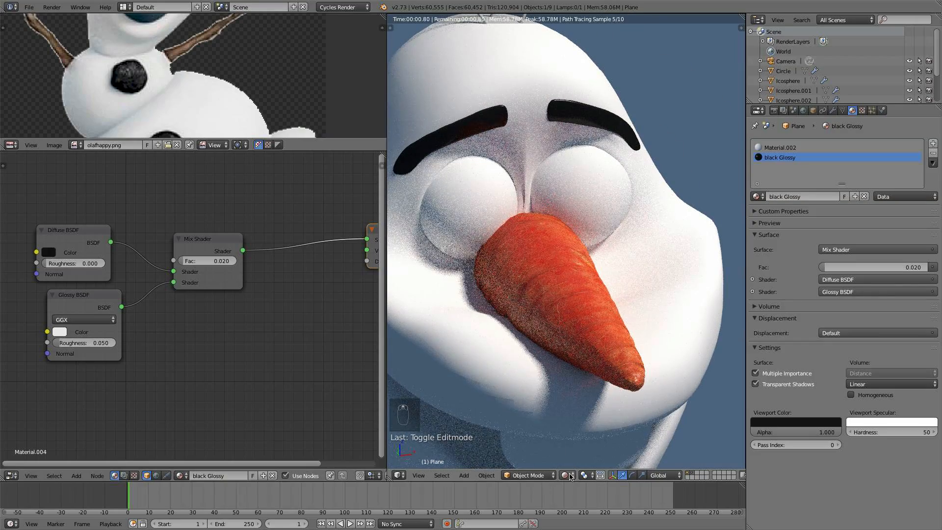
click(567, 475)
click(584, 442)
scroll(601, 351, down, 3)
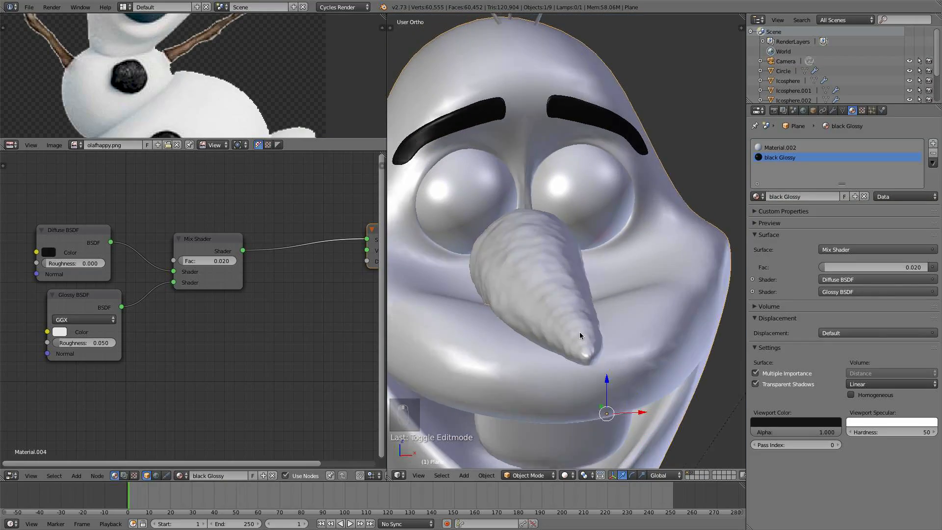
middle_drag(579, 332, 585, 202)
- Select the pupil vertices on the eye in Edit Mode, growing the selection, and assign the black Glossy material to them
key(Tab)
right_click(584, 202)
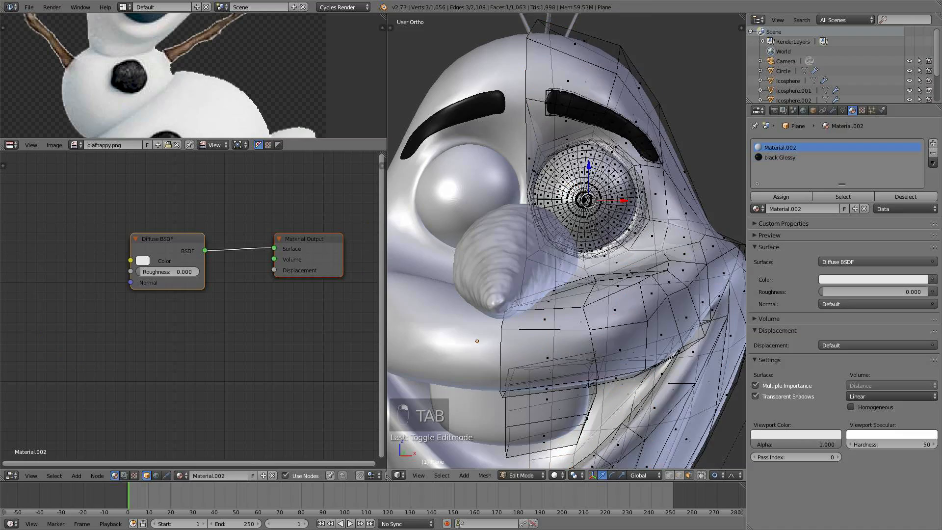
scroll(606, 168, up, 5)
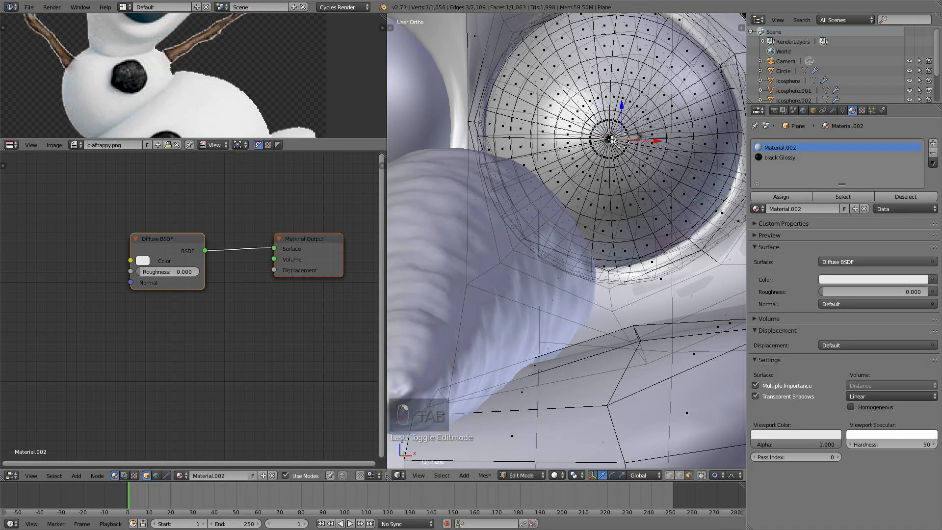
middle_drag(612, 140, 607, 151)
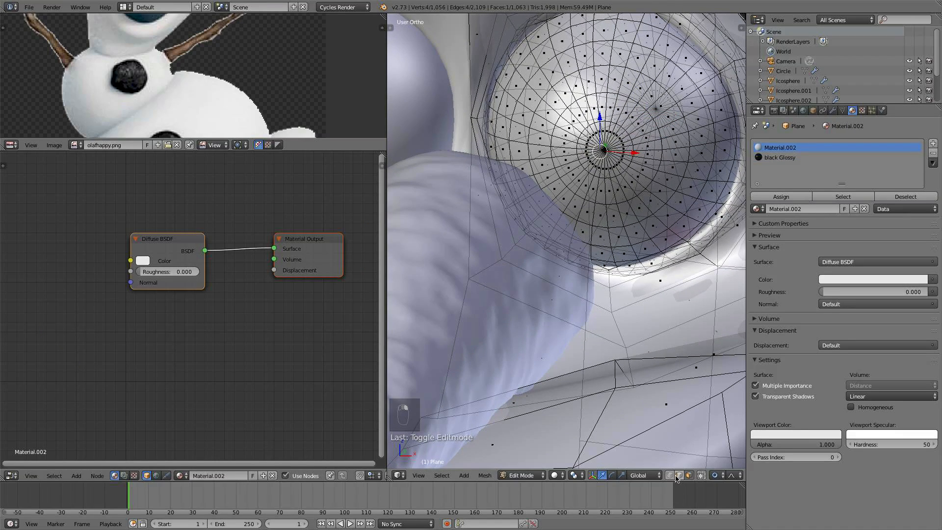
right_click(604, 150)
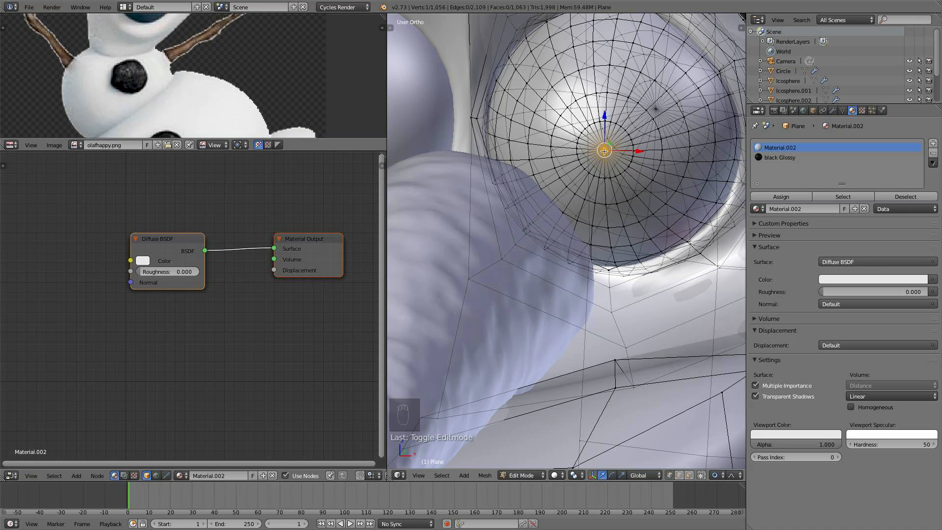
key(ctrl+KP_Add)
key(ctrl+KP_Add)
key(ctrl+KP_Add)
scroll(604, 151, down, 5)
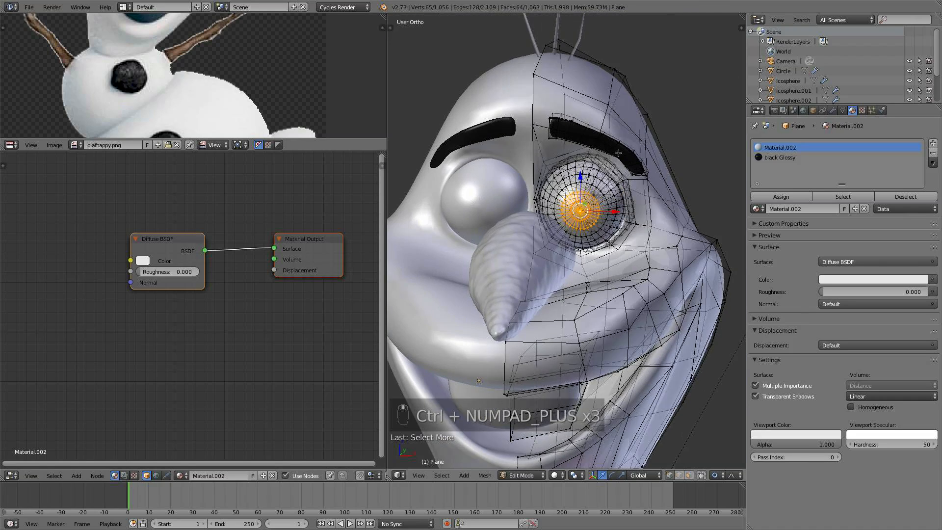
scroll(200, 87, up, 8)
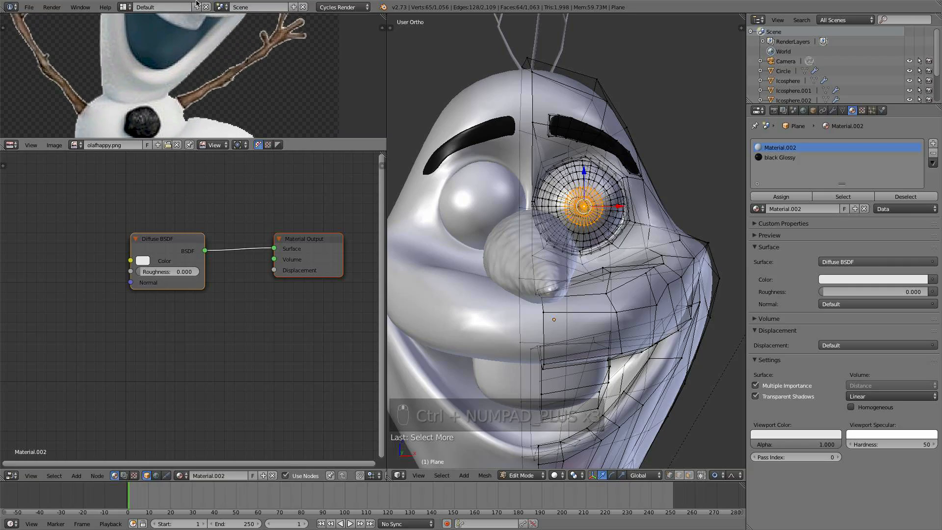
middle_drag(204, 42, 206, 66)
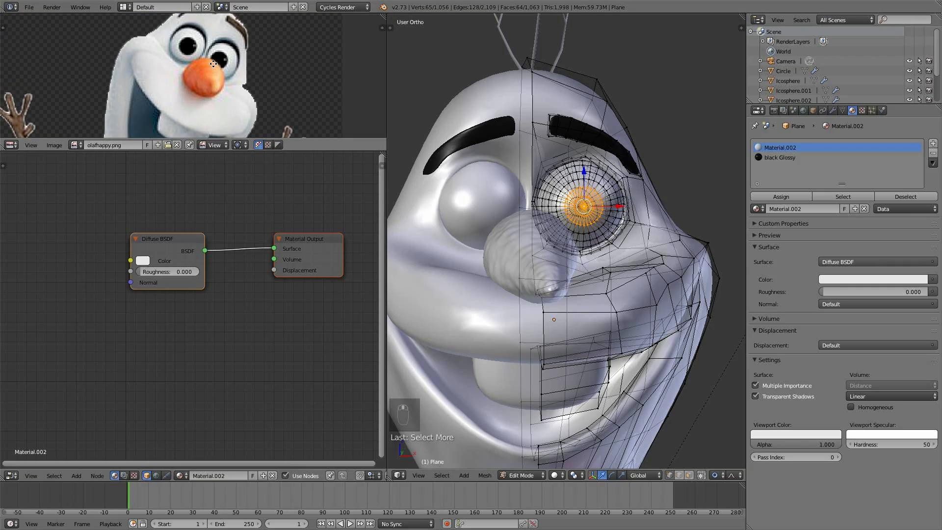
middle_drag(590, 216, 708, 193)
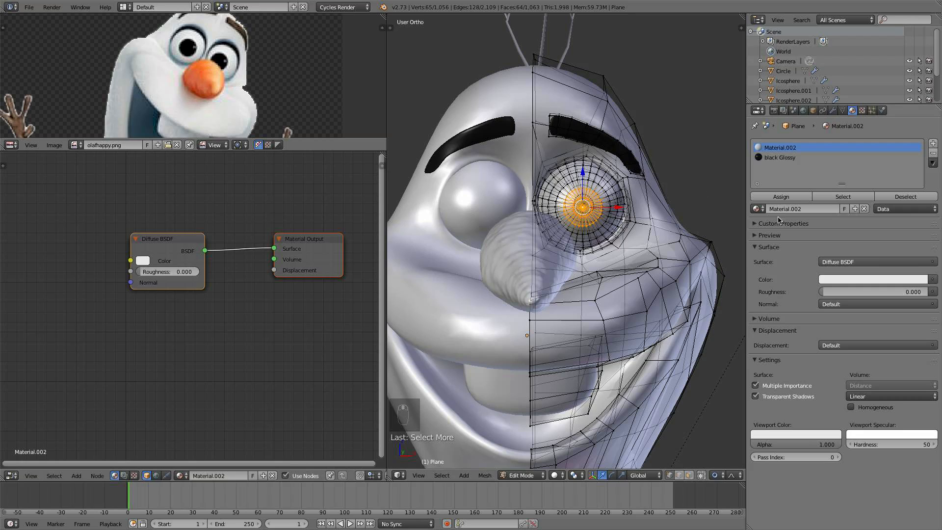
click(780, 157)
click(781, 196)
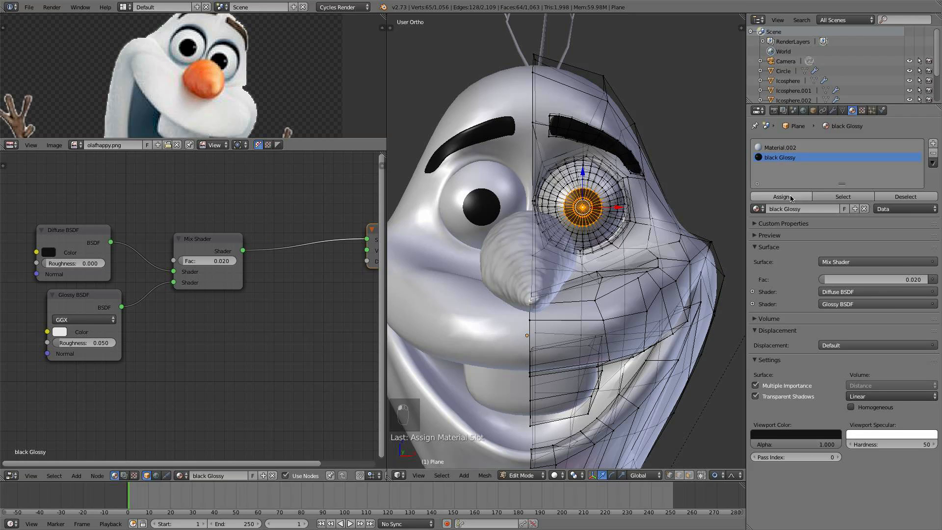
key(a)
key(Tab)
- Switch to Rendered shading and orbit around Olaf to inspect the pupils, then return to Solid shading
scroll(590, 268, down, 5)
scroll(594, 265, down, 5)
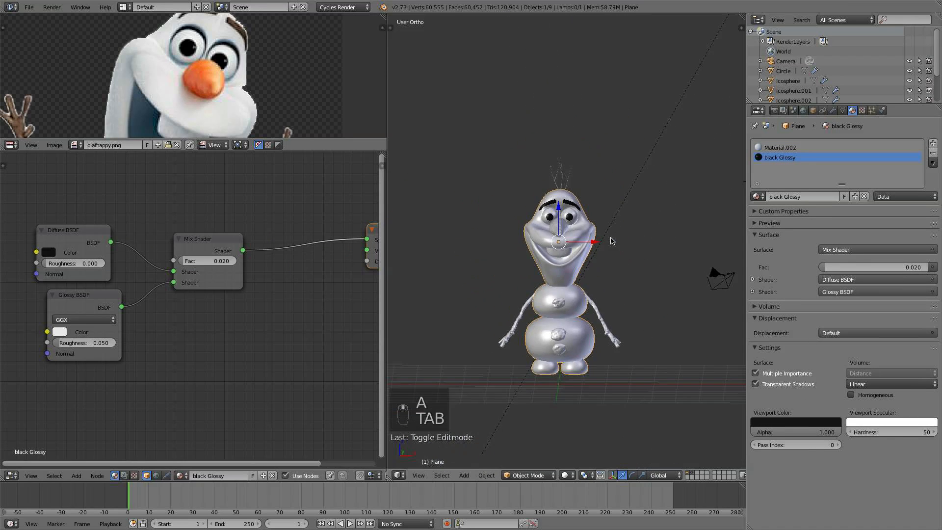
mouse_move(612, 237)
middle_down()
mouse_move(658, 260)
mouse_move(642, 243)
mouse_move(595, 255)
middle_up()
scroll(643, 250, up, 4)
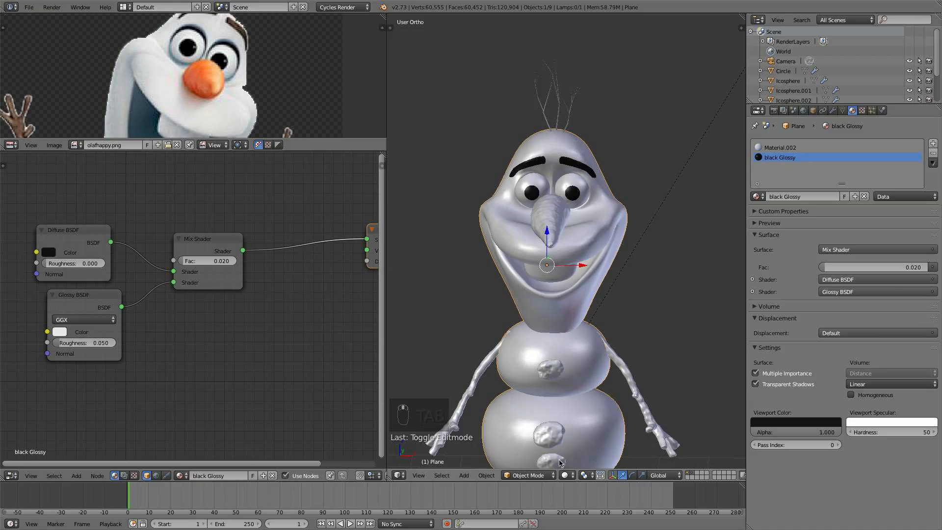
click(566, 475)
click(585, 410)
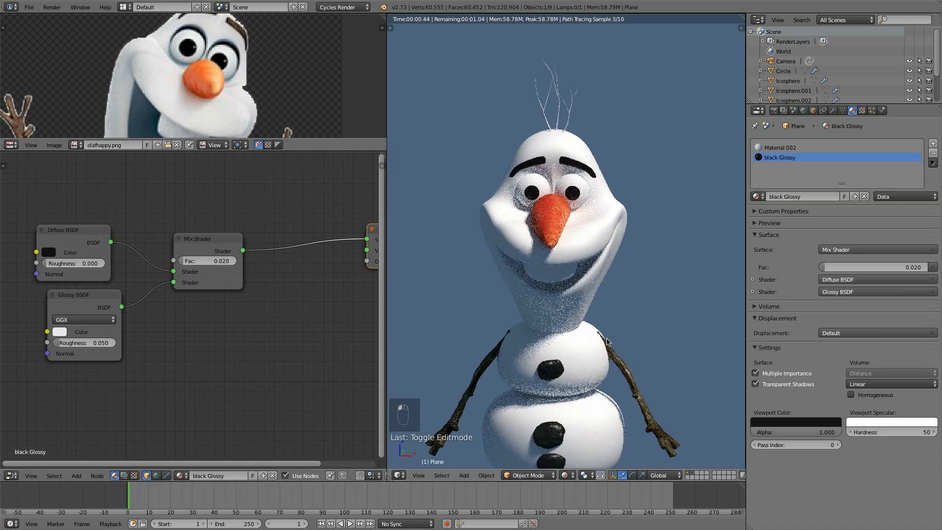
mouse_move(579, 373)
middle_down()
mouse_move(553, 310)
mouse_move(677, 307)
mouse_move(585, 360)
middle_up()
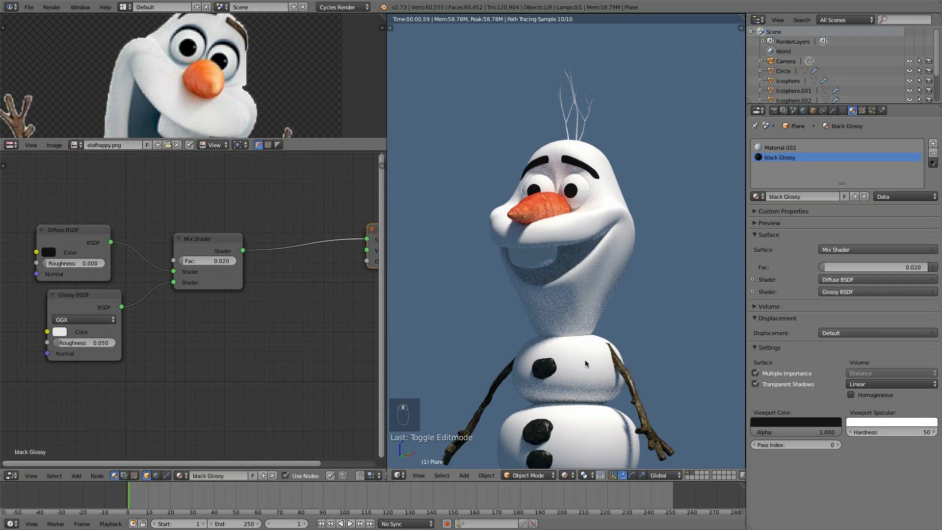
scroll(585, 360, down, 4)
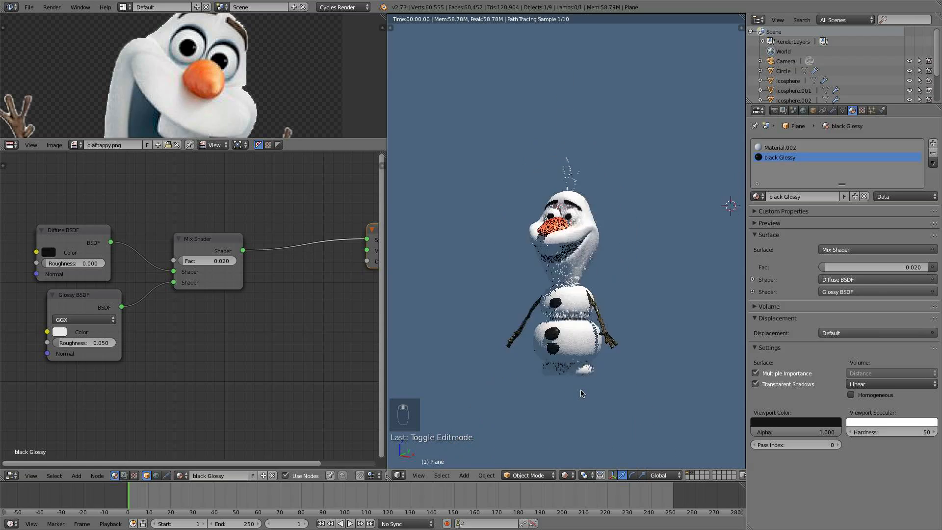
click(564, 475)
click(579, 443)
- Move the head vertex at the eye socket's upper inner corner with proportional editing to reshape the eyelid around the eyeball
scroll(584, 267, up, 6)
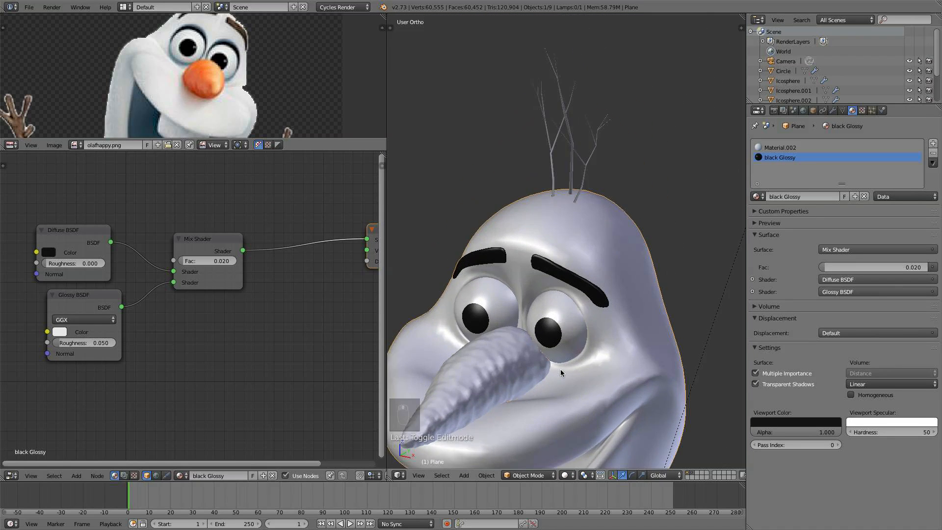
key(Tab)
scroll(589, 285, up, 5)
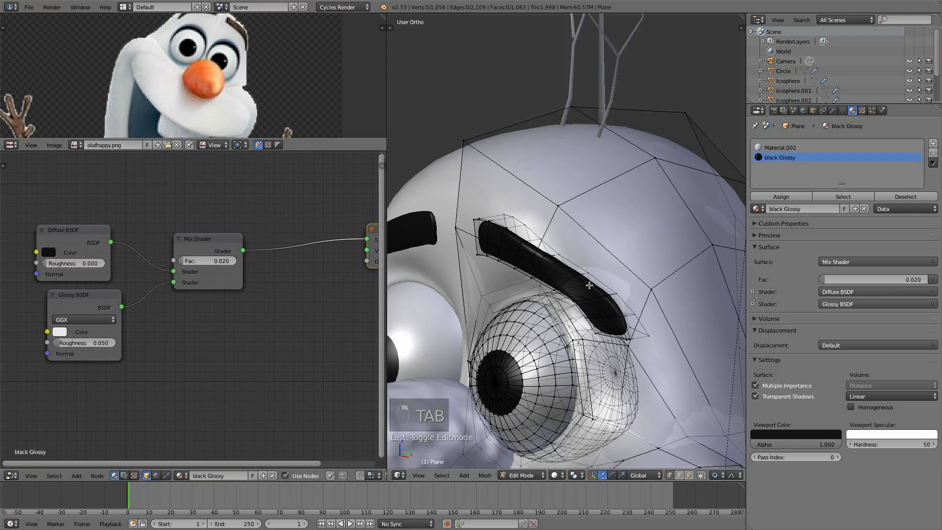
scroll(589, 285, up, 3)
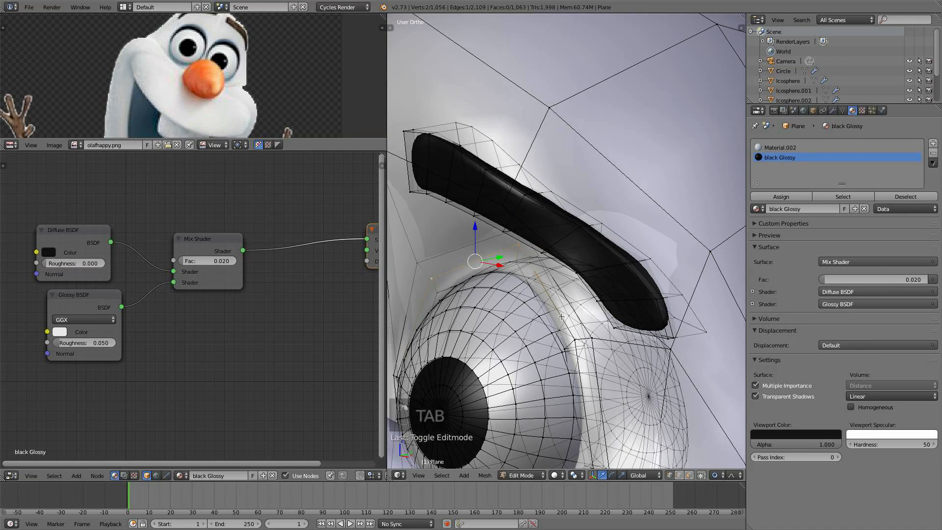
middle_drag(585, 307, 618, 271)
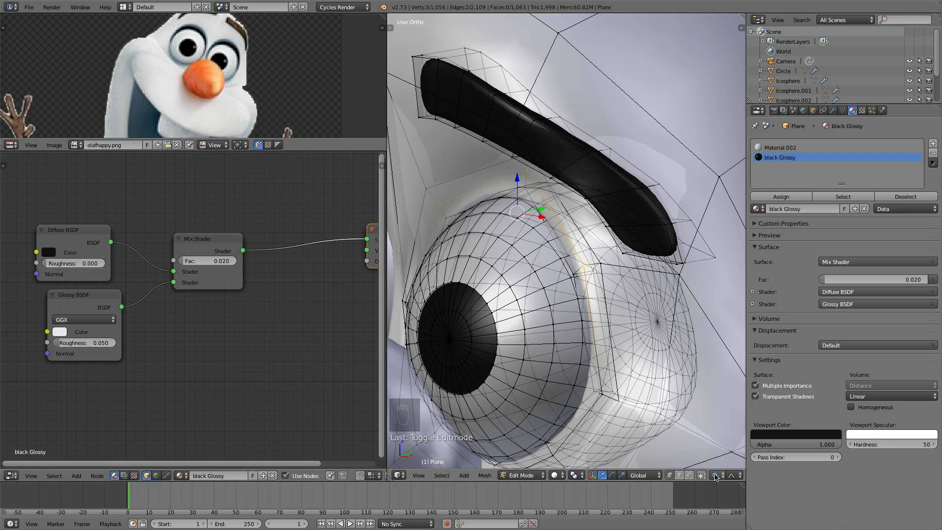
drag(540, 213, 495, 237)
scroll(514, 223, down, 4)
drag(476, 187, 483, 212)
middle_drag(483, 212, 552, 221)
right_click(515, 187)
mouse_move(457, 217)
mouse_down()
mouse_move(447, 226)
mouse_move(455, 223)
mouse_up()
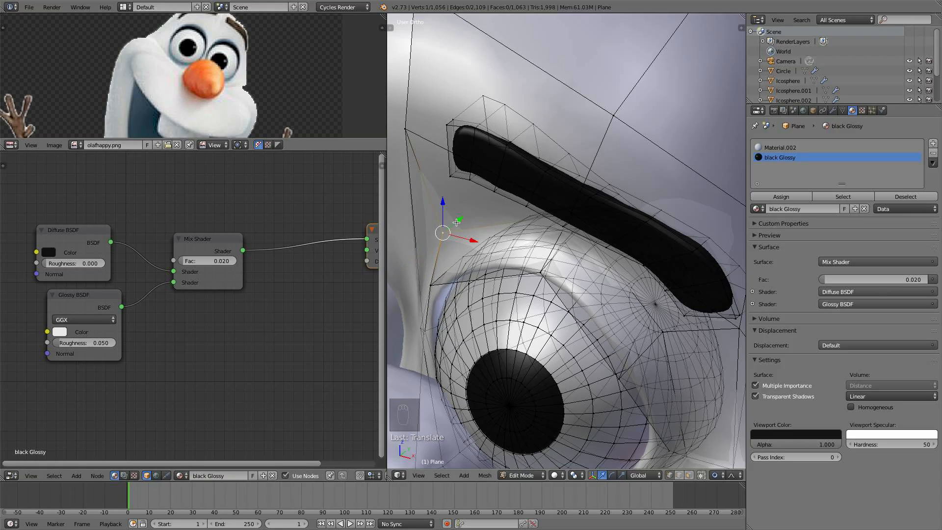
shift+middle_drag(454, 223, 485, 199)
middle_drag(527, 269, 500, 218)
drag(502, 212, 501, 254)
key(x)
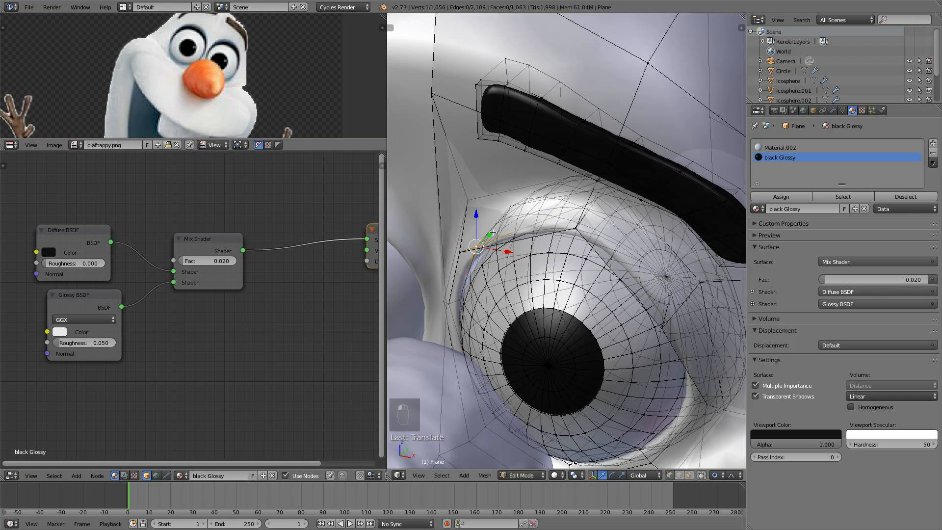
middle_drag(501, 250, 473, 202)
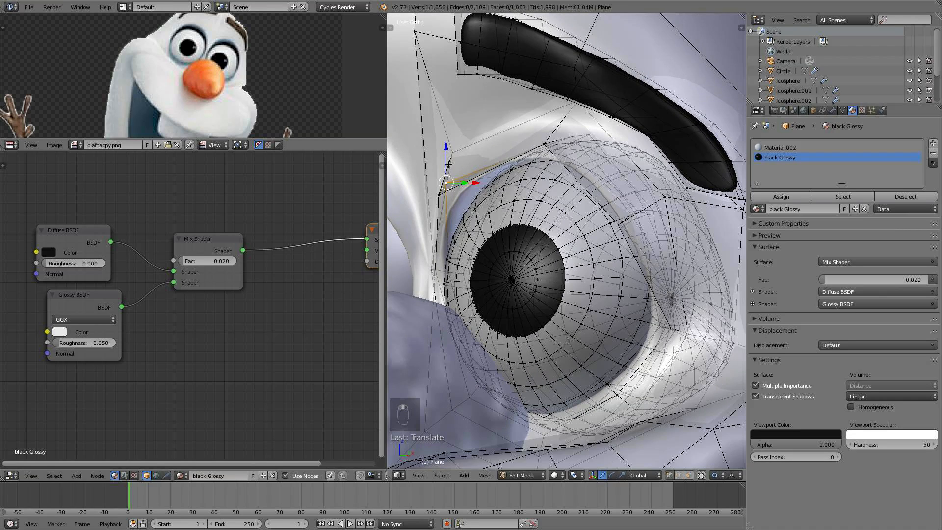
drag(450, 150, 475, 198)
key(x)
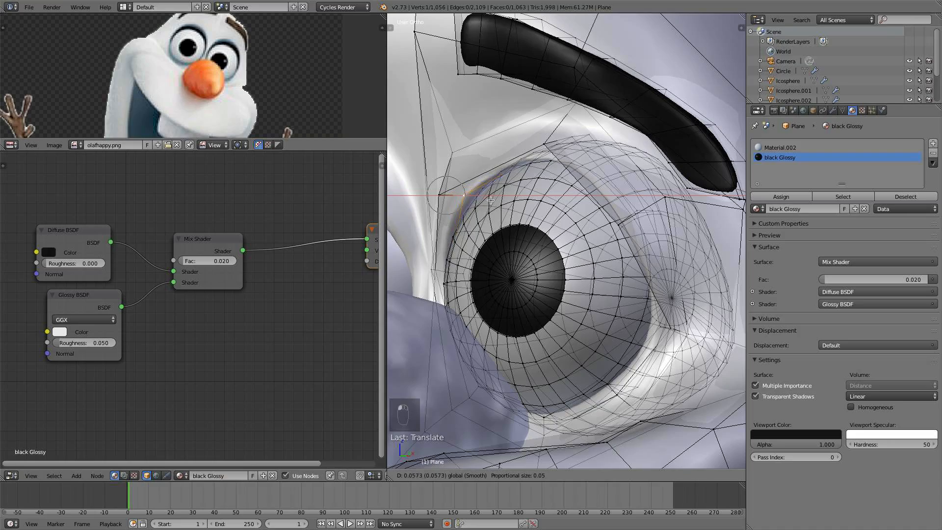
click(490, 200)
middle_drag(490, 200, 485, 169)
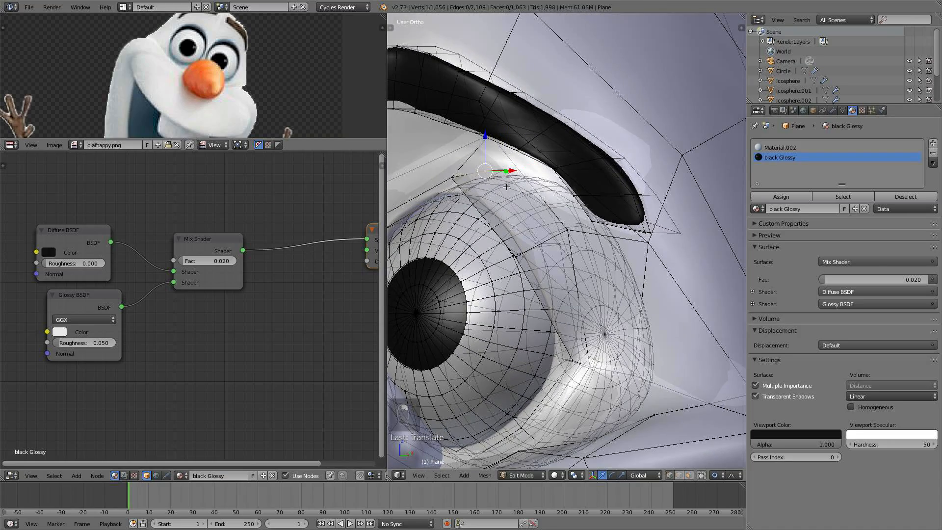
key(g)
click(475, 211)
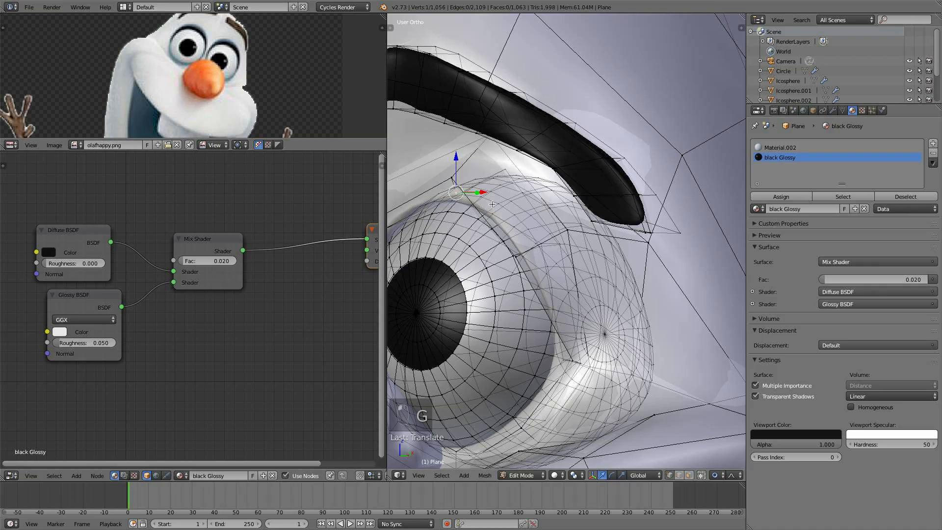
scroll(492, 205, down, 3)
middle_drag(491, 205, 533, 196)
key(g)
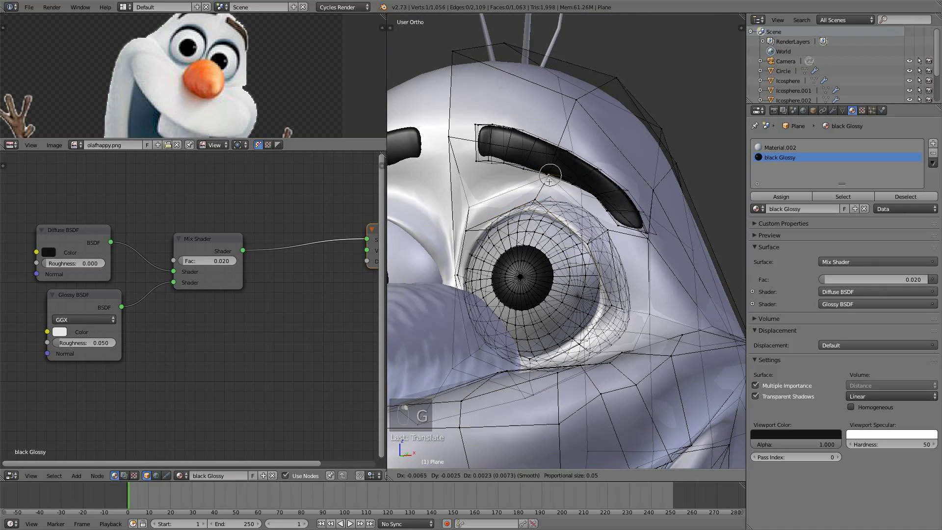
click(549, 181)
key(g)
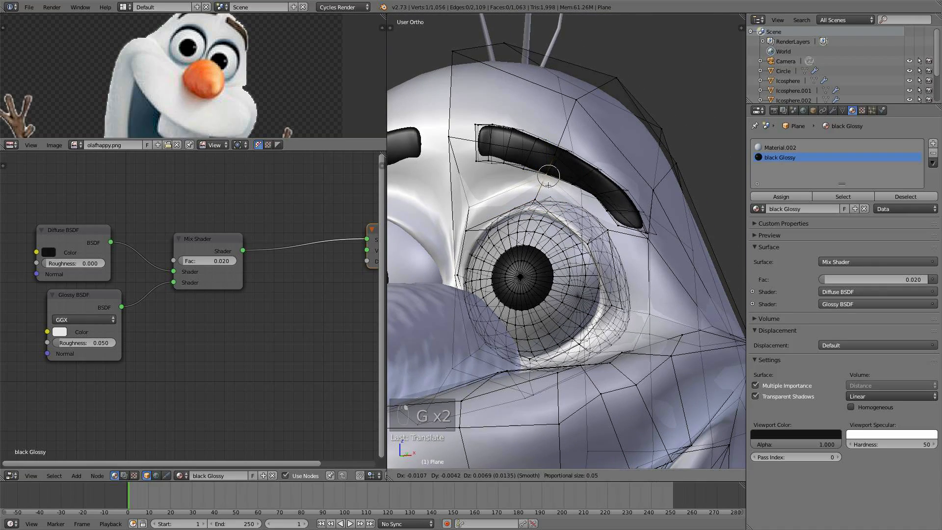
click(542, 185)
- Move vertices above the eye along Y with proportional editing to adjust the socket, then return to Object Mode
shift+right_click(465, 207)
middle_drag(466, 207, 625, 207)
key(g)
key(y)
click(628, 207)
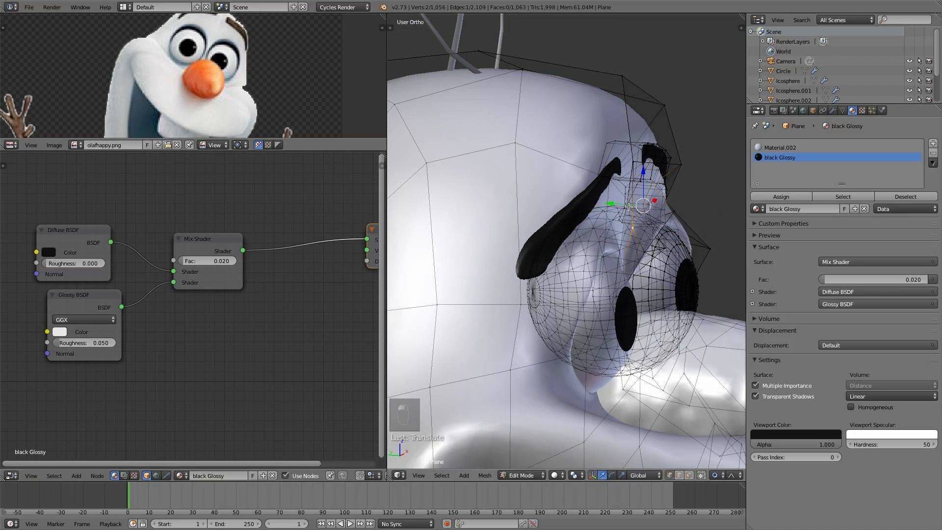
middle_drag(650, 177, 569, 207)
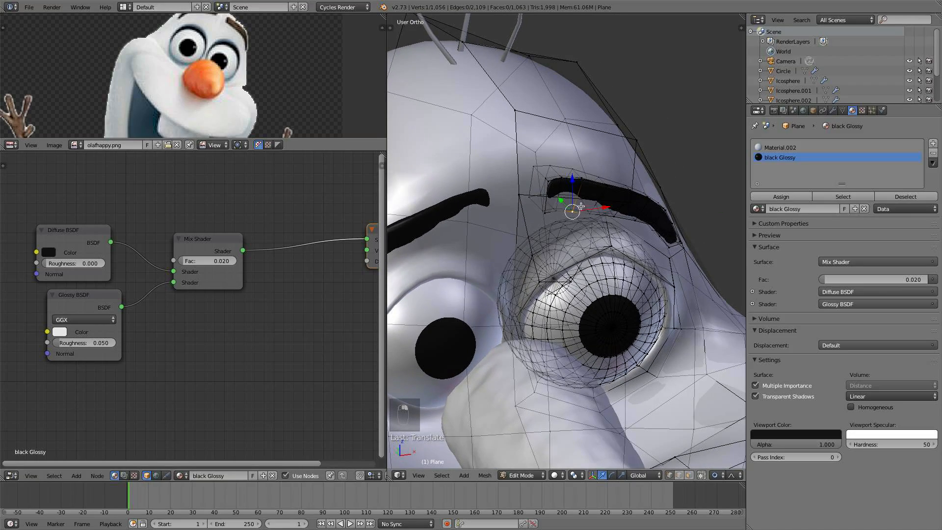
key(g)
key(y)
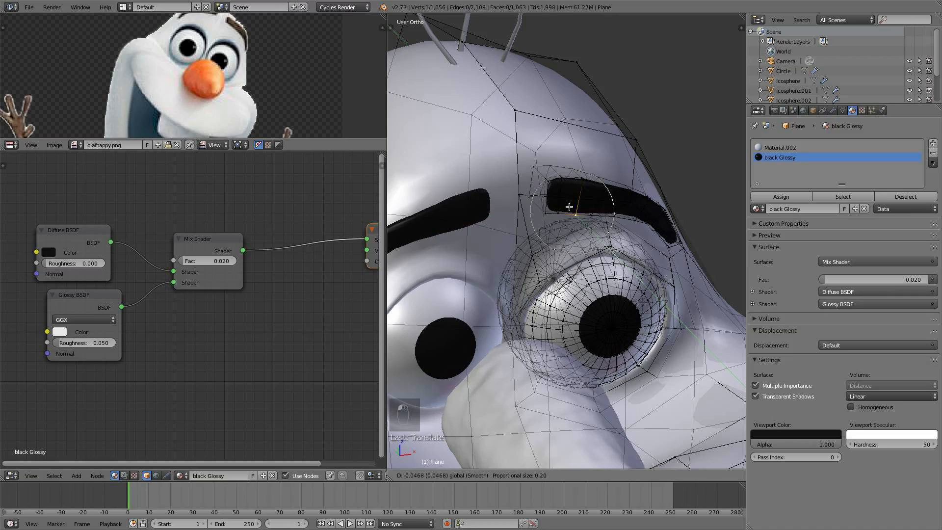
click(569, 207)
key(a)
key(Tab)
- Toggle between Edit and Object Mode and orbit around the head to inspect the reshaped eye sockets
middle_drag(573, 243, 529, 240)
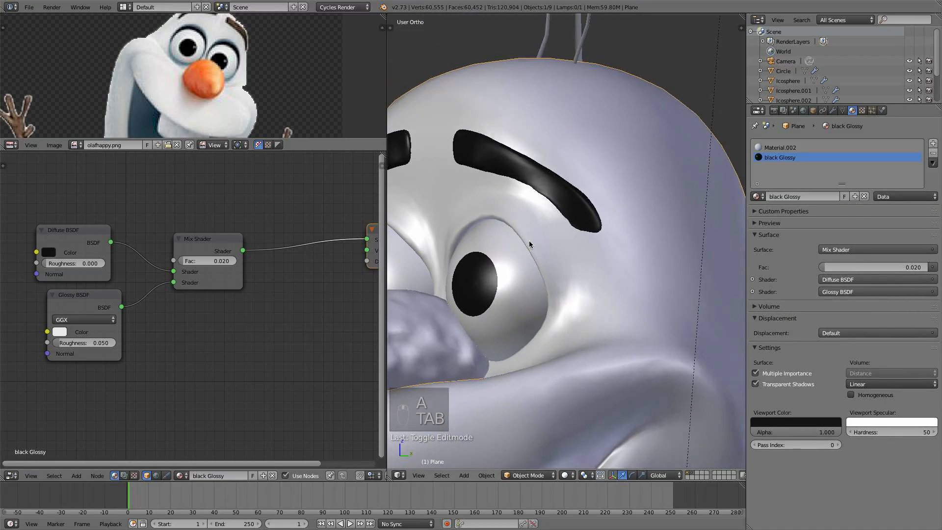
key(Tab)
middle_drag(548, 190, 529, 254)
key(a)
key(a)
key(a)
key(Tab)
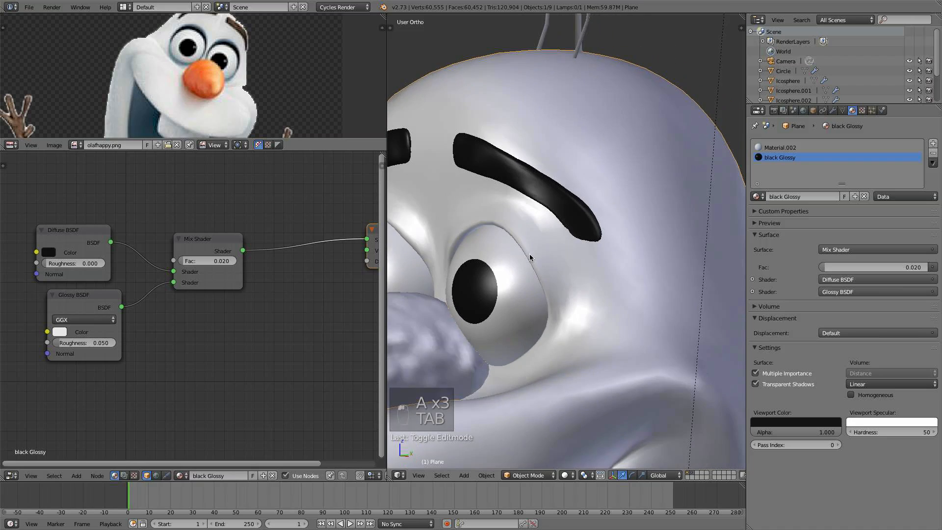
scroll(531, 232, up, 3)
key(Tab)
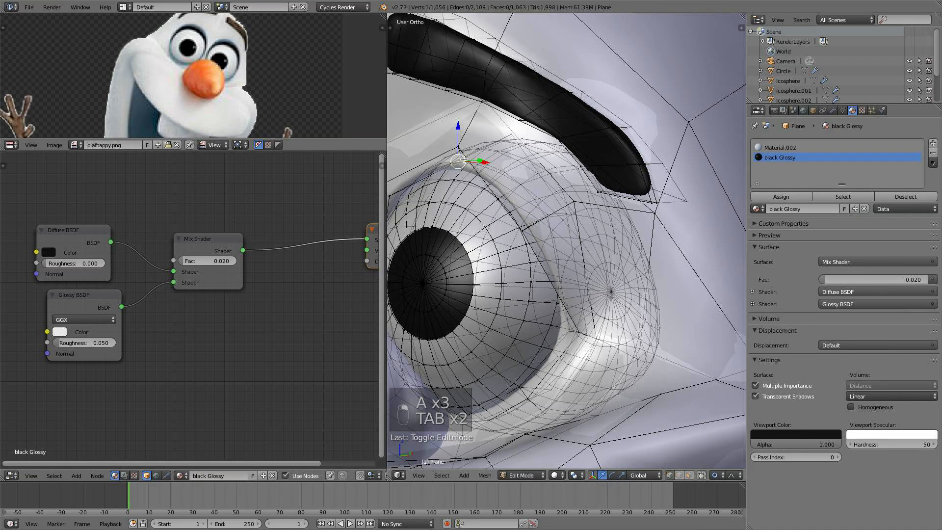
drag(462, 126, 473, 148)
scroll(474, 148, down, 1)
scroll(474, 147, down, 3)
scroll(564, 250, up, 4)
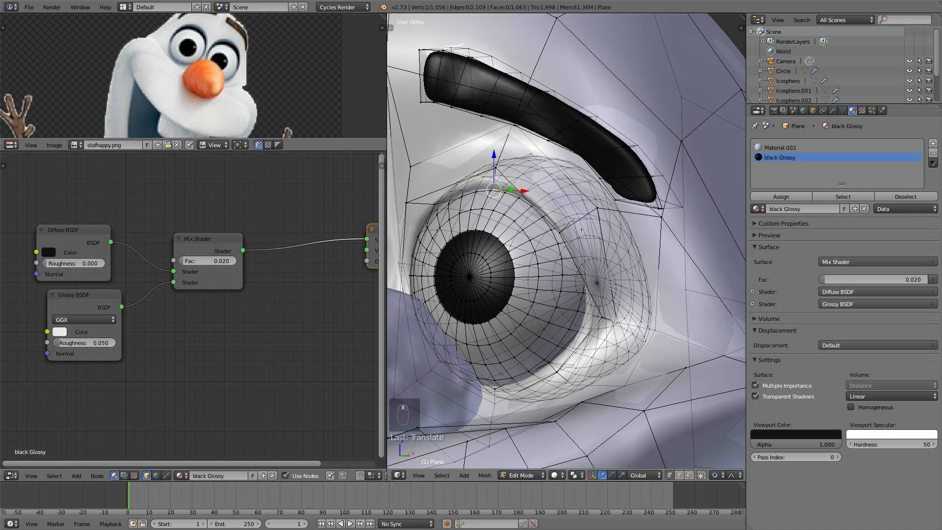
drag(611, 222, 589, 222)
middle_drag(590, 223, 608, 250)
key(a)
key(Tab)
scroll(502, 247, down, 8)
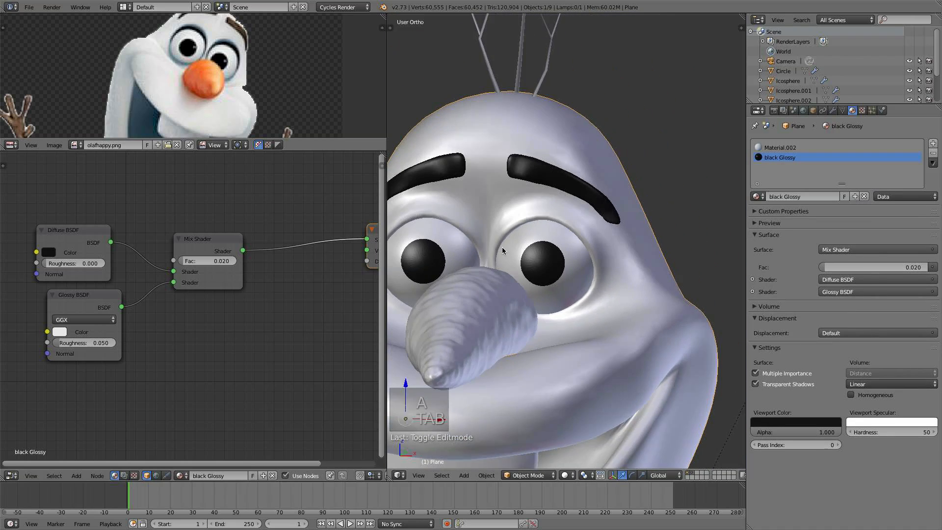
scroll(568, 259, down, 3)
scroll(584, 267, up, 8)
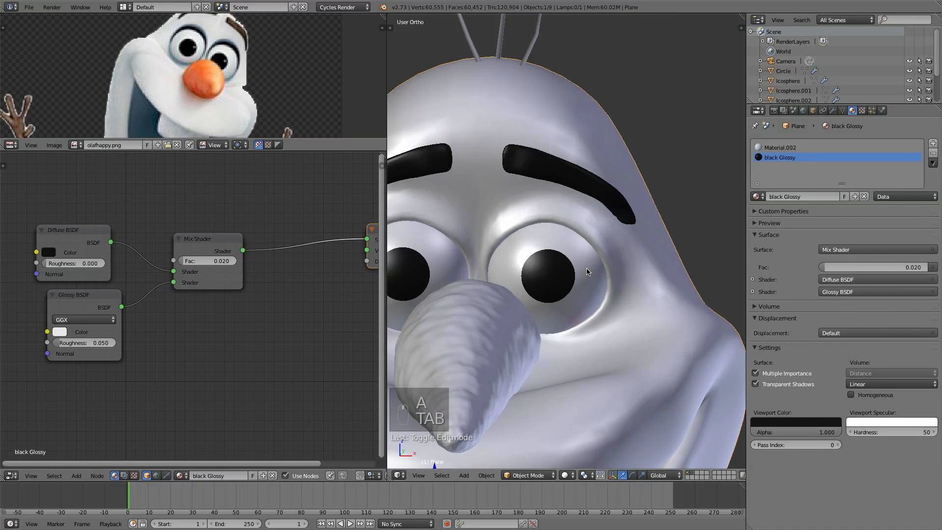
- Enter Edit Mode and move two vertices on the eye socket's upper rim to tighten the eyelid, then return to Object Mode
key(Tab)
drag(550, 171, 550, 154)
right_click(537, 211)
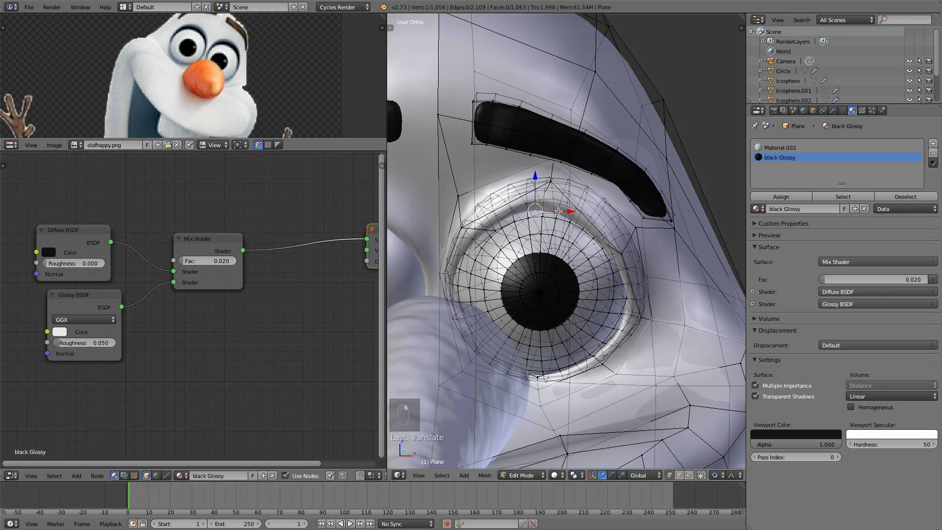
drag(563, 212, 574, 211)
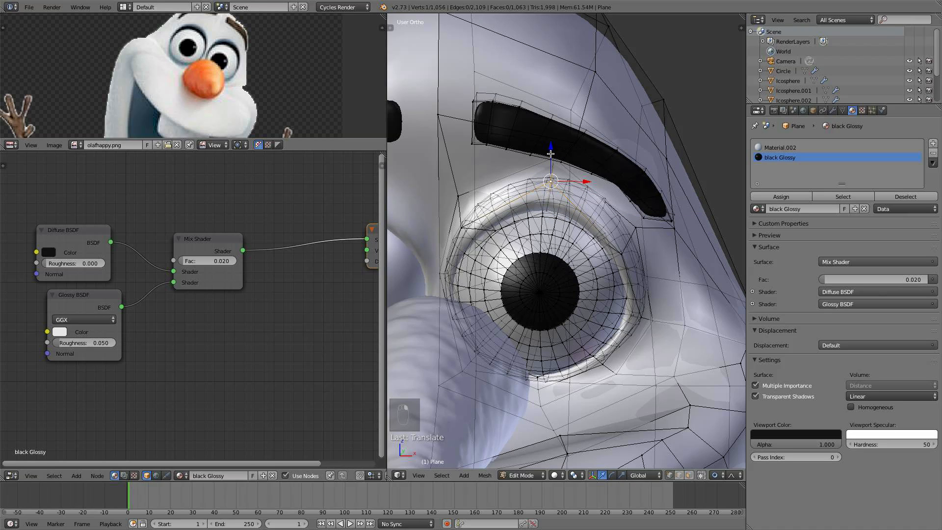
right_click(545, 212)
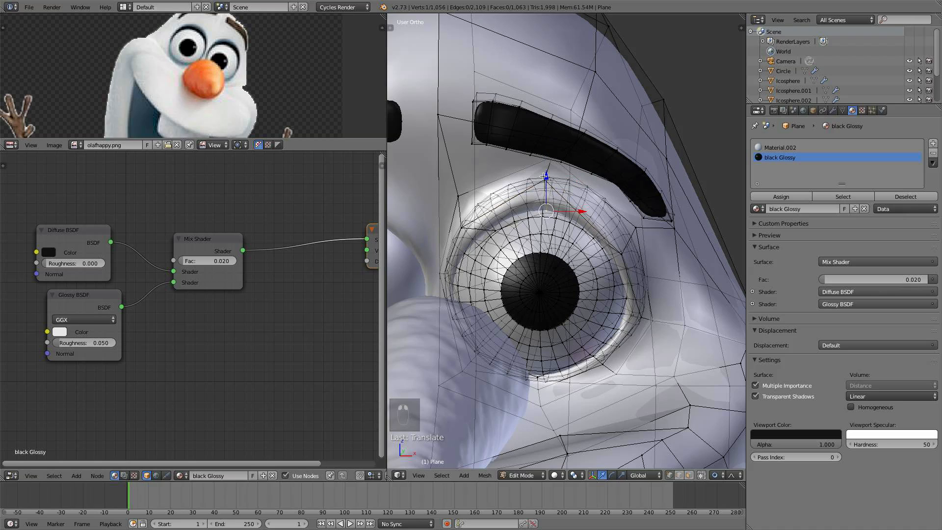
drag(543, 176, 541, 164)
middle_drag(570, 215, 512, 232)
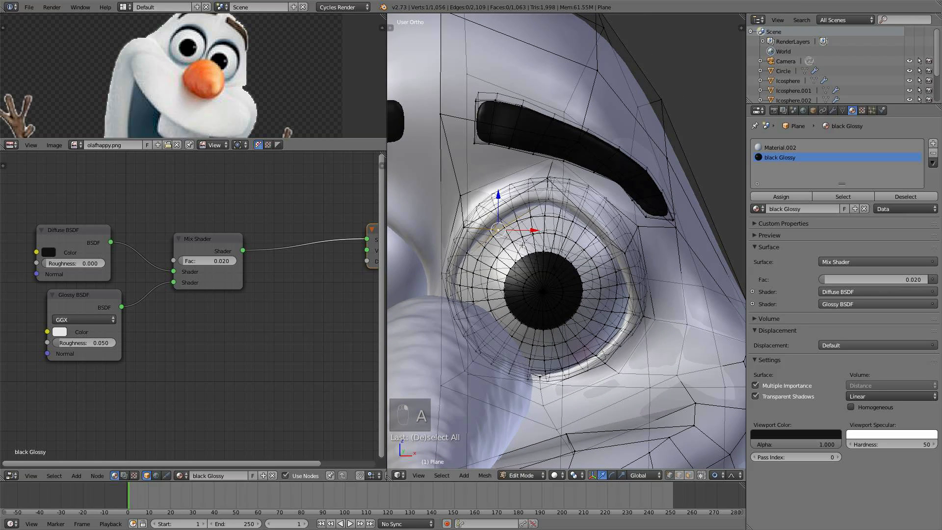
key(g)
click(515, 238)
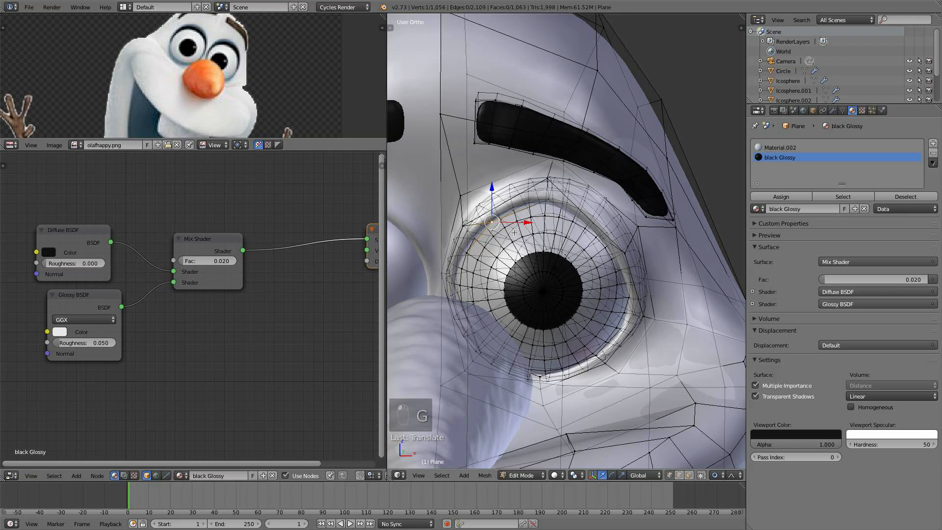
key(g)
click(511, 235)
key(a)
key(Tab)
- Enter Edit Mode on the head and hide the eyeball mesh to expose the eye socket
scroll(507, 235, down, 4)
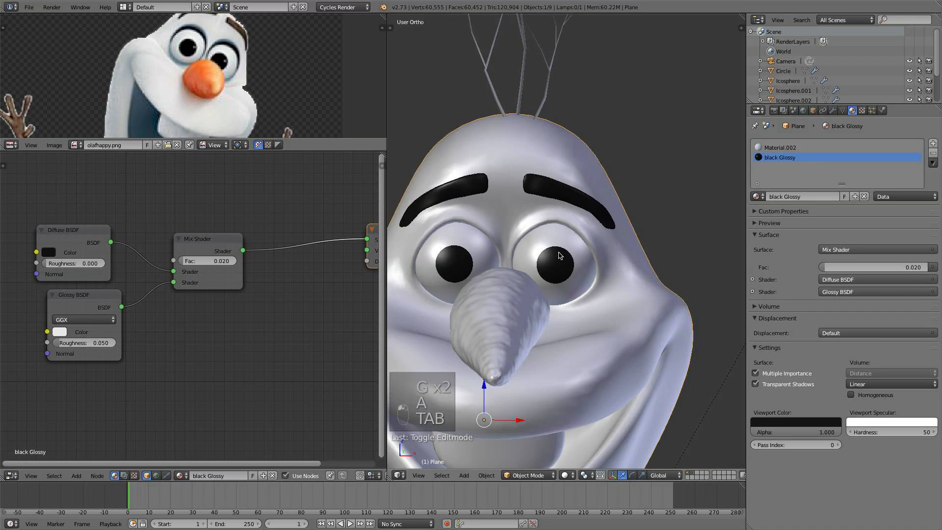
scroll(559, 256, down, 4)
middle_drag(618, 331, 539, 322)
scroll(538, 319, up, 5)
scroll(539, 319, up, 4)
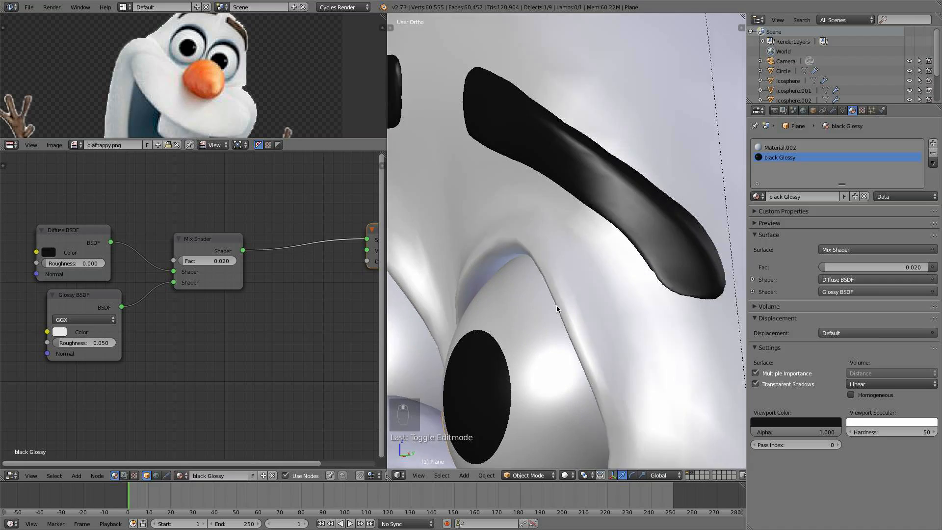
key(Tab)
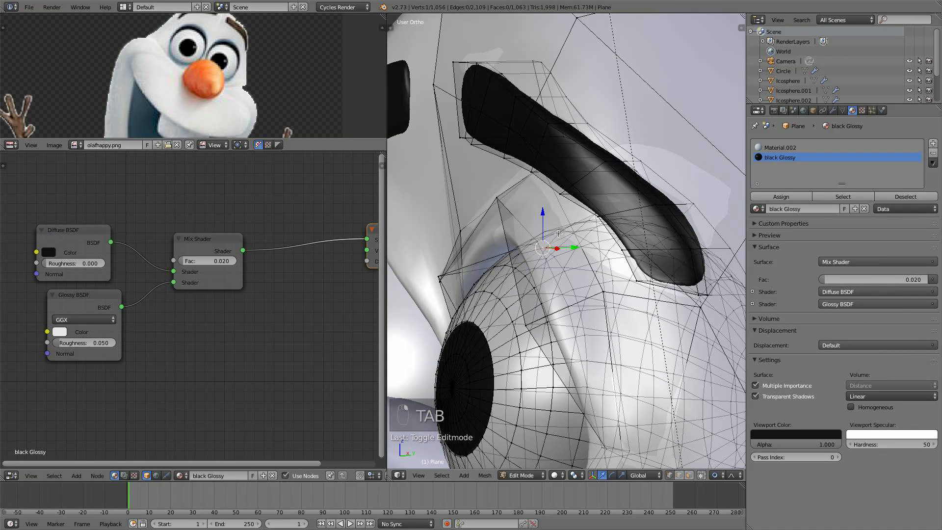
key(g)
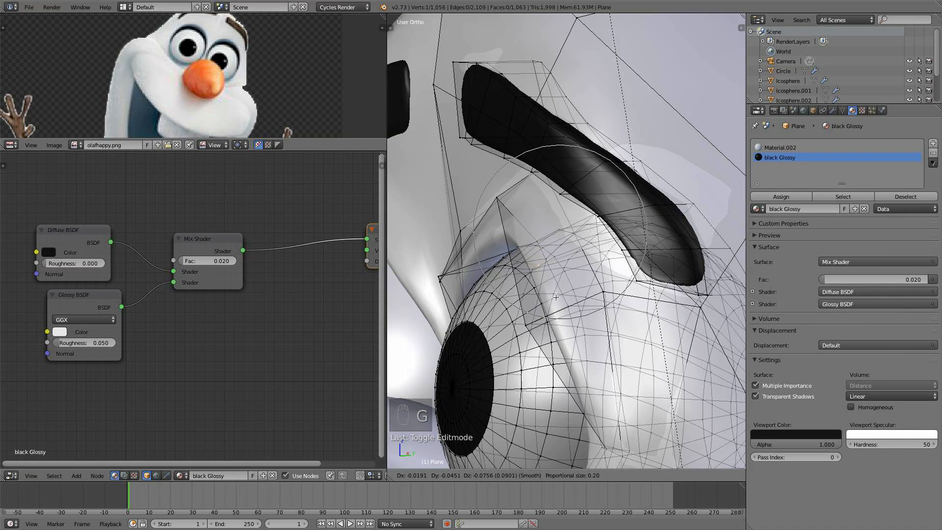
right_click(557, 288)
key(l)
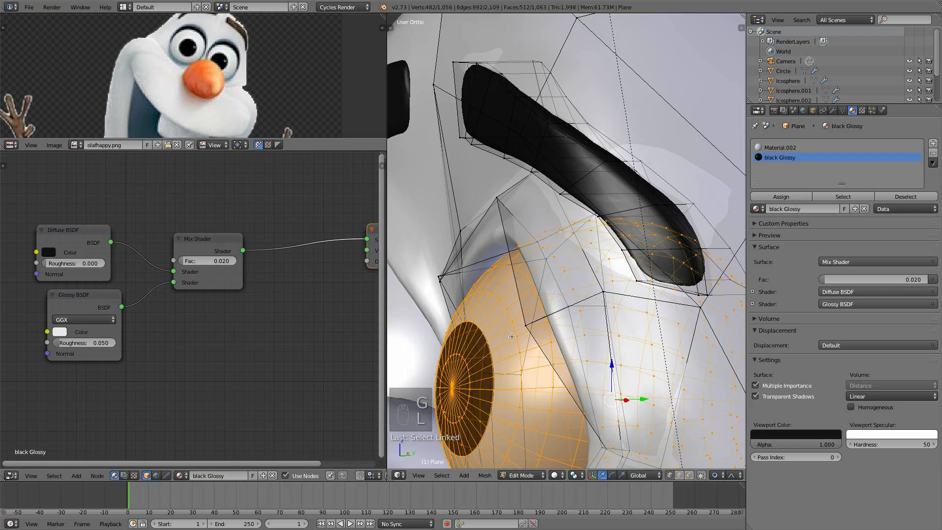
key(h)
- Move vertices around the socket opening with proportional editing, one of them along X, to reshape the eye hole
middle_drag(590, 219, 611, 209)
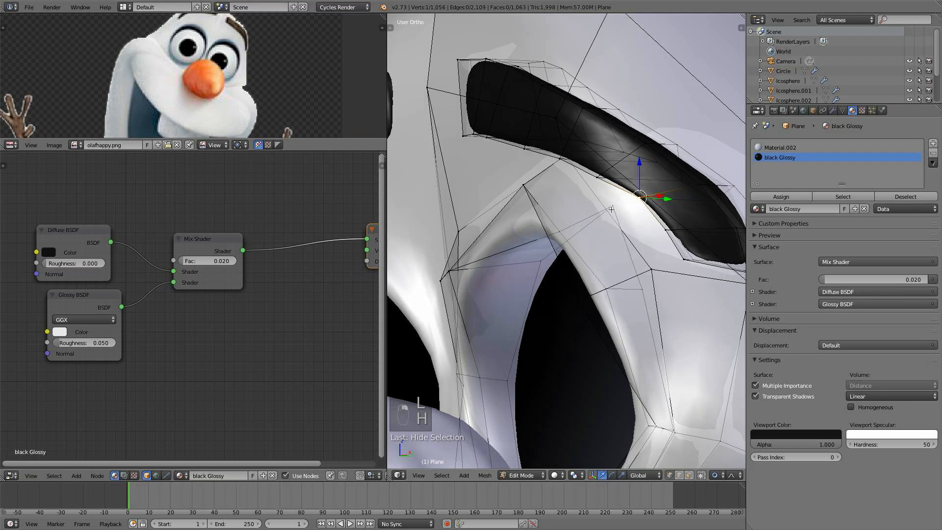
drag(612, 195, 571, 244)
middle_drag(571, 244, 591, 246)
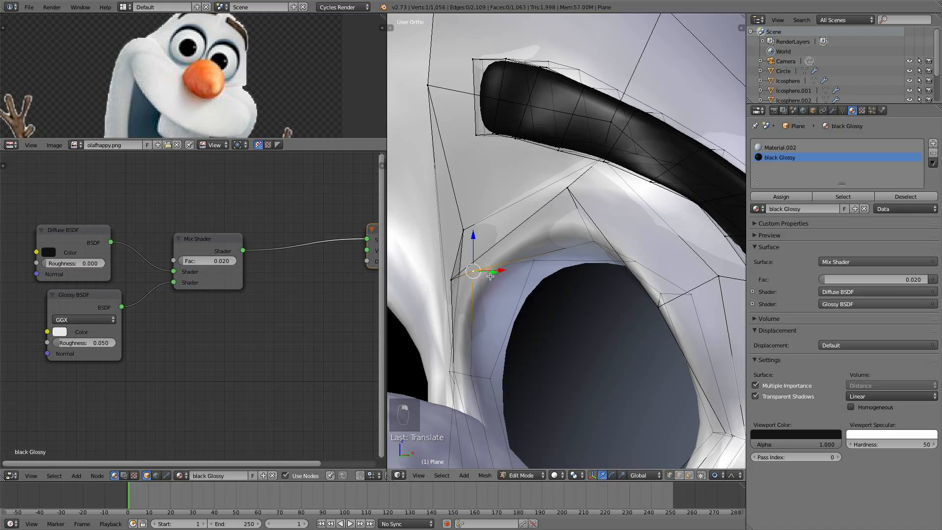
key(g)
key(Escape)
key(g)
key(x)
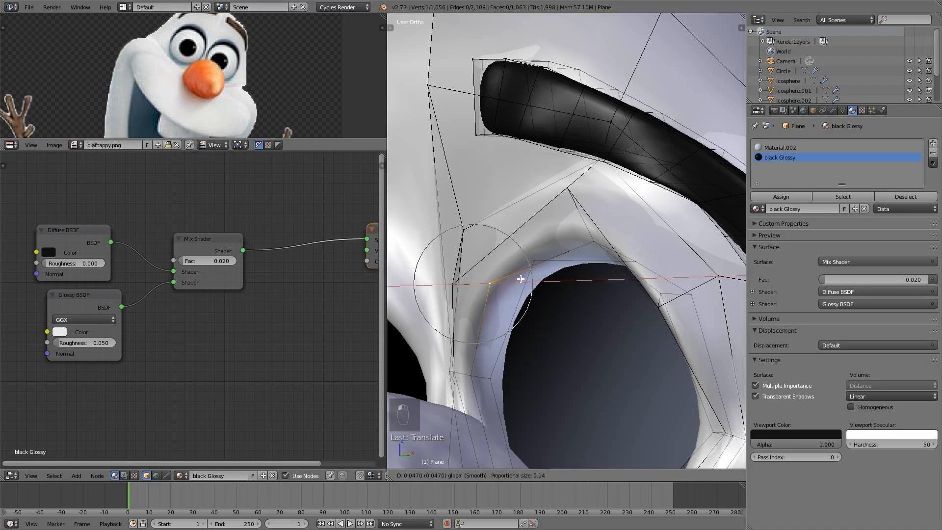
drag(520, 279, 523, 279)
right_click(458, 284)
key(g)
click(475, 249)
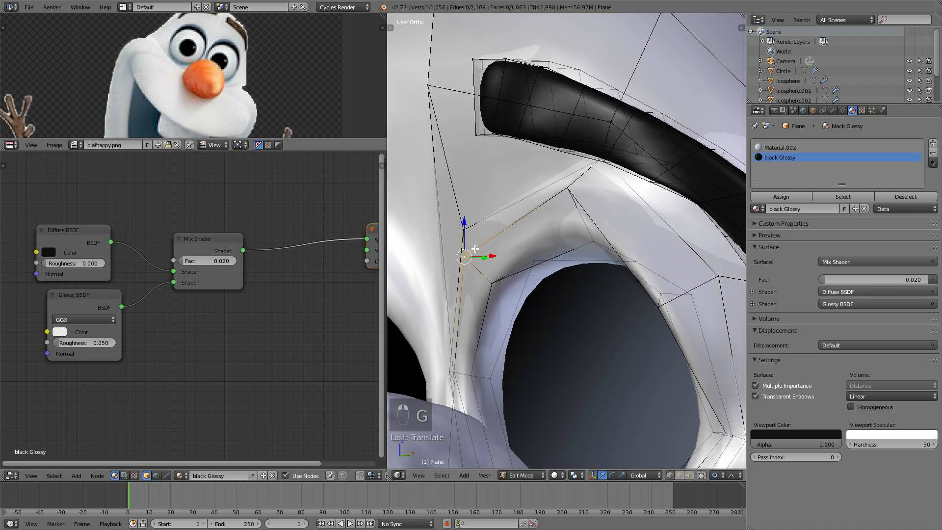
middle_drag(475, 249, 562, 240)
middle_drag(623, 233, 589, 250)
key(g)
click(574, 252)
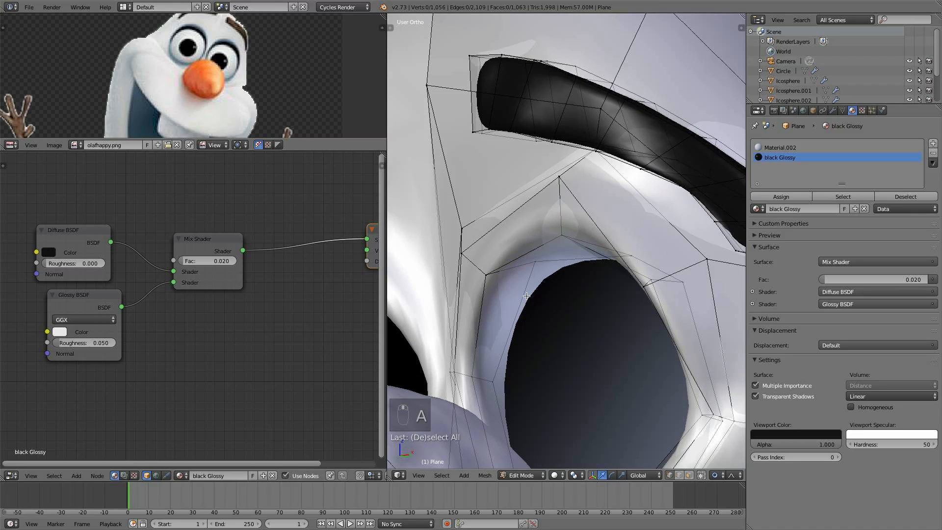
- Add a loop cut around the eye socket opening, then deselect and return to Object Mode
key(ctrl+r)
click(515, 274)
right_click(516, 274)
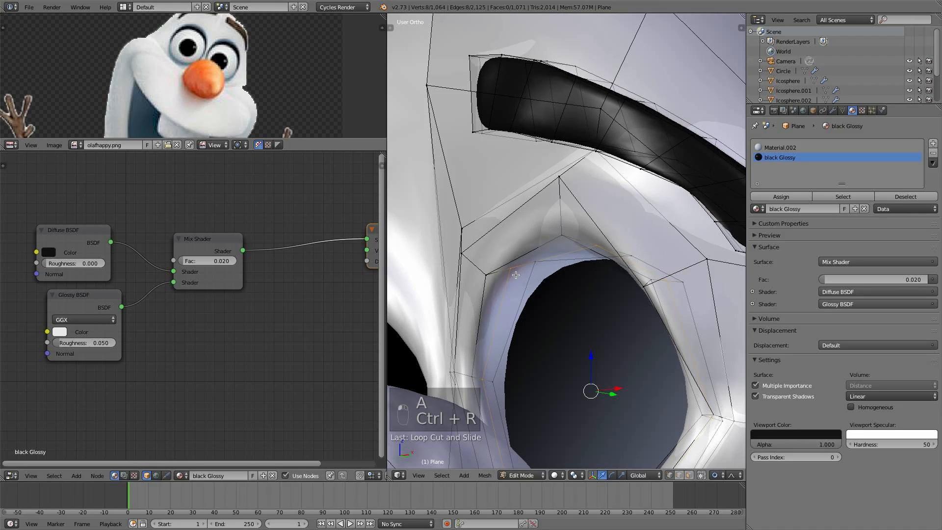
key(a)
key(Tab)
- Scale the upper vertices of the new socket loop, unhide the eyeball and return to Object Mode
scroll(588, 309, down, 10)
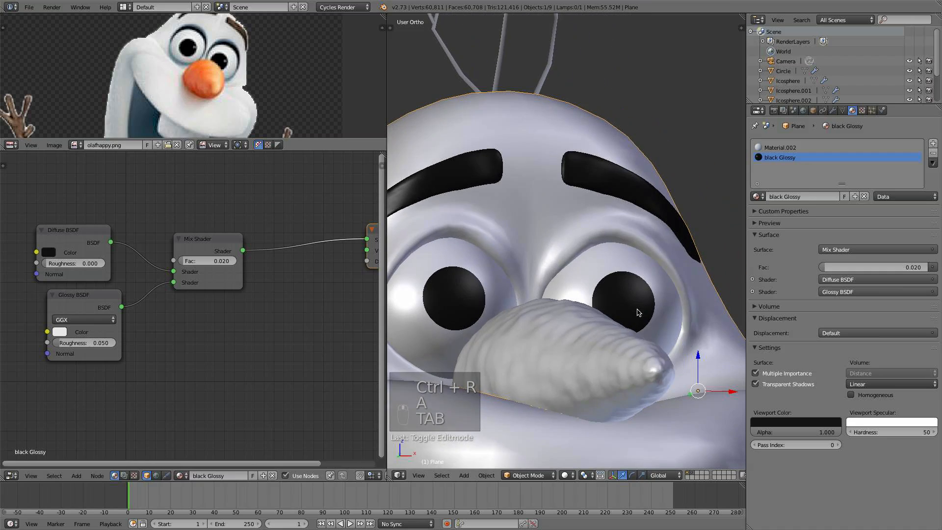
middle_drag(611, 321, 574, 304)
scroll(519, 321, up, 4)
key(Tab)
scroll(575, 274, up, 5)
right_click(573, 225)
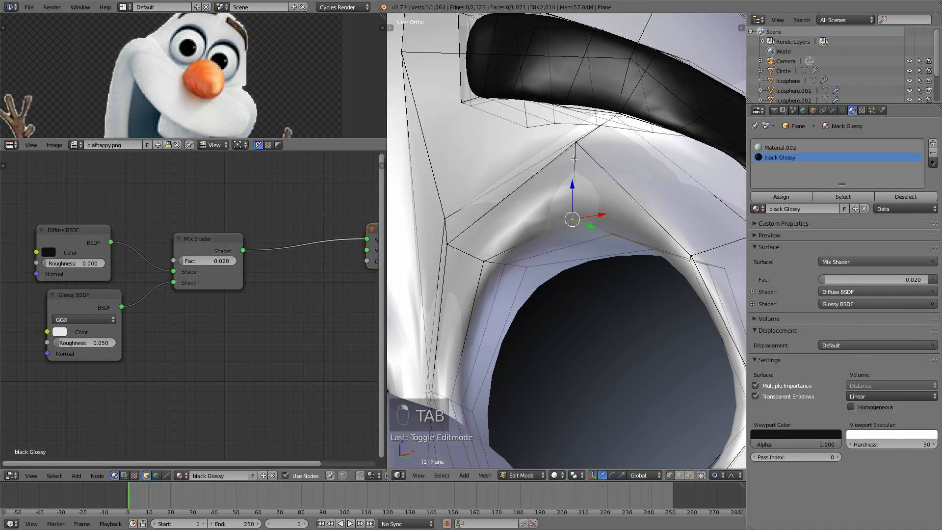
drag(577, 148, 573, 151)
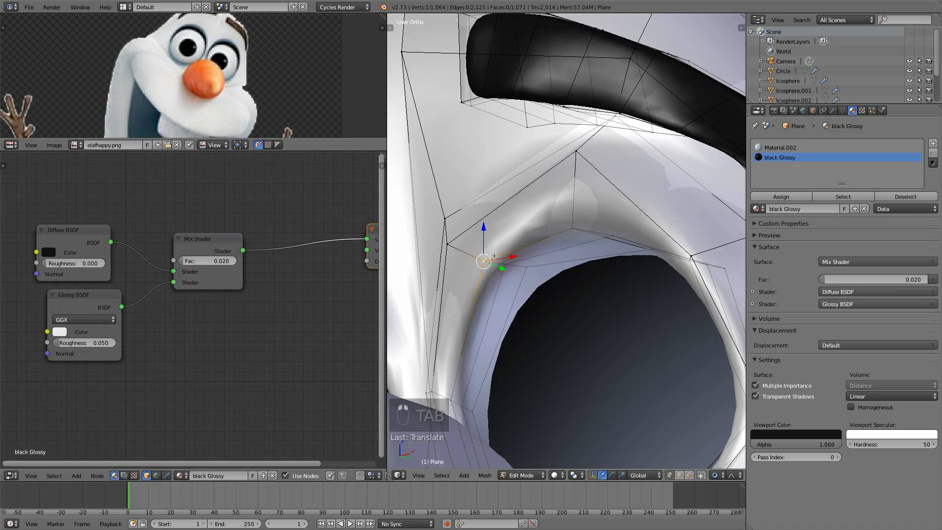
key(s)
click(713, 277)
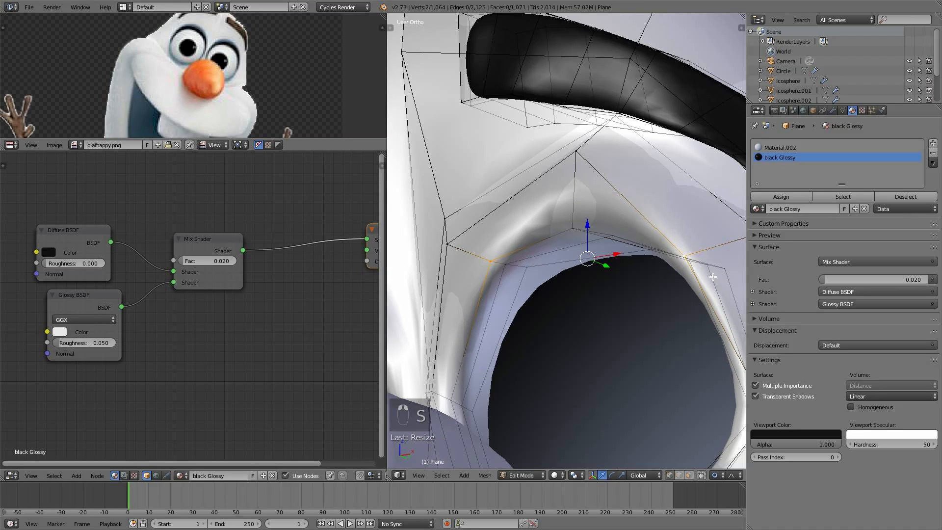
key(alt+h)
key(a)
key(Tab)
- Orbit around the head in Edit Mode to inspect the eye socket around the eyeball
scroll(628, 279, down, 6)
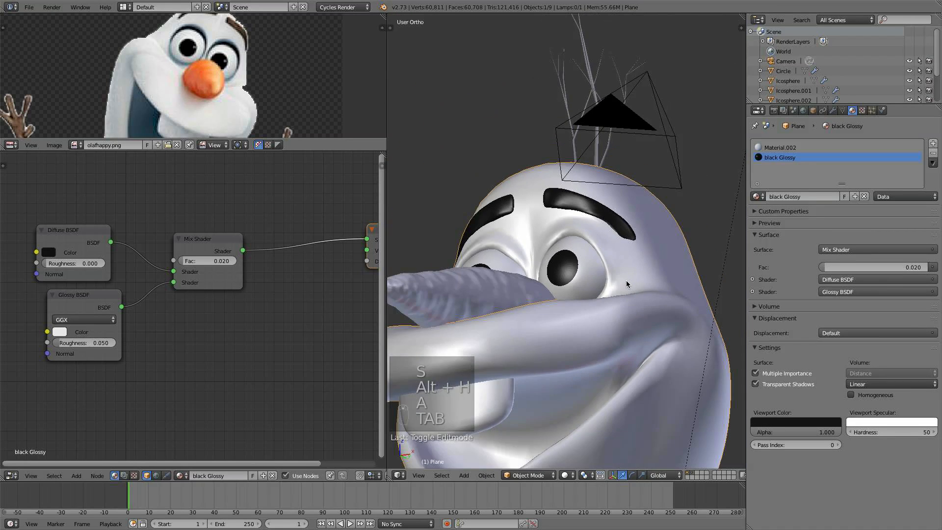
middle_drag(626, 281, 660, 313)
scroll(660, 313, up, 5)
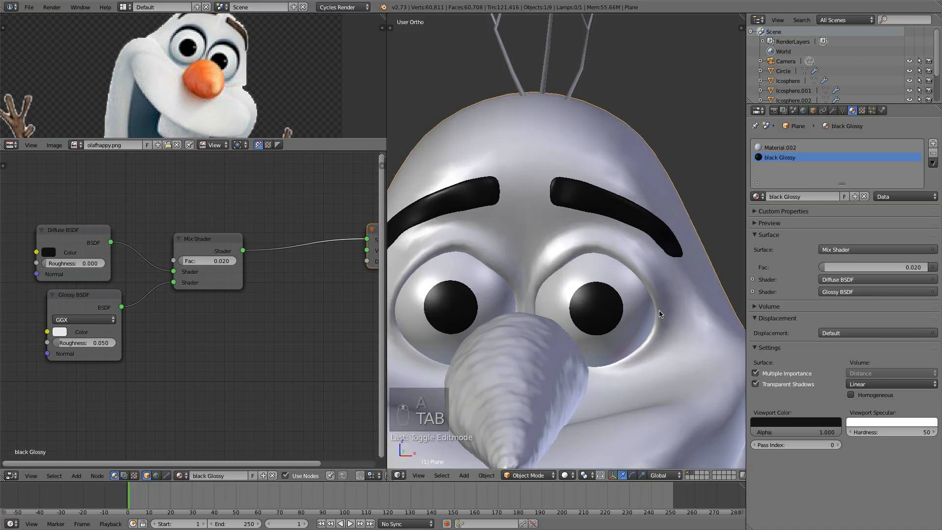
scroll(659, 311, up, 2)
key(Tab)
middle_drag(680, 283, 675, 273)
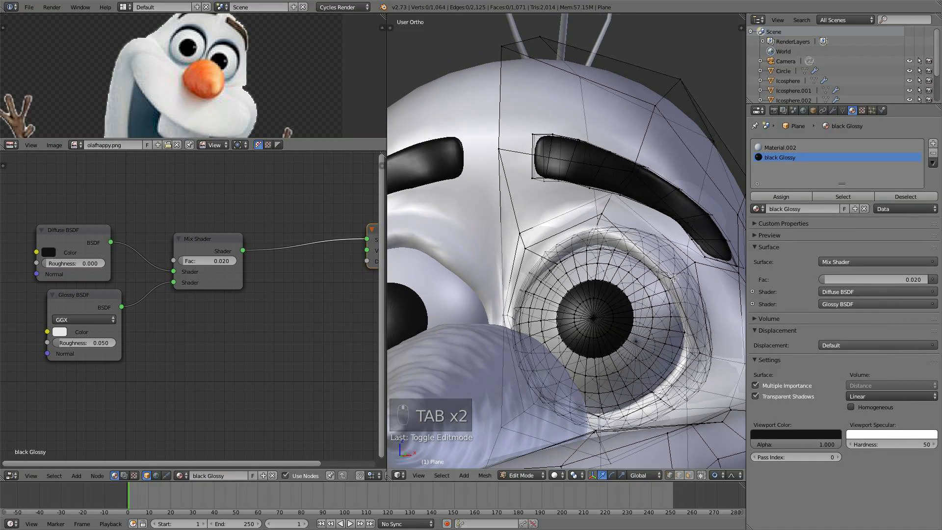
drag(671, 242, 669, 222)
middle_drag(669, 222, 598, 287)
drag(531, 290, 546, 269)
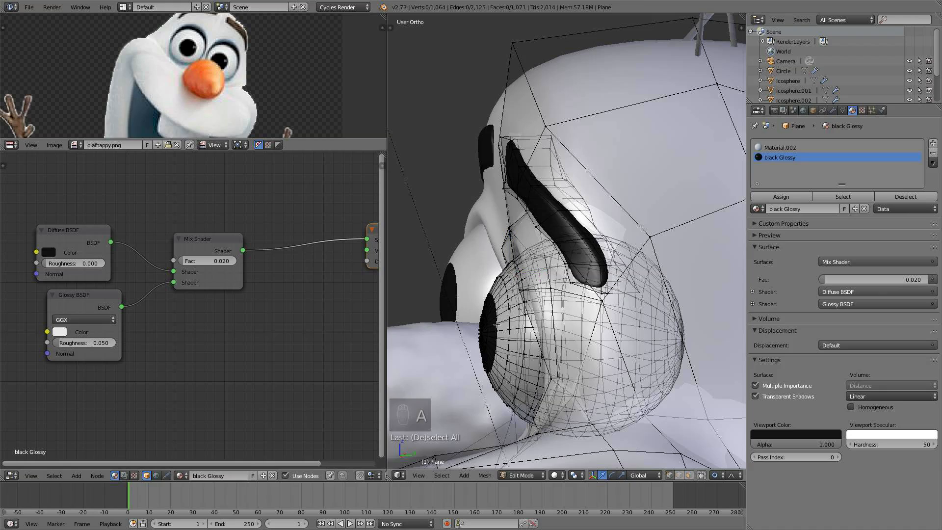
- Move a vertex above the eye along X with proportional editing, then return to Object Mode
key(l)
drag(615, 337, 619, 337)
middle_drag(620, 337, 650, 339)
right_click(553, 253)
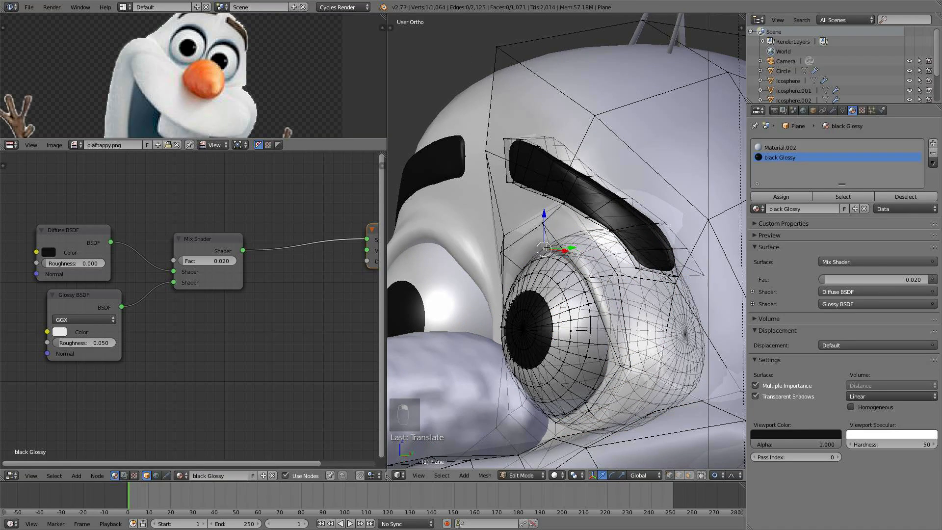
middle_drag(549, 250, 574, 284)
scroll(547, 272, up, 5)
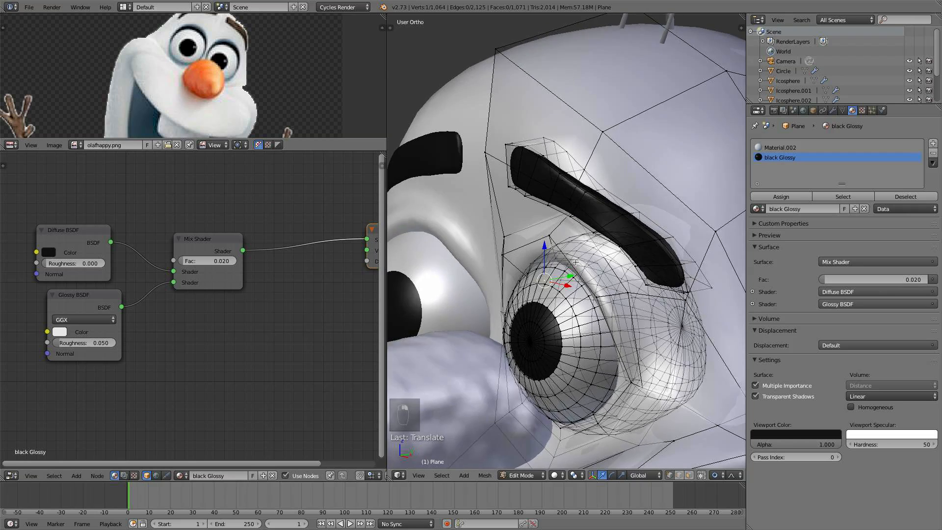
key(g)
key(x)
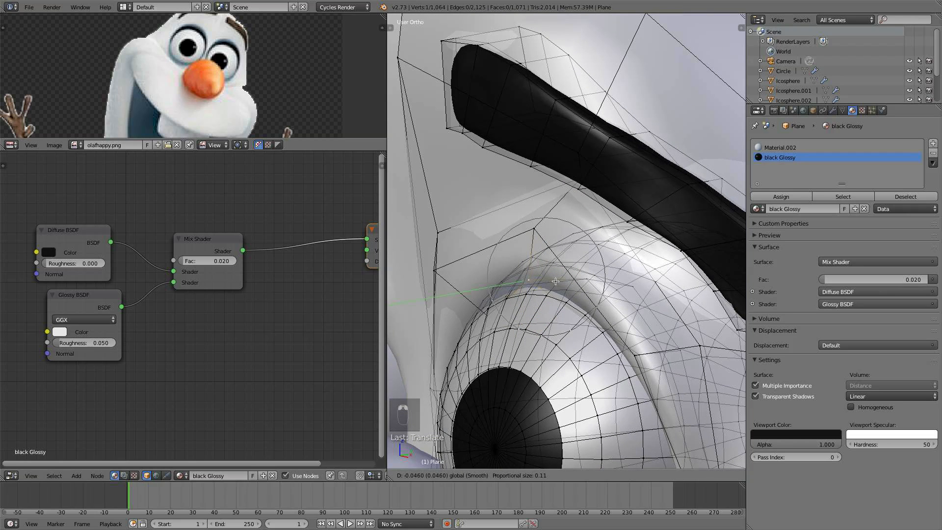
click(503, 313)
drag(516, 309, 505, 312)
key(a)
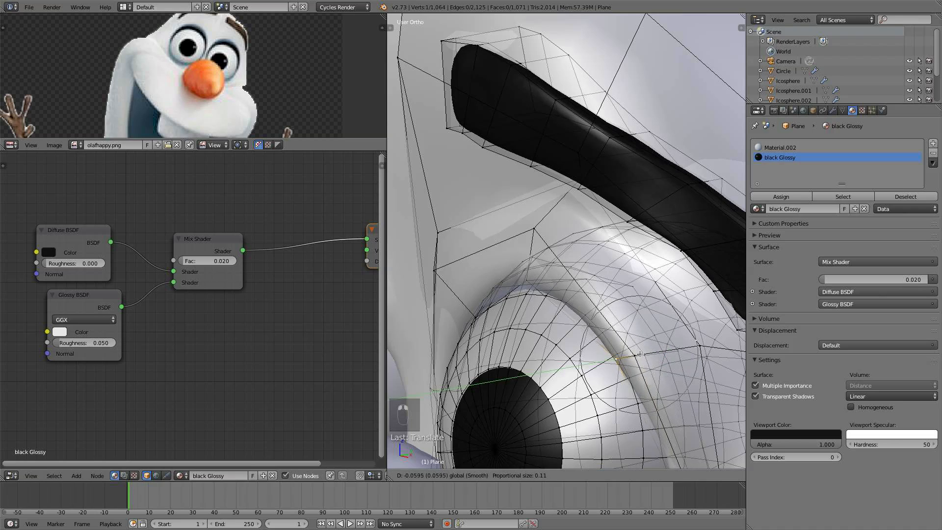
key(Tab)
- Switch to front view and zoom on the face to inspect both eye sockets
scroll(581, 360, down, 3)
mouse_move(622, 342)
middle_down()
mouse_move(623, 331)
mouse_move(511, 347)
mouse_move(615, 346)
middle_up()
scroll(615, 347, up, 5)
scroll(617, 350, down, 5)
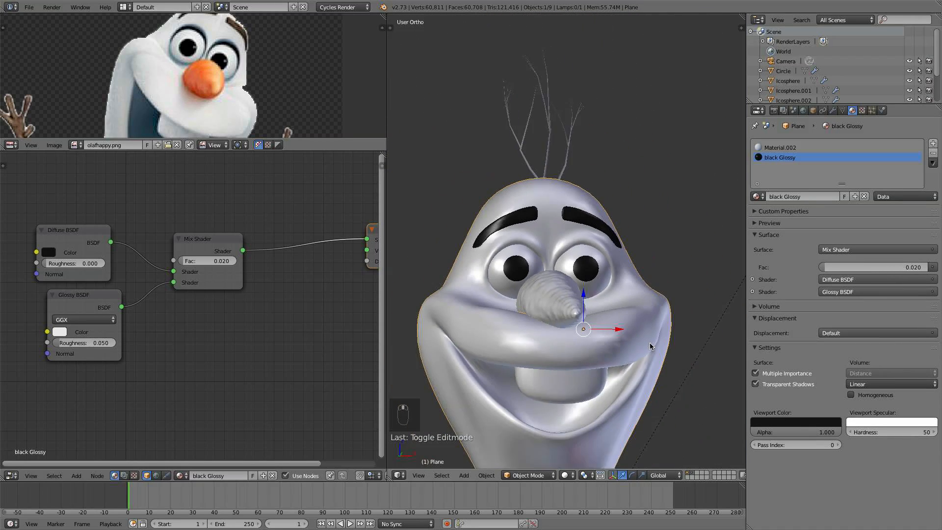
key(KP_1)
scroll(624, 354, up, 4)
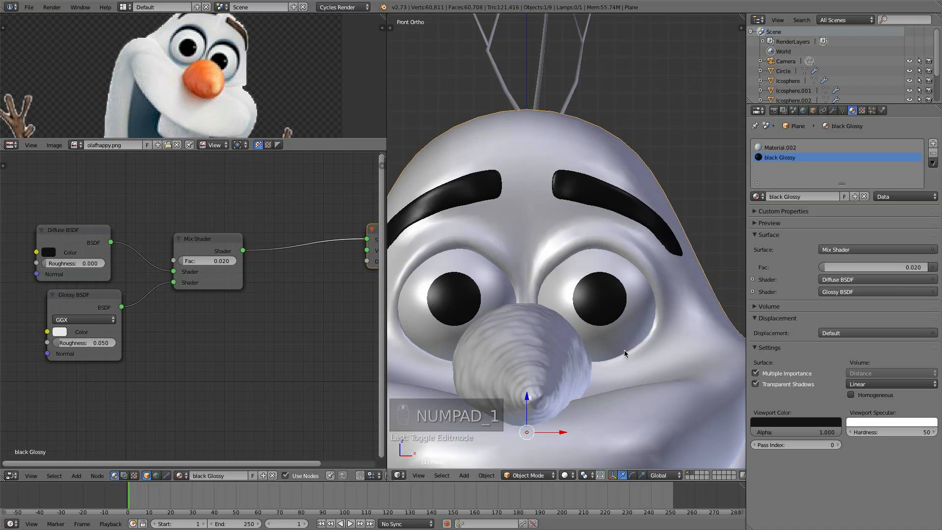
scroll(624, 349, down, 4)
scroll(614, 333, up, 5)
- Move vertices on the upper rim of the eye socket with proportional editing to refine the eyelid shape
key(Tab)
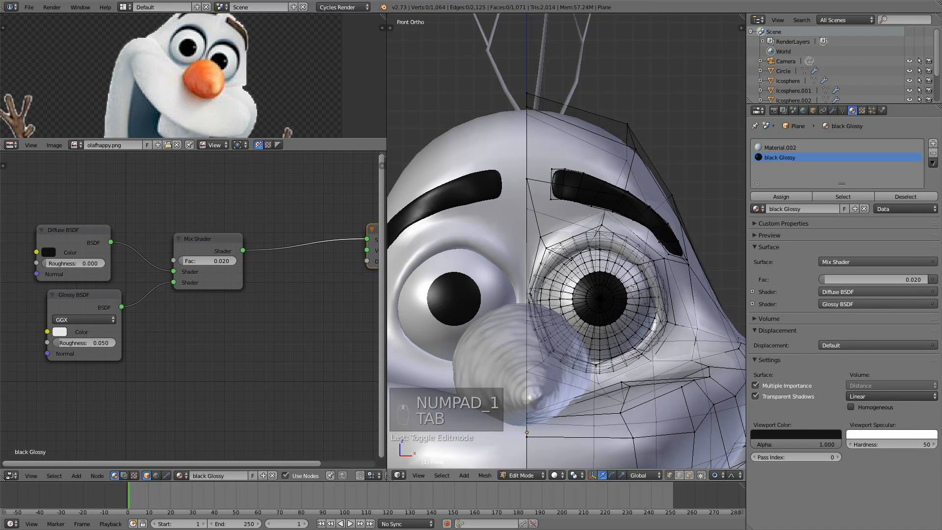
scroll(635, 232, up, 4)
right_click(630, 257)
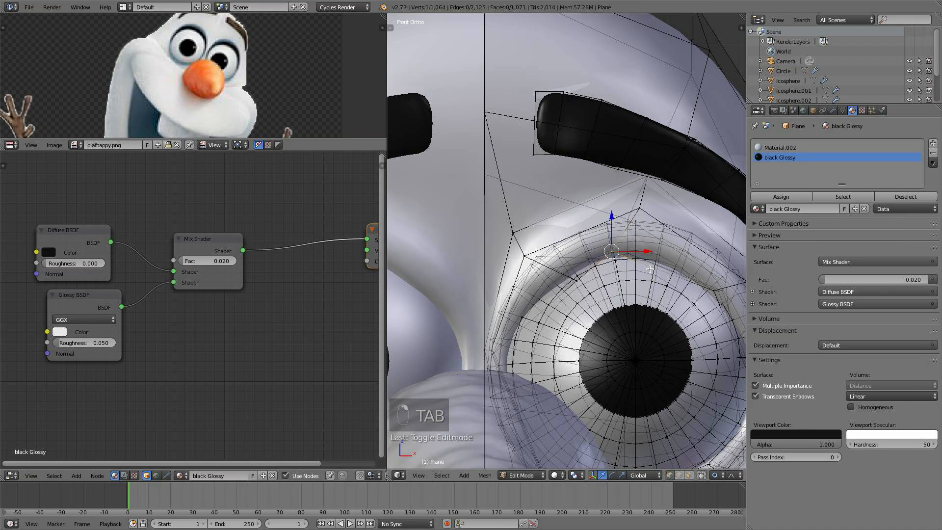
key(g)
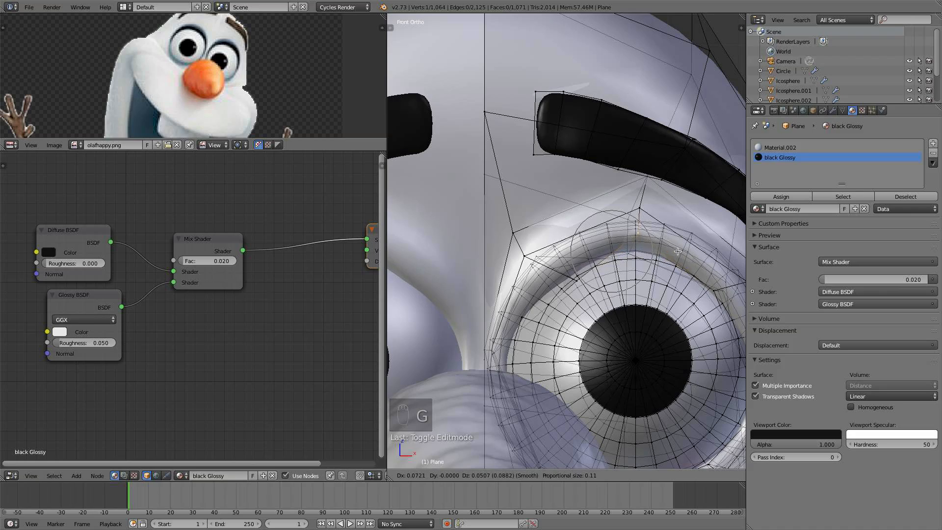
click(678, 251)
scroll(677, 251, down, 3)
middle_drag(677, 251, 604, 256)
key(g)
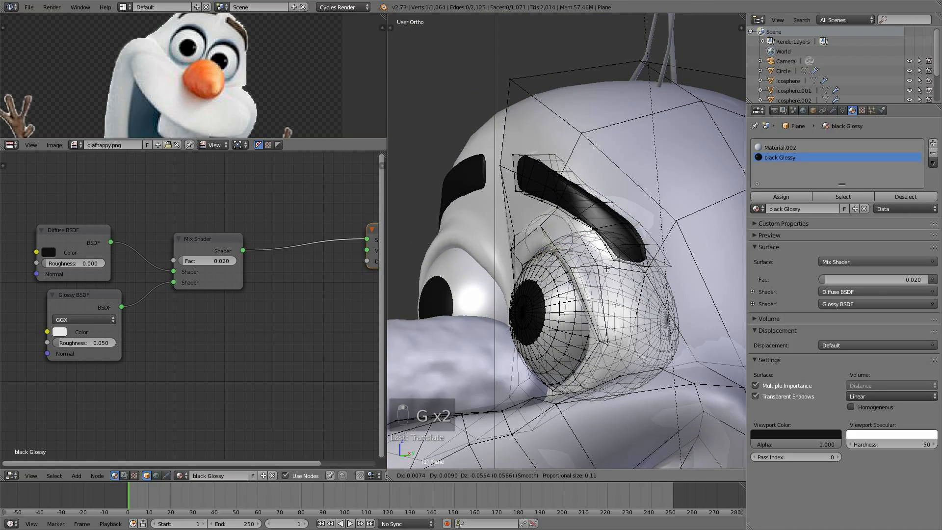
click(606, 269)
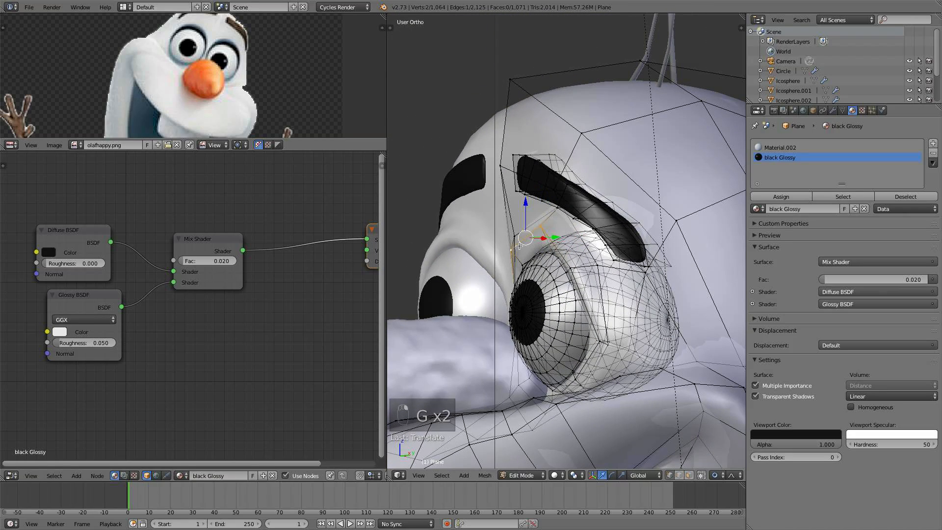
- Edge-slide the vertex above the eyeball along the socket rim, then move it along Y with proportional editing
key(g)
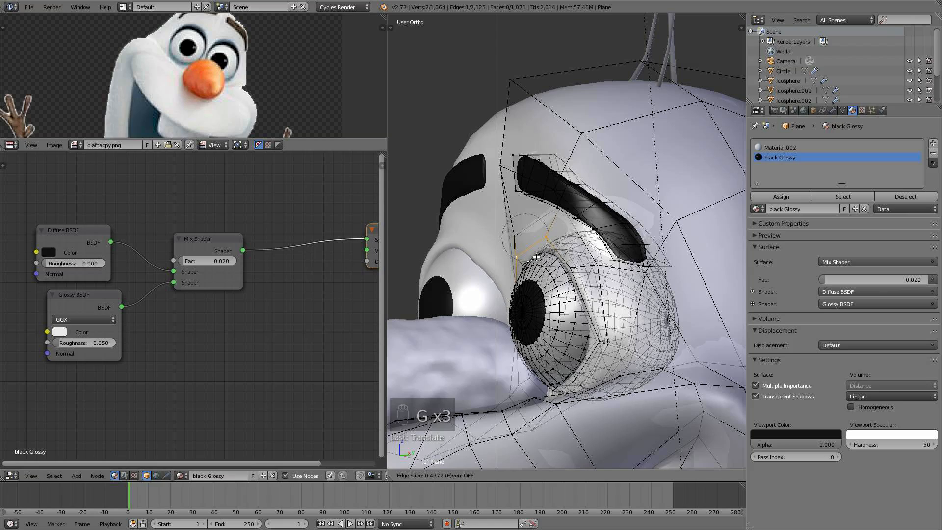
click(536, 258)
middle_drag(558, 216, 542, 229)
middle_drag(587, 208, 571, 222)
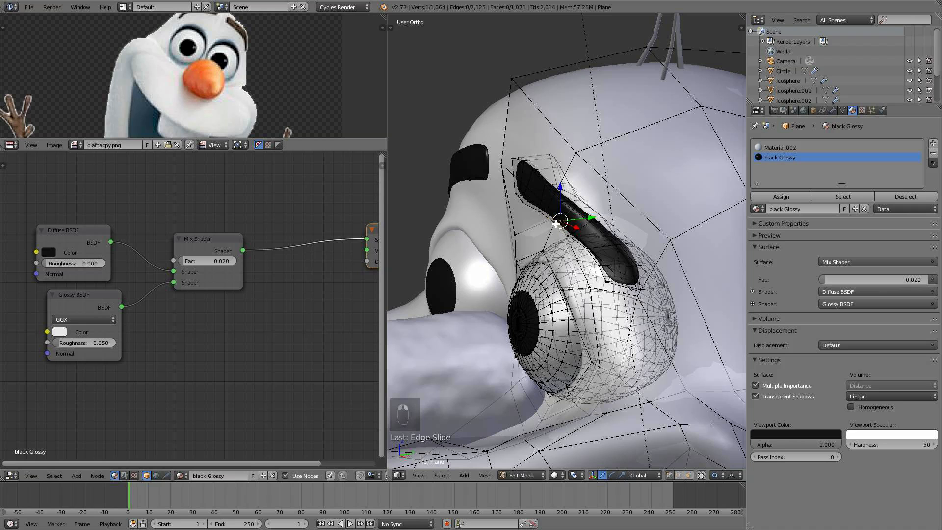
middle_drag(555, 217, 571, 210)
key(g)
key(y)
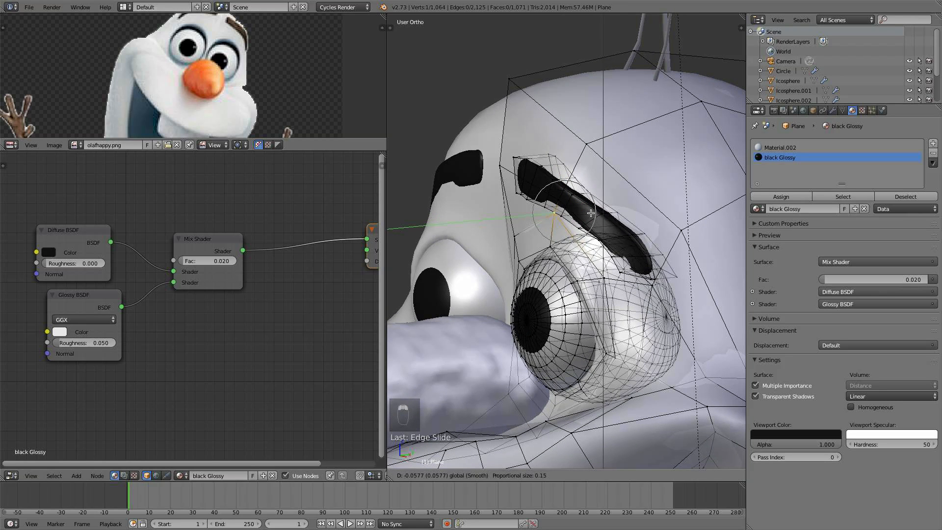
click(589, 212)
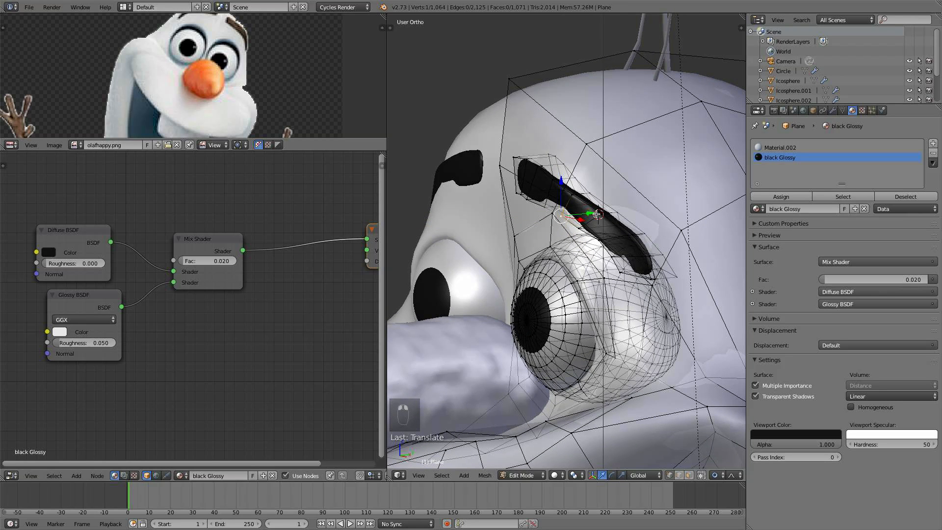
key(a)
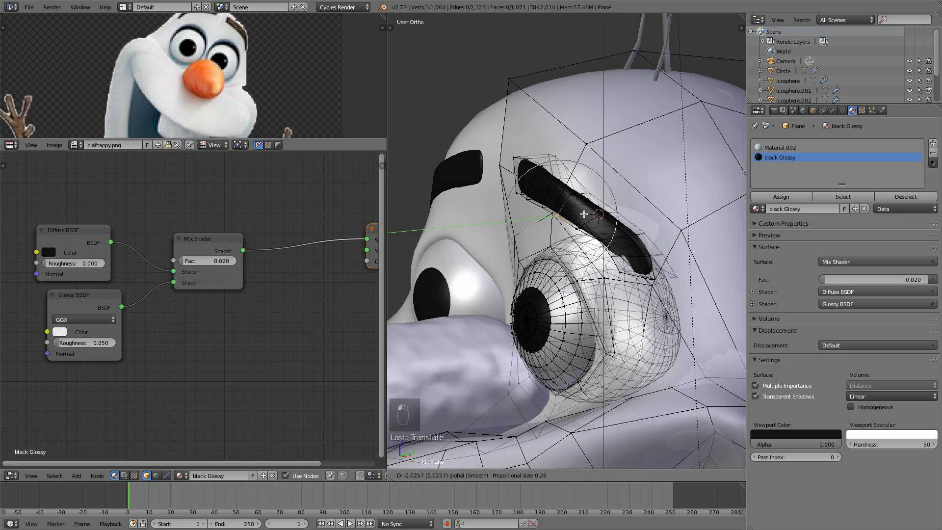
- Toggle Edit Mode and orbit around the eye to inspect the socket, returning to Object Mode
key(Tab)
scroll(582, 214, down, 5)
middle_drag(582, 214, 581, 251)
scroll(581, 251, up, 4)
key(Tab)
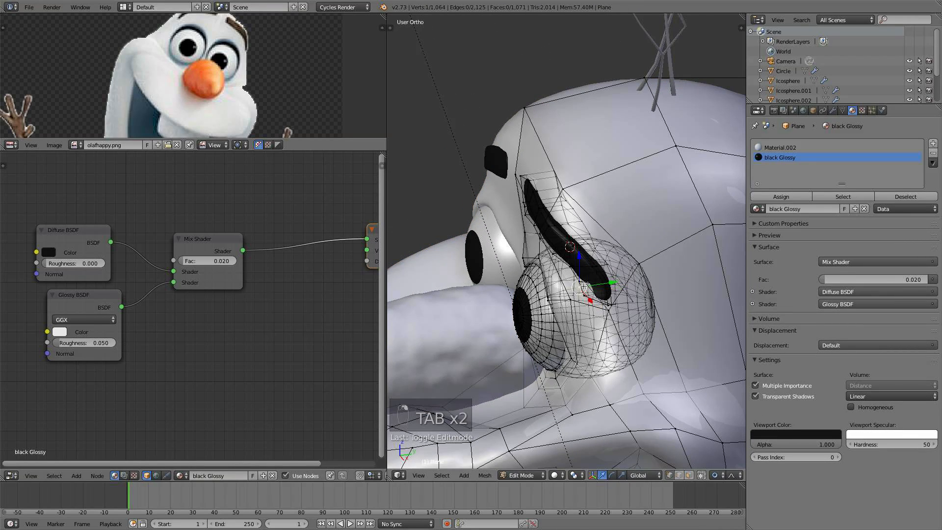
right_drag(595, 281, 593, 282)
key(a)
key(a)
key(a)
key(Tab)
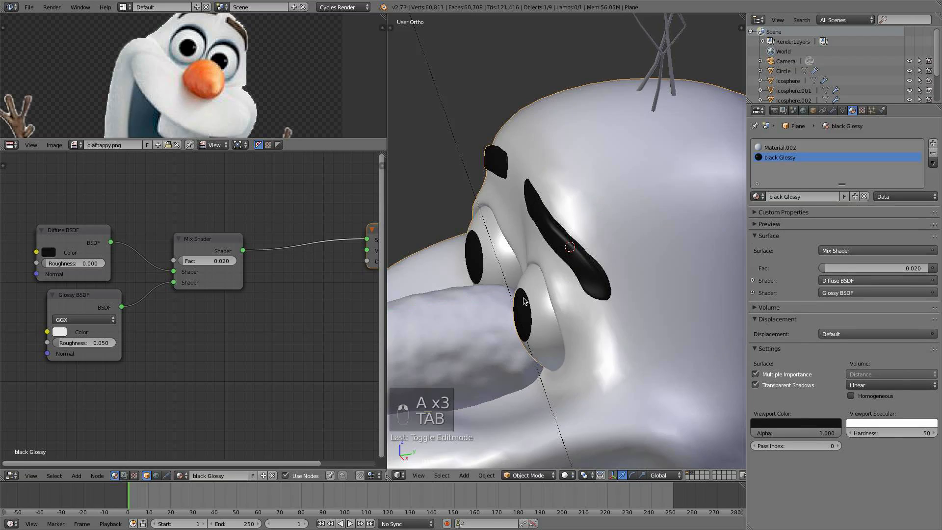
- In front view, select the linked eyeball mesh in Edit Mode and move it along Z, then return to Object Mode
scroll(520, 293, down, 5)
middle_drag(519, 291, 604, 275)
key(KP_1)
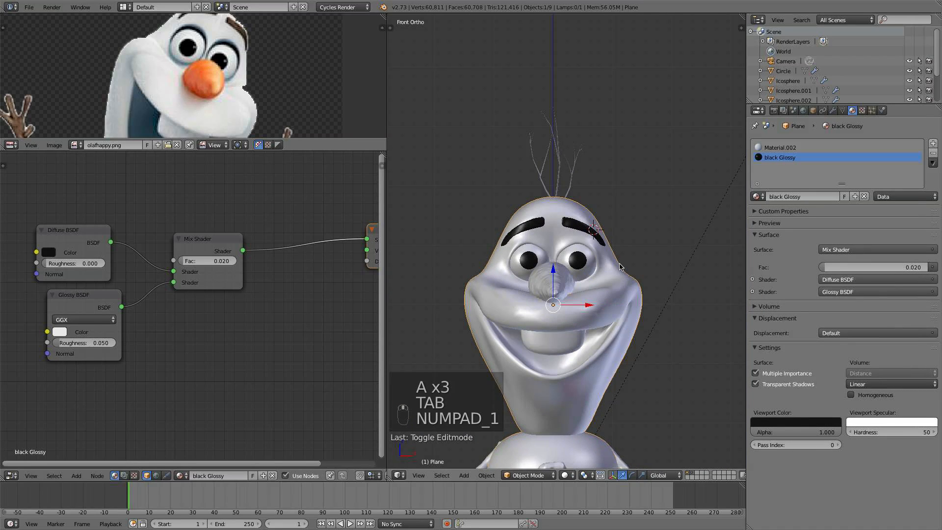
scroll(614, 307, down, 5)
middle_drag(611, 313, 550, 311)
scroll(550, 311, up, 8)
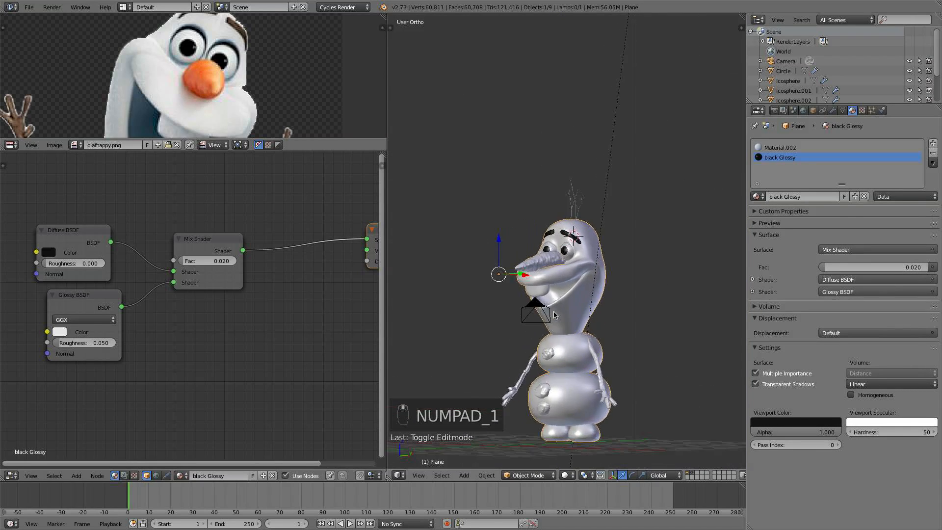
key(Tab)
key(l)
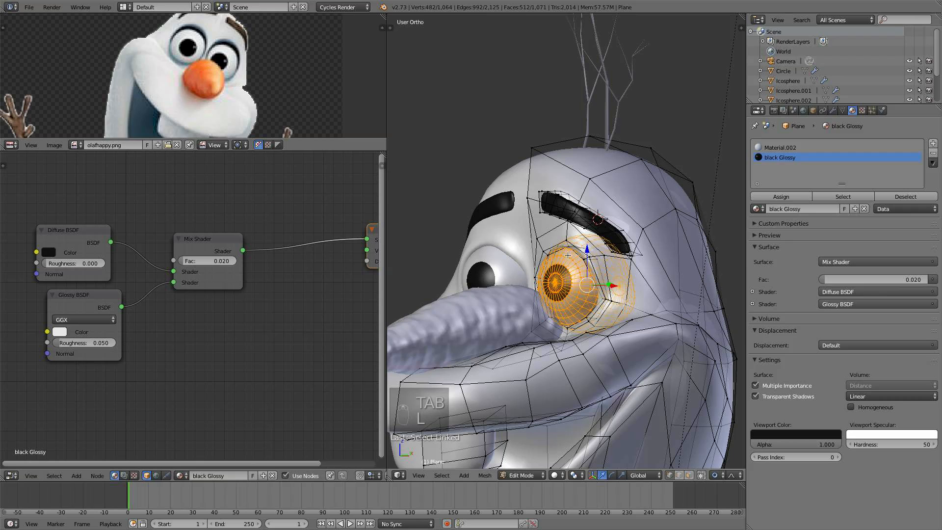
key(g)
key(z)
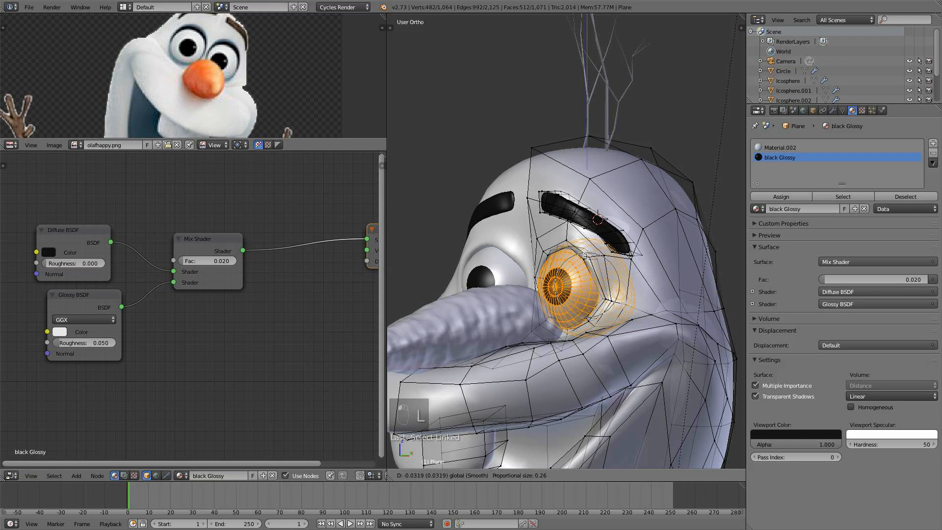
click(584, 256)
key(a)
key(Tab)
- Reselect the linked eyeball mesh in Edit Mode and try scaling it, undoing the scale
scroll(584, 258, down, 4)
middle_drag(584, 258, 613, 281)
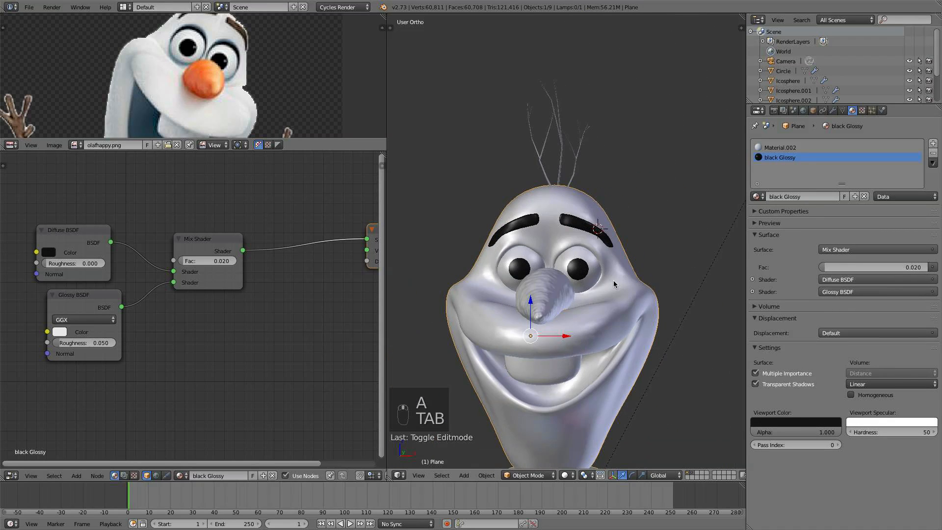
scroll(616, 281, down, 3)
scroll(623, 283, up, 8)
key(Tab)
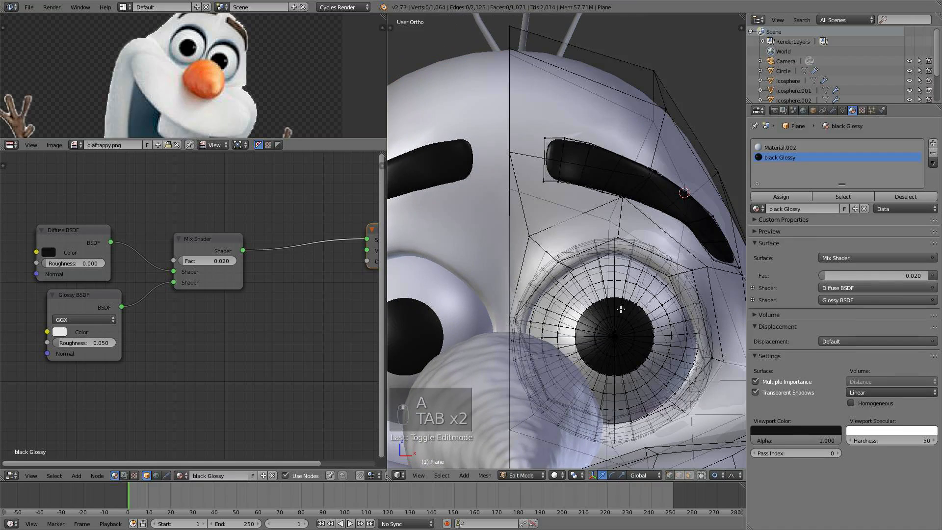
key(l)
drag(614, 307, 614, 302)
key(s)
click(655, 371)
middle_drag(655, 371, 640, 373)
key(super+z)
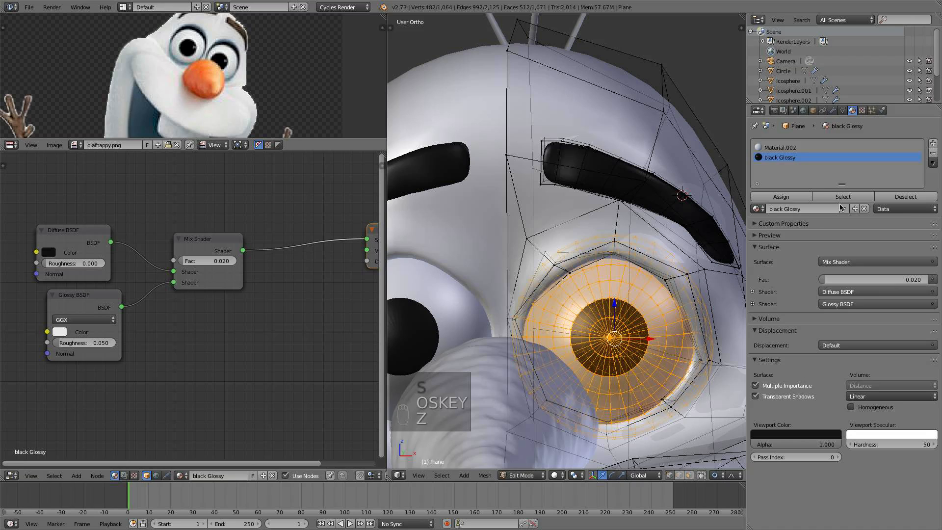
- Open the modifier settings, then scale the selected eyeball up in front view and return to Object Mode
click(833, 110)
click(805, 211)
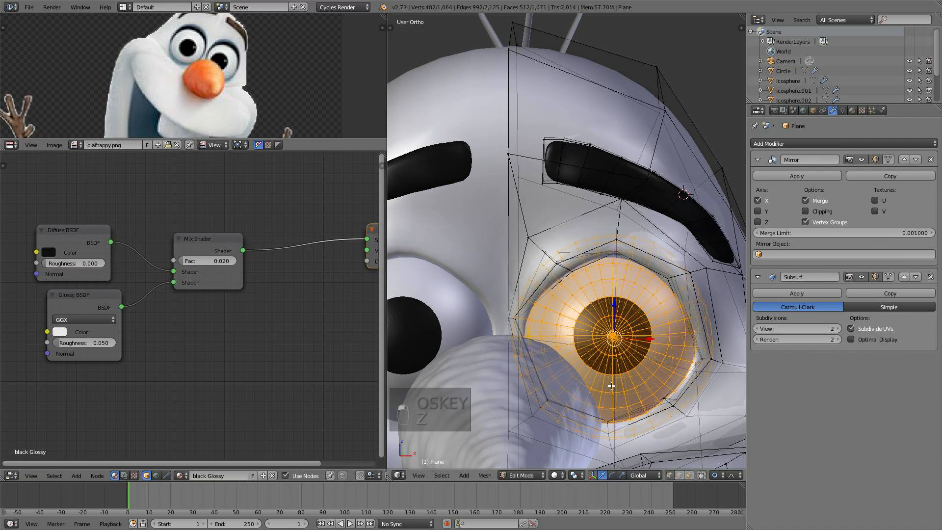
key(KP_1)
scroll(551, 304, up, 3)
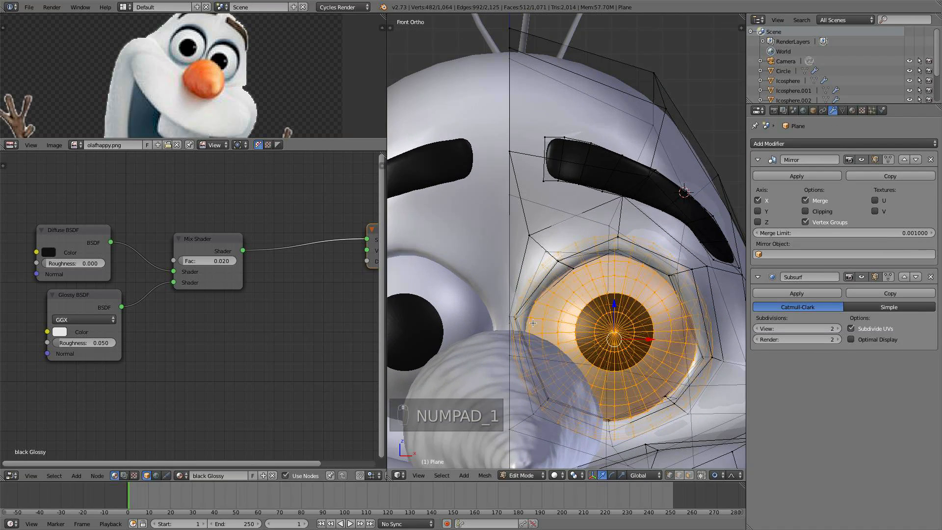
key(s)
click(660, 361)
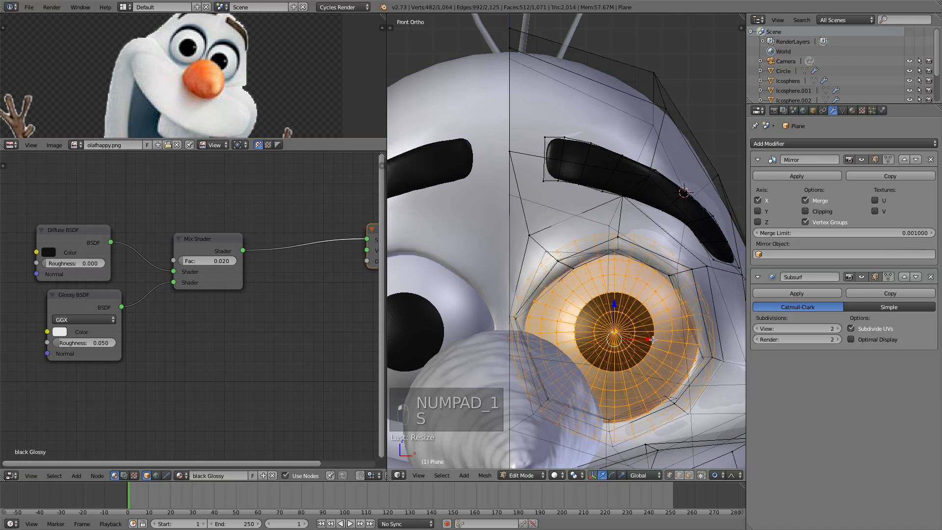
key(s)
click(672, 393)
key(a)
key(Tab)
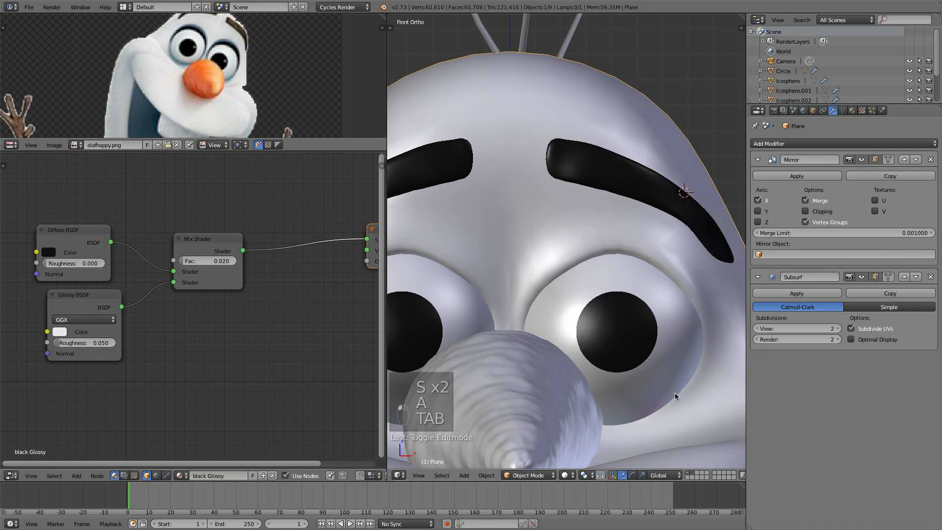
- Move a vertex on the upper eye socket rim with proportional editing to tighten it around the eyeball
scroll(675, 393, down, 5)
scroll(633, 339, up, 3)
key(Tab)
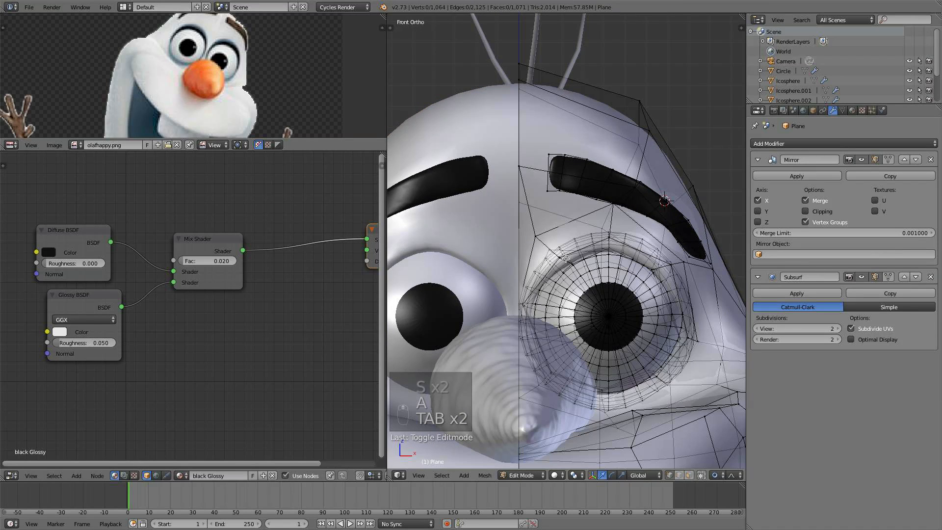
scroll(587, 277, up, 2)
right_click(577, 280)
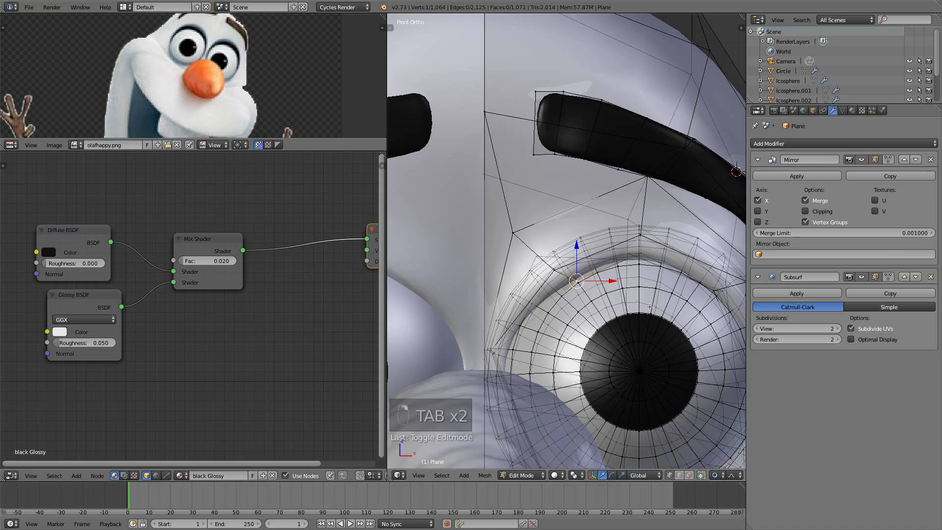
key(g)
click(634, 305)
middle_drag(634, 305, 515, 279)
key(g)
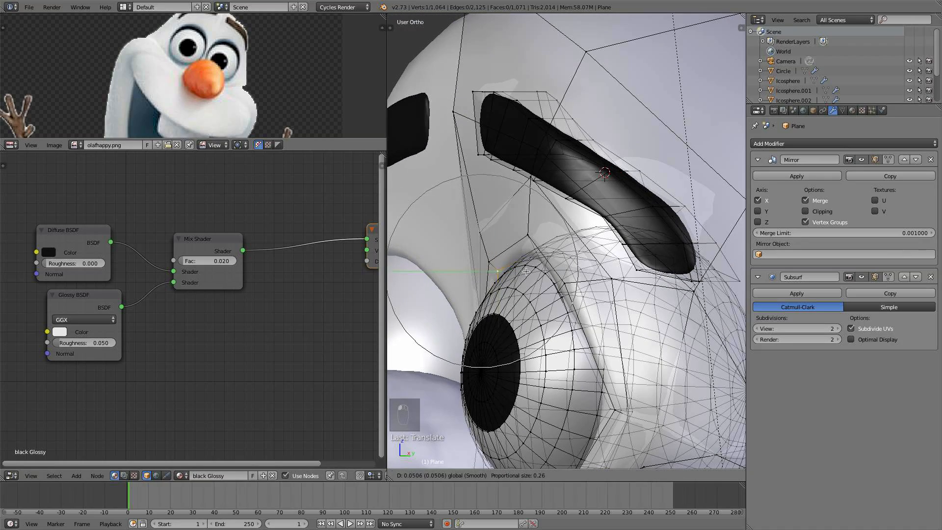
click(508, 248)
- Return to Object Mode and view the head from front, right and orbited angles to check the eyes
scroll(596, 290, down, 8)
key(a)
key(Tab)
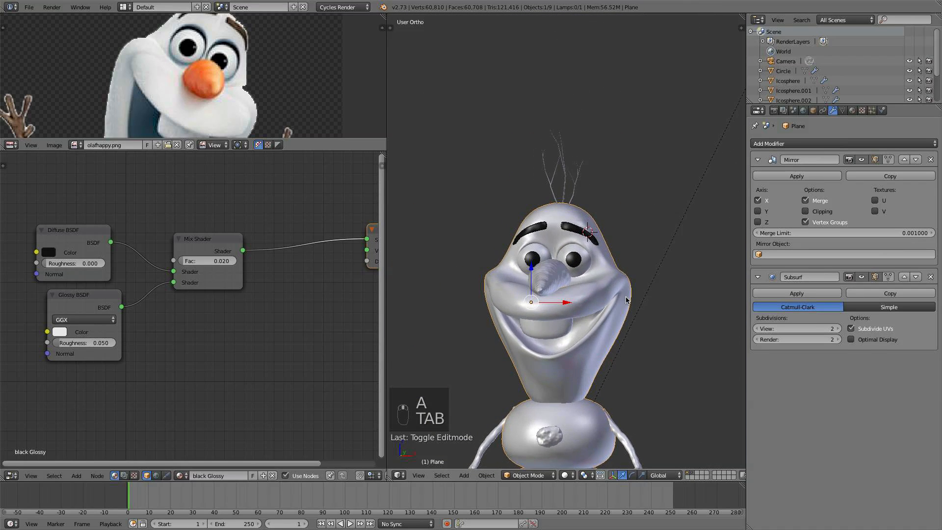
key(KP_1)
key(KP_3)
scroll(625, 302, up, 4)
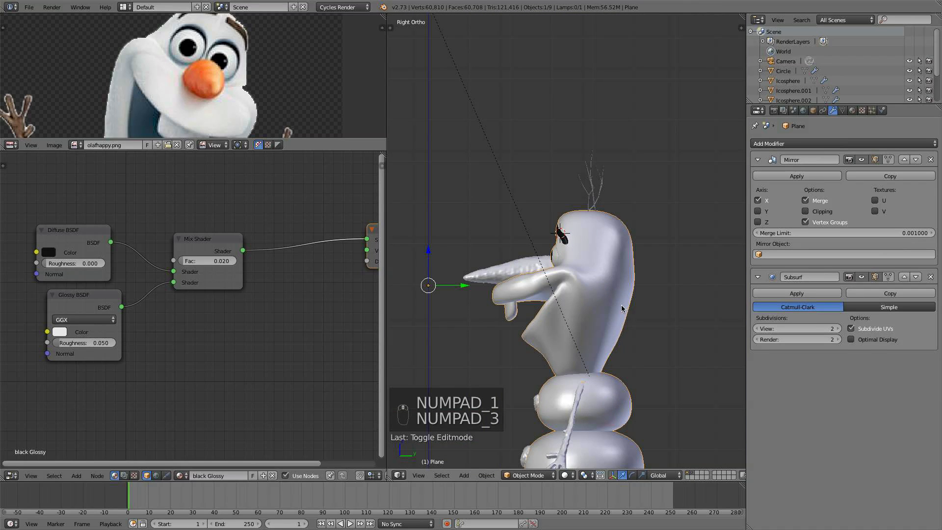
middle_drag(597, 340, 677, 299)
scroll(681, 220, up, 5)
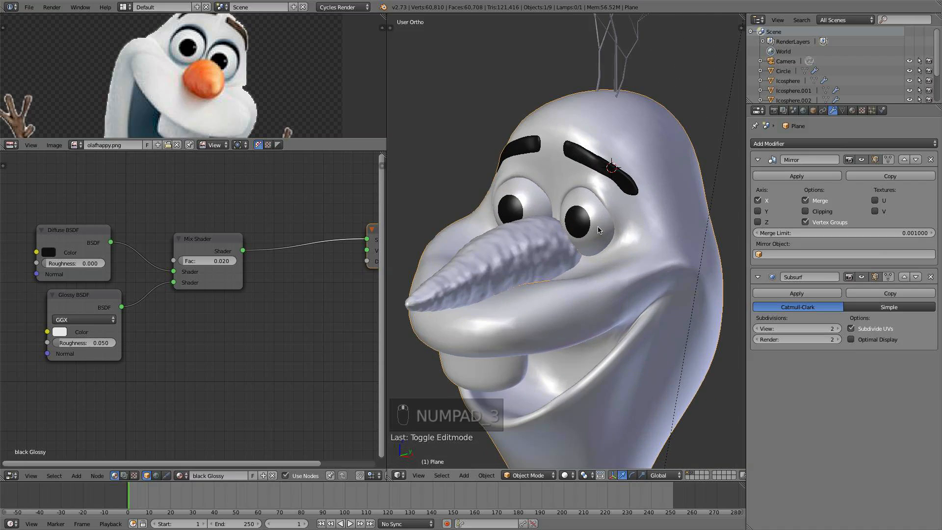
- Add a new material slot to the head and create a new material in it
click(852, 110)
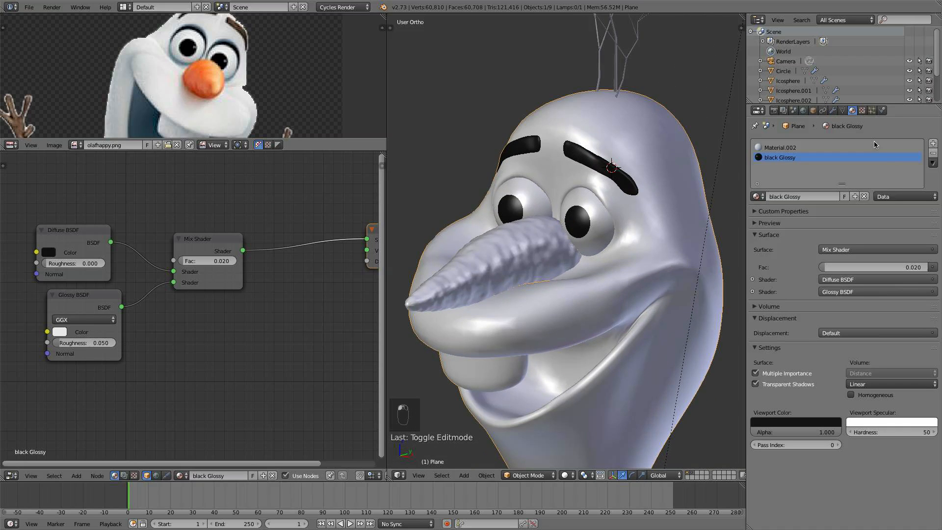
click(932, 143)
click(812, 196)
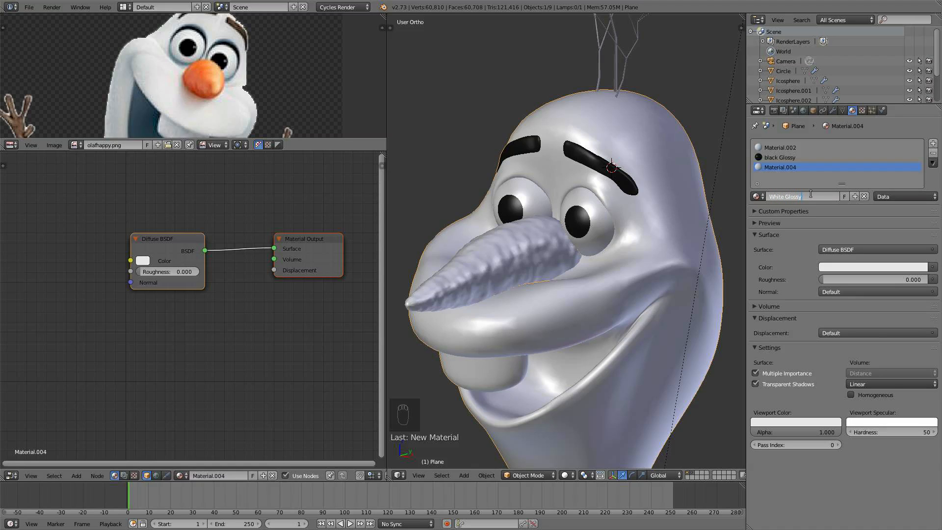
- Name the new material White Glossy and insert a Mix Shader between its Diffuse BSDF and the Material Output
key(Return)
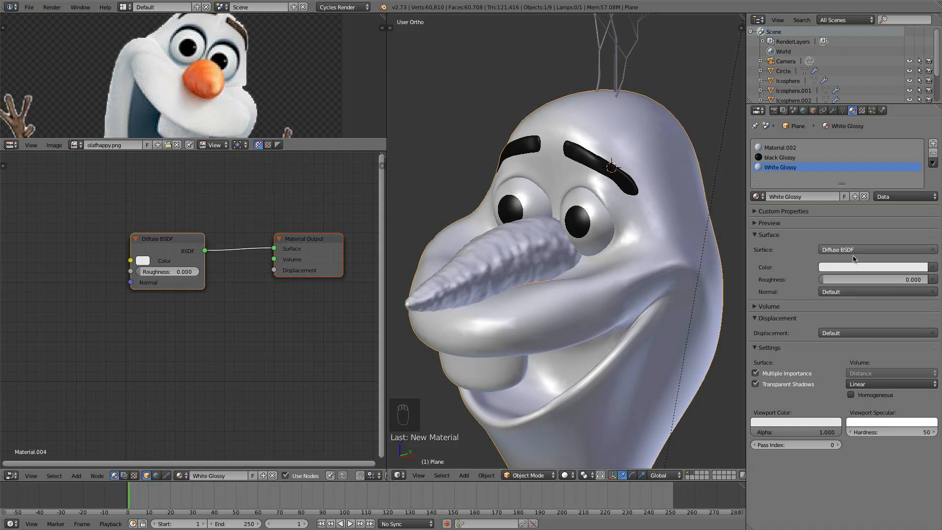
click(143, 260)
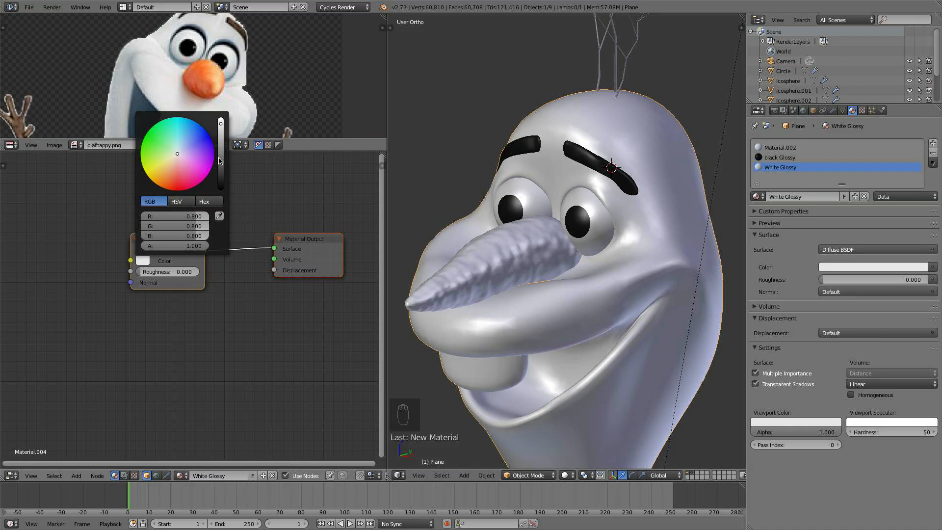
drag(163, 240, 123, 249)
key(shift+a)
mouse_move(118, 251)
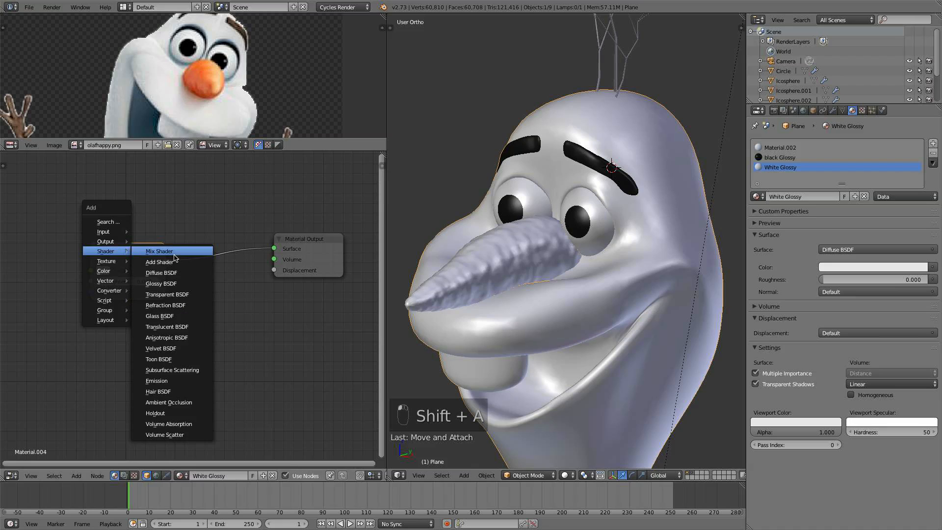
click(174, 252)
click(186, 243)
- Add a Glossy BSDF, connect it to the Mix Shader's second shader input, and set the mix factor to 0.01
key(shift+a)
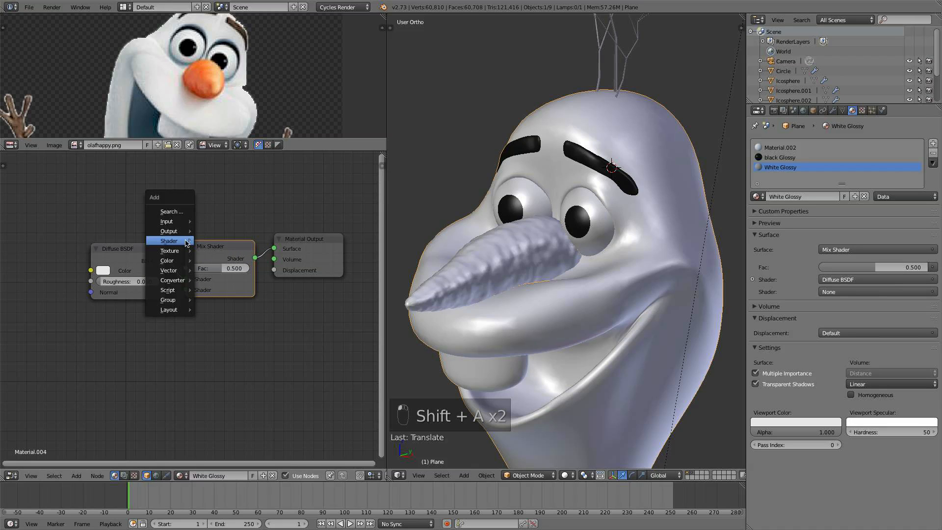
mouse_move(186, 243)
click(234, 339)
click(93, 308)
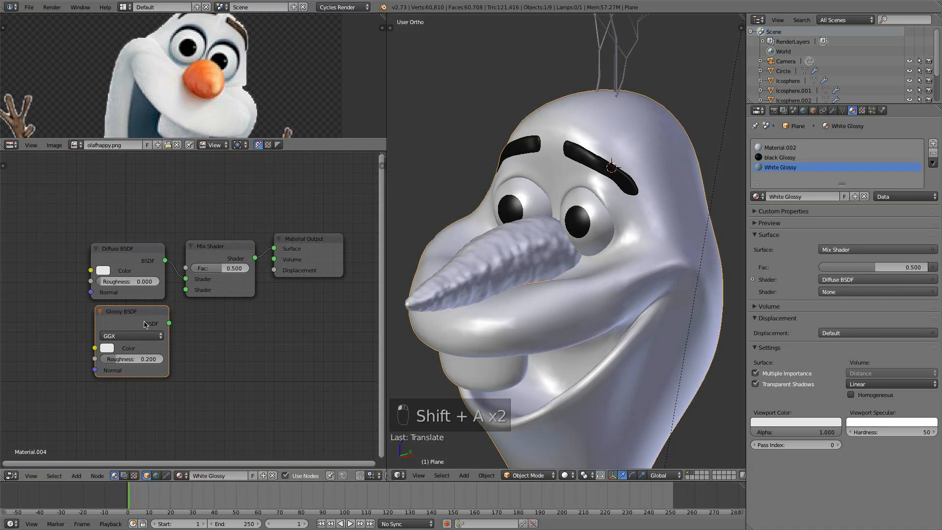
drag(169, 323, 186, 290)
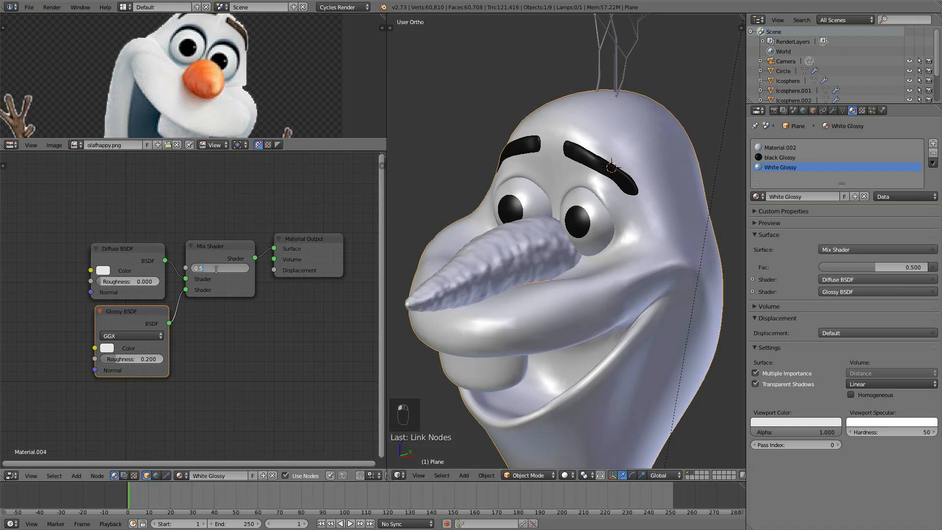
text(0.01)
key(Return)
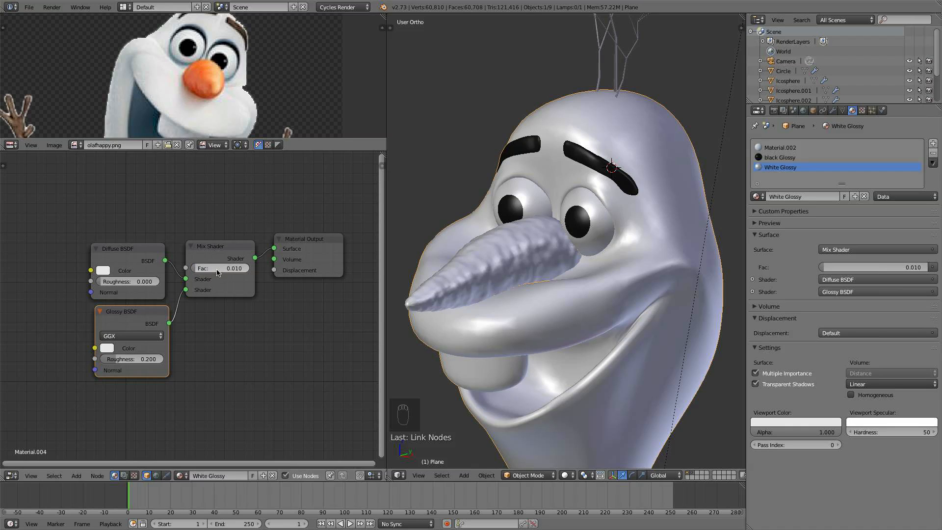
- Set the White Glossy Mix Shader factor to 0.004 and the Glossy BSDF roughness to 0.04
click(785, 148)
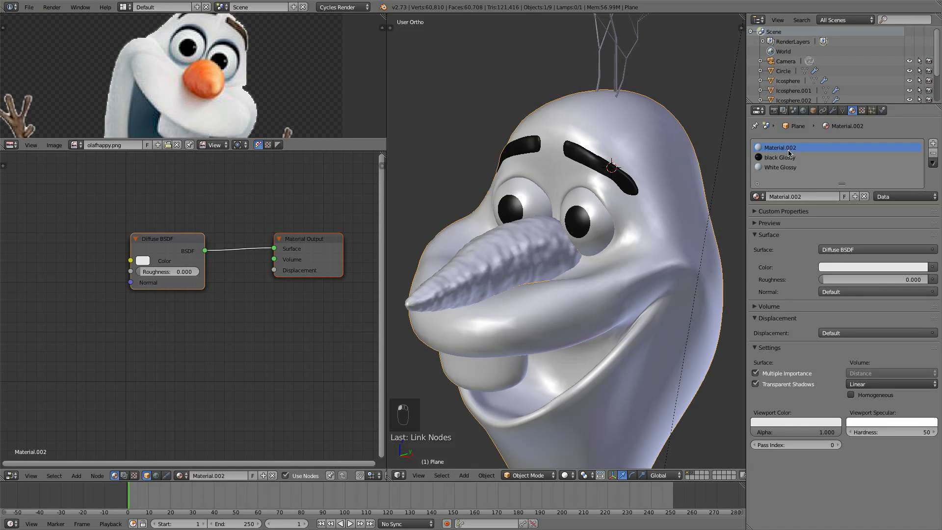
click(787, 158)
click(787, 167)
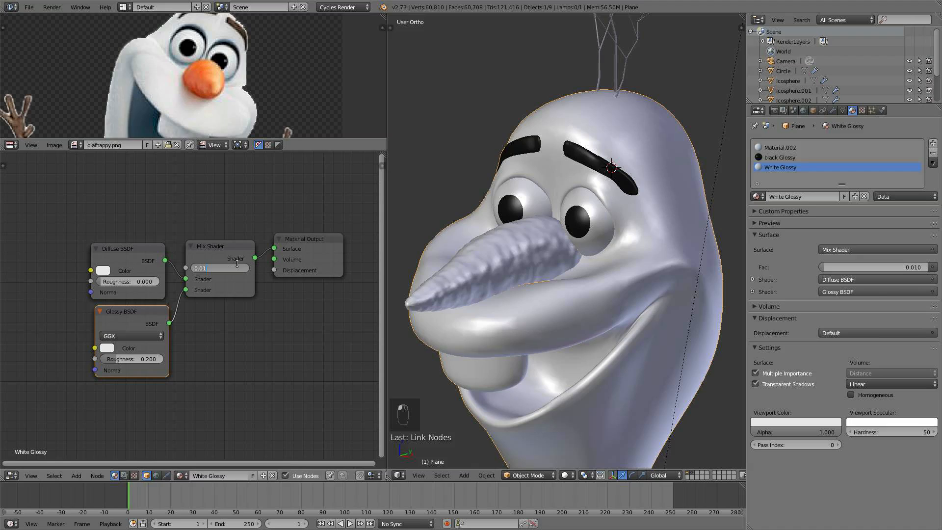
click(140, 359)
text(.04)
key(Return)
- In Edit Mode, select the eyeball's white faces without the pupil and assign the White Glossy material to them
click(561, 475)
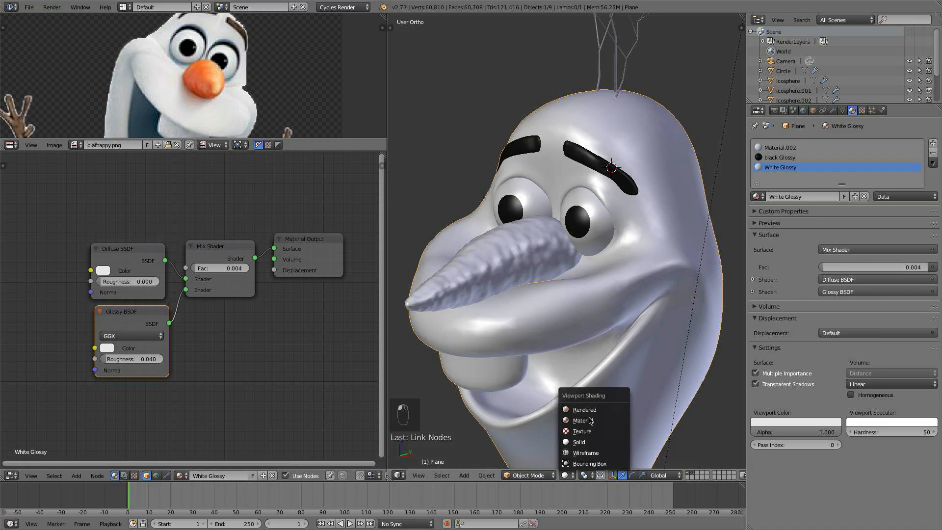
key(Tab)
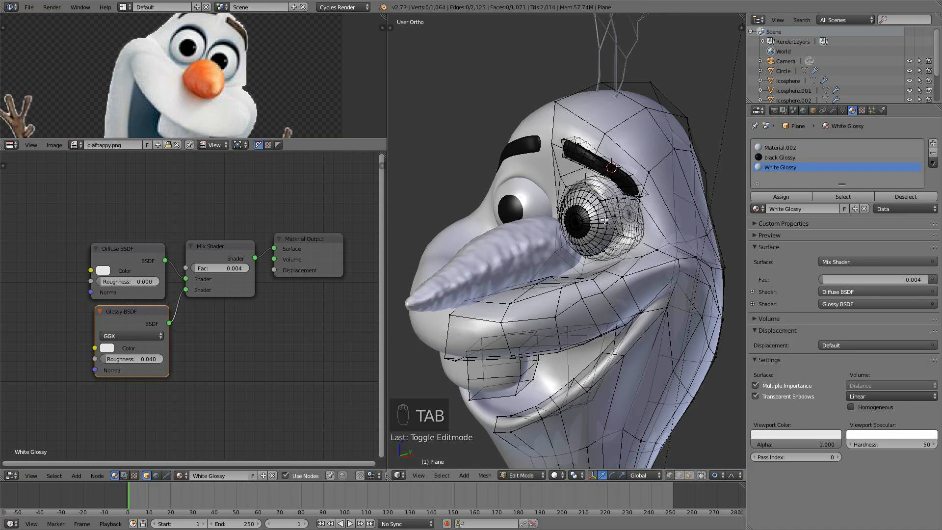
key(l)
scroll(619, 222, up, 3)
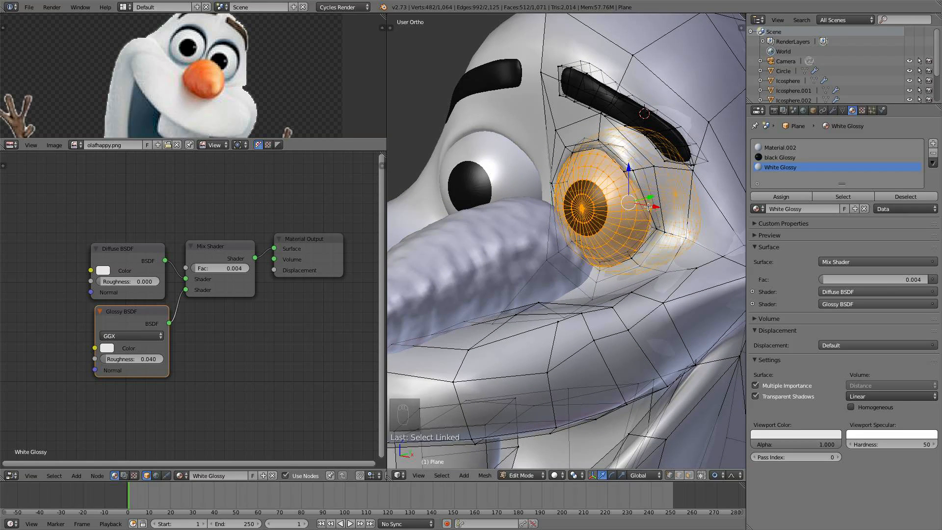
scroll(588, 212, up, 2)
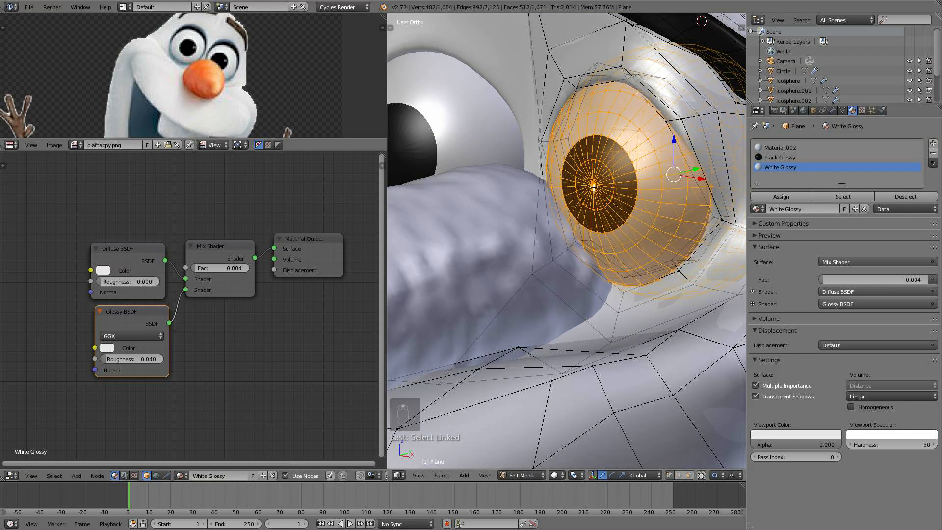
shift+right_click(594, 187)
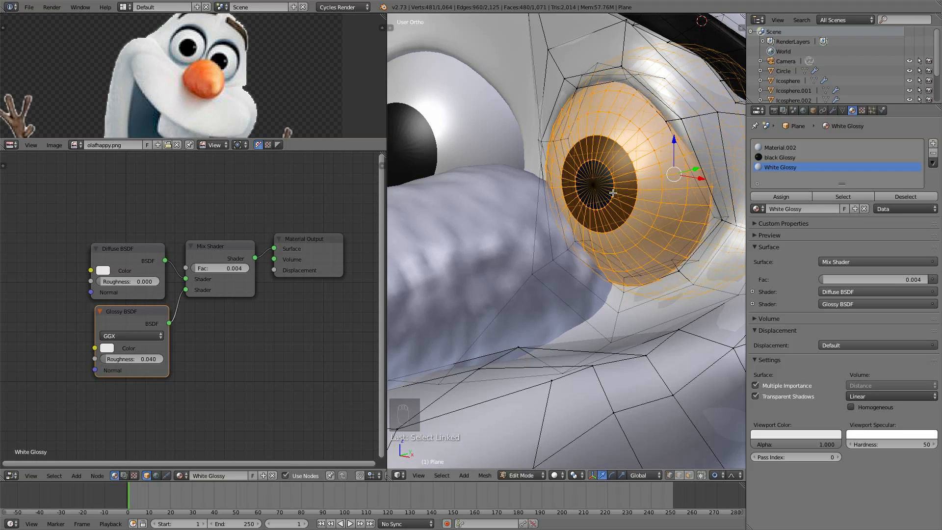
alt+shift+right_click(614, 191)
alt+shift+right_click(613, 190)
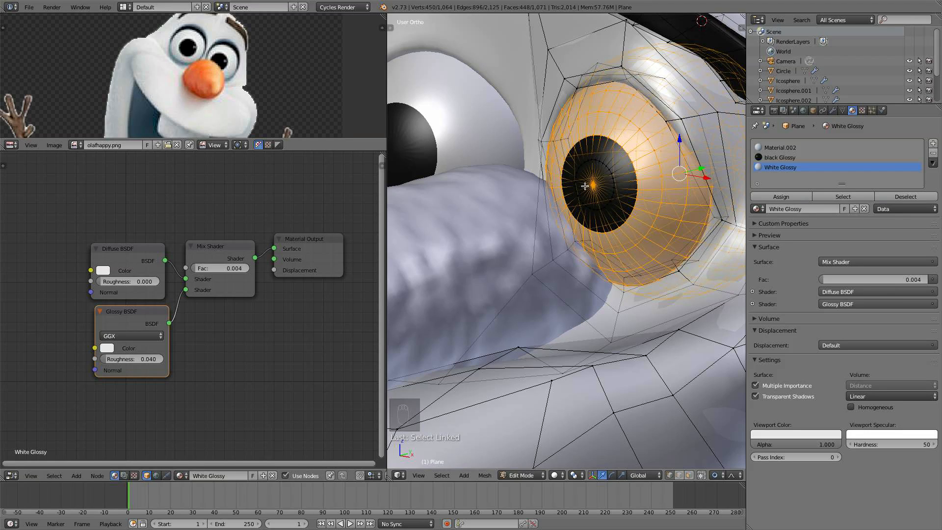
shift+right_click(592, 186)
scroll(668, 206, down, 5)
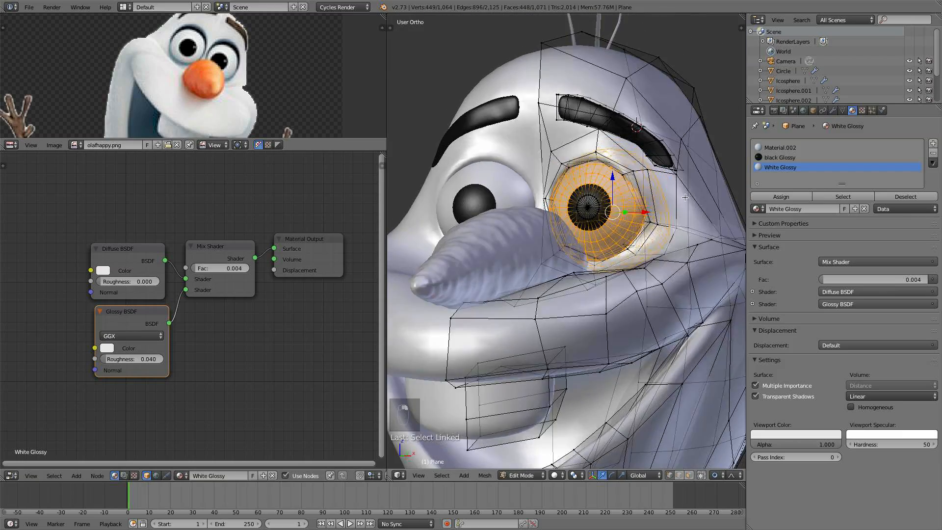
click(777, 197)
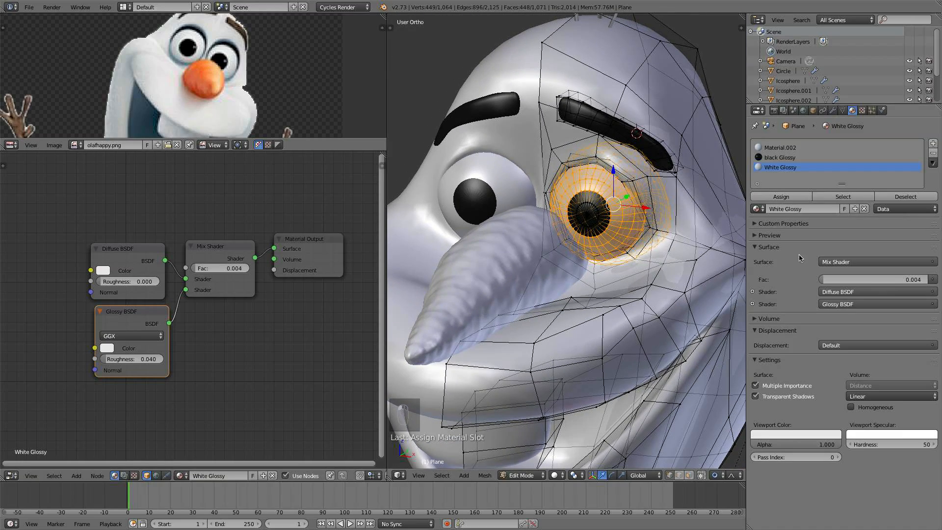
- Deselect all, return to Object Mode and preview the face in Rendered viewport shading
key(a)
key(Tab)
click(567, 475)
click(581, 463)
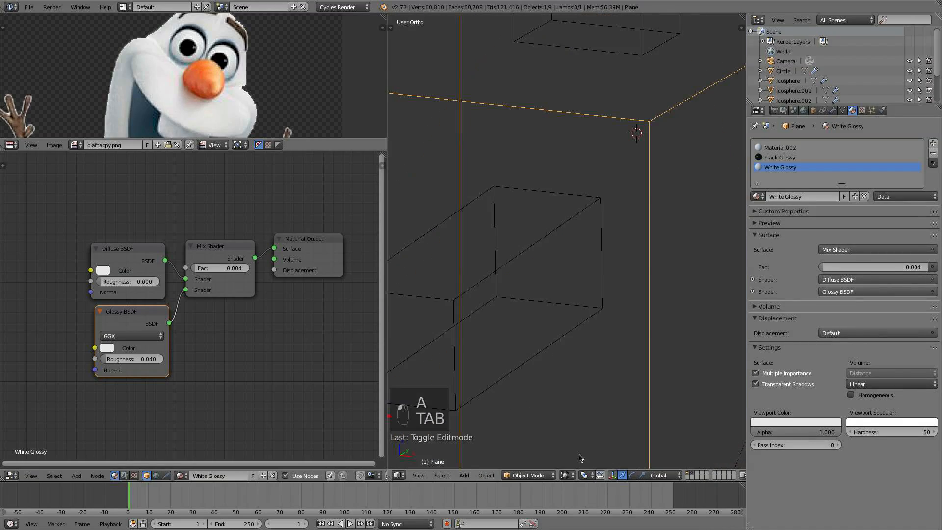
click(568, 475)
click(585, 410)
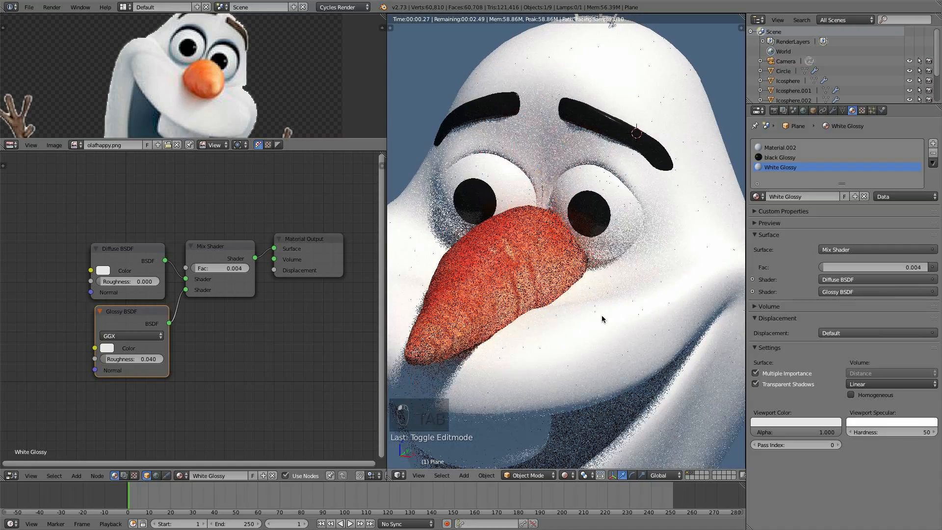
middle_drag(528, 210, 658, 263)
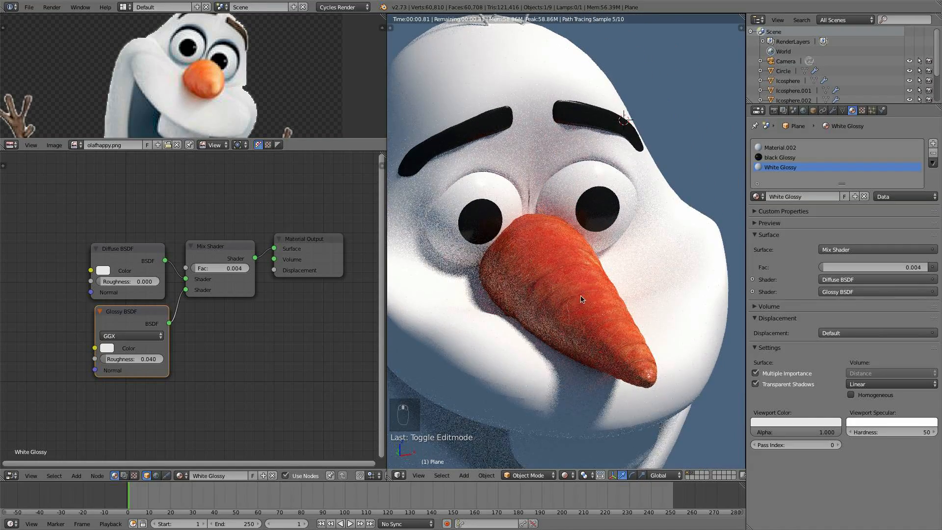
scroll(580, 308, down, 5)
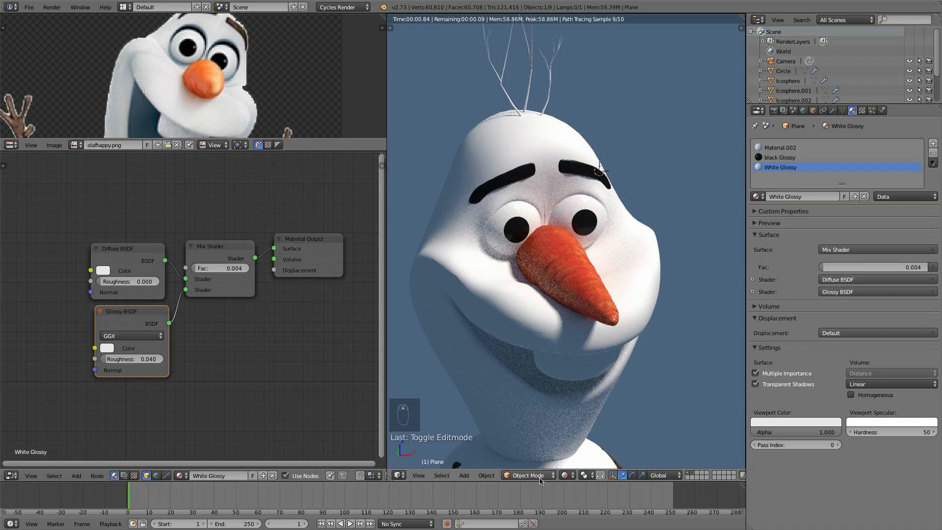
- Switch the viewport back to Solid shading and view the head from the side
click(569, 476)
click(576, 447)
mouse_move(584, 320)
middle_down()
mouse_move(499, 306)
mouse_move(579, 253)
mouse_move(612, 255)
mouse_move(557, 267)
mouse_move(528, 252)
mouse_move(483, 251)
middle_up()
scroll(505, 301, up, 4)
key(Tab)
scroll(527, 251, down, 4)
key(Tab)
- Select the carrot nose and adjust its scale and position against the face
right_click(520, 241)
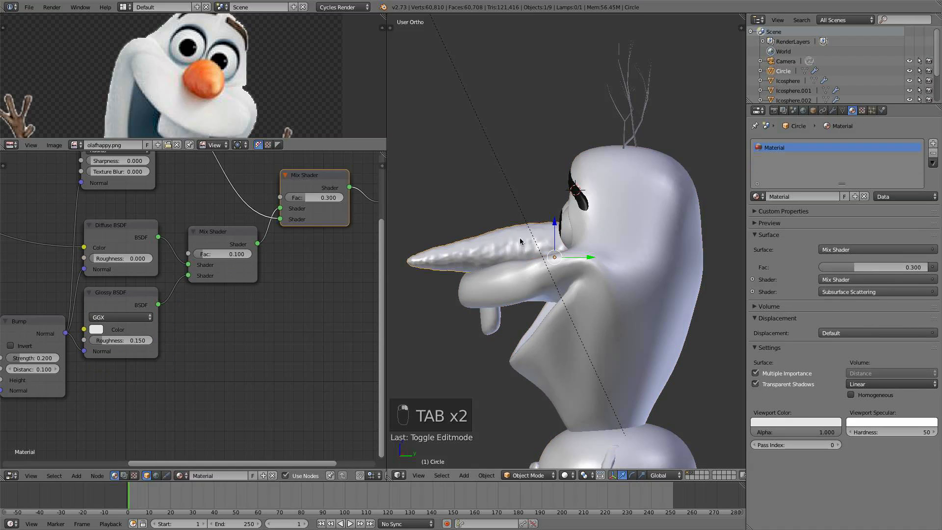
drag(595, 257, 573, 259)
key(s)
click(563, 256)
middle_drag(573, 259, 597, 261)
drag(538, 238, 537, 227)
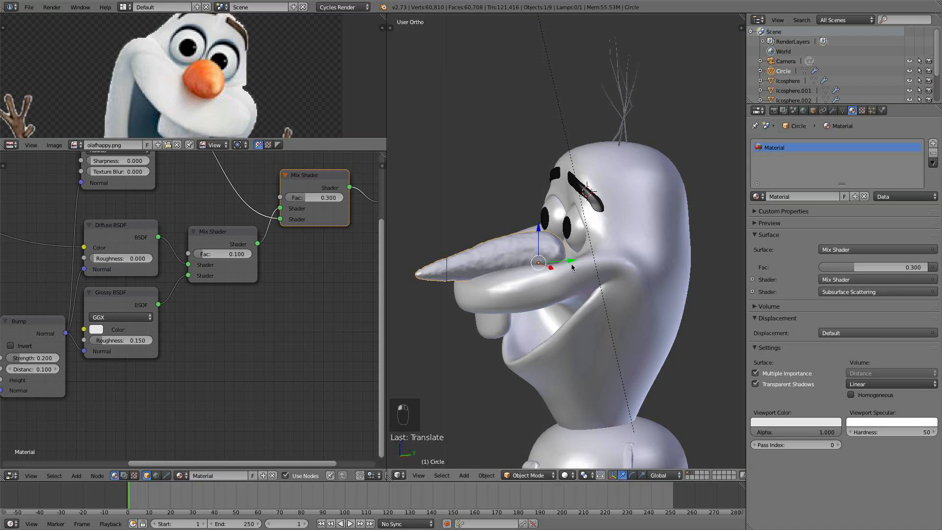
middle_drag(576, 261, 661, 253)
drag(580, 263, 582, 263)
drag(551, 230, 552, 231)
mouse_move(583, 246)
middle_down()
mouse_move(628, 253)
mouse_move(564, 255)
mouse_move(593, 262)
middle_up()
- Preview the whole snowman from the front and at an orbited angle in Rendered shading
scroll(590, 250, down, 3)
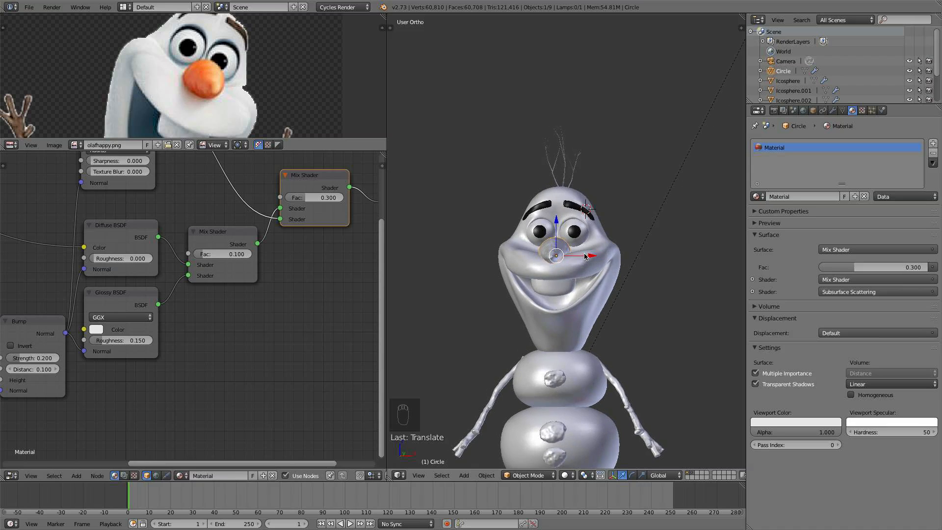
scroll(589, 257, down, 2)
key(KP_1)
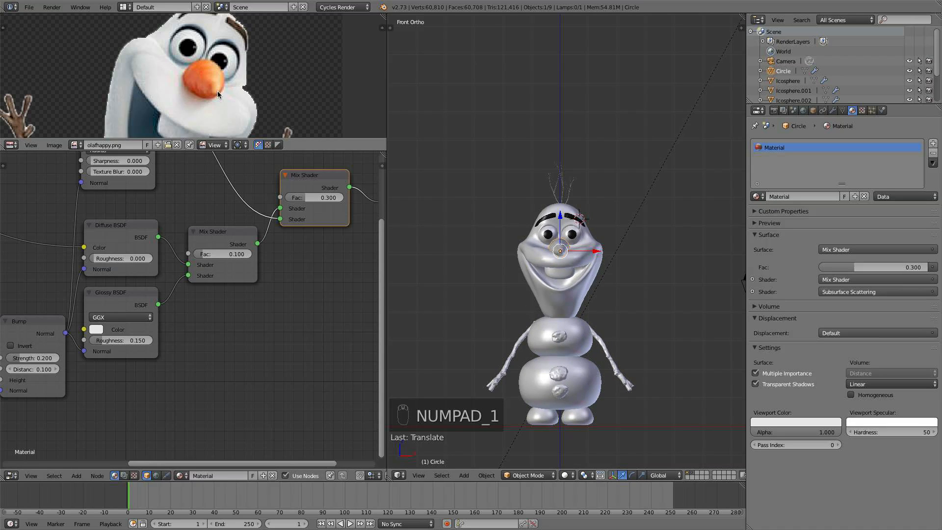
scroll(634, 292, up, 5)
scroll(634, 292, down, 5)
middle_drag(634, 292, 594, 294)
click(568, 477)
click(588, 406)
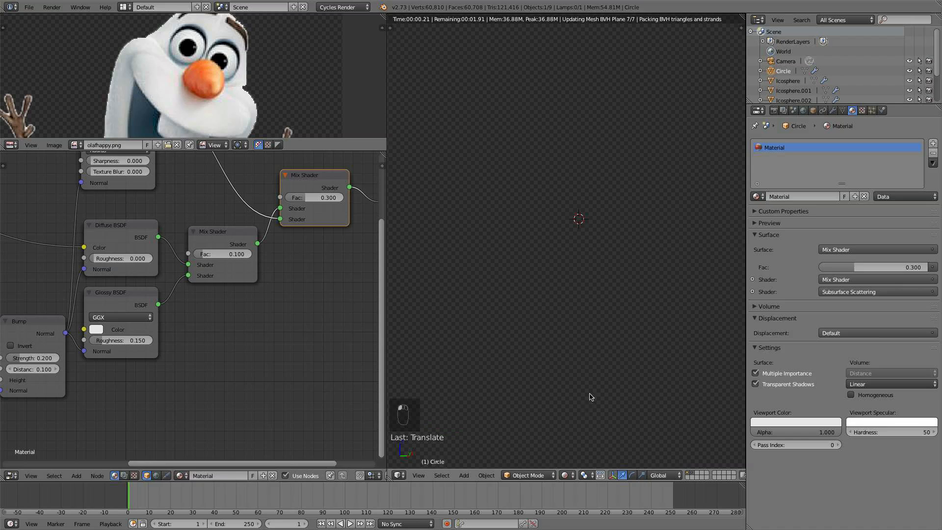
middle_drag(612, 362, 593, 378)
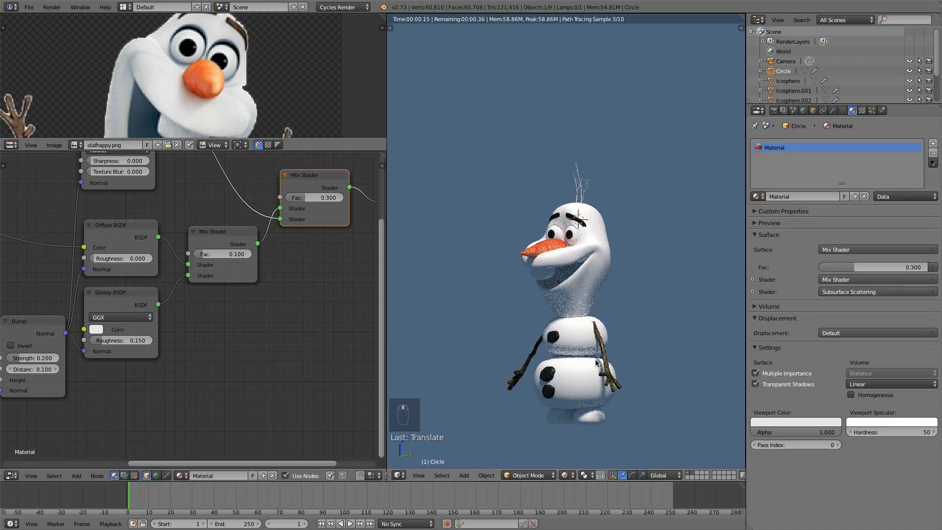
- Back in Solid shading, select the body mesh, enter Edit Mode, select everything and unwrap it with Smart UV Project
click(567, 475)
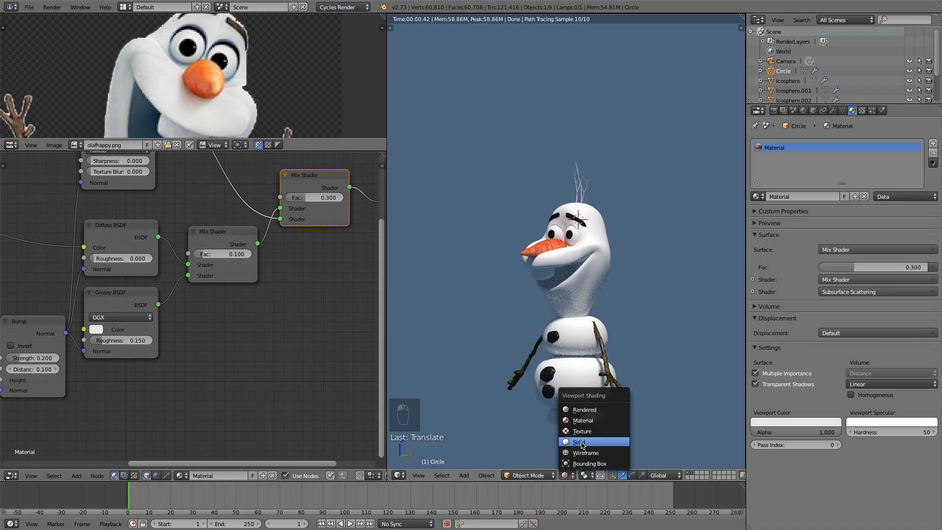
click(582, 445)
right_click(566, 319)
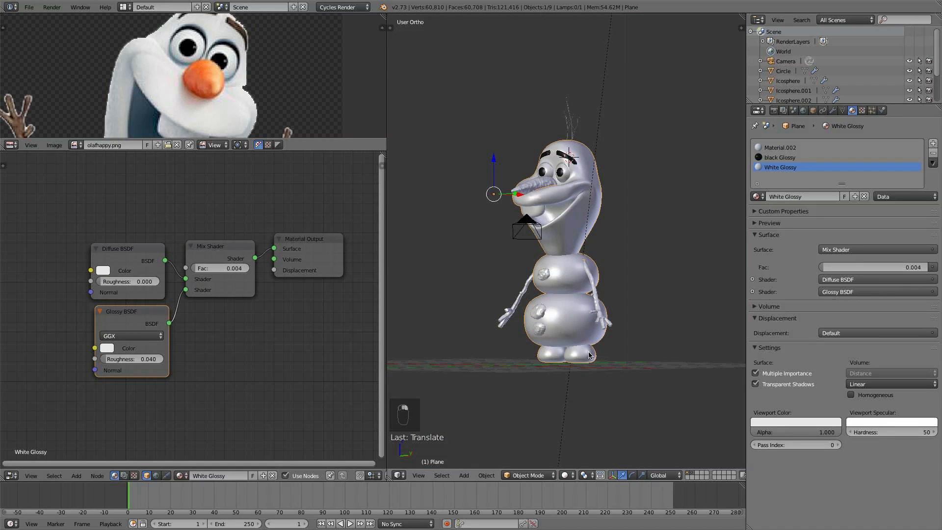
middle_drag(493, 281, 645, 225)
key(Tab)
key(a)
key(a)
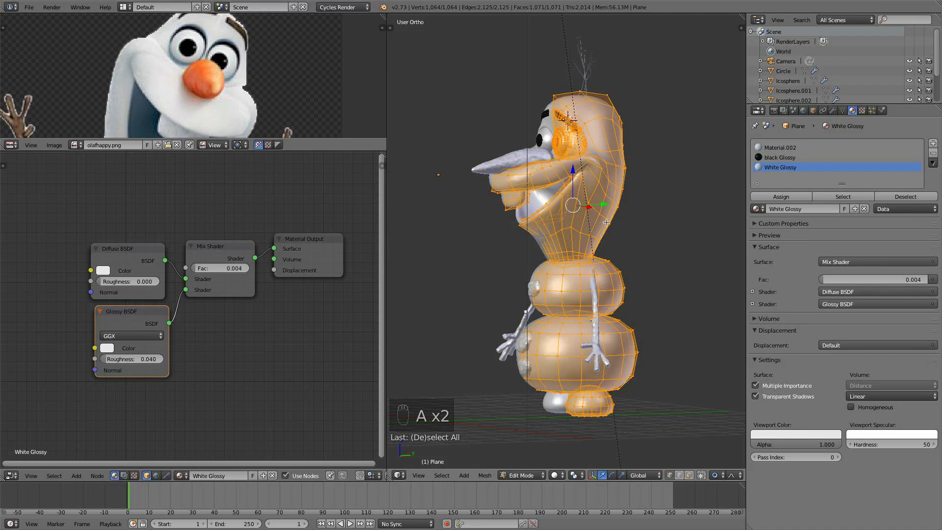
key(u)
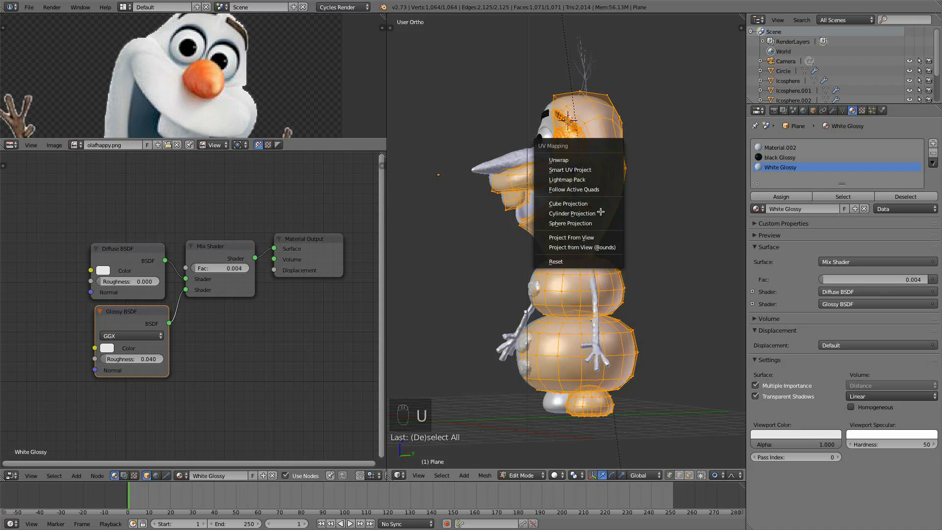
click(576, 169)
click(599, 228)
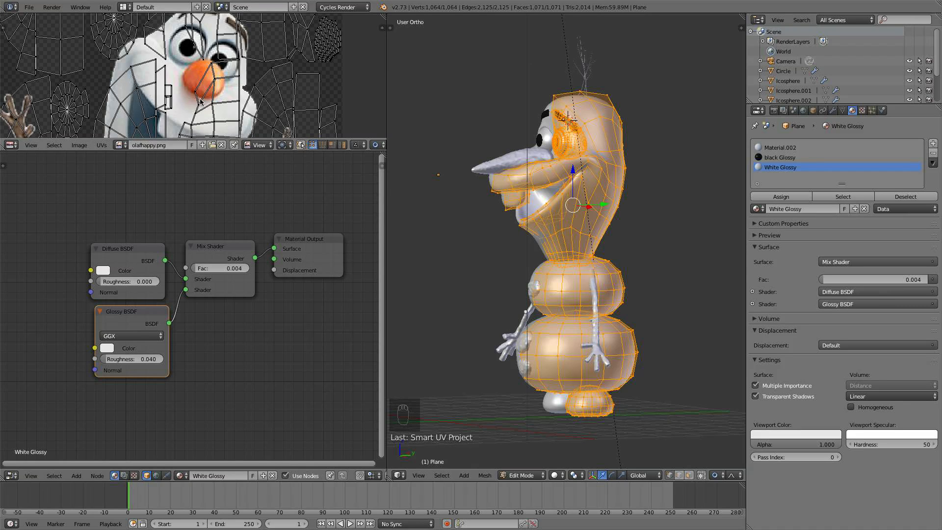
- Frame and select all in the UV layout, then return the body mesh to Object Mode
key(Home)
key(a)
key(a)
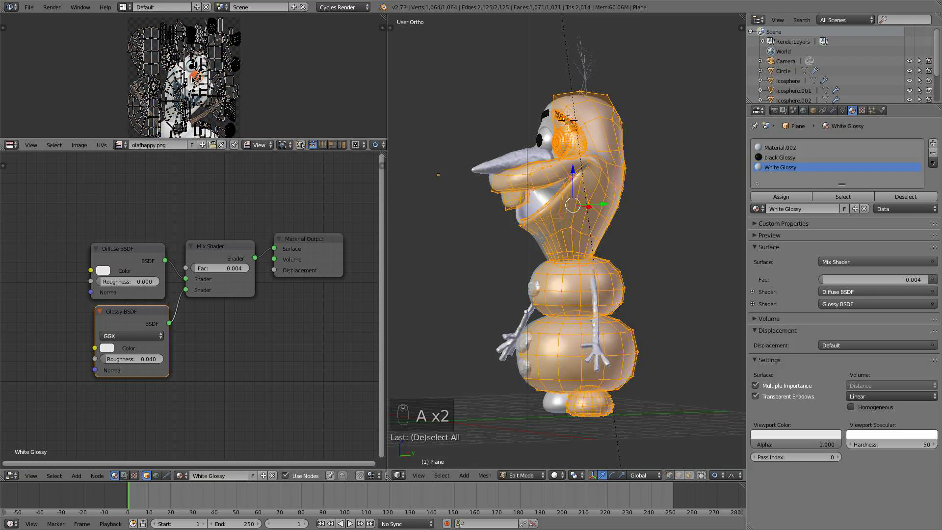
key(Tab)
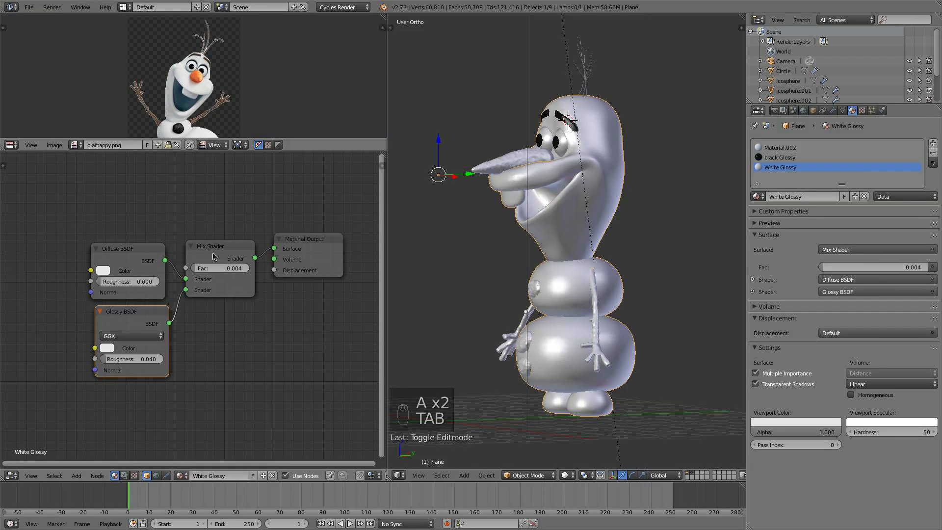
- Select the Material.002 slot on the body and enlarge the node editor area for editing
click(788, 148)
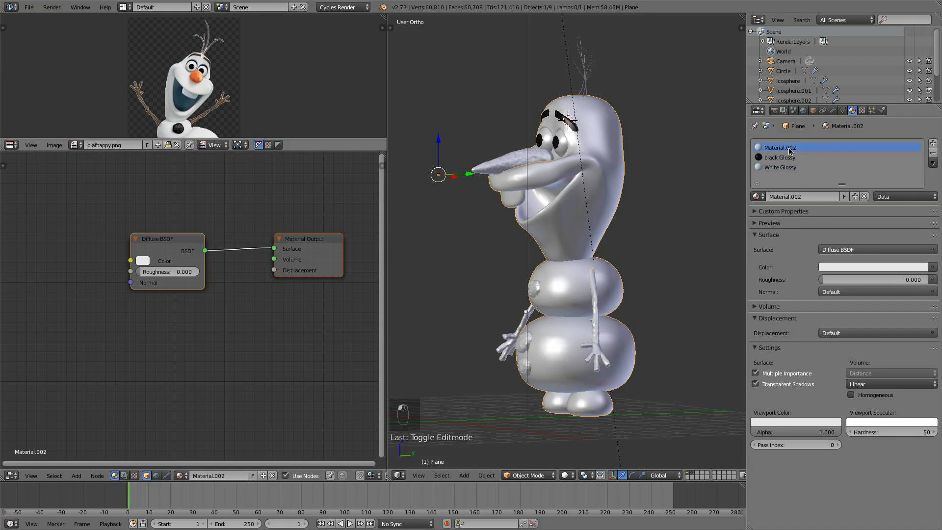
scroll(254, 269, up, 1)
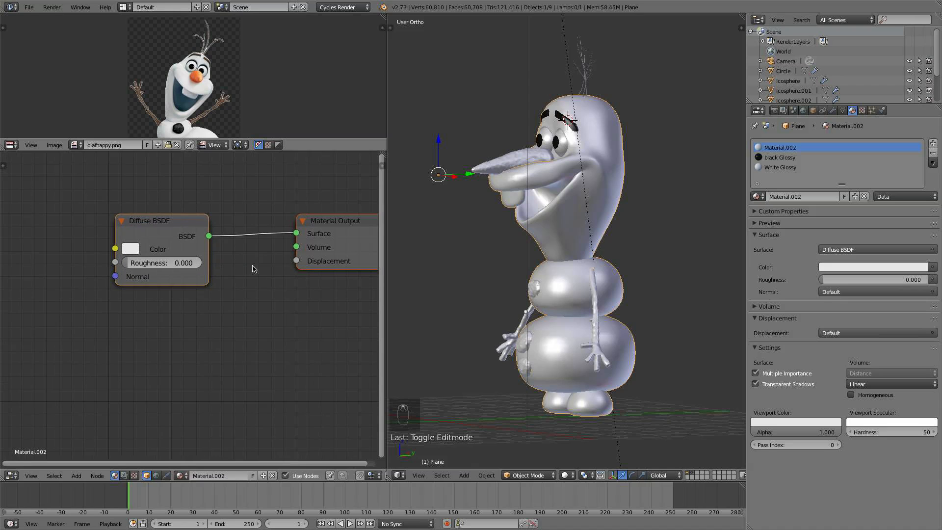
drag(191, 240, 154, 235)
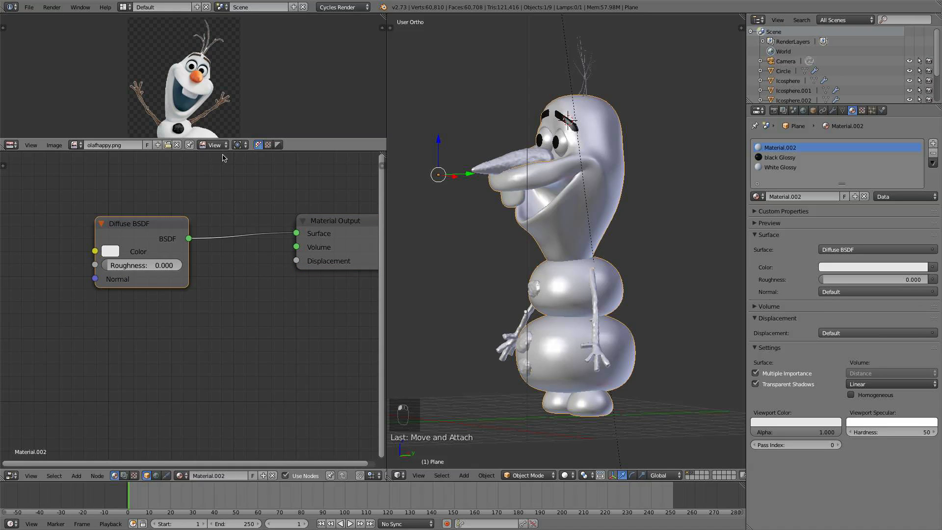
drag(223, 151, 223, 108)
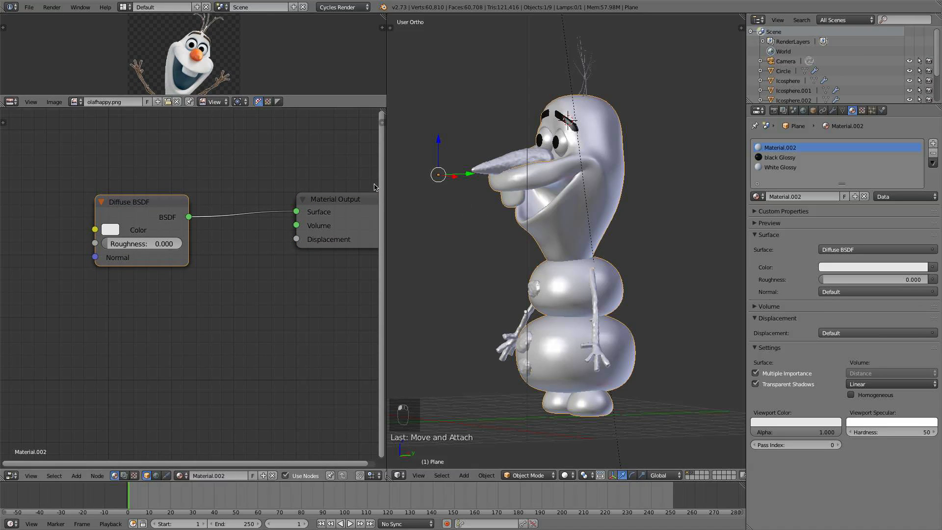
drag(385, 187, 471, 189)
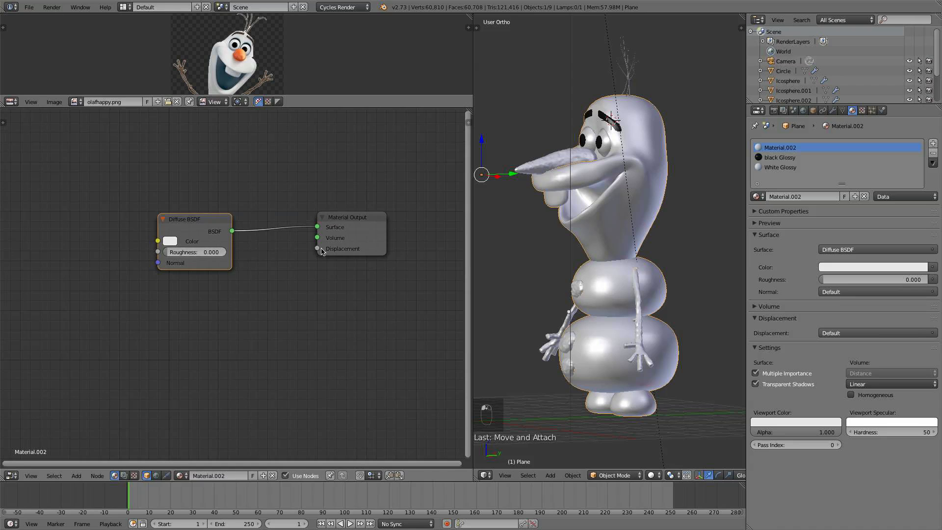
scroll(263, 260, down, 3)
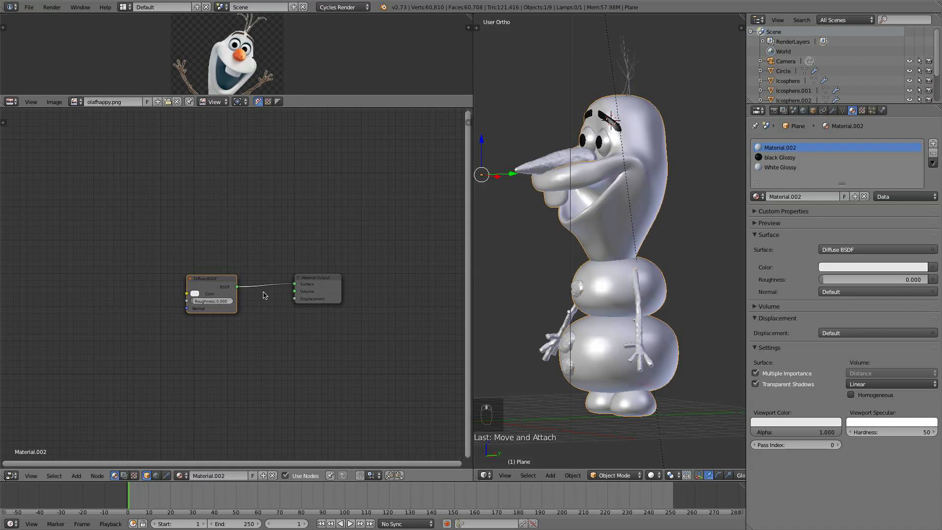
- Add a Noise Texture node to the Material.002 node tree
key(shift+a)
mouse_move(209, 234)
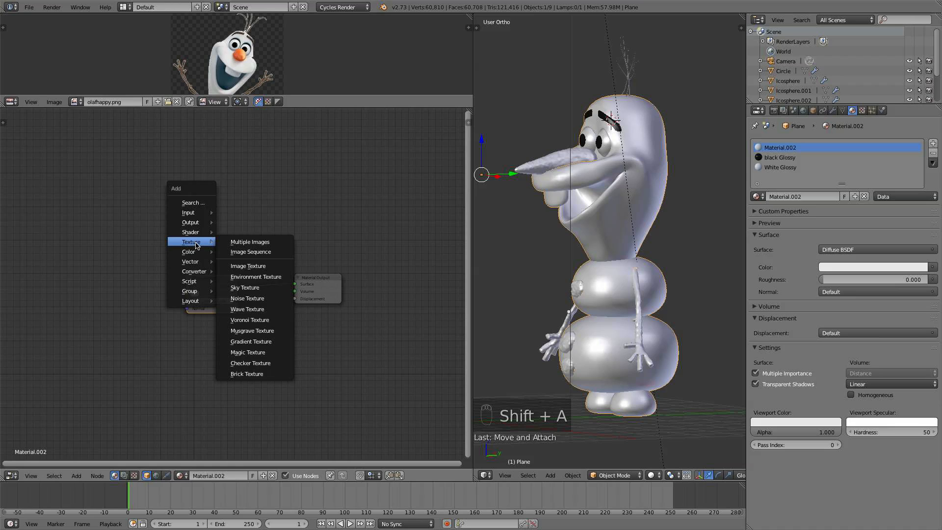
click(258, 299)
click(87, 175)
scroll(164, 238, up, 3)
middle_drag(114, 196, 180, 229)
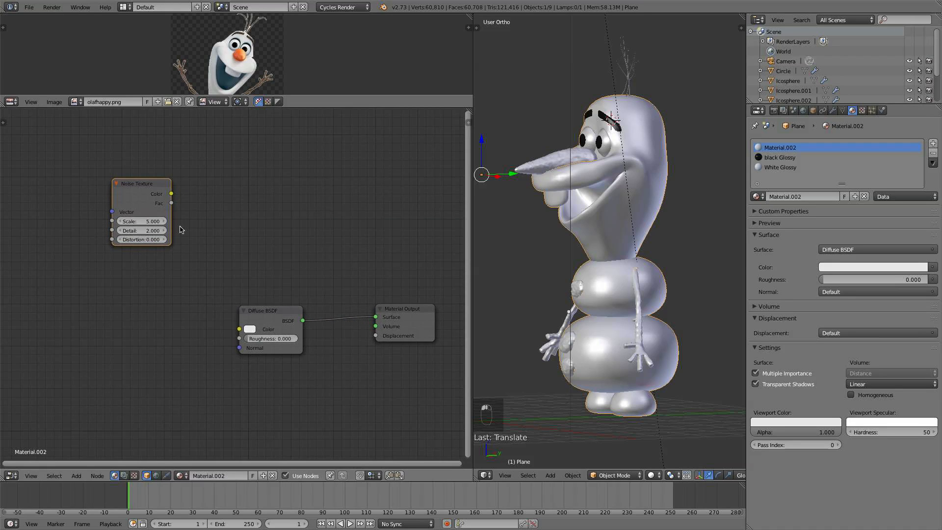
- Set the Noise Texture's Scale to 350 and Detail to 8
scroll(191, 251, up, 1)
drag(136, 218, 137, 218)
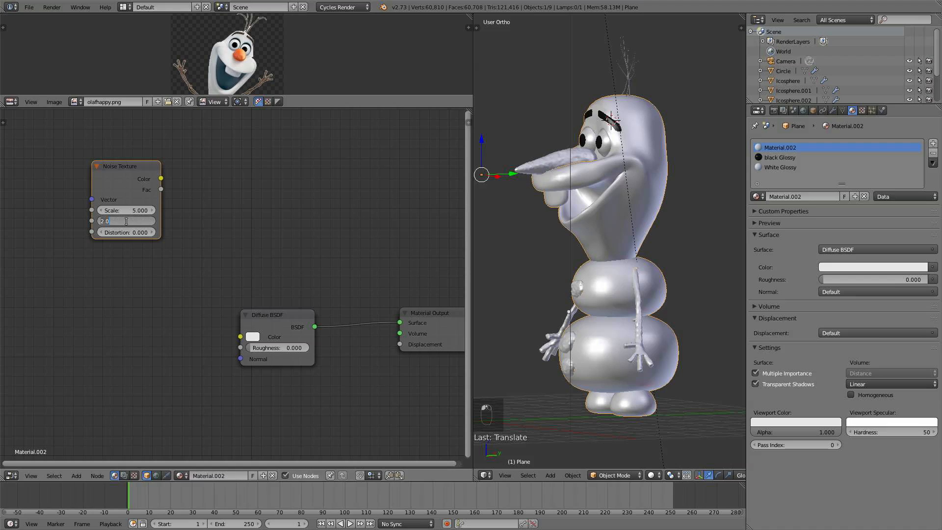
key(Return)
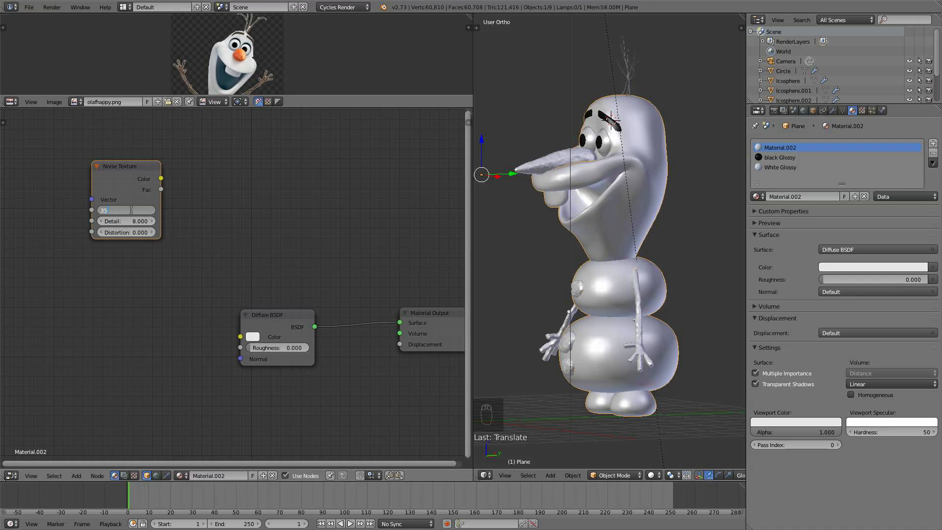
key(Return)
mouse_move(131, 170)
mouse_down()
mouse_move(131, 179)
mouse_move(131, 171)
mouse_up()
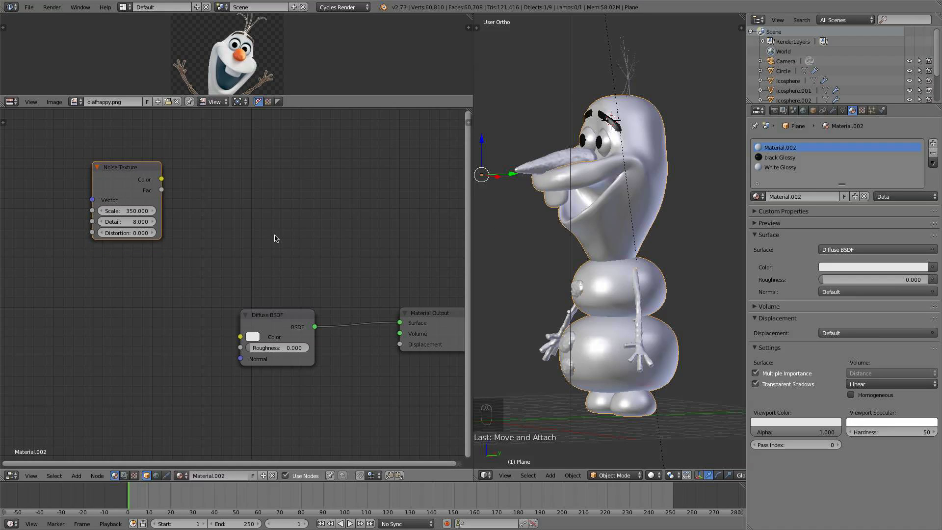
- Reposition the Diffuse BSDF node and set its color to a light bluish grey (0.526, 0.588, 0.634)
drag(152, 173, 156, 173)
drag(285, 323, 211, 317)
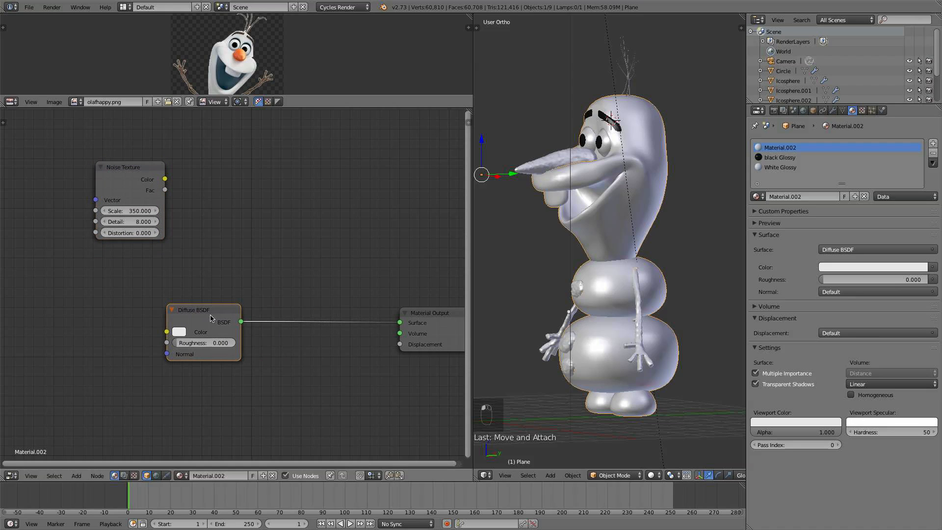
click(180, 332)
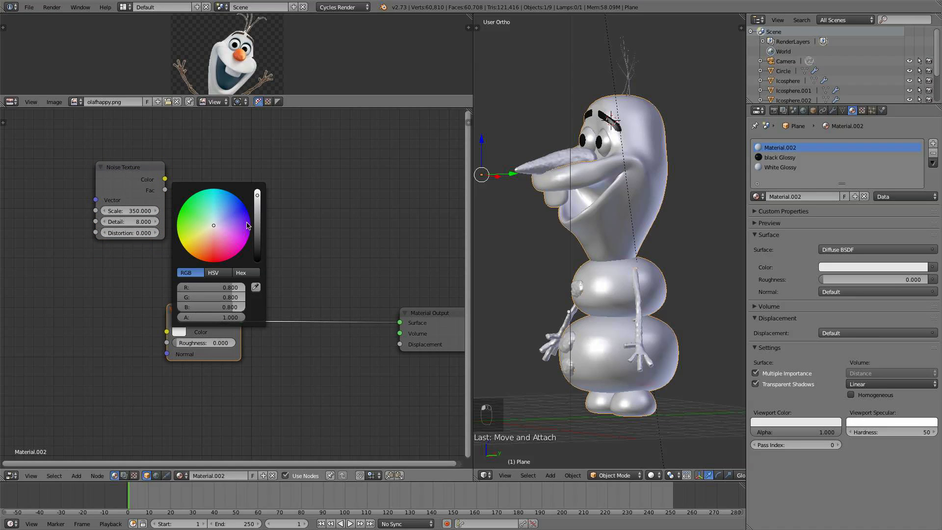
click(180, 333)
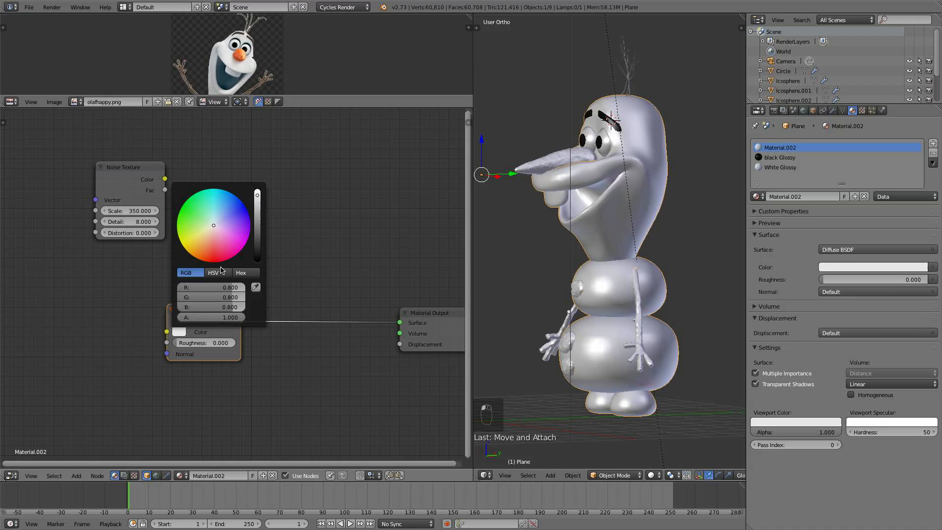
click(257, 198)
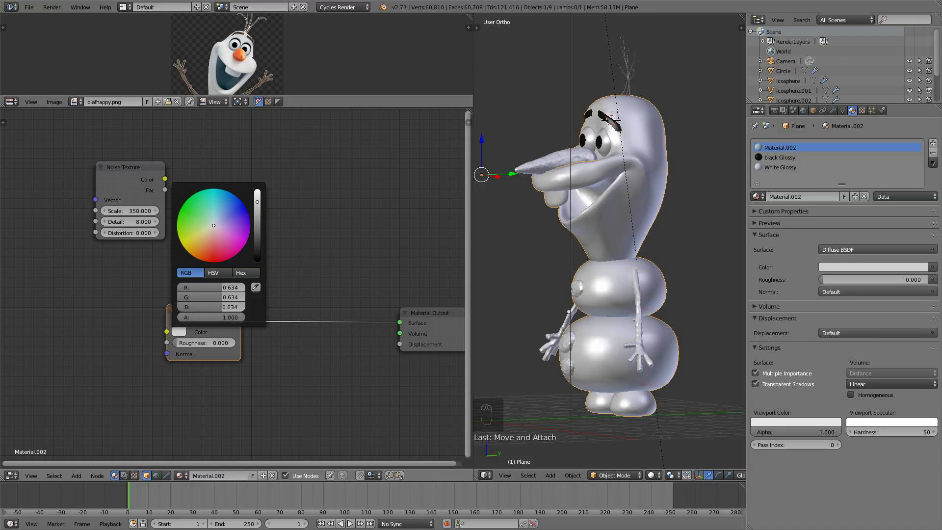
click(214, 224)
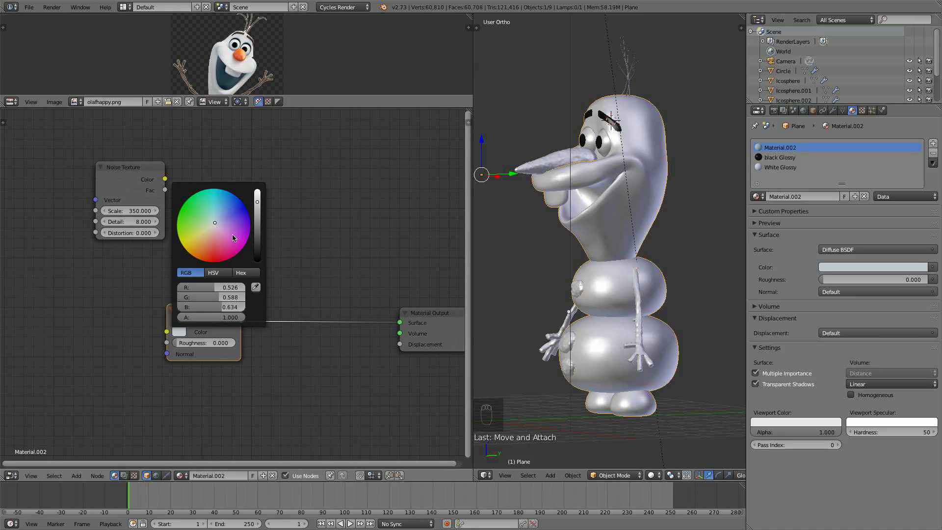
drag(207, 316, 180, 317)
- Add a Mix Shader between the Diffuse BSDF and Material Output, plus a Glossy BSDF node
scroll(328, 339, up, 1)
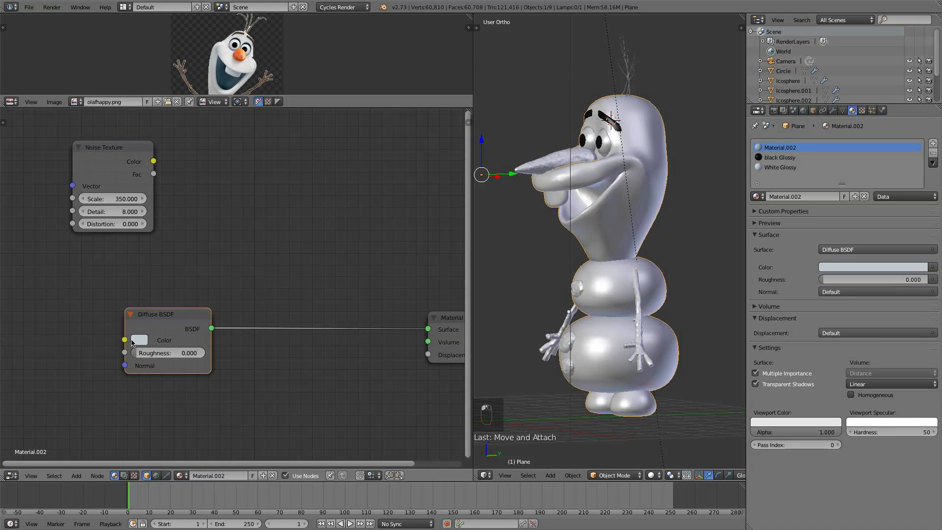
scroll(260, 323, down, 3)
scroll(300, 324, up, 1)
drag(429, 315, 440, 311)
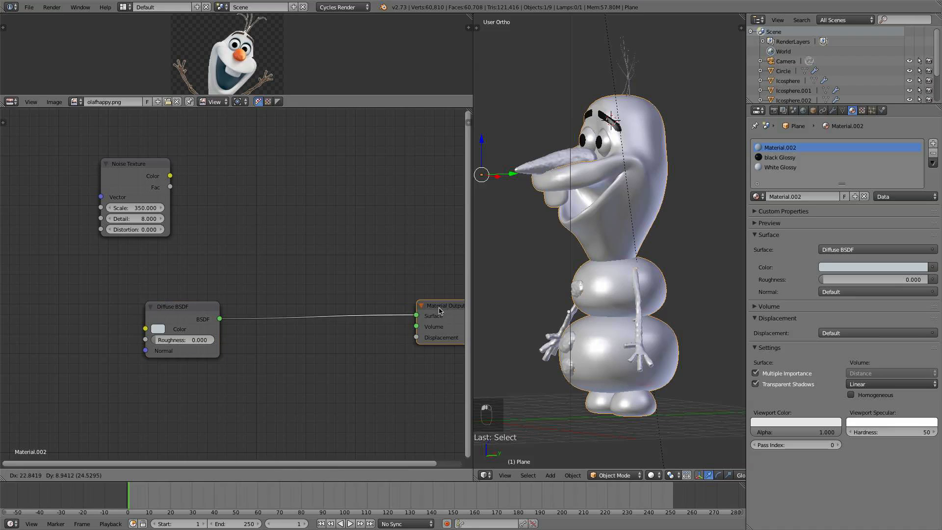
key(shift+a)
mouse_move(305, 313)
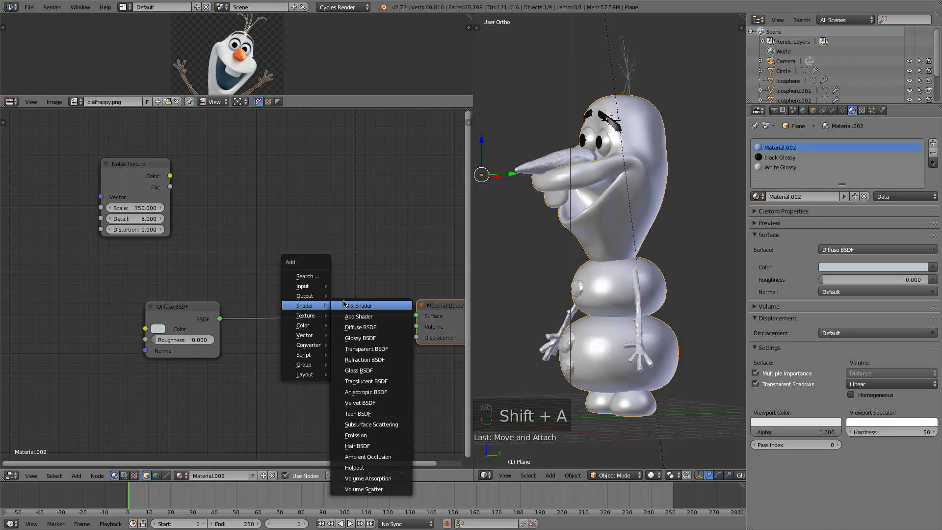
click(345, 300)
click(314, 304)
key(shift+a)
mouse_move(328, 301)
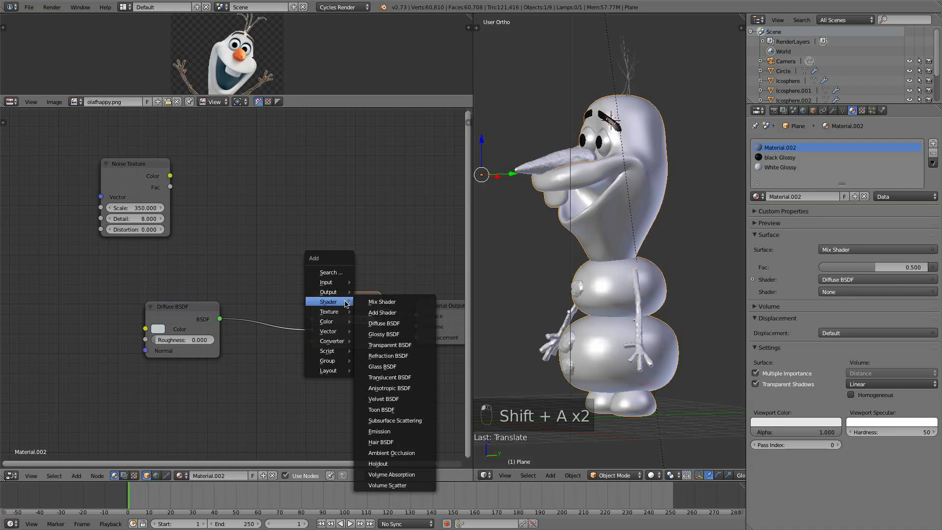
click(380, 334)
click(220, 366)
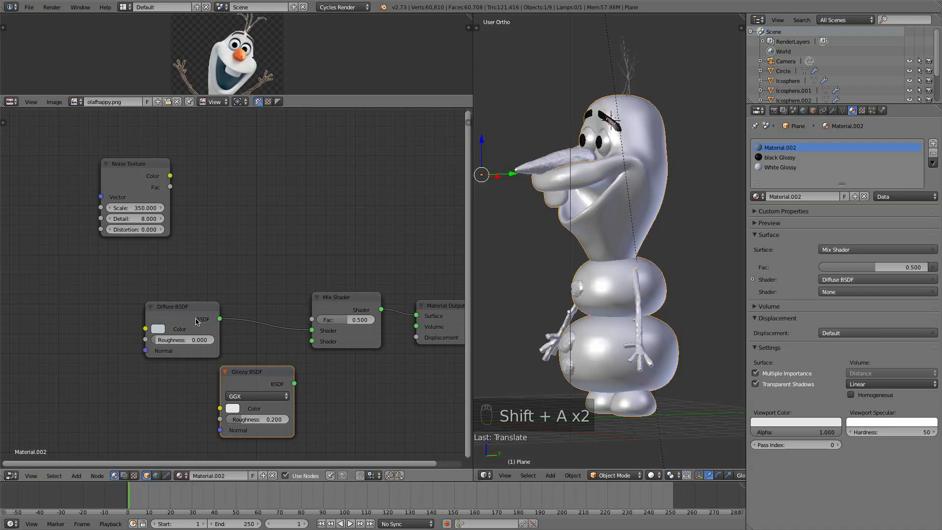
- Connect the Glossy BSDF into the Mix Shader's second shader input and tidy the node positions
drag(201, 319, 201, 304)
drag(250, 372, 290, 364)
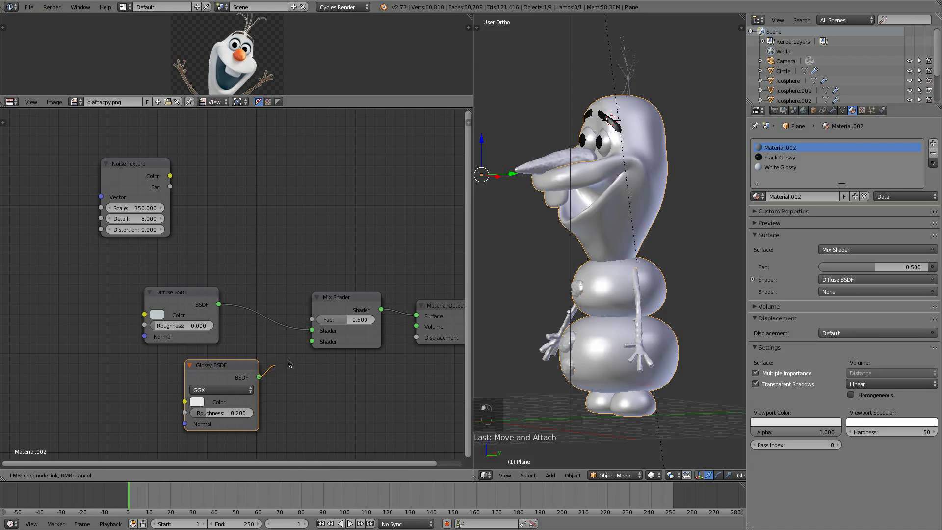
drag(320, 336, 313, 341)
drag(337, 303, 362, 296)
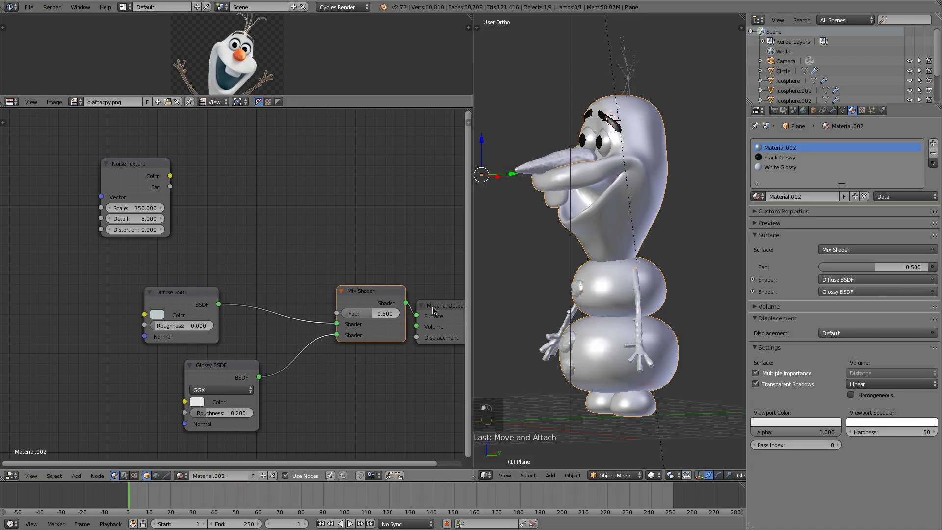
- Add a ColorRamp node and feed the Noise Texture's Color into its Fac input
drag(446, 304, 6, 295)
drag(142, 172, 114, 143)
scroll(194, 146, up, 1)
key(shift+a)
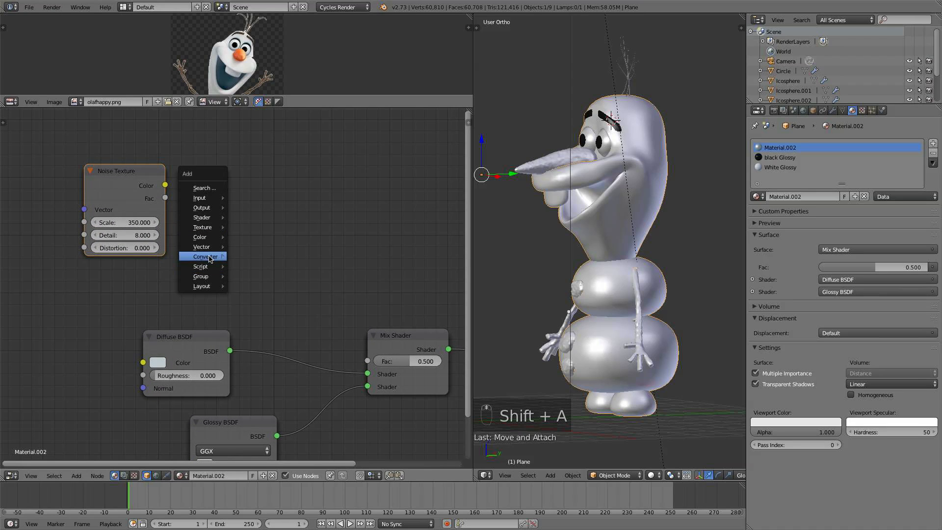
mouse_move(210, 259)
click(255, 266)
click(186, 146)
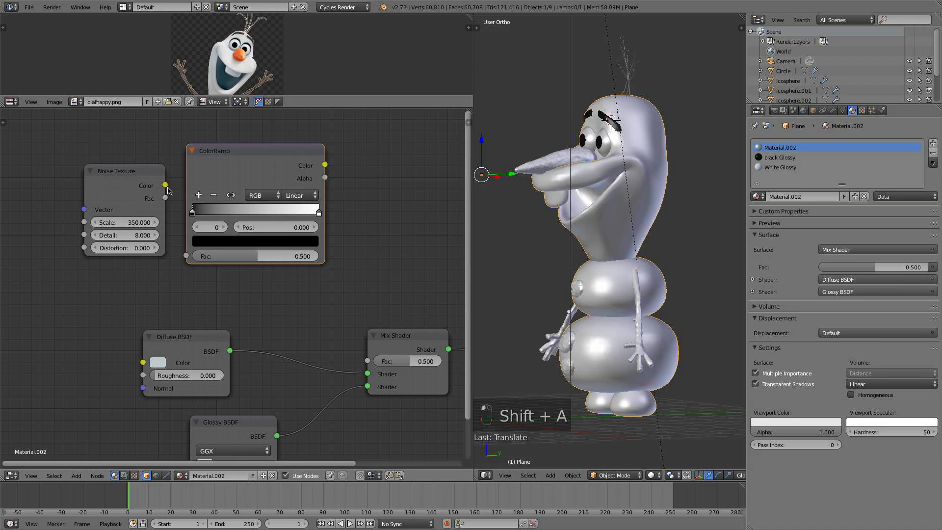
drag(166, 186, 186, 255)
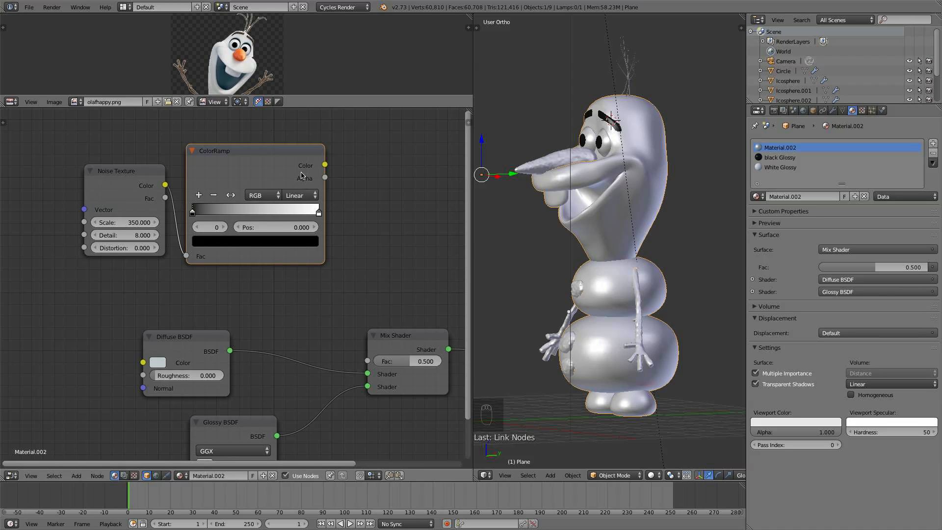
- Switch the viewport to Rendered shading in perspective view
click(653, 469)
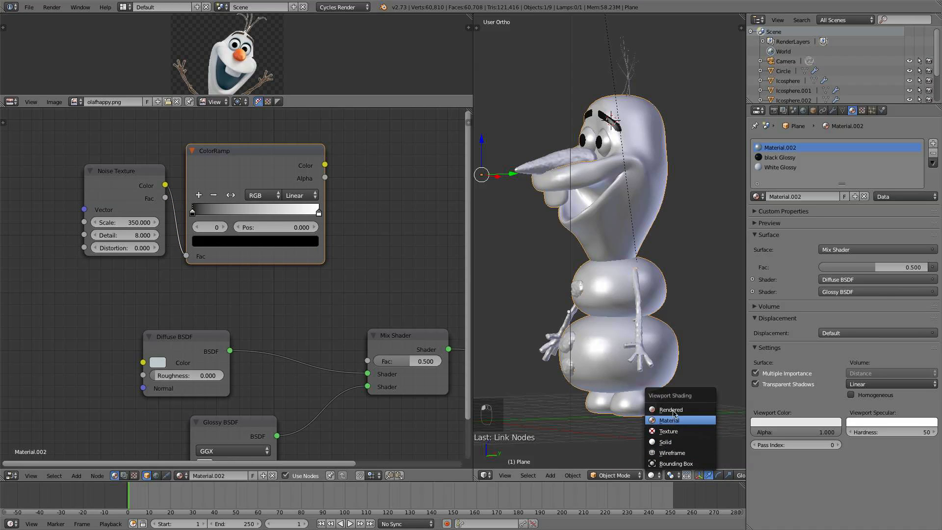
click(669, 408)
key(KP_5)
middle_drag(614, 314, 653, 314)
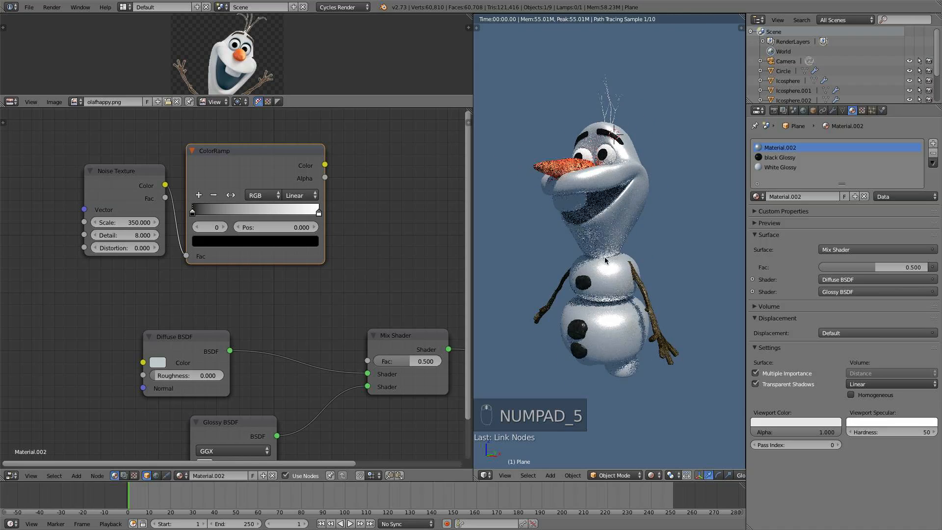
- Preview the ColorRamp's Color output directly on the model and inspect it up close
ctrl+shift+click(302, 165)
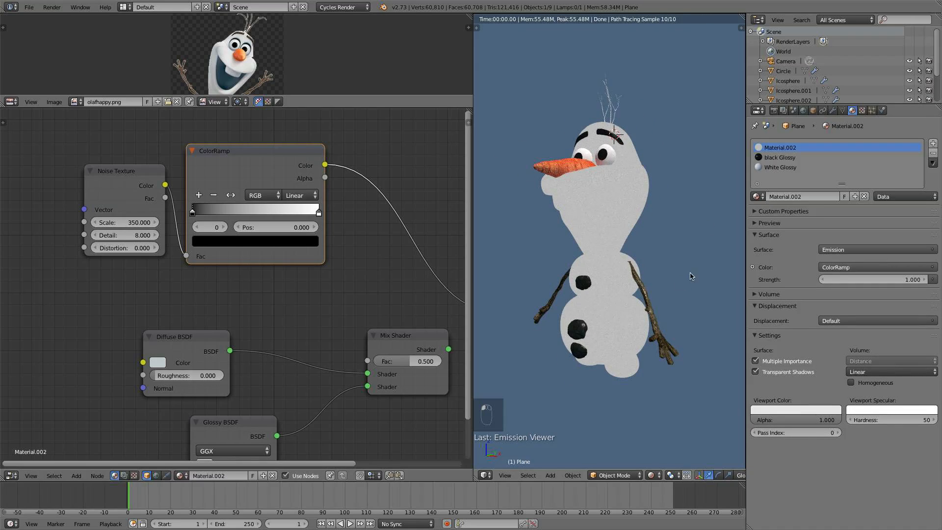
scroll(655, 312, up, 5)
scroll(655, 311, up, 3)
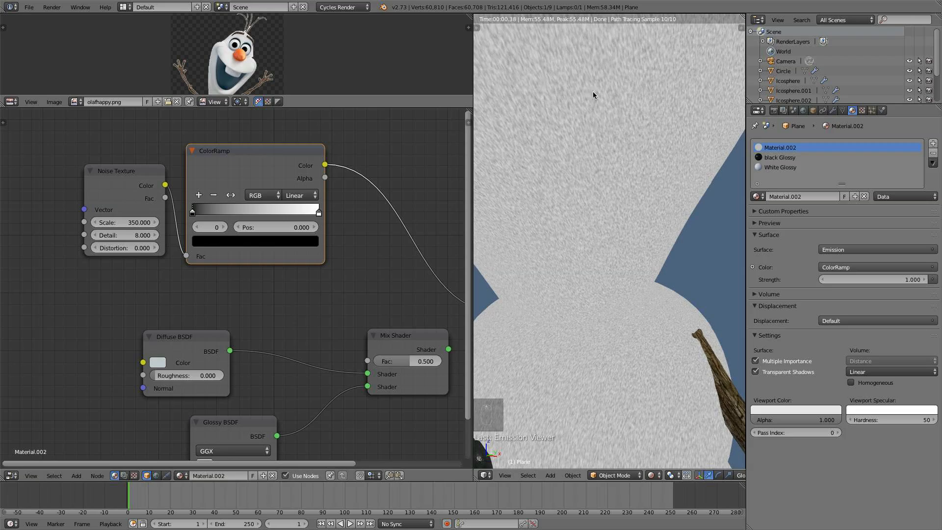
scroll(606, 170, down, 3)
scroll(605, 170, down, 4)
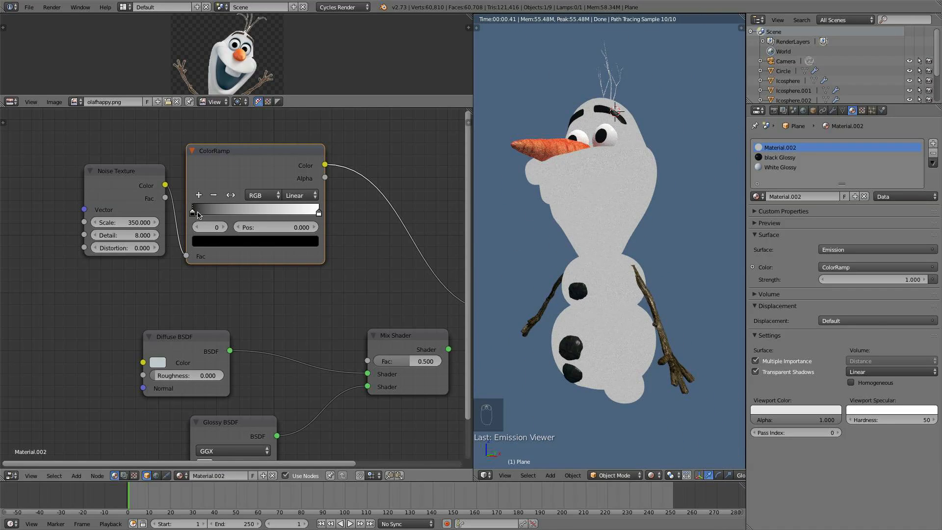
- Move the ColorRamp's black stop to position 0.450 and its white stop to 0.564
drag(198, 215, 250, 212)
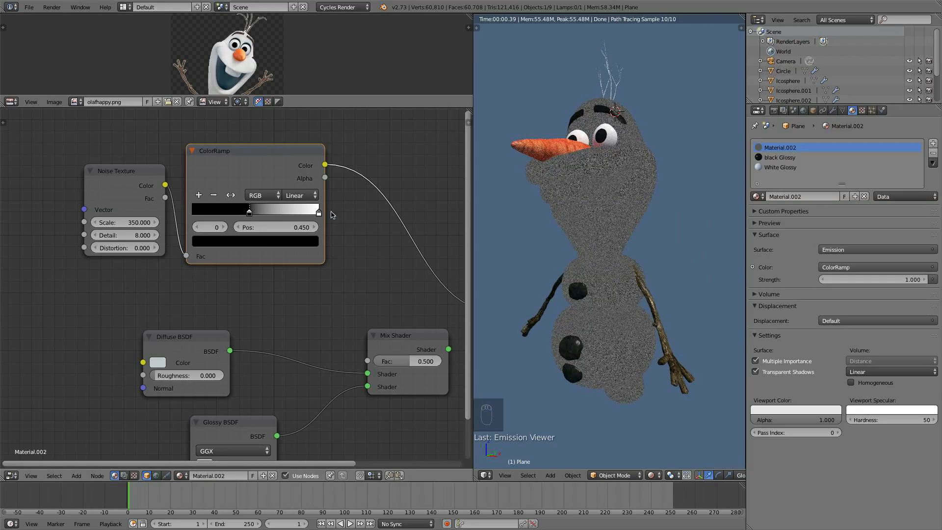
drag(319, 212, 263, 211)
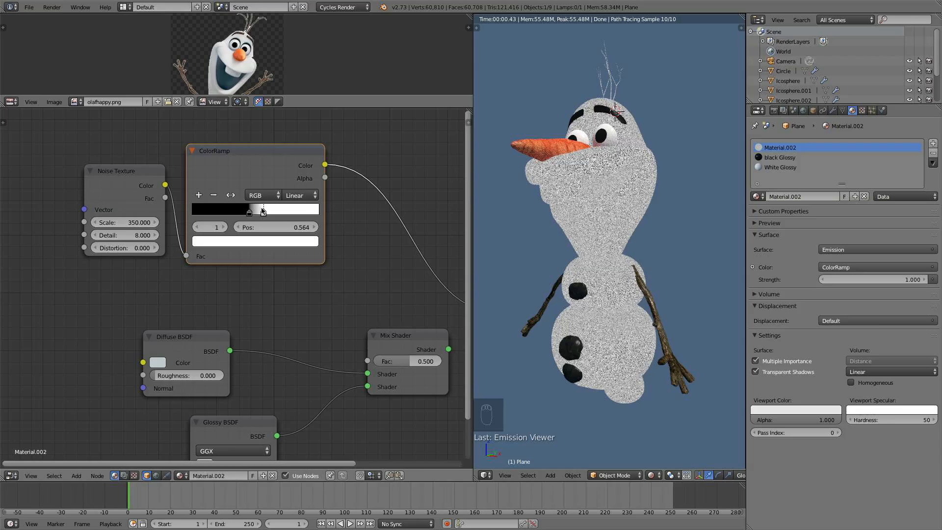
scroll(639, 227, up, 4)
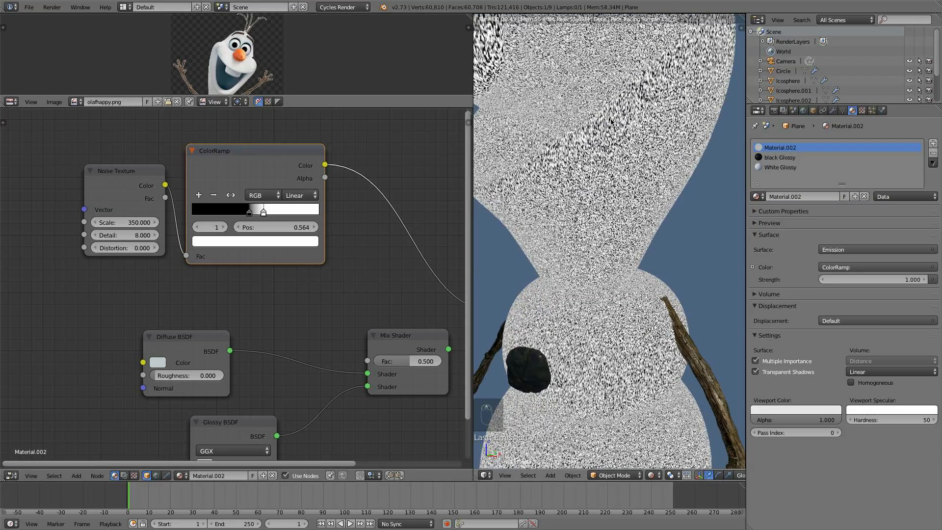
- Move the ColorRamp's black stop to position 0.427
scroll(569, 108, down, 4)
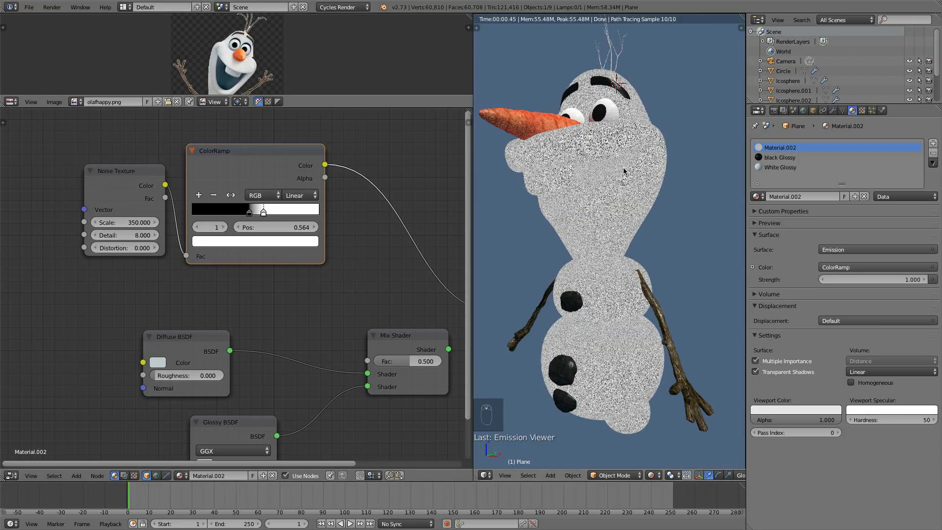
scroll(289, 244, down, 2)
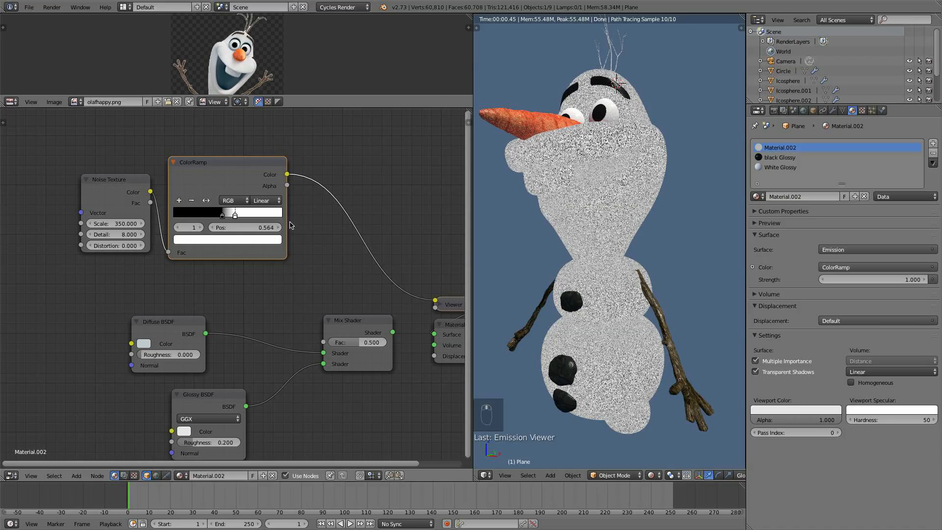
drag(236, 216, 237, 216)
click(221, 216)
scroll(296, 297, down, 2)
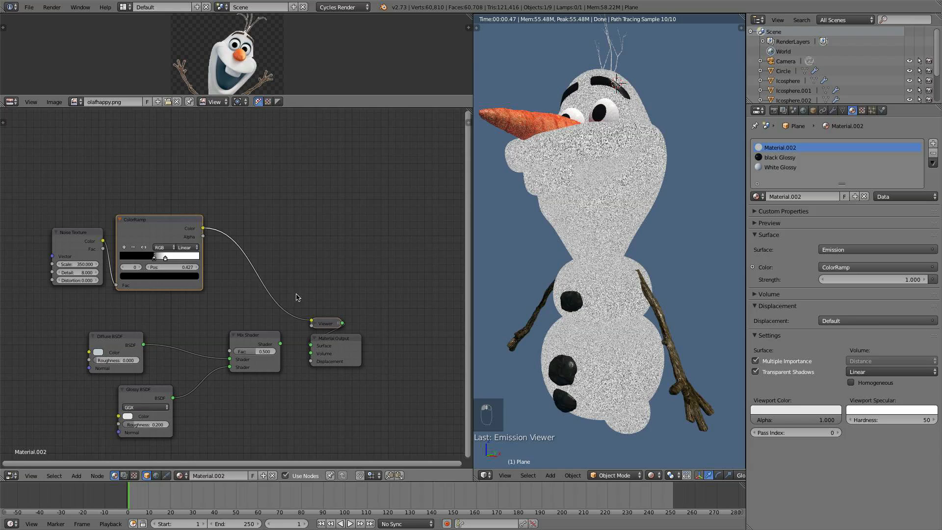
- Feed the ColorRamp's Color into the Mix Shader's Fac and preview the Mix Shader result on the model
drag(202, 231, 224, 290)
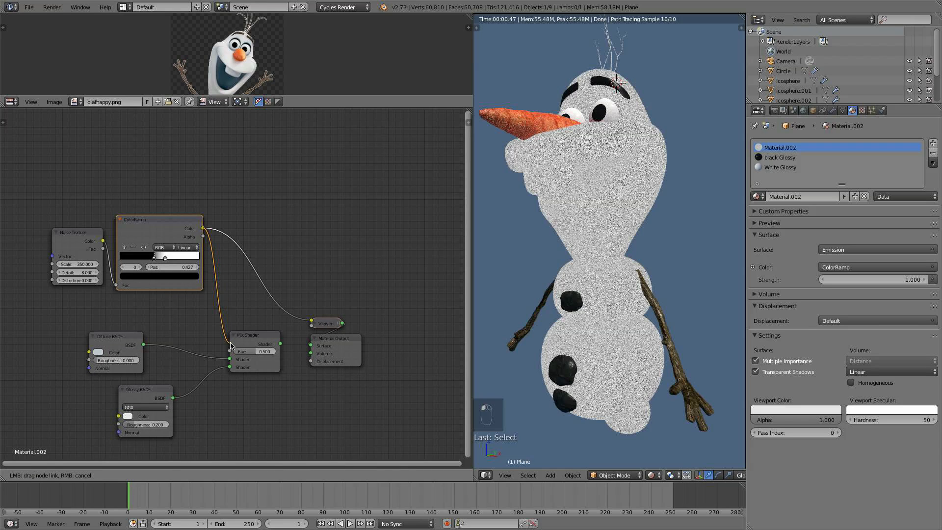
drag(230, 345, 230, 351)
ctrl+shift+click(253, 343)
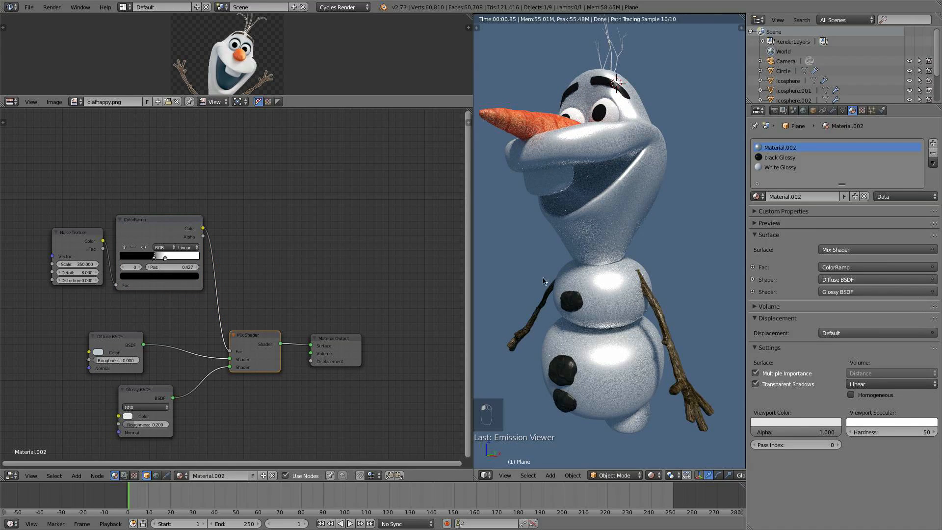
drag(338, 343, 392, 335)
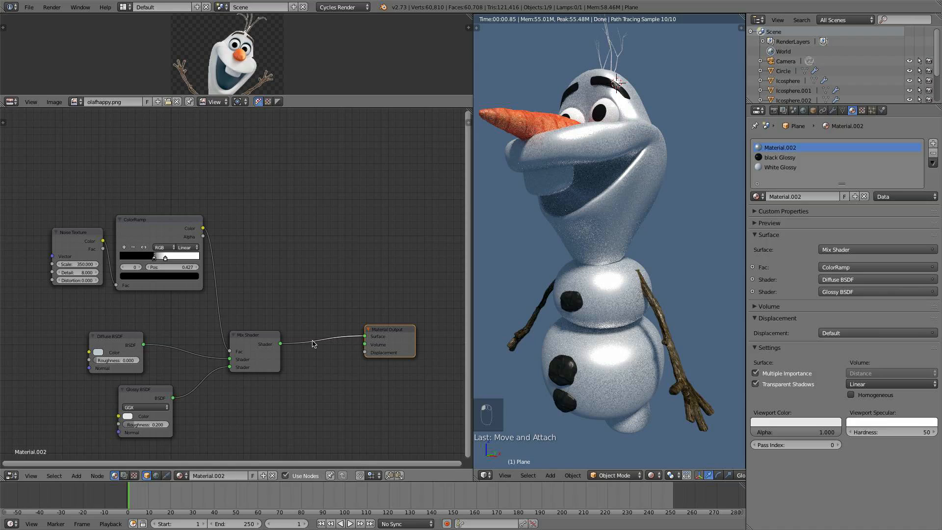
drag(265, 344, 298, 338)
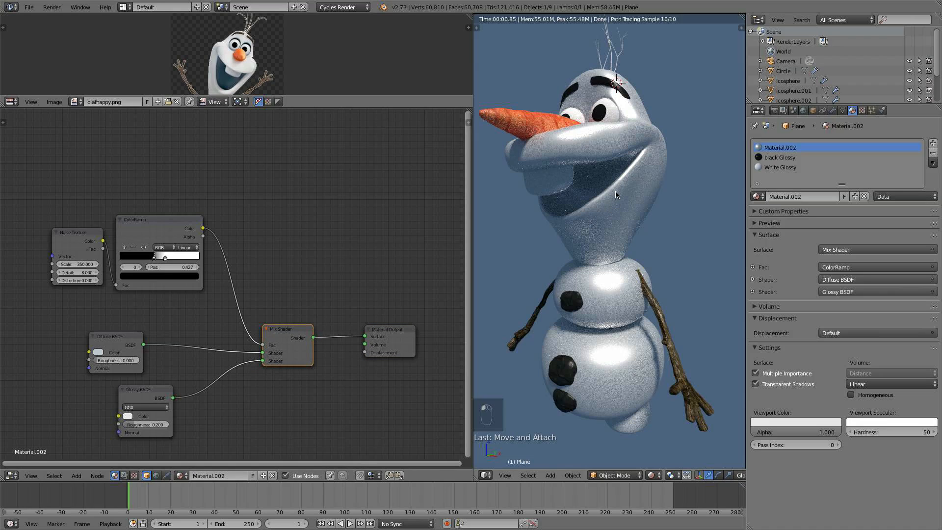
middle_drag(623, 168, 652, 161)
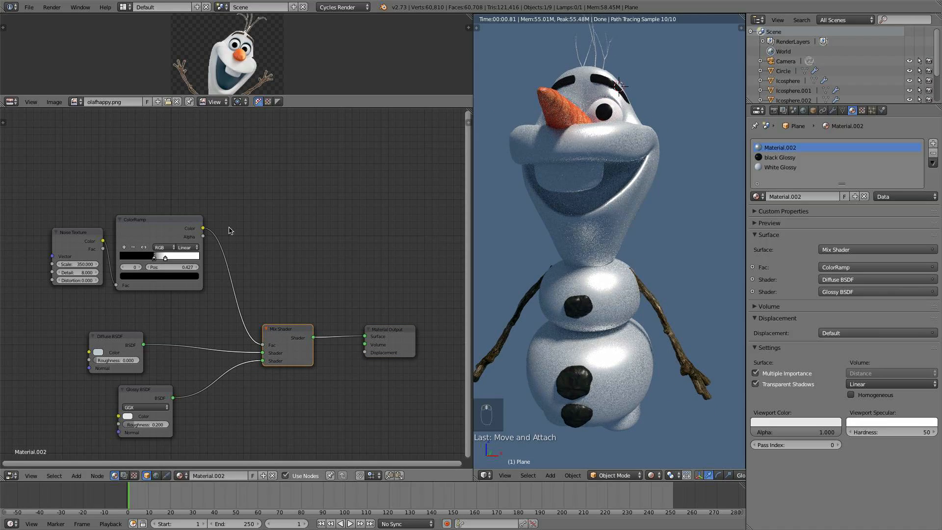
- Move the ColorRamp's black stop to 0.536 while previewing the ramp, returning the preview to the Mix Shader and inspecting the body
ctrl+shift+click(164, 229)
drag(170, 262, 163, 257)
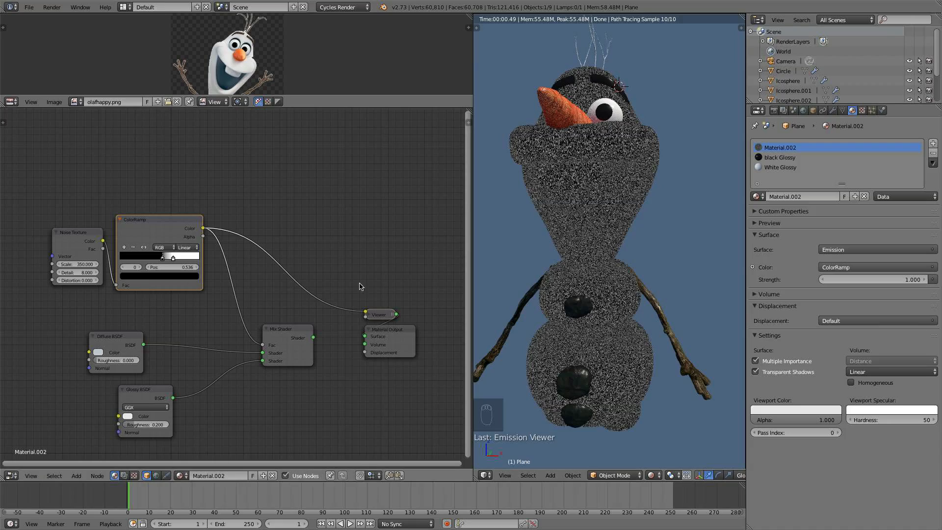
ctrl+shift+click(295, 333)
middle_drag(692, 171, 634, 163)
scroll(611, 214, up, 6)
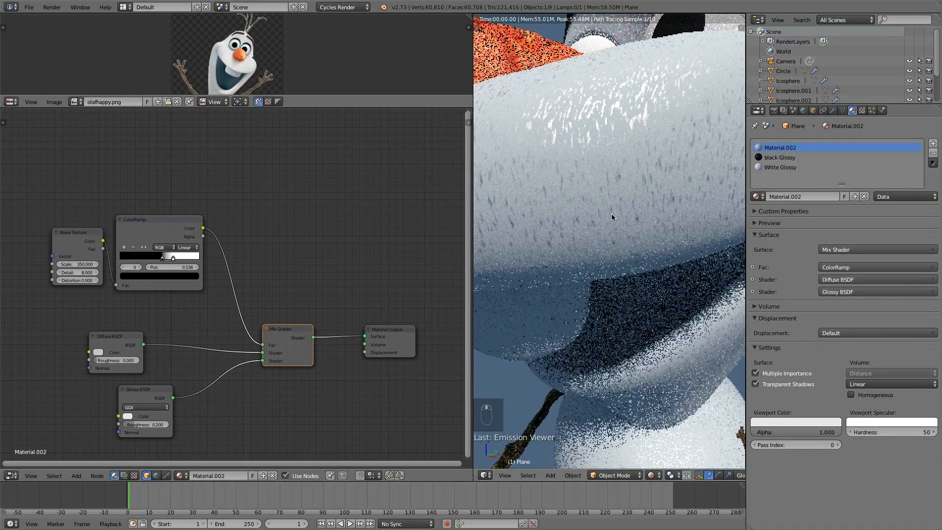
scroll(638, 157, down, 6)
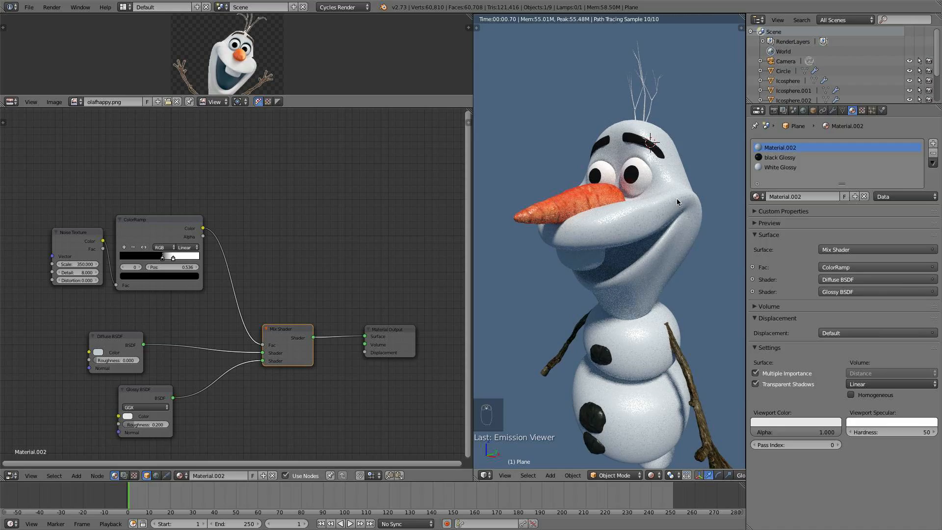
middle_drag(670, 219, 668, 205)
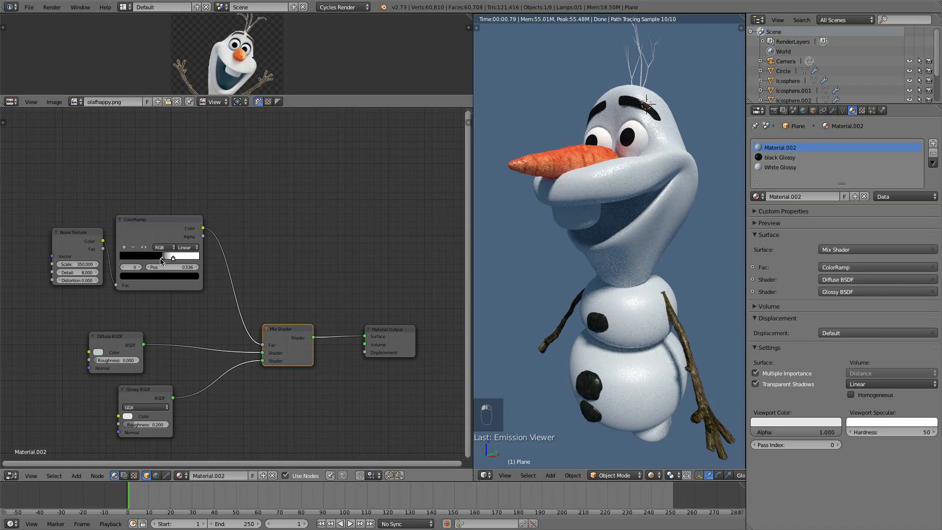
- Move the ColorRamp's white stop to 0.650 and inspect the snowy surface up close
drag(161, 259, 172, 258)
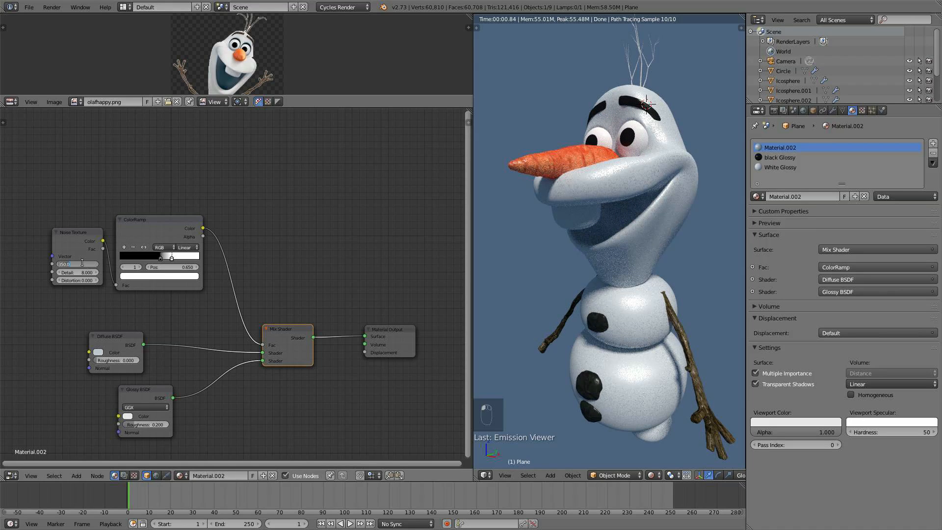
text(00)
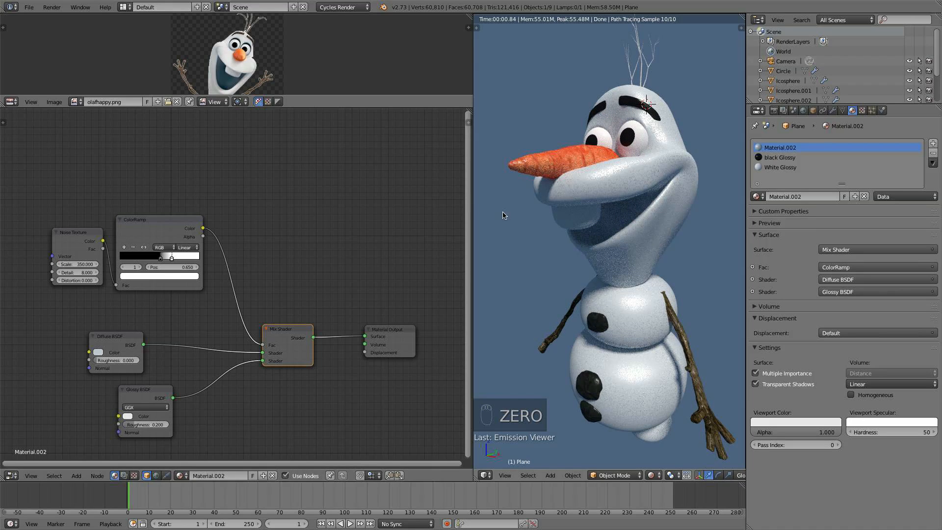
middle_drag(619, 223, 673, 121)
scroll(665, 237, down, 5)
scroll(670, 237, up, 7)
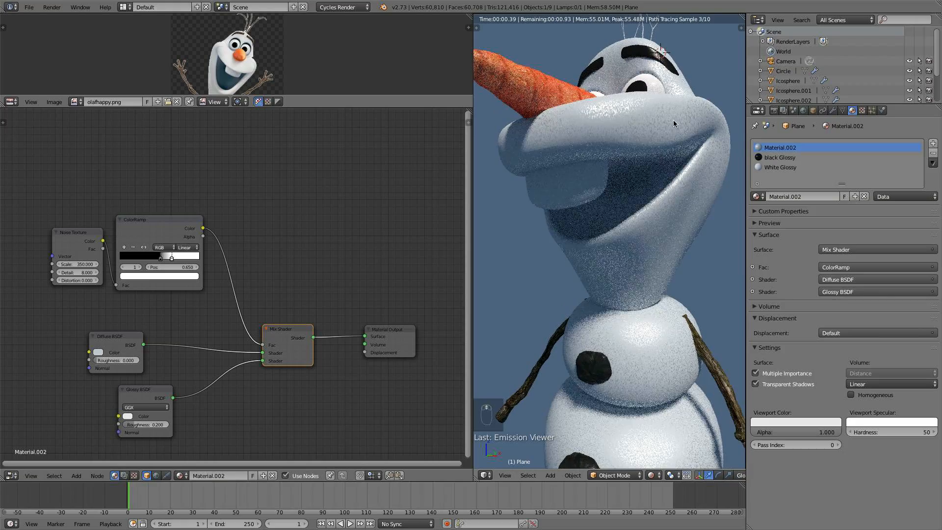
middle_drag(610, 109, 640, 205)
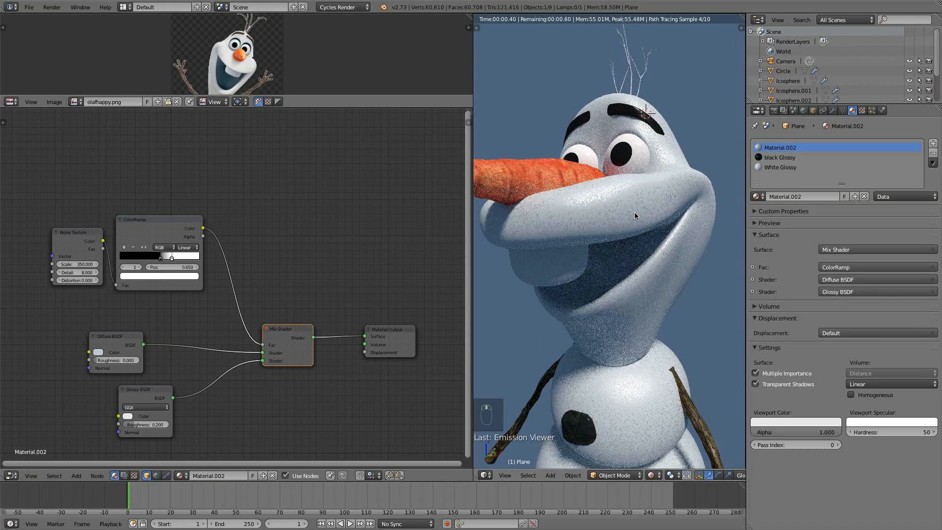
- Add a Fresnel input node and place it above the ColorRamp
mouse_move(293, 338)
mouse_down()
mouse_move(315, 330)
mouse_move(307, 326)
mouse_up()
middle_drag(298, 276, 319, 305)
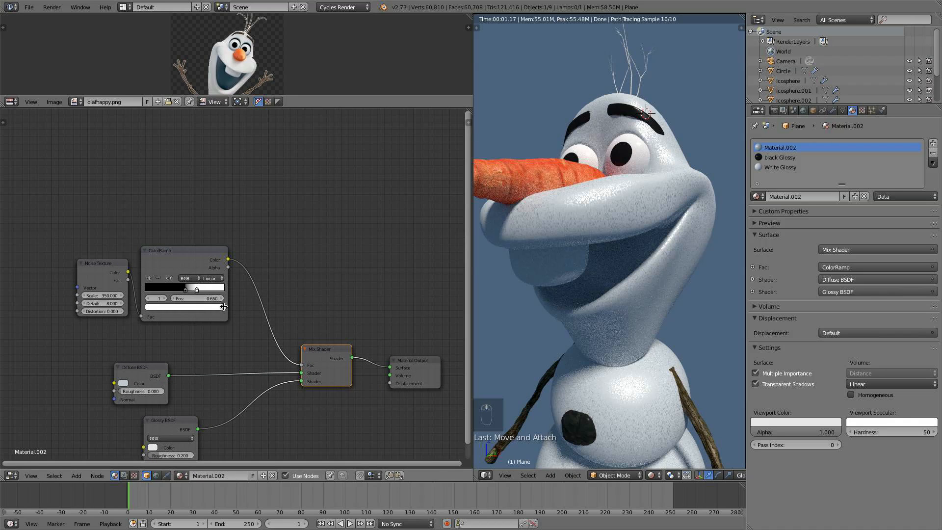
key(shift+a)
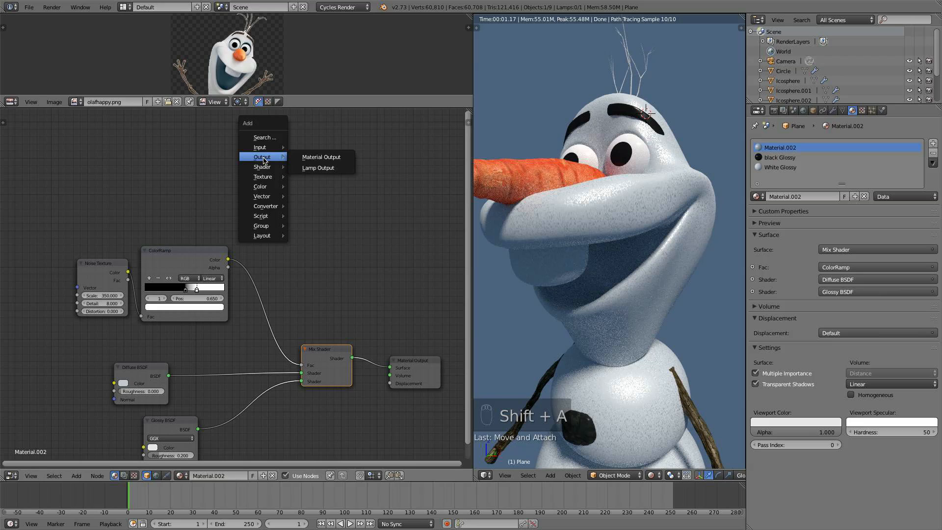
mouse_move(265, 147)
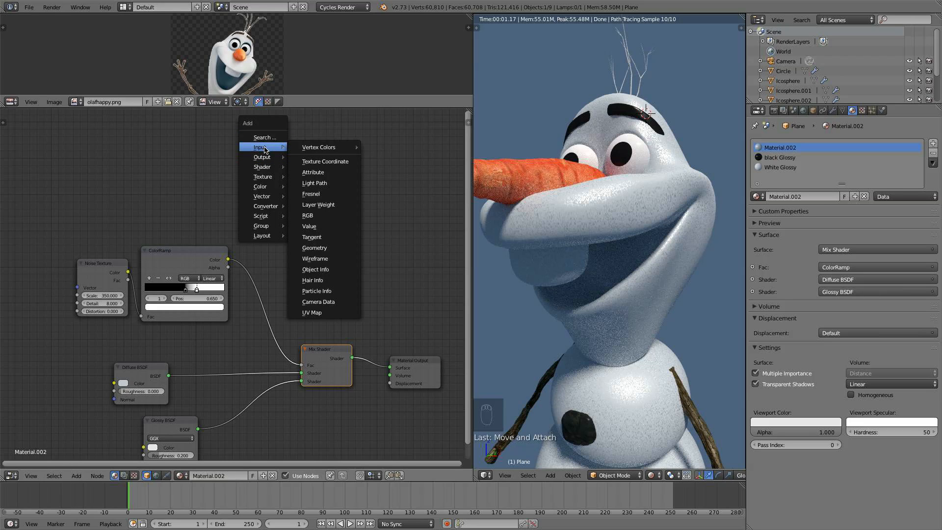
click(335, 194)
click(257, 194)
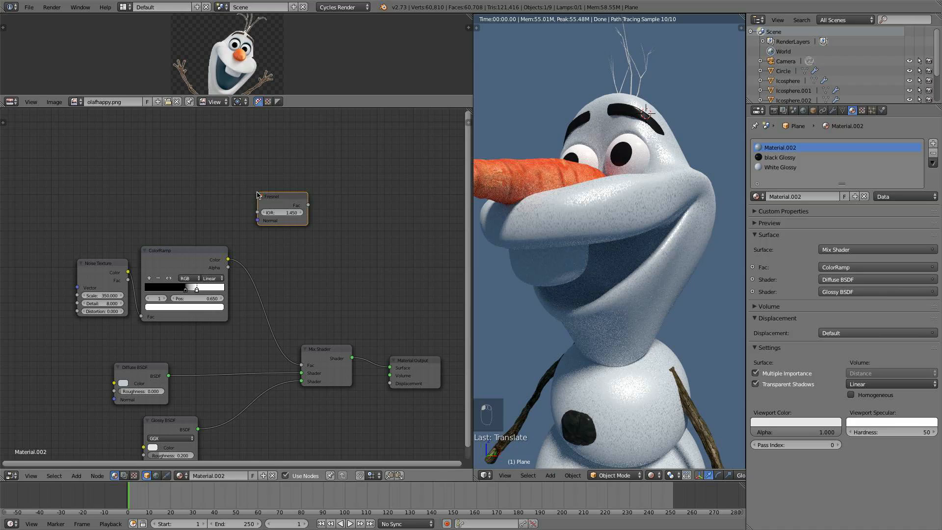
scroll(583, 253, down, 2)
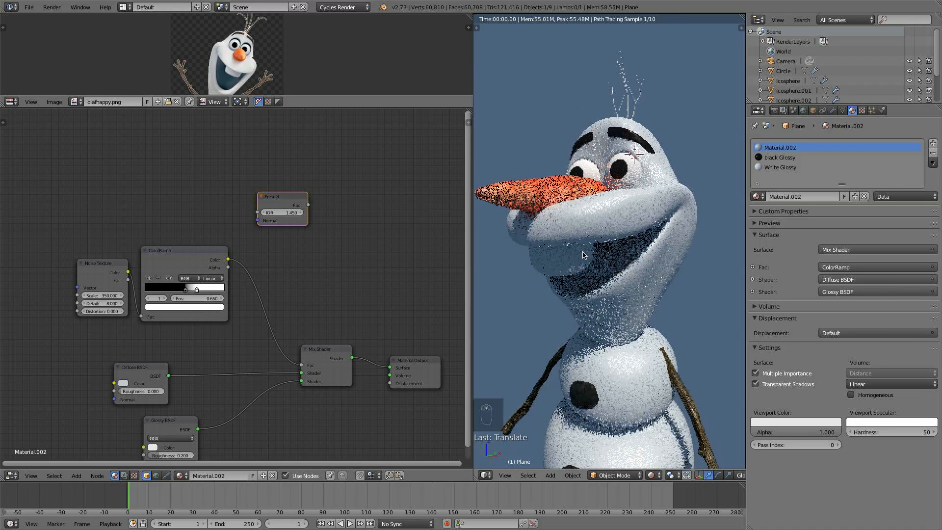
drag(303, 208, 291, 214)
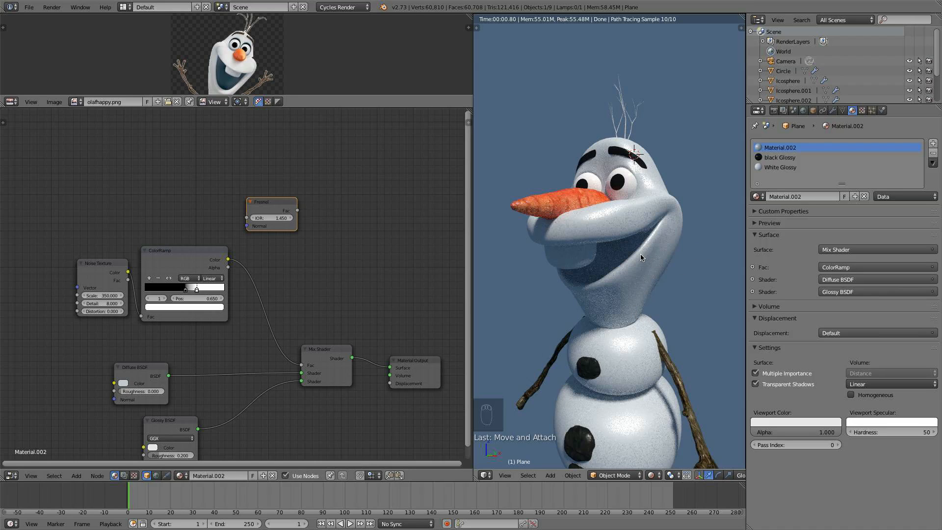
middle_drag(640, 257, 648, 313)
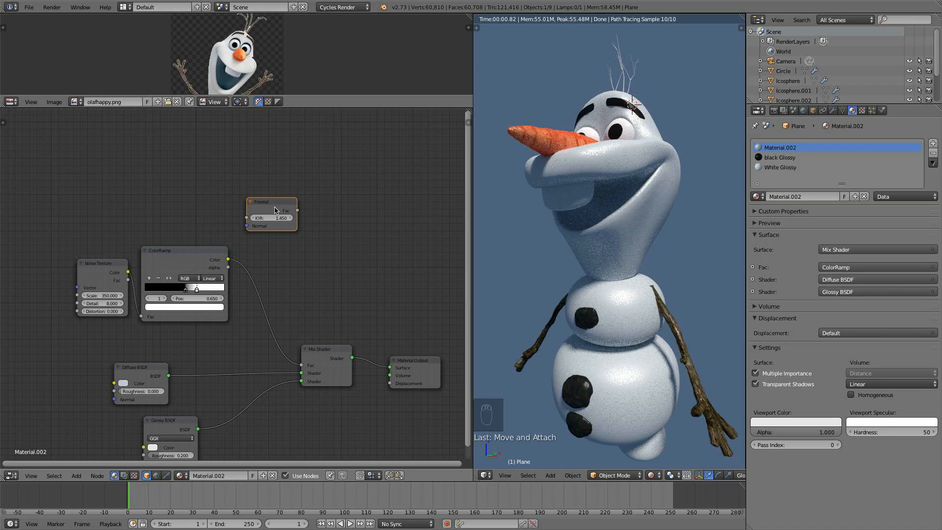
drag(275, 210, 250, 207)
- Insert a MixRGB node set to Multiply between the ColorRamp and the Mix Shader's Fac
key(shift+a)
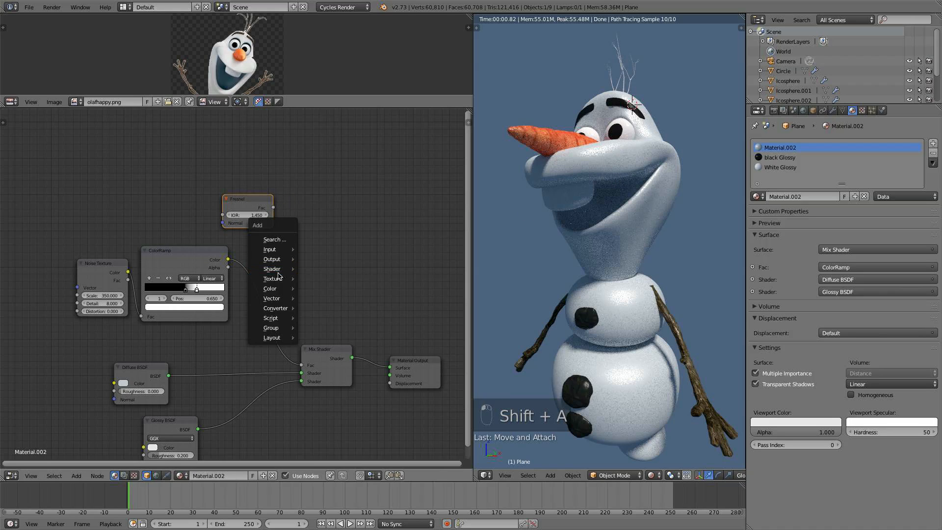
click(335, 295)
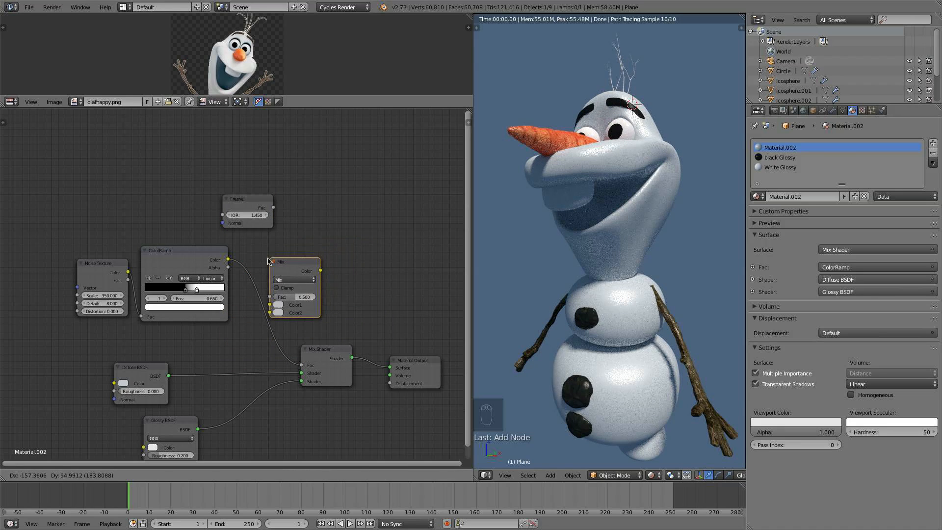
click(275, 257)
click(297, 276)
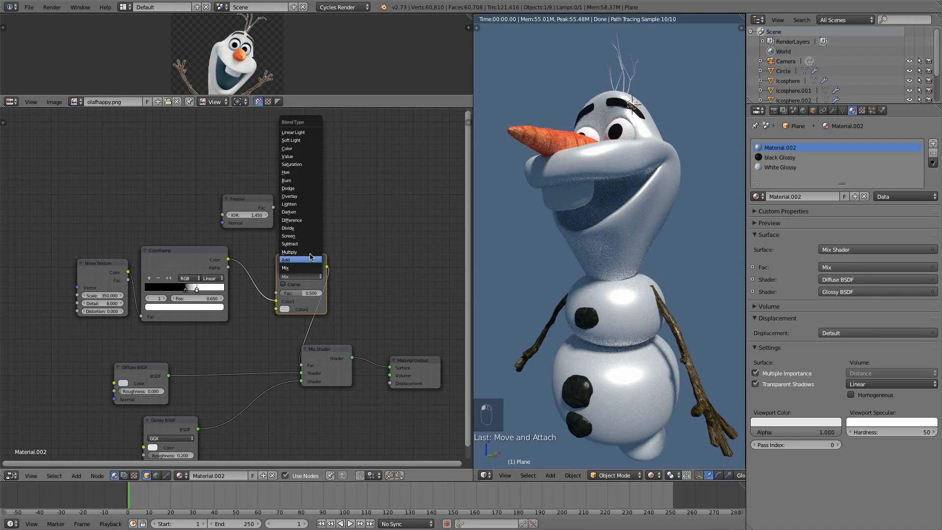
click(310, 252)
- Connect the Fresnel's Fac into the Multiply node's second color input and set the Multiply Fac to 1
drag(273, 207, 341, 168)
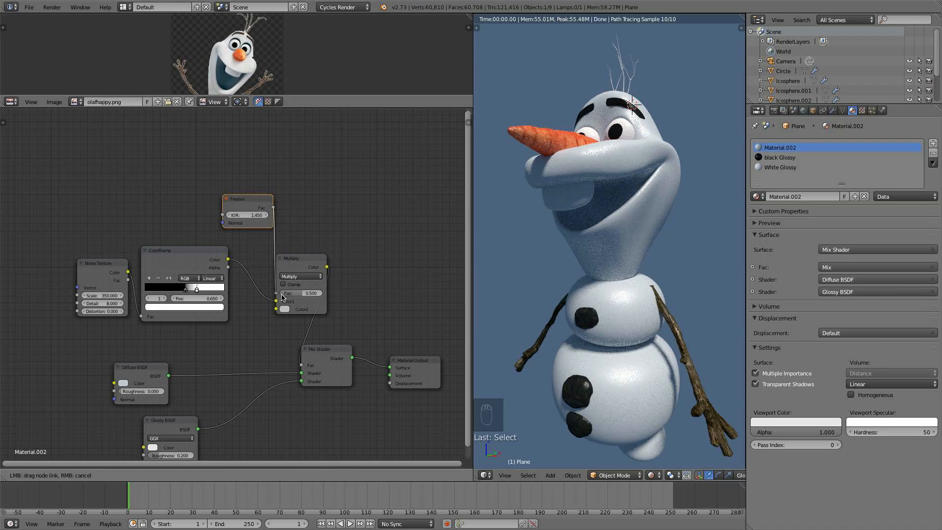
drag(282, 298, 281, 301)
click(300, 293)
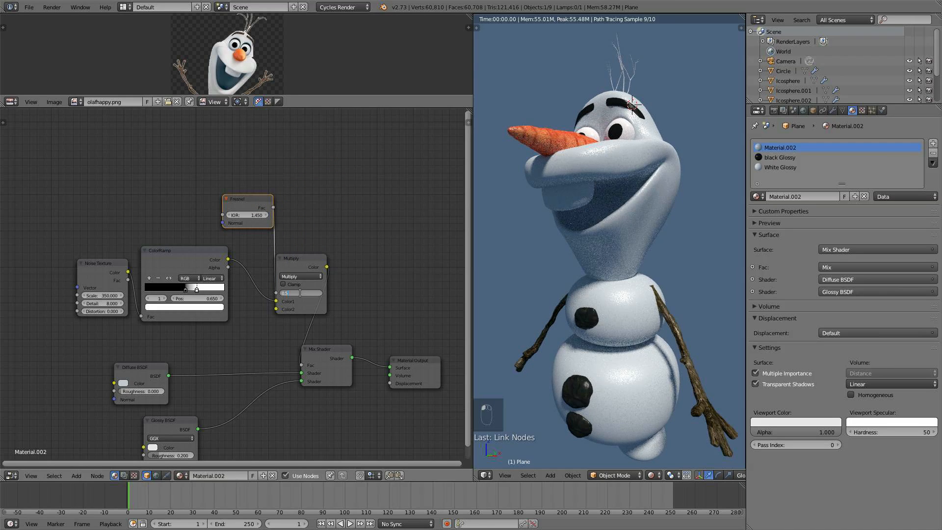
text(1)
key(Return)
- Preview the Fresnel output on the model and set its IOR to 1.600
scroll(349, 185, up, 2)
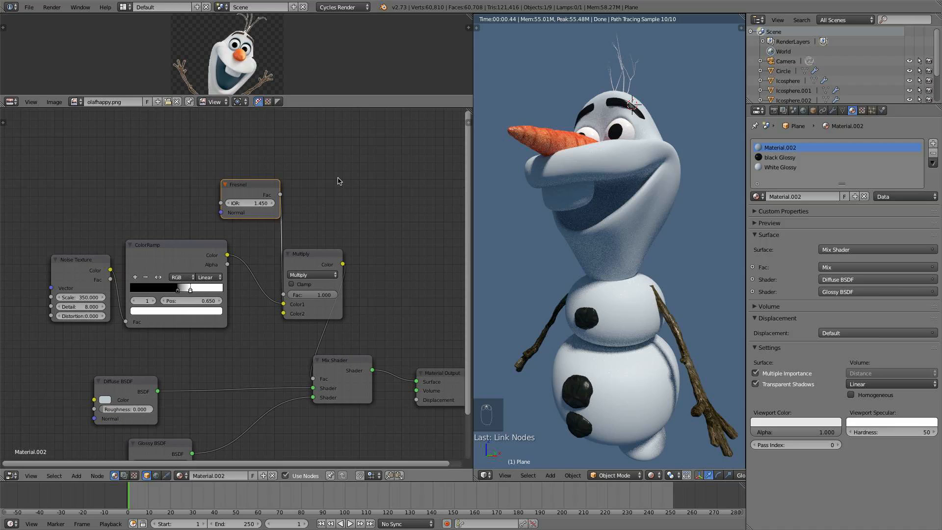
ctrl+shift+click(256, 187)
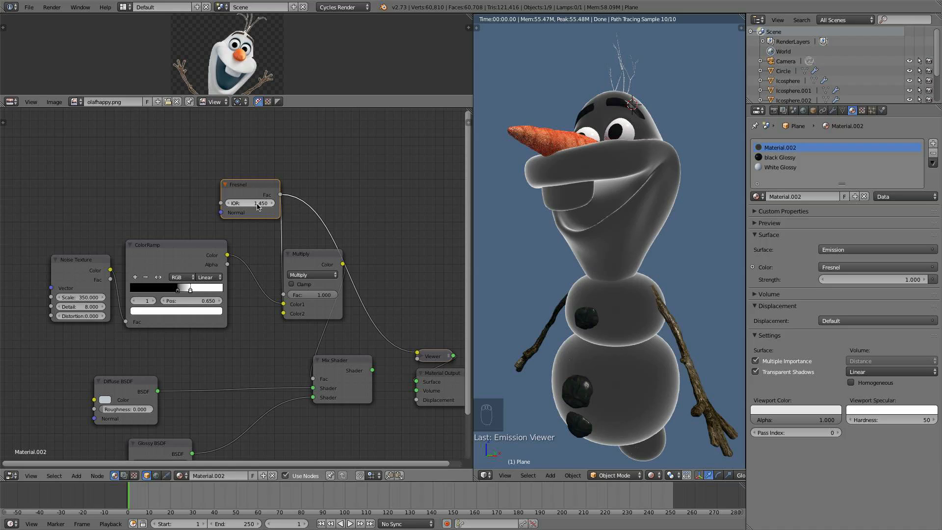
drag(257, 206, 287, 206)
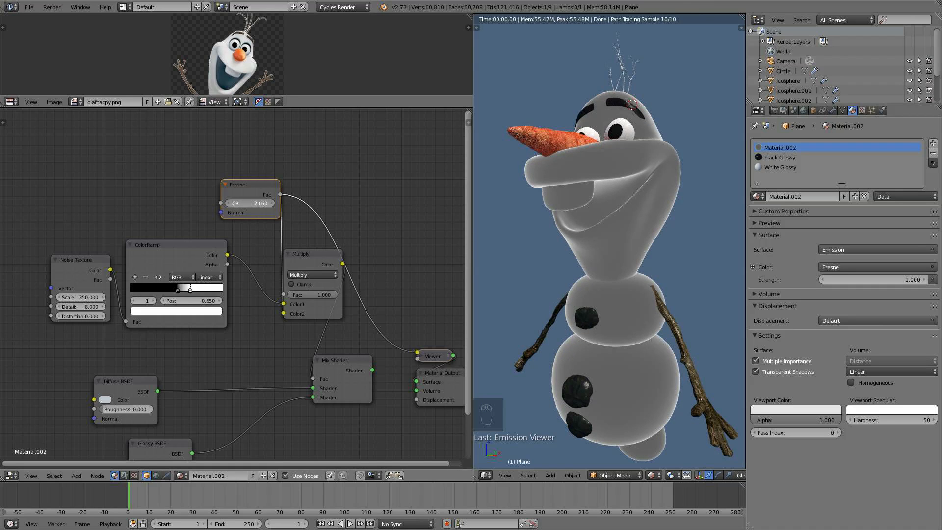
key(ctrl+z)
mouse_move(259, 205)
mouse_down()
mouse_move(267, 205)
mouse_move(259, 206)
mouse_up()
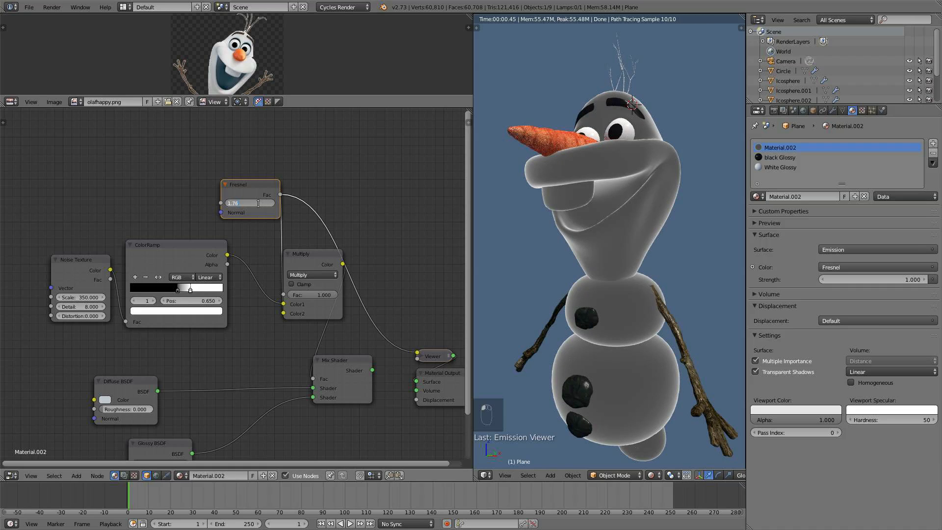
key(BackSpace)
- Preview the Multiply node's output, switching back to the full Mix Shader result
ctrl+shift+click(296, 269)
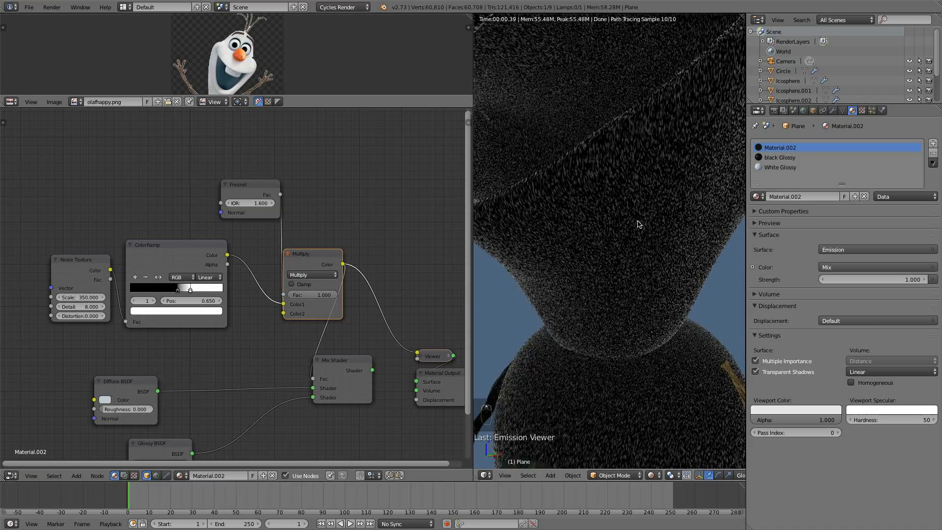
ctrl+shift+click(351, 370)
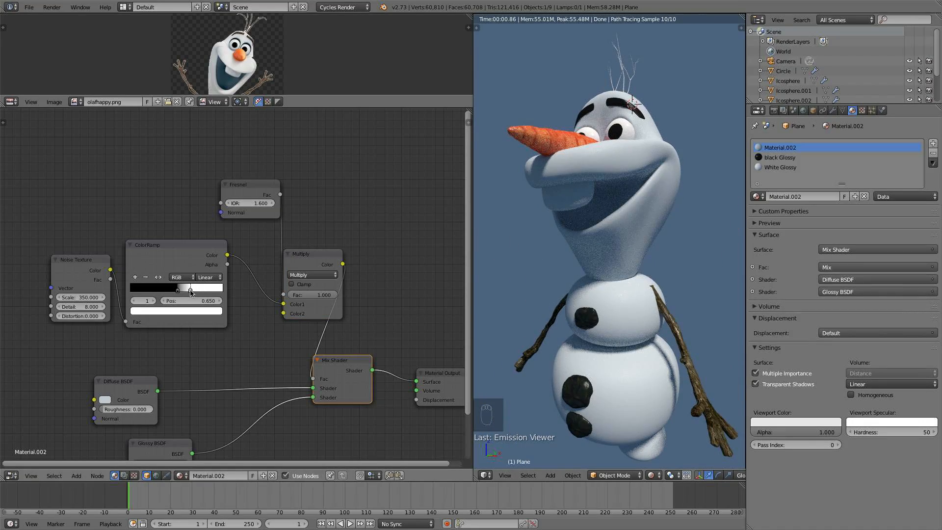
- Nudge the ColorRamp's white stop to about 0.609 and set the Multiply node's Fac to 0.6
drag(191, 293, 187, 292)
text(0.6)
key(Return)
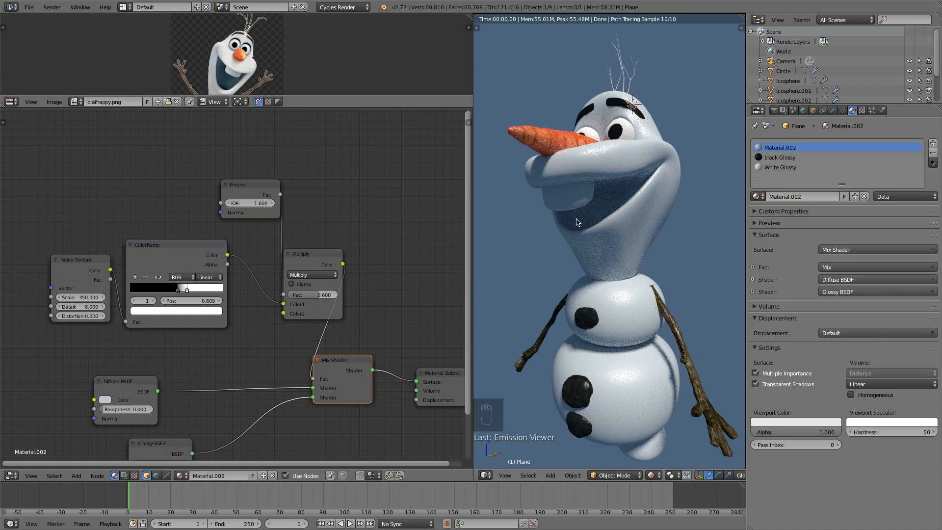
- Preview the color Multiply node's output on the model and set its Fac to 0.8
ctrl+shift+click(338, 264)
mouse_move(619, 255)
middle_down()
mouse_move(666, 260)
mouse_move(625, 248)
middle_up()
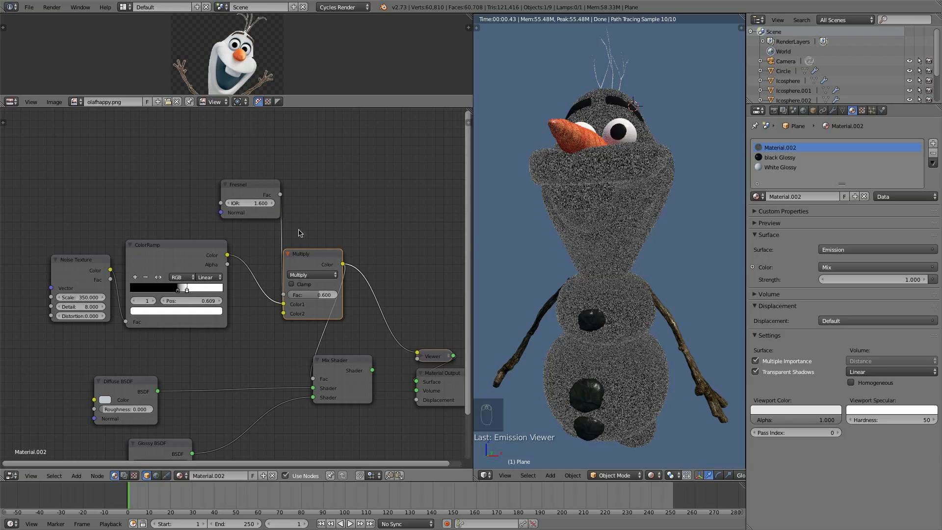
text(0.7)
key(Return)
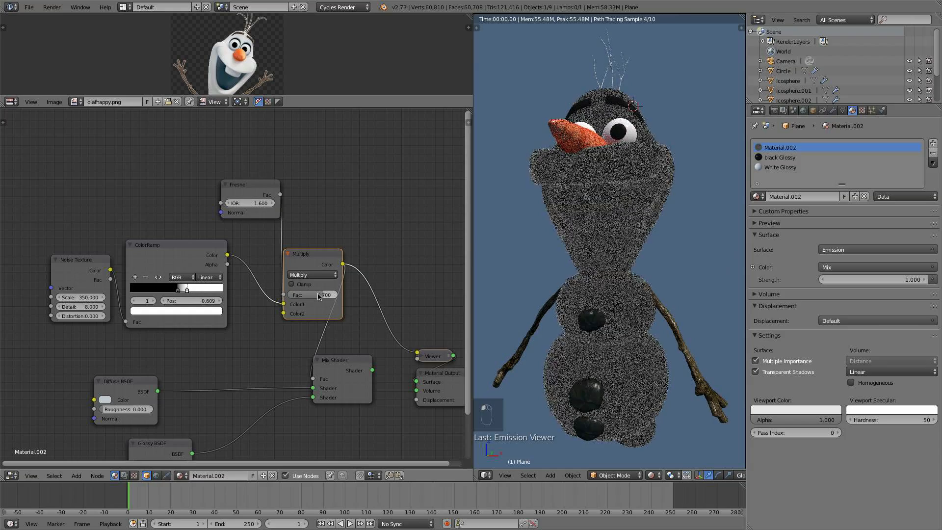
middle_drag(605, 234, 572, 222)
middle_drag(605, 253, 594, 251)
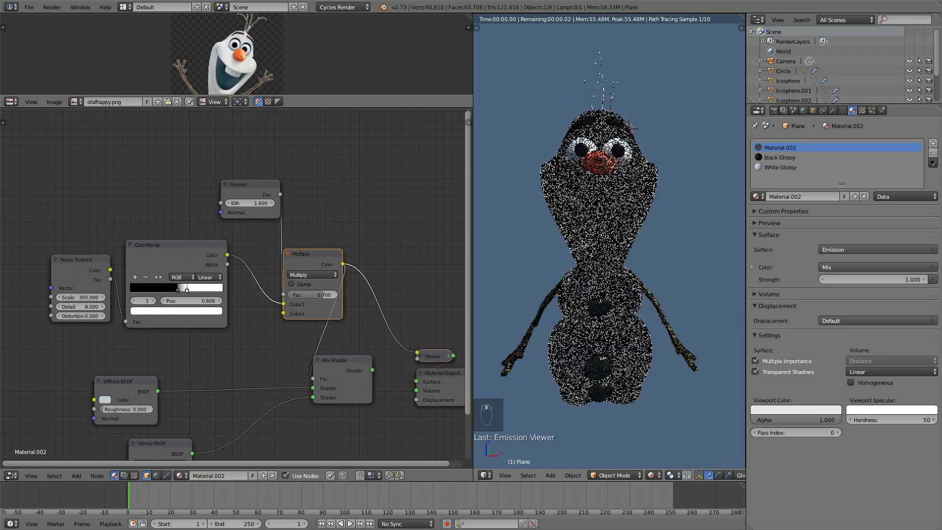
click(316, 291)
text(0.8)
key(Return)
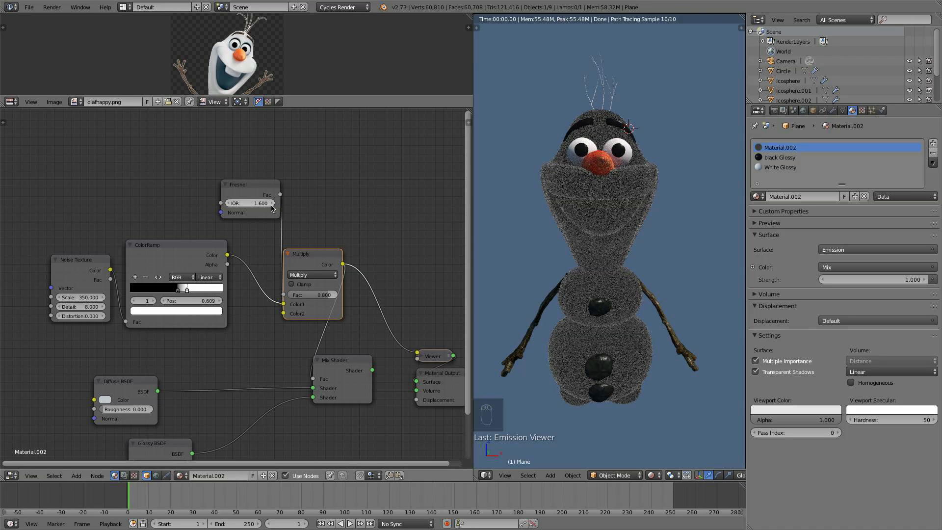
- Set the Fresnel node's IOR to 1.500
key(Return)
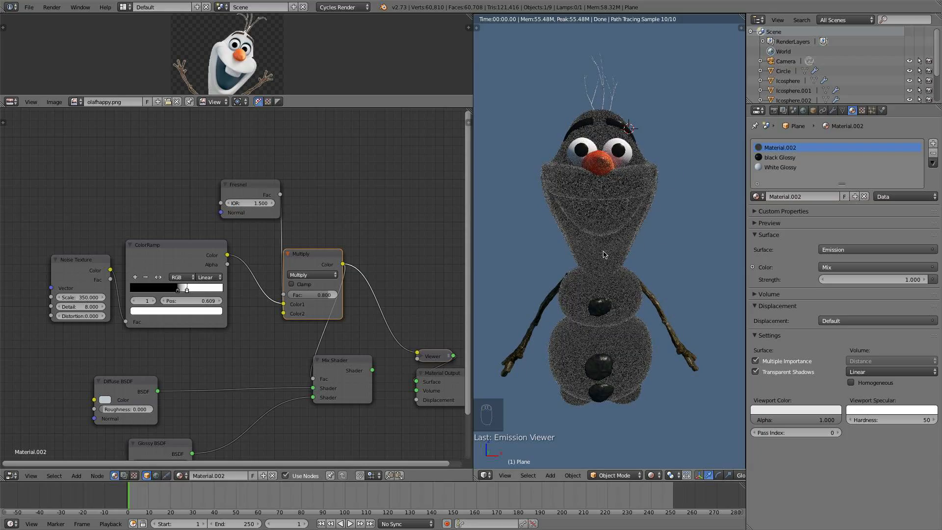
scroll(599, 239, up, 3)
middle_drag(600, 204, 555, 184)
scroll(586, 189, down, 5)
scroll(516, 301, up, 1)
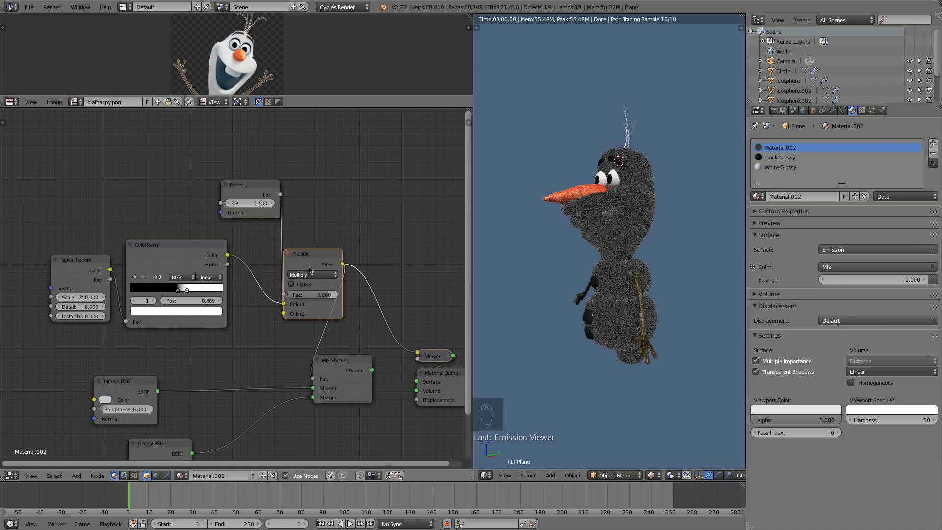
- Reposition the Mix Shader node and switch the preview back to the full Mix Shader result
drag(309, 270, 290, 254)
drag(369, 361, 395, 372)
middle_drag(395, 372, 388, 330)
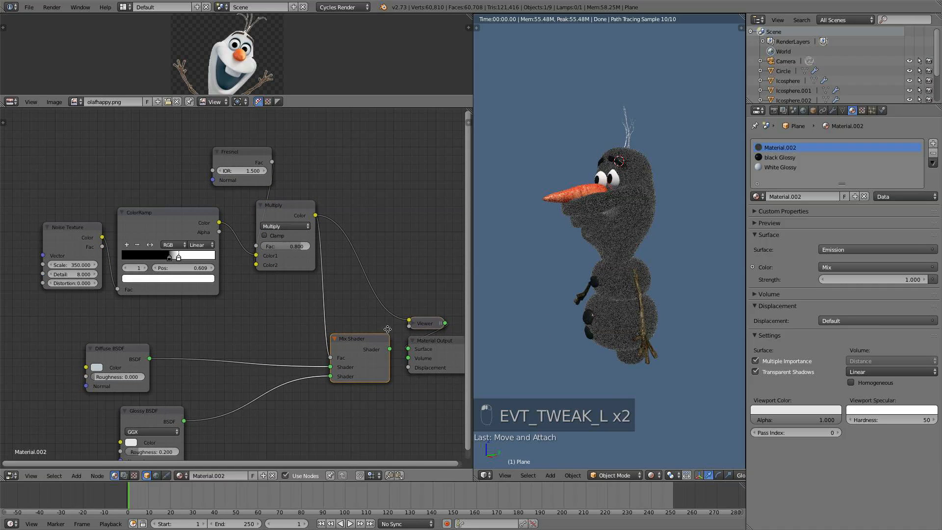
drag(391, 349, 447, 349)
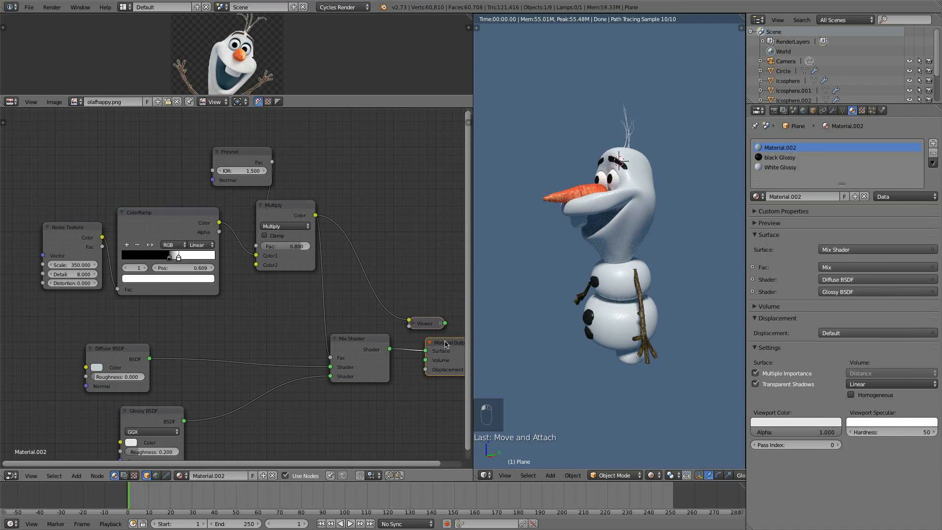
ctrl+shift+click(388, 353)
scroll(419, 304, up, 2)
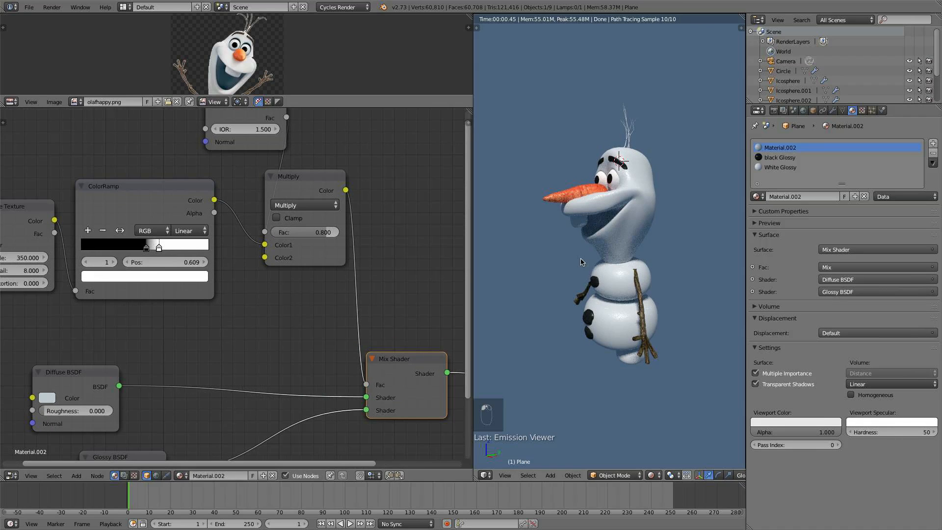
- Add a Math node onto the link between the color Multiply node and the Mix Shader's Fac
key(shift+a)
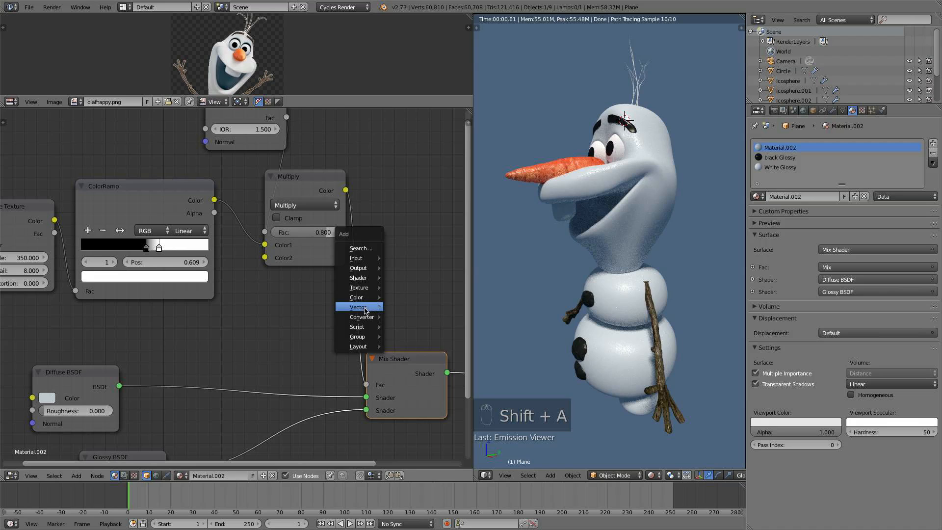
mouse_move(363, 315)
click(405, 317)
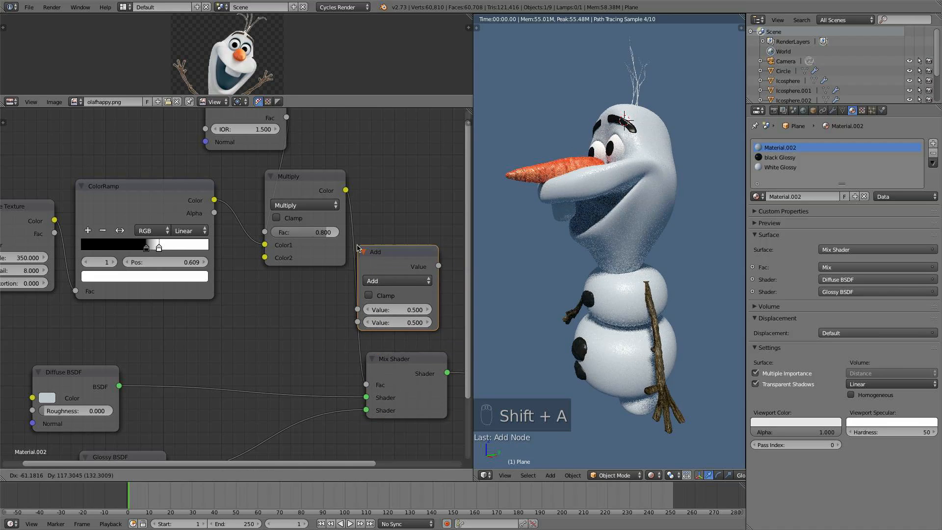
click(398, 316)
middle_drag(397, 212, 314, 196)
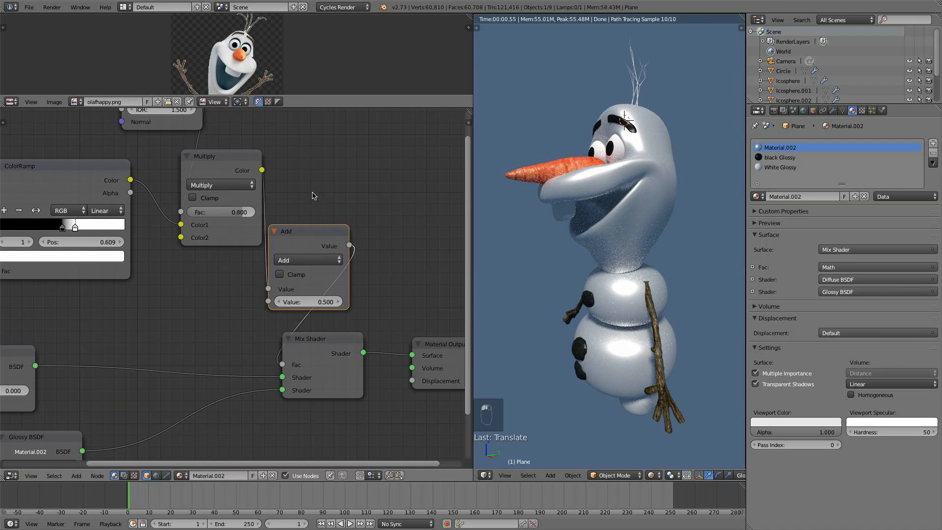
- Set the Math node's operation to Multiply with a value of 6
click(324, 261)
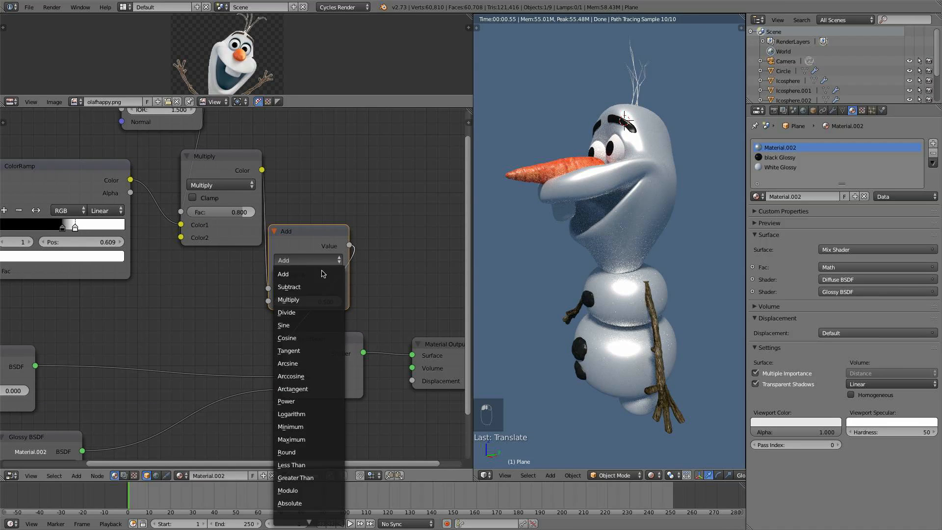
click(309, 299)
click(313, 299)
text(6)
key(Return)
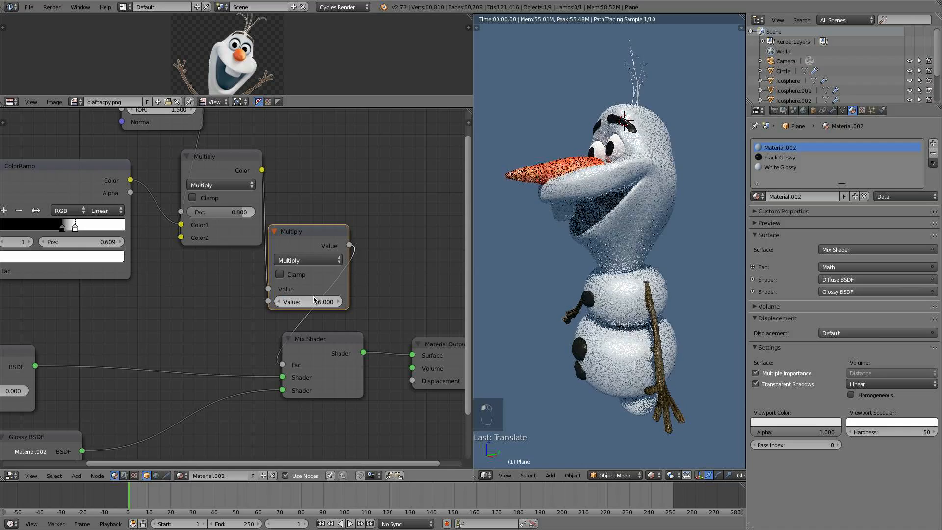
- Set the Math node's value to 3
scroll(655, 176, up, 5)
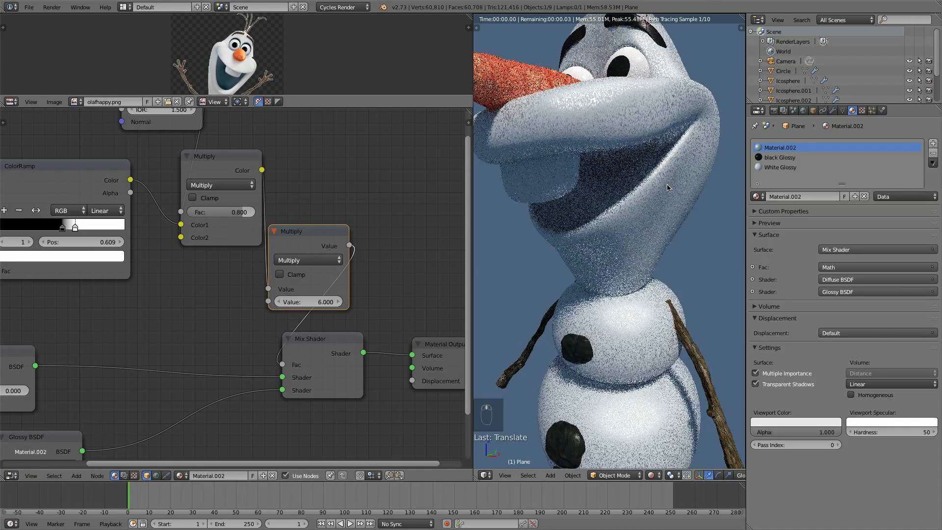
scroll(605, 97, down, 5)
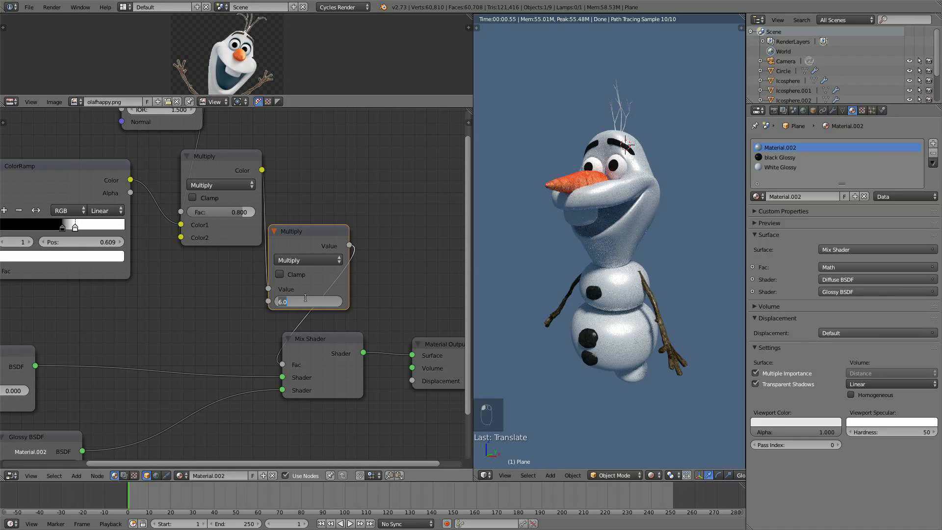
text(3)
key(Return)
- Preview the Math node's output, nudge the Mix Shader node, and switch back to the Mix Shader result
ctrl+shift+click(320, 253)
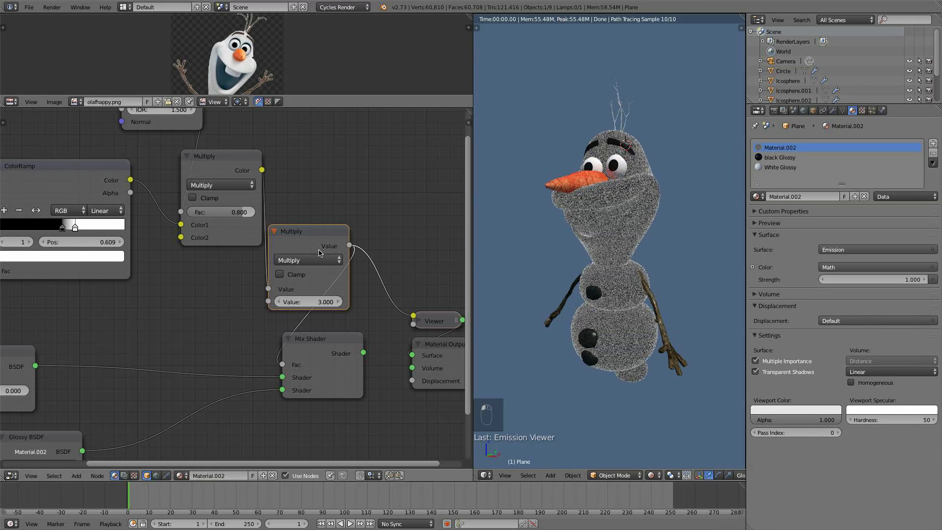
ctrl+shift+click(225, 168)
ctrl+shift+click(315, 237)
drag(335, 352, 356, 354)
ctrl+shift+click(356, 354)
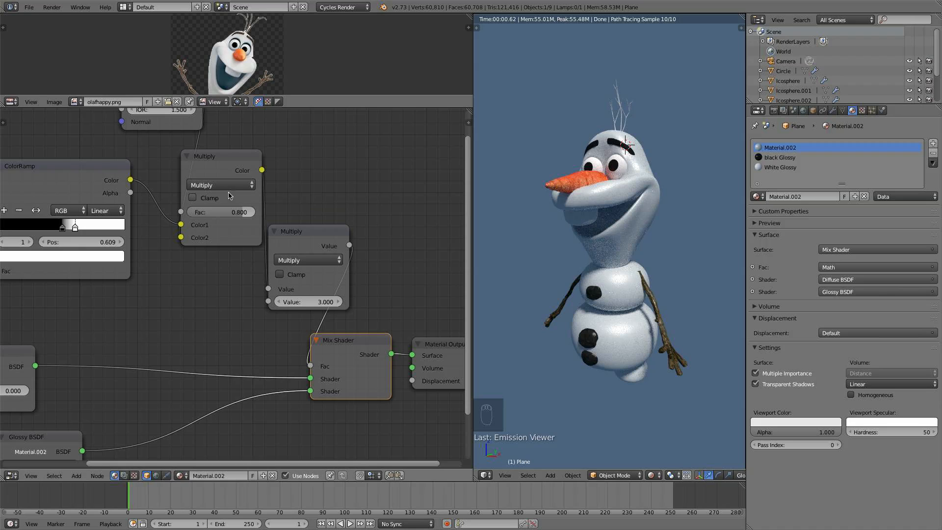
- Set the color Multiply node's Fac to 0.6 while comparing the Math and Mix Shader previews
click(230, 212)
text(0.6)
key(Return)
ctrl+shift+click(317, 239)
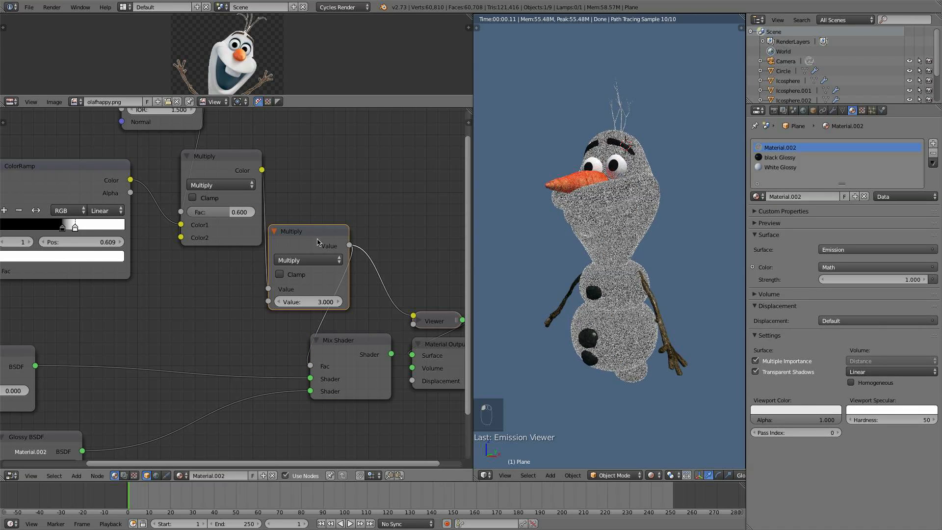
ctrl+shift+click(378, 346)
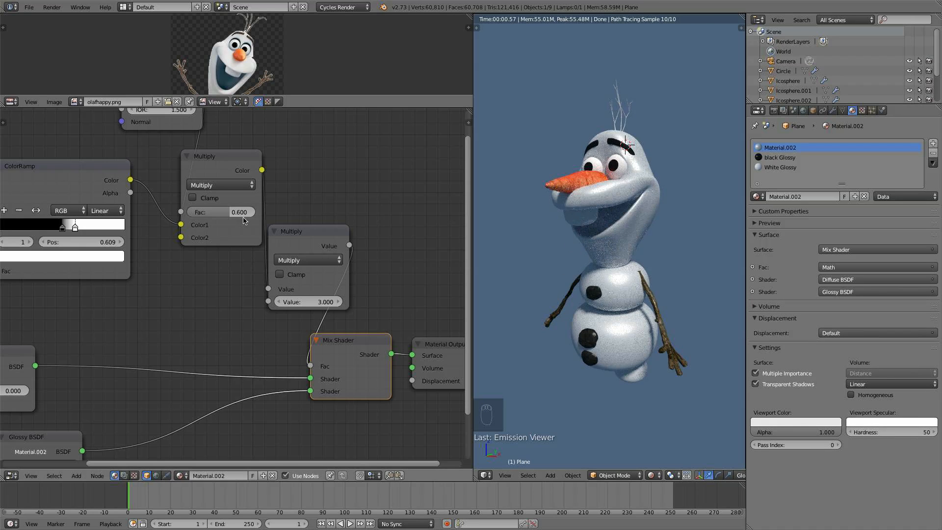
- Set the color Multiply node's Fac to 0.9, previewing the Math output and then the Mix Shader result
drag(221, 212, 250, 212)
ctrl+shift+click(322, 236)
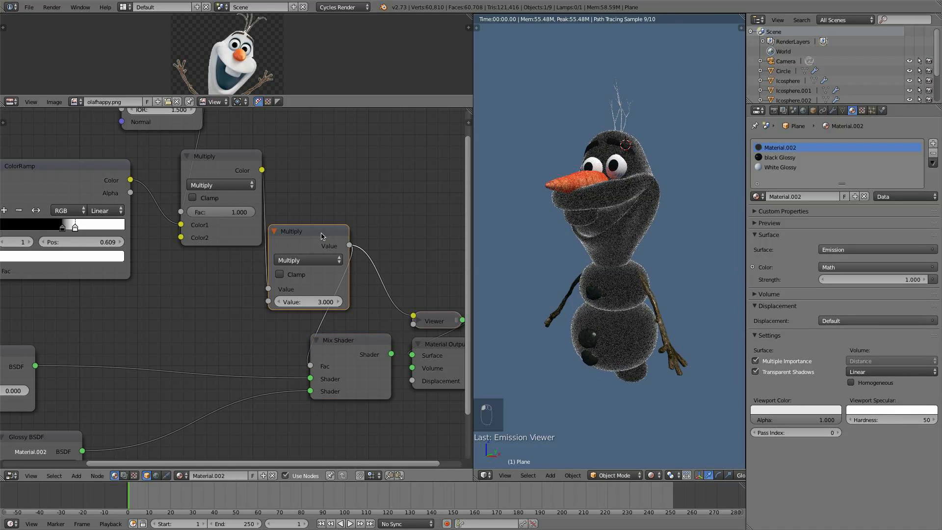
click(211, 212)
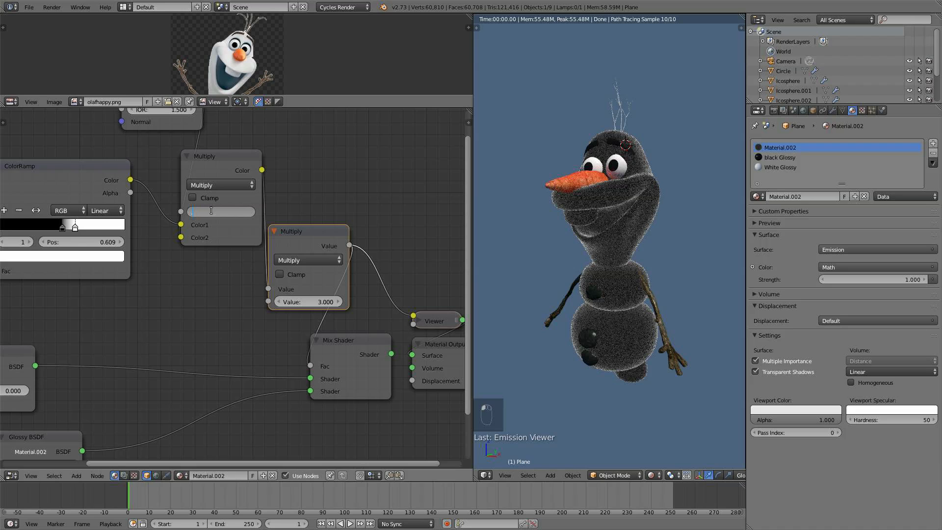
text(0.9)
key(Return)
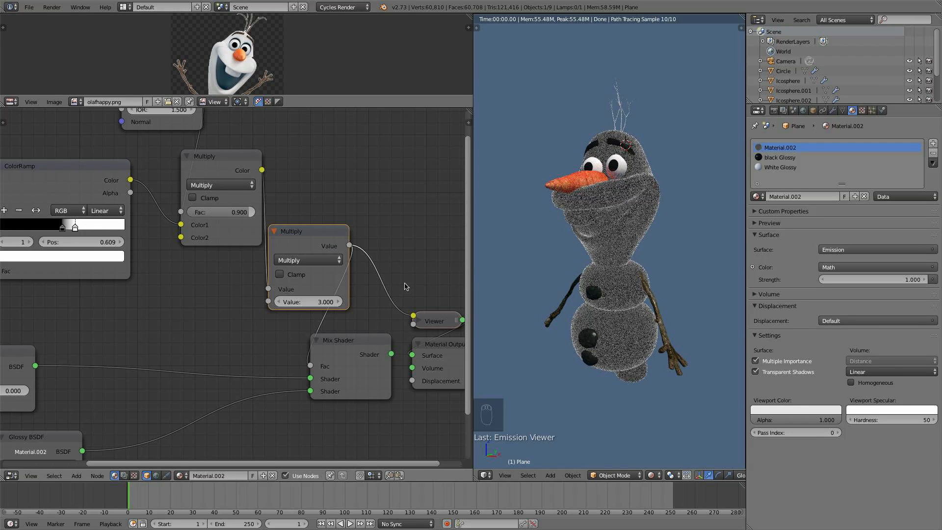
ctrl+shift+click(374, 343)
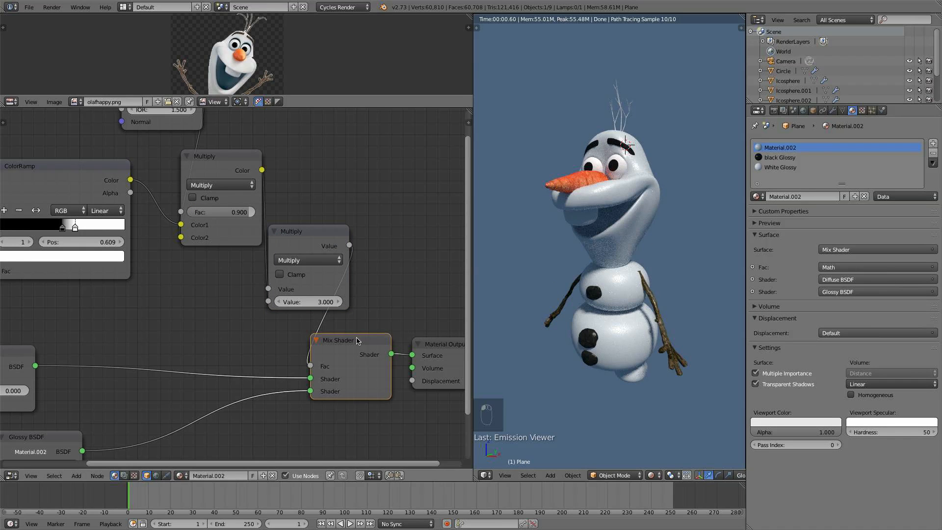
- Move the Material Output node further from the Mix Shader
scroll(312, 333, down, 1)
middle_drag(303, 315, 320, 241)
scroll(260, 232, down, 4)
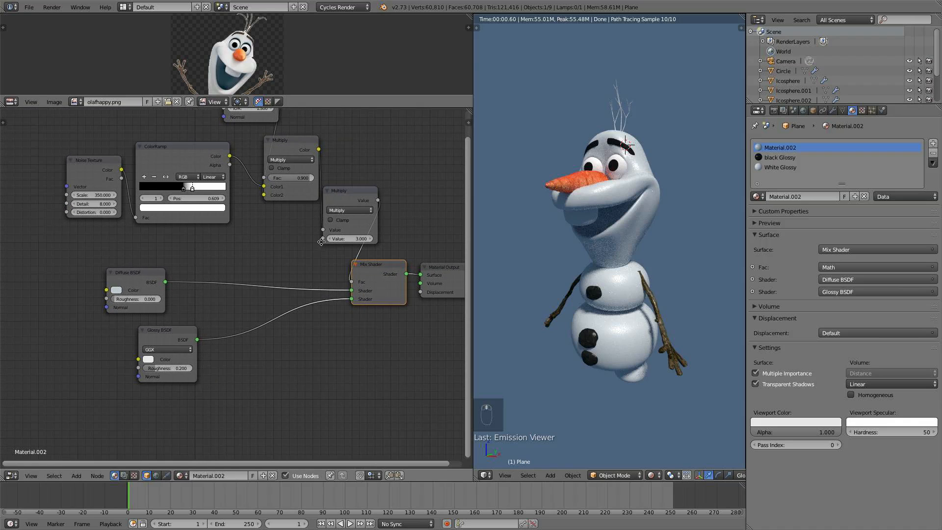
drag(160, 281, 210, 274)
middle_drag(463, 266, 333, 274)
drag(334, 275, 438, 258)
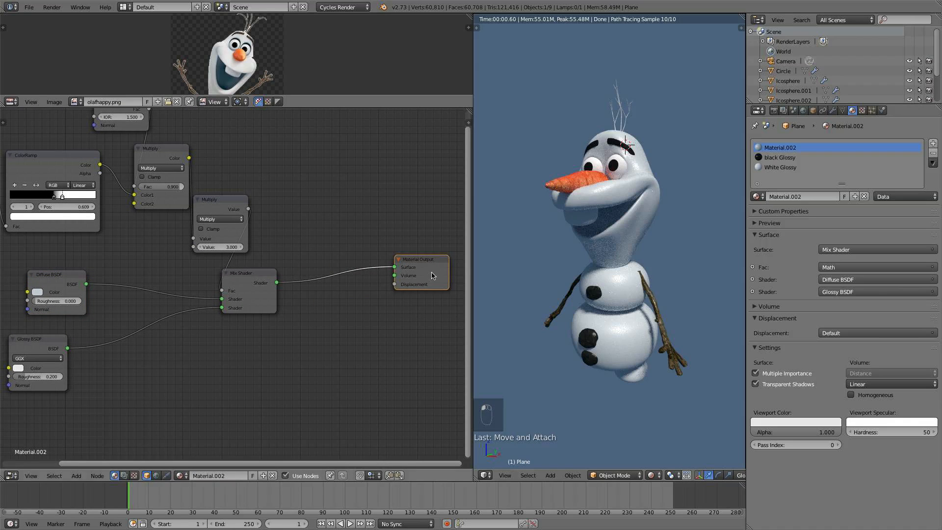
- Duplicate the Mix Shader and insert the copy between the original Mix Shader and the Material Output
middle_drag(633, 297, 664, 275)
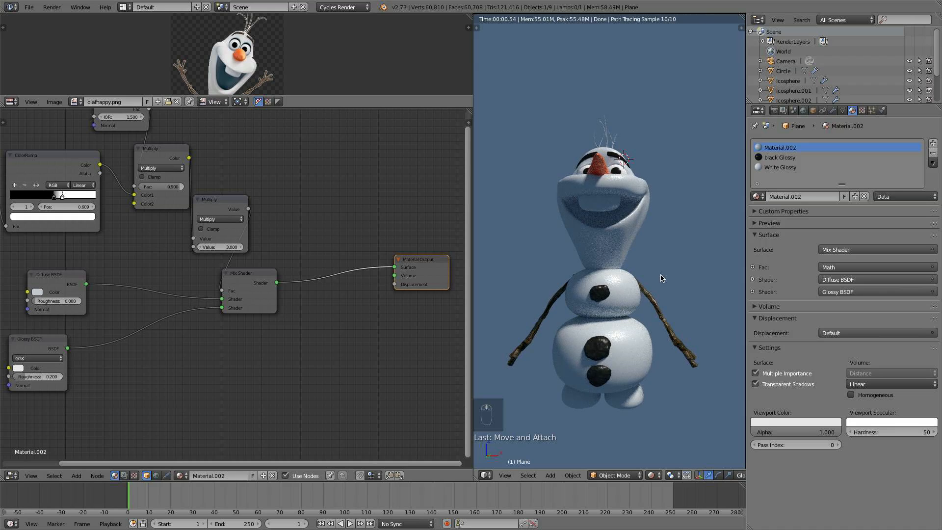
key(KP_1)
key(KP_5)
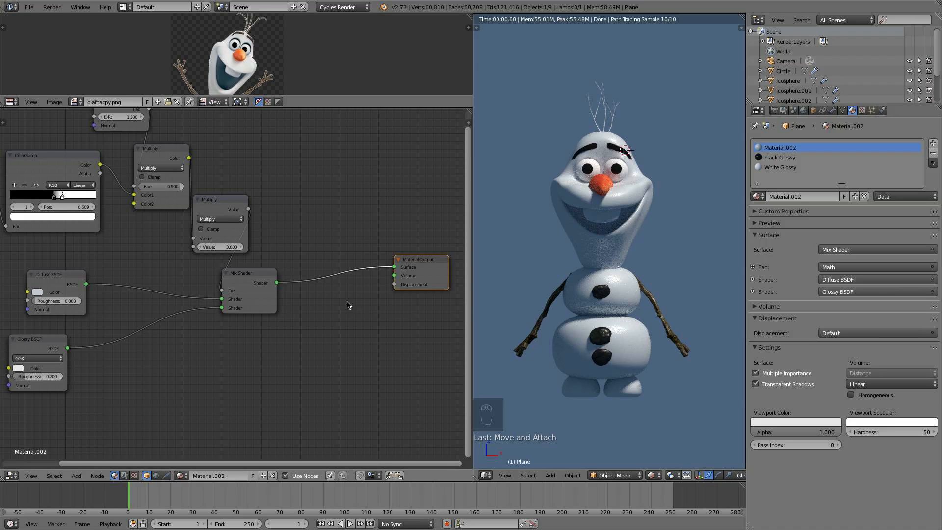
scroll(240, 289, up, 2)
click(253, 283)
key(shift+d)
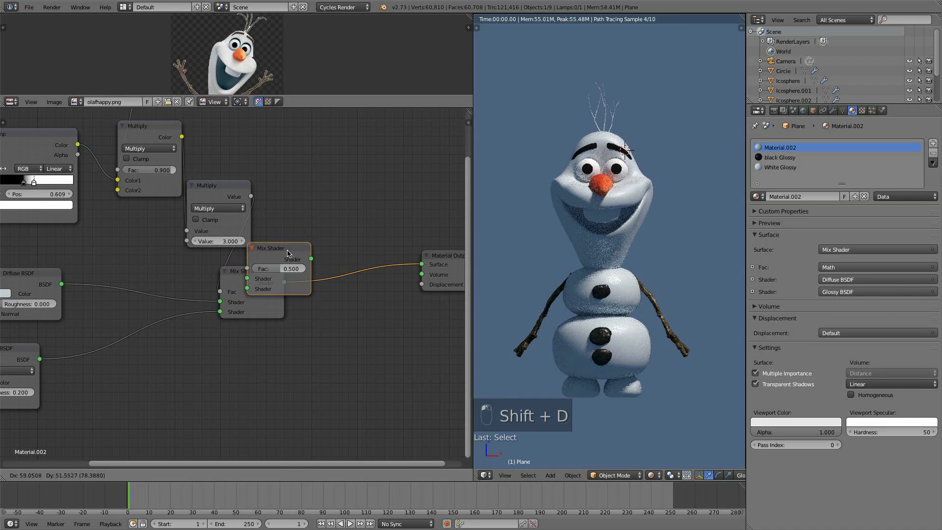
click(357, 269)
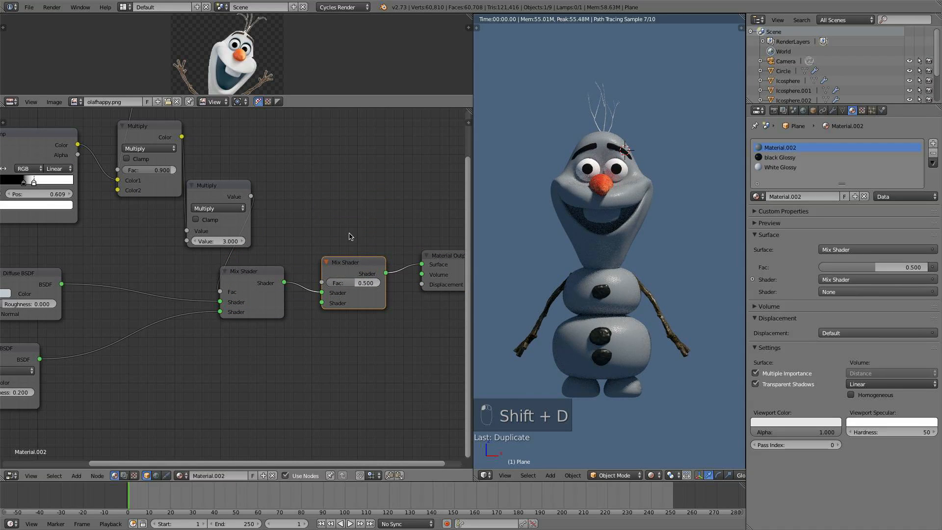
- Add a Subsurface Scattering shader node above the Math node
middle_drag(347, 230, 361, 266)
key(shift+a)
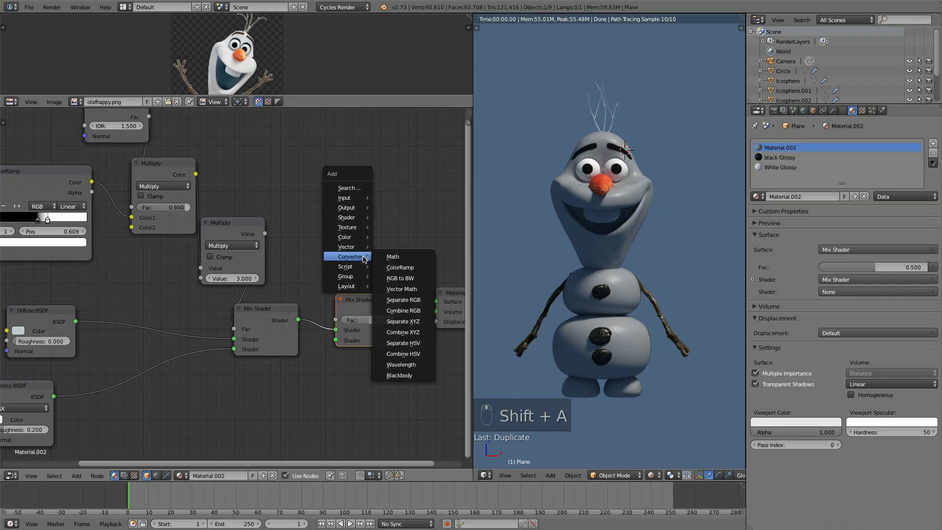
mouse_move(347, 219)
click(409, 336)
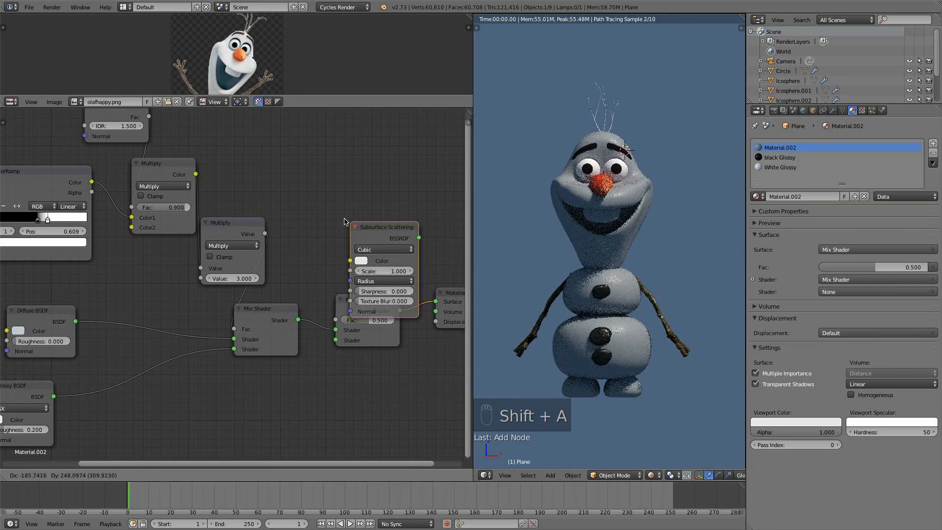
click(219, 117)
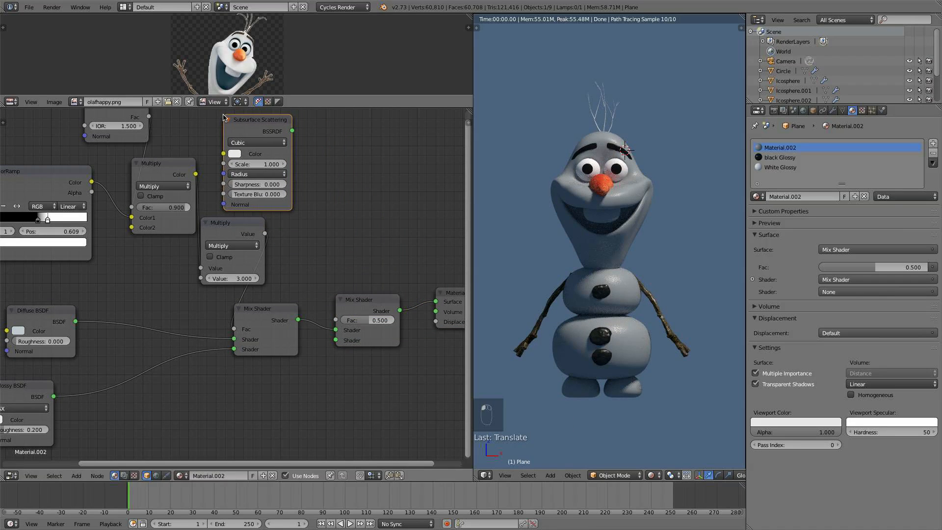
- Set the Subsurface Scattering node's color to pure white
middle_drag(241, 167, 260, 239)
drag(274, 199, 265, 194)
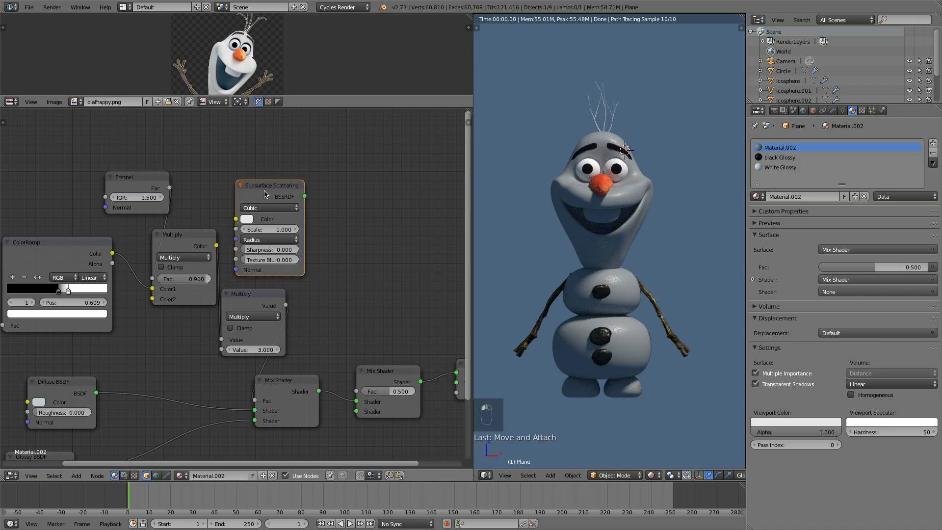
click(247, 219)
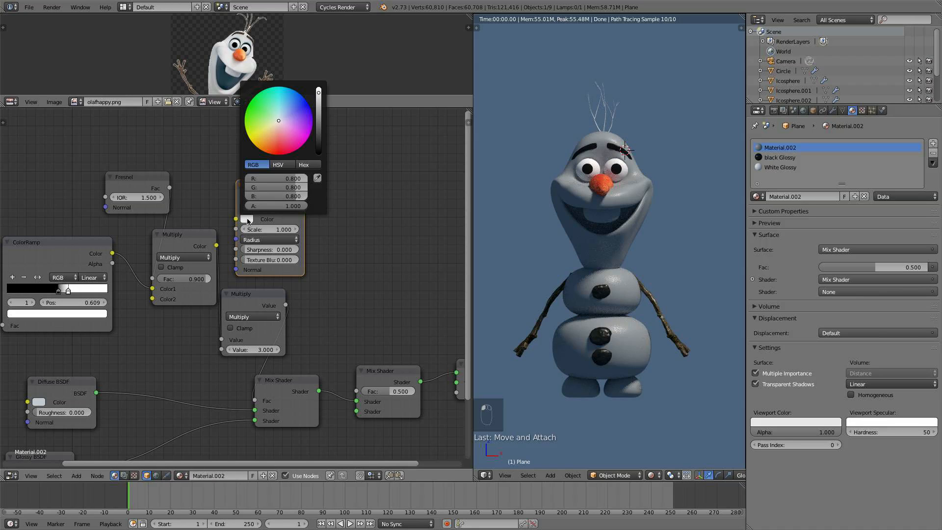
click(280, 117)
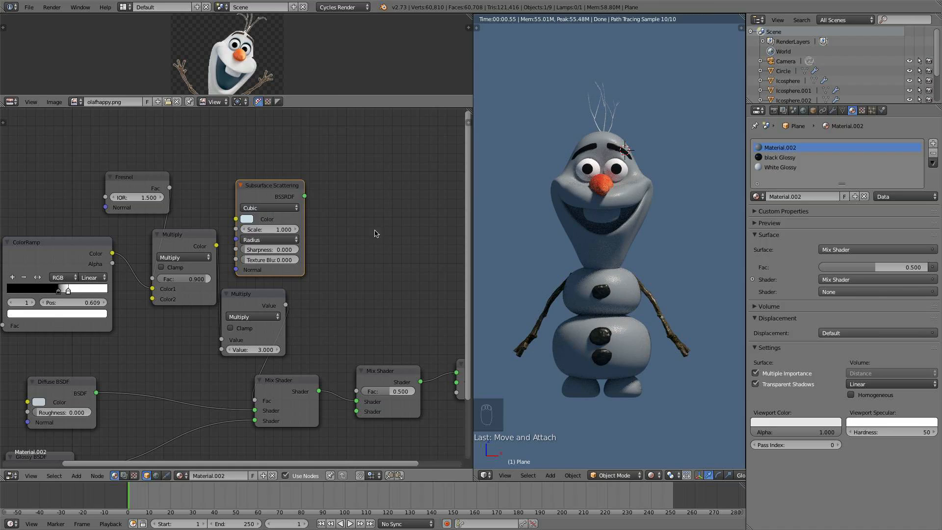
- Connect the Subsurface Scattering output to the second Mix Shader's lower shader input and set that Mix Shader's Fac to 0.25
middle_drag(374, 231, 352, 199)
drag(285, 164, 337, 378)
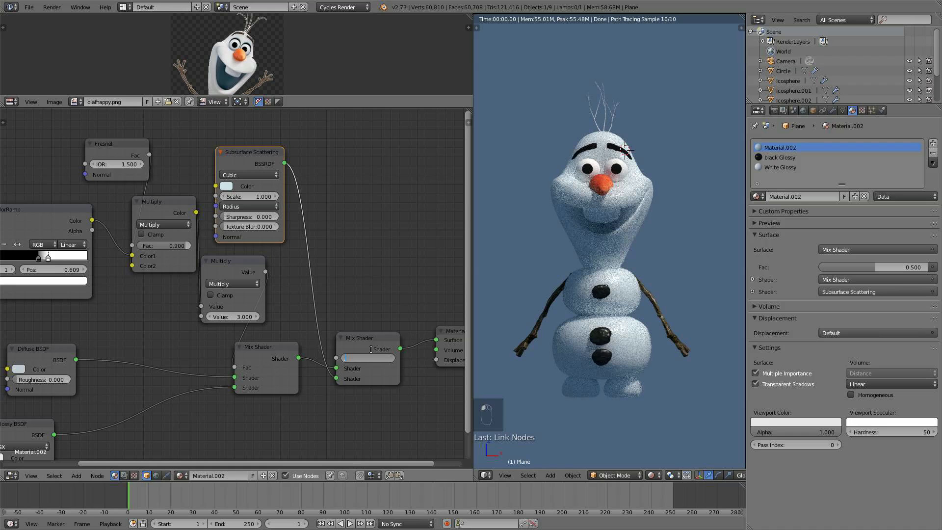
text(3)
key(Return)
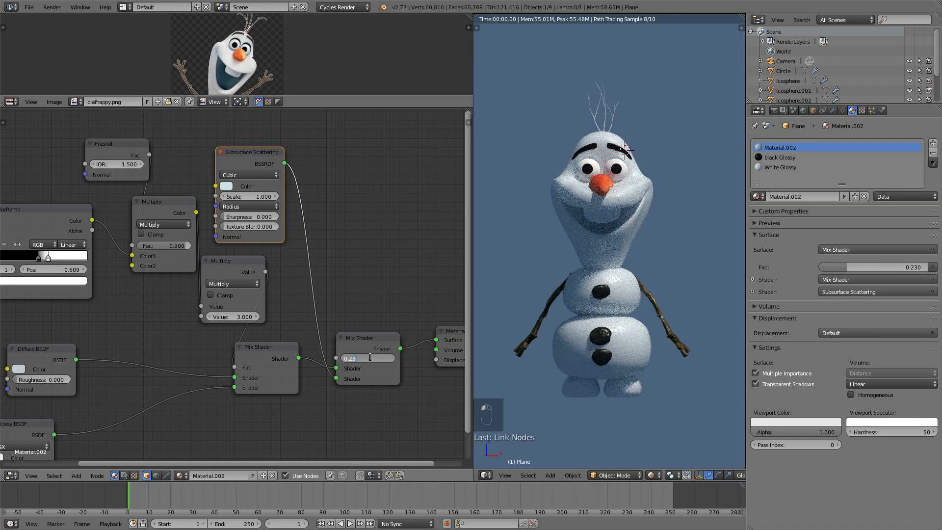
key(Return)
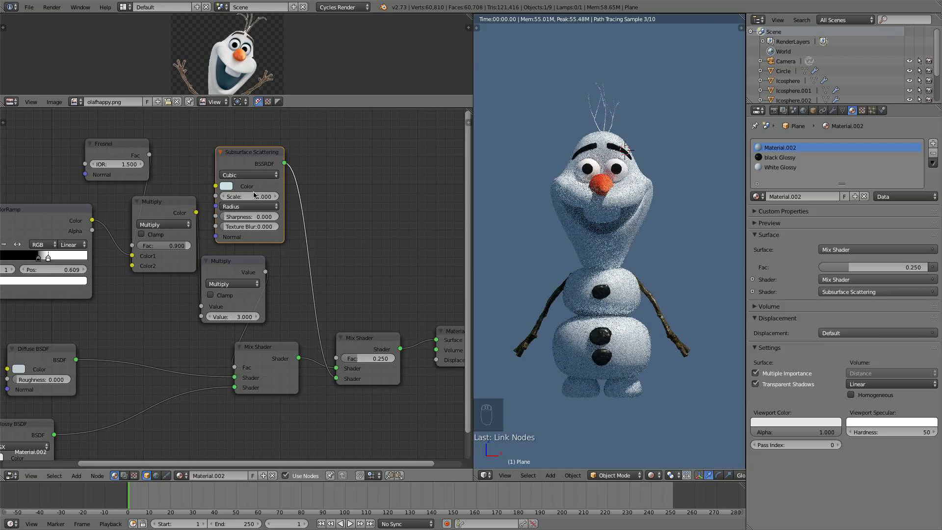
- Set the Subsurface Scattering Scale to 0.5
click(252, 196)
text(.5)
key(Return)
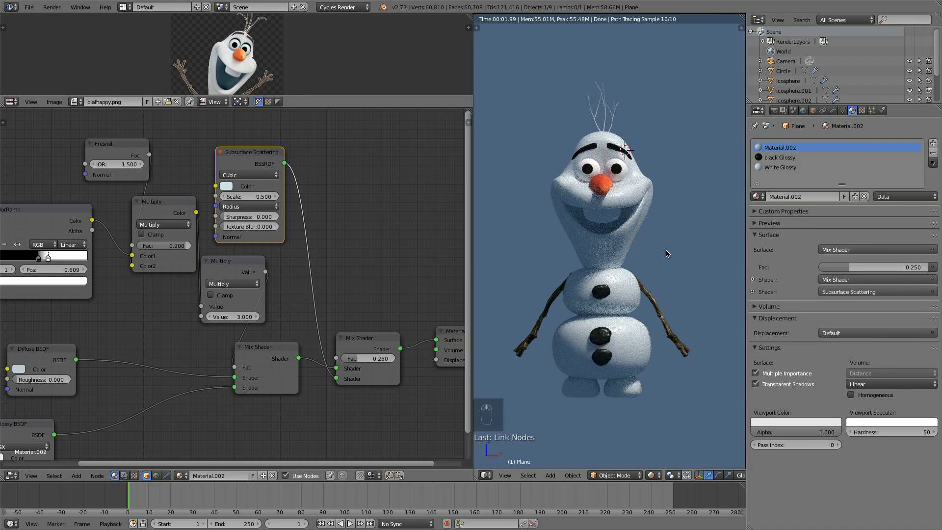
- Orbit and zoom around Olaf to inspect the rendered subsurface snow material
middle_drag(667, 253, 624, 253)
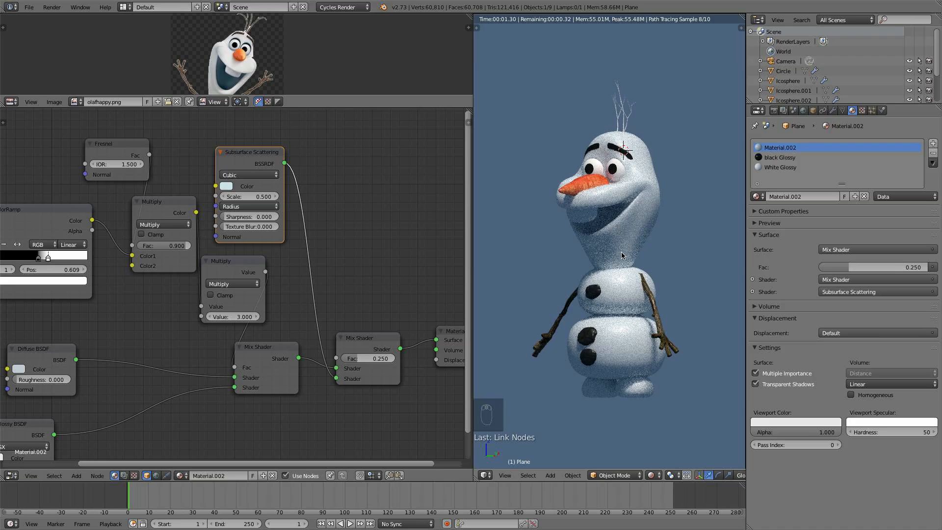
middle_drag(555, 275, 721, 265)
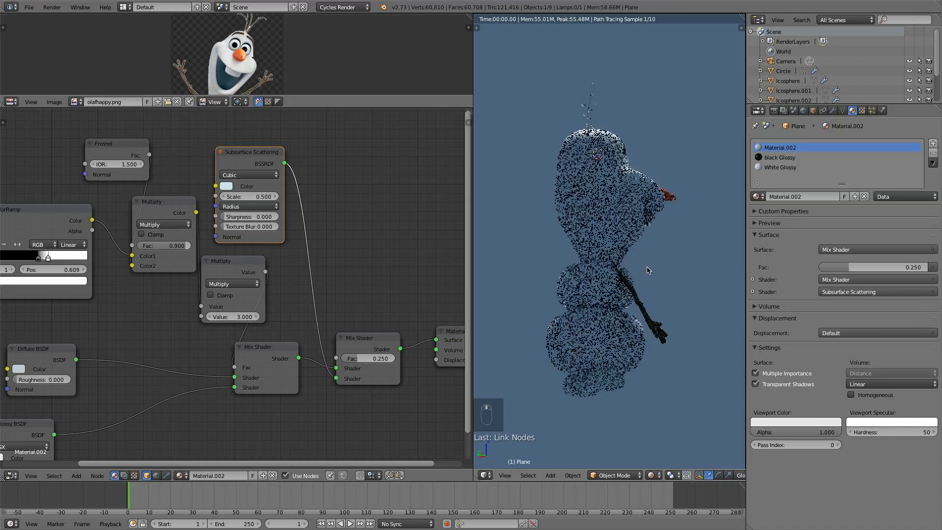
scroll(665, 247, up, 2)
middle_drag(668, 249, 652, 254)
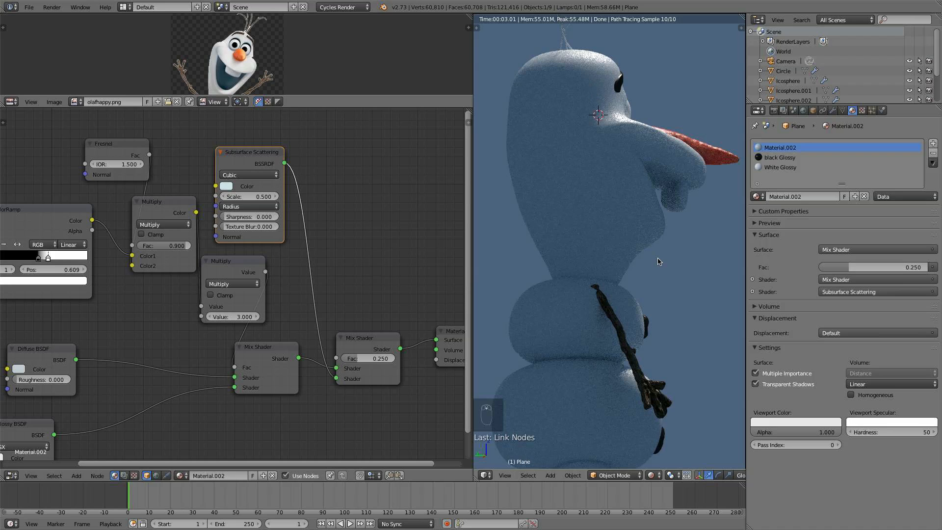
scroll(658, 261, down, 5)
mouse_move(658, 262)
middle_down()
mouse_move(635, 260)
mouse_move(645, 260)
middle_up()
middle_drag(671, 292, 664, 269)
scroll(659, 310, up, 1)
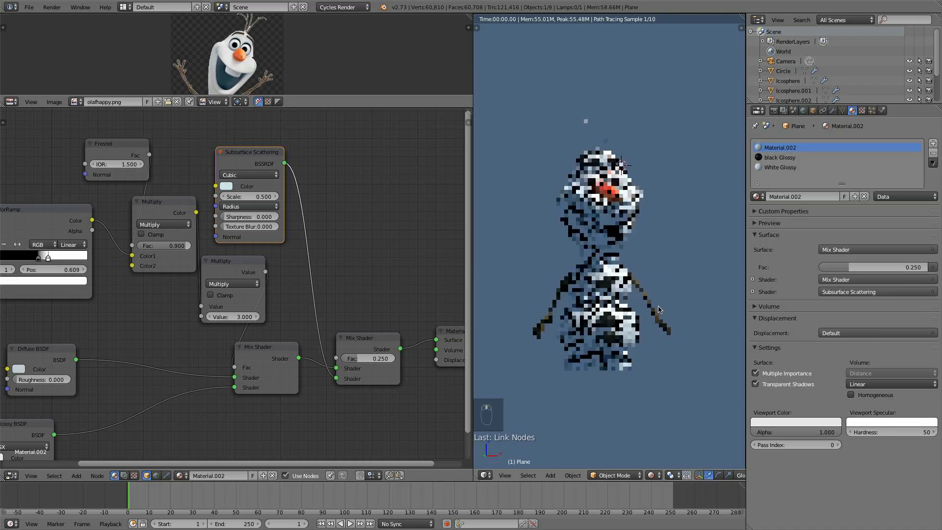
- In solid shading, select the teeth geometry in edit mode and assign the White Glossy material to it
click(652, 474)
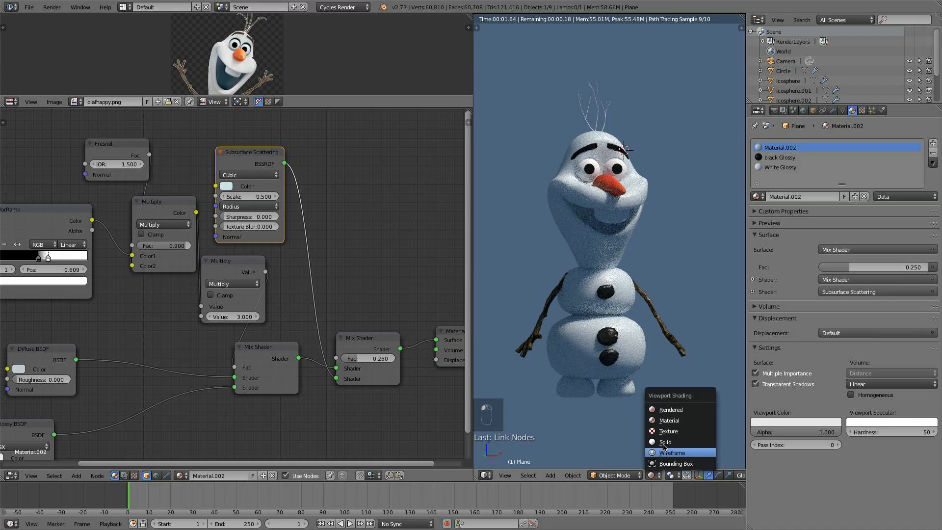
click(665, 442)
key(Tab)
key(a)
key(a)
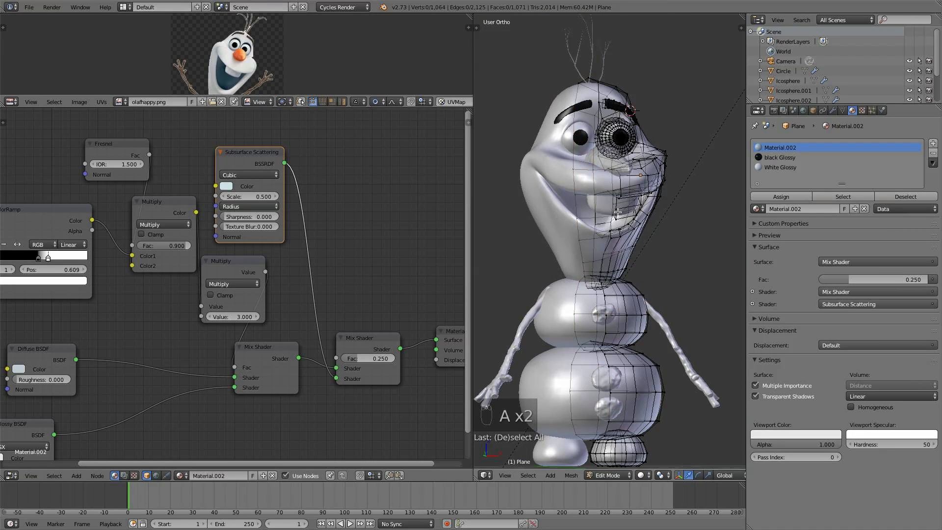
key(l)
click(793, 167)
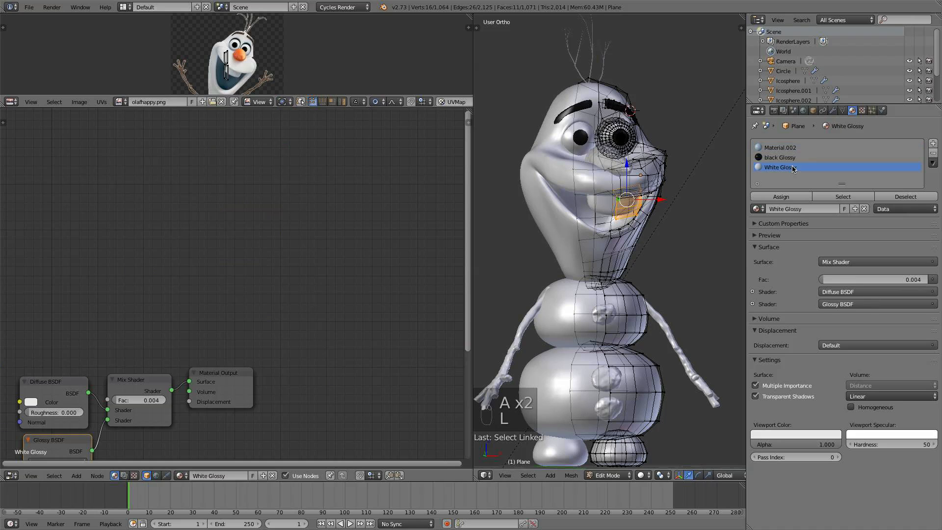
click(787, 196)
key(a)
key(Tab)
- Preview Olaf in rendered shading from another angle
scroll(630, 258, down, 4)
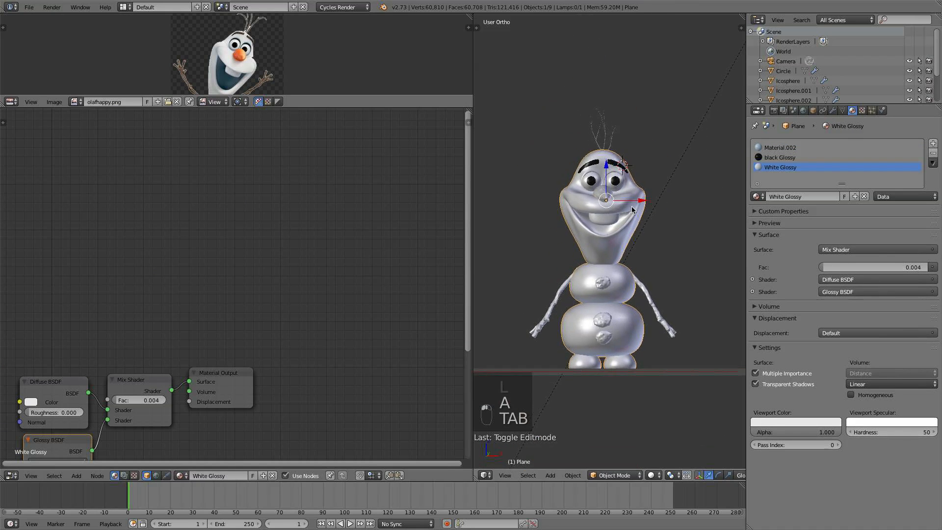
click(648, 476)
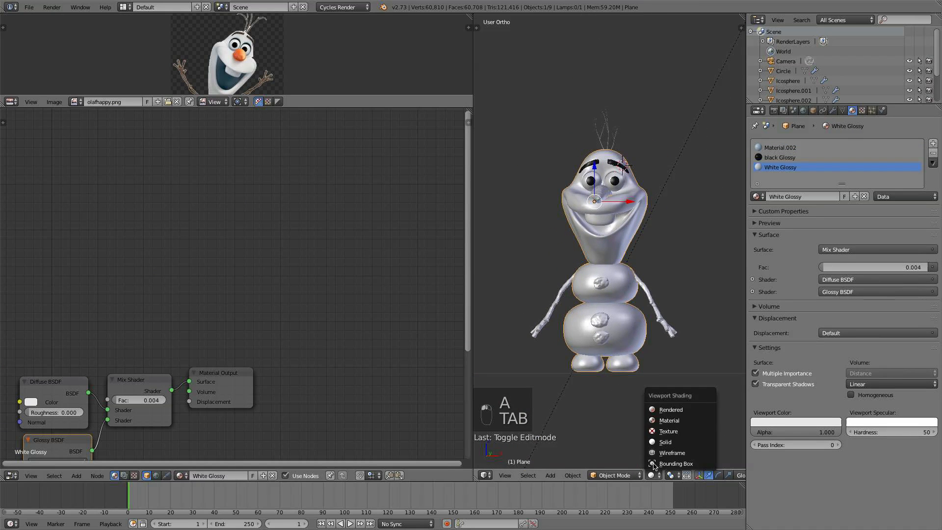
click(672, 410)
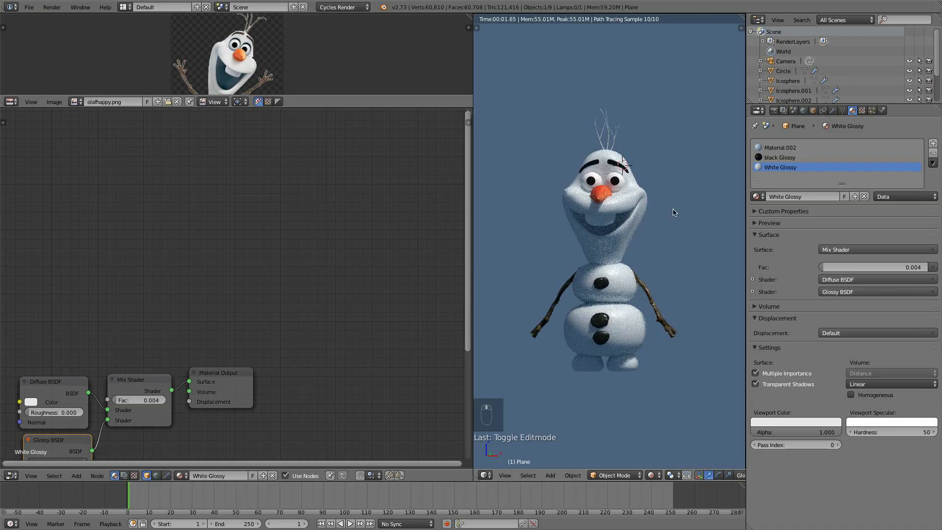
middle_drag(673, 208, 510, 275)
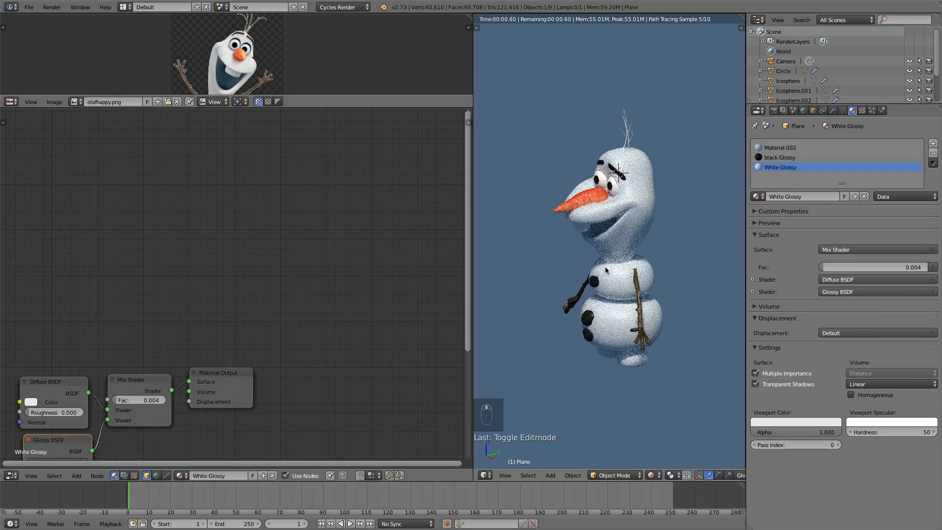
- Select the twig hair object and unwrap all its faces with Smart UV Project
click(651, 475)
click(672, 443)
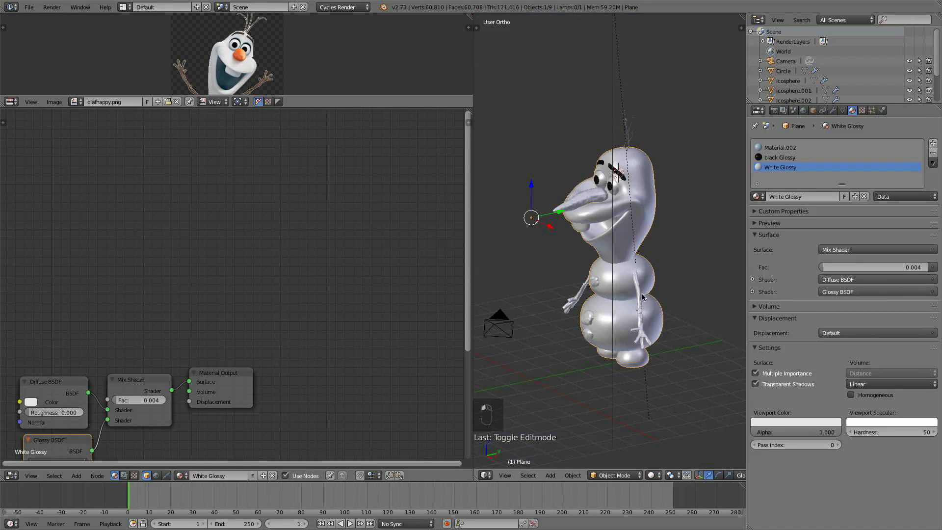
right_click(632, 138)
shift+middle_drag(632, 139, 589, 242)
key(Tab)
key(a)
key(a)
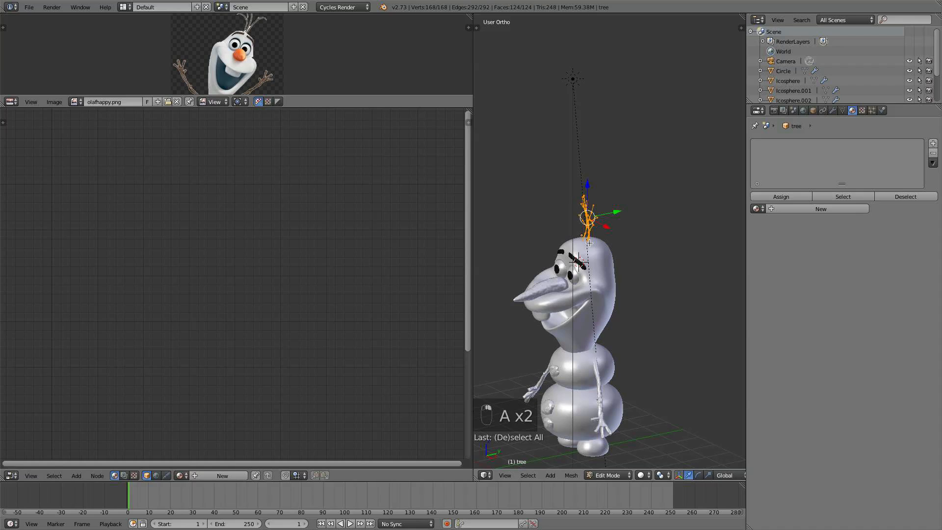
key(u)
click(588, 245)
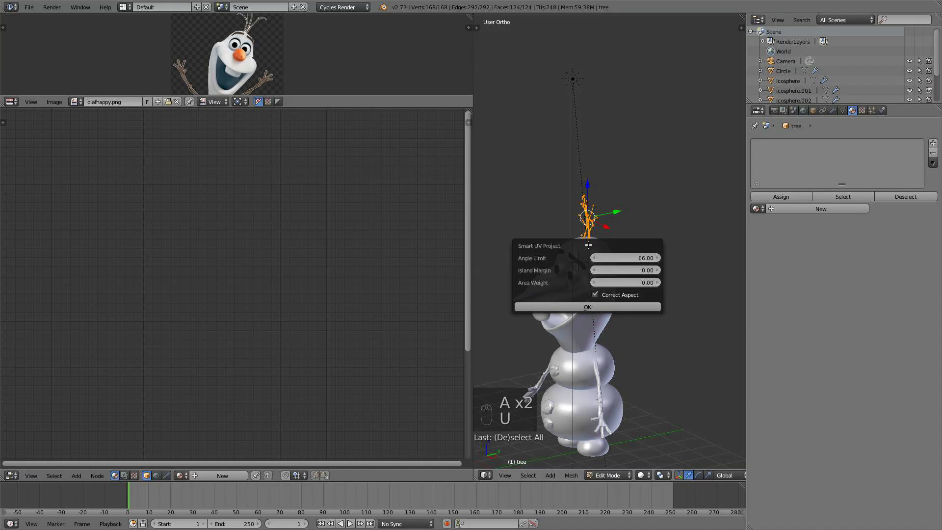
click(584, 307)
key(a)
key(Tab)
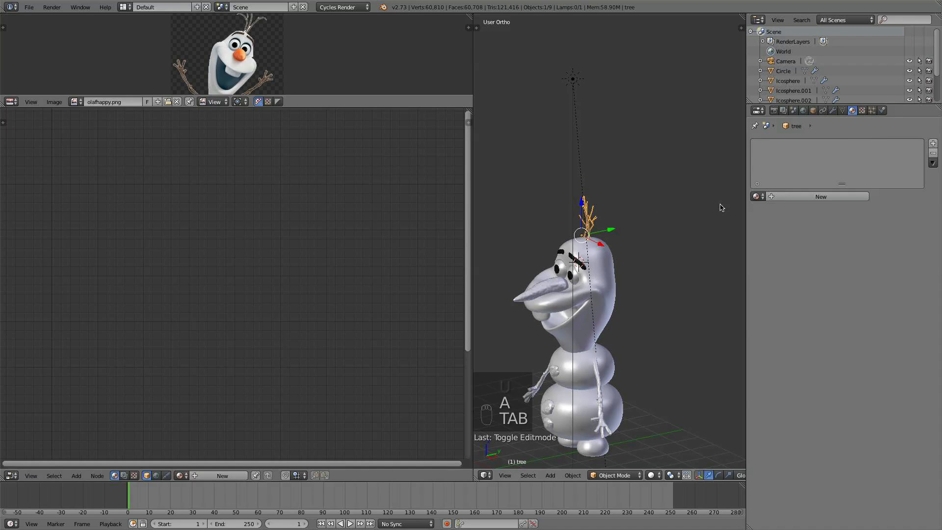
- Assign the existing Material.001 to the twig hair and preview it in rendered shading
click(754, 196)
click(809, 231)
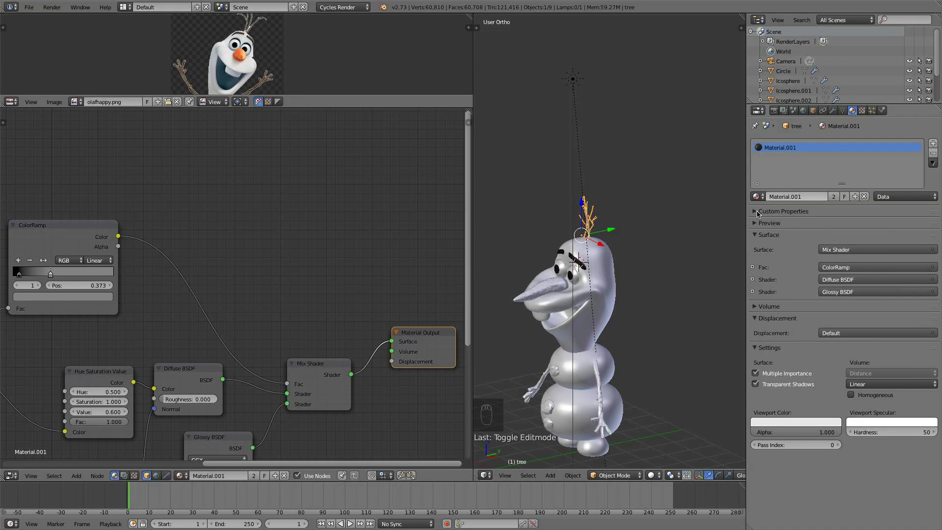
click(651, 476)
click(663, 411)
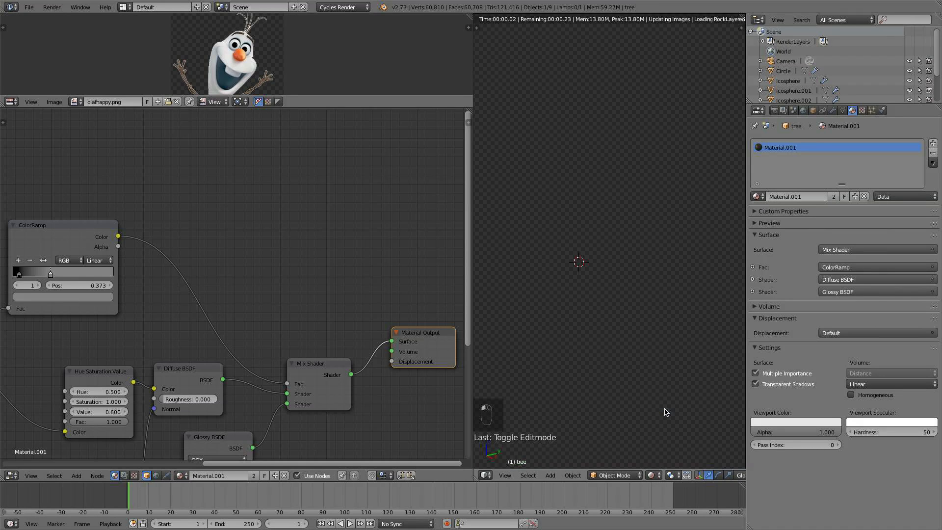
- Try to move the eyebrow geometry with proportional editing enabled
click(650, 474)
scroll(589, 318, up, 8)
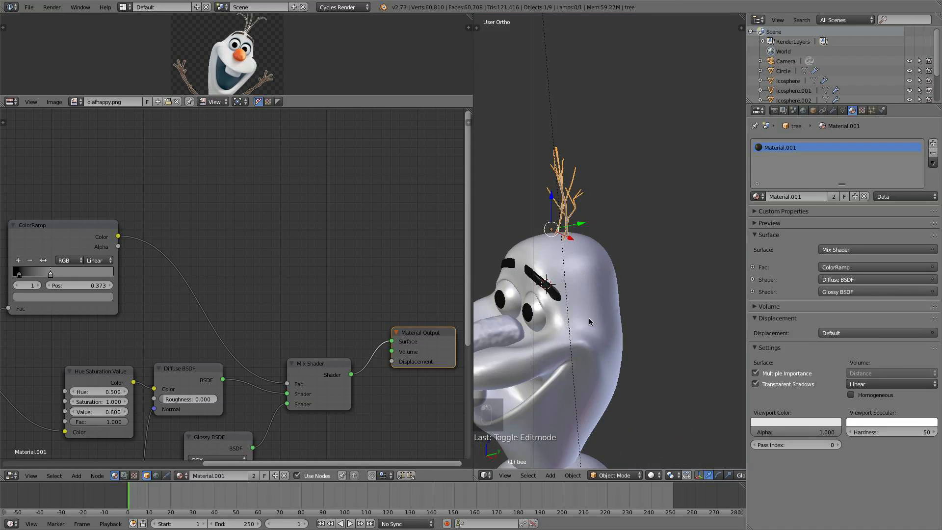
key(Tab)
key(Tab)
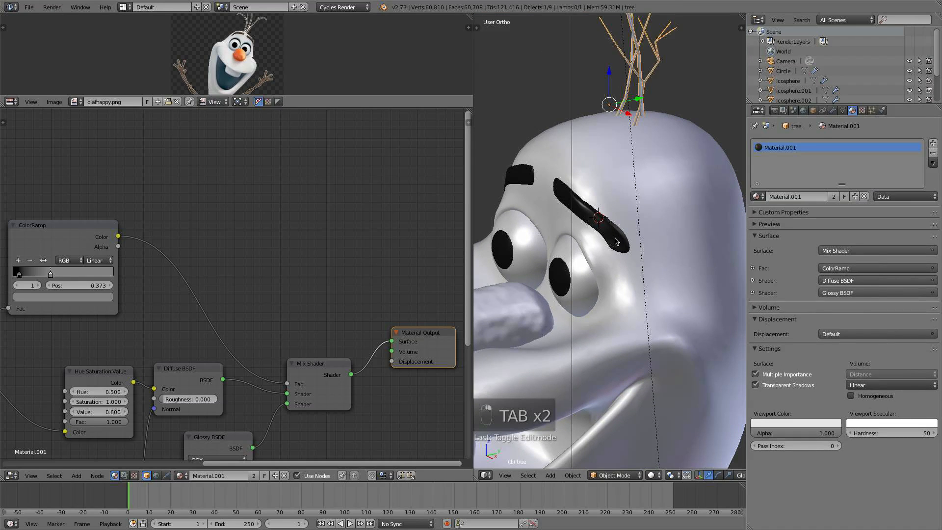
right_click(617, 240)
key(Tab)
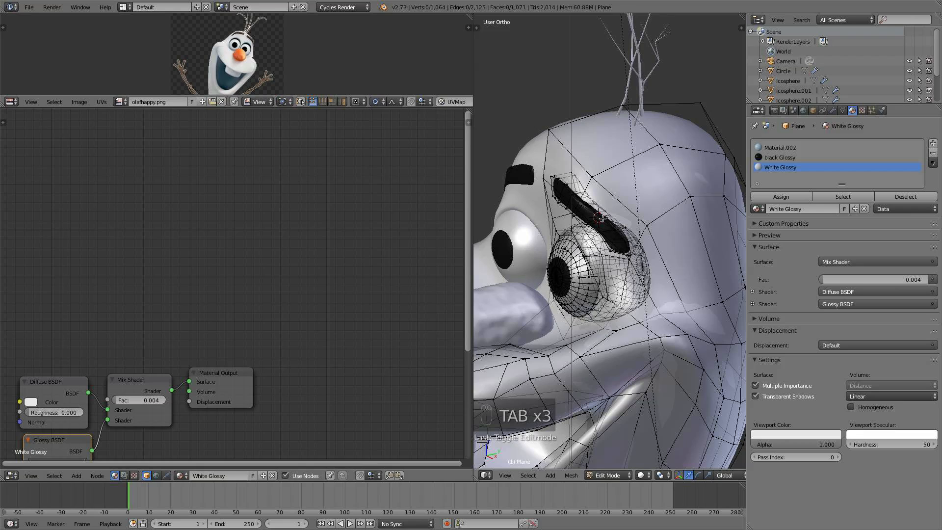
key(l)
key(a)
key(l)
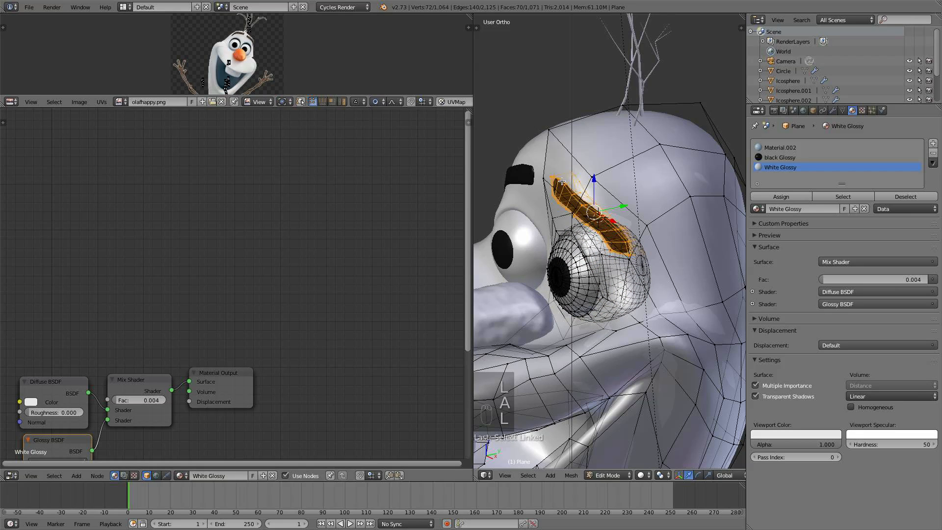
scroll(687, 475, right, 5)
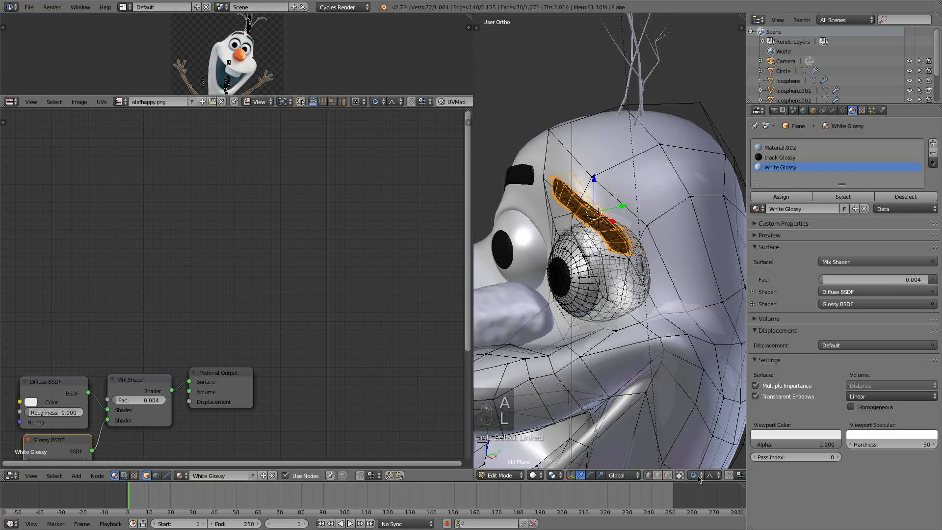
click(696, 475)
click(703, 454)
key(g)
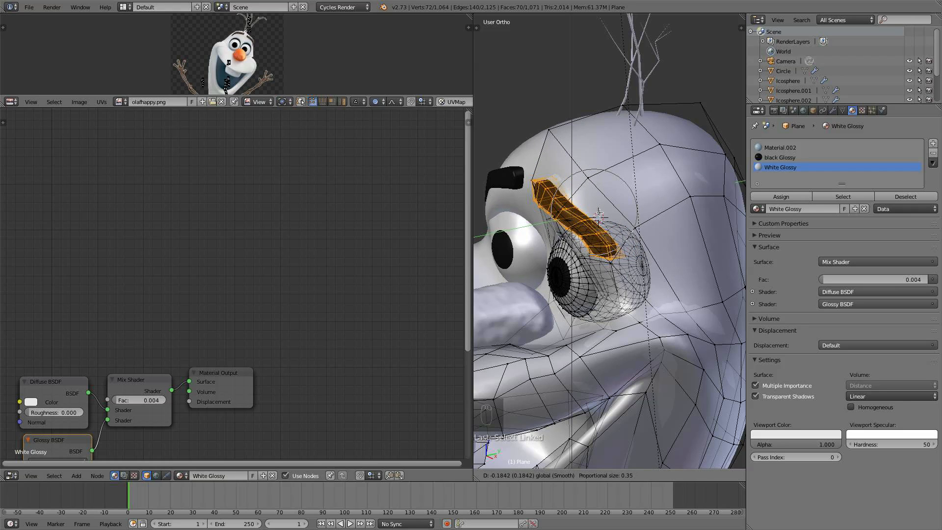
scroll(599, 212, up, 1)
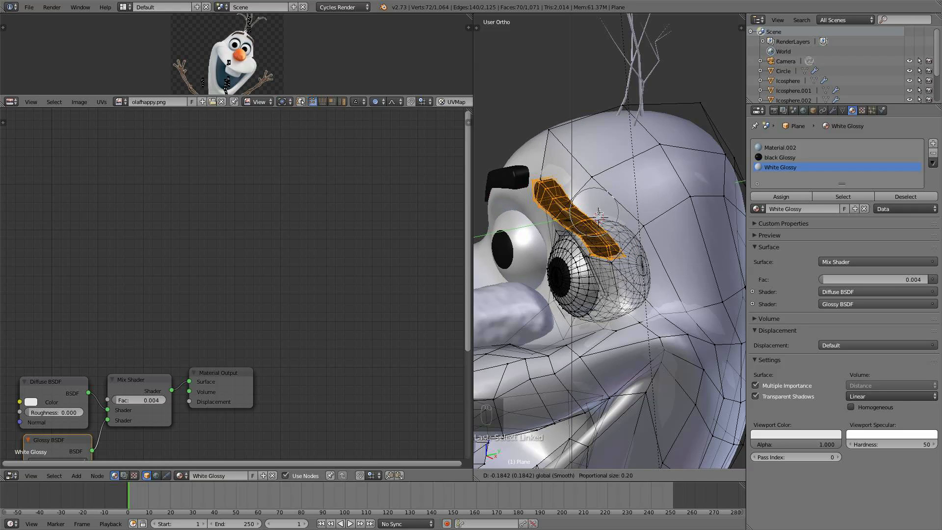
scroll(599, 212, up, 1)
right_click(599, 212)
- Select the eyeball geometry and hide it
middle_drag(612, 216, 591, 249)
key(a)
key(l)
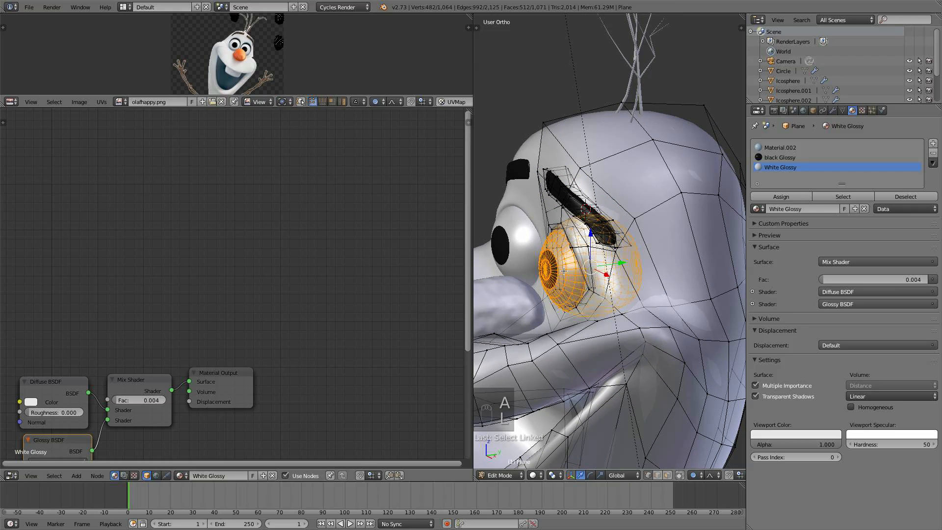
key(h)
- Move the eyebrow upward and reposition a single vertex at its inner corner
key(k)
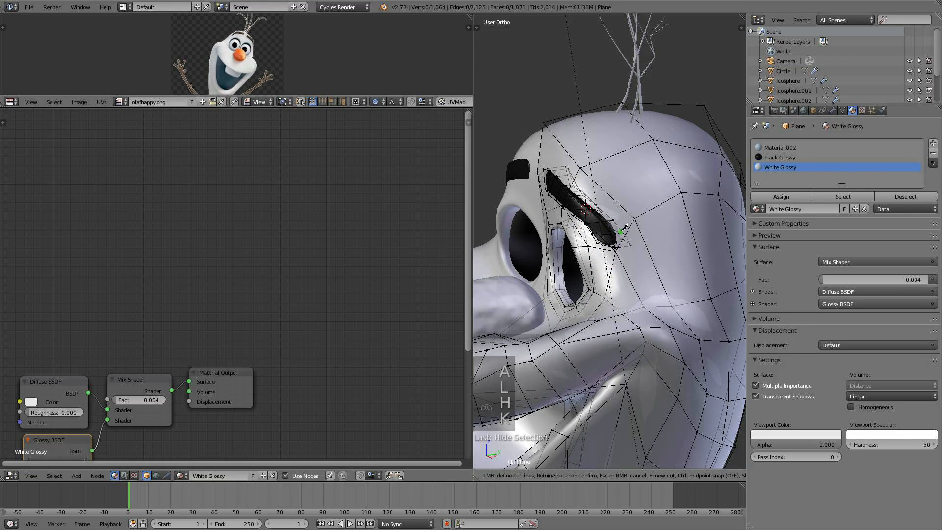
right_click(617, 231)
key(l)
drag(608, 203, 591, 205)
middle_drag(592, 205, 601, 200)
right_click(574, 216)
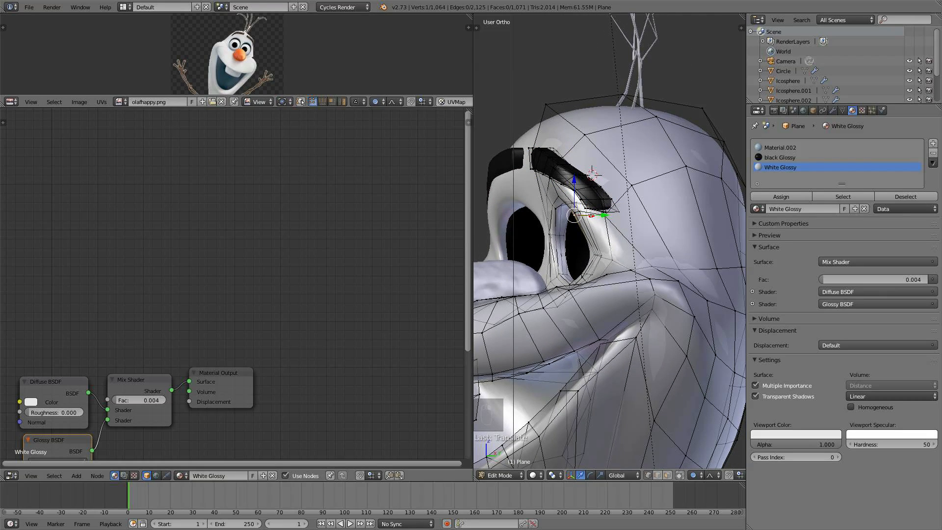
drag(604, 214, 588, 208)
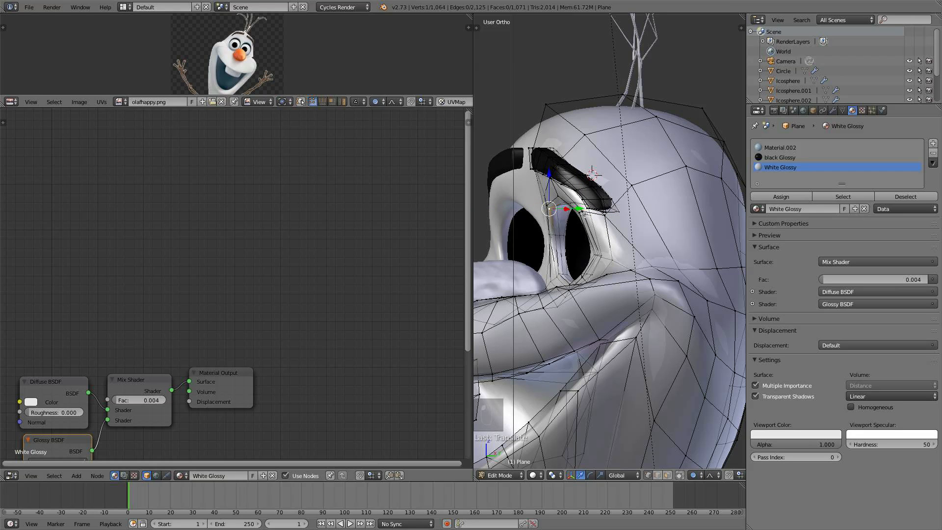
- Unhide the eyeball geometry, deselect everything, and re-enter edit mode on the body mesh
key(alt+h)
key(a)
key(Tab)
middle_drag(586, 216, 591, 238)
scroll(664, 231, down, 2)
scroll(592, 238, up, 2)
scroll(592, 239, up, 6)
key(Tab)
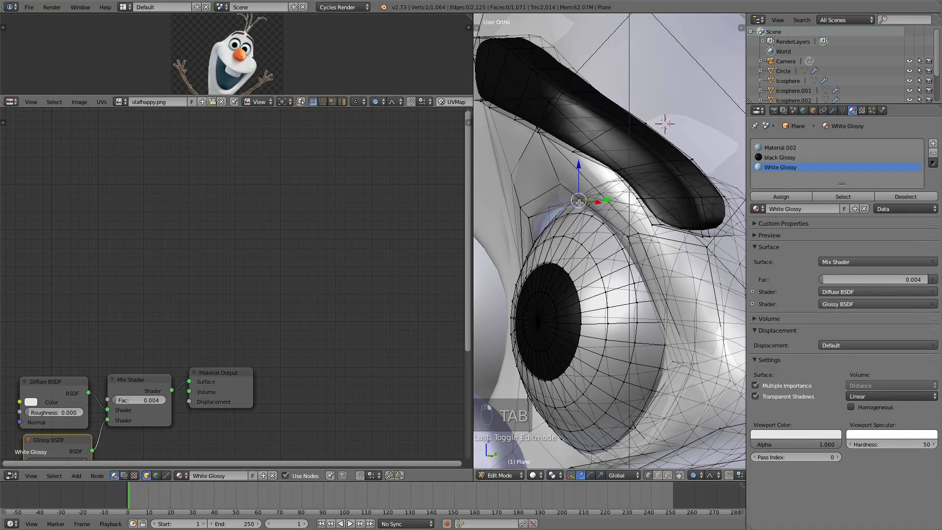
- Move a selected vertex above the eye socket with proportional editing
middle_drag(578, 201, 571, 142)
key(g)
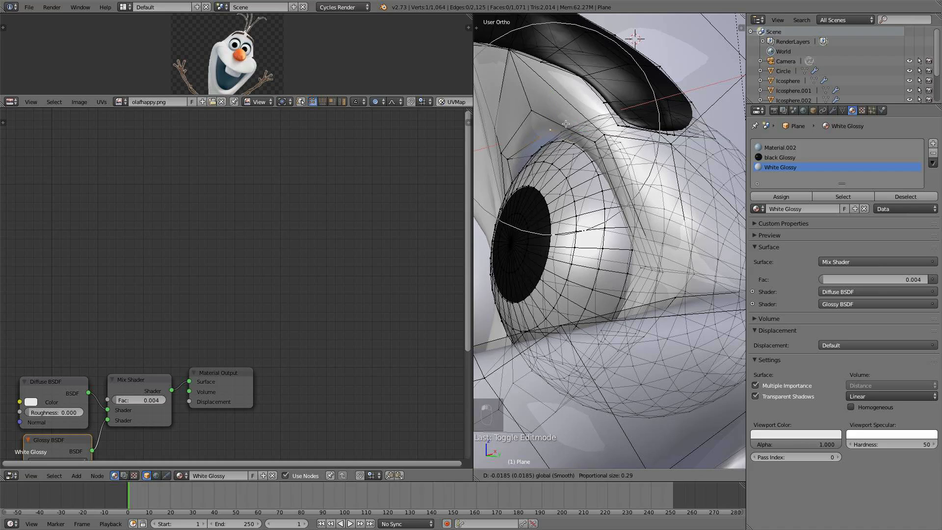
scroll(566, 123, up, 8)
click(563, 126)
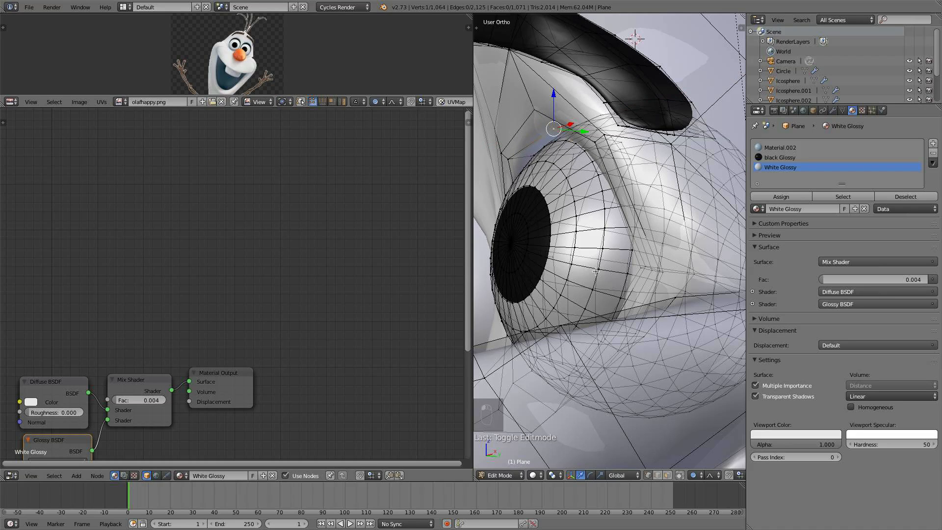
- Change the proportional editing mode and move vertices of the eye socket's upper rim around the eyeball
click(692, 476)
click(706, 412)
drag(572, 126, 554, 136)
middle_drag(569, 145, 597, 149)
shift+middle_drag(618, 182, 627, 229)
shift+middle_drag(654, 257, 631, 217)
right_click(630, 221)
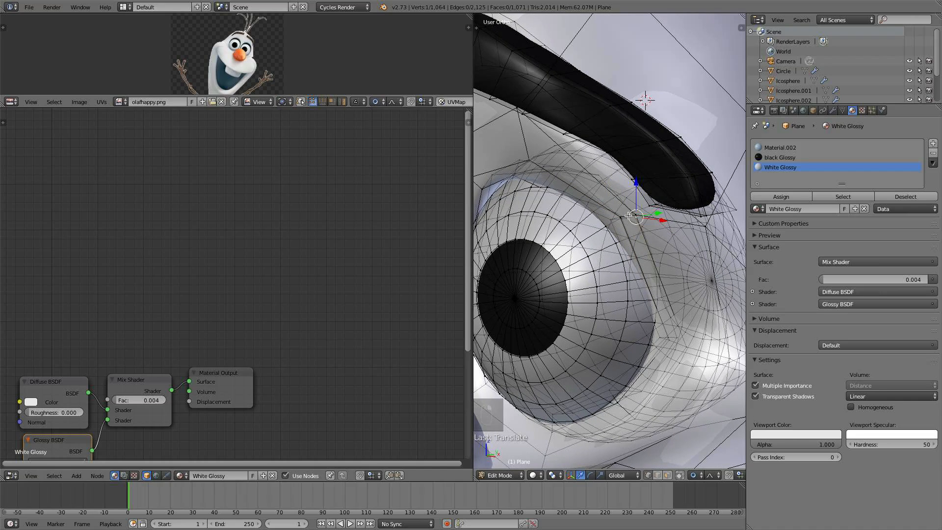
right_click(516, 181)
middle_drag(516, 181, 525, 157)
right_click(496, 108)
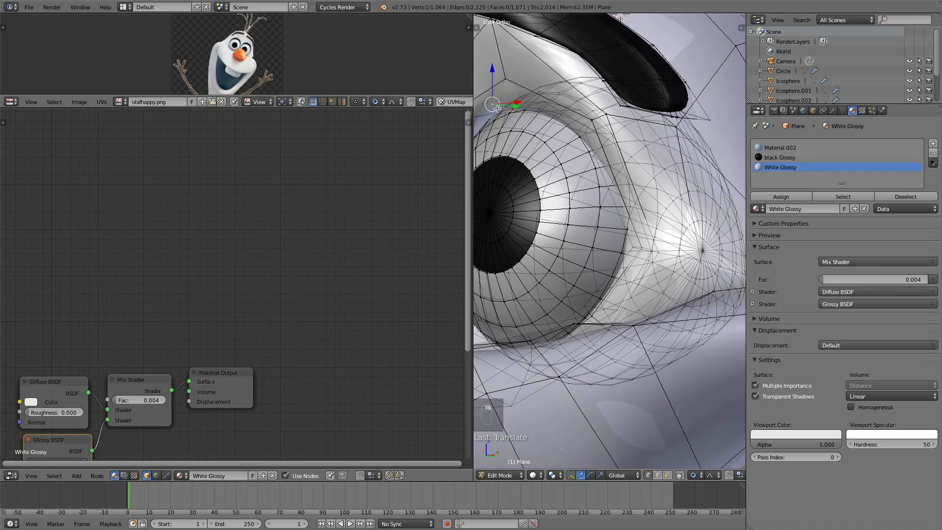
right_click(584, 132)
middle_drag(589, 134, 553, 147)
key(g)
click(574, 211)
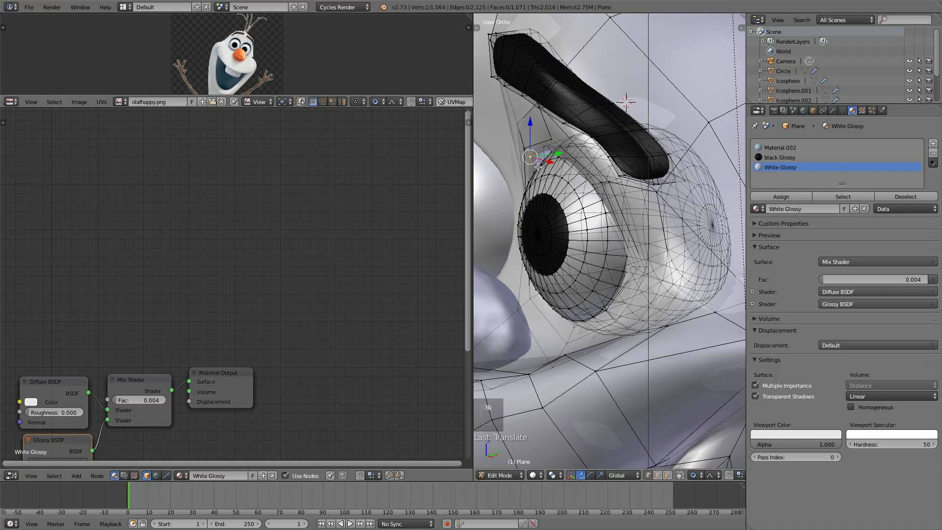
- Move further eye-socket vertices closer to the eyeball's upper edge
key(g)
click(557, 165)
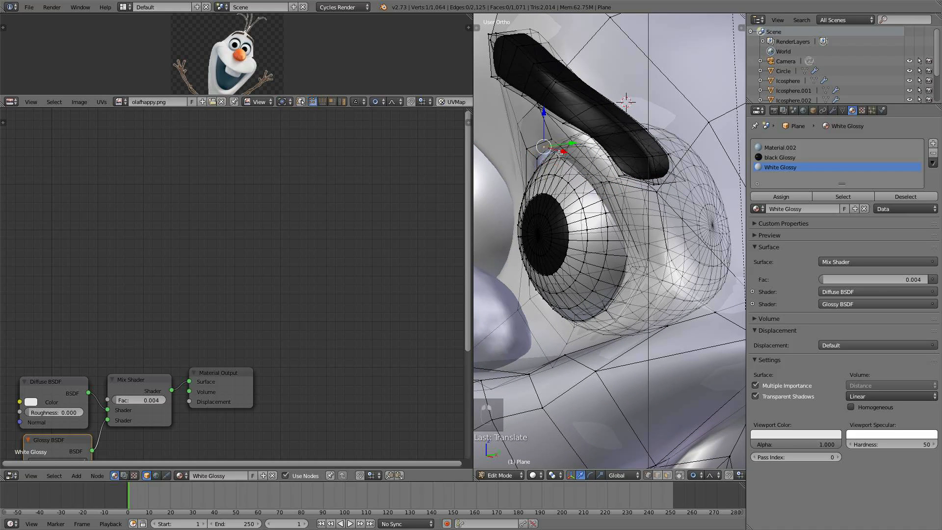
key(g)
click(572, 164)
mouse_move(572, 164)
middle_down()
mouse_move(592, 144)
mouse_move(573, 216)
mouse_move(586, 190)
mouse_move(558, 178)
mouse_move(565, 175)
middle_up()
scroll(572, 208, up, 2)
key(g)
click(619, 132)
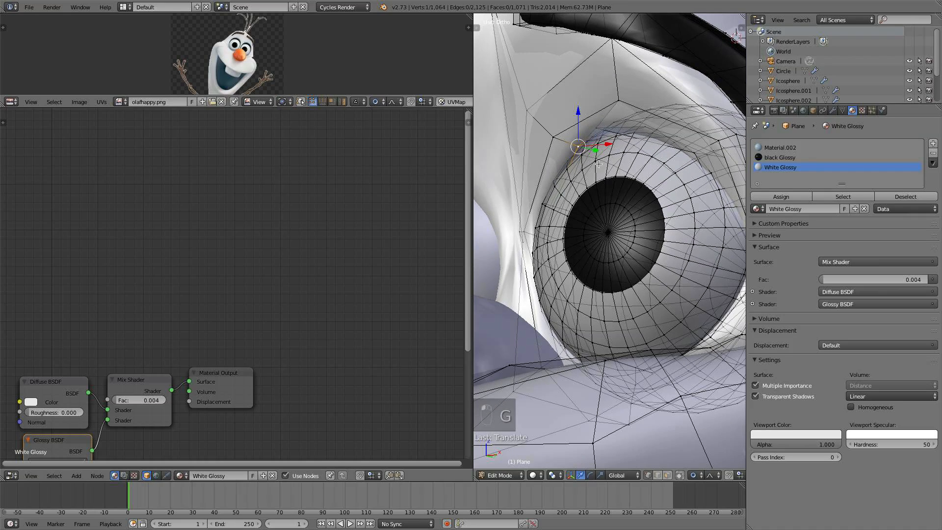
key(g)
click(621, 129)
scroll(638, 139, down, 4)
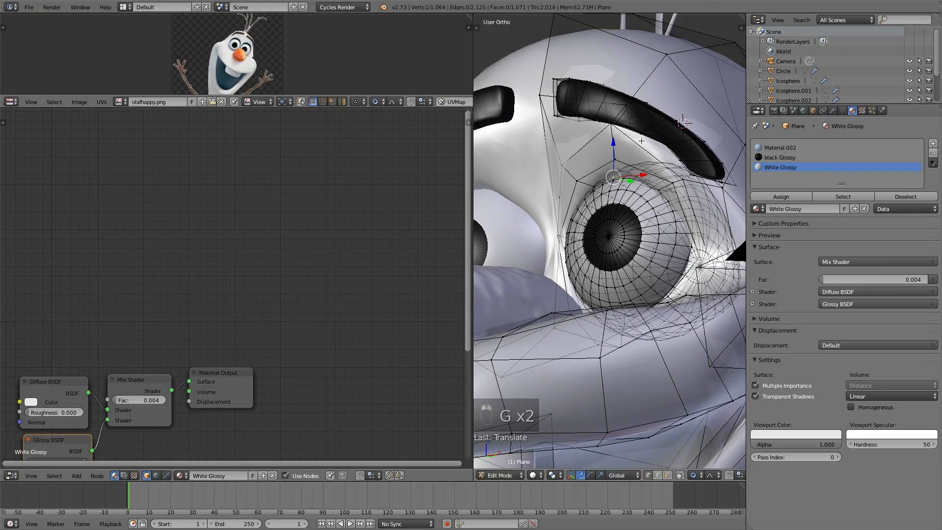
- Leave edit mode and orbit around the eye to inspect the socket mesh against the eyeball
key(a)
key(Tab)
scroll(656, 172, down, 4)
middle_drag(654, 183, 689, 204)
scroll(672, 254, down, 4)
middle_drag(671, 253, 587, 216)
scroll(594, 245, up, 8)
scroll(551, 247, up, 5)
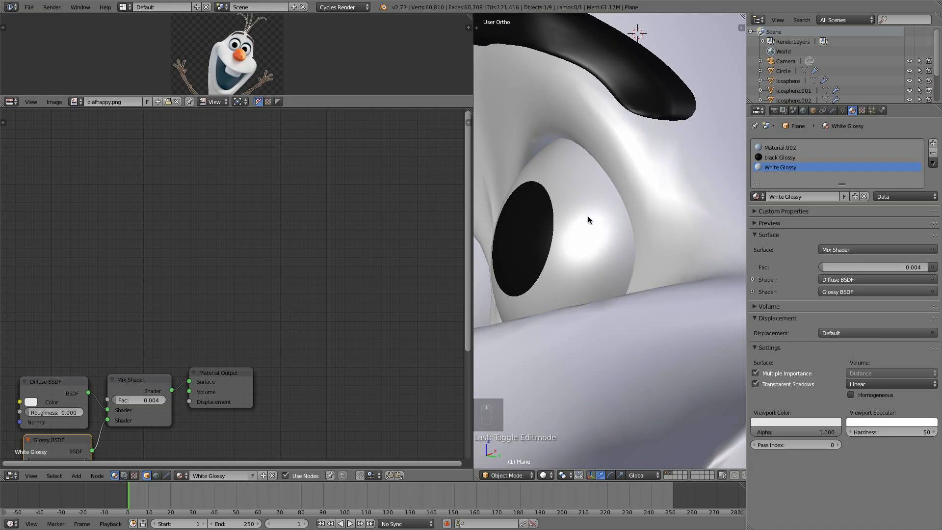
key(Tab)
drag(571, 135, 577, 143)
drag(580, 146, 588, 148)
middle_drag(587, 149, 560, 192)
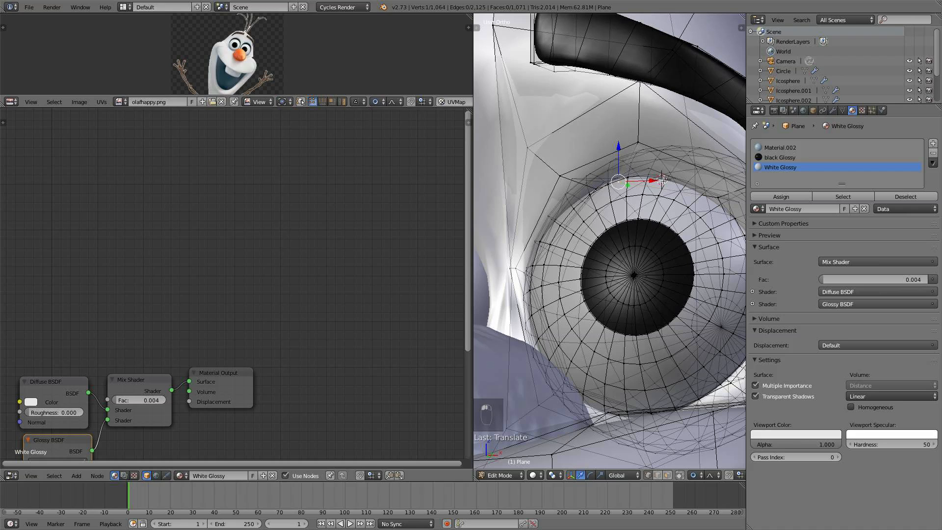
drag(662, 182, 669, 181)
drag(629, 154, 659, 142)
right_click(641, 144)
key(a)
key(Tab)
scroll(623, 181, down, 3)
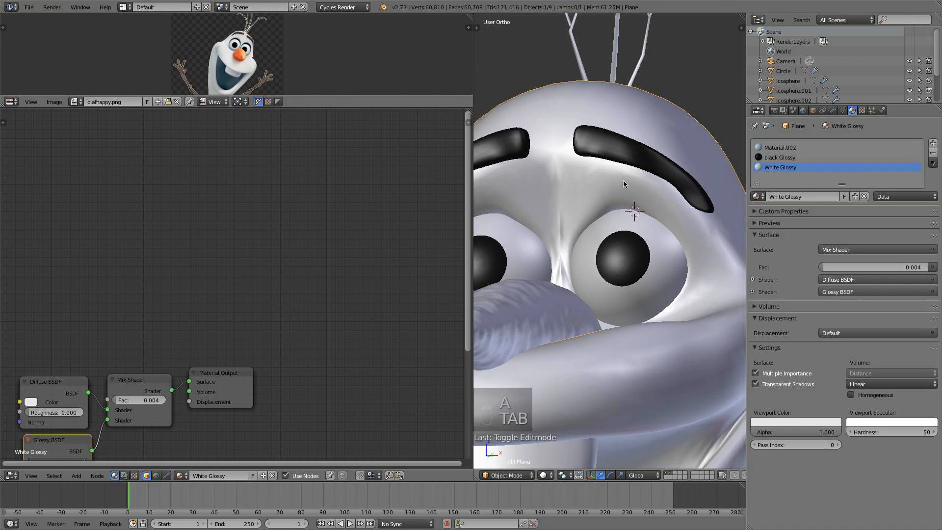
- Select a vertex on the upper eye socket rim and move it toward the eyeball
scroll(603, 191, up, 3)
key(Tab)
scroll(598, 196, up, 3)
right_click(554, 114)
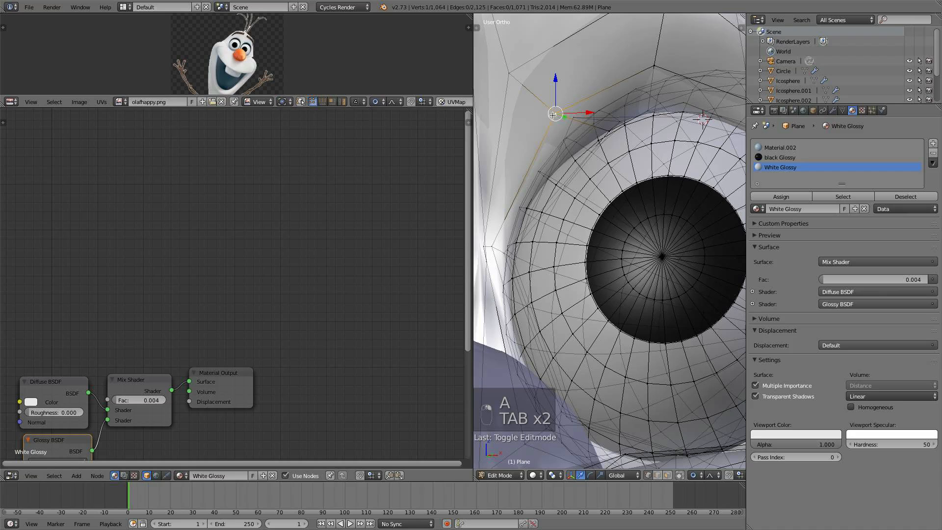
drag(591, 113, 585, 126)
key(g)
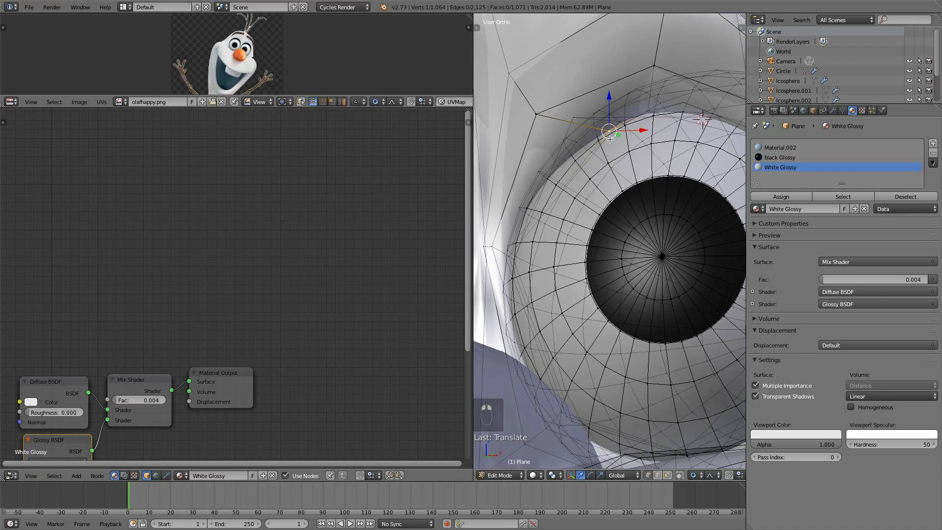
click(567, 143)
scroll(596, 165, down, 3)
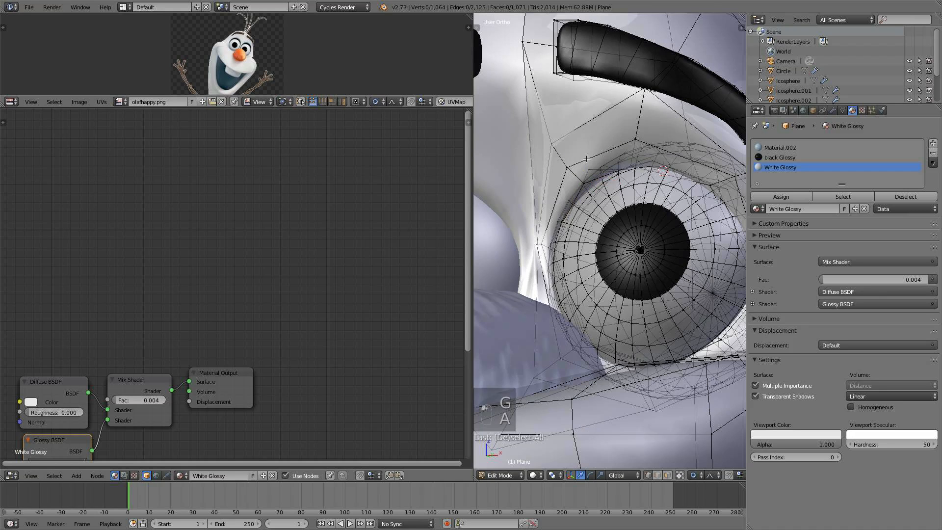
- Examine the eye socket mesh from several angles and return to object mode
key(a)
middle_drag(599, 166, 537, 177)
drag(523, 192, 548, 189)
middle_drag(549, 190, 599, 182)
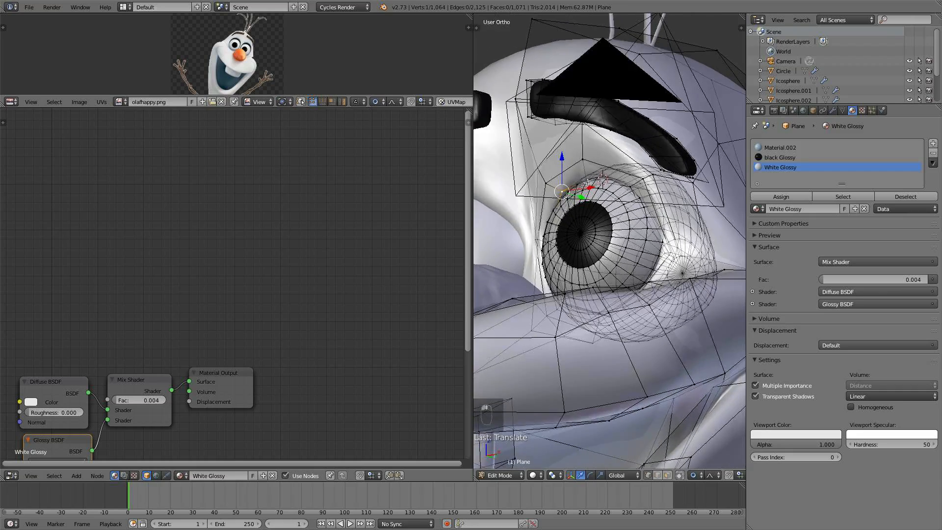
scroll(599, 182, up, 3)
right_click(576, 138)
key(a)
scroll(577, 141, up, 2)
middle_drag(577, 141, 628, 198)
key(Tab)
scroll(590, 157, down, 6)
scroll(608, 245, up, 8)
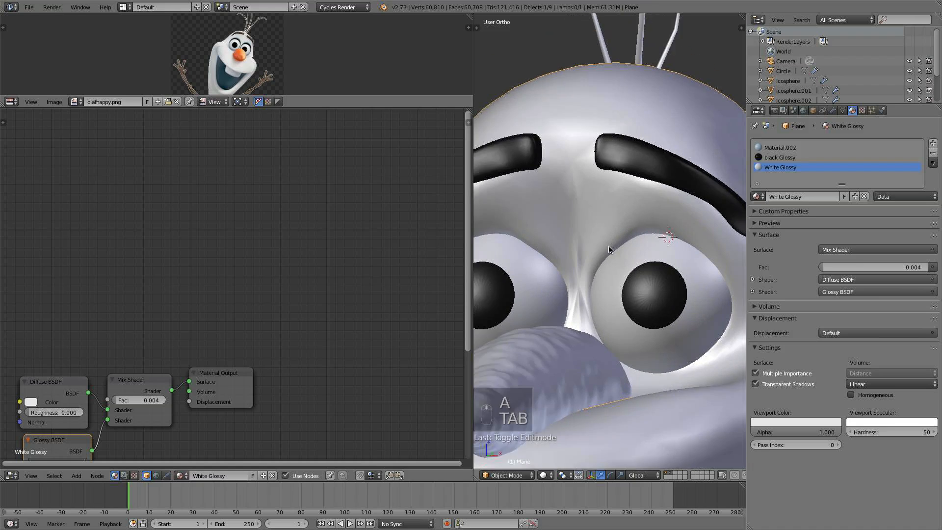
- Move a vertex at the eye socket's inner corner and return to object mode
key(Tab)
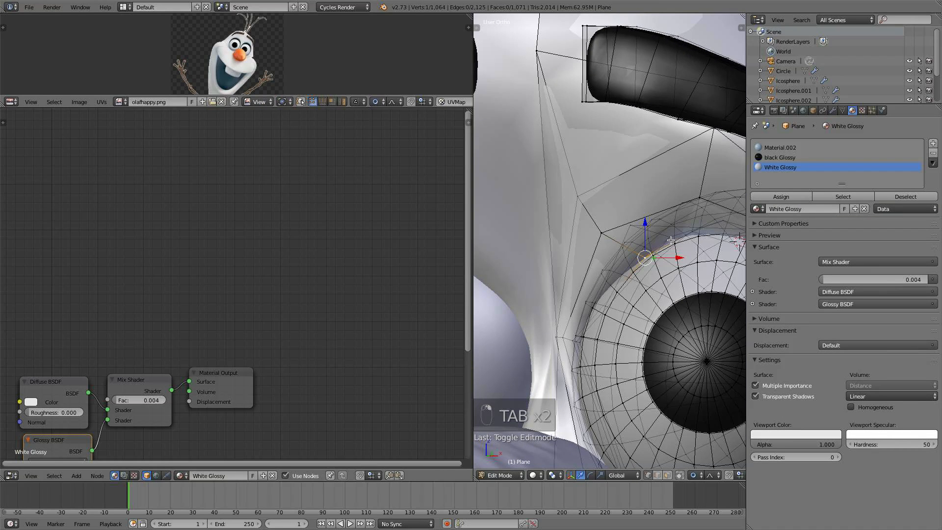
shift+right_click(670, 240)
shift+scroll(670, 239, up, 1)
key(g)
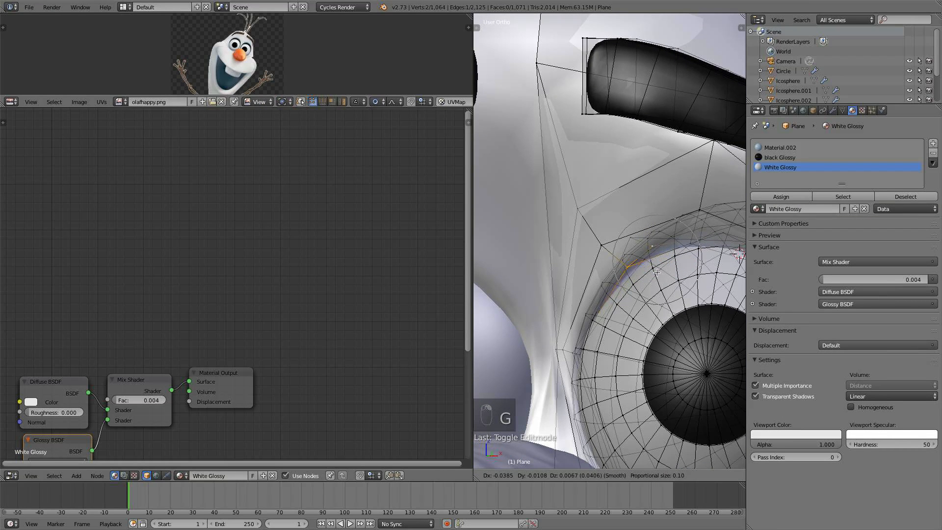
click(650, 270)
scroll(650, 270, down, 3)
key(a)
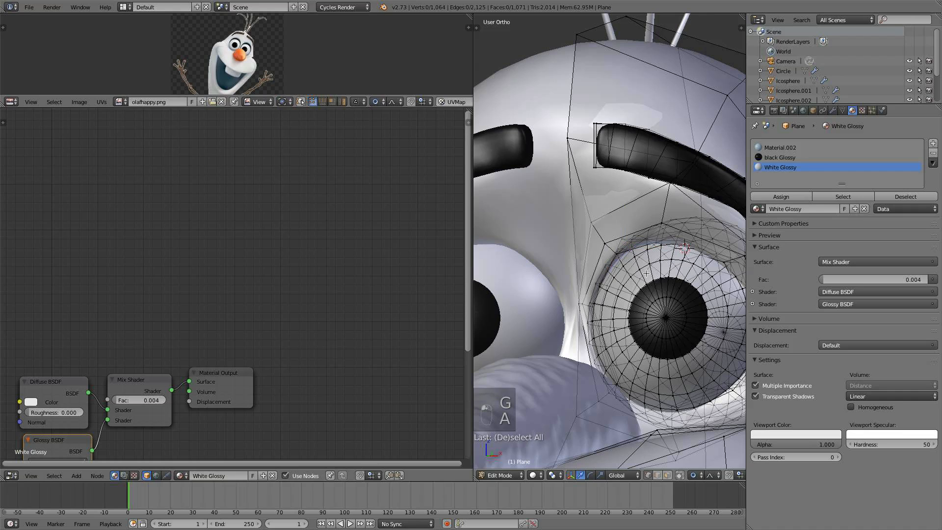
key(Tab)
- Switch to front view and inspect the mesh between the eyes, in and out of edit mode
scroll(635, 256, down, 6)
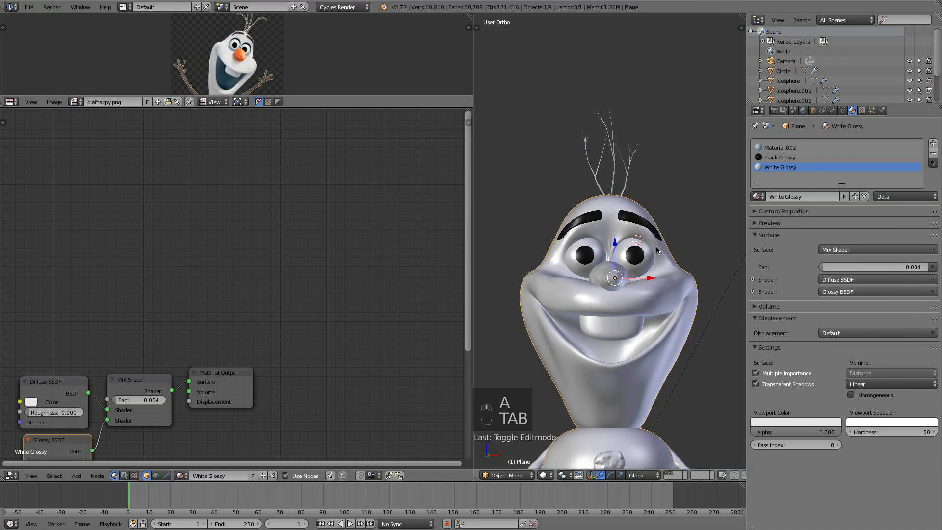
scroll(653, 264, up, 2)
key(KP_1)
scroll(653, 279, up, 3)
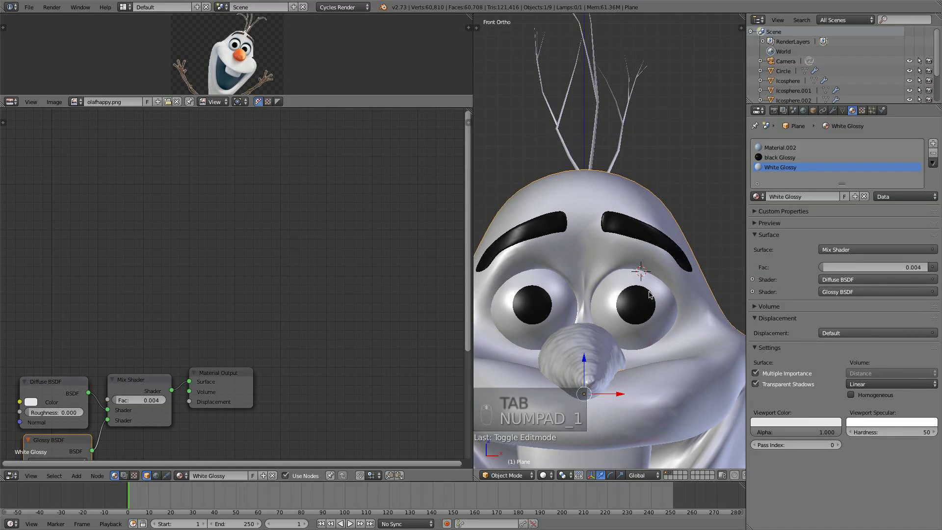
scroll(651, 293, up, 1)
scroll(651, 293, up, 3)
key(Tab)
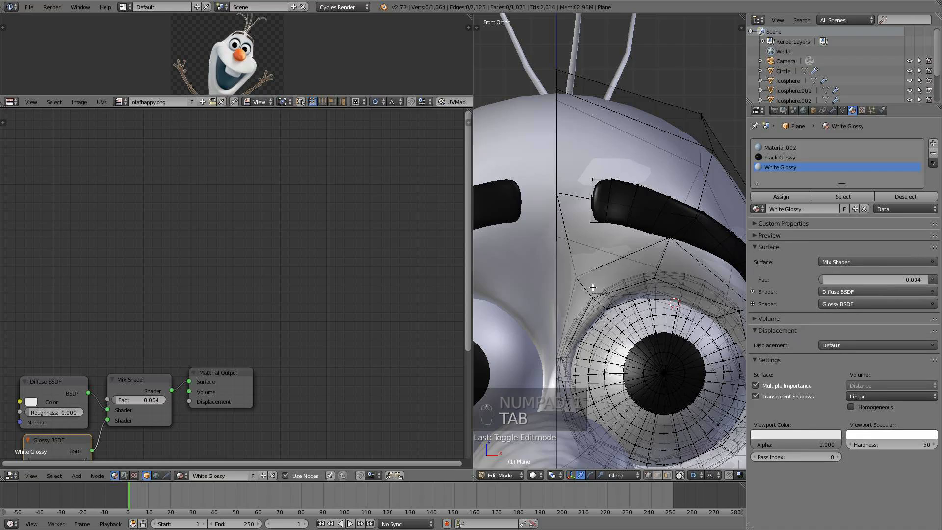
scroll(599, 285, down, 1)
middle_drag(599, 286, 548, 278)
drag(557, 263, 552, 265)
middle_drag(552, 305, 593, 284)
scroll(587, 308, up, 3)
right_click(582, 289)
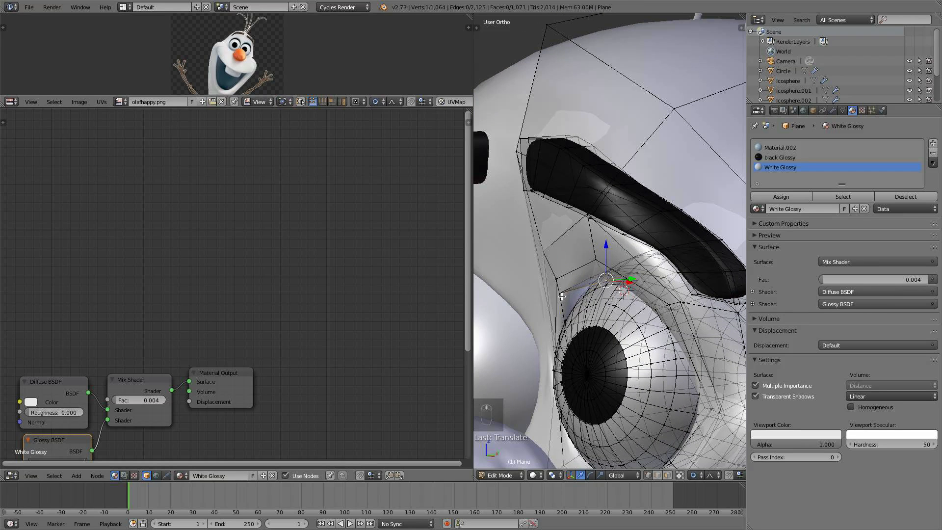
key(a)
drag(586, 292, 604, 291)
key(a)
key(Tab)
scroll(604, 291, down, 5)
middle_drag(604, 291, 647, 286)
scroll(680, 289, down, 4)
key(Tab)
scroll(648, 288, up, 10)
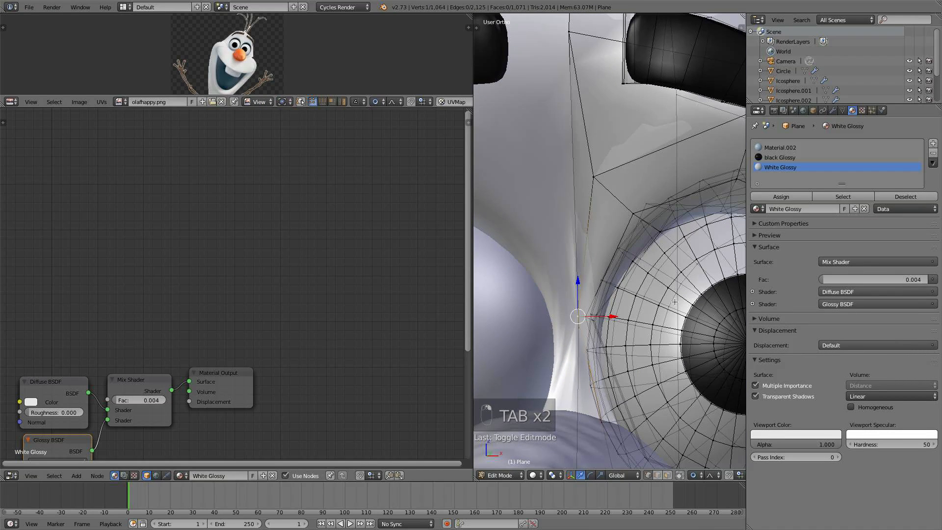
- Turn on the Mirror modifier's Clipping option and move the vertex between the eyes toward the center line
click(835, 110)
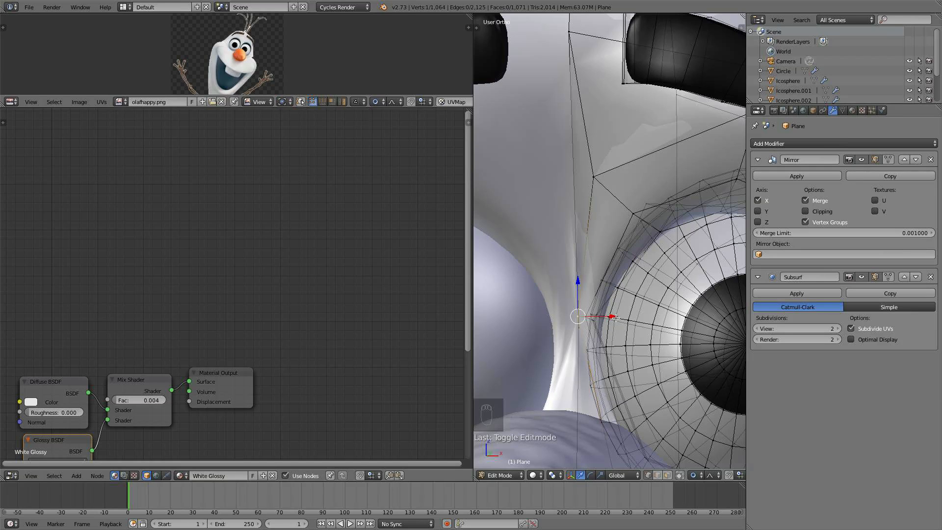
drag(614, 319, 617, 319)
scroll(615, 320, up, 12)
scroll(616, 320, up, 7)
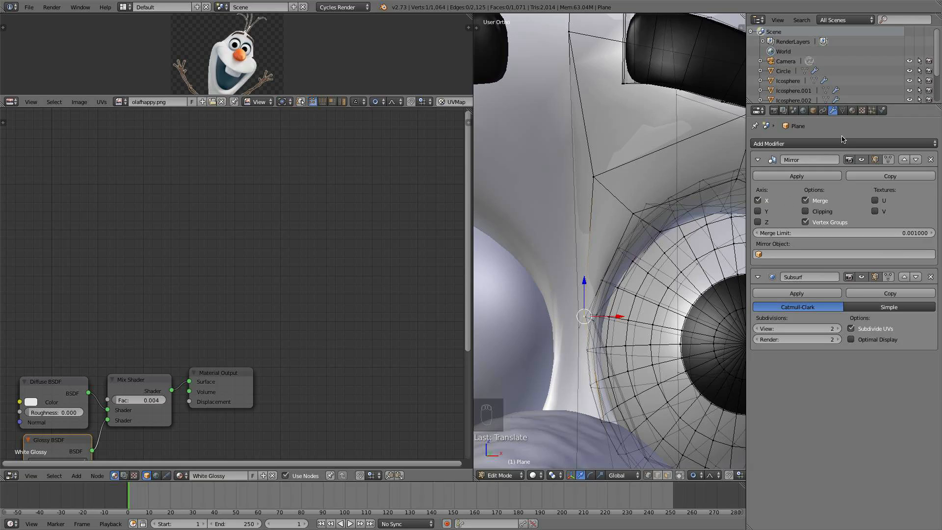
scroll(598, 283, down, 1)
key(a)
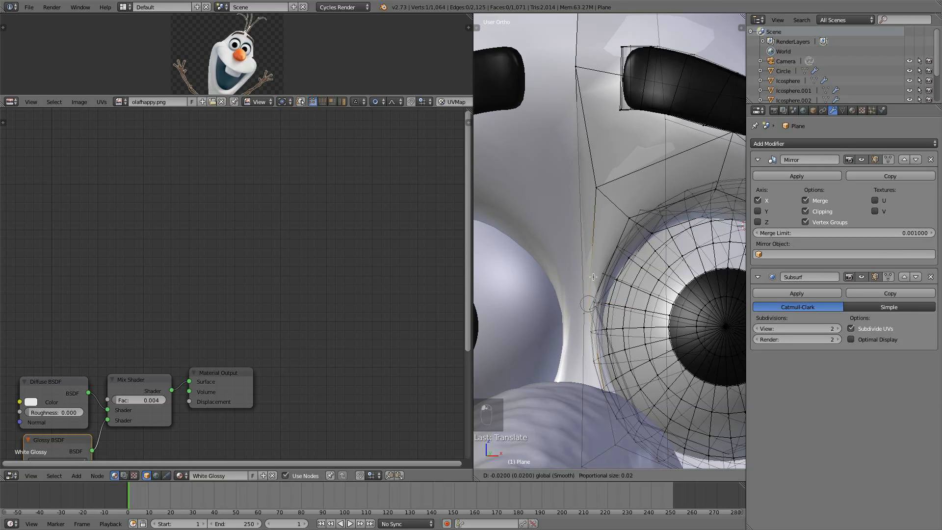
key(Tab)
scroll(611, 266, down, 5)
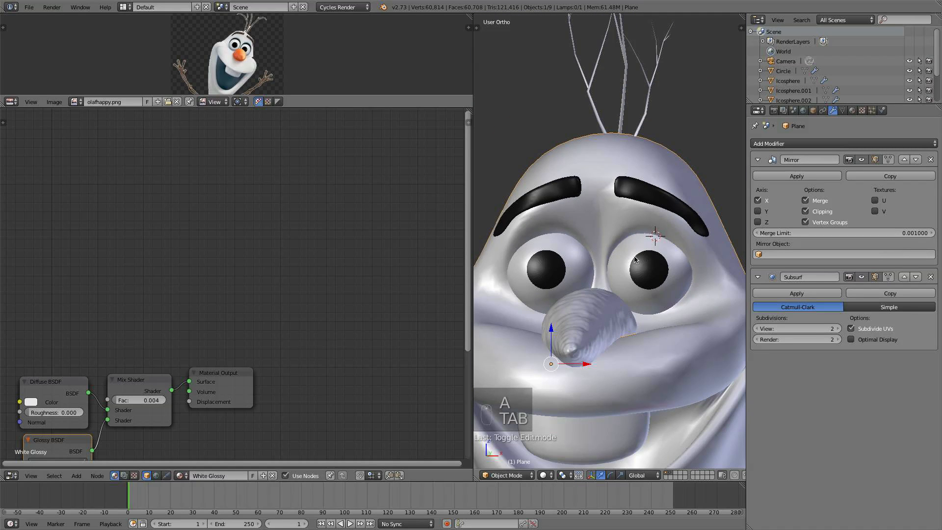
- Add a new material slot to the body and link Material.002 to it
click(852, 111)
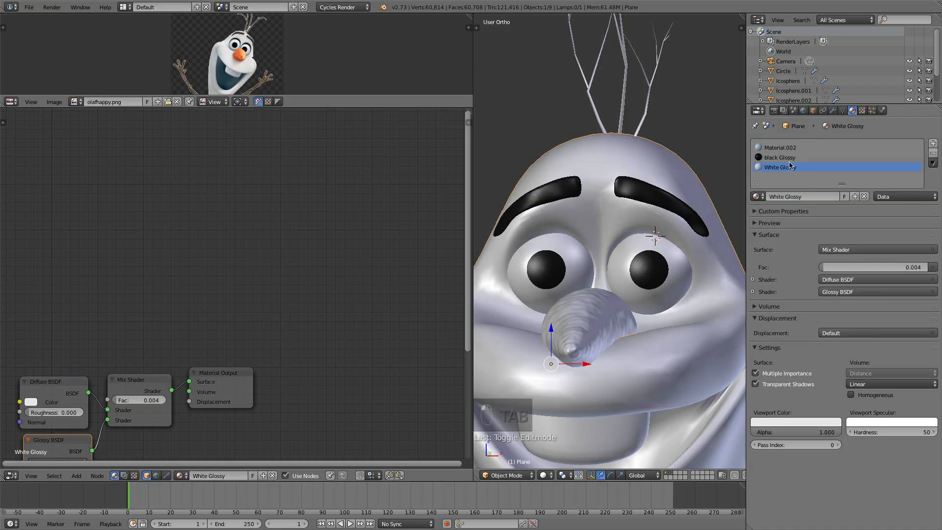
click(768, 148)
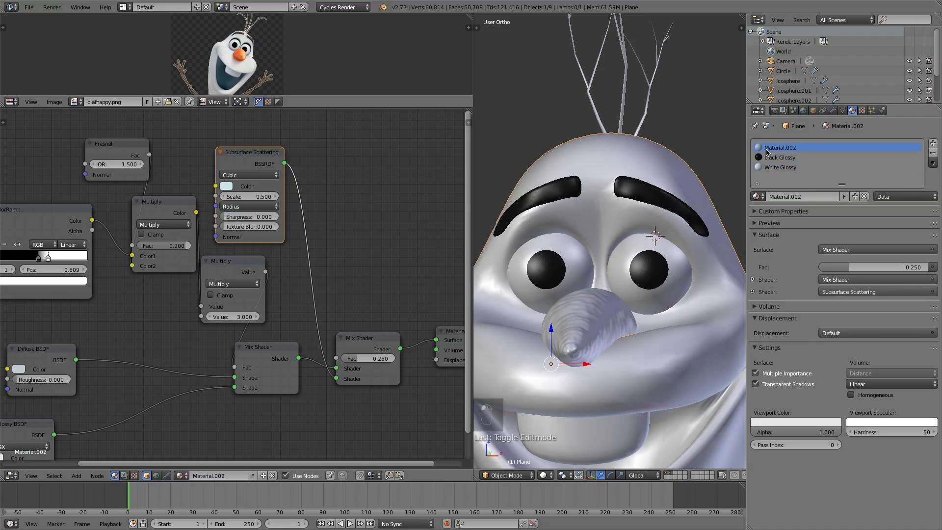
click(934, 144)
click(758, 197)
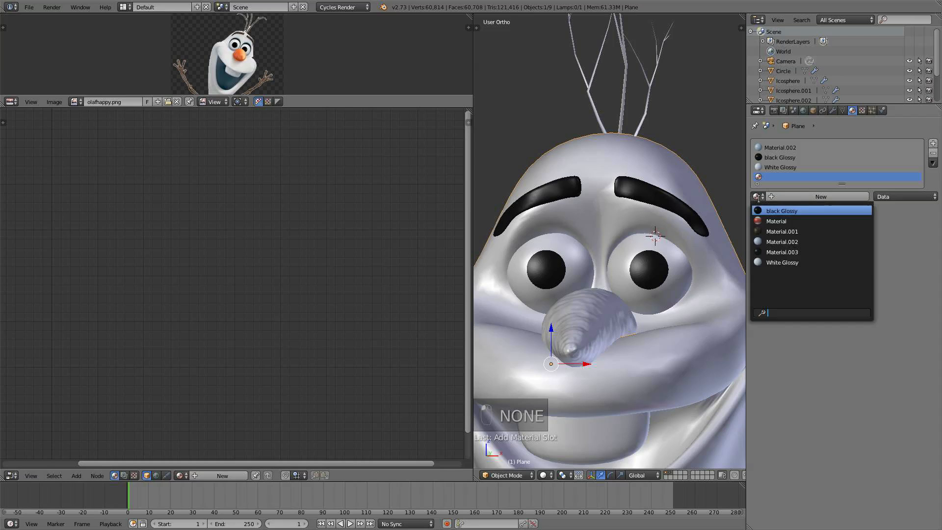
click(812, 243)
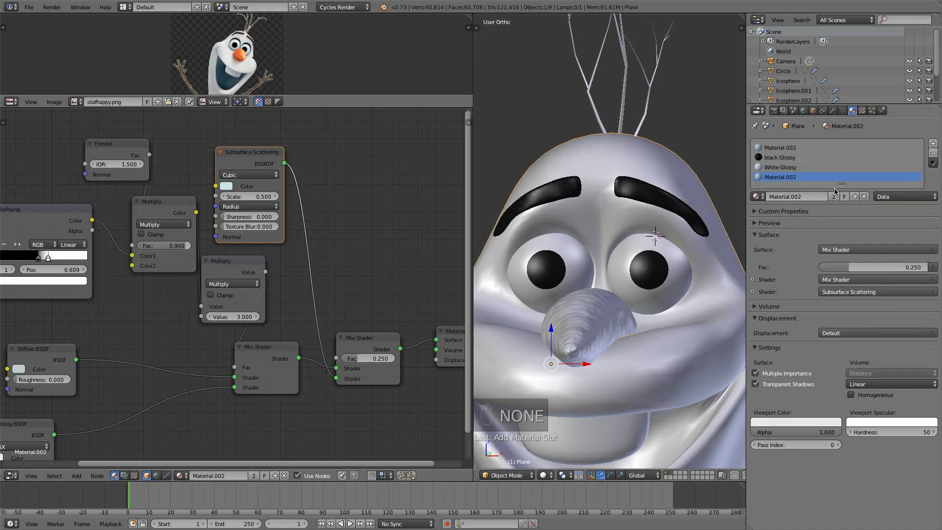
- Make the new slot's material a single-user copy and view its node tree
click(836, 197)
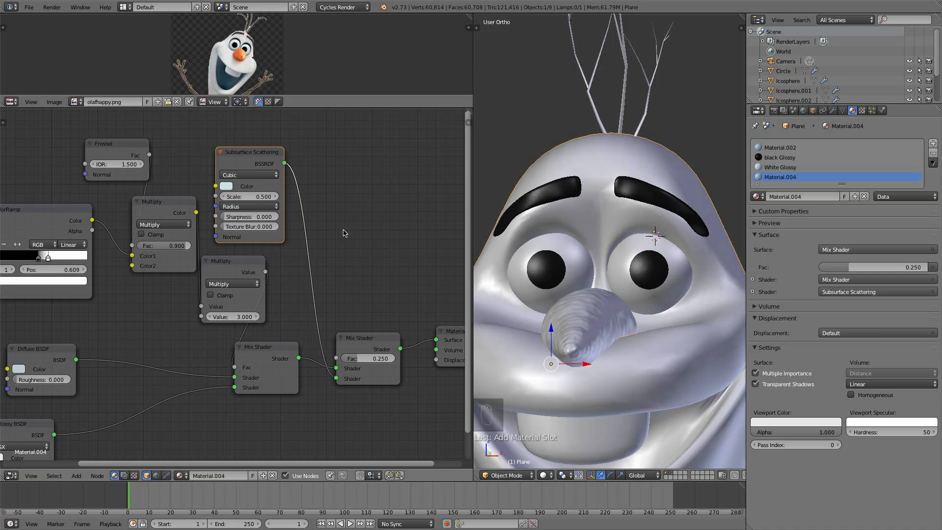
scroll(201, 283, down, 3)
middle_drag(201, 283, 377, 227)
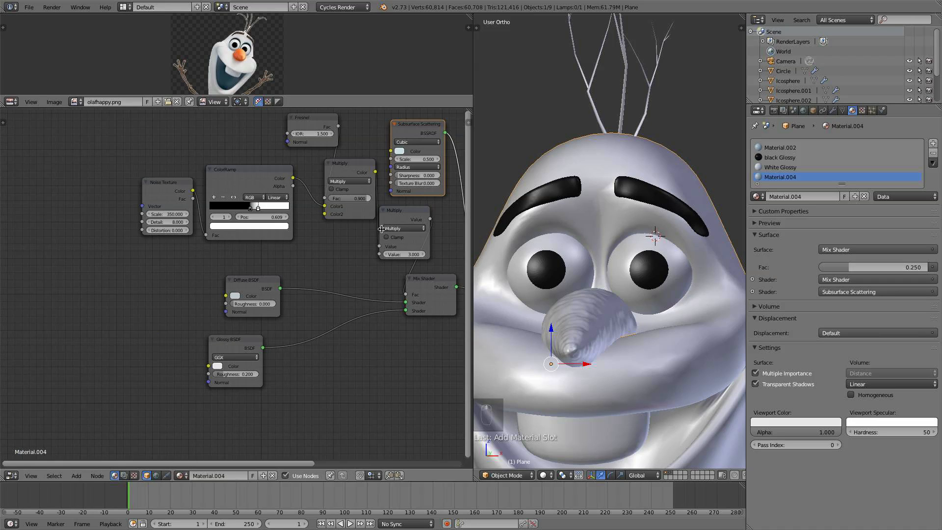
- Open the Diffuse BSDF color and zoom into the reference image to compare Olaf's eye-socket color
scroll(259, 282, up, 3)
click(236, 300)
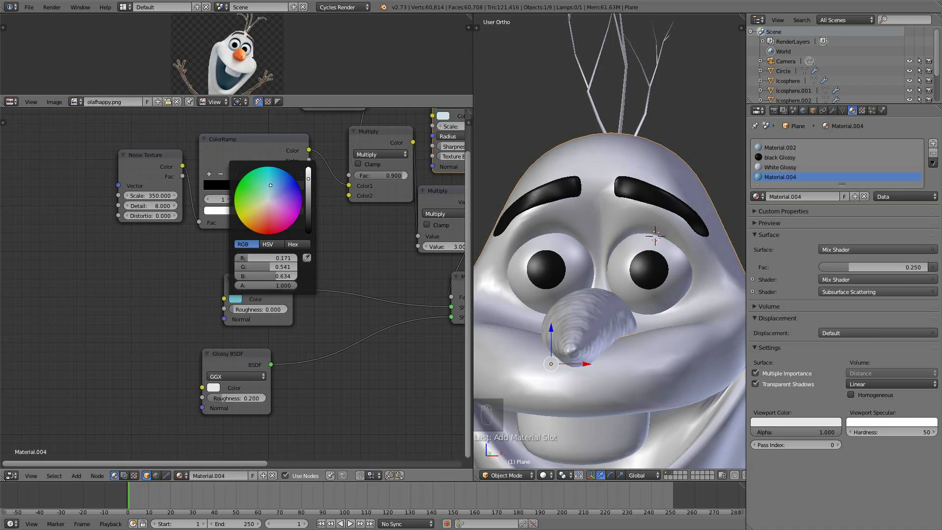
scroll(230, 58, up, 4)
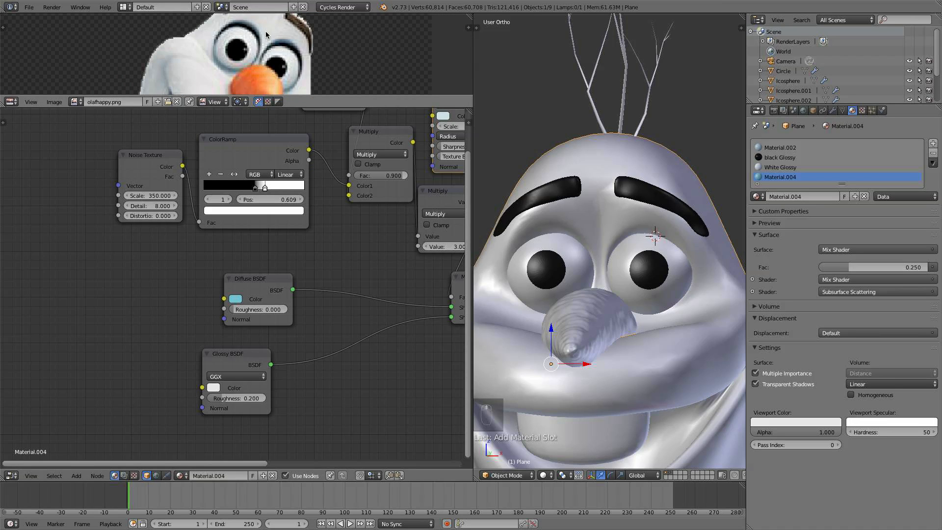
click(237, 300)
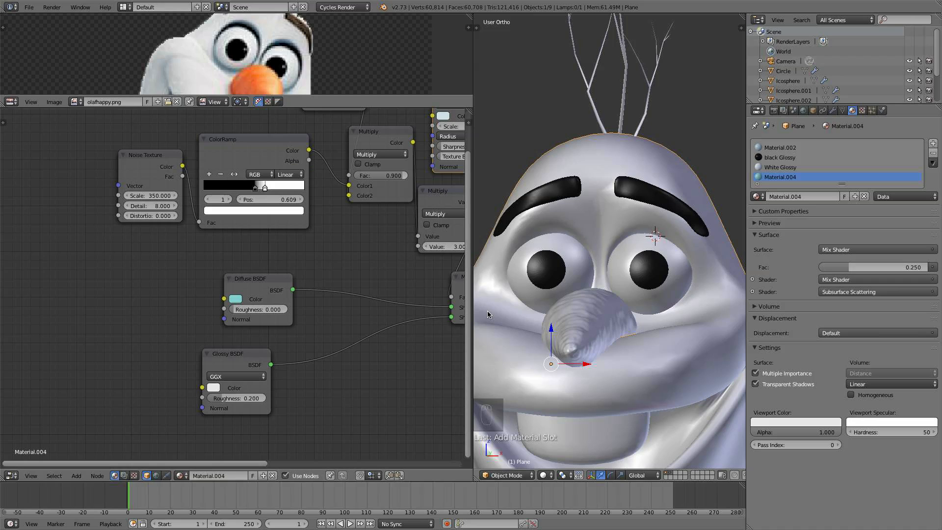
- In edit mode, hide the eyeball geometry and select the ring of faces lining the eye socket
scroll(628, 270, up, 6)
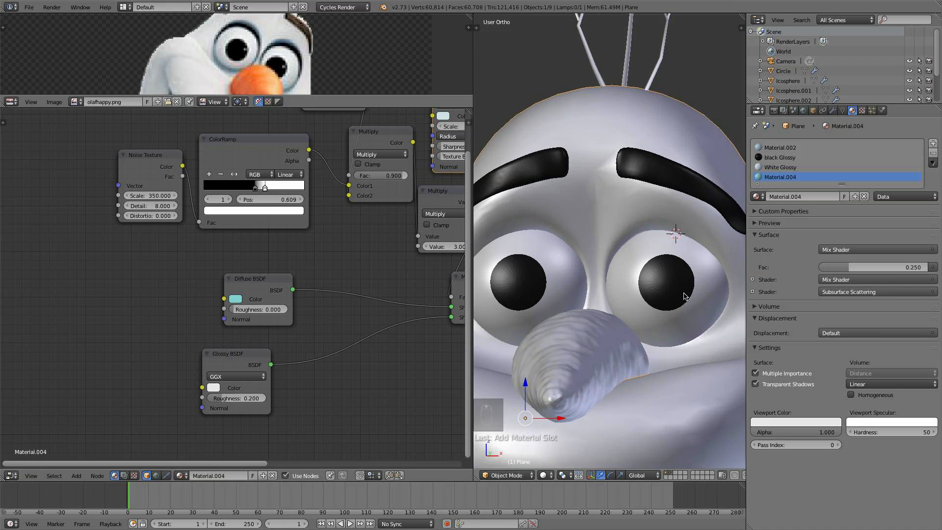
key(Tab)
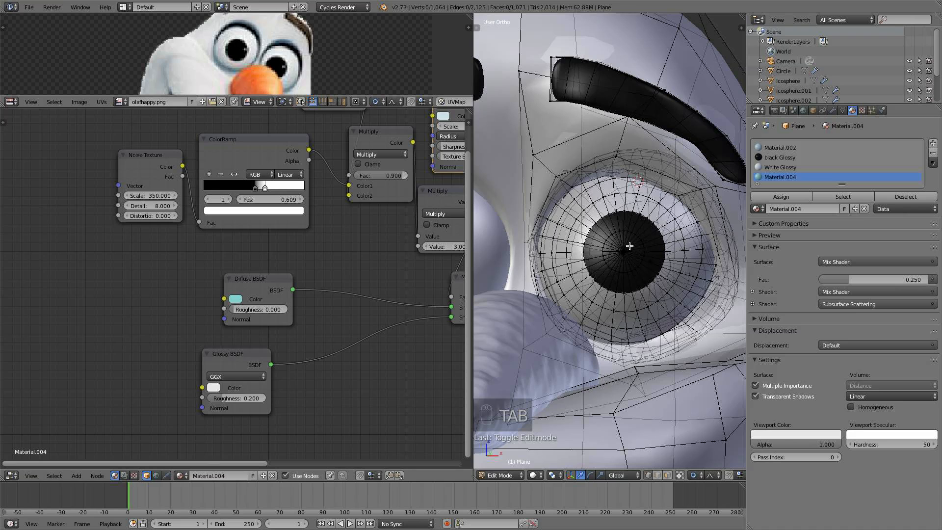
key(l)
key(h)
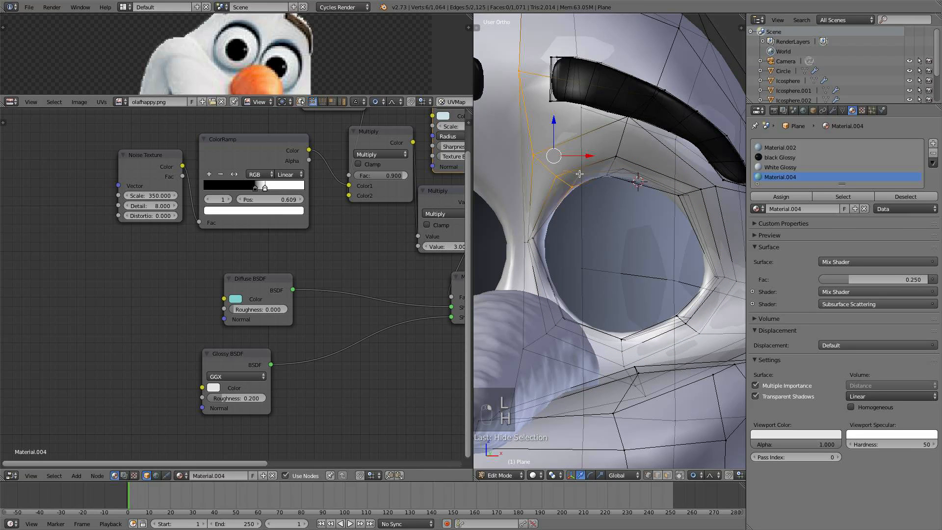
alt+right_click(587, 173)
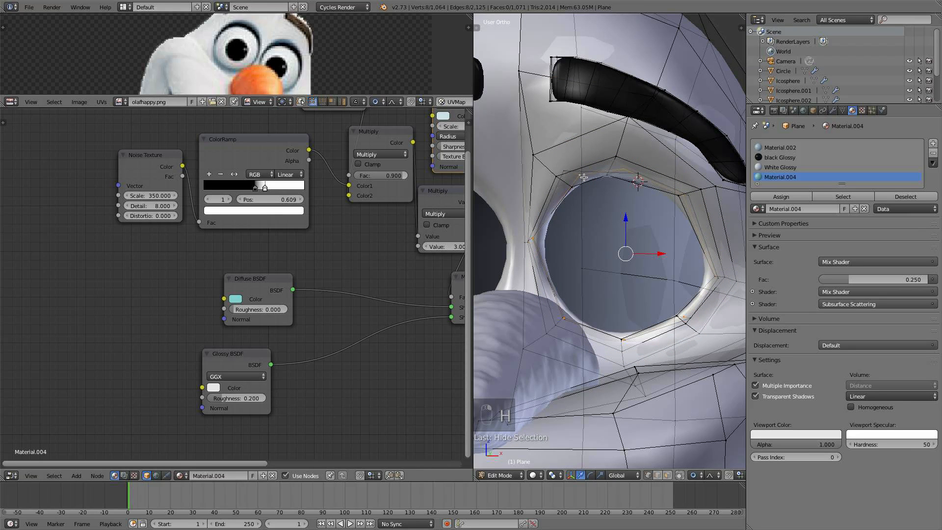
middle_drag(588, 233, 609, 251)
alt+shift+right_click(530, 262)
scroll(547, 257, down, 4)
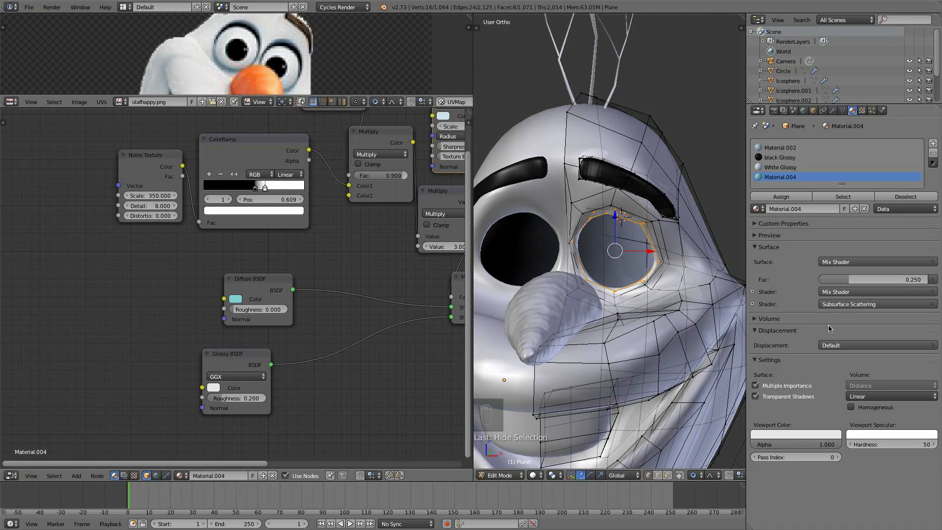
- Set Material.004's viewport color to light blue and assign the material to the selected eye-socket faces
click(802, 434)
drag(796, 338, 797, 321)
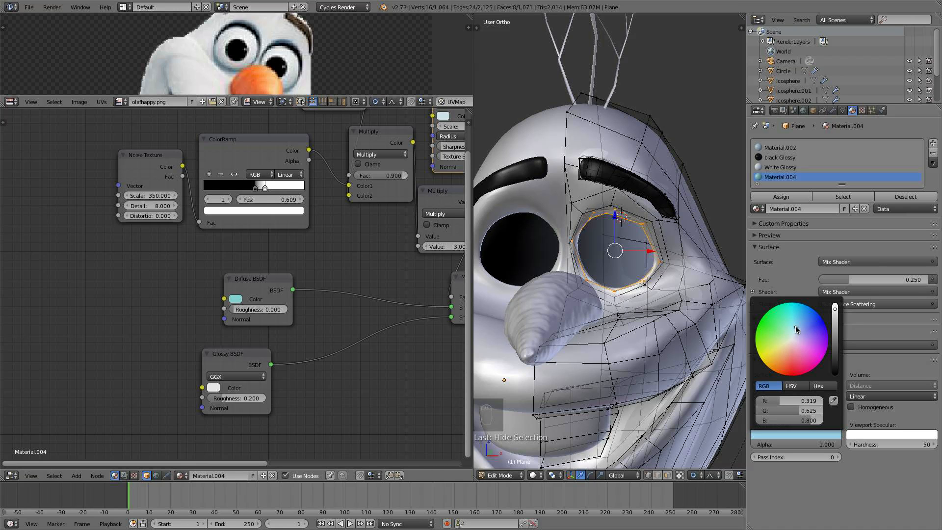
click(768, 197)
- Examine the assigned eye-socket rim up close, then deselect everything and leave edit mode
scroll(644, 280, up, 3)
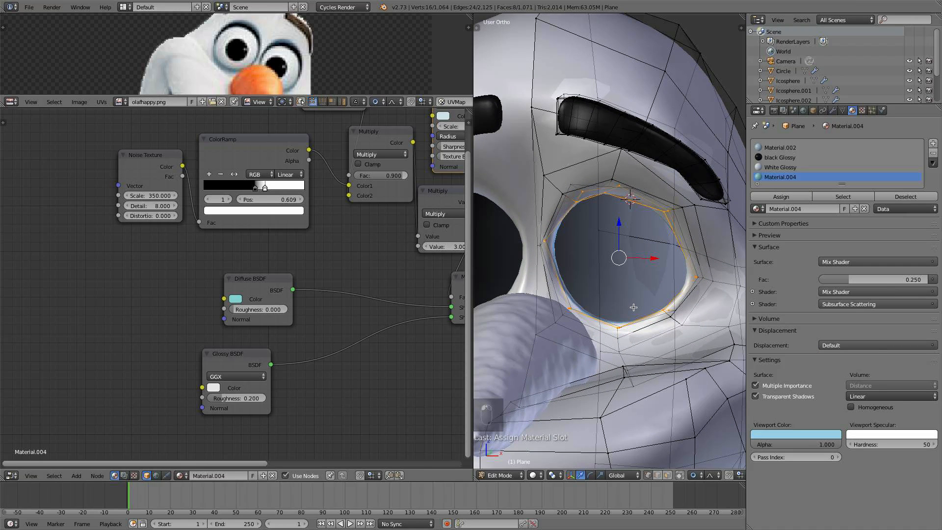
middle_drag(633, 307, 609, 289)
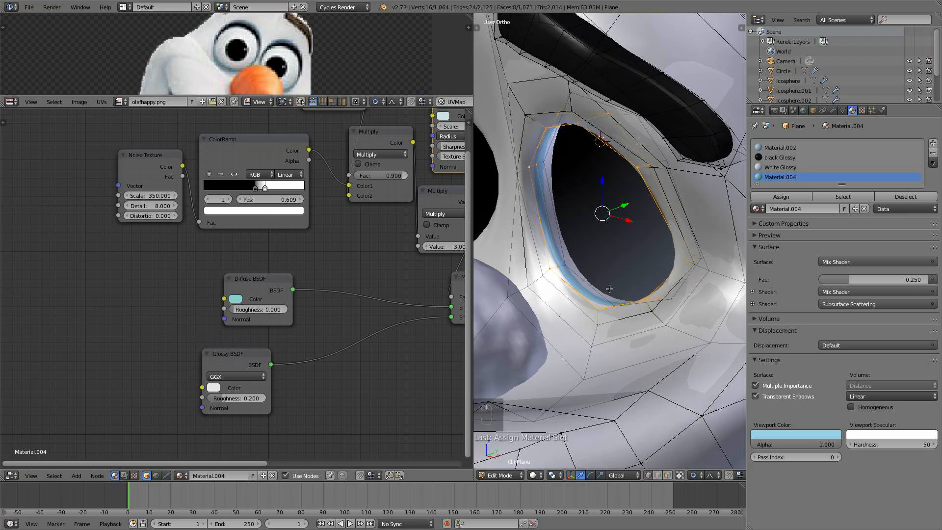
alt+right_click(610, 323)
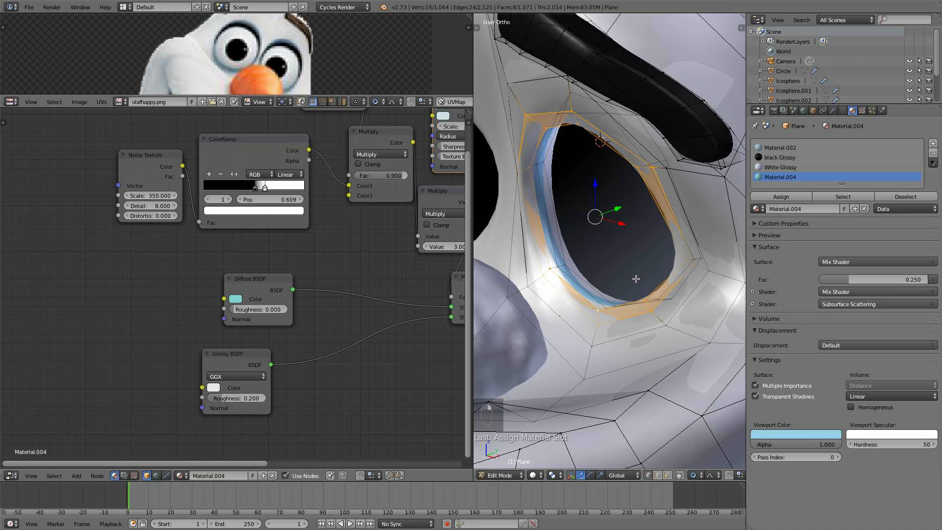
key(a)
key(Tab)
- Pull the top eye-socket vertex slightly downward with proportional editing, then deselect all and exit edit mode
scroll(616, 294, down, 8)
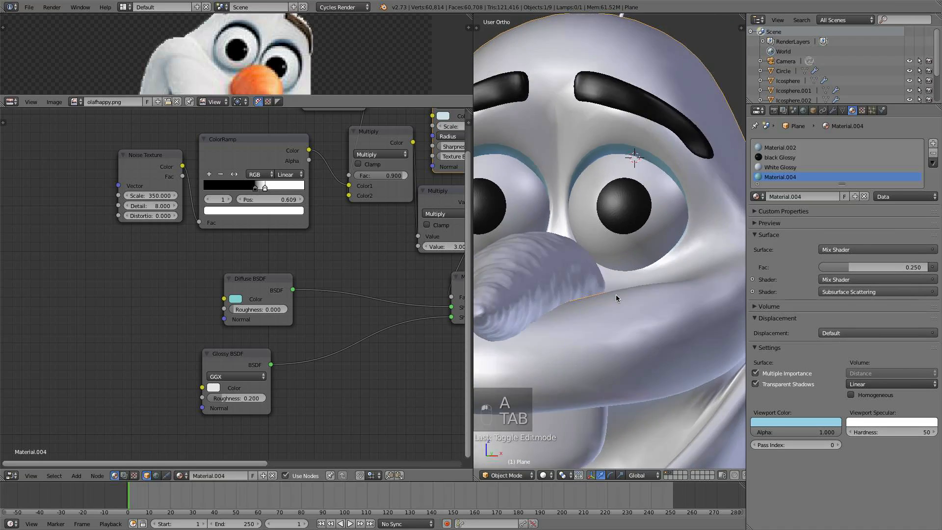
mouse_move(605, 311)
middle_down()
mouse_move(657, 295)
mouse_move(652, 315)
mouse_move(608, 307)
middle_up()
scroll(652, 314, up, 5)
key(Tab)
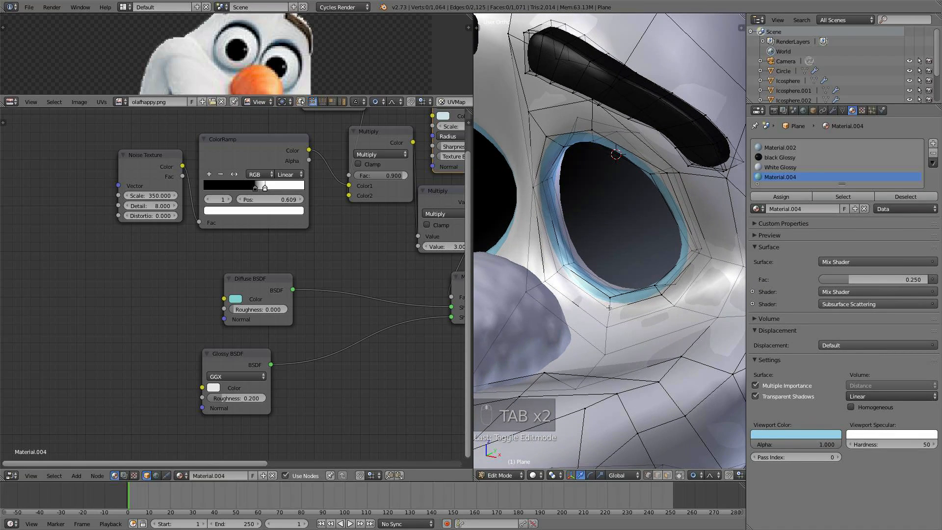
drag(614, 272, 614, 282)
scroll(614, 282, down, 17)
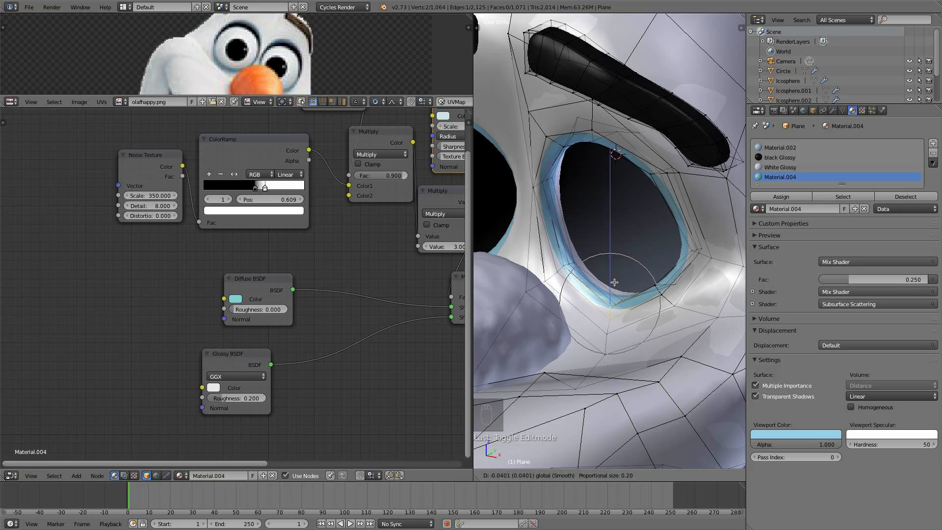
right_click(609, 316)
drag(614, 282, 613, 293)
scroll(612, 294, up, 12)
click(612, 292)
key(a)
key(Tab)
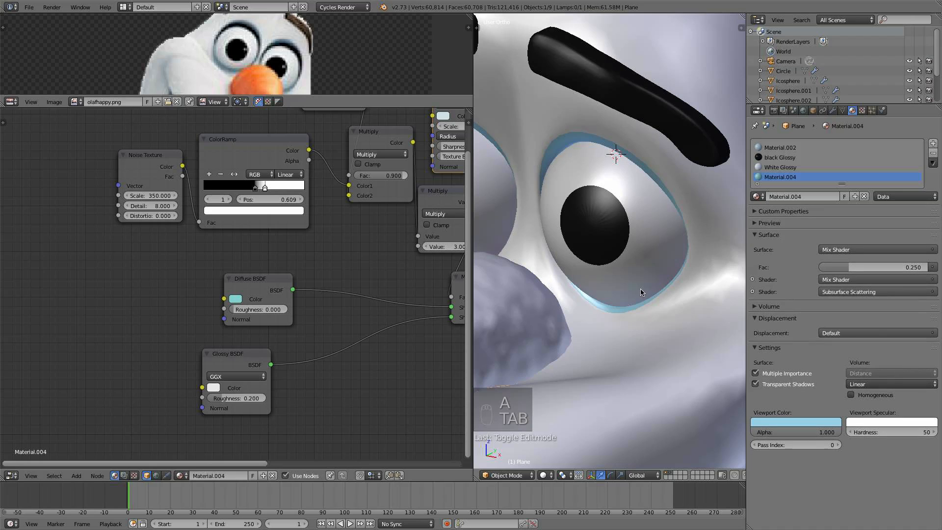
- Preview the face in rendered viewport shading, then switch the viewport shading back
middle_drag(684, 266, 622, 271)
scroll(691, 270, down, 6)
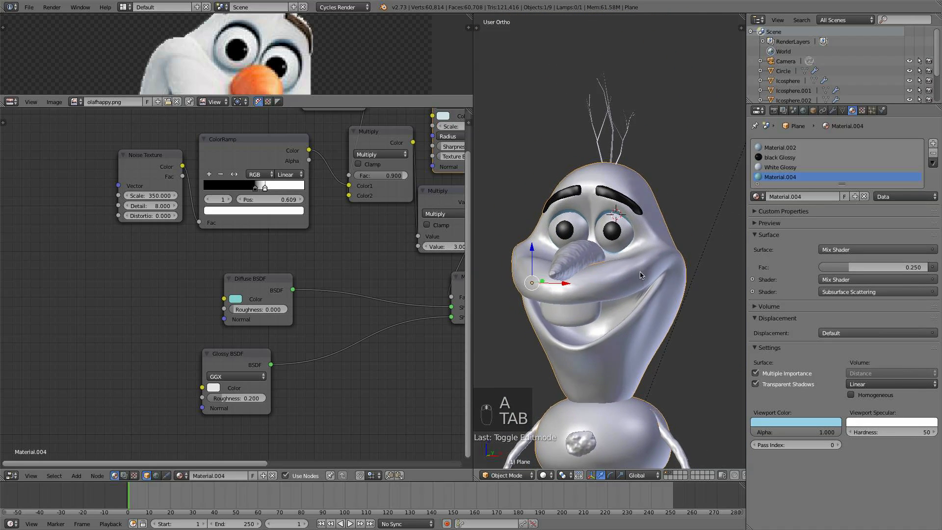
scroll(623, 274, up, 4)
click(554, 475)
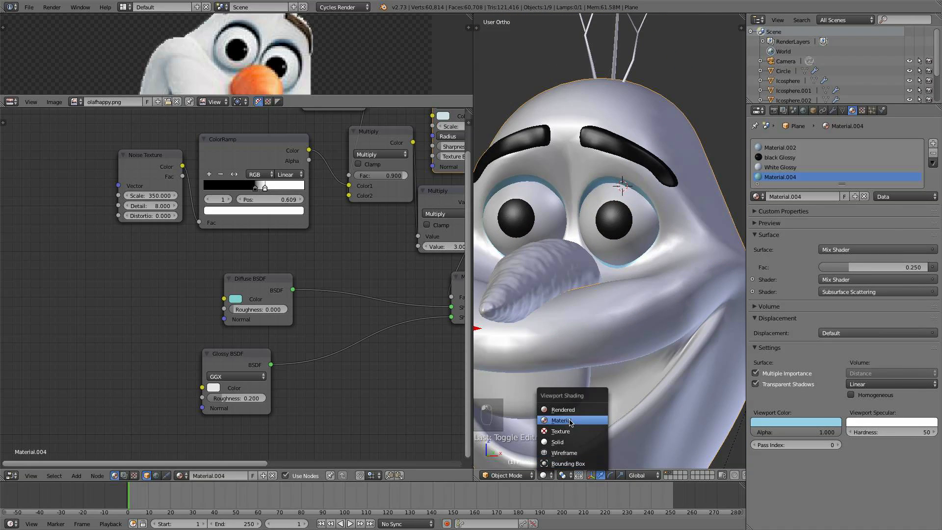
click(567, 415)
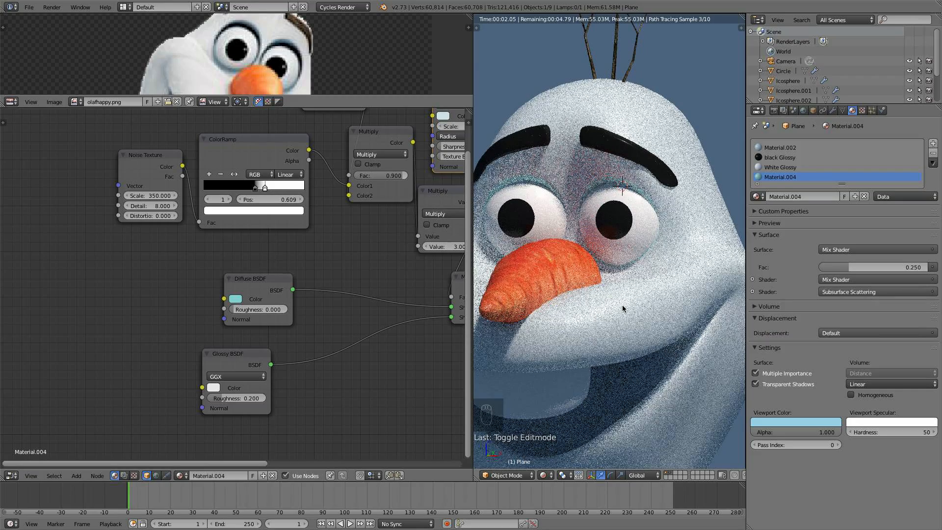
click(225, 299)
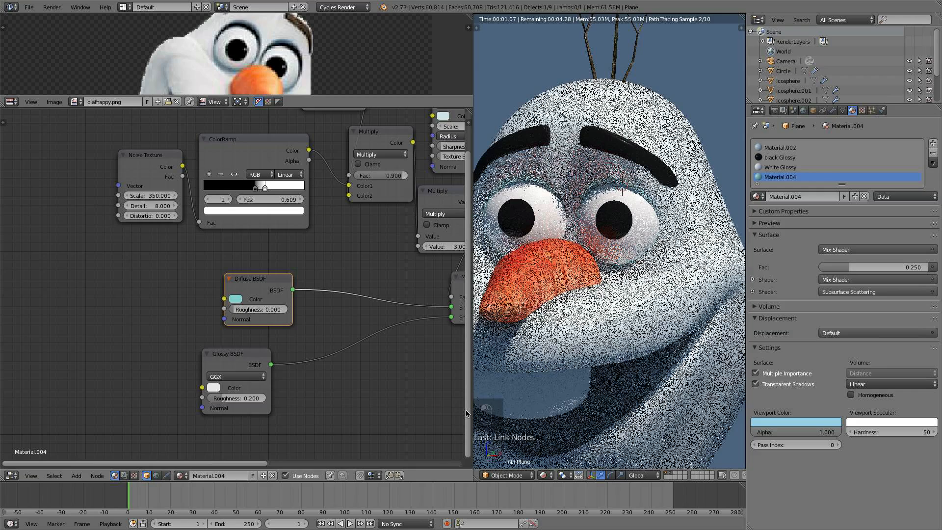
click(543, 475)
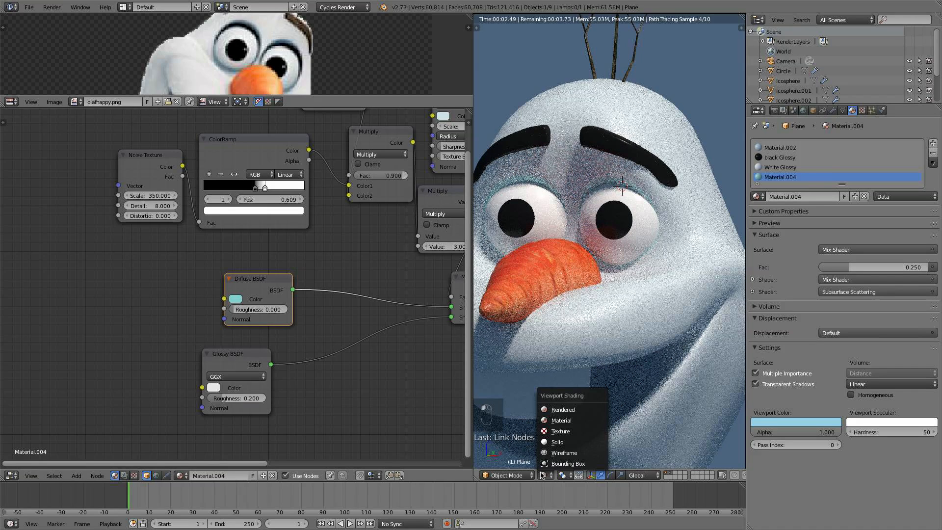
click(557, 442)
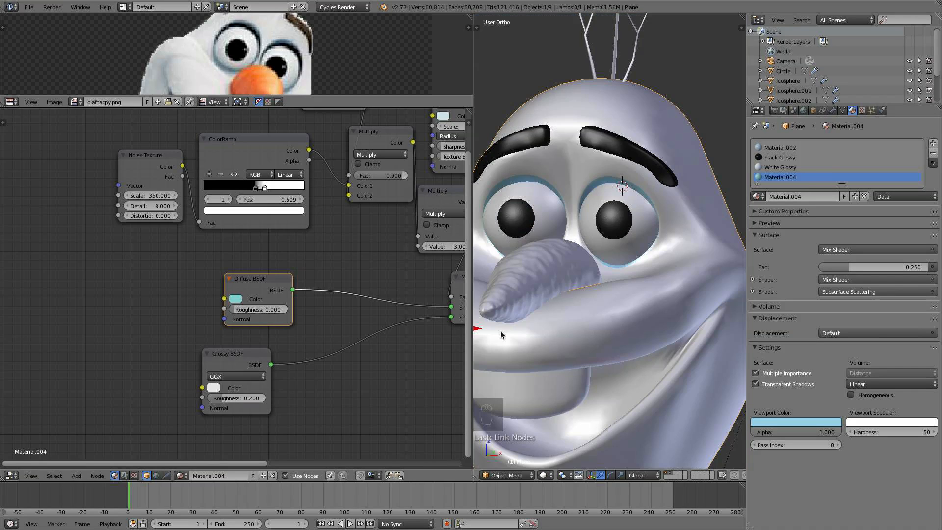
- Darken the Diffuse BSDF color of the eye-socket material in its color picker
click(236, 299)
click(310, 196)
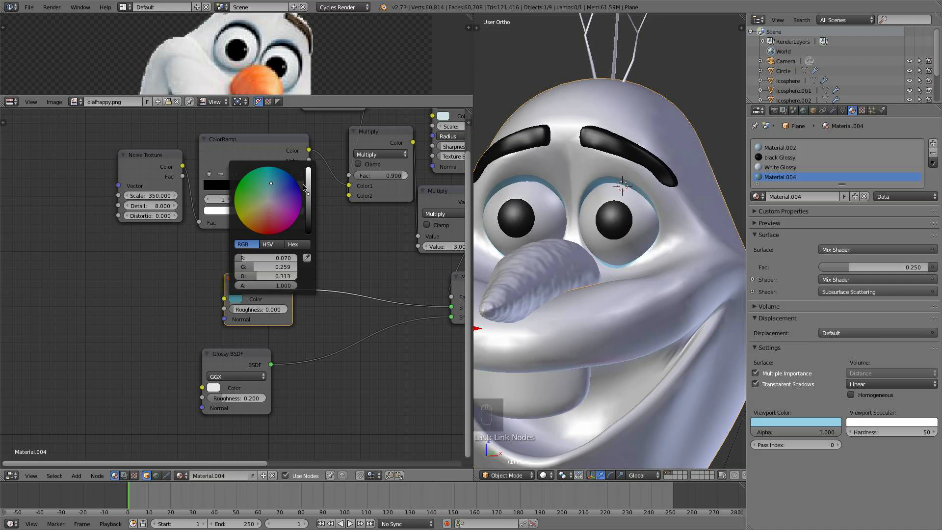
- Move a vertex at the outer corner of the right eye socket slightly outward with proportional editing, then leave Edit Mode
shift+middle_drag(671, 252, 673, 223)
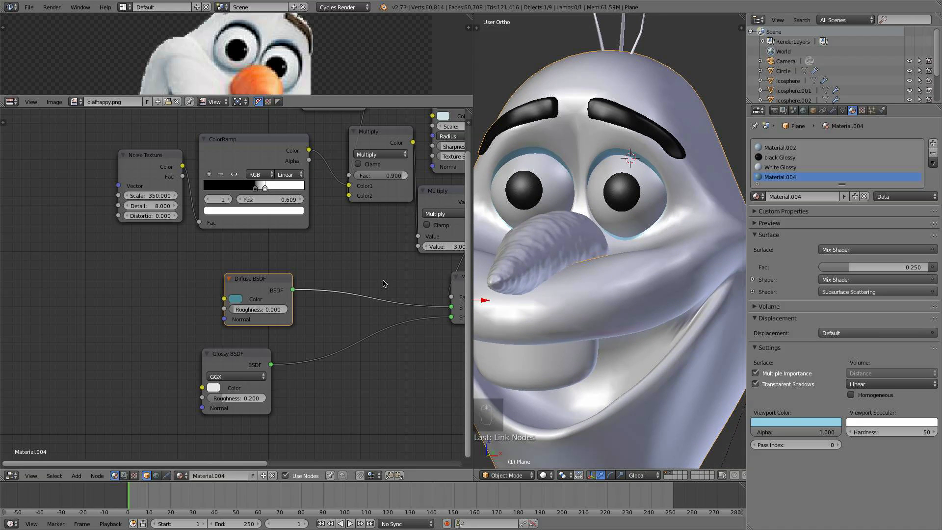
scroll(59, 322, down, 2)
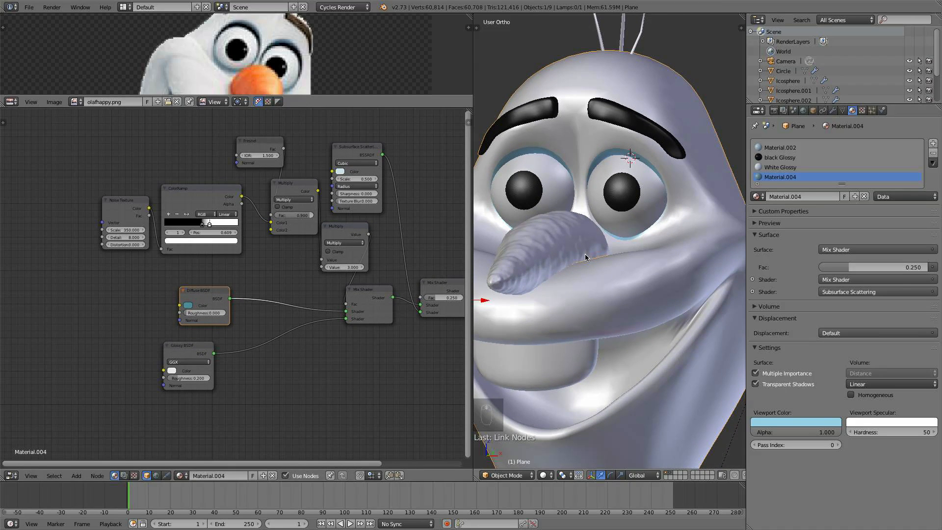
scroll(584, 258, down, 2)
middle_drag(585, 258, 610, 248)
scroll(607, 219, up, 2)
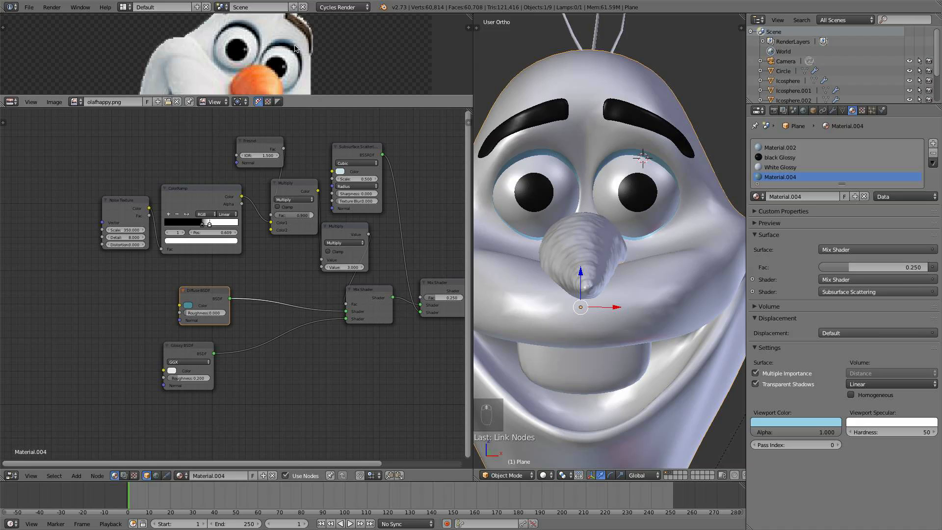
scroll(656, 205, up, 2)
middle_drag(637, 206, 630, 256)
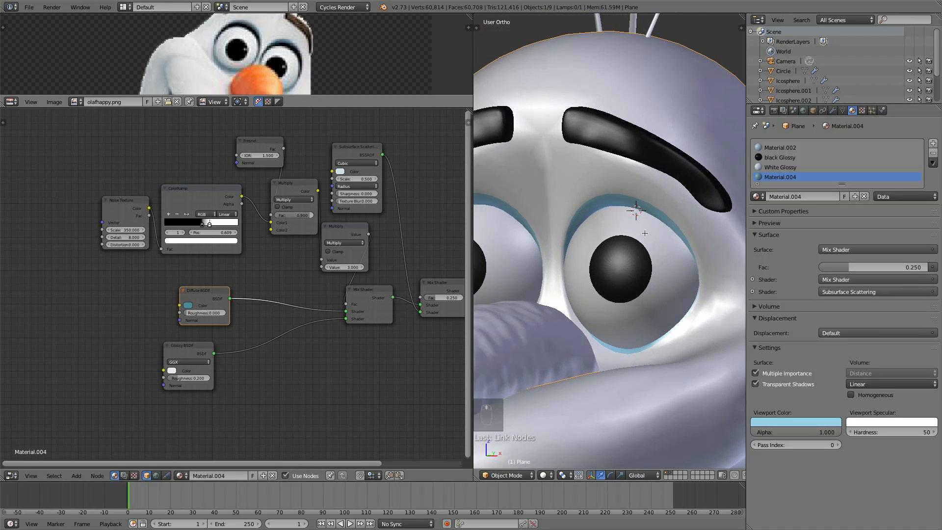
key(Tab)
middle_drag(685, 214, 612, 273)
right_click(621, 256)
drag(646, 257, 673, 252)
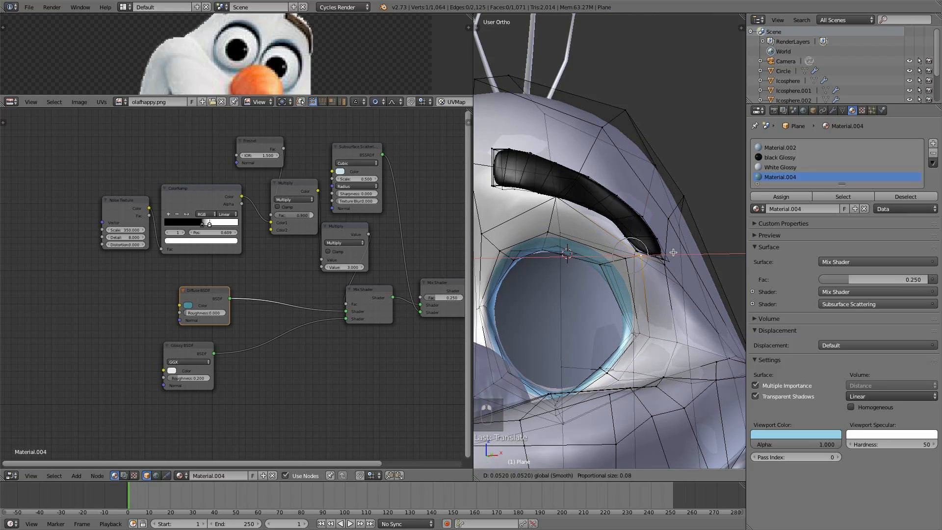
click(676, 250)
key(a)
key(Tab)
- Nudge a vertex on the eye socket's upper rim slightly upward
scroll(634, 270, down, 5)
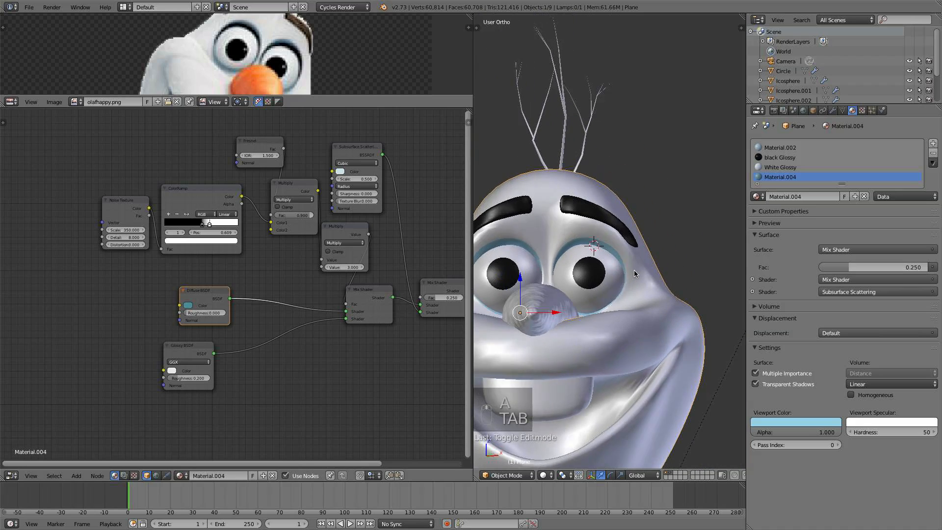
scroll(633, 286, up, 6)
key(Tab)
scroll(540, 242, up, 3)
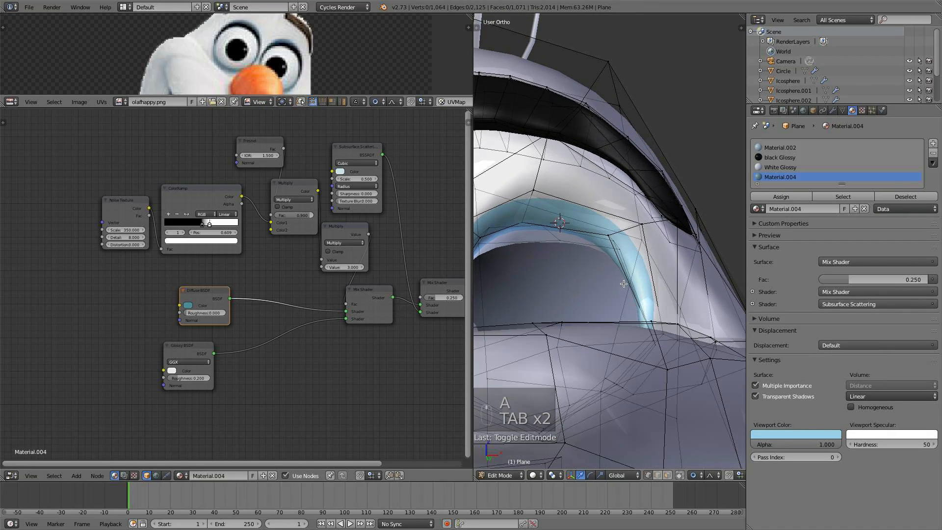
right_click(519, 219)
drag(524, 191, 524, 184)
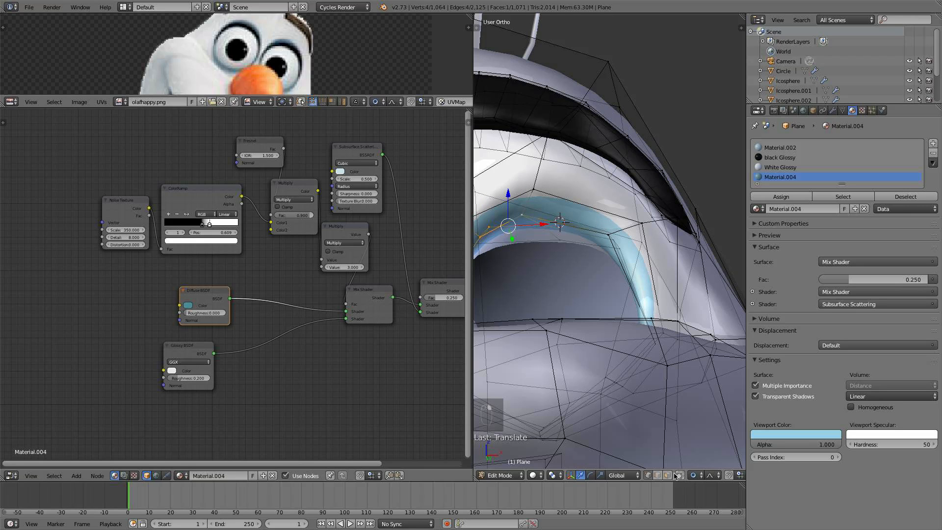
- Select the black Glossy material slot, deselect everything and leave Edit Mode
middle_drag(572, 325, 704, 337)
shift+right_click(480, 298)
shift+right_click(718, 337)
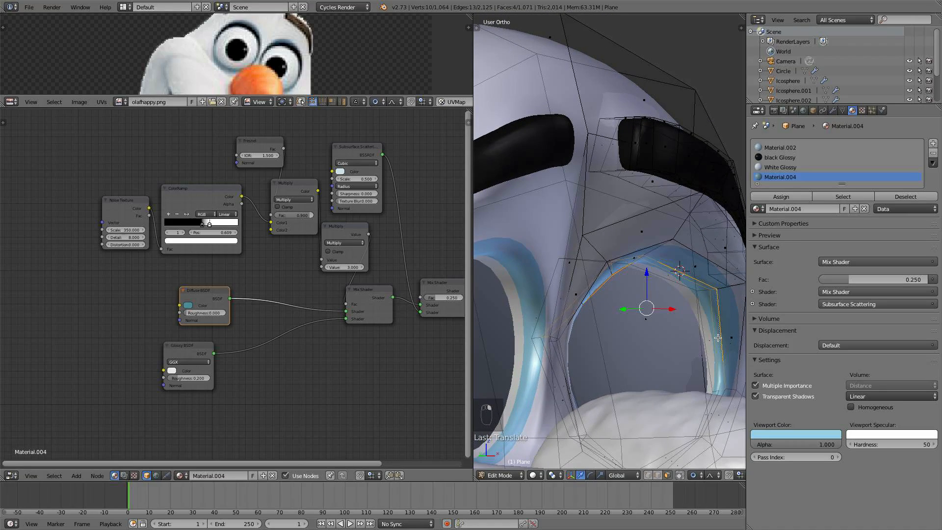
click(790, 156)
key(a)
key(Tab)
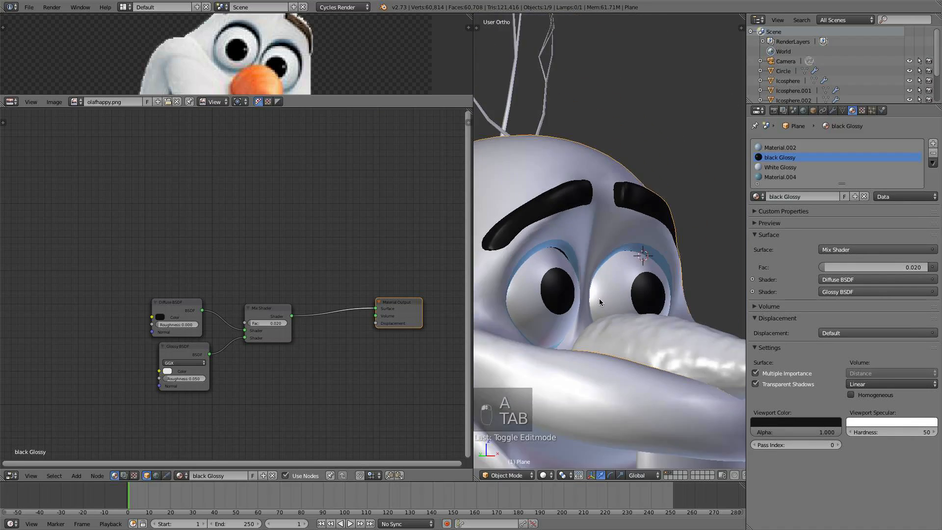
- Edge-slide the selected vertices along the upper rim of the eye socket
middle_drag(599, 298, 620, 335)
scroll(548, 295, up, 2)
scroll(589, 309, down, 4)
scroll(620, 335, up, 4)
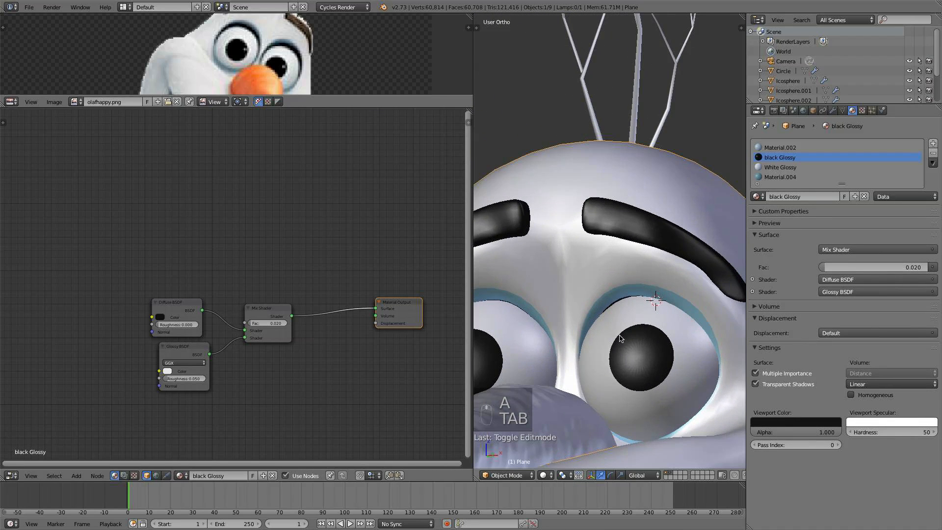
key(Tab)
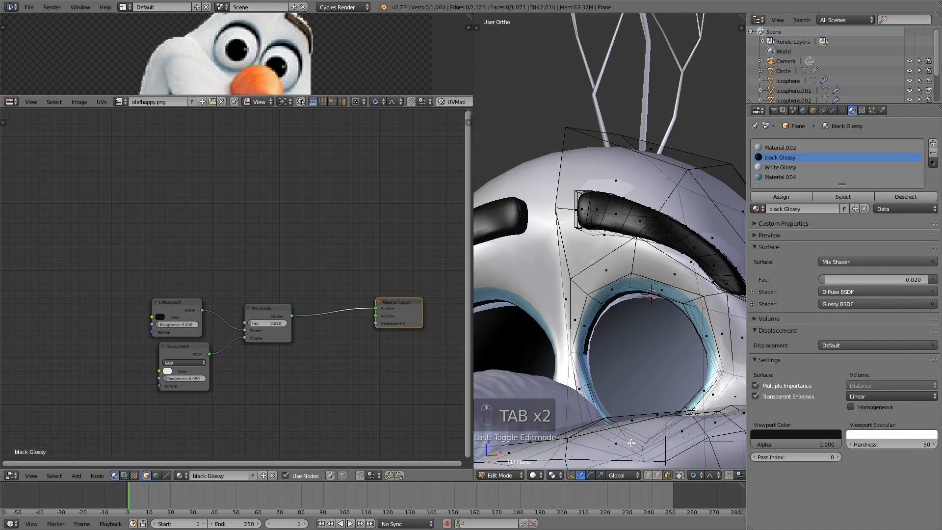
scroll(652, 474, down, 2)
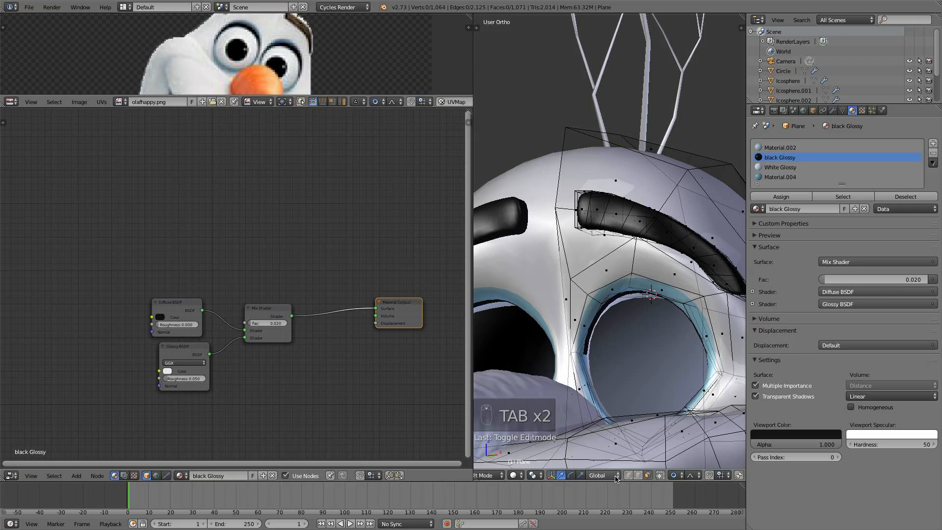
scroll(618, 363, up, 2)
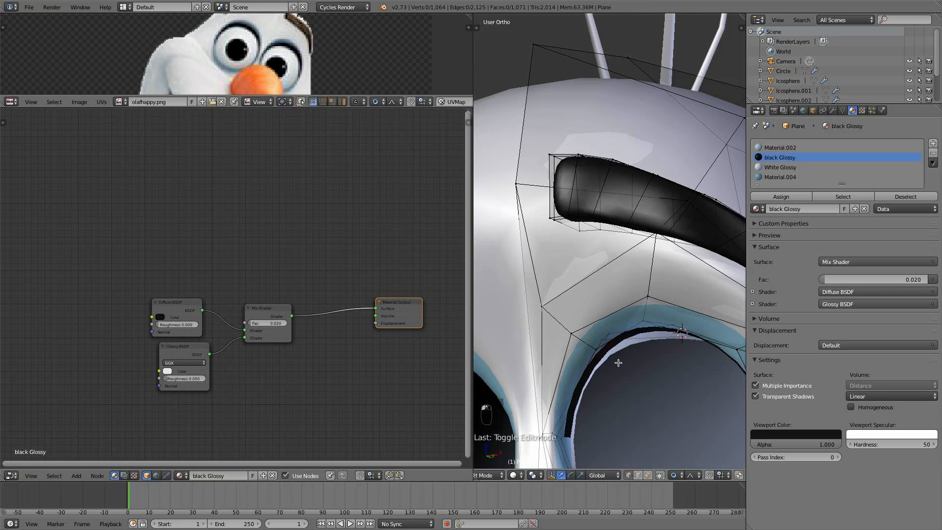
shift+right_click(641, 324)
middle_drag(642, 324, 690, 346)
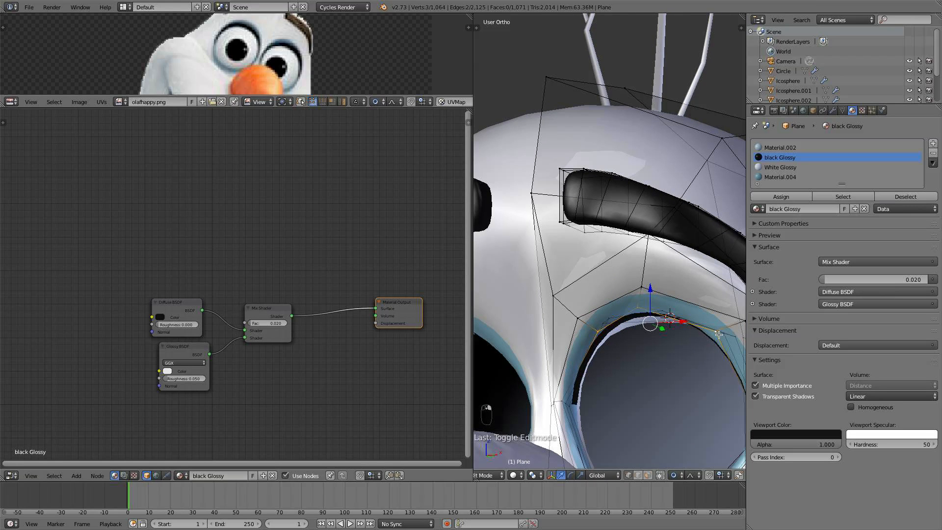
key(g)
key(g)
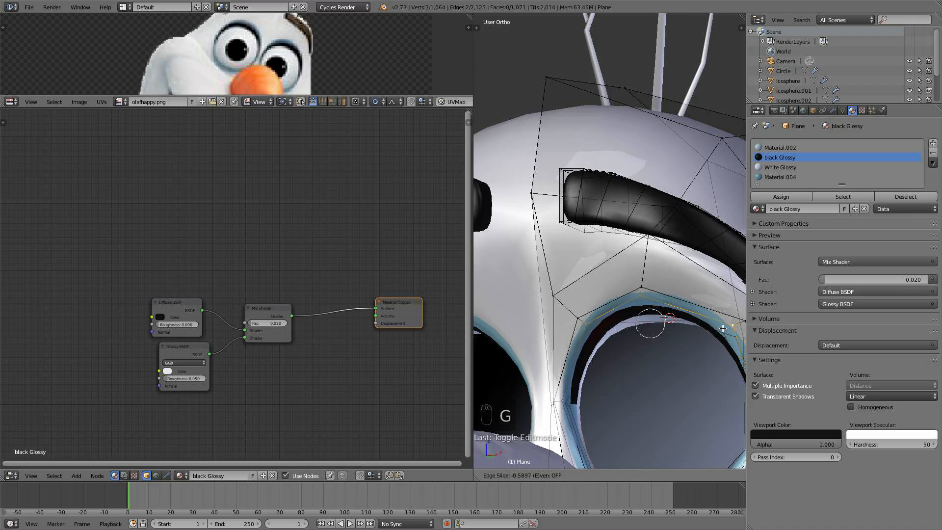
click(723, 328)
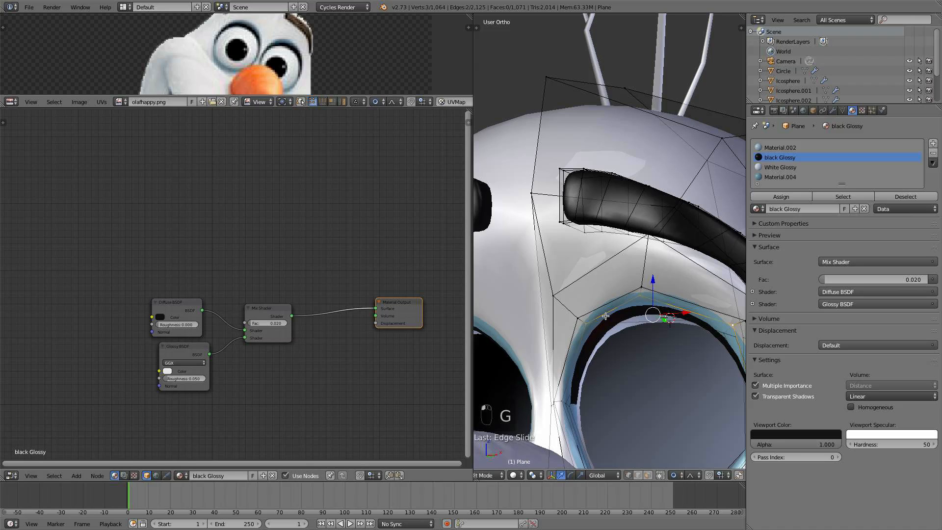
- Vertex-slide a vertex above the eye socket toward the eyebrow, then deselect all and leave Edit Mode
shift+right_click(640, 287)
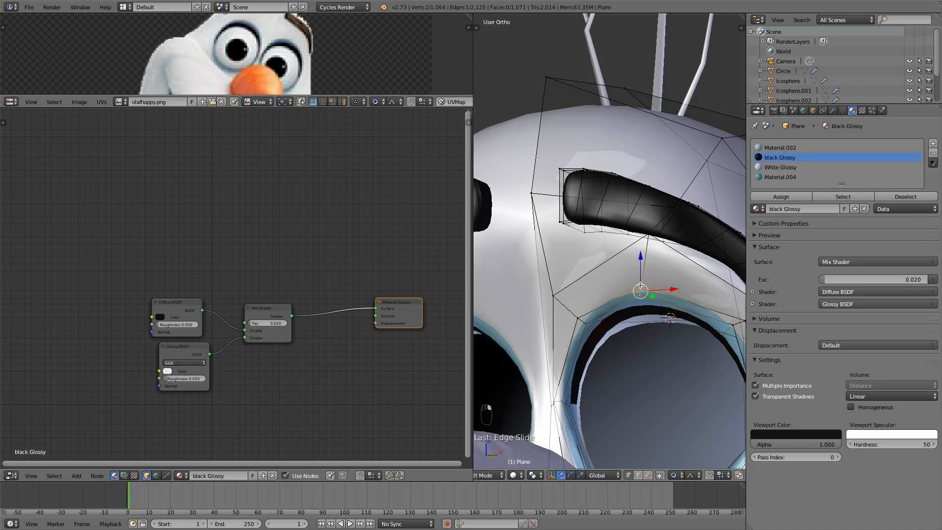
shift+right_click(569, 316)
shift+middle_drag(586, 315, 517, 314)
shift+right_click(678, 309)
key(g)
key(g)
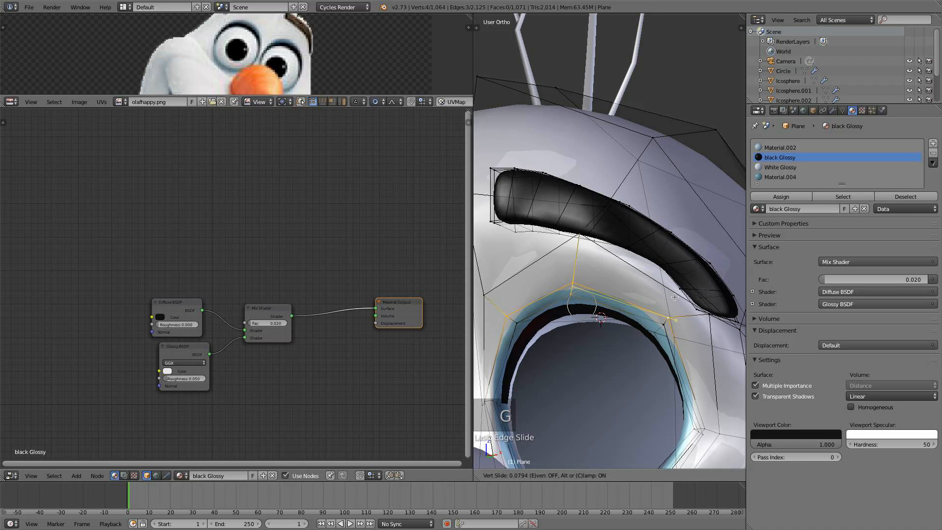
click(675, 297)
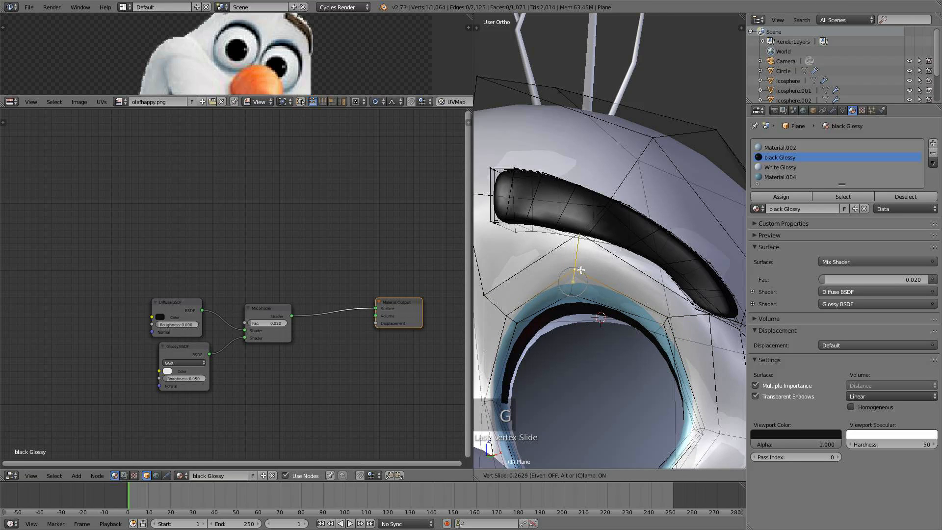
key(a)
key(Tab)
- Preview the face in Rendered viewport shading, then switch back to Solid shading
scroll(580, 272, down, 1)
scroll(580, 273, down, 5)
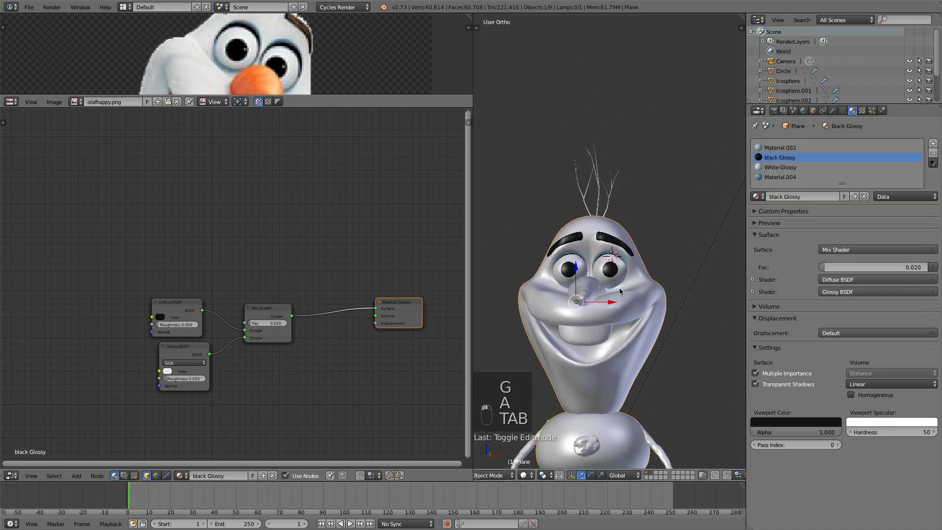
scroll(619, 288, up, 2)
scroll(616, 283, up, 2)
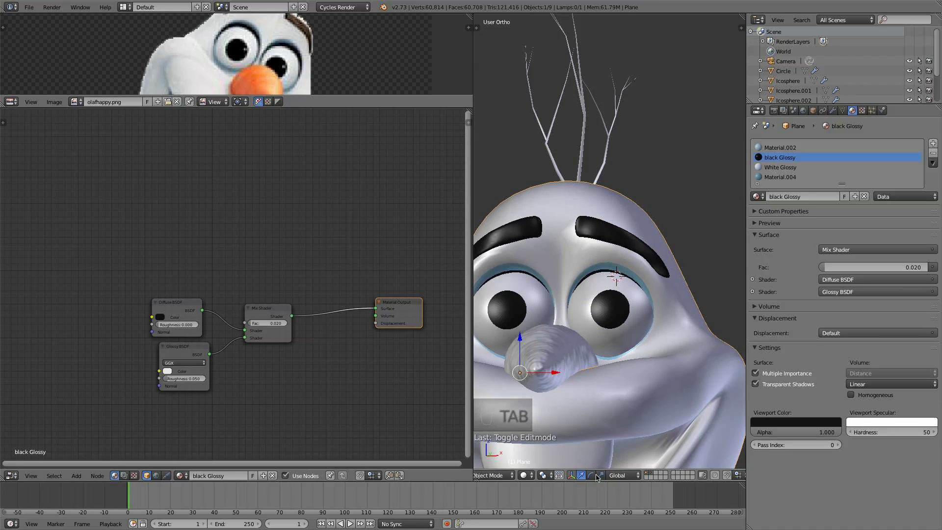
click(526, 474)
click(540, 408)
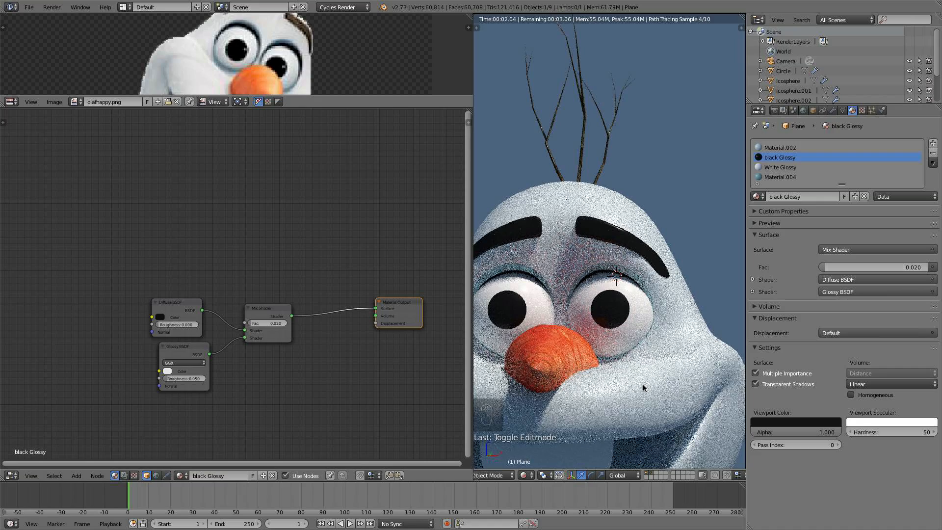
scroll(642, 385, down, 5)
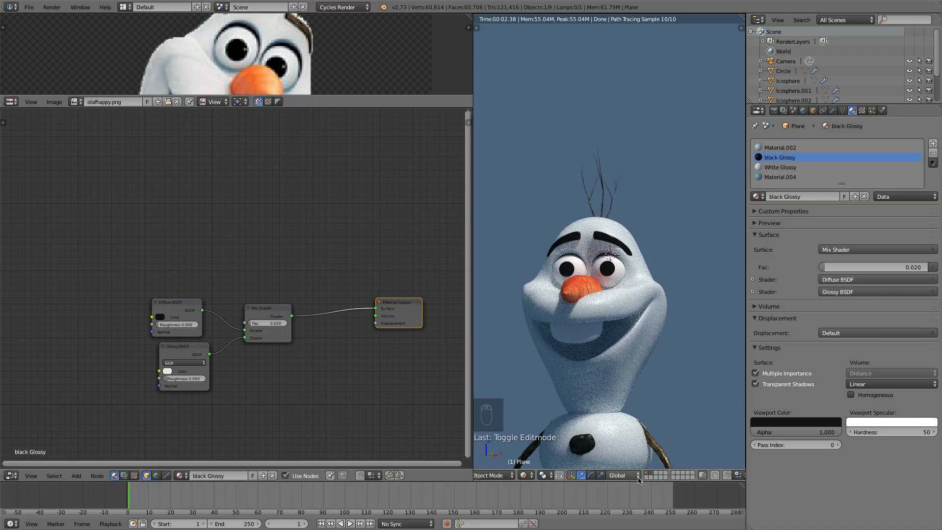
click(524, 476)
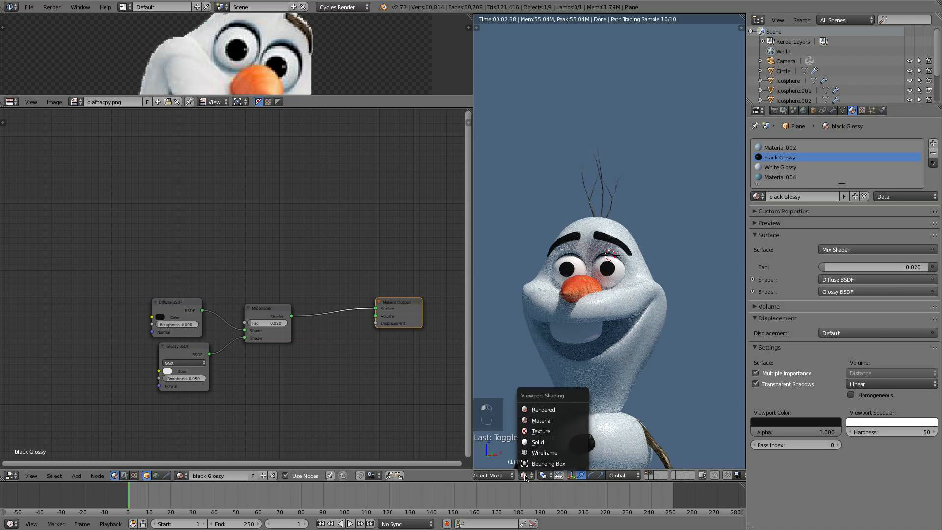
click(538, 442)
- Move a vertex inside the upper eye socket with proportional editing, then deselect all and leave Edit Mode
scroll(584, 349, up, 10)
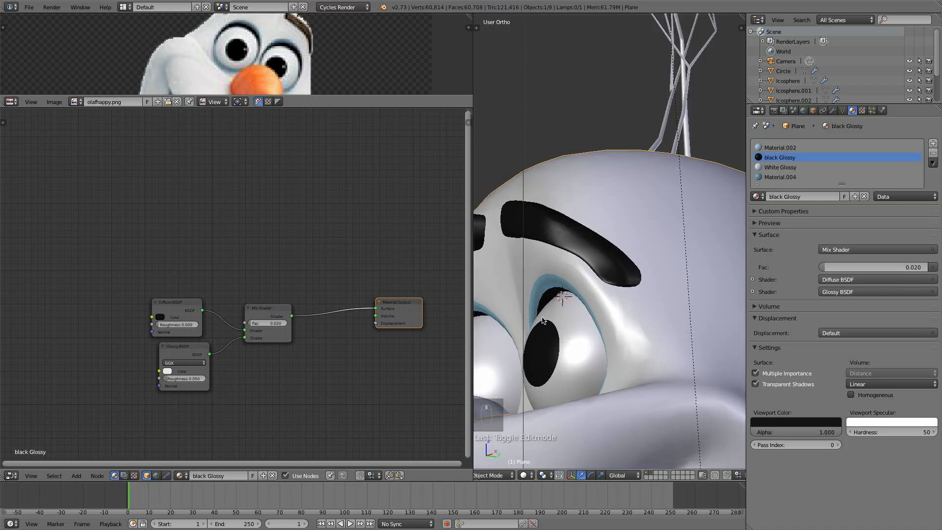
key(Tab)
scroll(543, 321, up, 8)
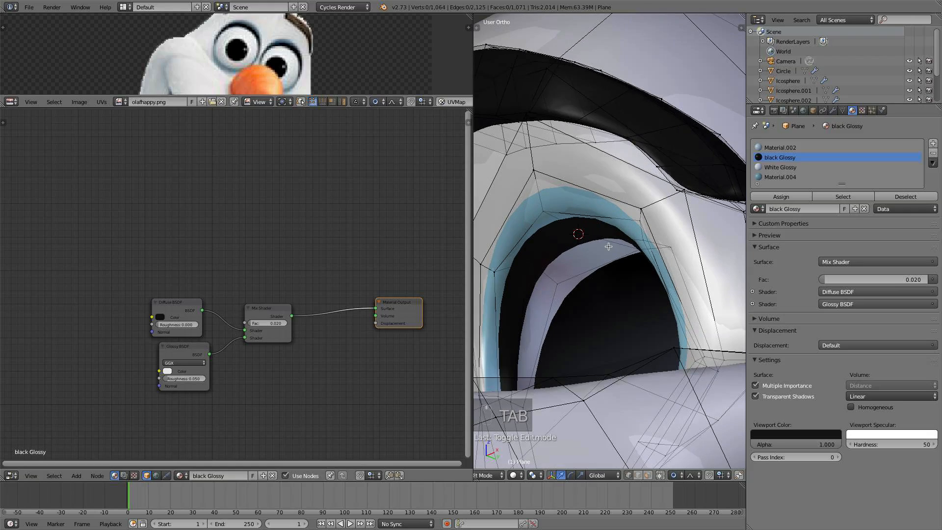
mouse_move(612, 247)
middle_down()
mouse_move(614, 208)
mouse_move(615, 249)
mouse_move(607, 248)
middle_up()
key(g)
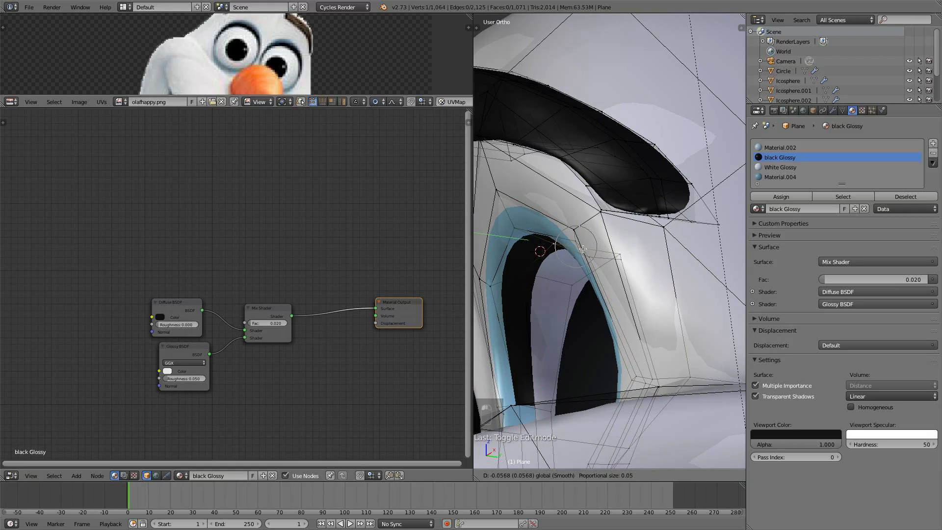
drag(582, 250, 579, 249)
drag(554, 214, 553, 231)
key(a)
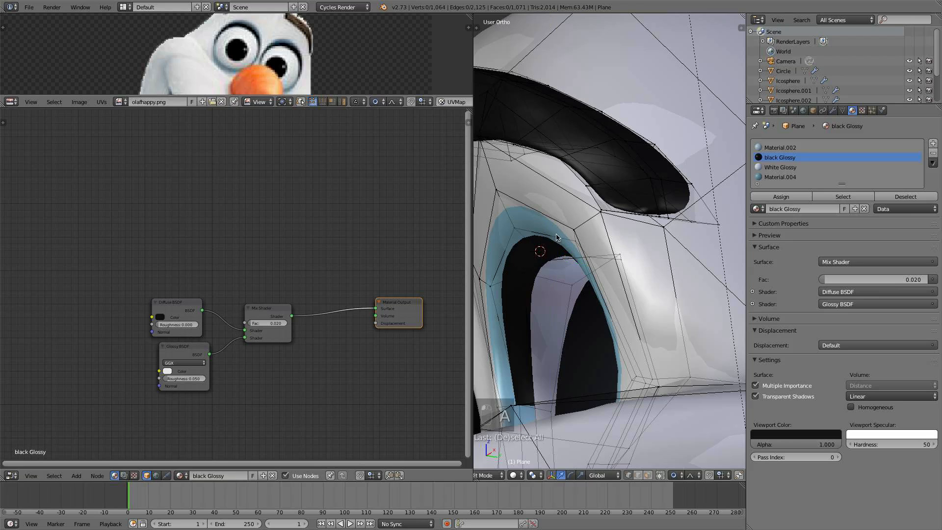
key(Tab)
- Preview the whole figure in Rendered shading, then return to Solid shading and the front view
scroll(625, 245, down, 8)
scroll(647, 258, down, 7)
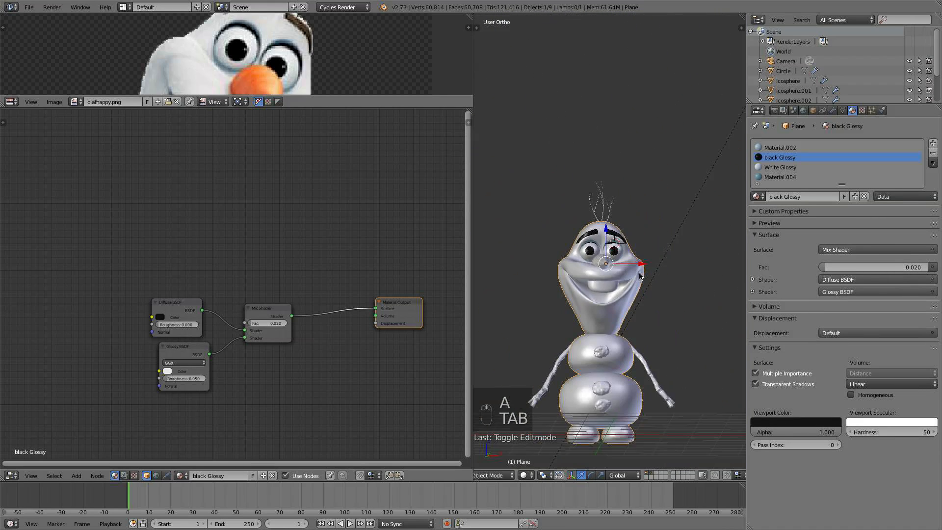
click(668, 287)
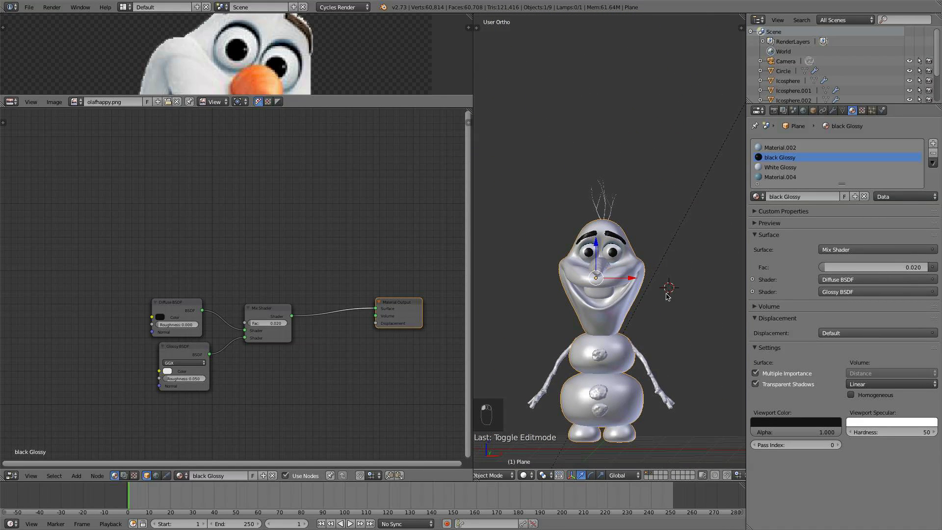
click(29, 7)
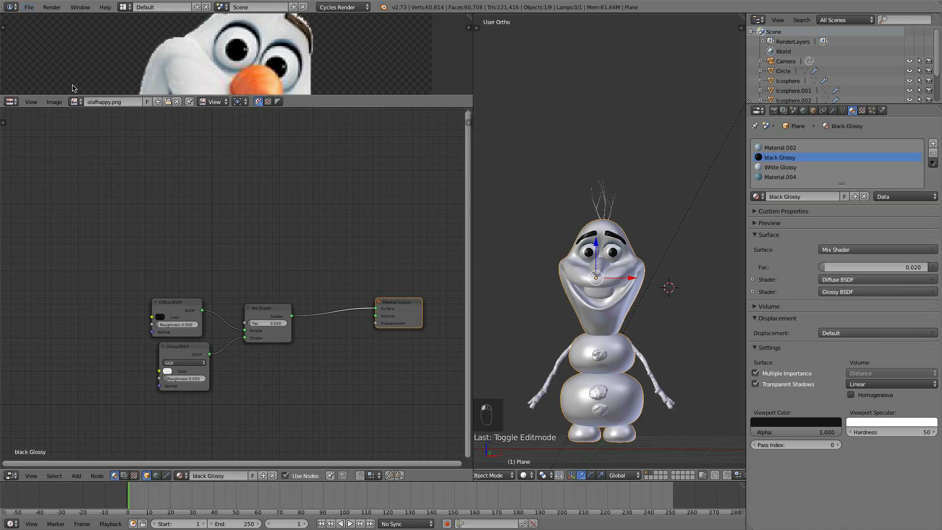
click(532, 475)
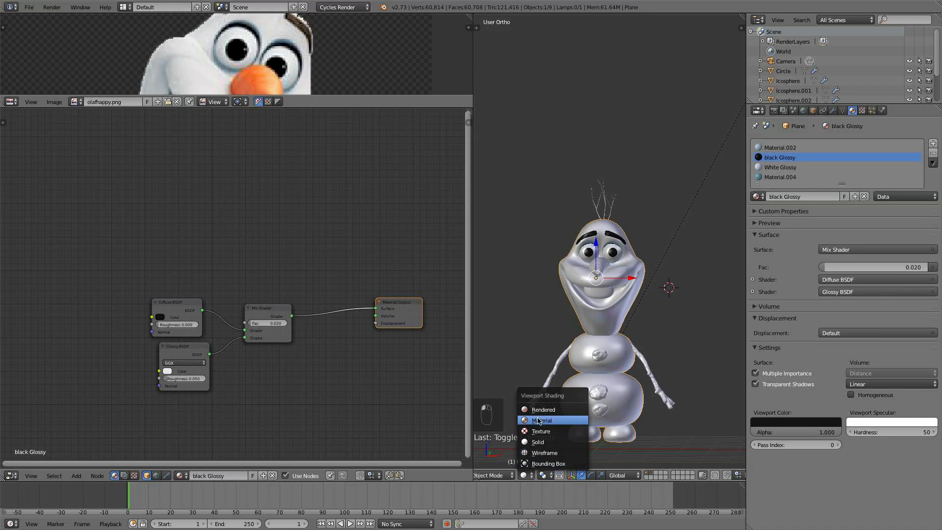
click(555, 409)
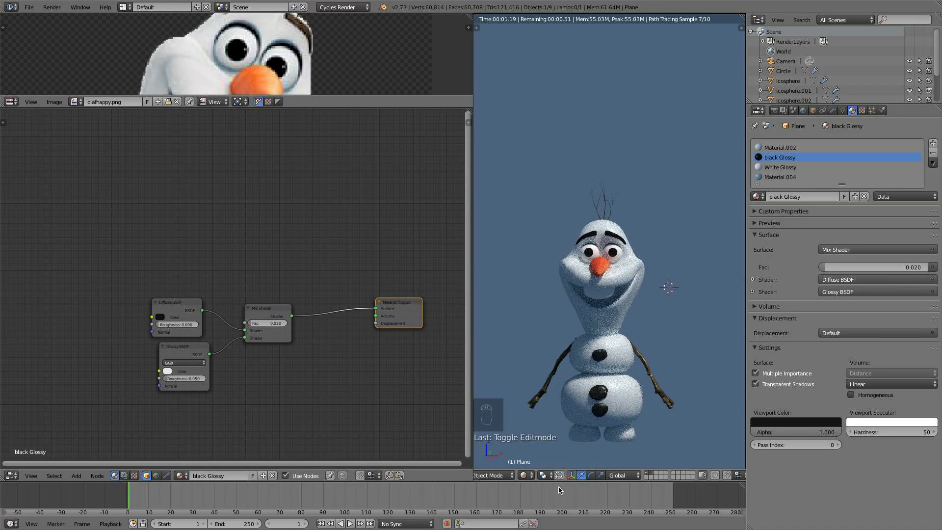
click(525, 475)
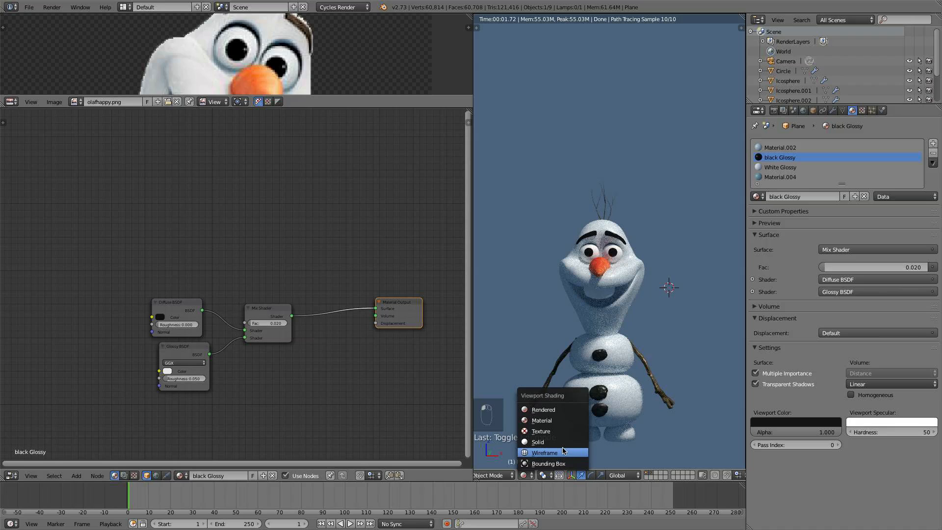
click(549, 440)
key(KP_1)
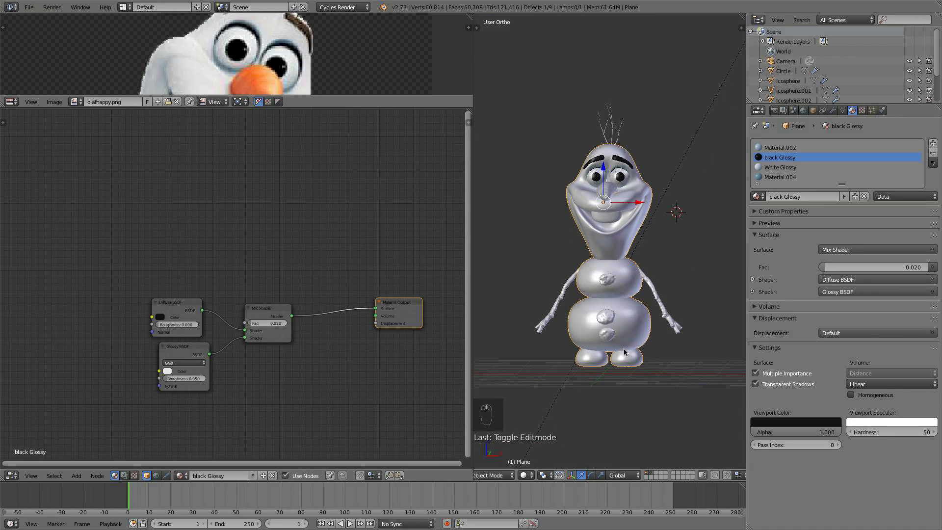
- Add a plane at the world center and scale it by 5 as a ground floor
key(shift+s)
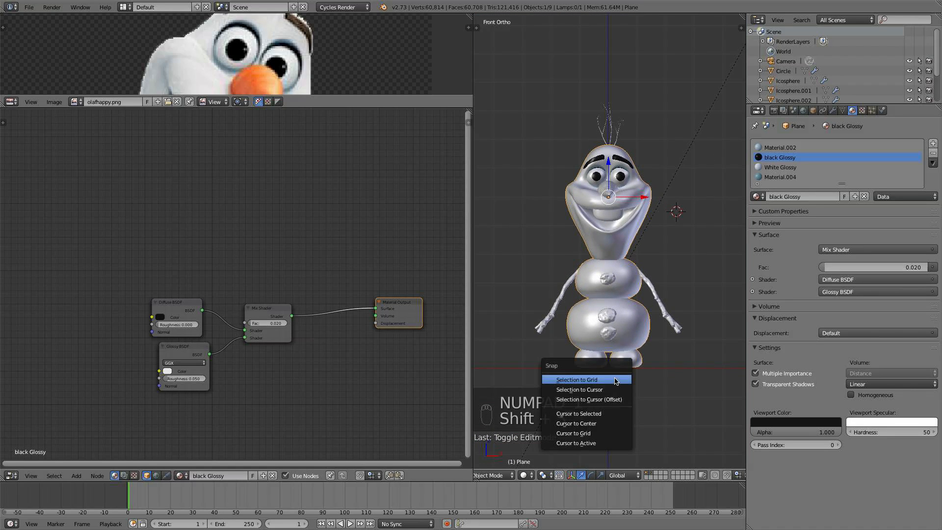
click(602, 420)
key(shift+a)
mouse_move(574, 378)
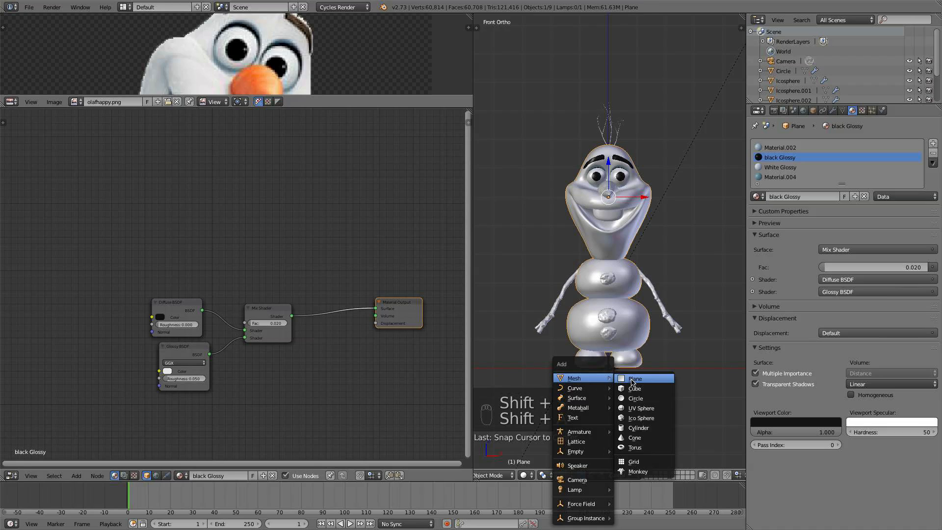
click(632, 377)
text(s)
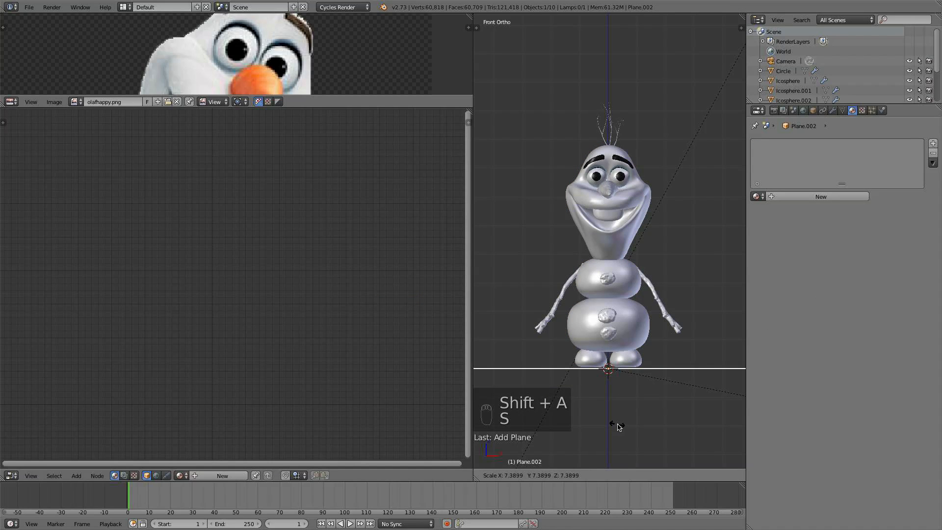
text(5)
key(Return)
- Position the ground plane under Olaf's feet, checking it from the front and side views
middle_drag(618, 422, 629, 349)
middle_drag(624, 302, 633, 289)
key(KP_1)
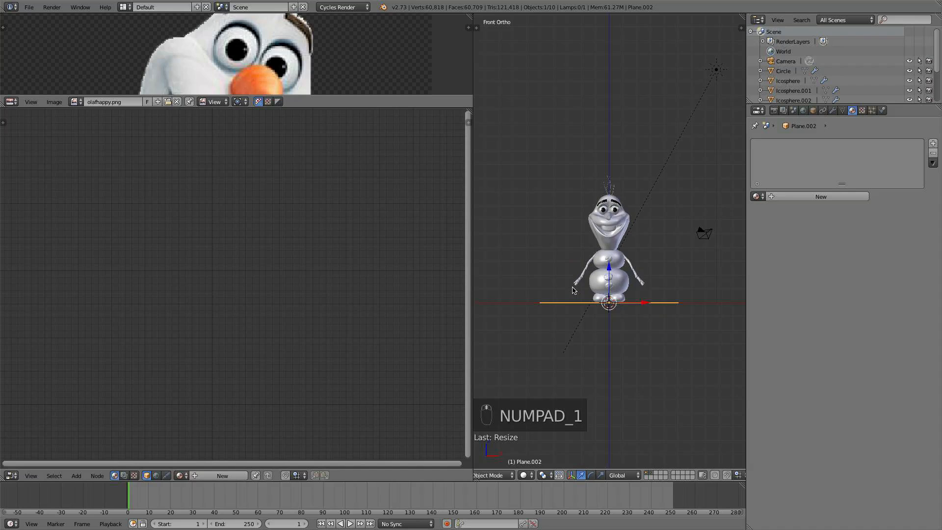
key(KP_3)
right_click(635, 283)
drag(602, 220, 592, 210)
key(super+z)
shift+right_click(621, 192)
right_click(592, 210)
key(b)
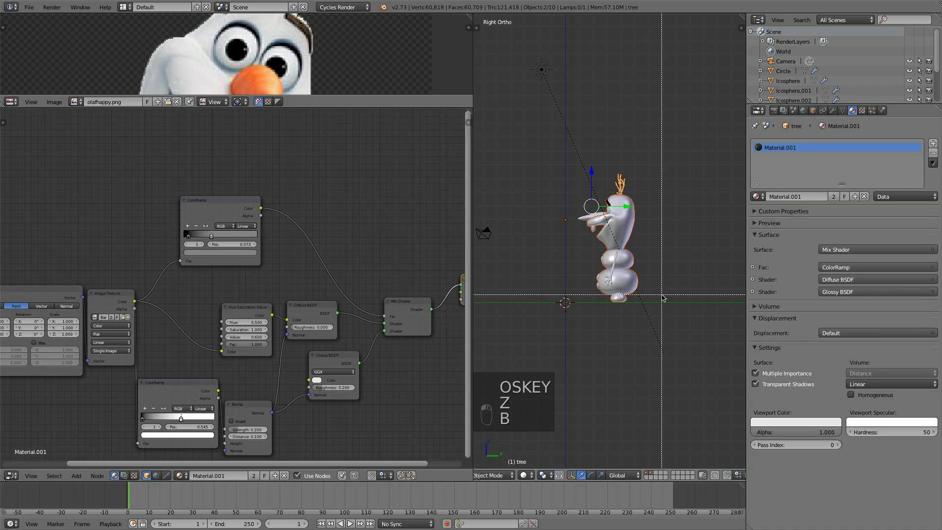
drag(662, 296, 546, 166)
key(b)
middle_drag(592, 94, 553, 112)
middle_drag(646, 215, 597, 287)
right_click(597, 289)
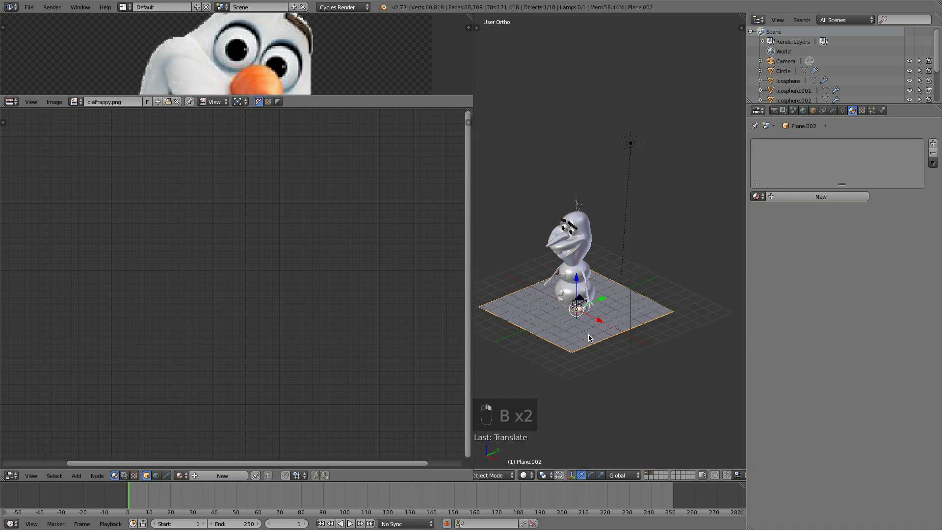
- Scale the ground plane up by a factor of 2
text(s2)
key(Return)
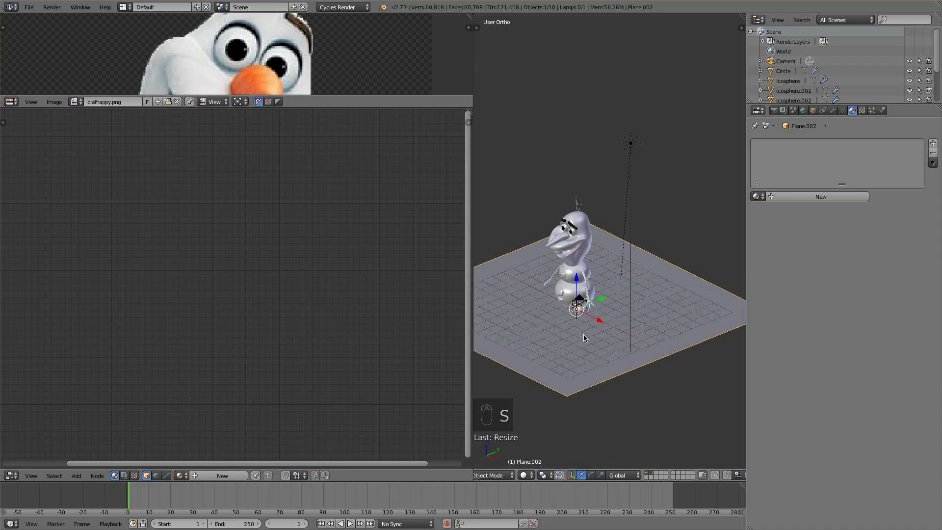
- Select the camera and align it to the current front view
key(KP_0)
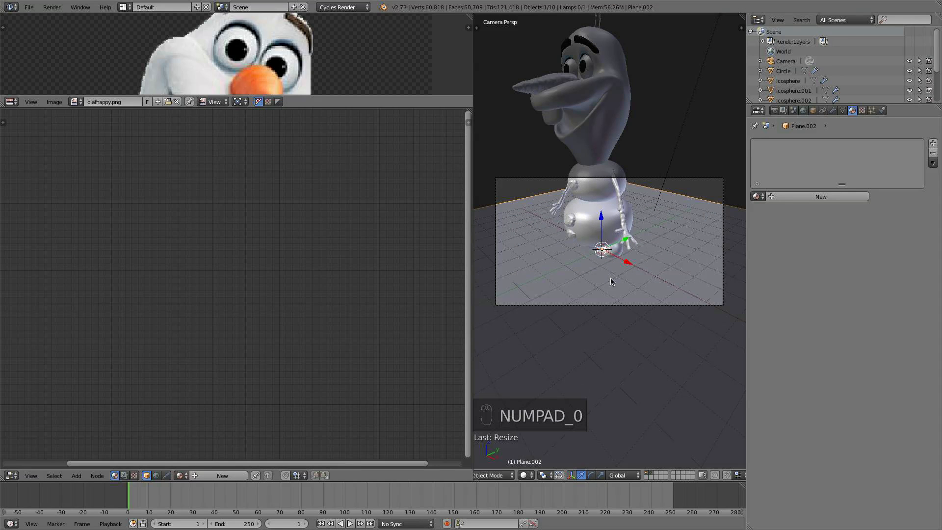
right_click(606, 306)
middle_drag(592, 288, 630, 363)
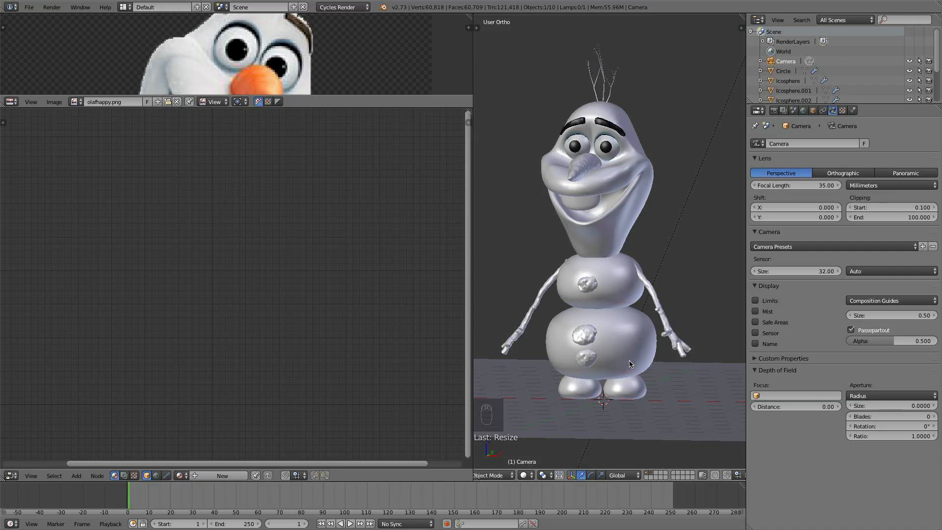
key(ctrl+alt+KP_0)
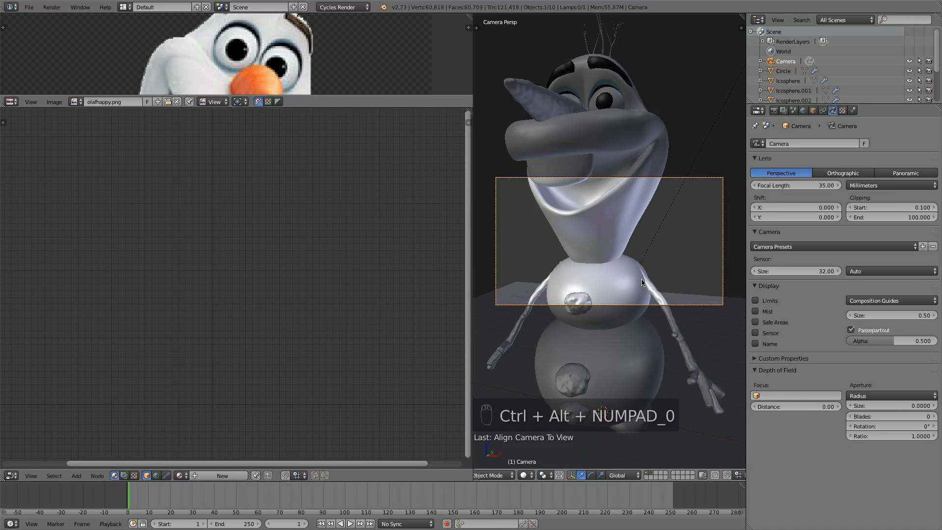
- Pull the camera back along its local Z axis and reposition it to frame the whole figure
key(g)
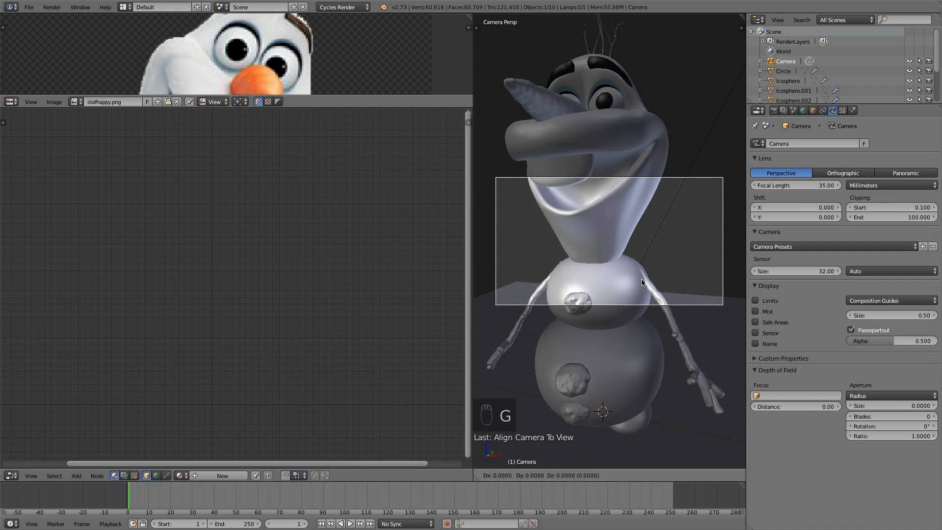
key(z)
key(z)
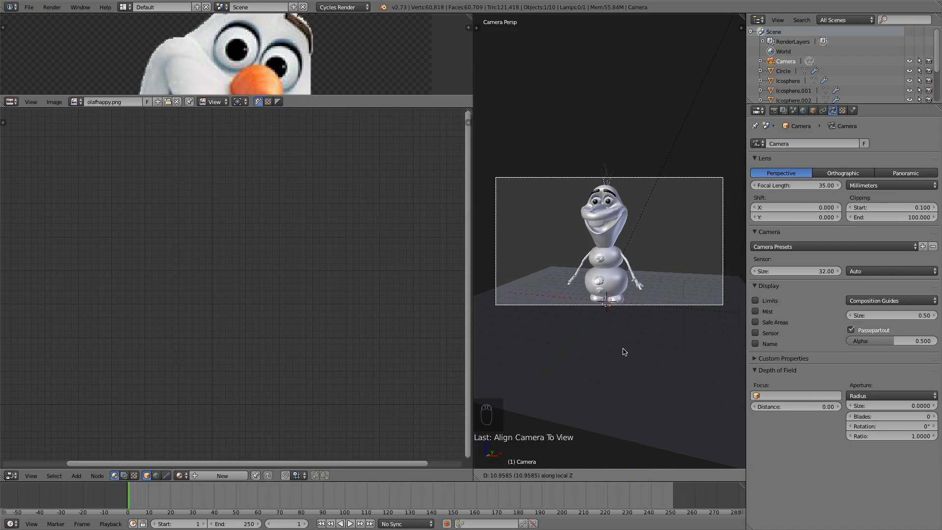
click(578, 355)
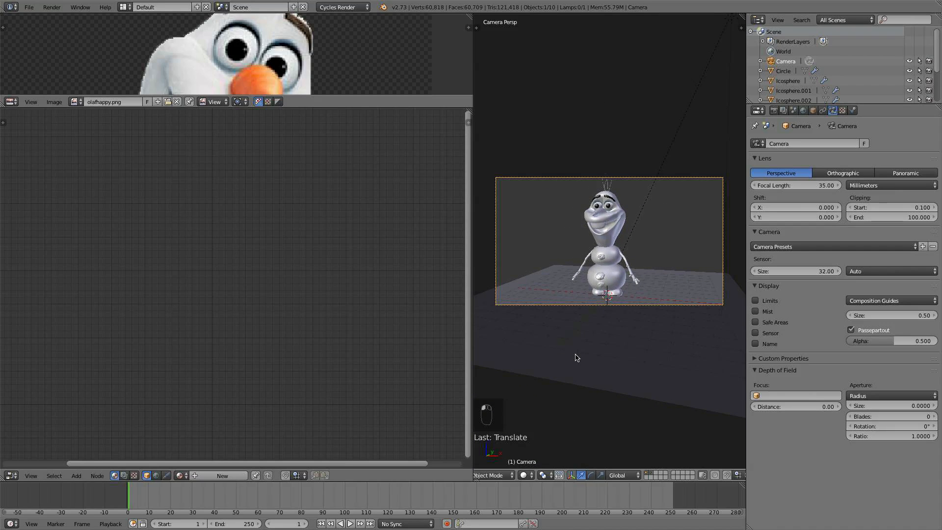
key(g)
click(539, 262)
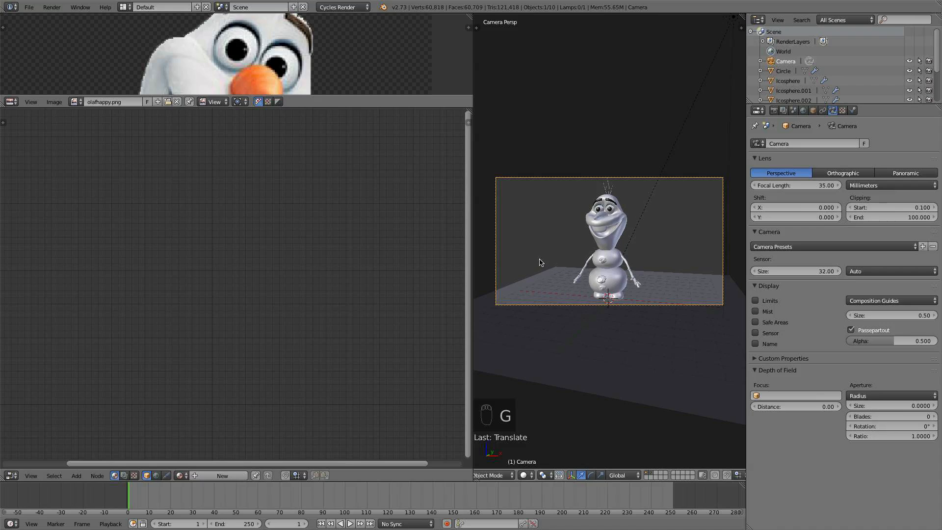
- Set the render resolution to 1080 × 1080 px at 100%
click(774, 110)
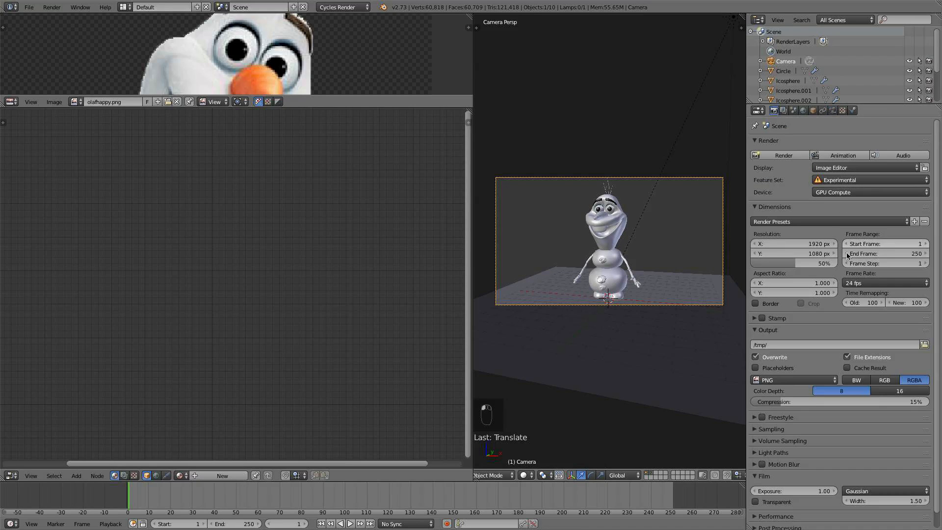
click(798, 246)
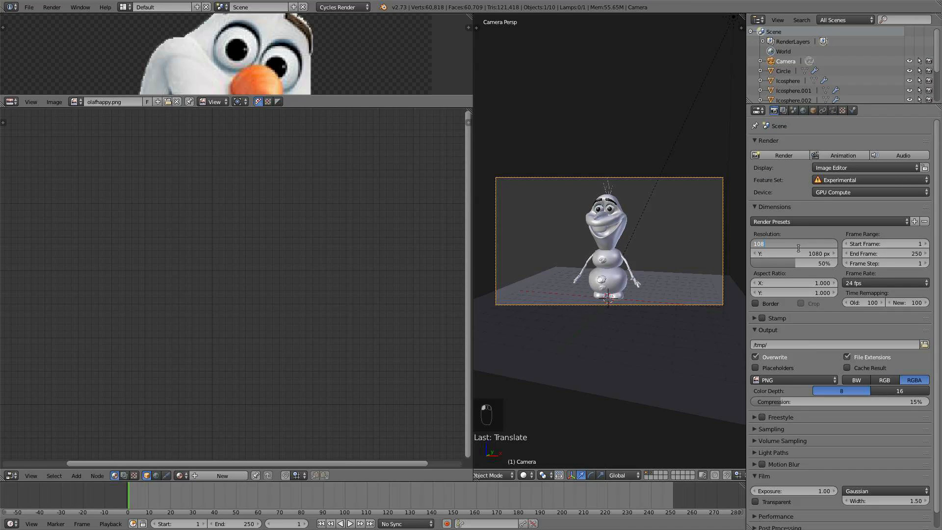
key(Return)
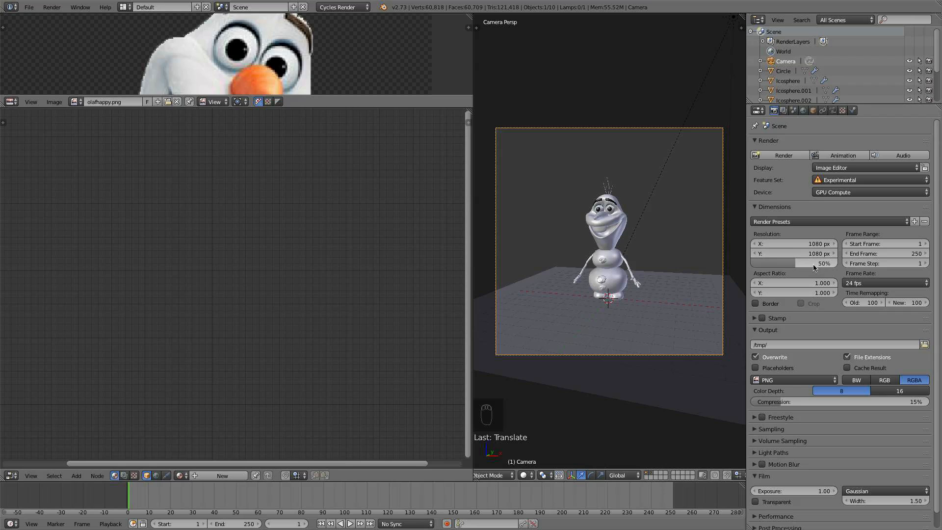
drag(807, 263, 854, 263)
- Move and trackball-rotate the camera to frame Olaf within the square camera view
key(g)
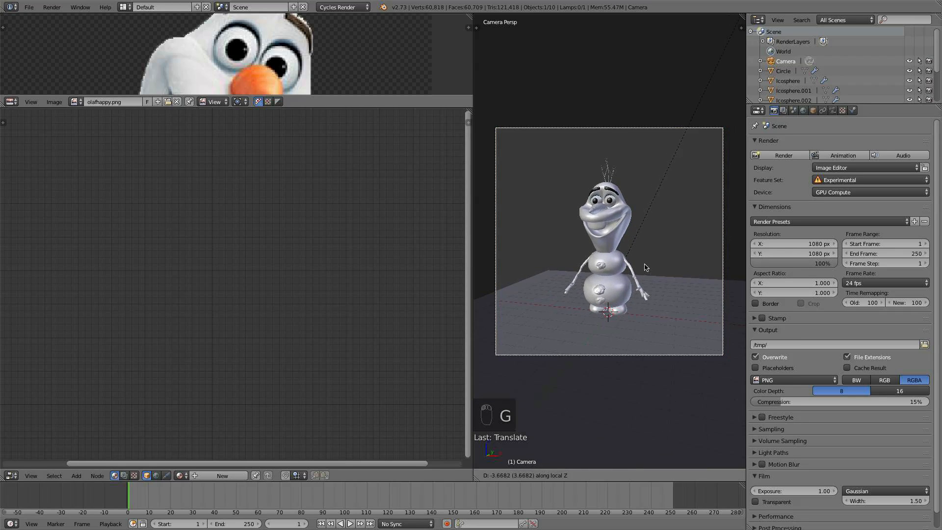
click(640, 250)
key(g)
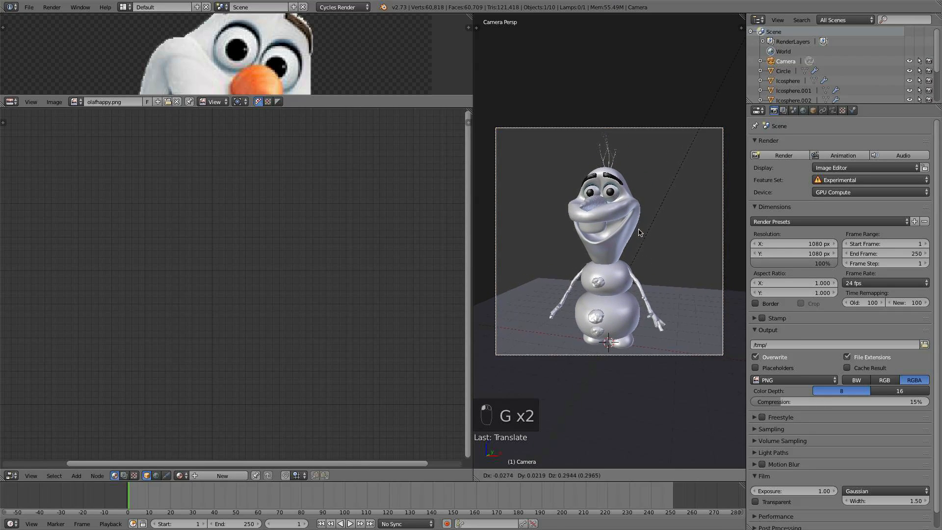
click(643, 230)
key(g)
key(r)
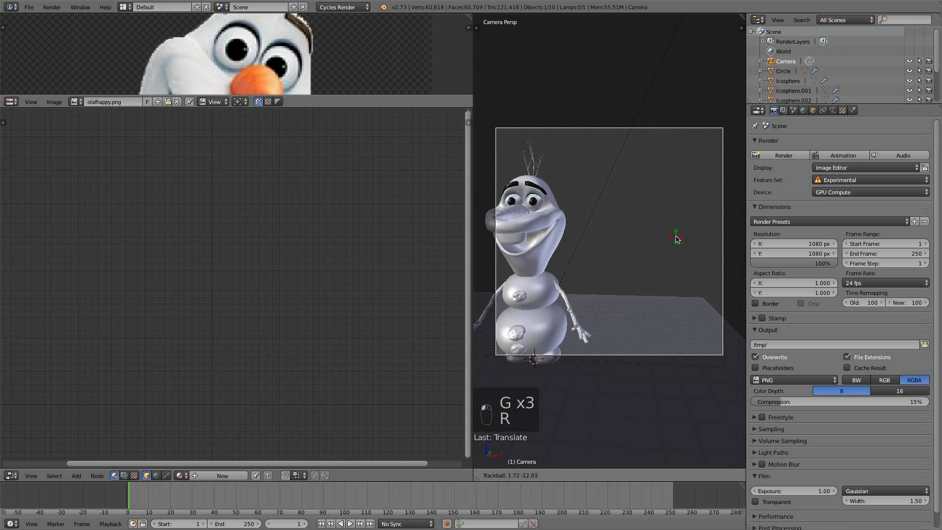
click(697, 236)
key(g)
click(513, 265)
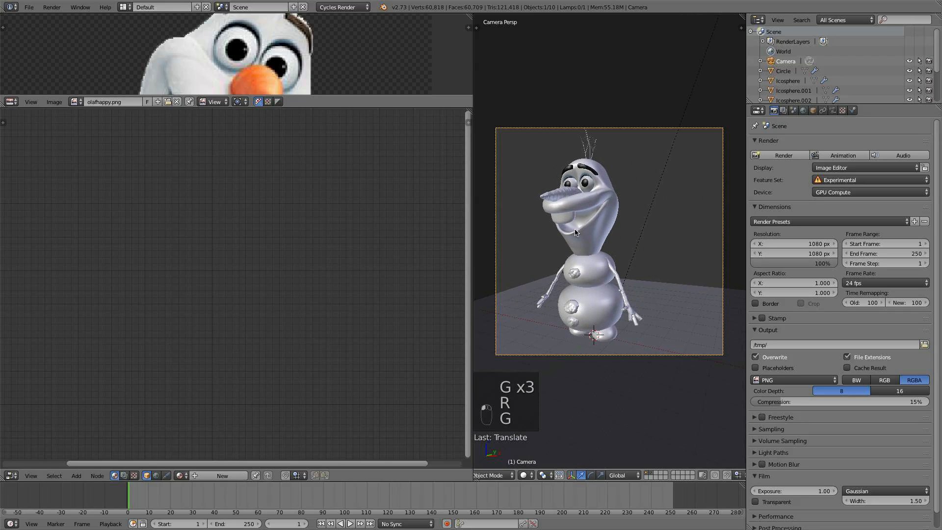
- Rotate and move the camera further to a slightly angled view of Olaf standing on the plane
key(r)
key(r)
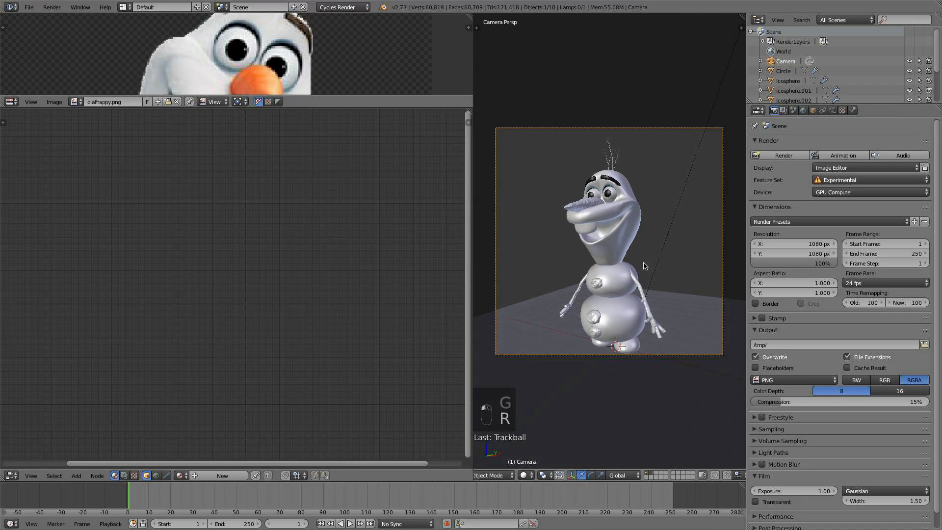
click(644, 258)
key(g)
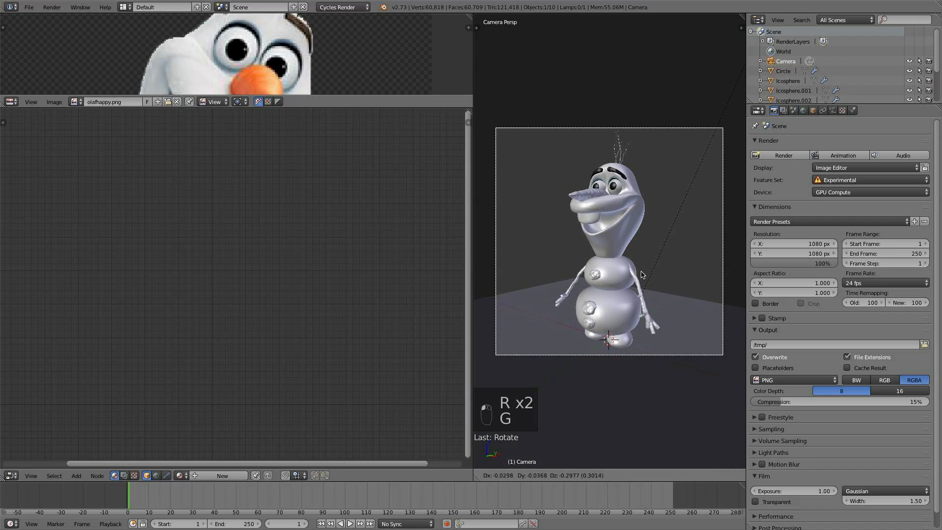
click(645, 245)
key(r)
click(647, 226)
key(g)
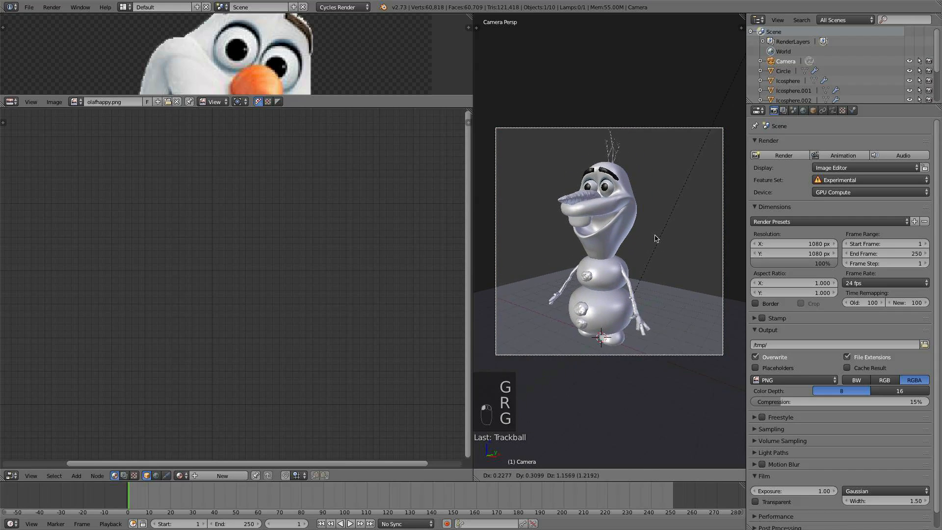
click(652, 276)
key(r)
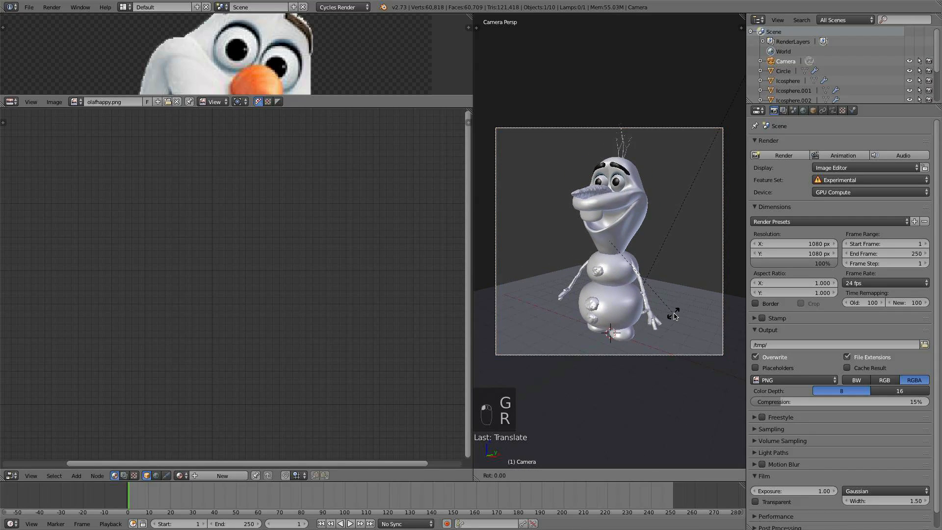
click(599, 380)
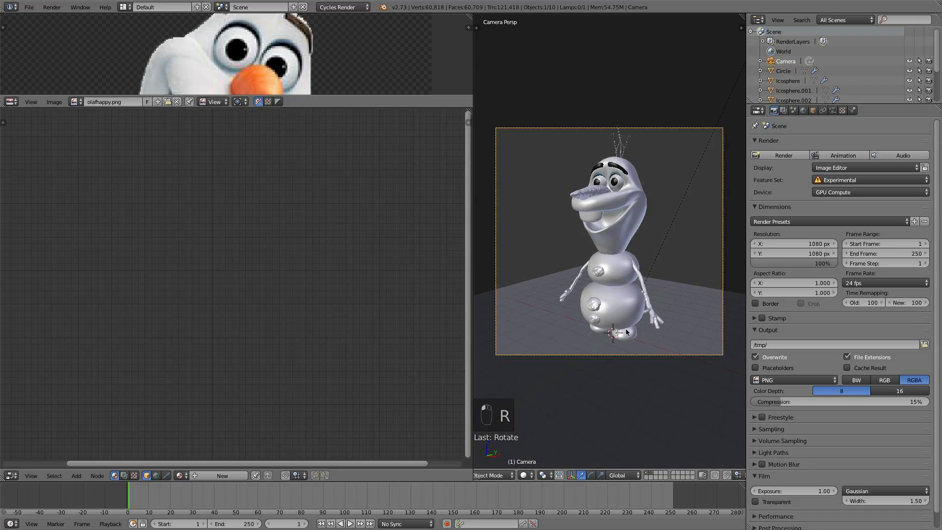
key(g)
click(670, 313)
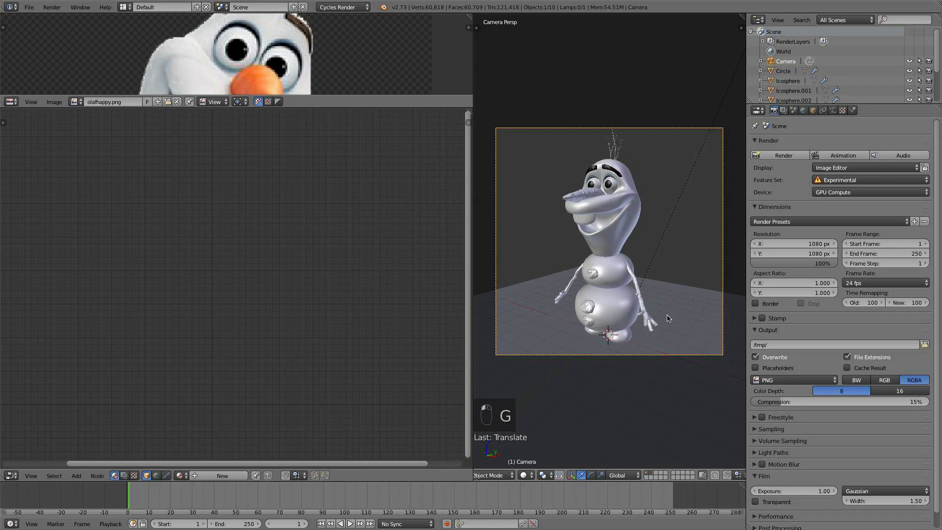
- Enable the Transparent option in the render Film settings
scroll(816, 431, down, 1)
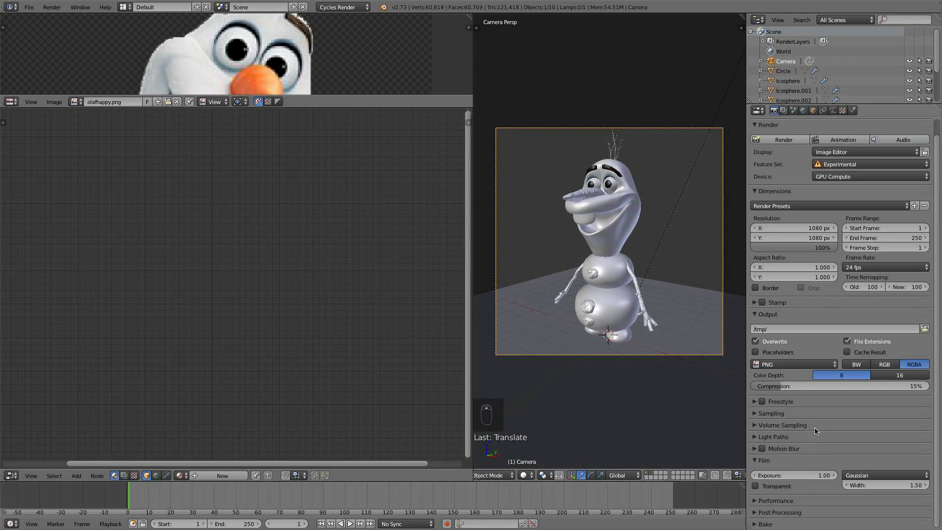
click(774, 487)
click(29, 6)
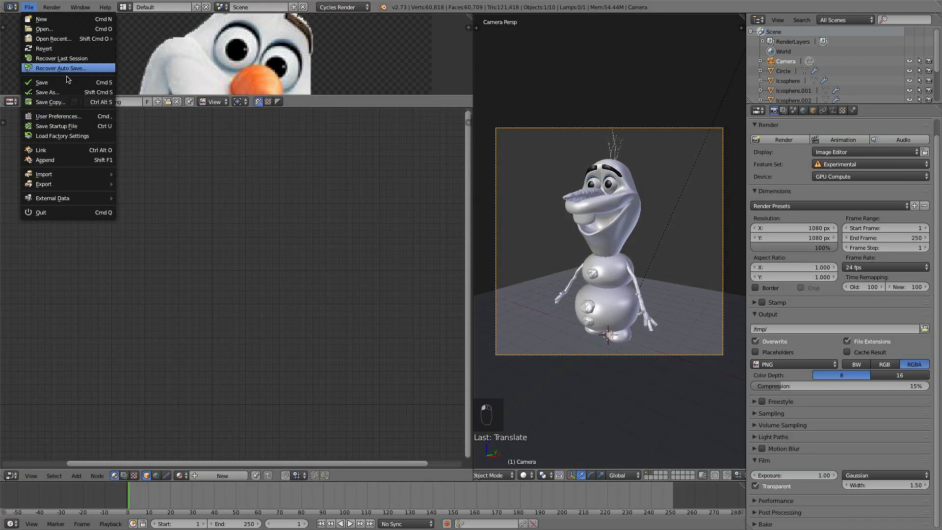
- Select the ground plane and give it a new white Diffuse BSDF material
right_click(622, 395)
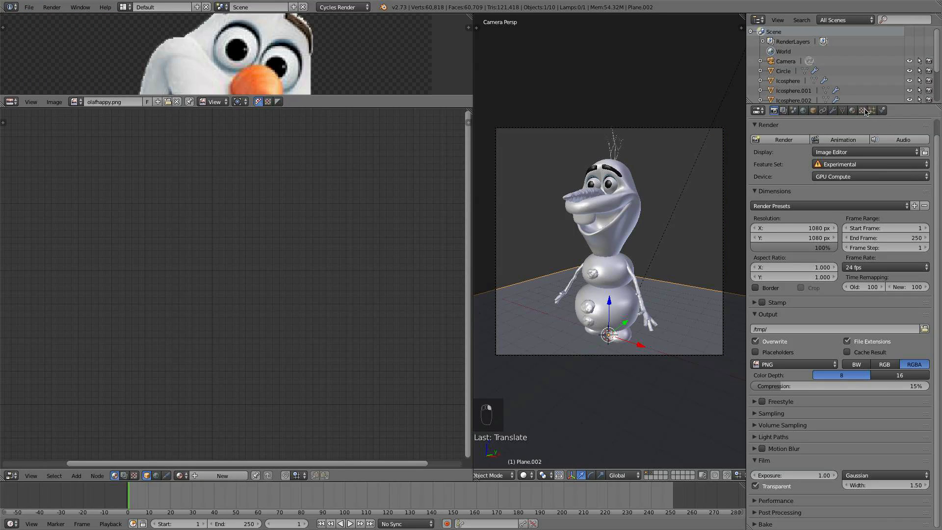
click(846, 110)
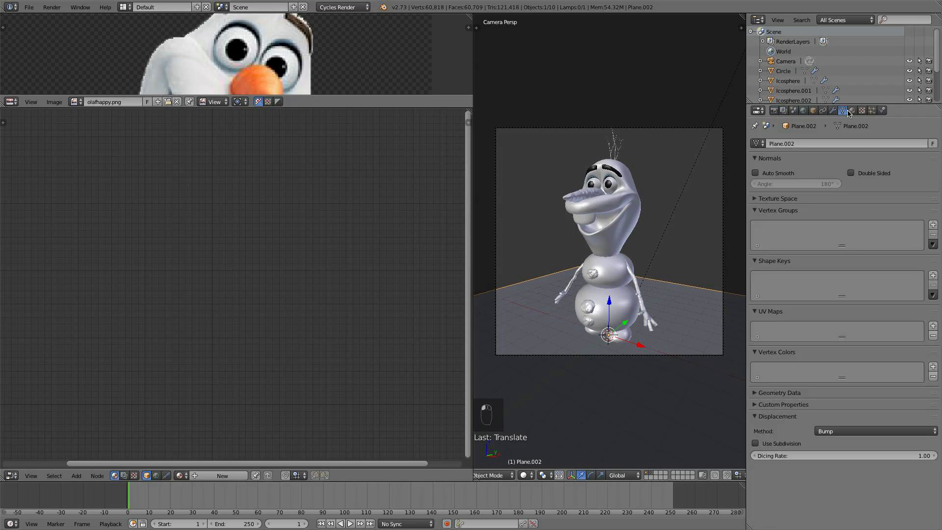
click(852, 111)
click(844, 196)
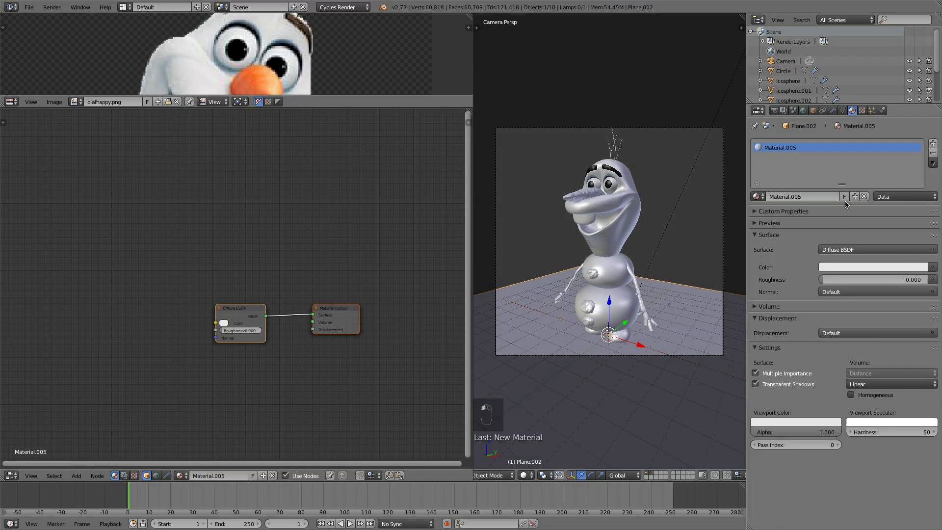
click(896, 267)
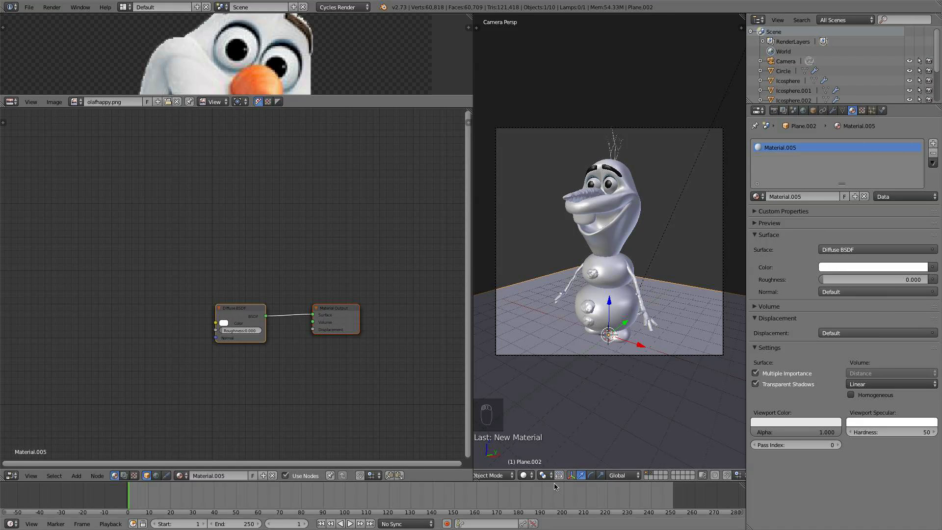
- Preview the scene with rendered viewport shading, then return the viewport to solid shading
key(z)
click(554, 401)
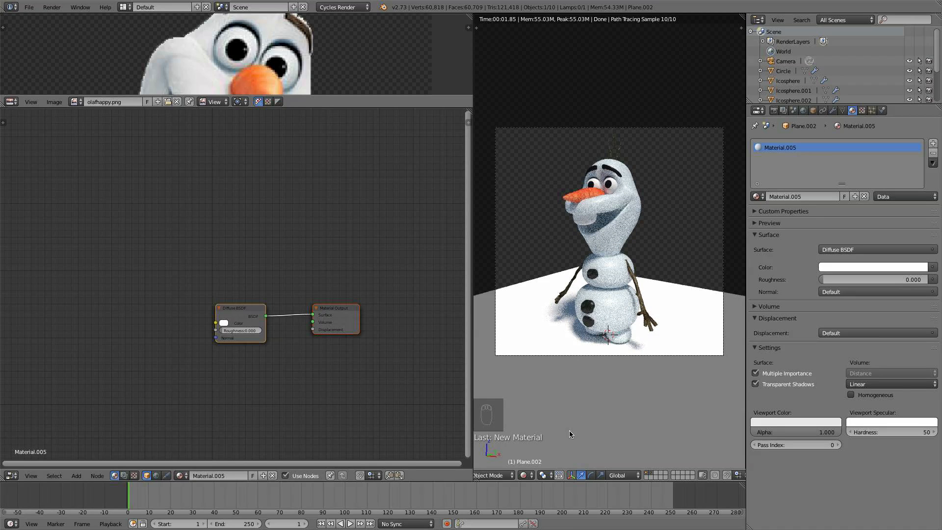
click(525, 474)
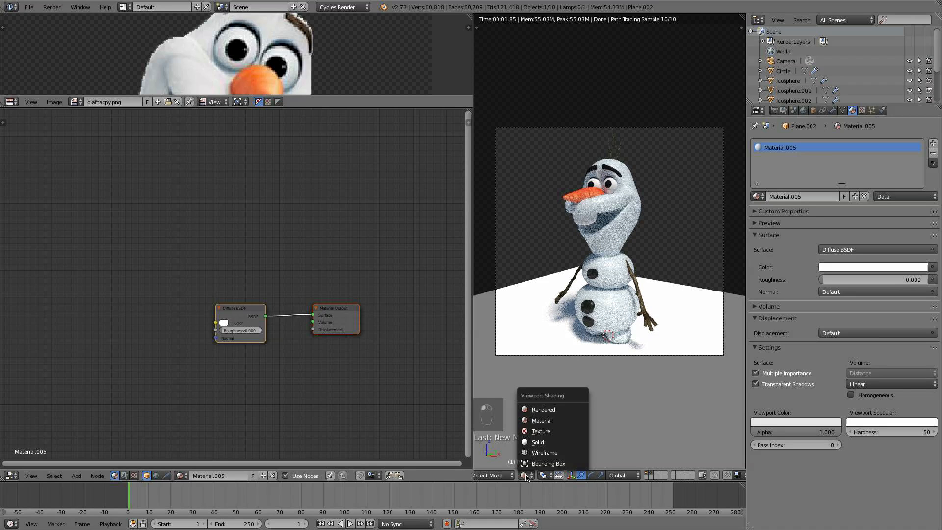
click(551, 442)
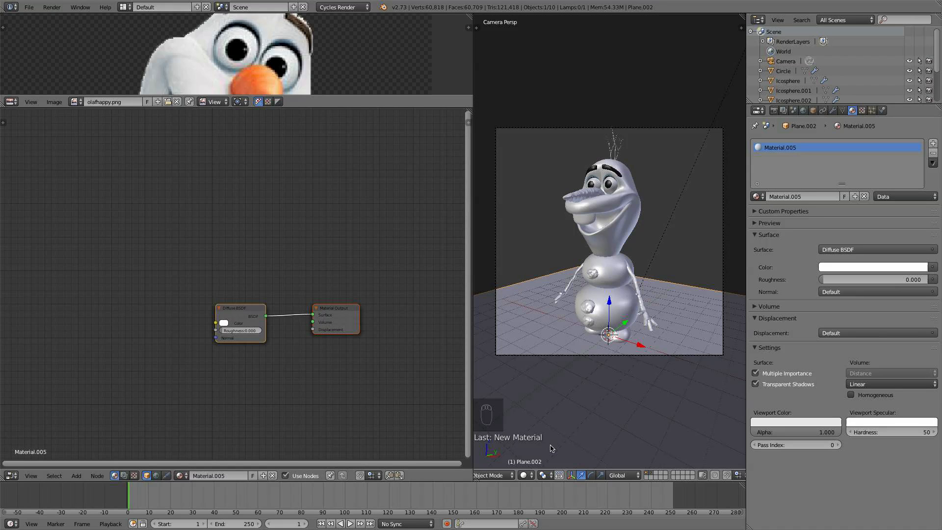
- Select Olaf's body and inspect the node setup of its Material.002 material
right_click(634, 320)
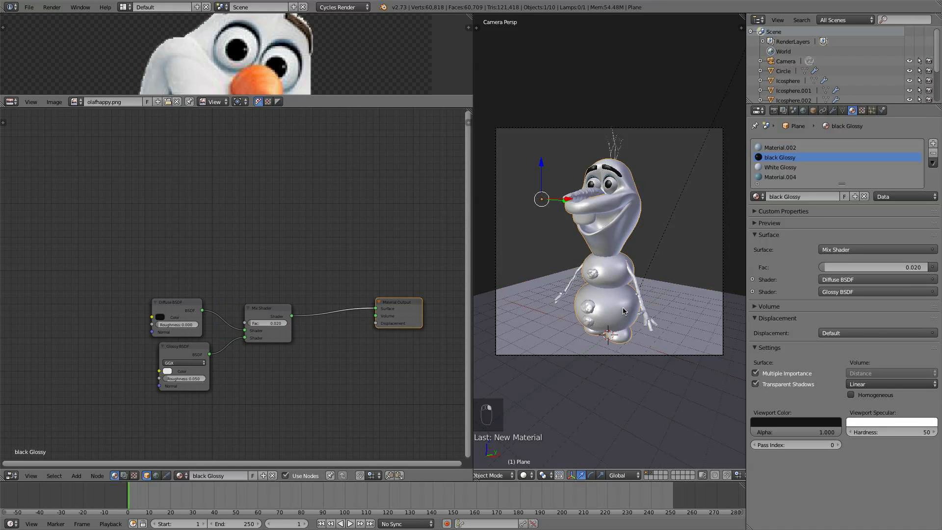
click(809, 148)
click(187, 312)
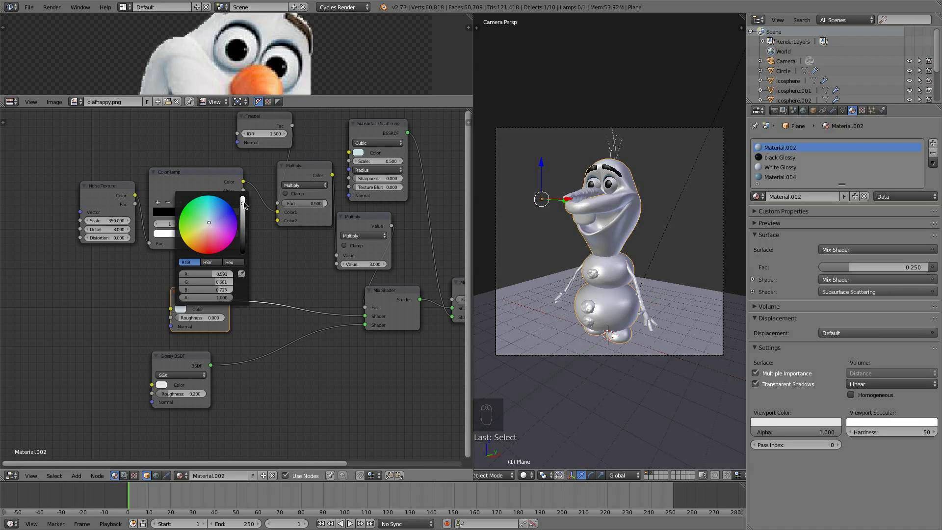
click(29, 7)
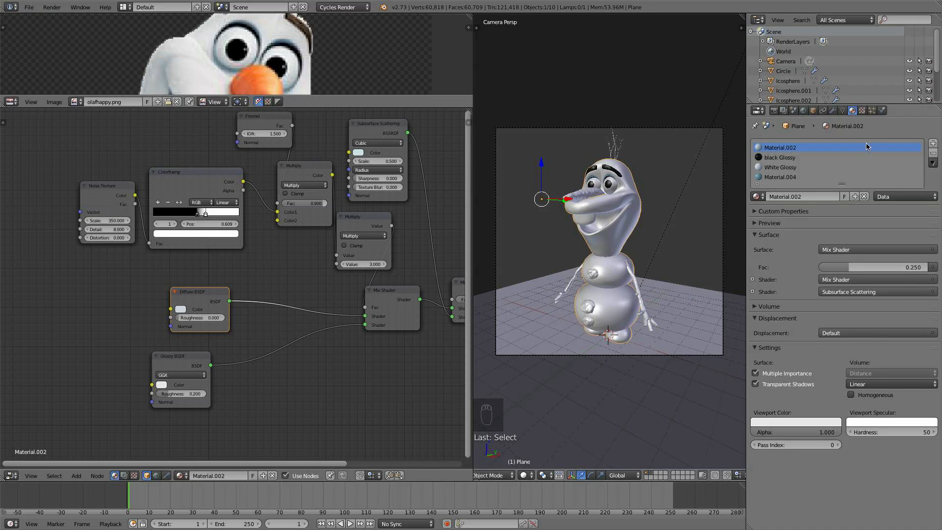
- Open the Sampling render settings and set the Render samples to 150
click(774, 111)
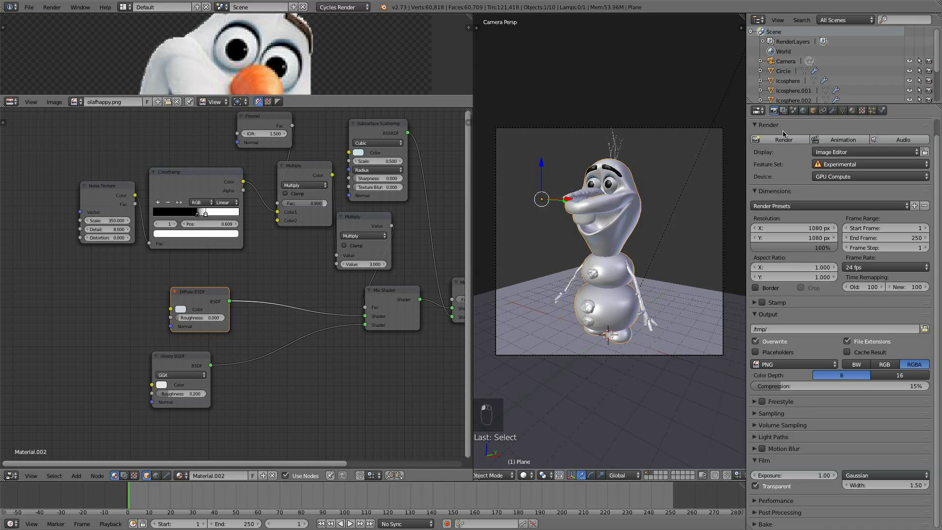
click(790, 413)
click(878, 463)
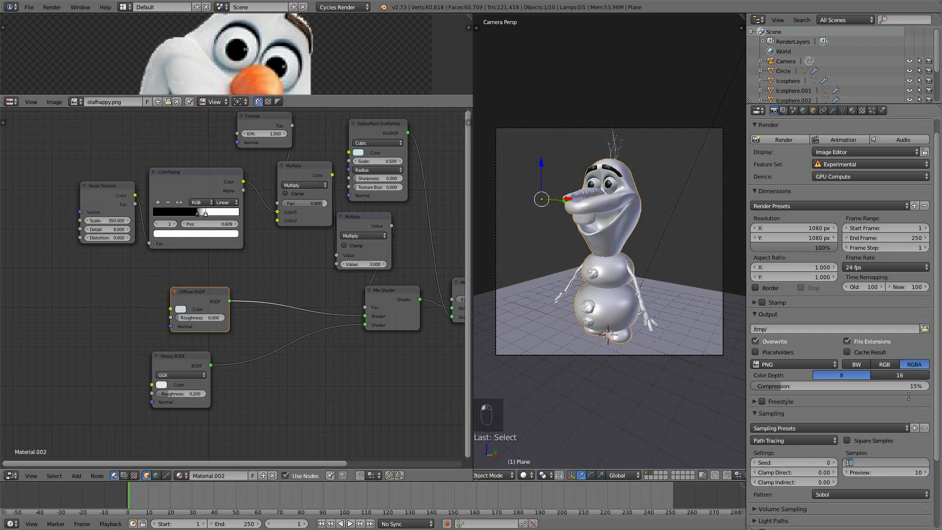
text(150)
key(Return)
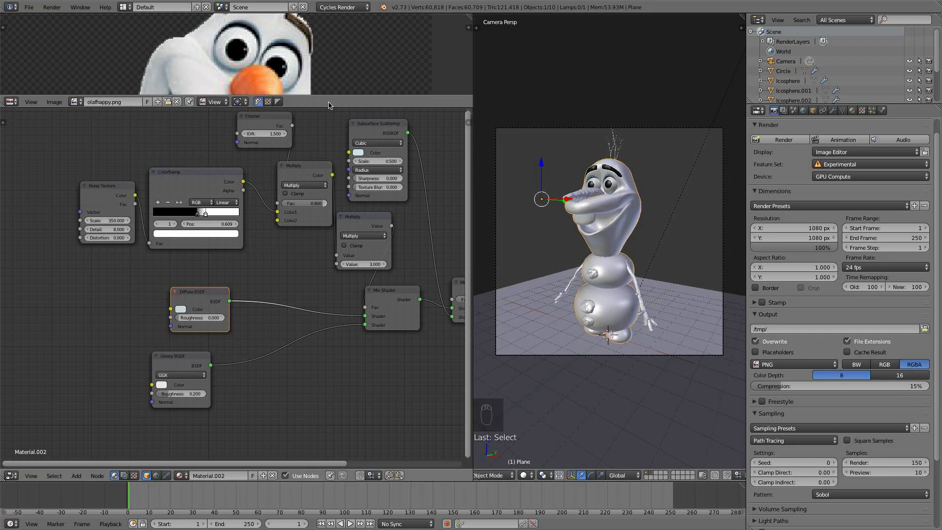
- Select the camera, trackball-rotate it and move it to recenter Olaf in the camera view
click(29, 7)
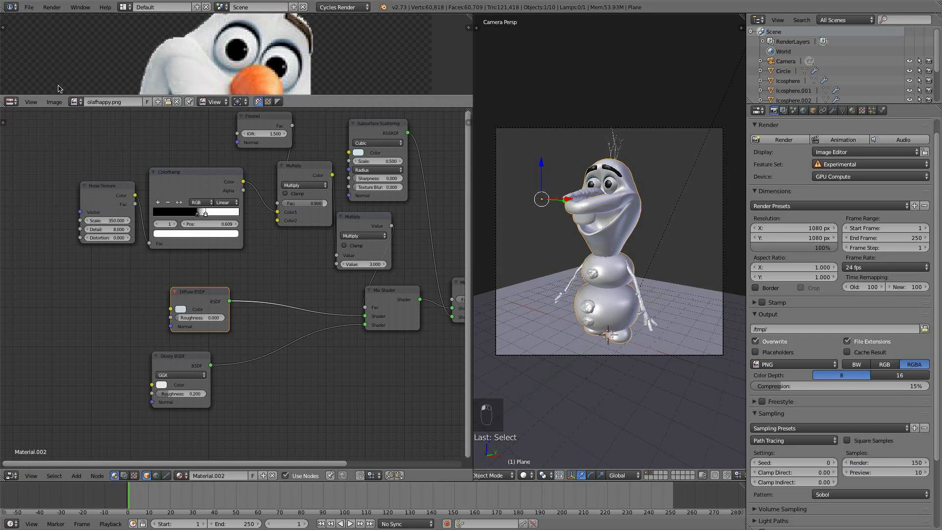
right_click(681, 343)
key(r)
key(r)
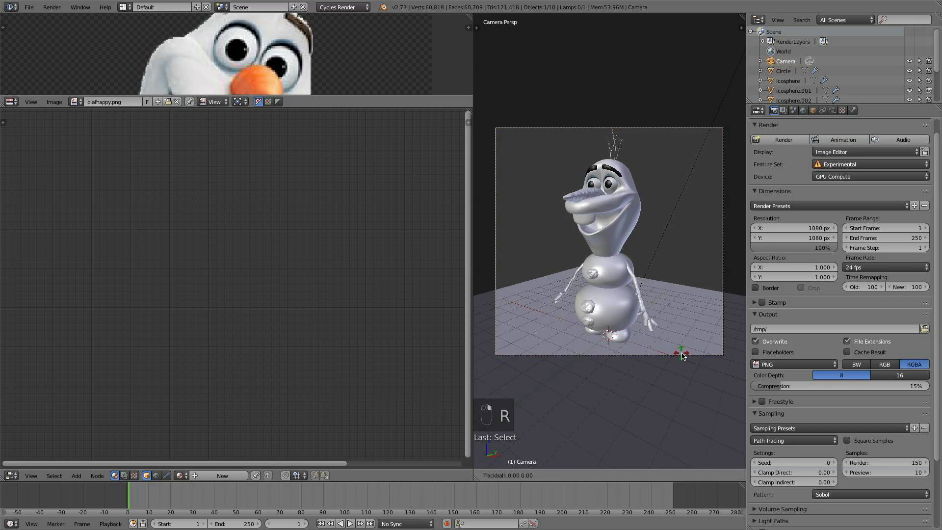
click(641, 305)
key(g)
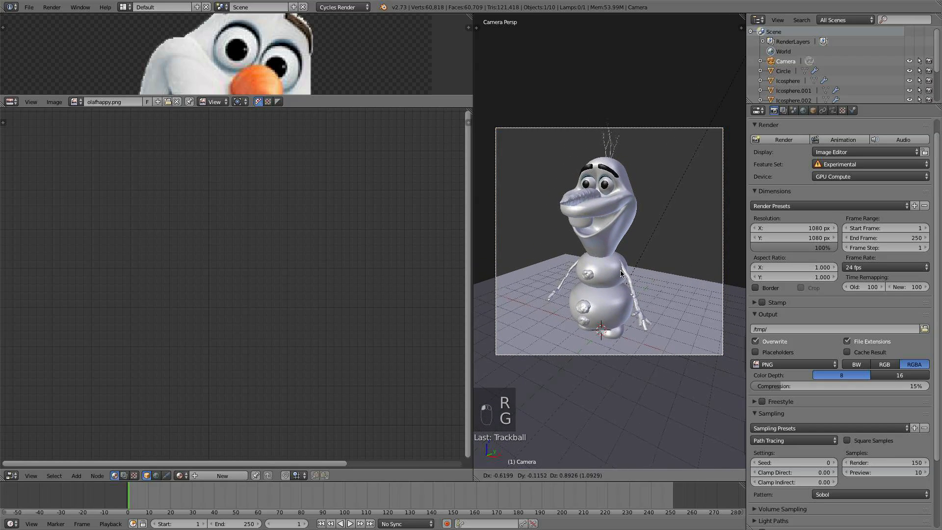
click(622, 277)
- Rotate and move the camera repeatedly to settle on a slightly angled framing of Olaf
key(r)
key(r)
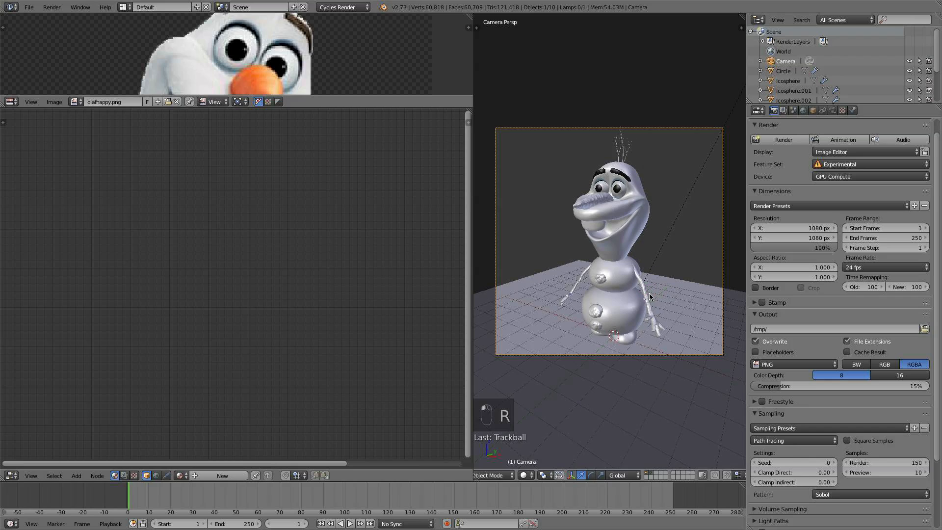
click(649, 293)
key(g)
click(651, 297)
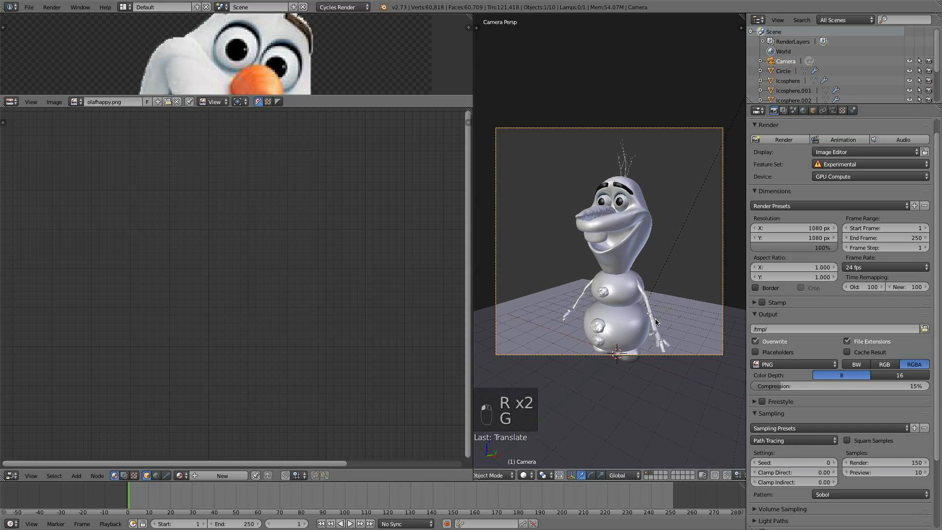
key(r)
key(r)
click(678, 283)
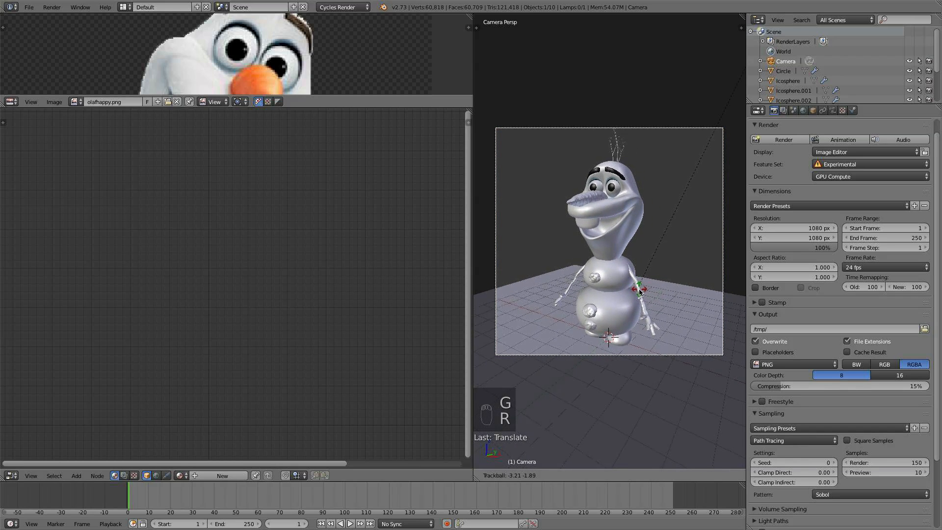
key(r)
key(r)
click(679, 286)
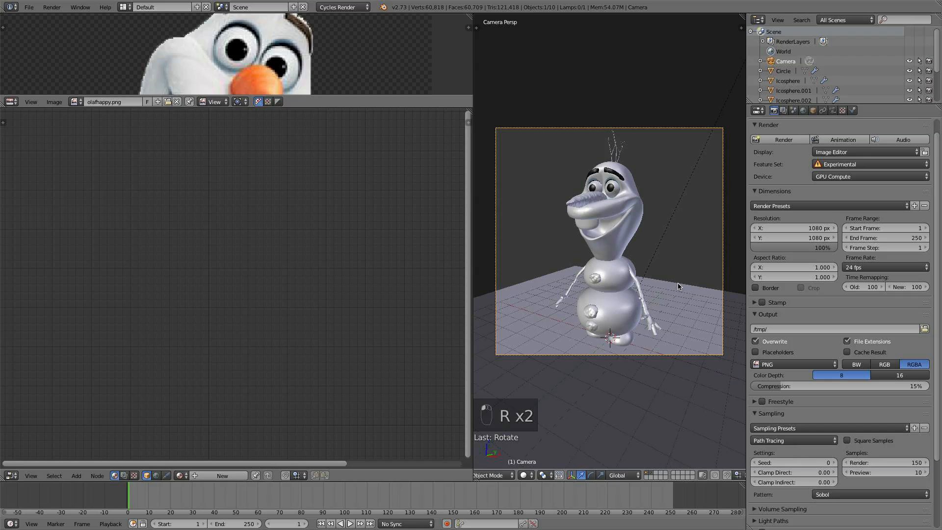
- Render the image of Olaf and zoom in and out on the render result
key(F12)
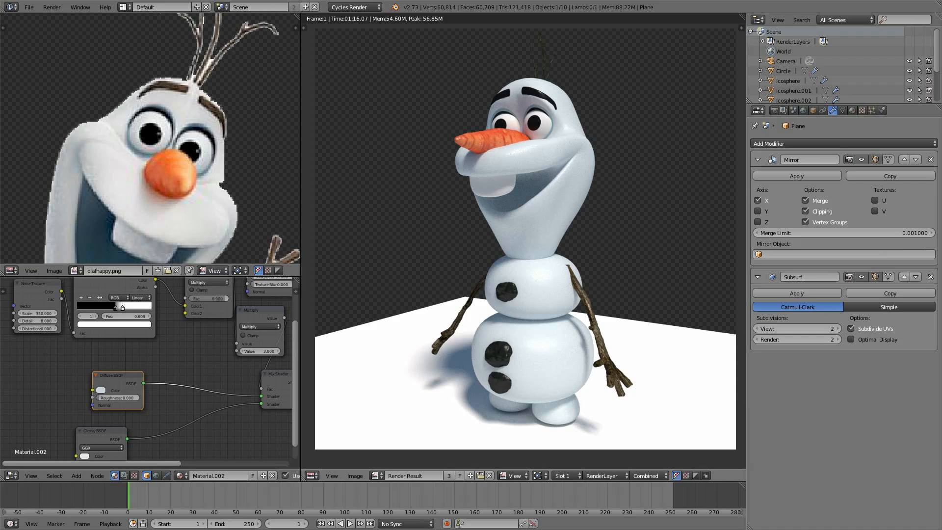
scroll(523, 240, down, 1)
scroll(524, 240, down, 2)
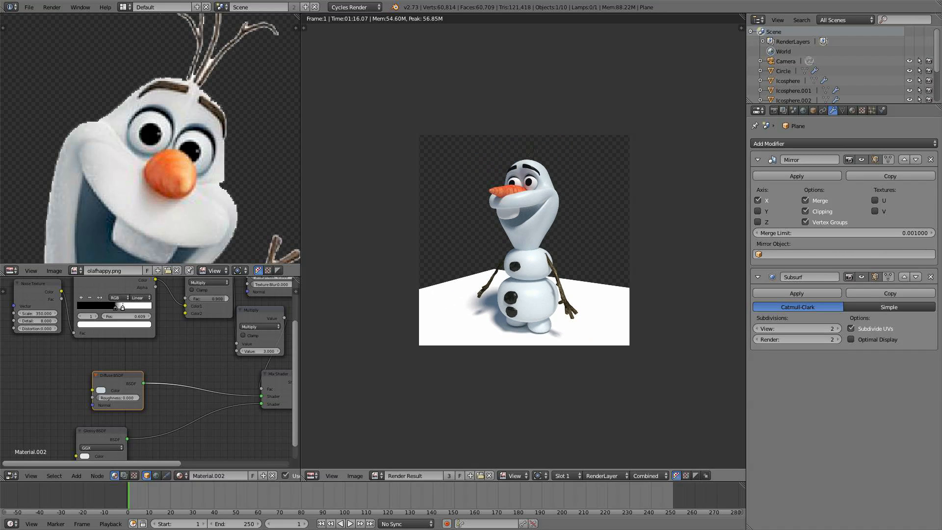
scroll(518, 245, up, 1)
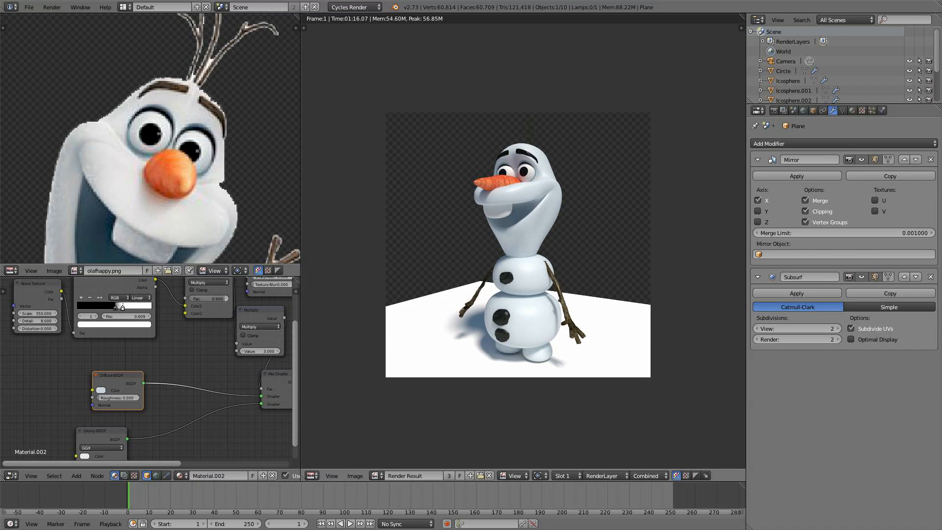
scroll(518, 245, up, 2)
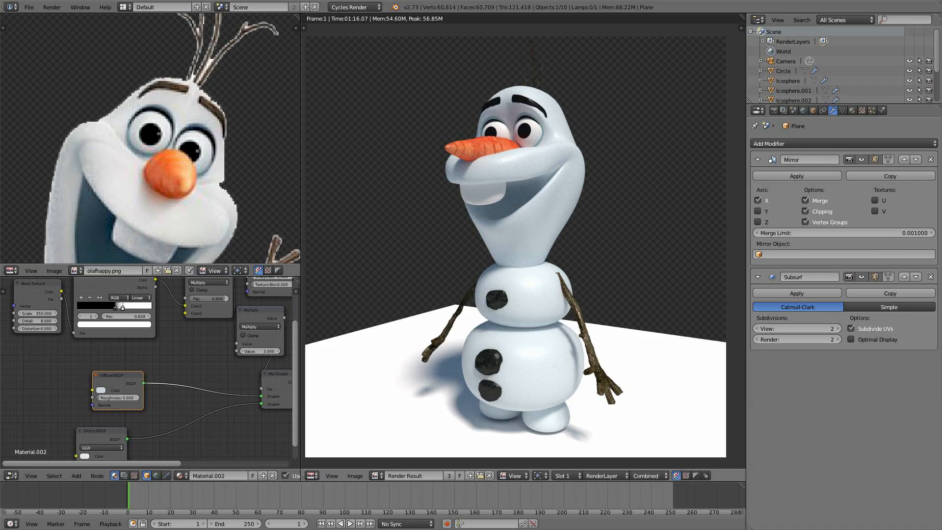
scroll(518, 245, down, 2)
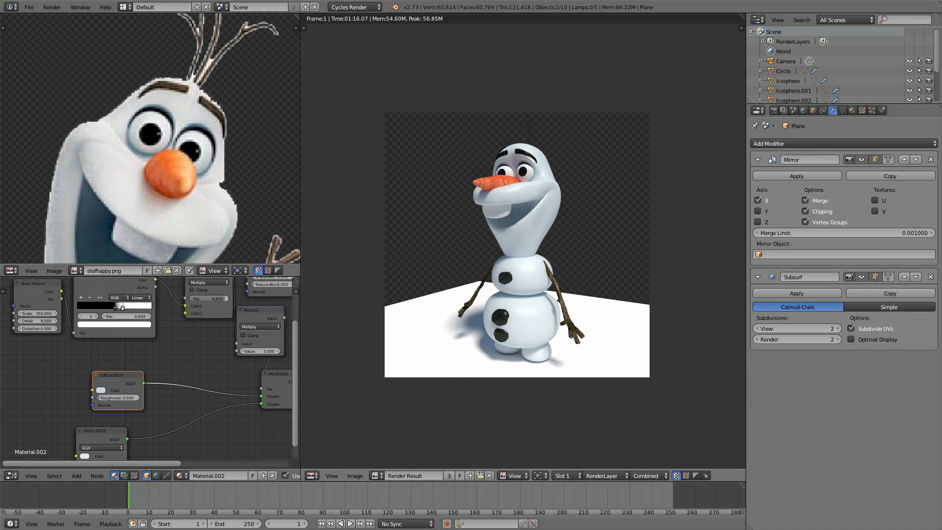
- Switch to the Compositing layout, enable Use Nodes and reposition the Render Layers node
click(123, 7)
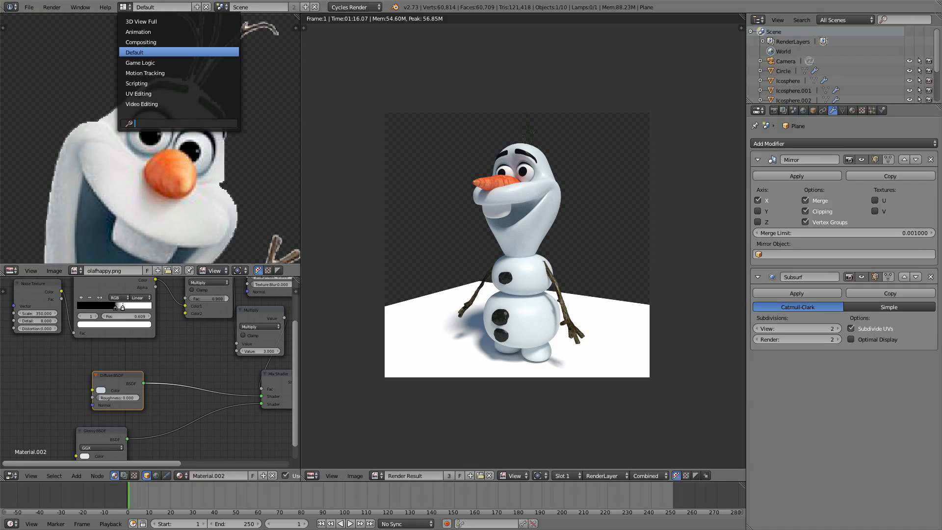
click(142, 40)
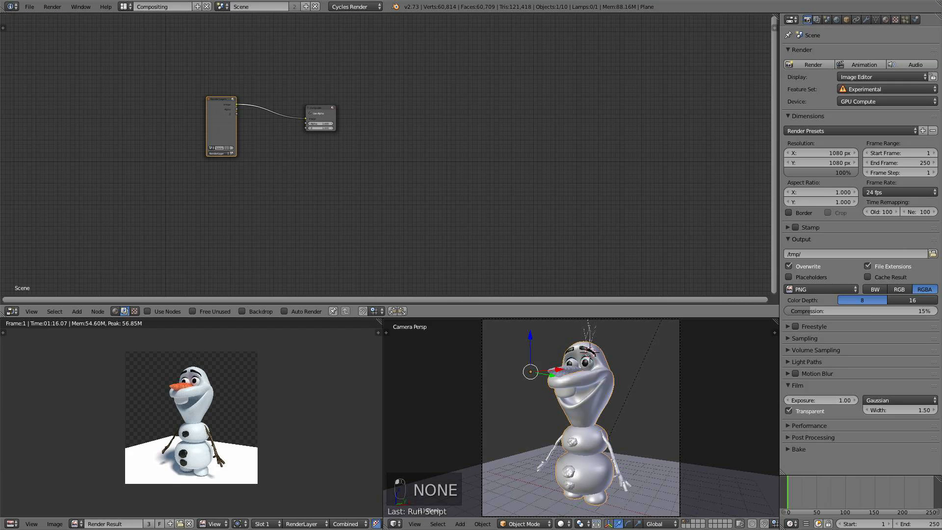
click(147, 311)
drag(221, 127, 212, 139)
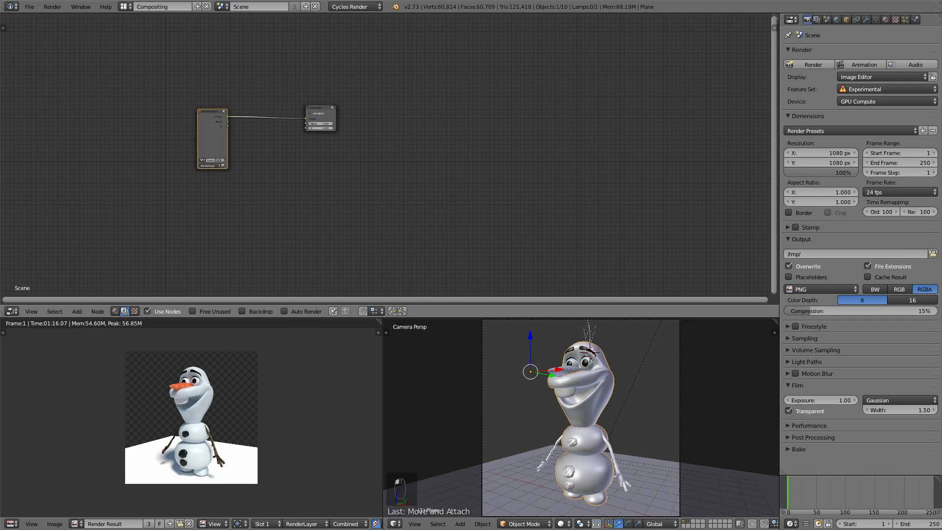
drag(212, 140, 184, 135)
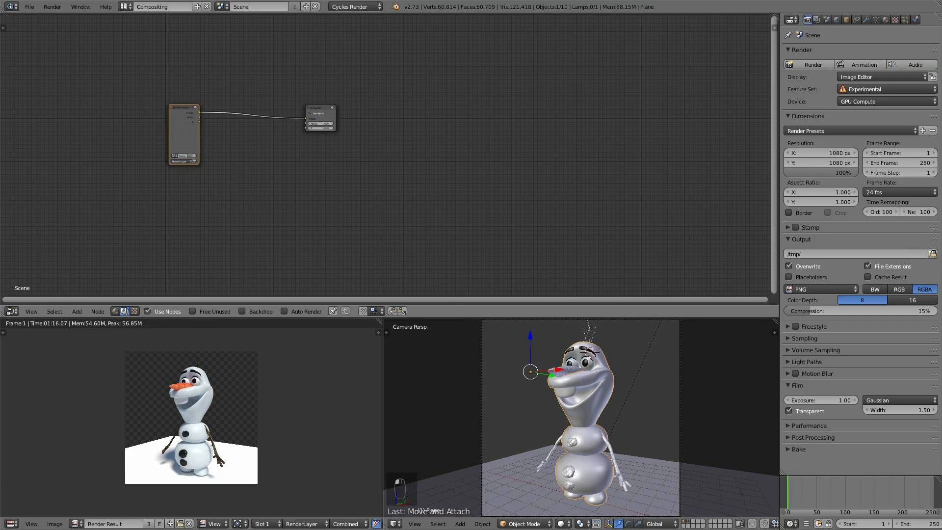
- Enable the backdrop, connect a Viewer node to the render output and arrange the compositing nodes
click(242, 311)
drag(319, 117, 472, 130)
ctrl+shift+click(184, 132)
scroll(183, 132, up, 7)
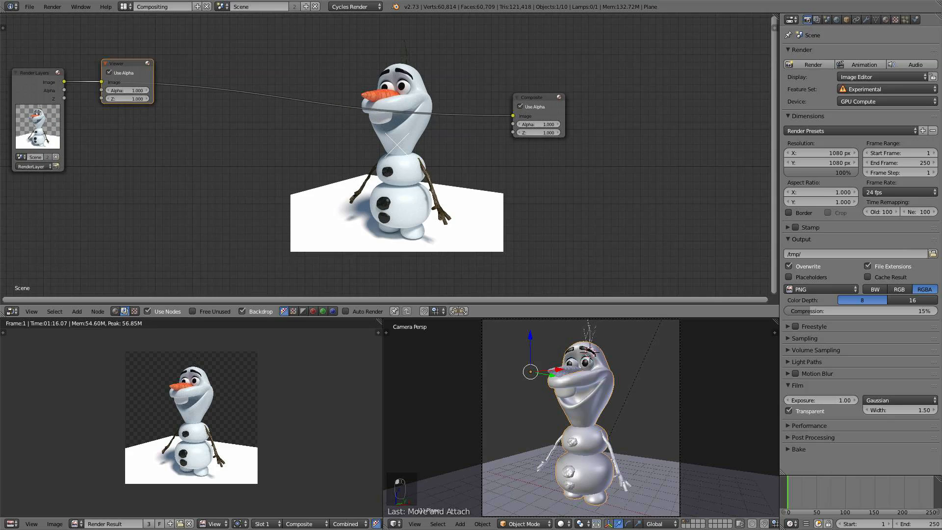
middle_drag(184, 132, 263, 136)
drag(205, 69, 623, 159)
scroll(624, 159, up, 2)
middle_drag(623, 159, 659, 138)
key(v)
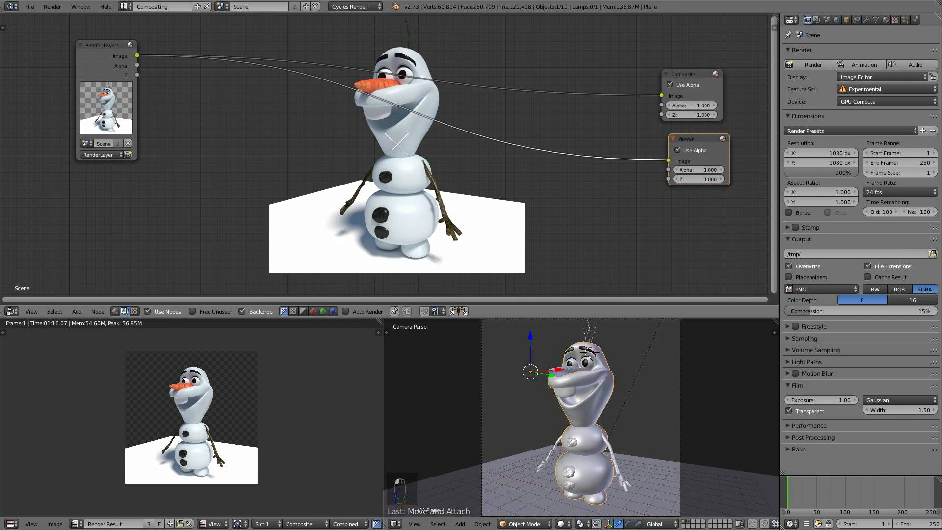
key(v)
key(alt+v)
middle_drag(206, 137, 246, 133)
- Insert an Alpha Over node placing the render layer image over a white background
key(shift+a)
mouse_move(242, 124)
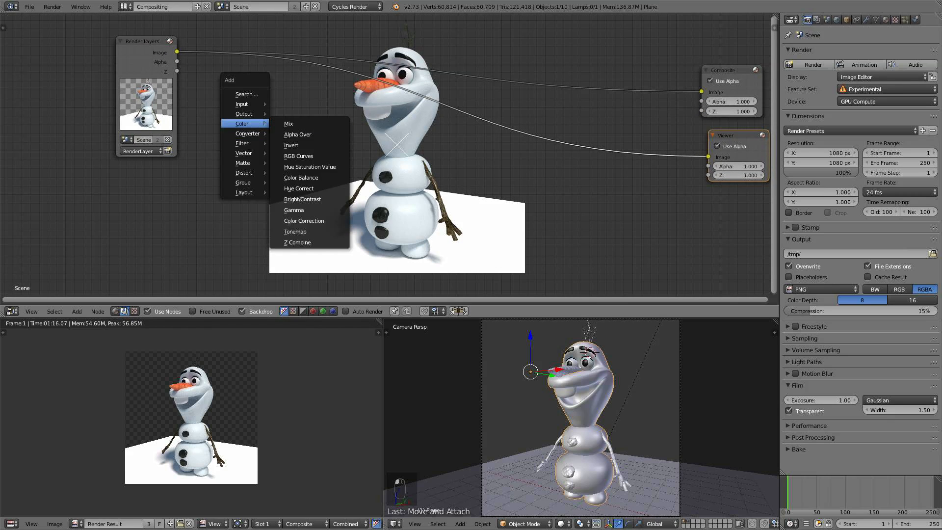
click(314, 134)
click(325, 73)
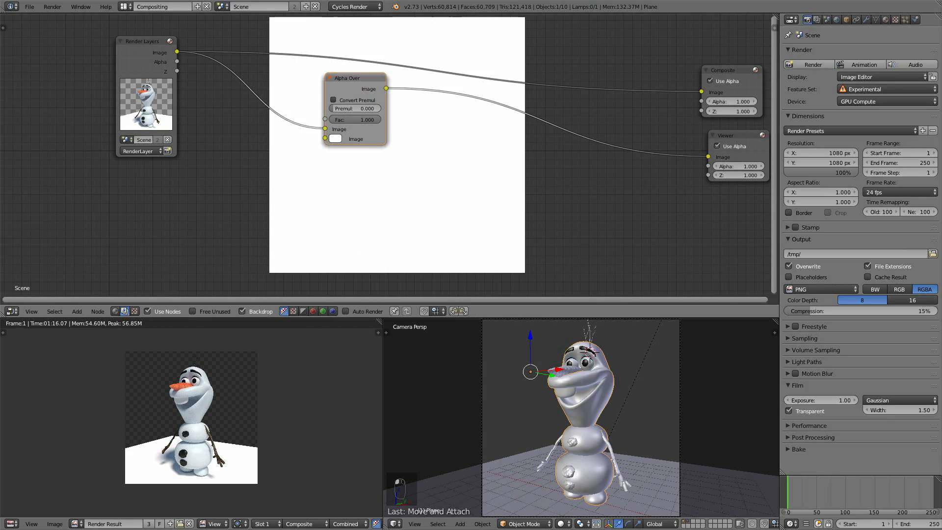
mouse_move(325, 128)
mouse_down()
mouse_move(306, 130)
mouse_move(325, 139)
mouse_up()
middle_drag(339, 159, 279, 152)
scroll(282, 159, down, 2)
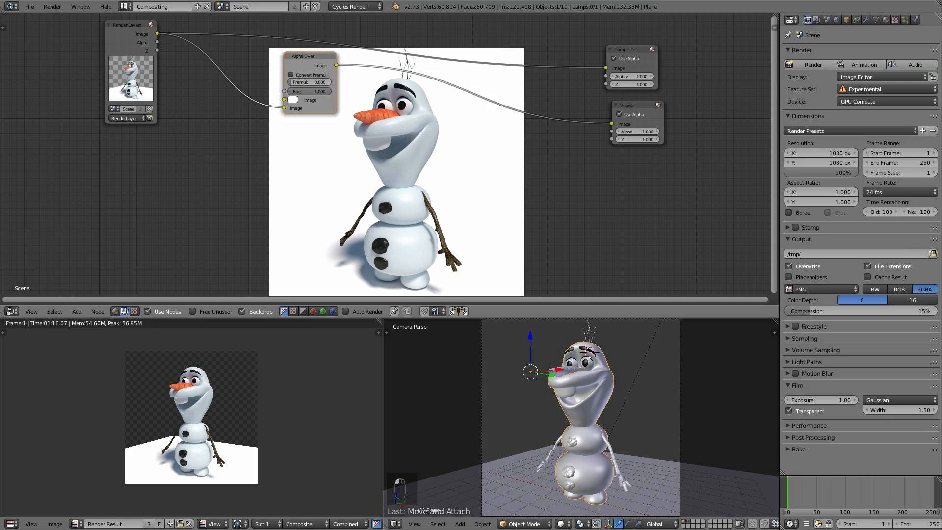
- Add a Color Balance node and connect its output to the Composite node
key(shift+a)
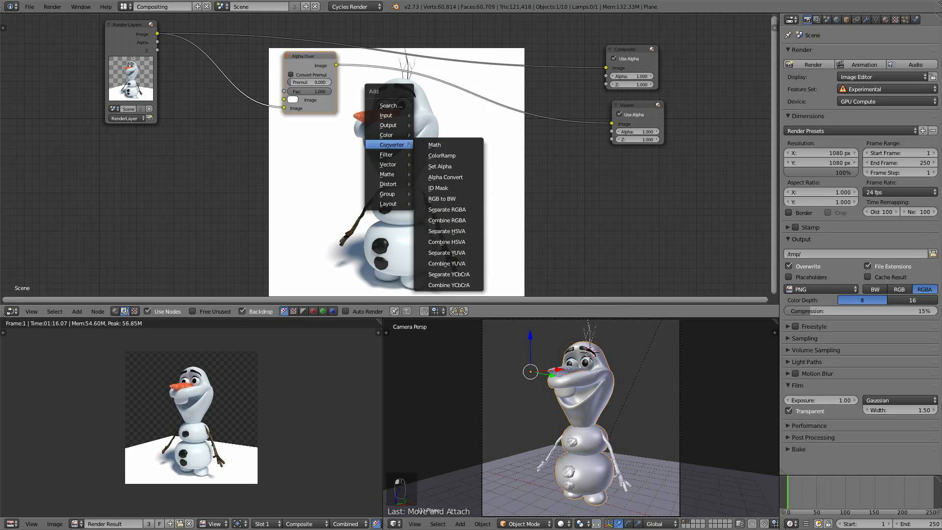
mouse_move(388, 134)
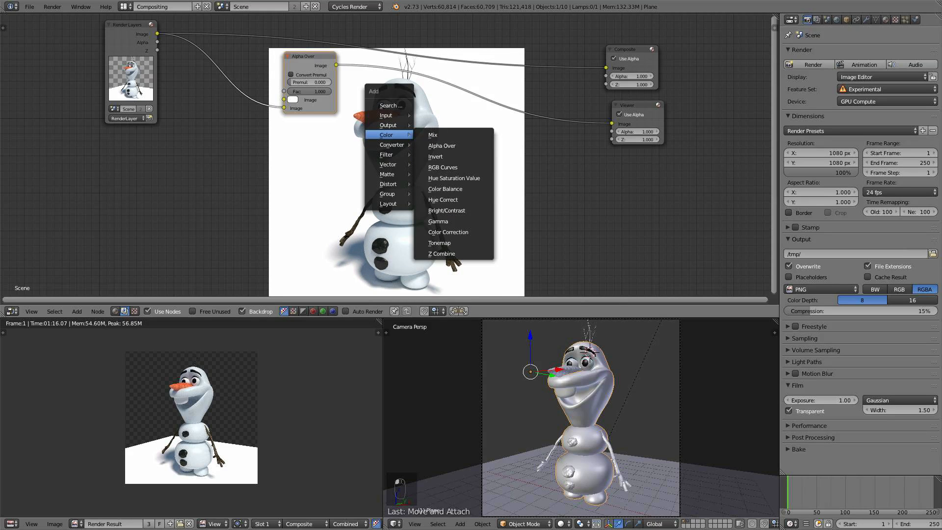
click(445, 189)
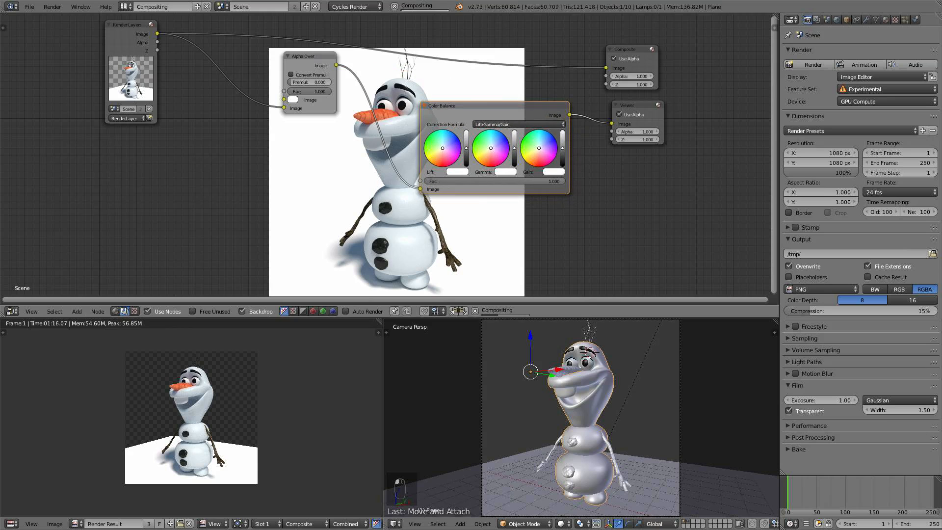
middle_drag(446, 130, 45, 134)
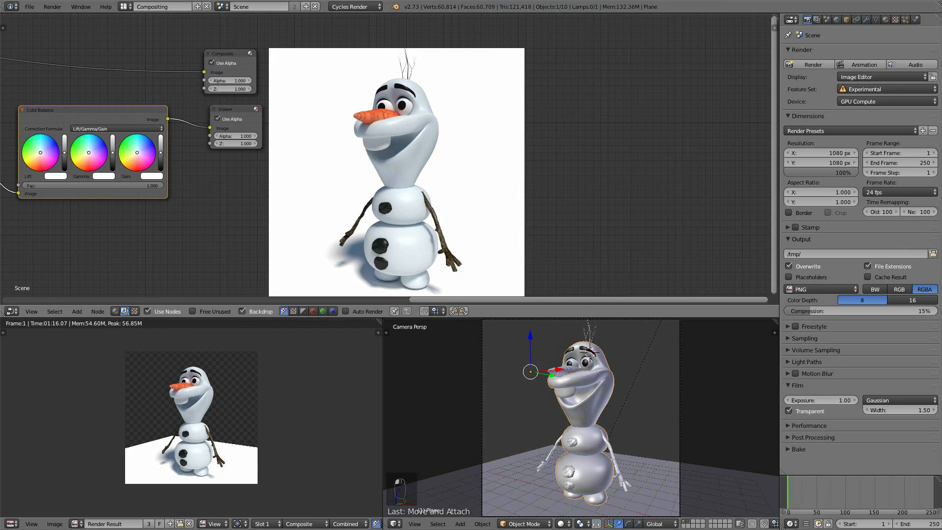
drag(168, 118, 204, 72)
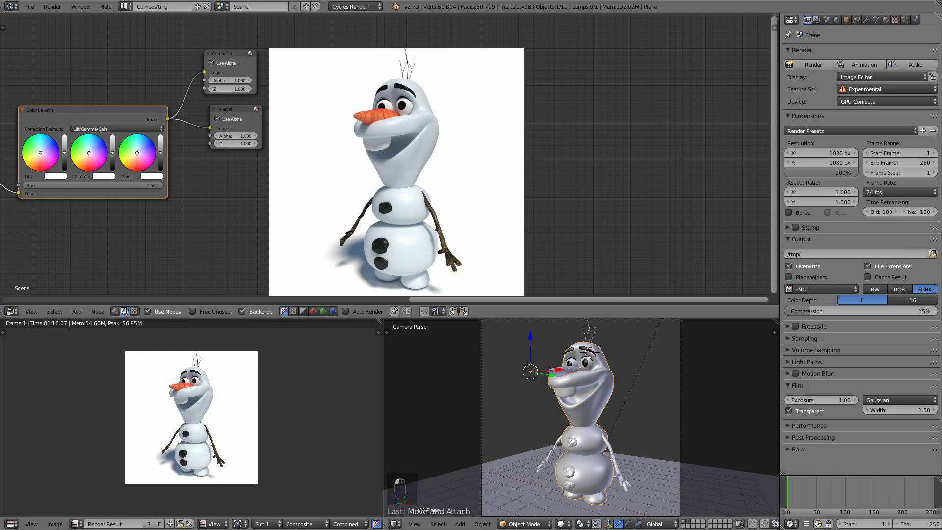
- In the scene's Color Management, set the view transform to RRT and the exposure to 0.721
click(826, 19)
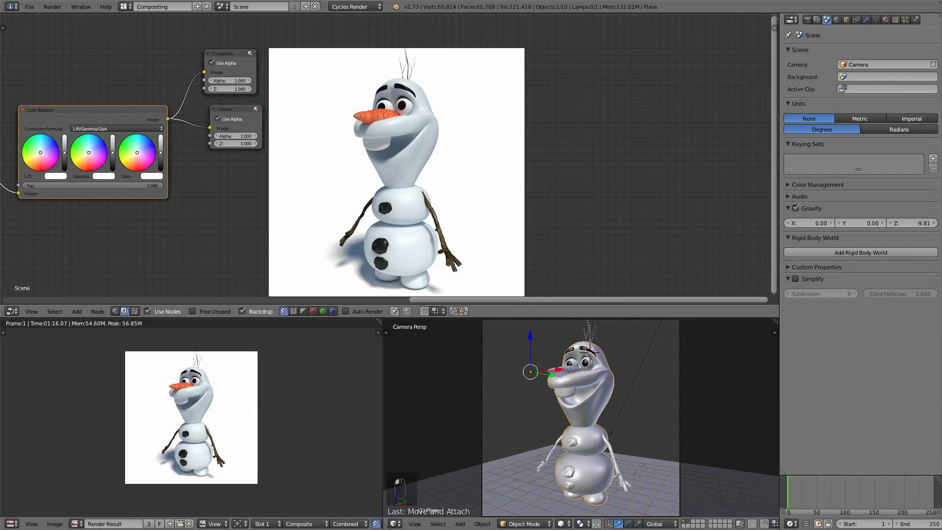
click(818, 185)
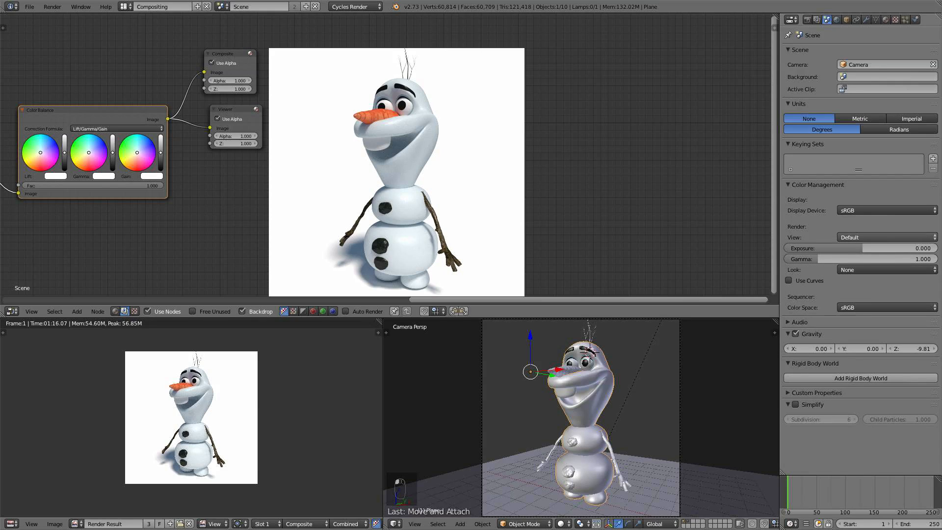
click(878, 237)
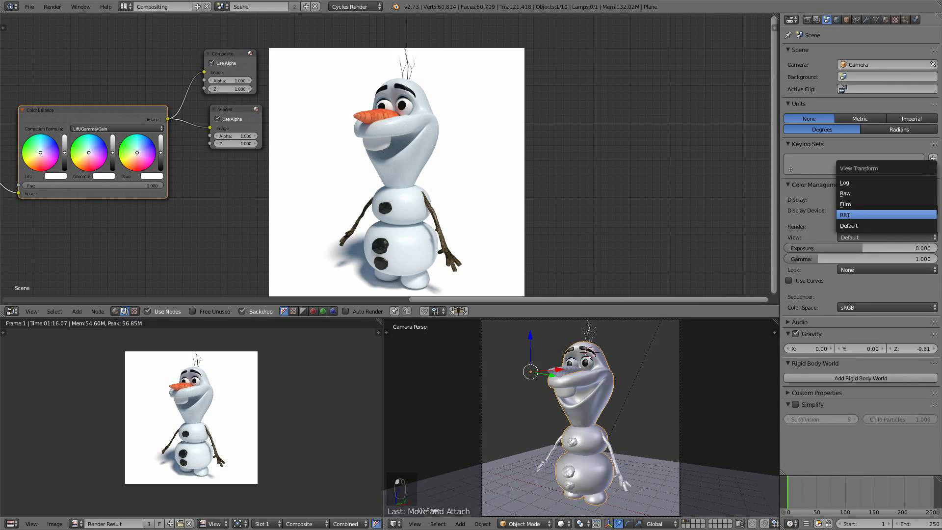
click(846, 215)
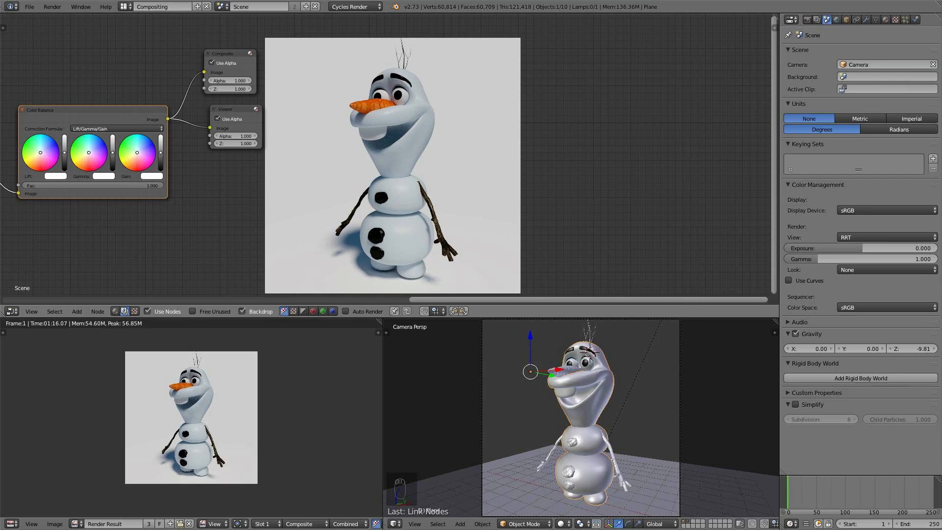
drag(863, 248, 869, 248)
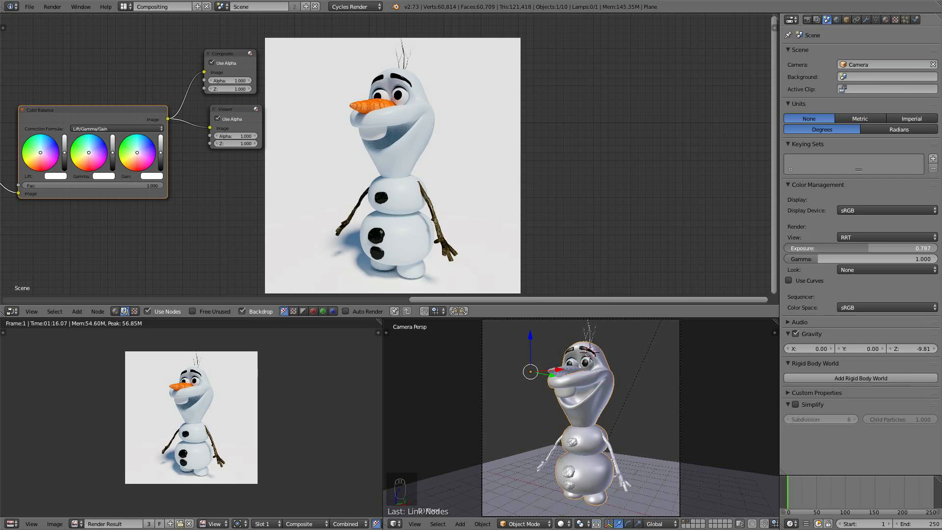
drag(869, 248, 868, 248)
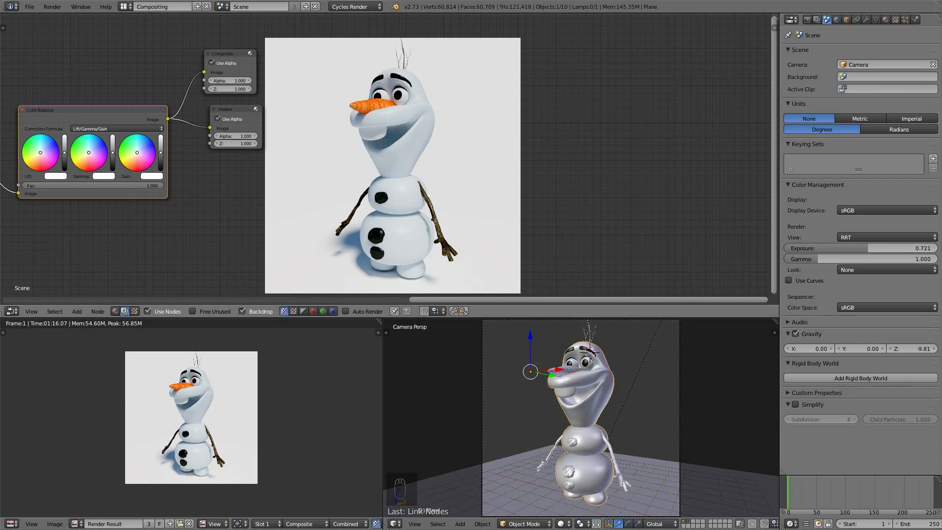
- Tweak the Color Balance node's gain and gamma controls to give the composited image a slightly warm tint
alt+middle_drag(70, 153, 365, 119)
scroll(151, 154, up, 4)
scroll(178, 156, up, 6)
drag(106, 124, 108, 119)
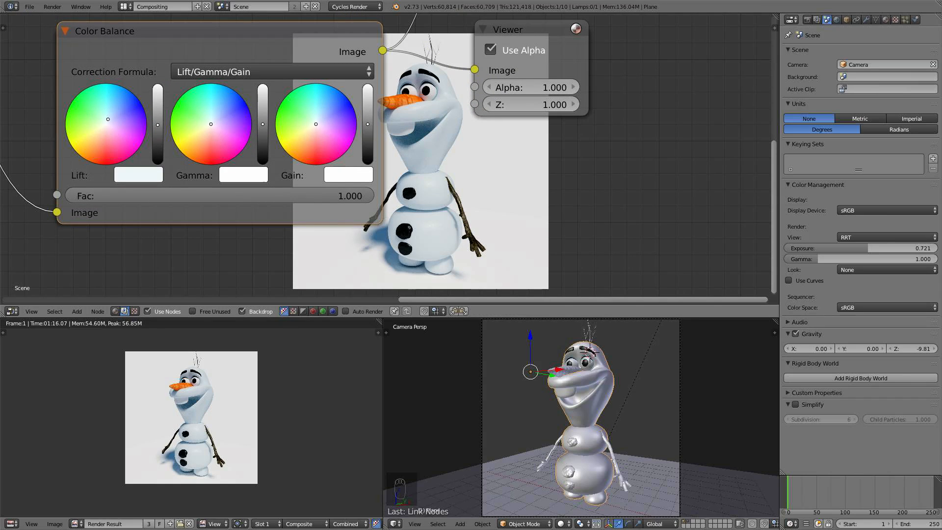
middle_drag(392, 162, 211, 112)
drag(135, 74, 129, 79)
middle_drag(304, 147, 126, 125)
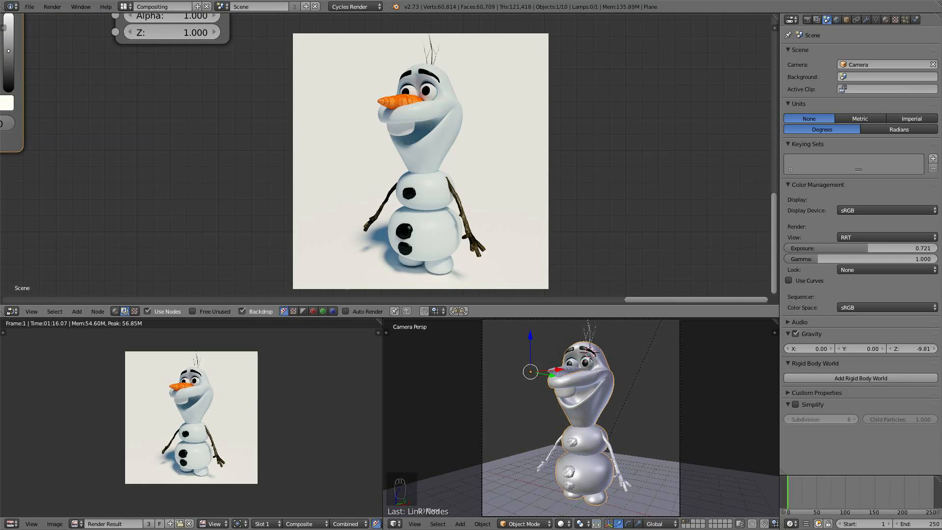
scroll(391, 157, down, 6)
middle_drag(390, 157, 323, 162)
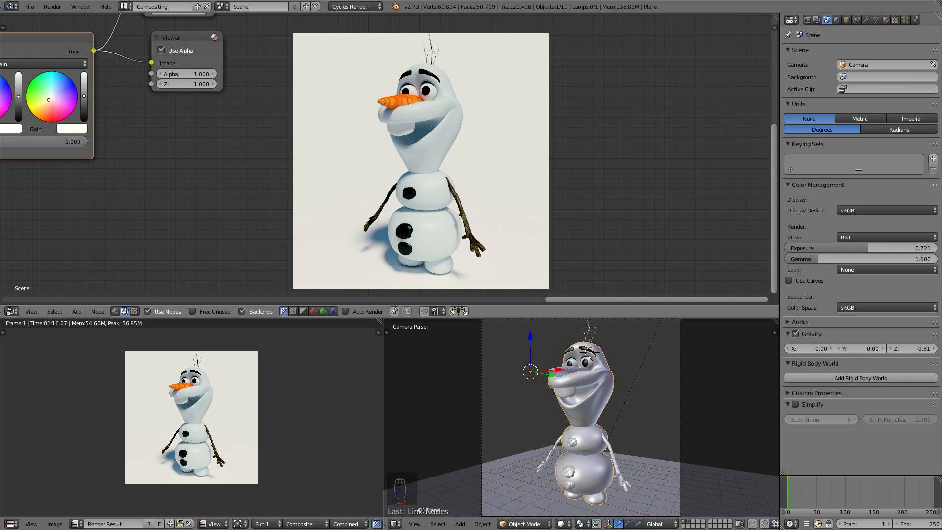
drag(84, 96, 84, 94)
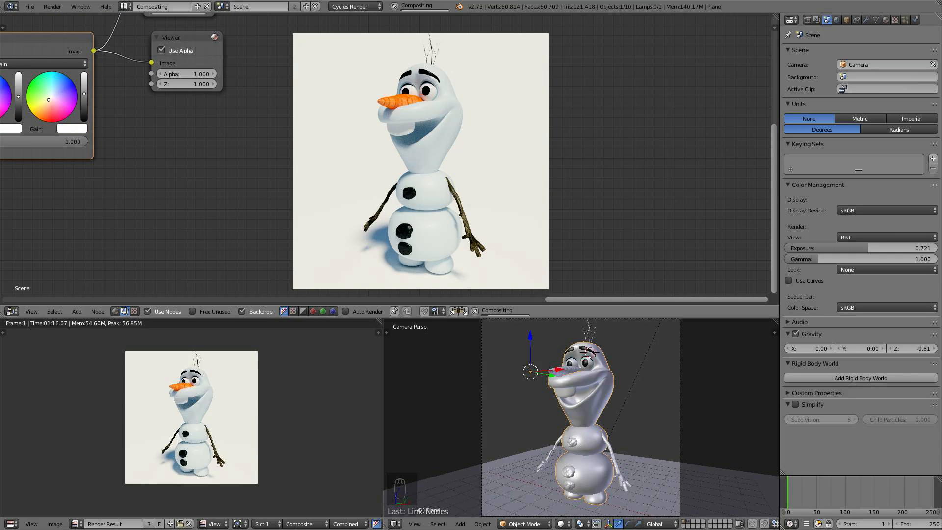
click(72, 129)
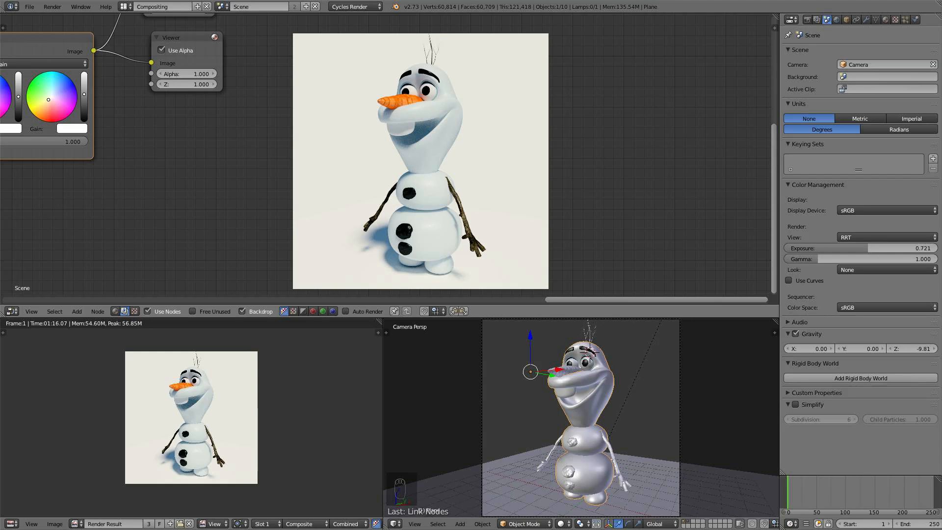
middle_drag(162, 147, 283, 167)
scroll(284, 167, up, 2)
scroll(389, 157, down, 1)
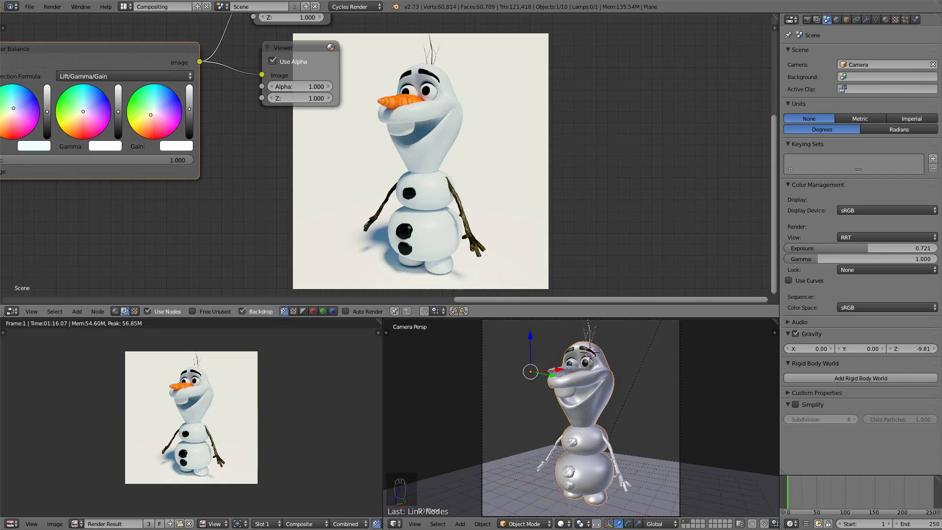
drag(83, 111, 83, 116)
middle_drag(392, 197, 293, 167)
- Maximize the node editor and zoom the backdrop to inspect the final composited image of Olaf
key(ctrl+Up)
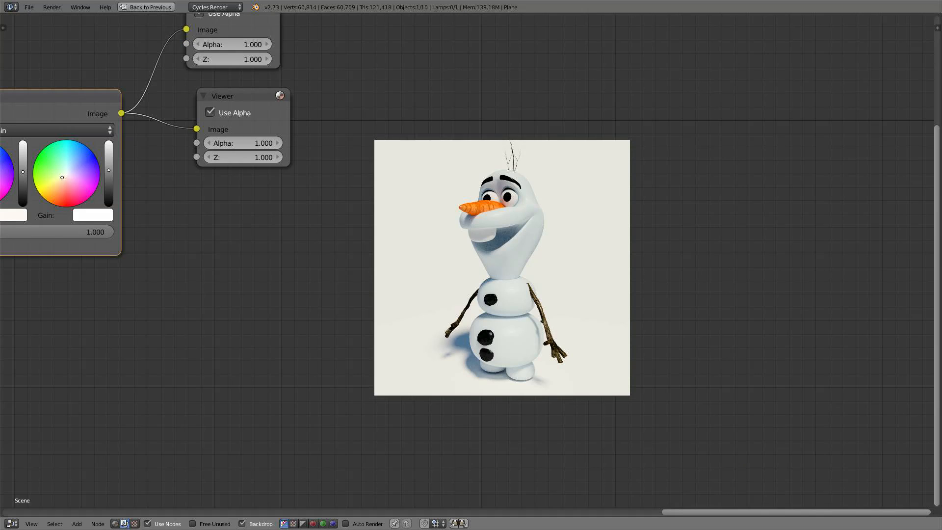
middle_drag(373, 235, 324, 212)
key(alt+v)
key(alt+v)
key(alt+v)
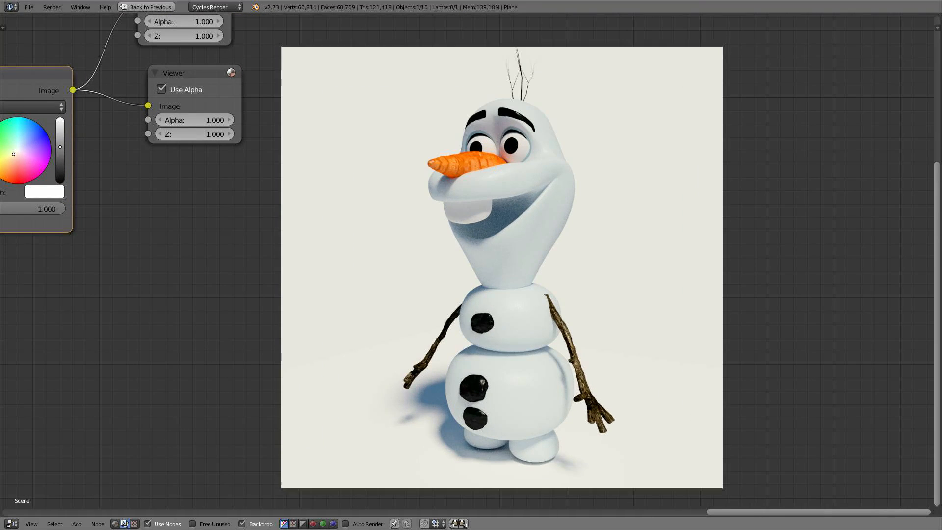
alt+middle_drag(502, 268, 501, 249)
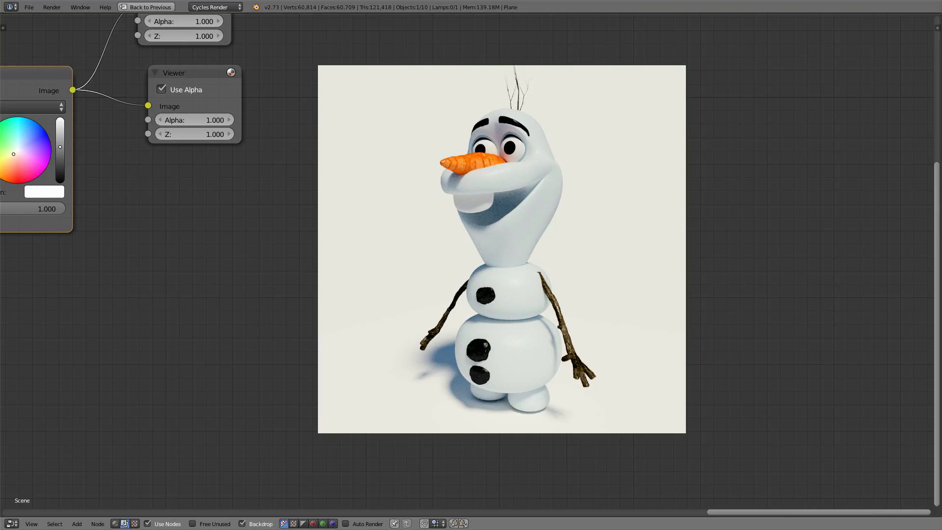
key(v)
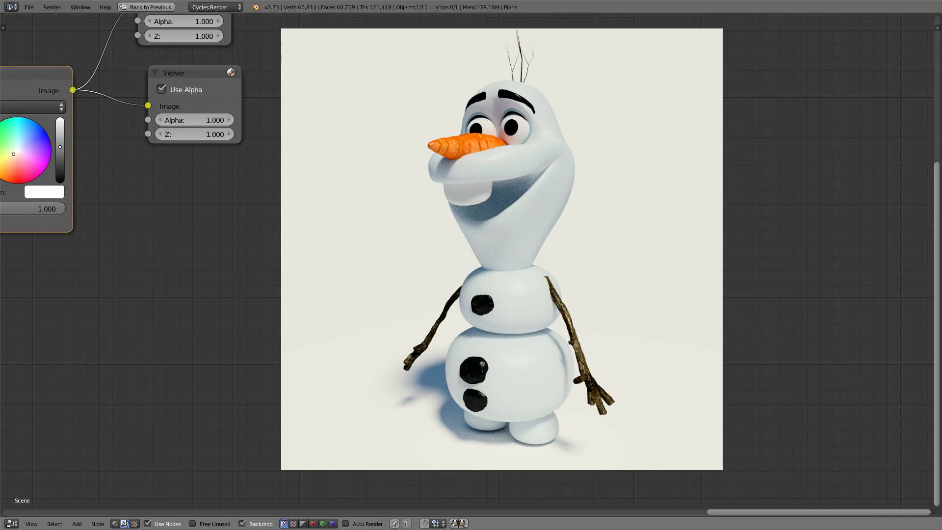
key(v)
key(v)
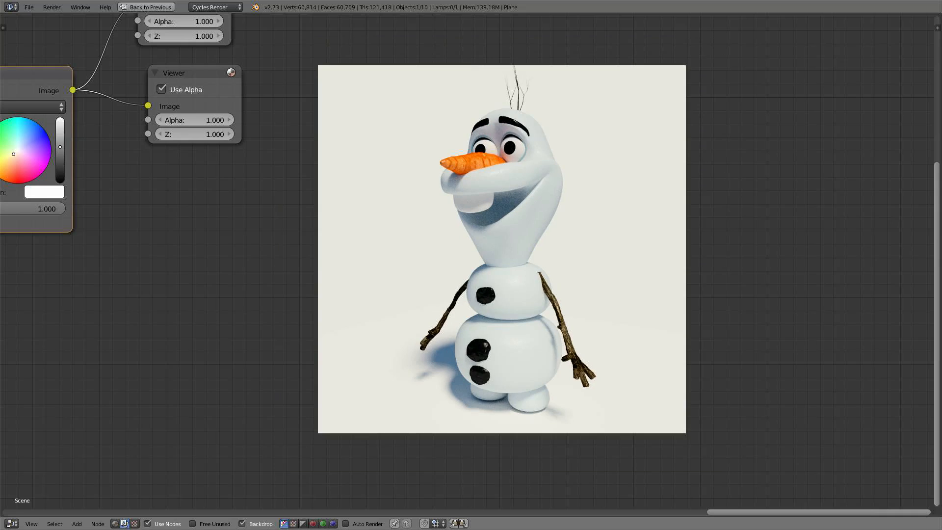
key(alt+v)
key(alt+v)
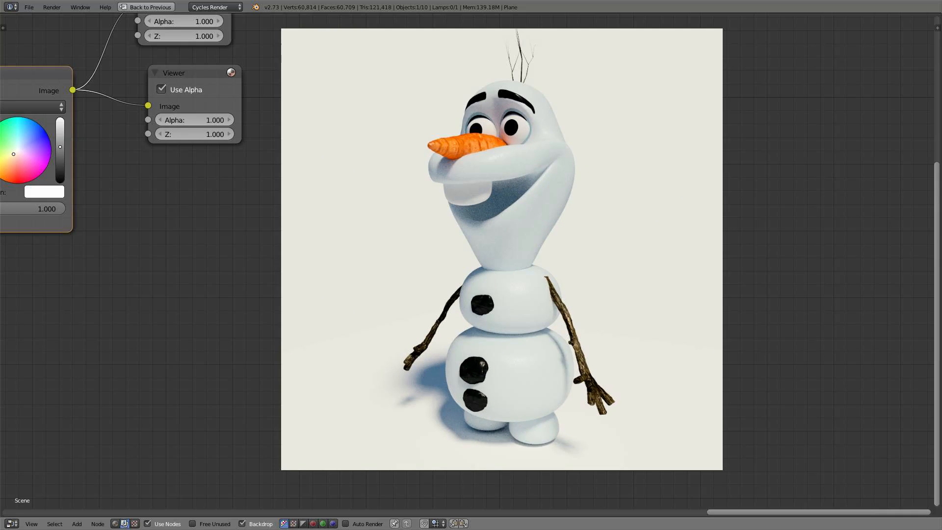
alt+middle_drag(502, 249, 486, 249)
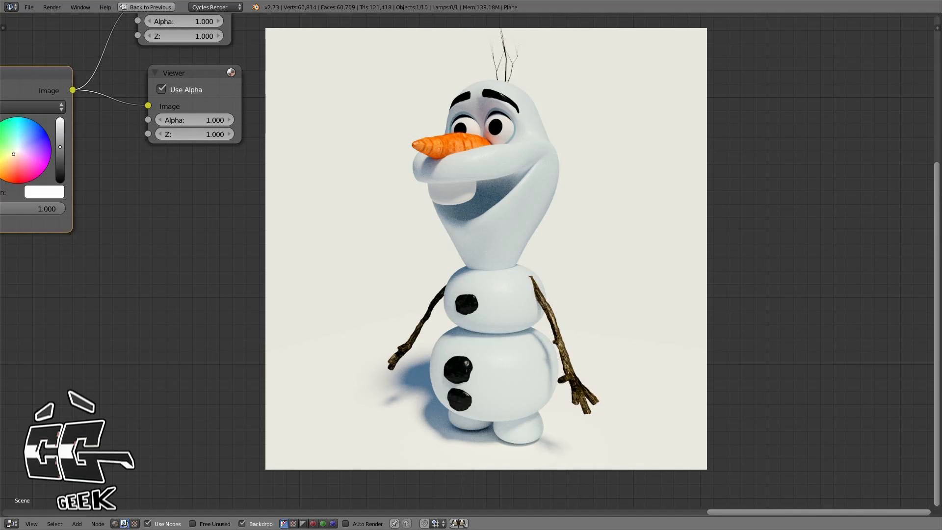
key(v)
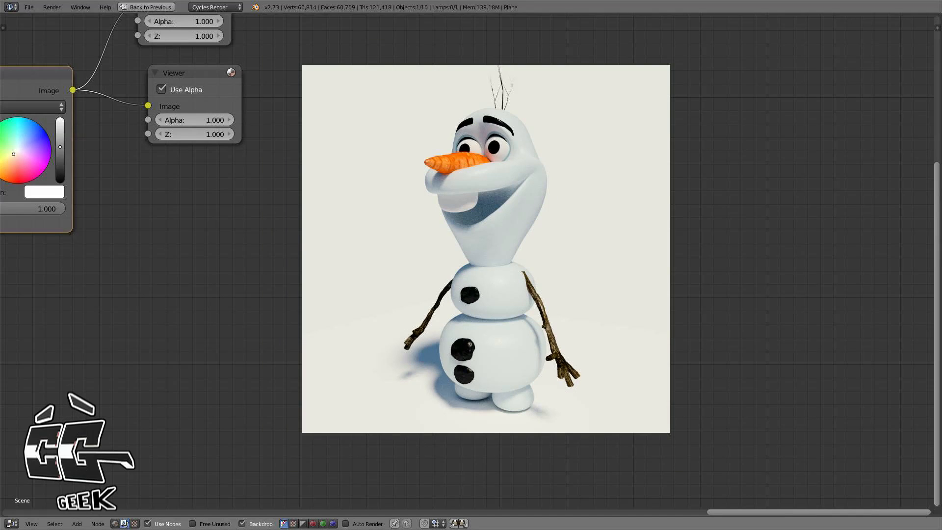